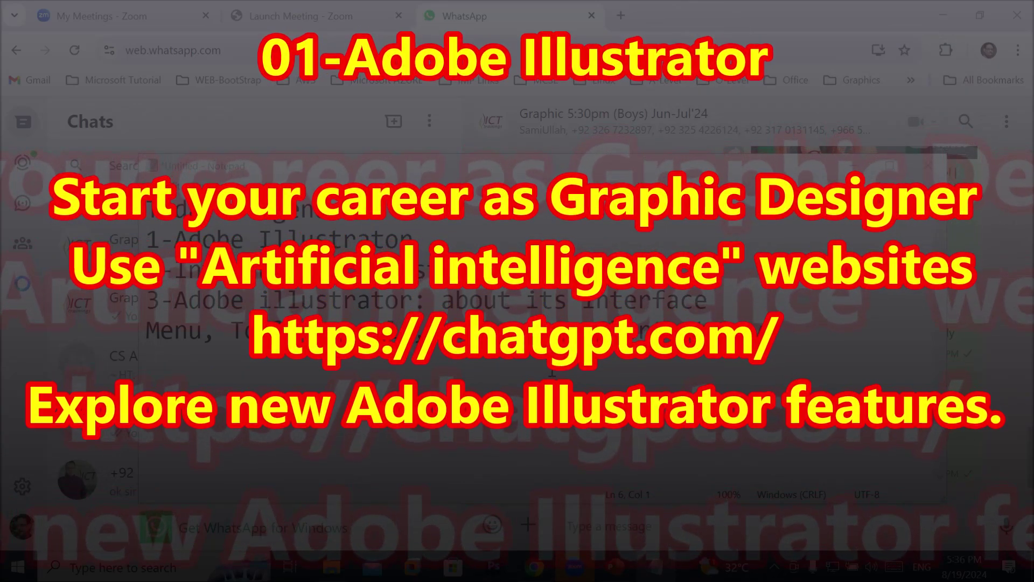
Fix the line after the Notepad agenda, then load google.com in the browser's second tab
key(BackSpace)
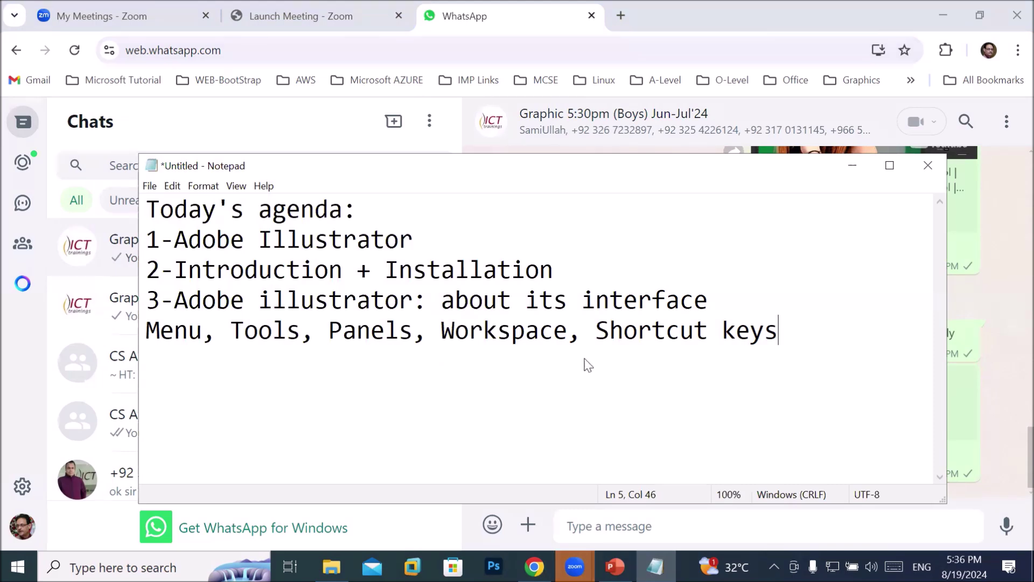
key(Return)
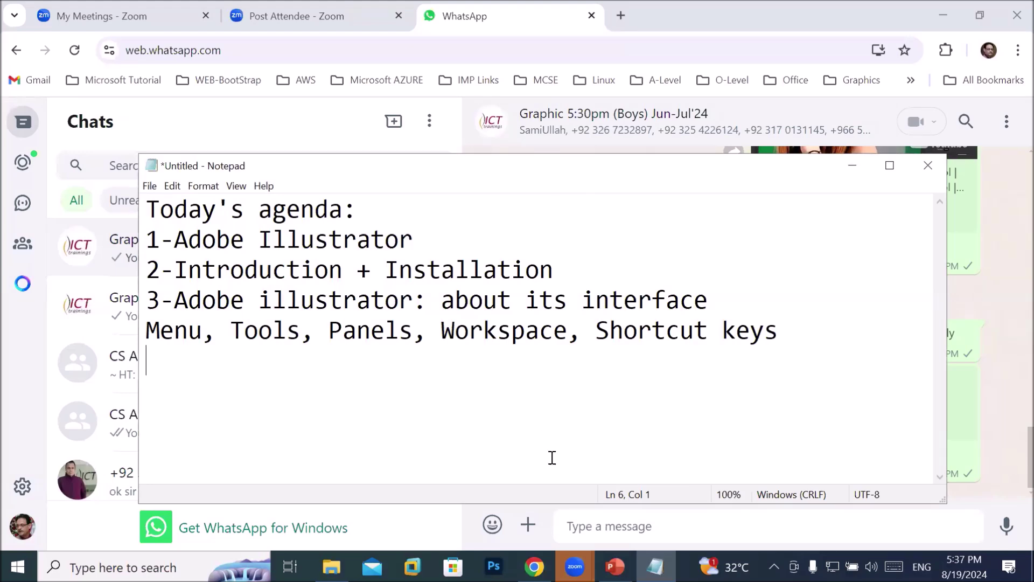
click(535, 566)
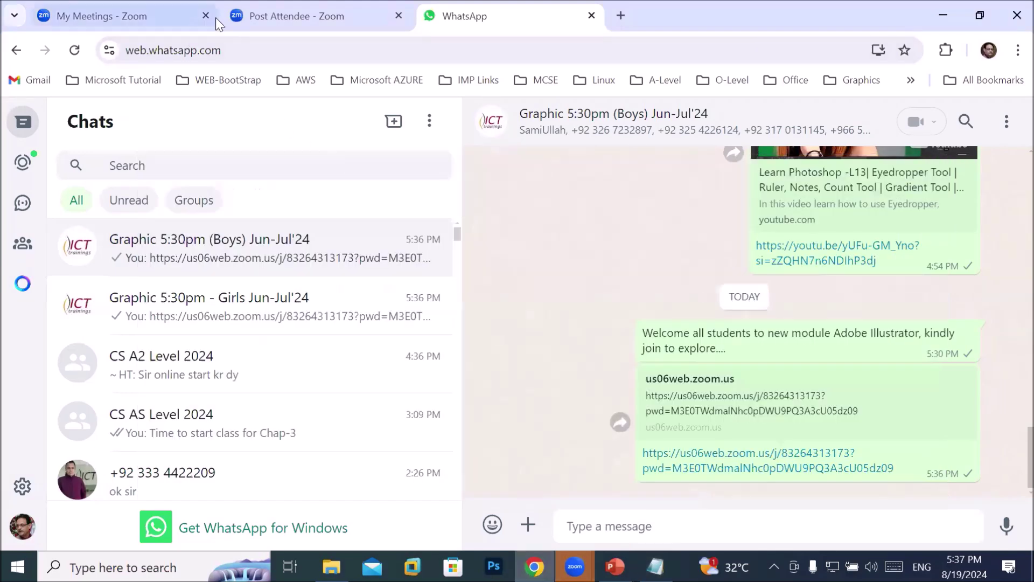
click(270, 16)
click(222, 50)
text(google.com)
key(Return)
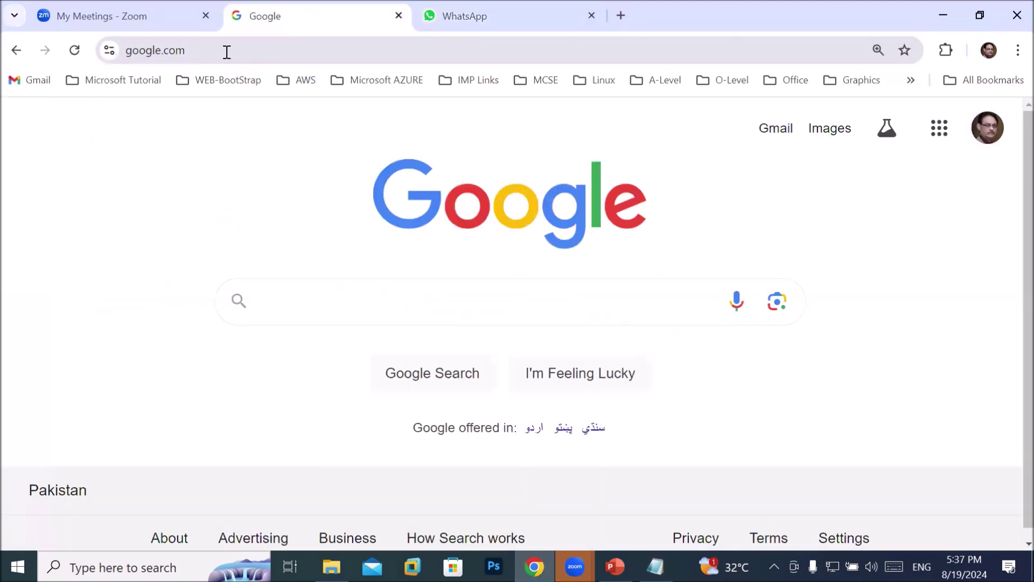
Search Google for chatgpt
text(ch)
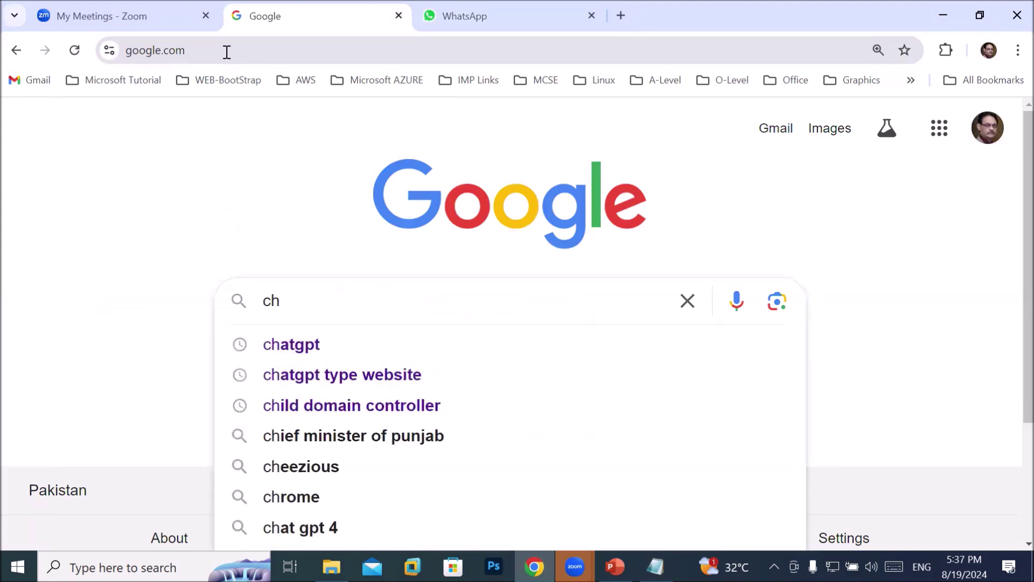
text(a)
key(Down)
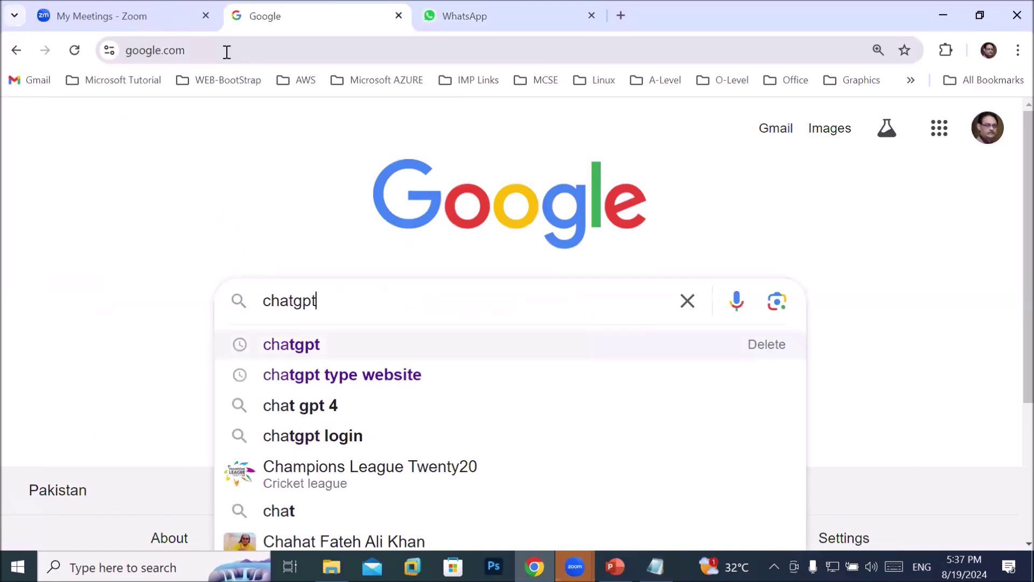
key(Return)
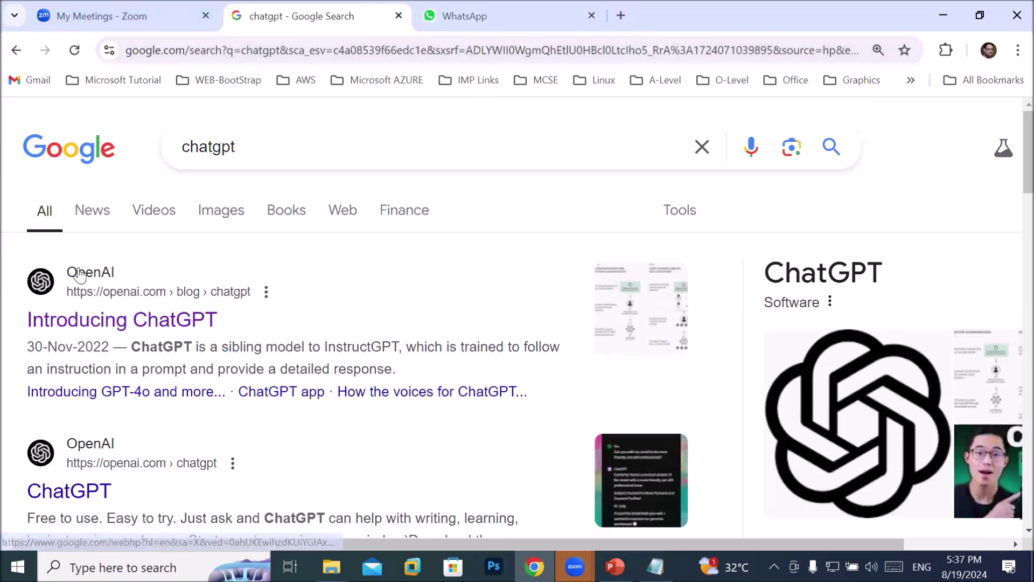
Glance at OpenAI's ChatGPT result page, then open the chatgpt.com result instead
scroll(144, 304, down, 3)
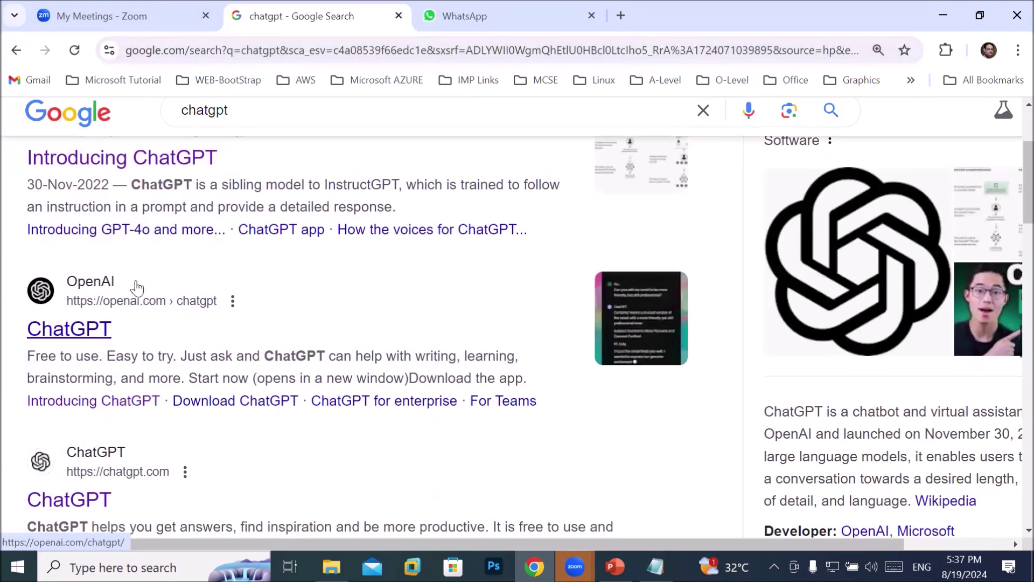
click(66, 334)
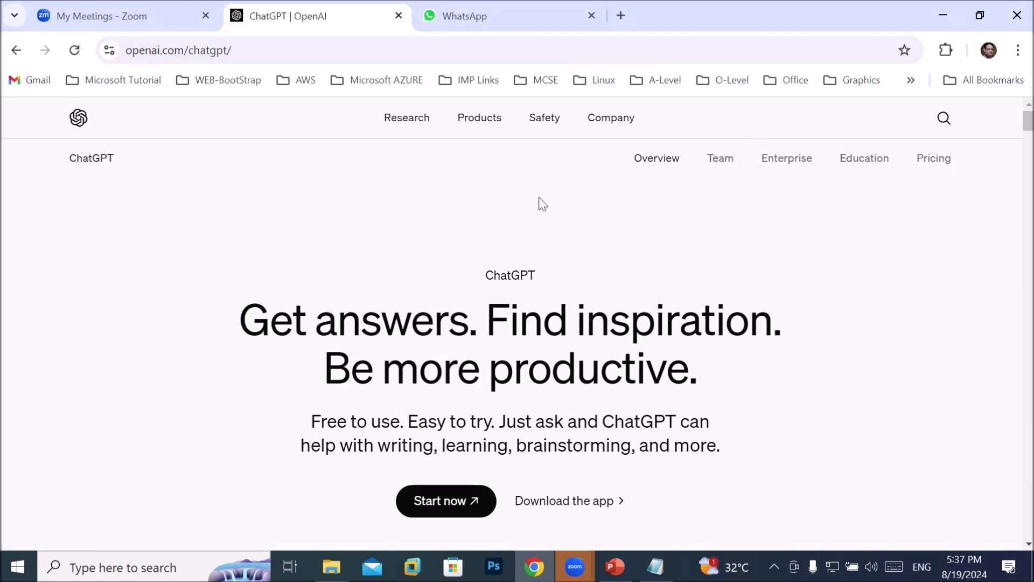
scroll(544, 210, down, 8)
scroll(538, 210, up, 10)
click(17, 50)
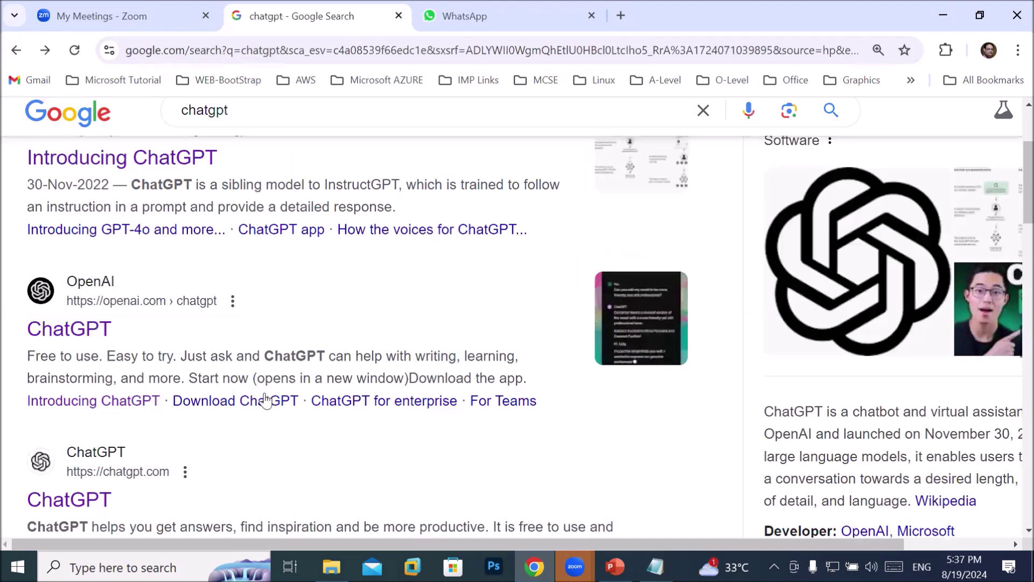
click(80, 420)
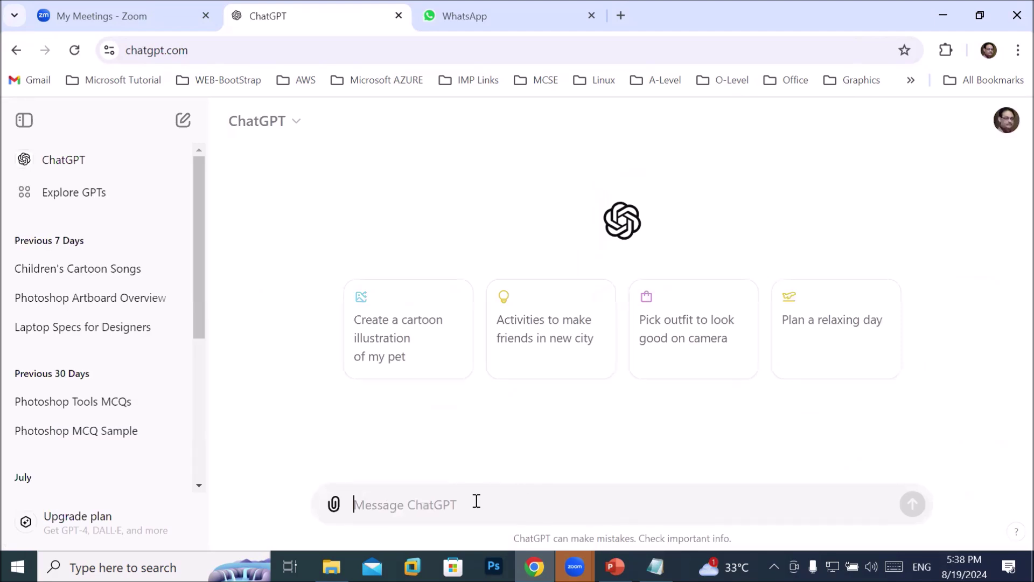
Ask ChatGPT 'favorite graphic tools for designers'
text(fav)
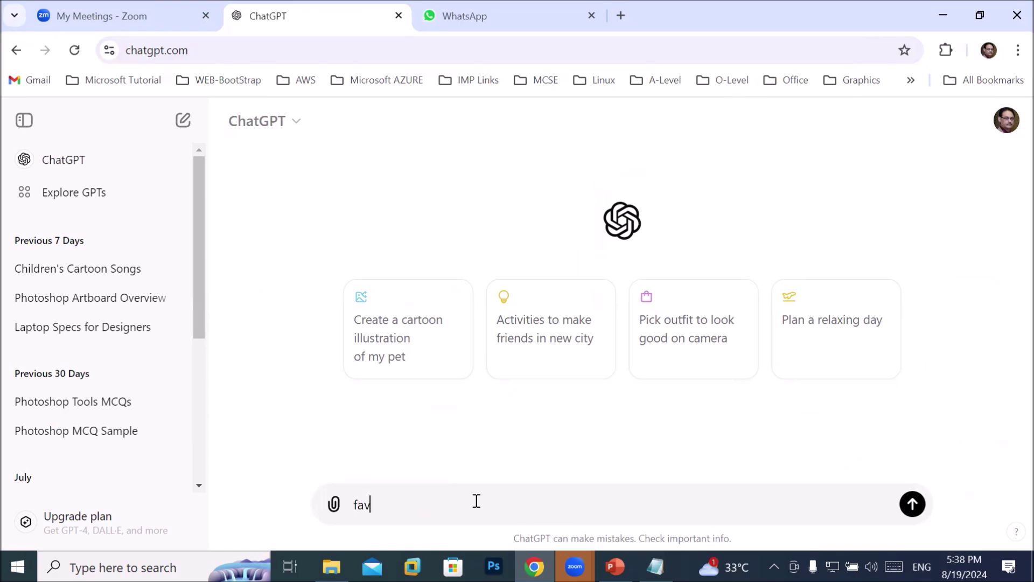
text(orite )
text(graphic tools fro)
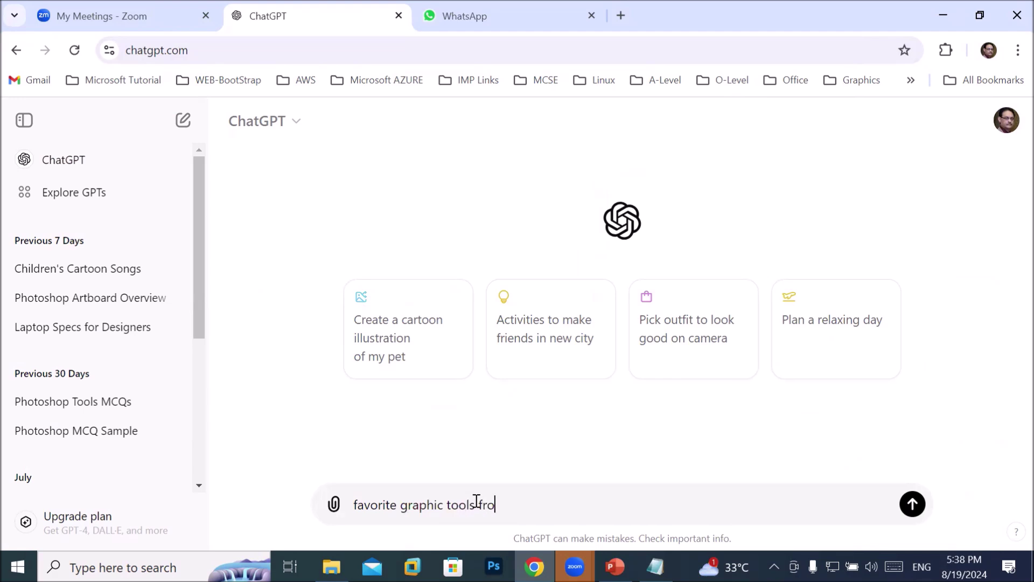
key(BackSpace)
key(BackSpace)
key(BackSpace)
text(or designers)
key(Return)
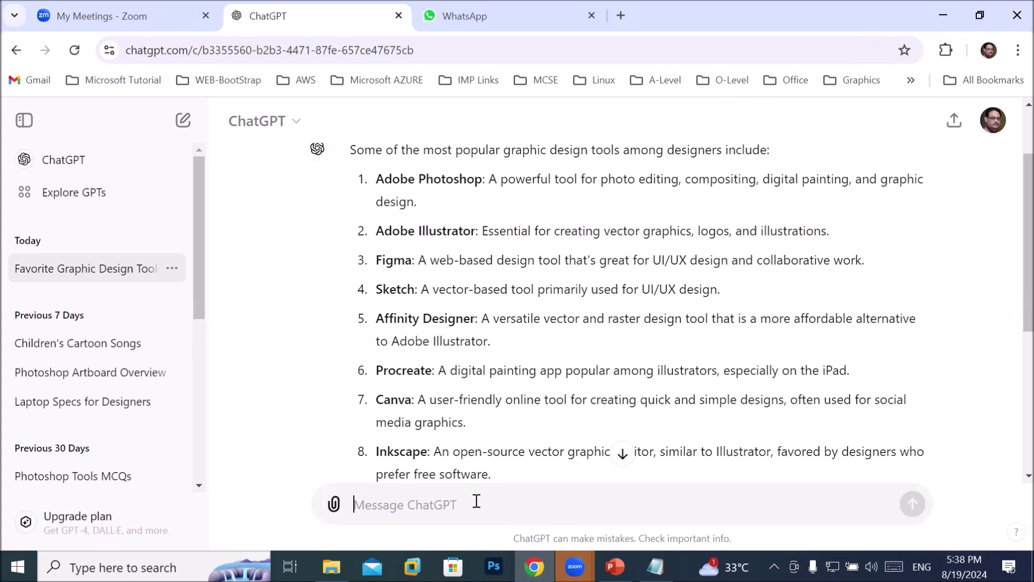
drag(595, 181, 833, 186)
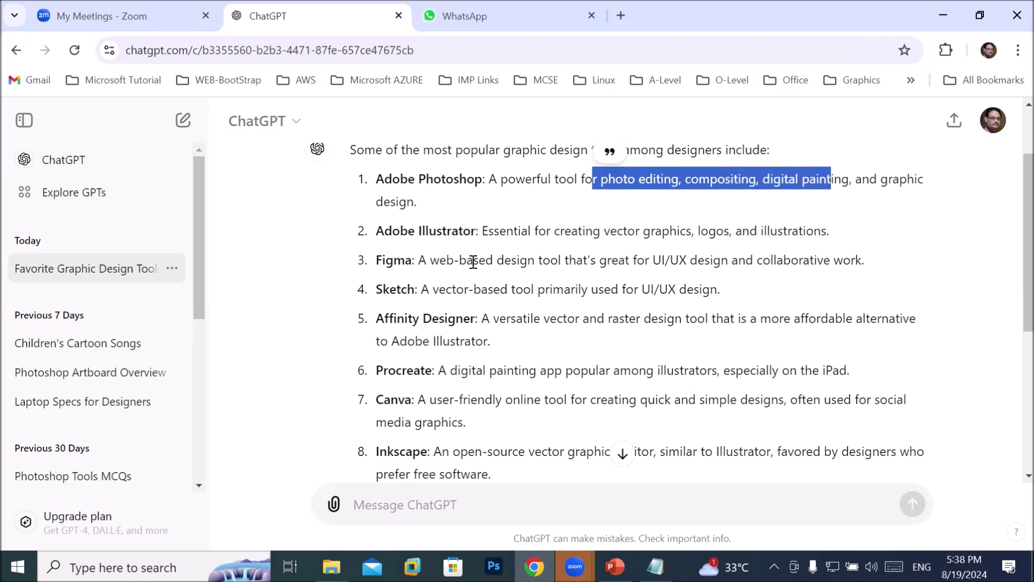
drag(377, 230, 479, 232)
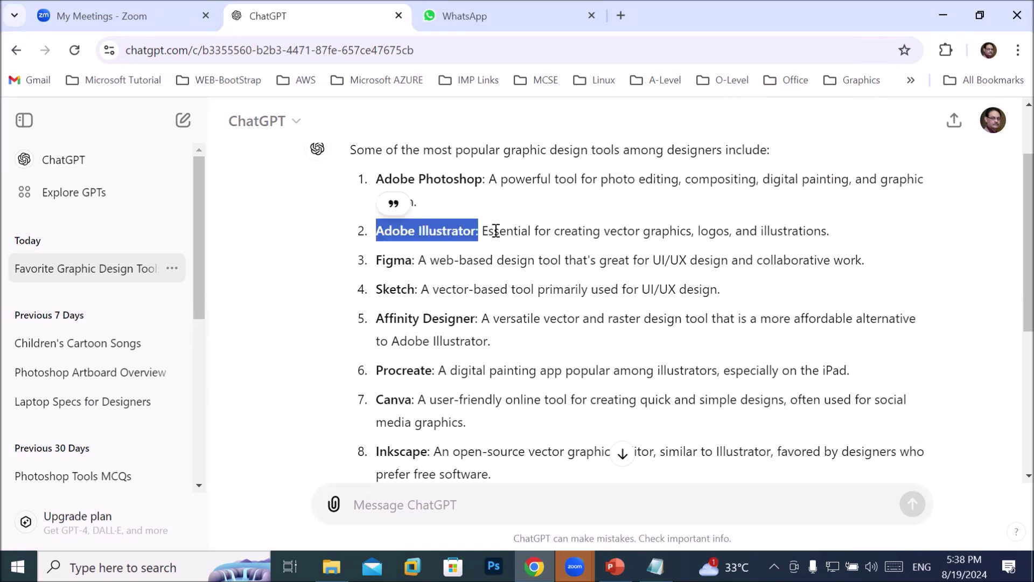
drag(481, 230, 593, 229)
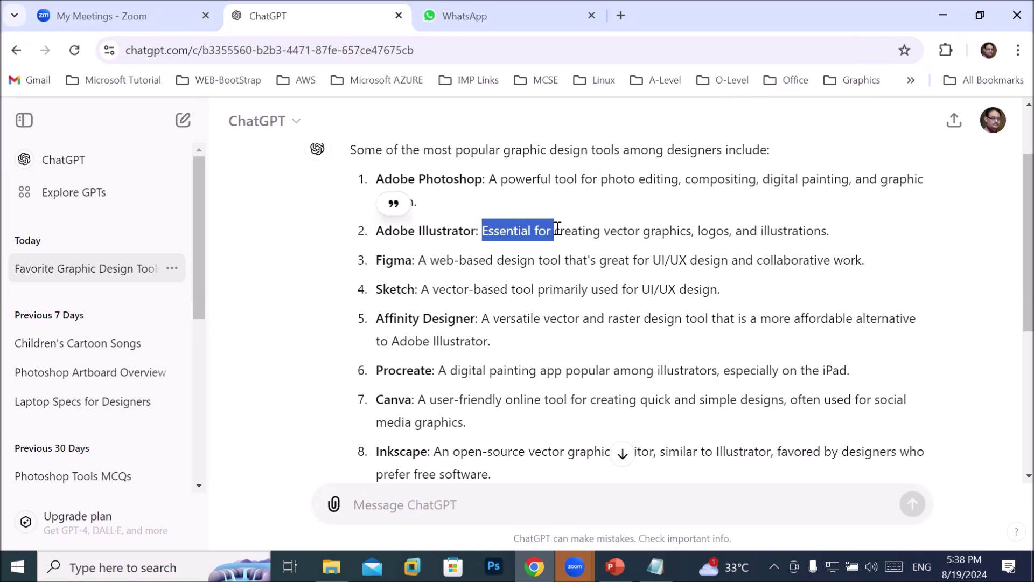
drag(593, 228, 675, 228)
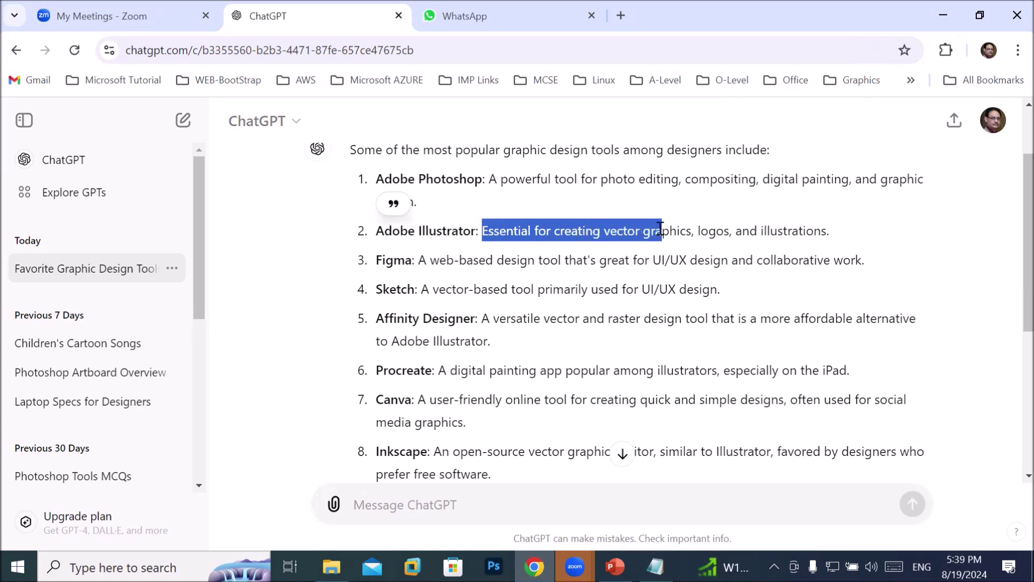
drag(675, 228, 828, 230)
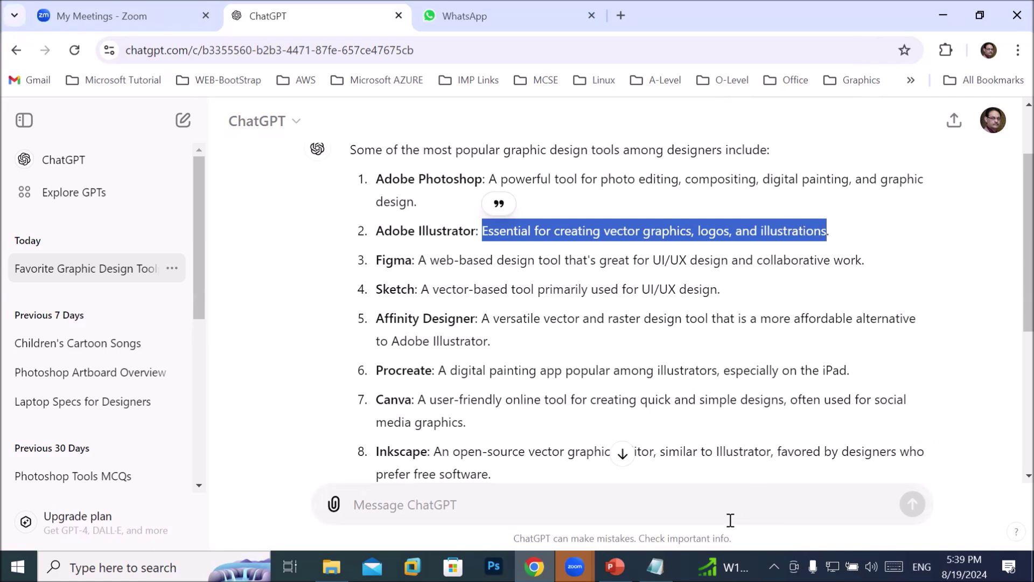
click(478, 503)
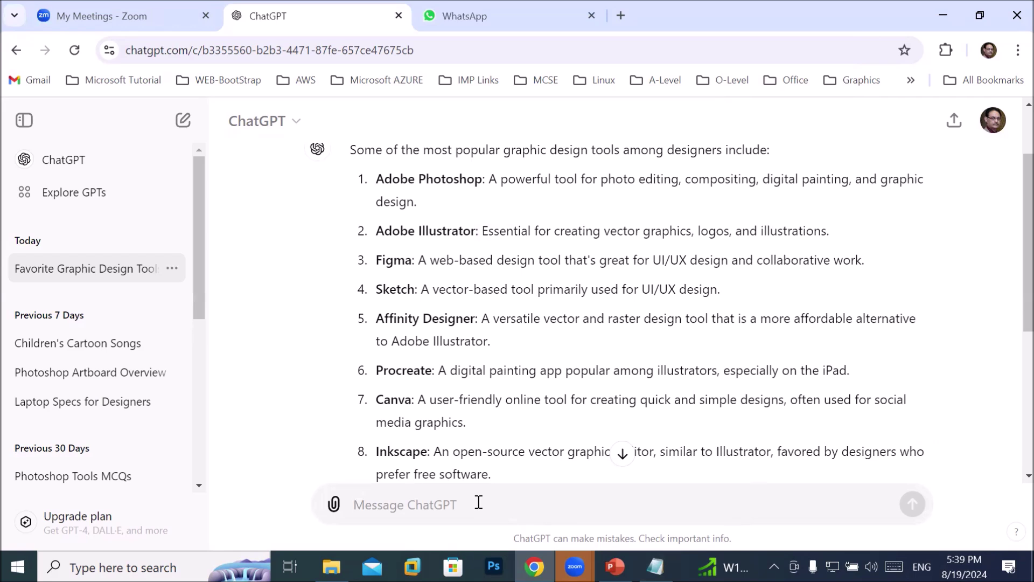
Ask ChatGPT 'why we use adobe illustrator?'
text(adobe illustrator)
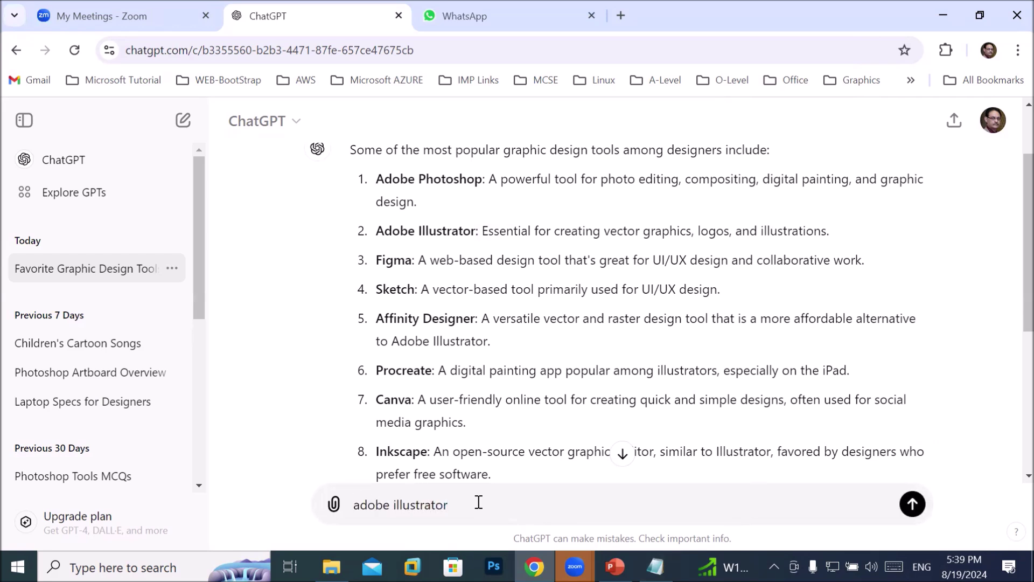
key(Left)
key(Left)
key(Left)
key(Left)
key(Left)
key(Left)
key(Left)
text(why we use)
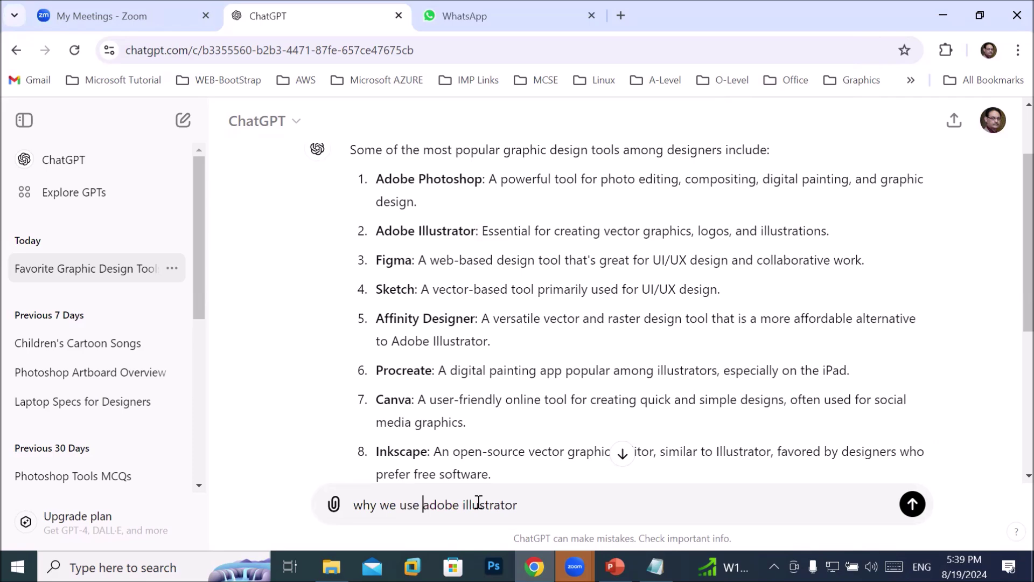
key(Right)
key(Right)
key(Right)
key(Right)
key(Right)
key(Return)
Scroll through the reply and highlight the word 'Scalability'
scroll(603, 398, down, 5)
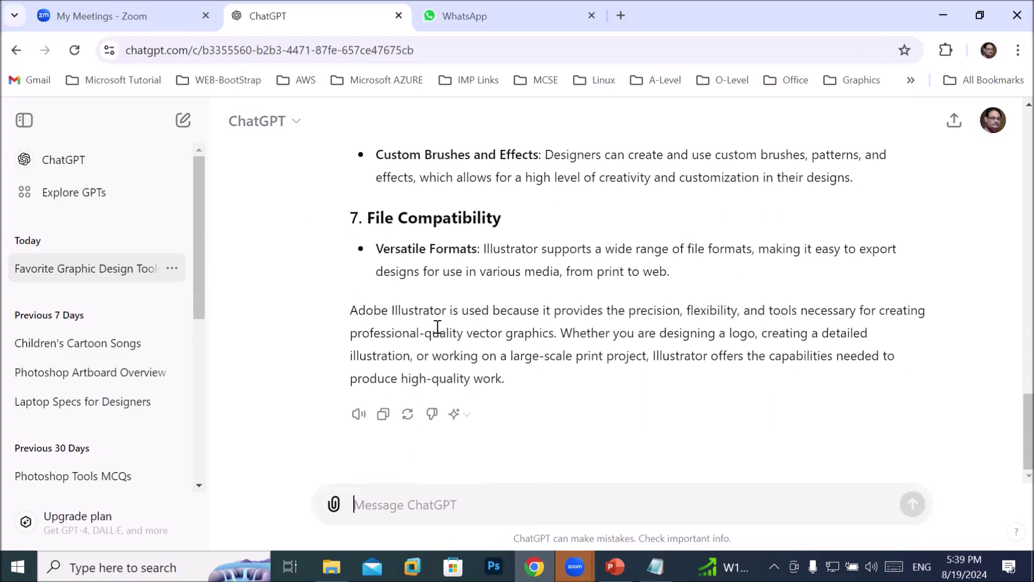
scroll(473, 350, up, 5)
scroll(475, 351, up, 5)
scroll(475, 350, up, 5)
scroll(475, 350, up, 3)
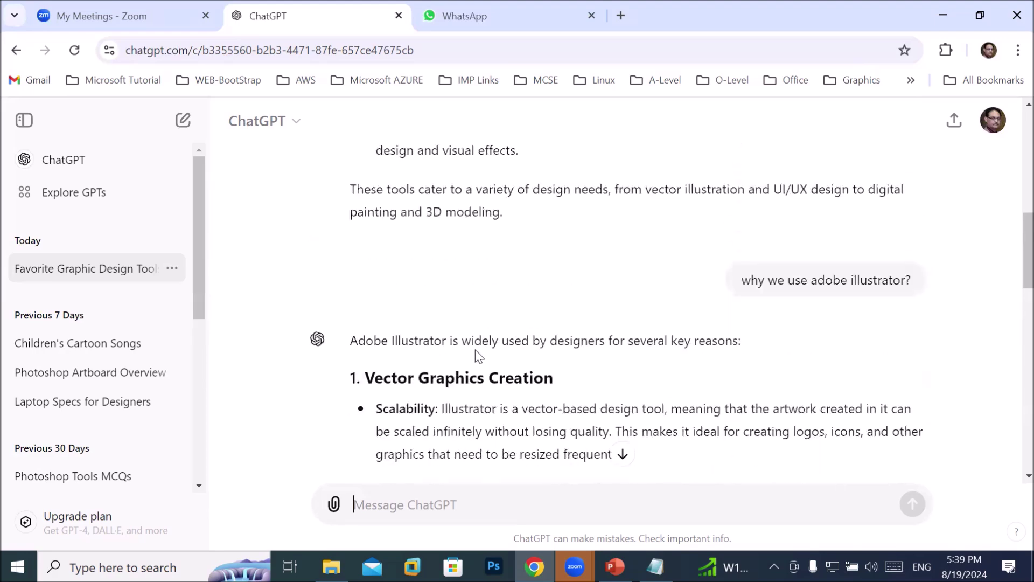
scroll(475, 350, down, 2)
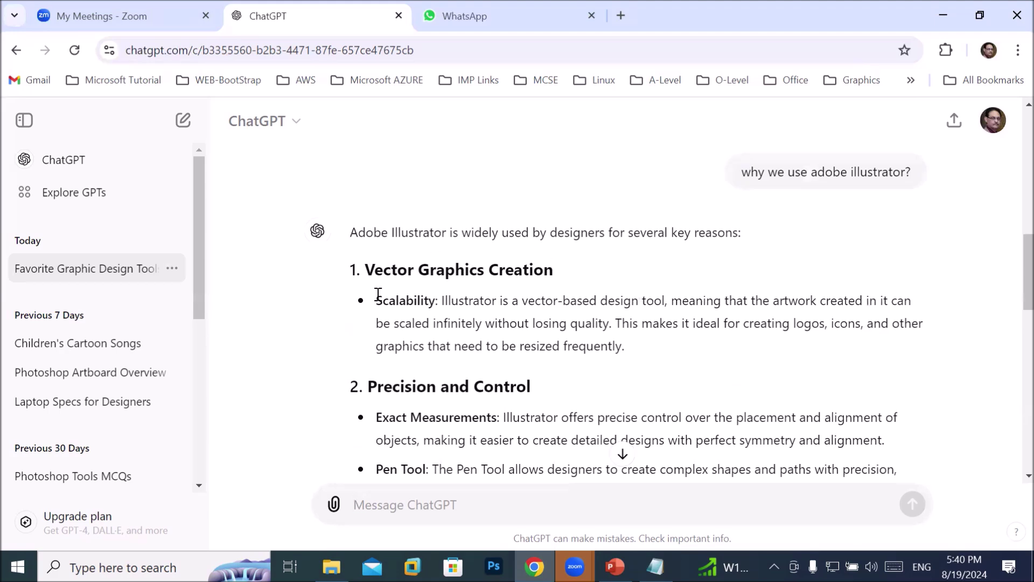
drag(376, 300, 436, 302)
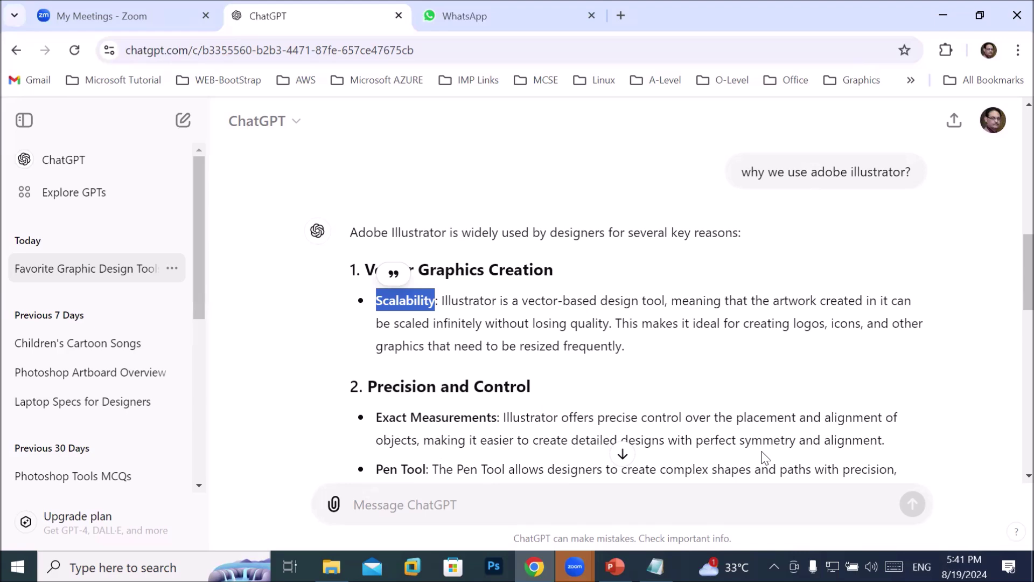
scroll(754, 426, up, 3)
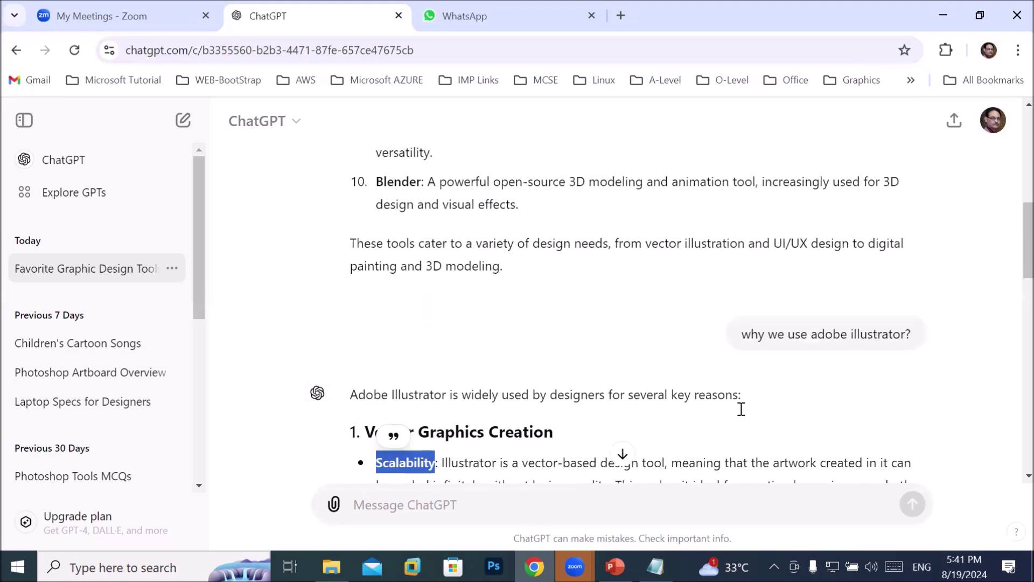
click(636, 419)
drag(515, 394, 758, 396)
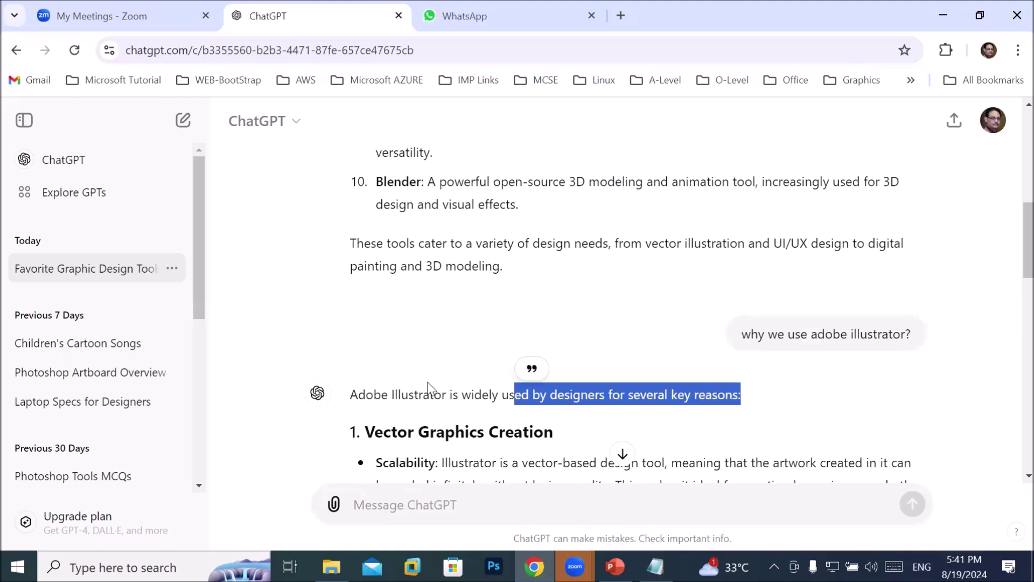
drag(351, 394, 435, 393)
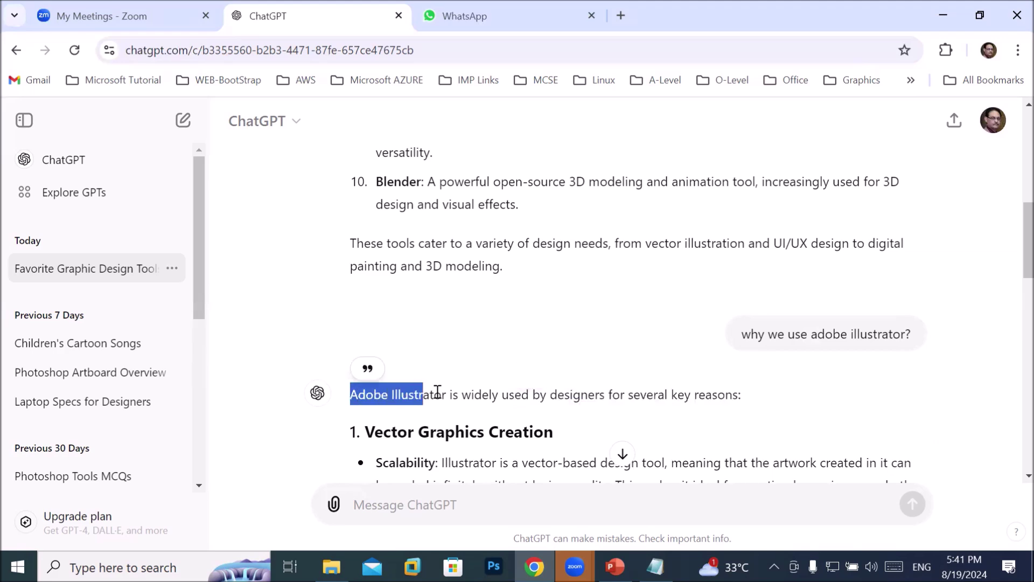
scroll(437, 393, up, 4)
scroll(441, 392, up, 3)
scroll(448, 392, up, 2)
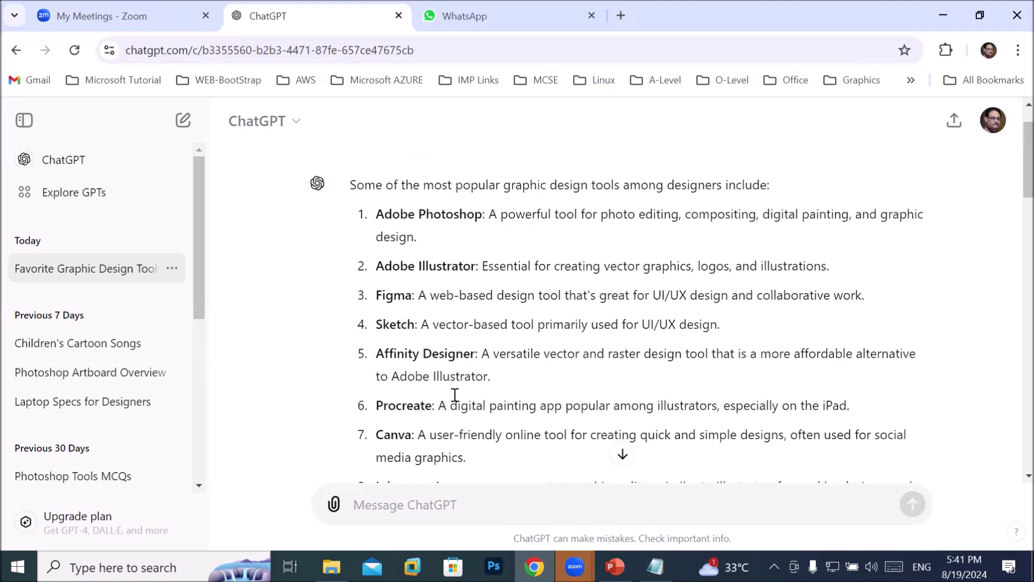
scroll(448, 390, up, 1)
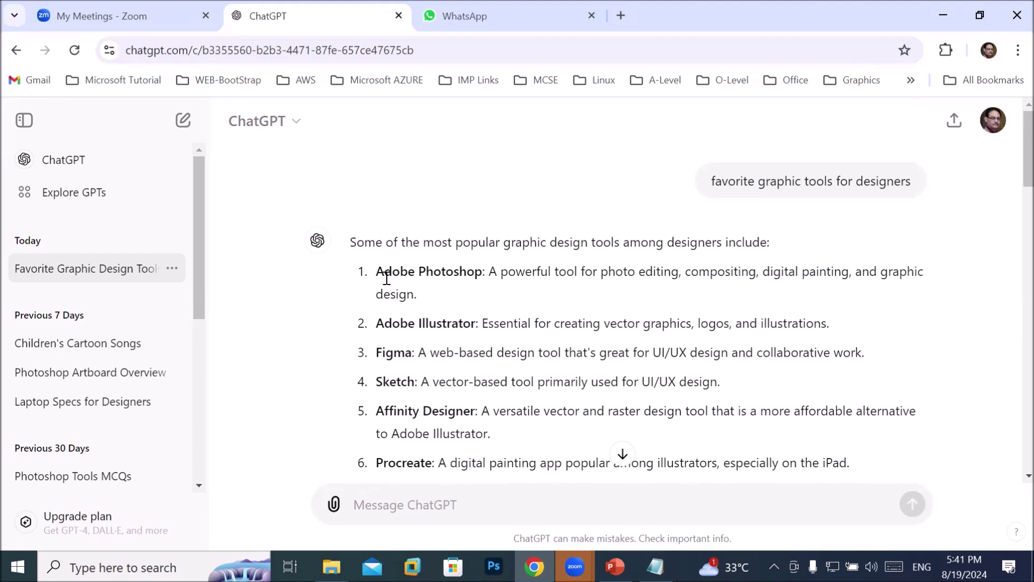
drag(384, 277, 476, 269)
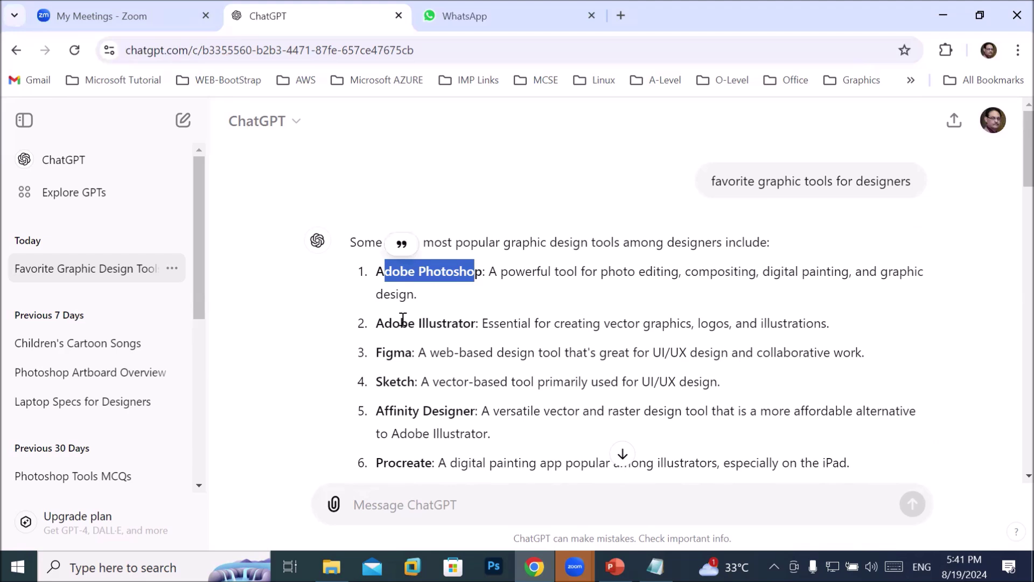
drag(387, 323, 482, 325)
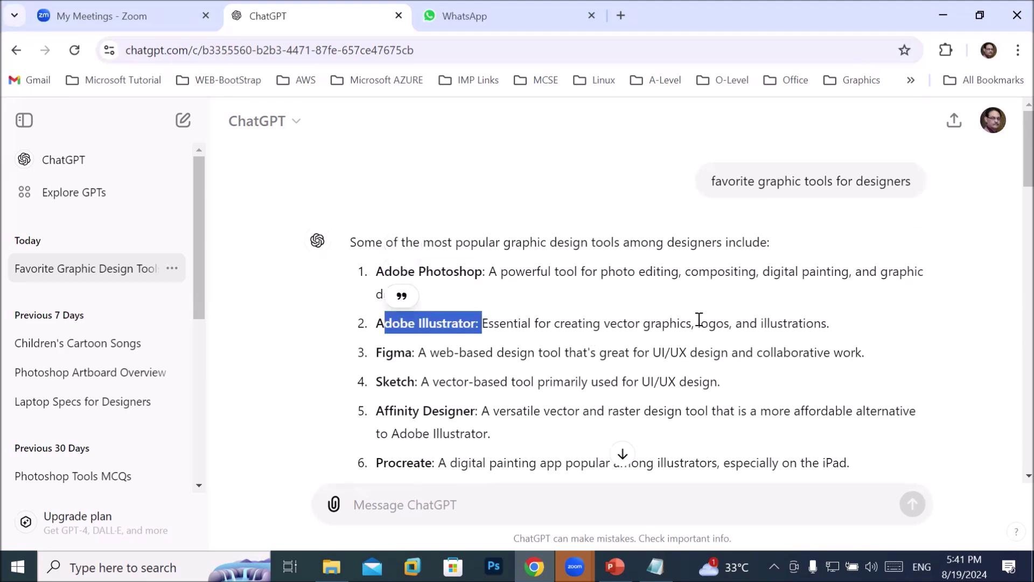
mouse_move(609, 323)
mouse_down()
mouse_move(661, 334)
mouse_move(668, 345)
mouse_move(669, 329)
mouse_up()
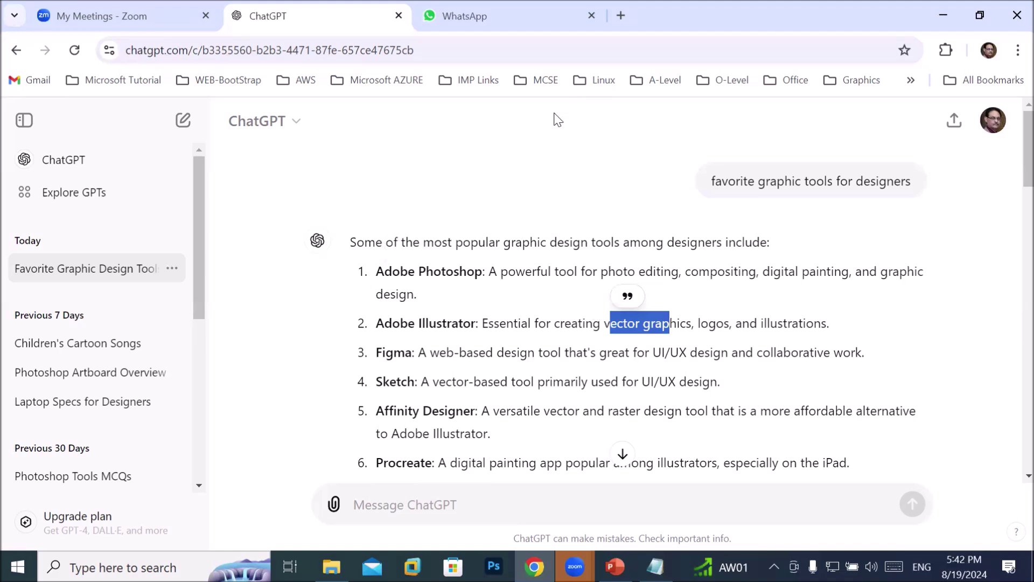
click(415, 325)
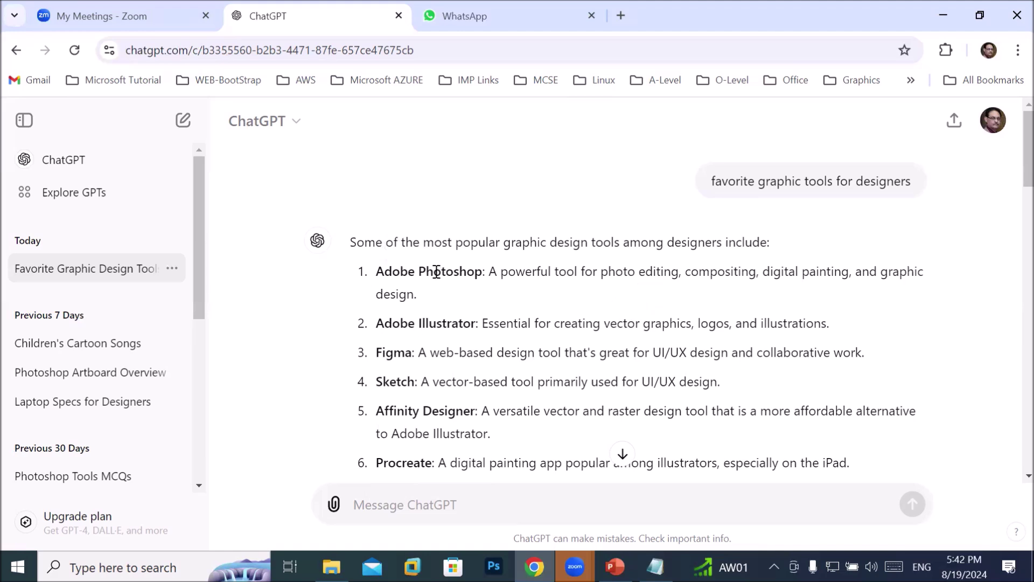
drag(517, 271, 677, 268)
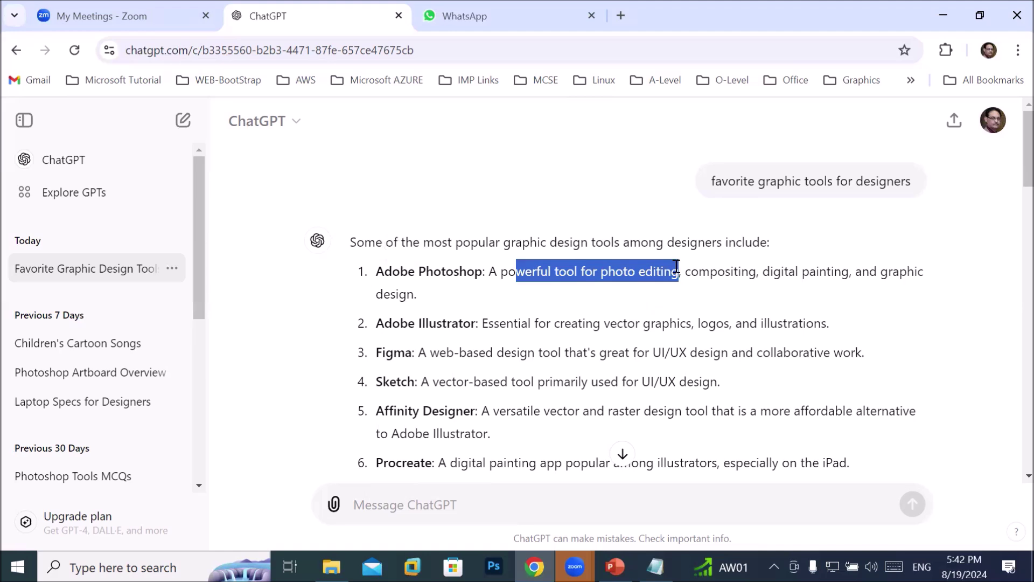
click(549, 323)
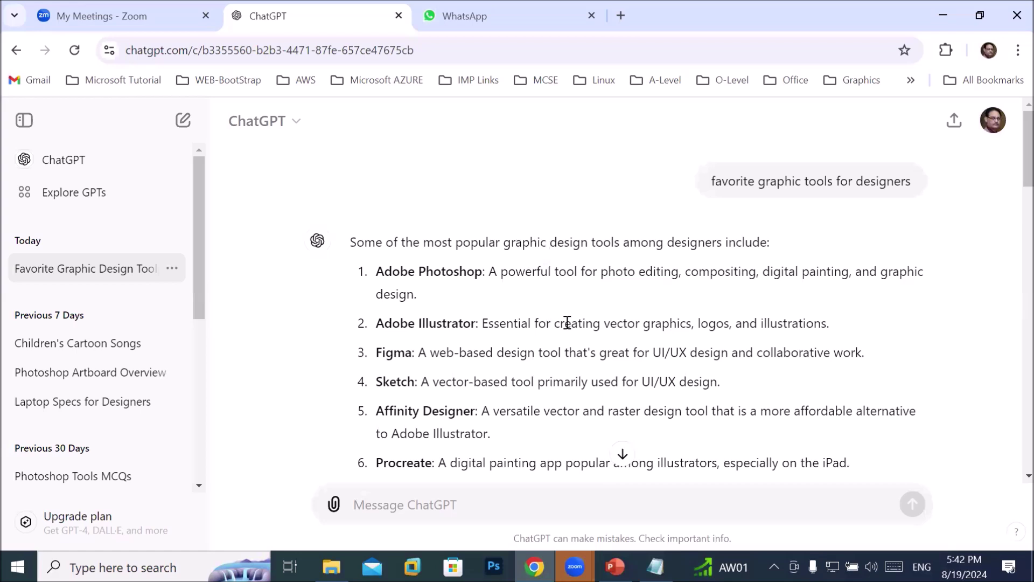
drag(586, 323, 699, 322)
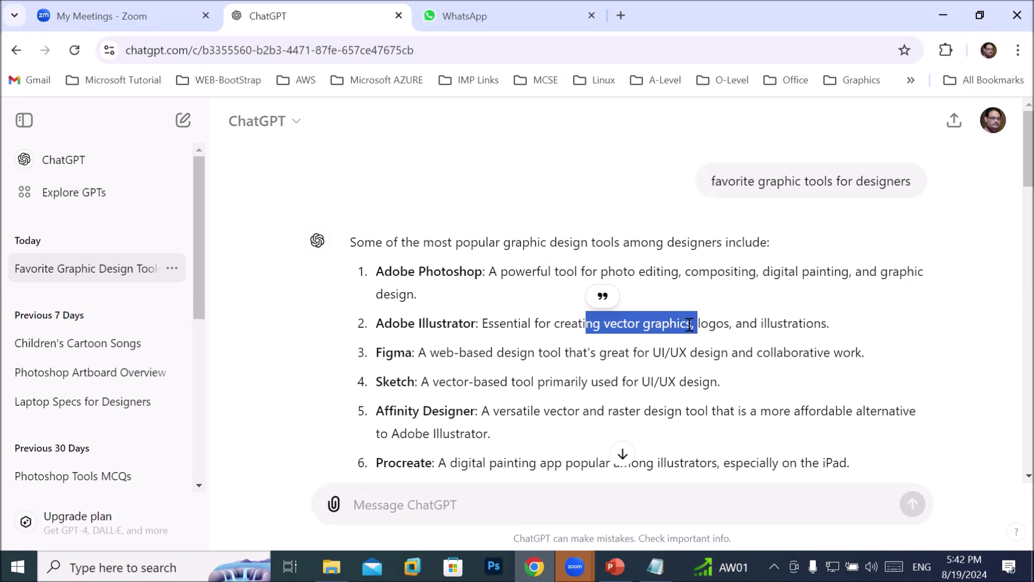
double_click(714, 324)
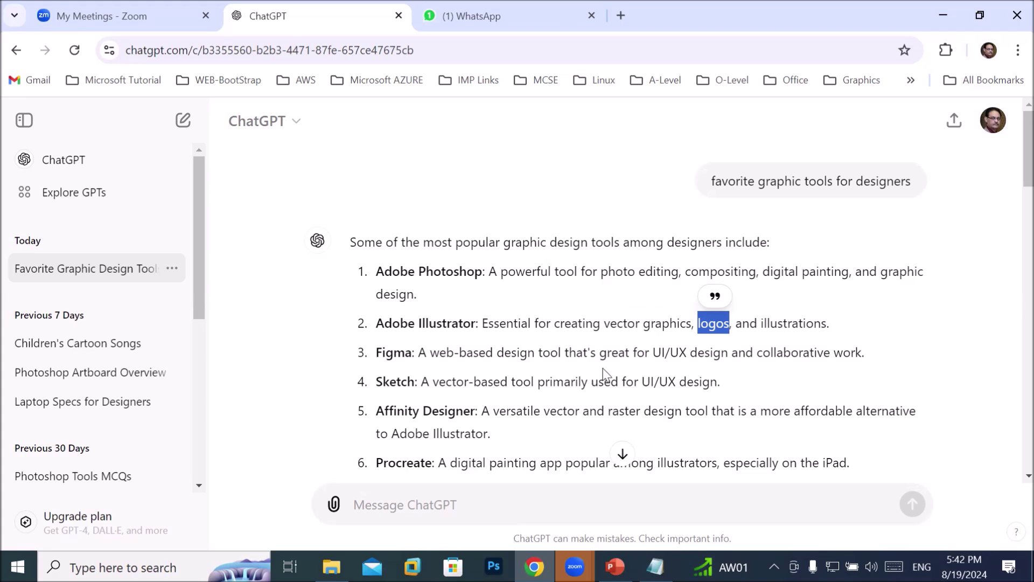
Scroll back to the Illustrator answer and highlight its intro, Vector Graphics Creation heading and 'Scalability'
scroll(600, 367, down, 2)
scroll(598, 368, down, 4)
scroll(593, 366, down, 4)
scroll(590, 365, down, 3)
scroll(588, 364, up, 1)
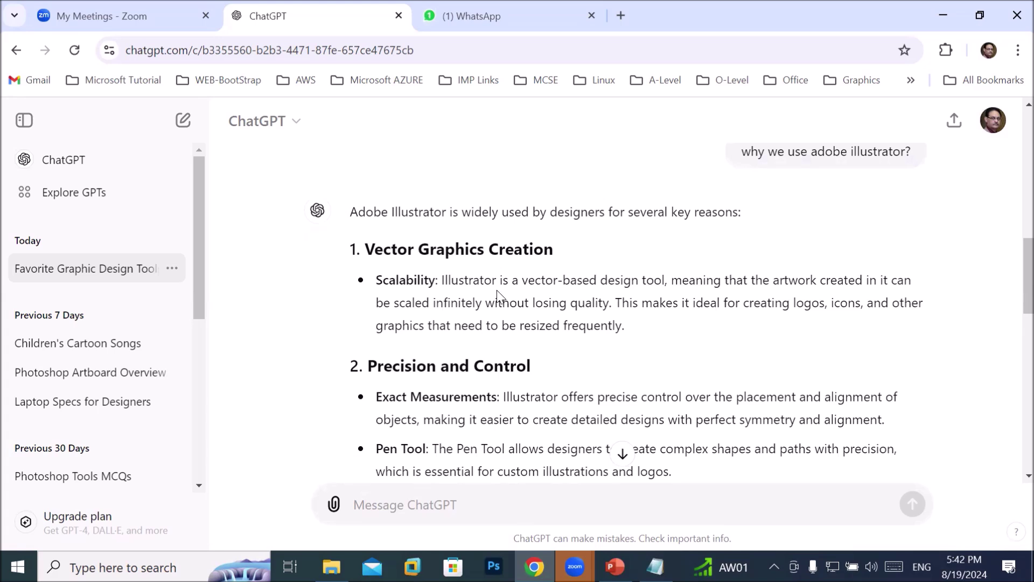
drag(599, 212, 749, 219)
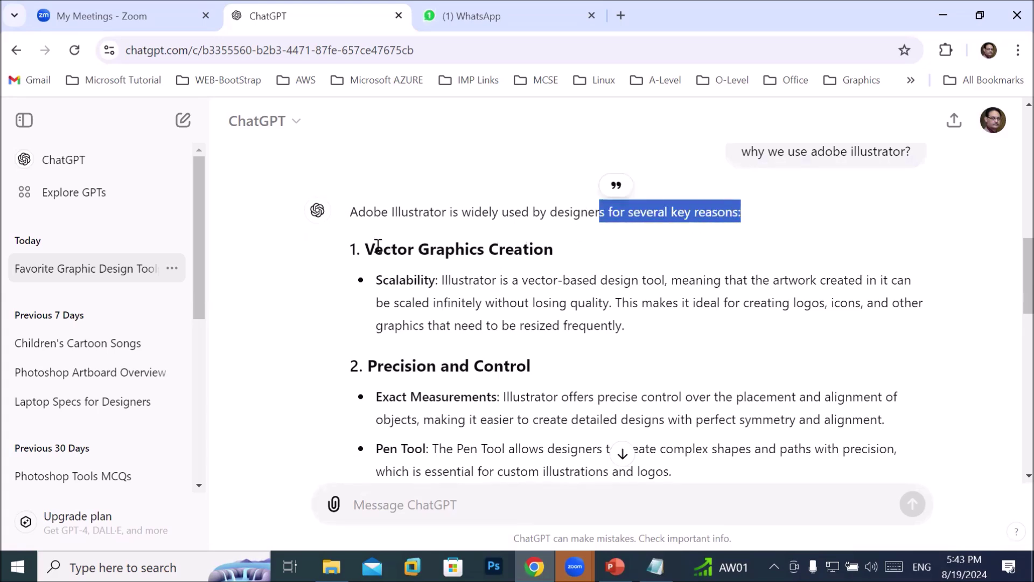
drag(365, 250, 546, 257)
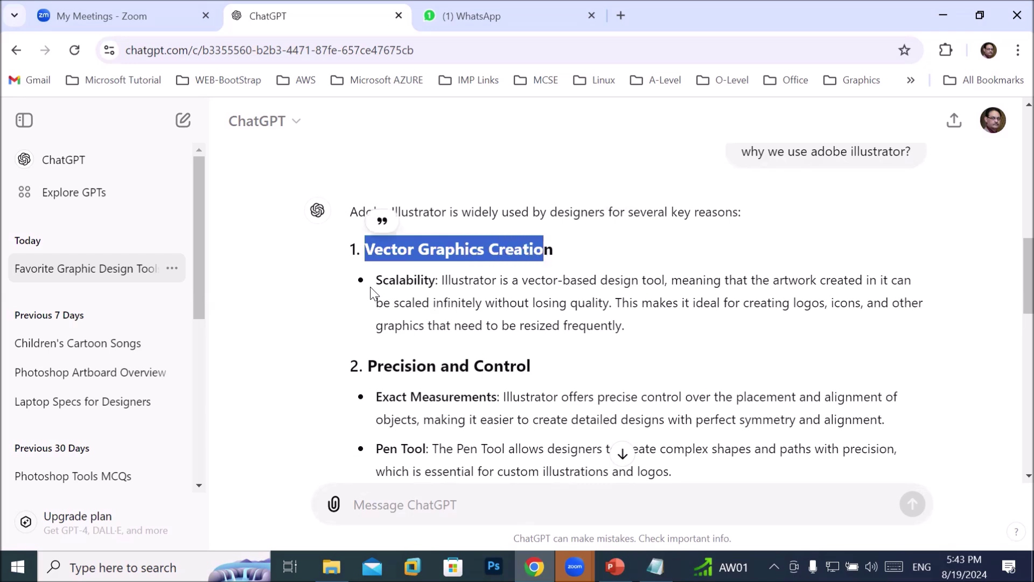
double_click(389, 278)
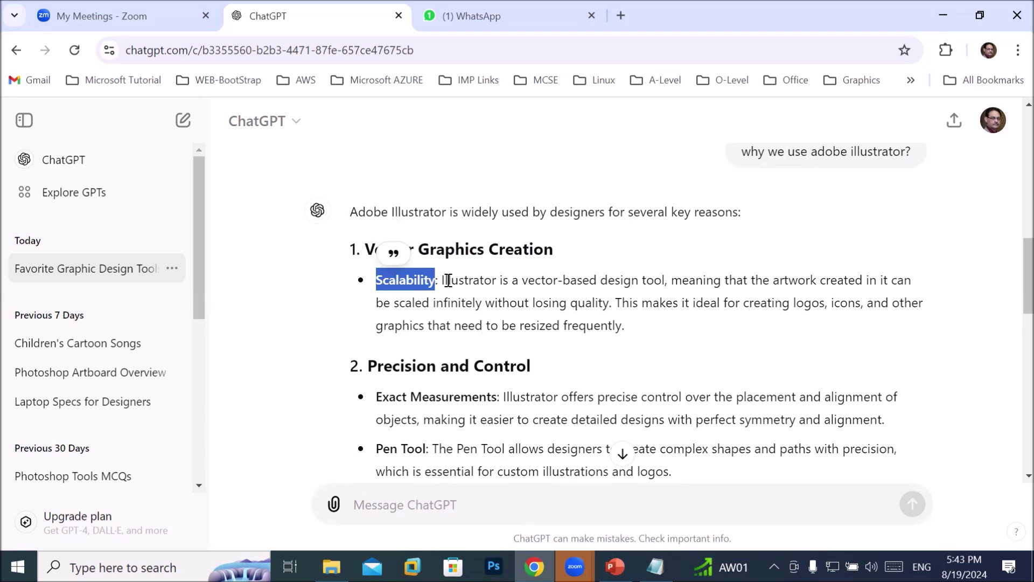
Highlight the Scalability explanation through 'scaled infinitely without losing quality'
drag(445, 280, 627, 280)
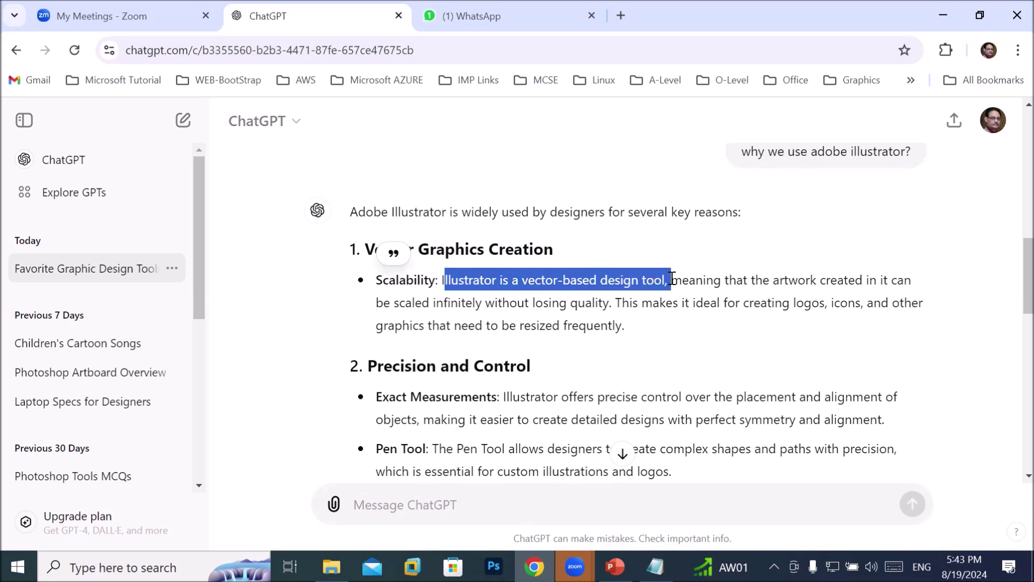
drag(626, 280, 671, 280)
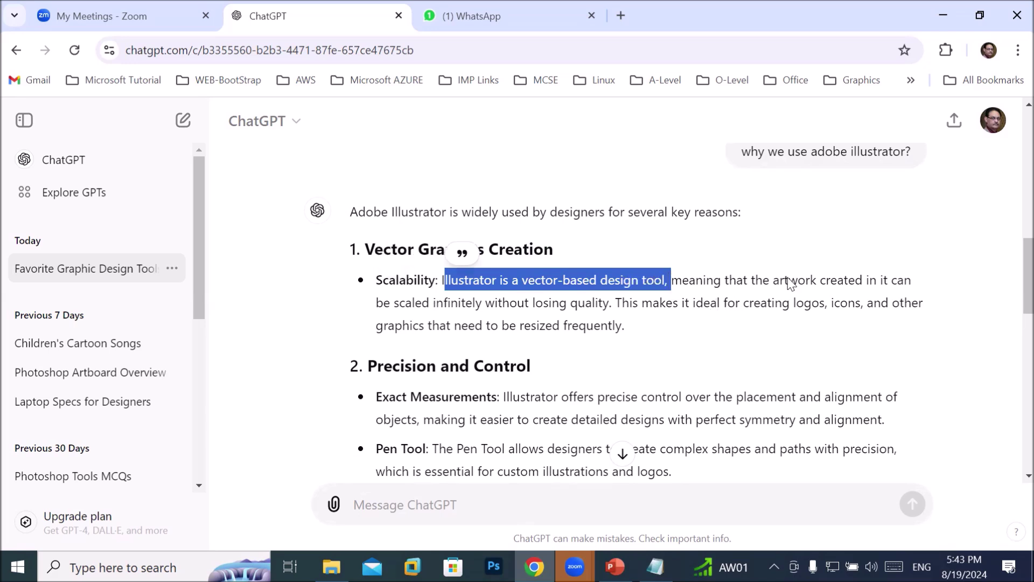
drag(774, 280, 899, 275)
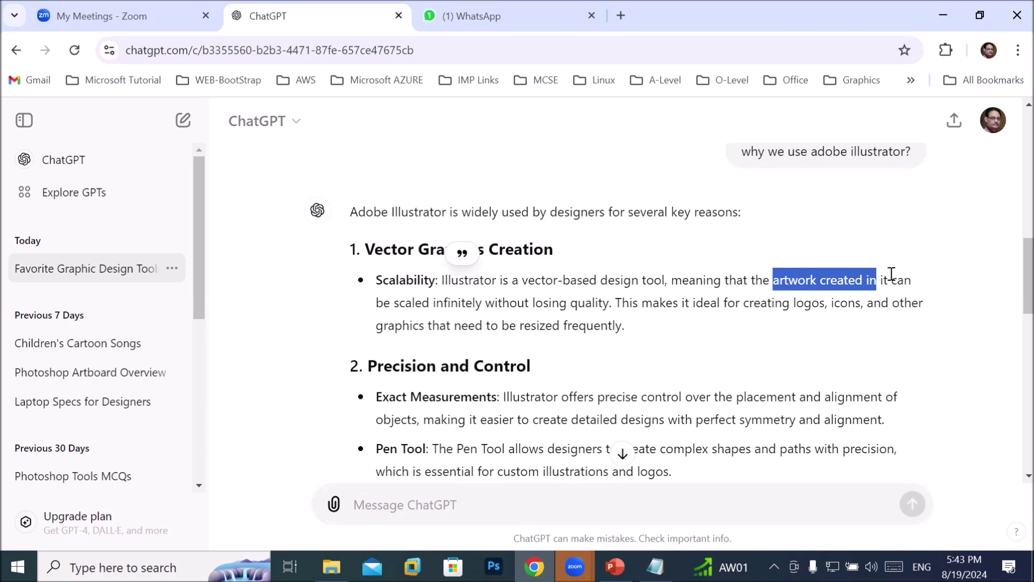
drag(391, 303, 448, 303)
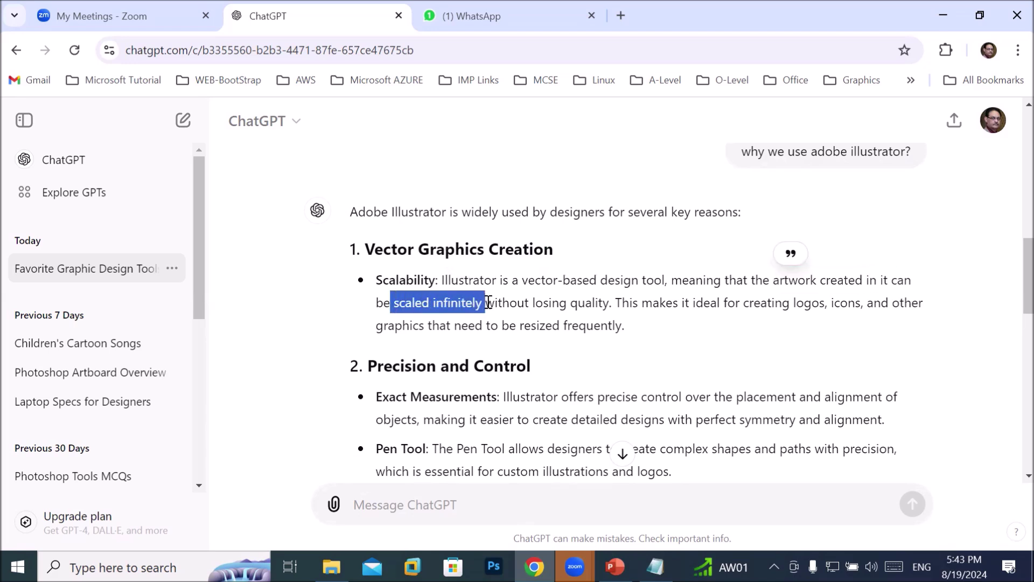
drag(448, 304, 611, 303)
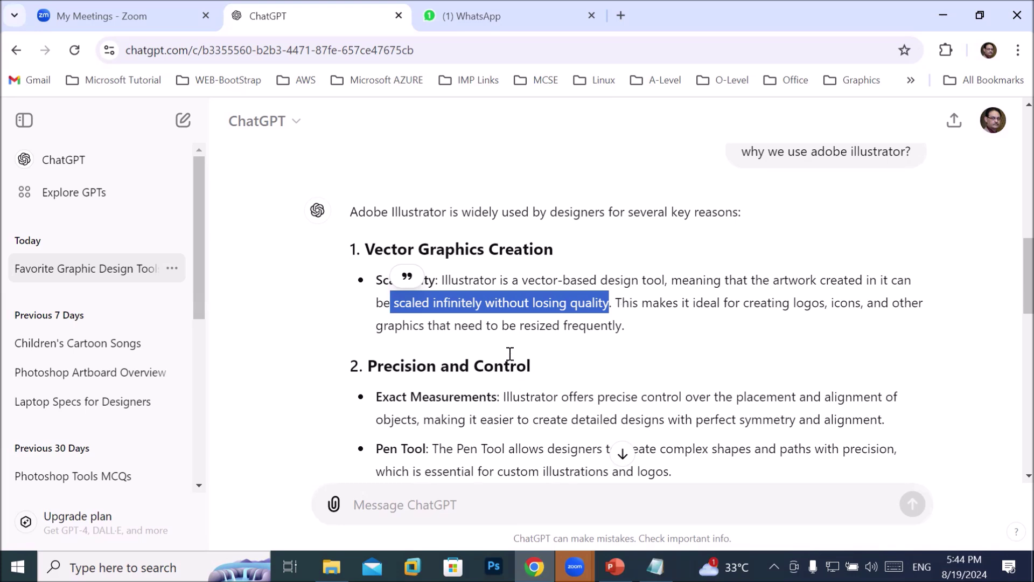
Highlight 'makes it ideal', 'logos, icons' and the frequent-resizing phrase, then clear the selection
drag(641, 303, 718, 304)
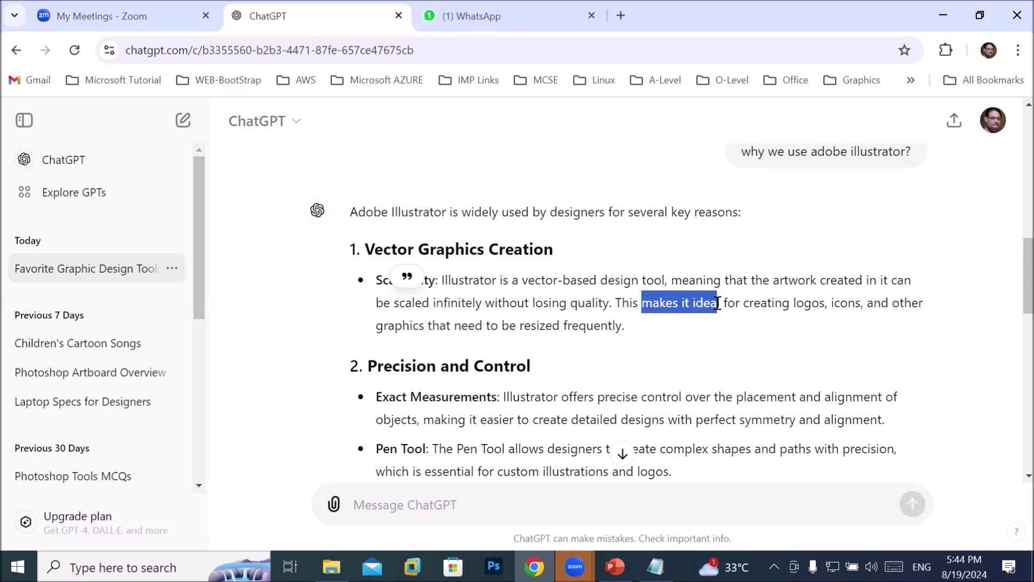
drag(790, 302, 823, 296)
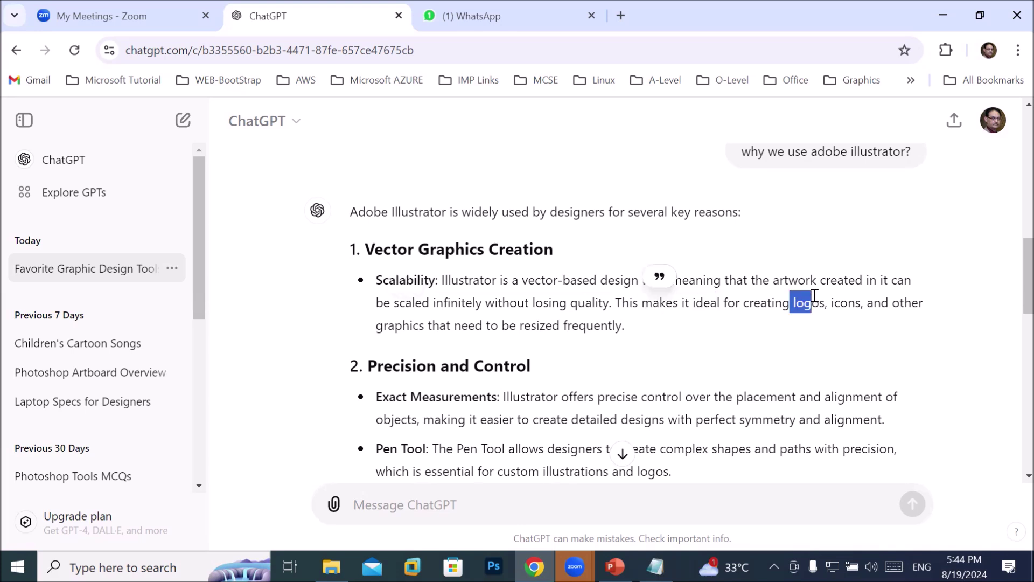
drag(823, 296, 864, 299)
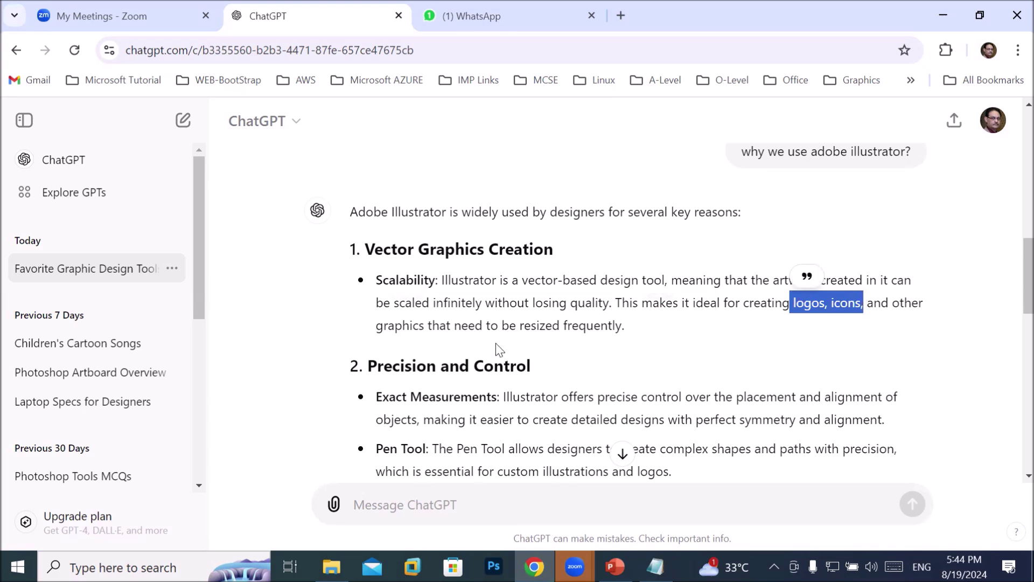
click(428, 325)
drag(428, 325, 528, 350)
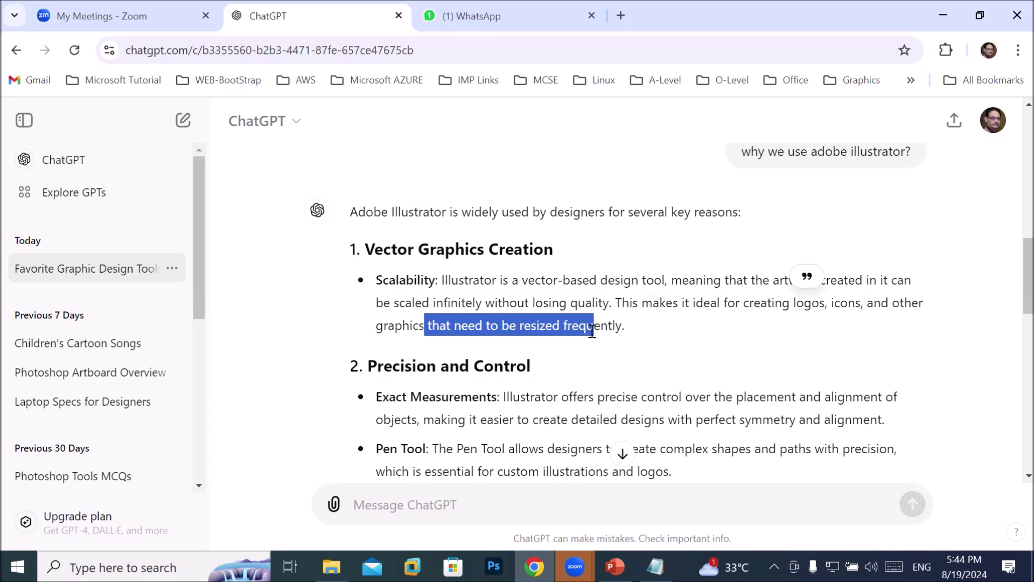
drag(528, 350, 635, 337)
click(636, 350)
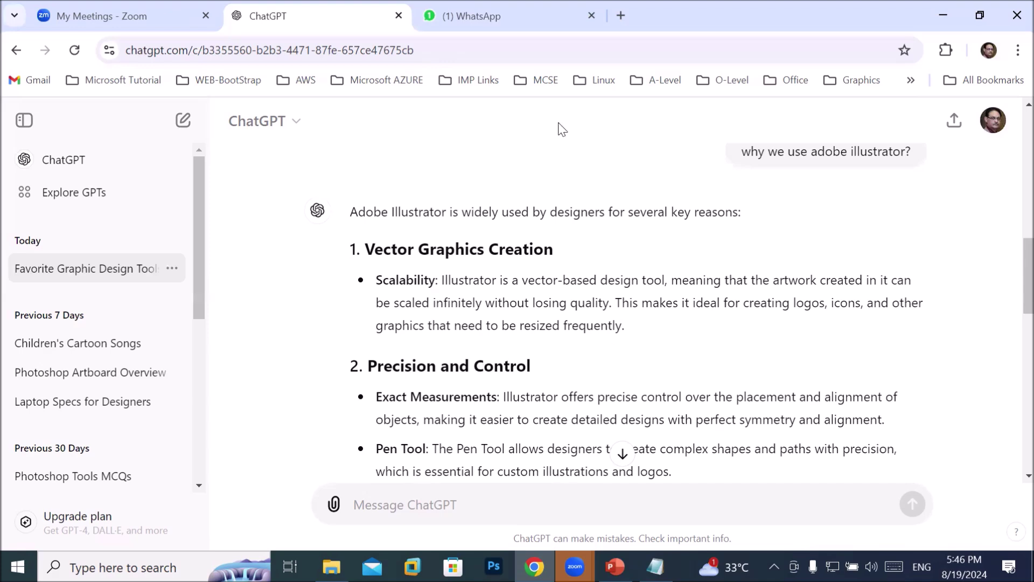
scroll(533, 312, down, 1)
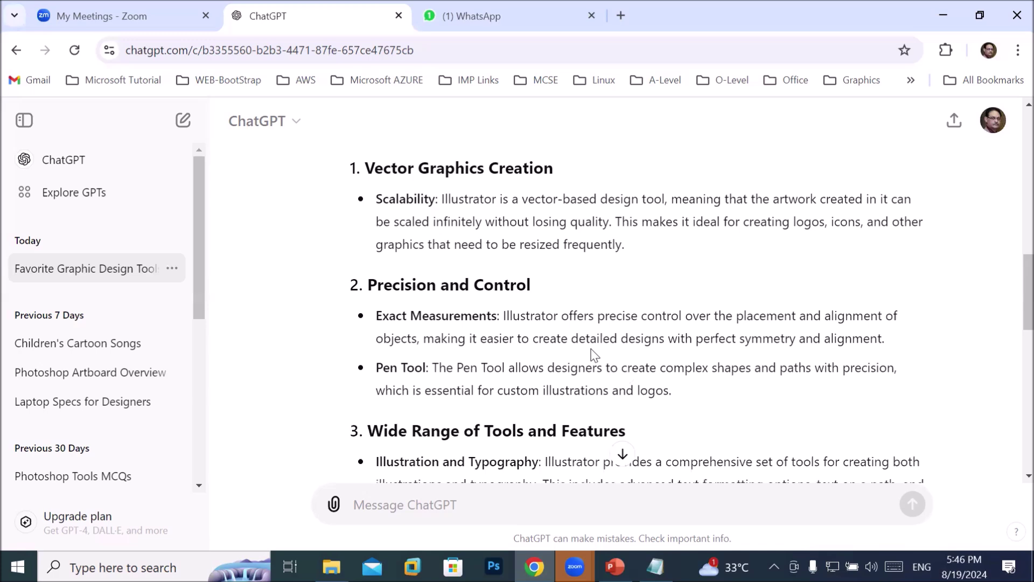
Highlight the Exact Measurements points on precise placement control and perfect symmetry and alignment
scroll(624, 367, down, 1)
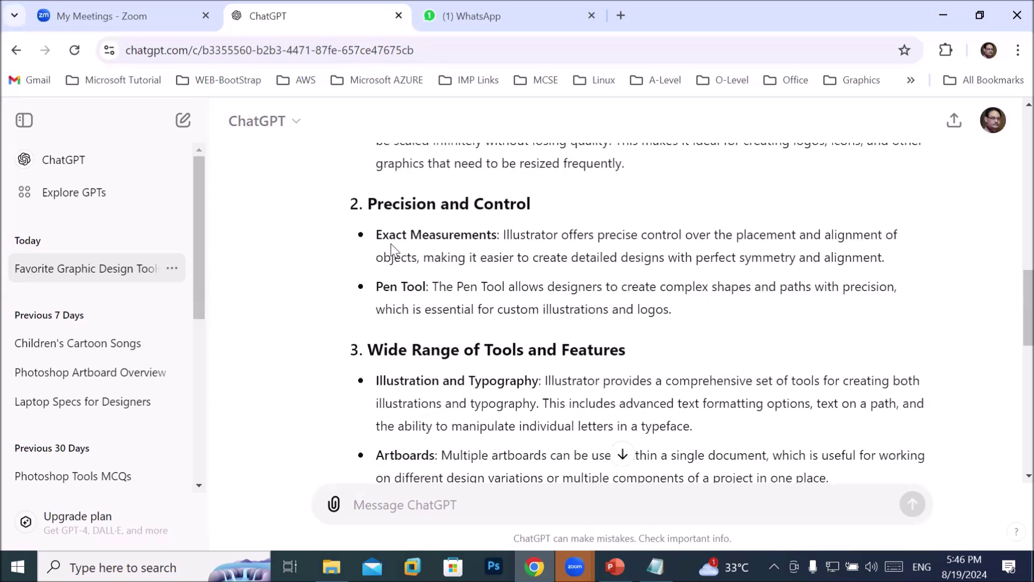
drag(377, 236, 799, 231)
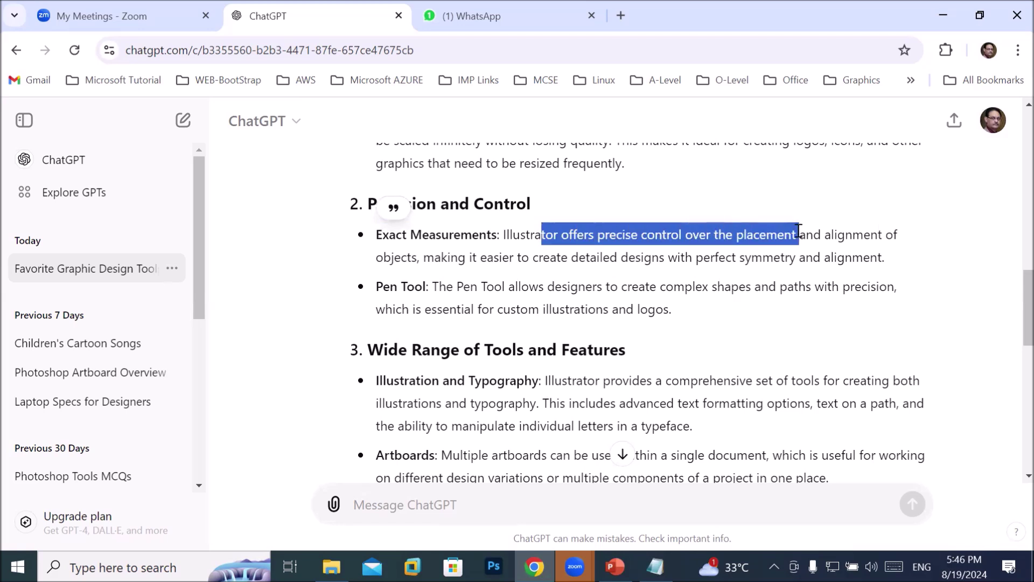
mouse_move(424, 257)
mouse_down()
mouse_move(774, 264)
mouse_move(889, 282)
mouse_move(896, 262)
mouse_up()
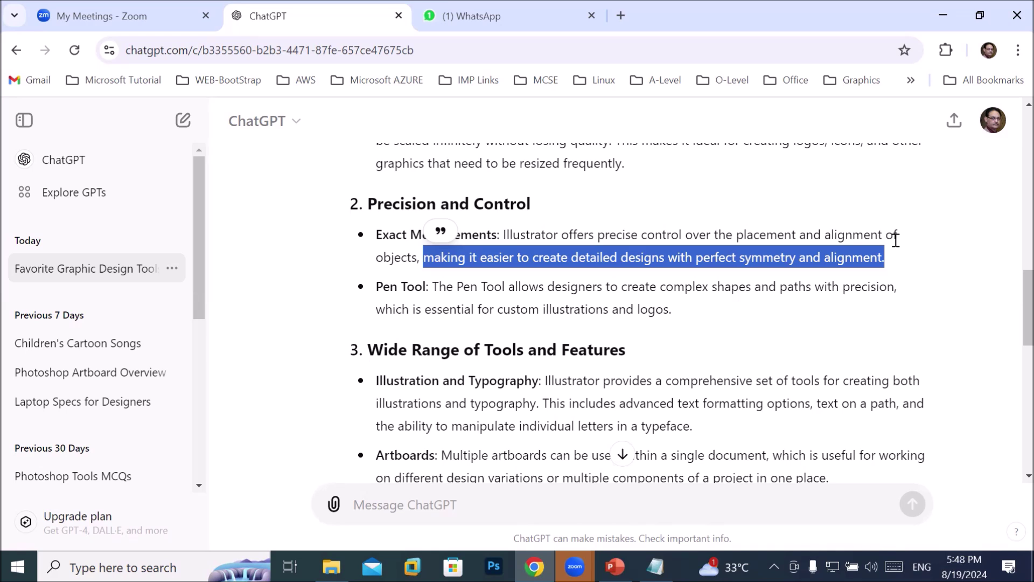
scroll(673, 208, down, 1)
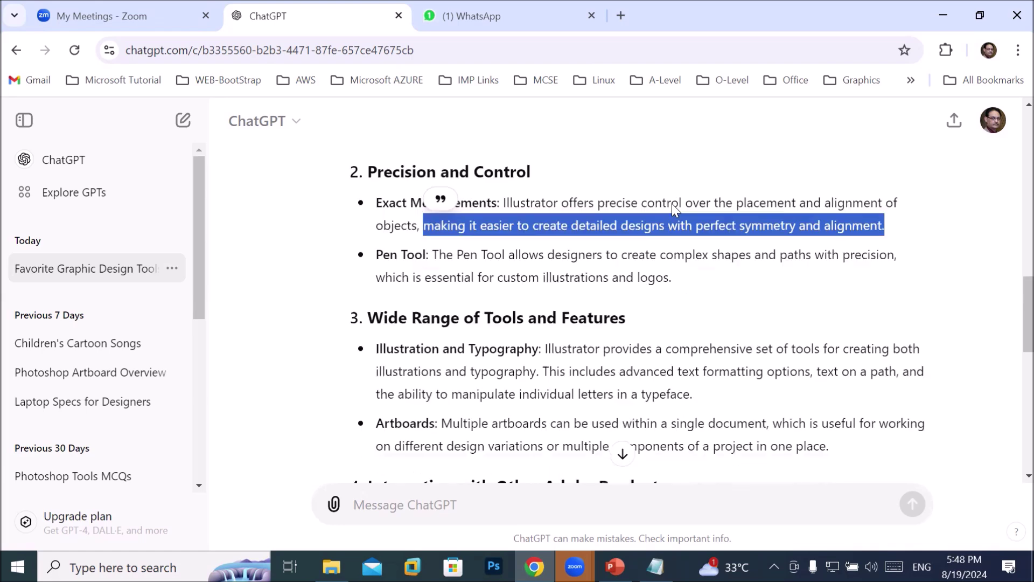
Highlight the Wide Range of Tools and Features heading and the word 'Typography'
scroll(675, 227, down, 2)
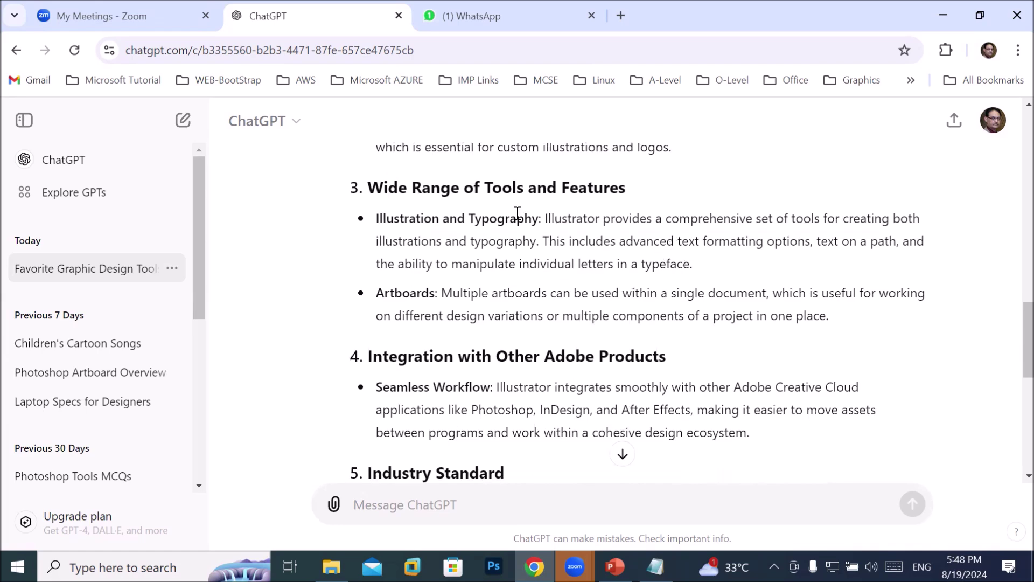
drag(384, 187, 627, 188)
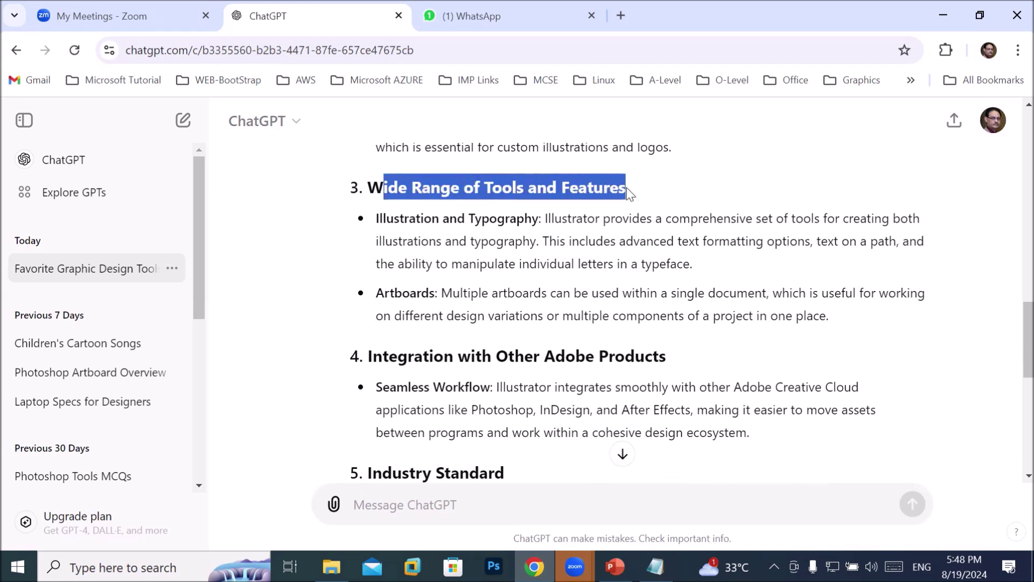
drag(627, 188, 626, 189)
double_click(473, 215)
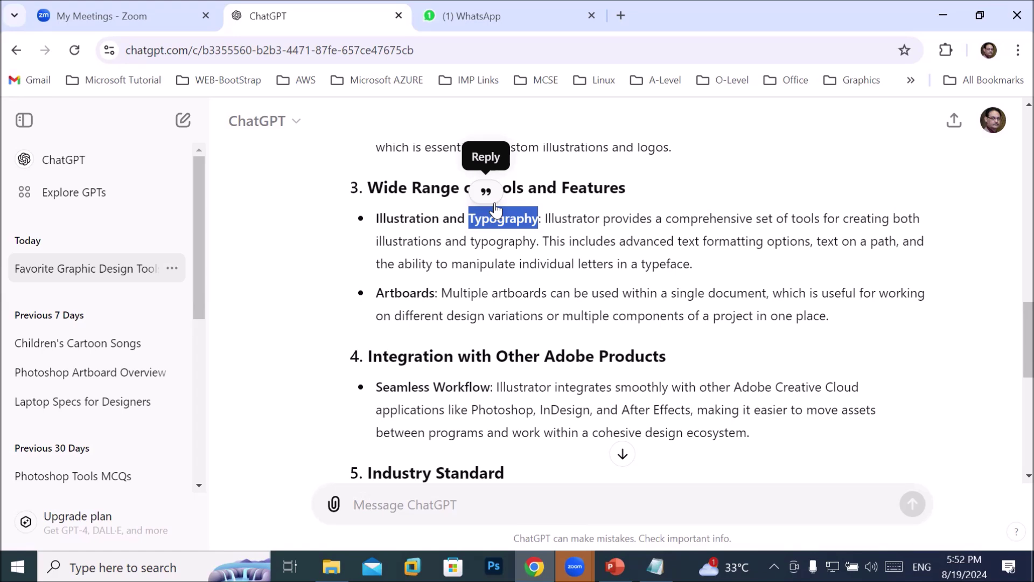
scroll(526, 227, down, 3)
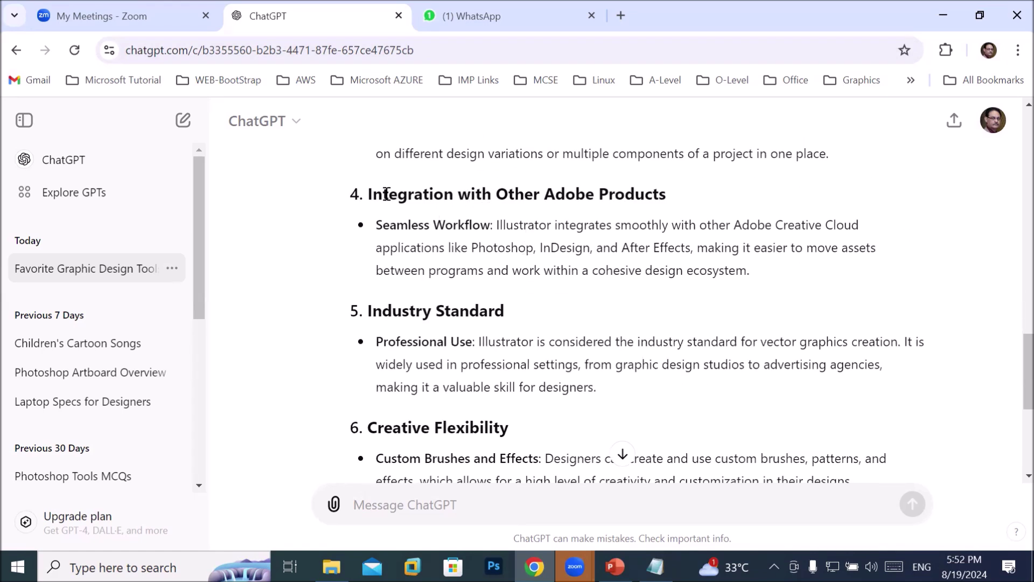
Highlight the 'Integration with Other Adobe Products' heading in section 4
drag(368, 193, 677, 194)
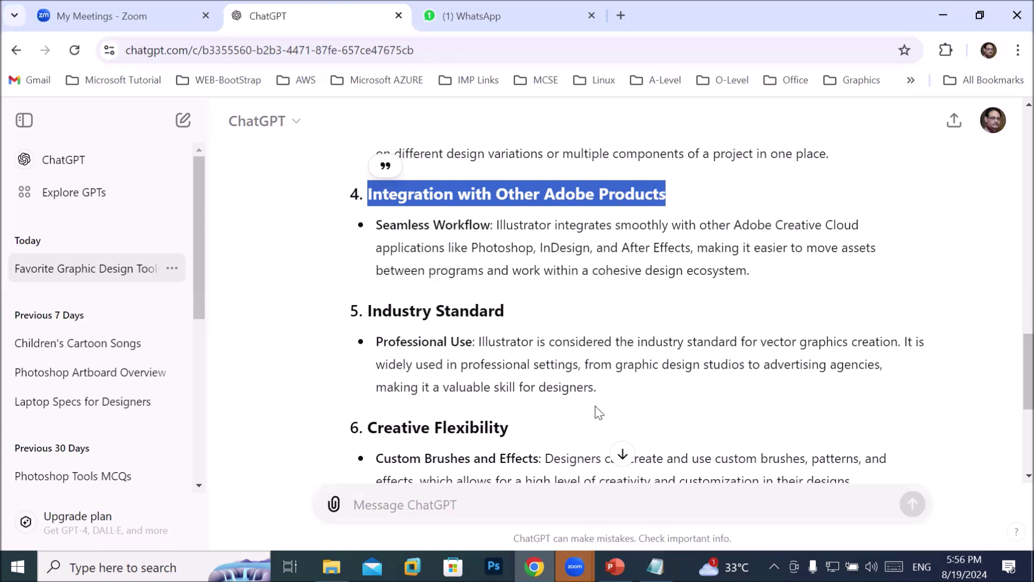
mouse_move(534, 567)
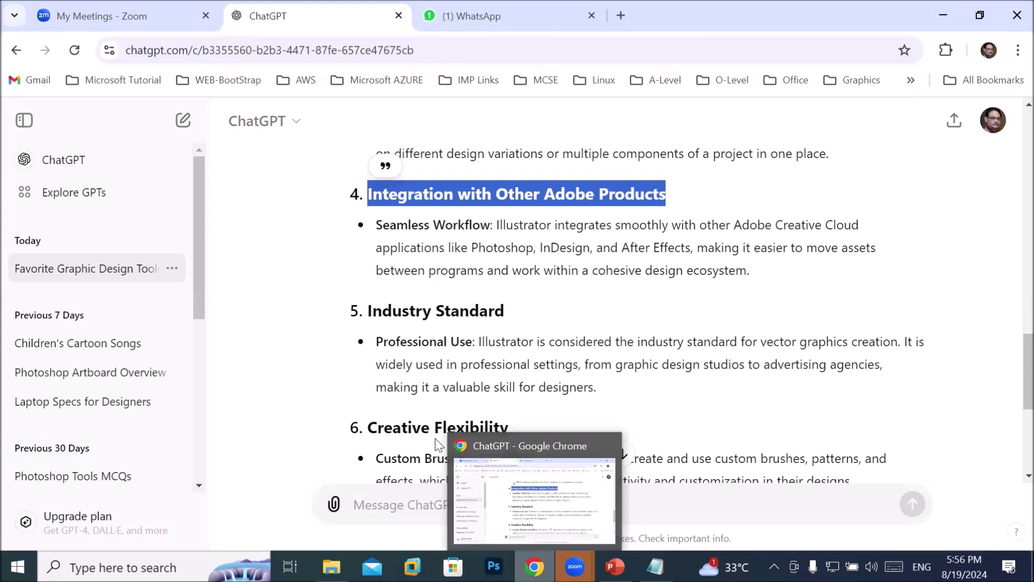
click(470, 506)
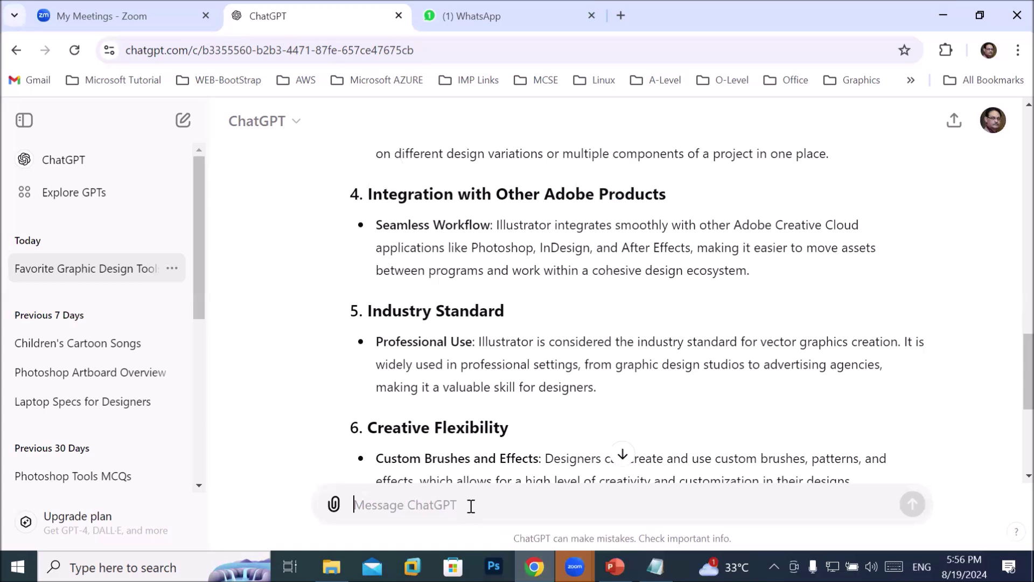
Ask ChatGPT 'you need to know about platform like fiver'
text(you need to n)
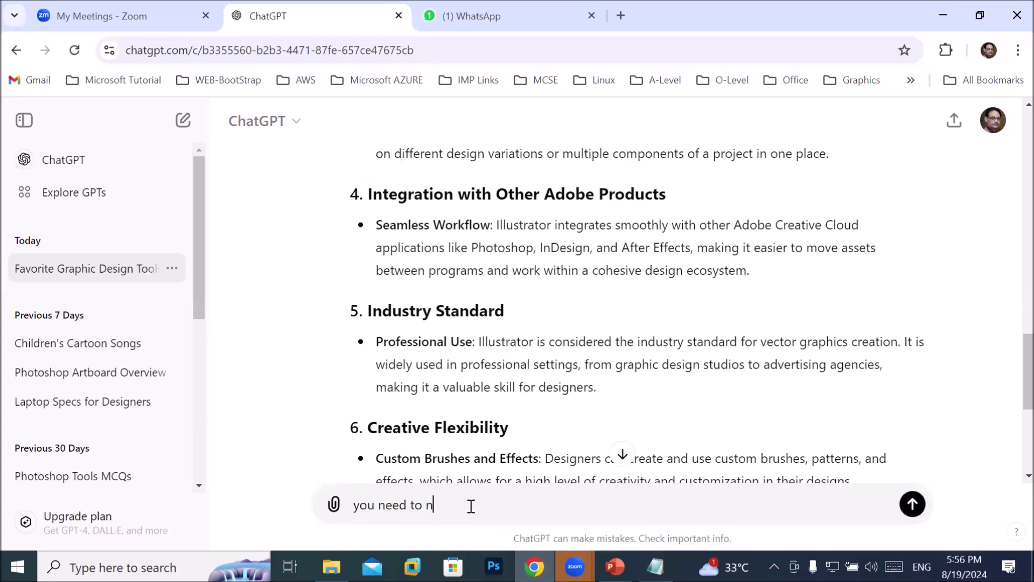
text( kin)
key(BackSpace)
key(BackSpace)
text(now about )
text(platform)
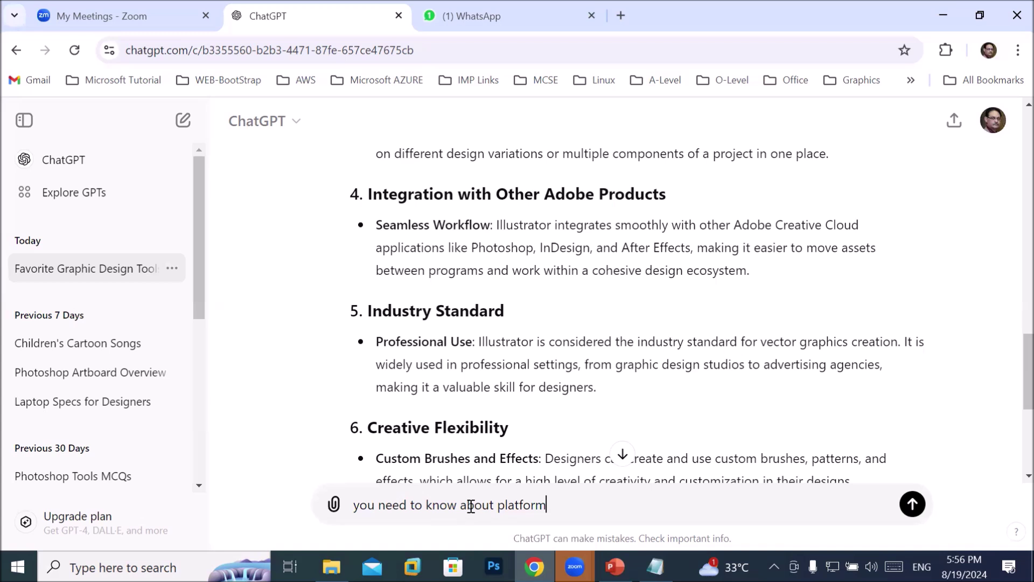
text(lik)
text(e fiver)
key(Return)
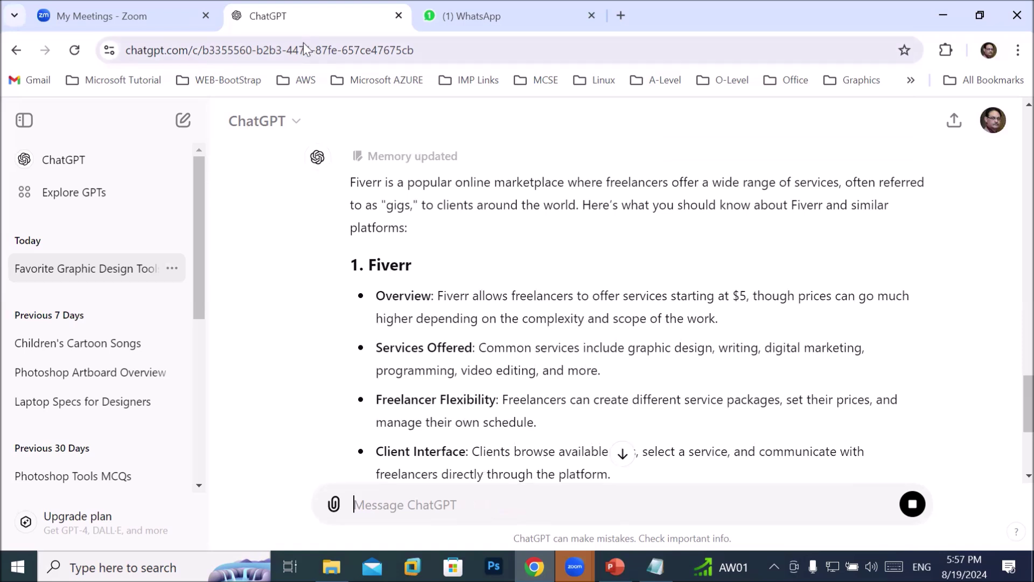
Highlight the Fiverr answer's opening sentence, the worldwide-gigs part and 'should know about Fiverr'
drag(350, 184, 839, 182)
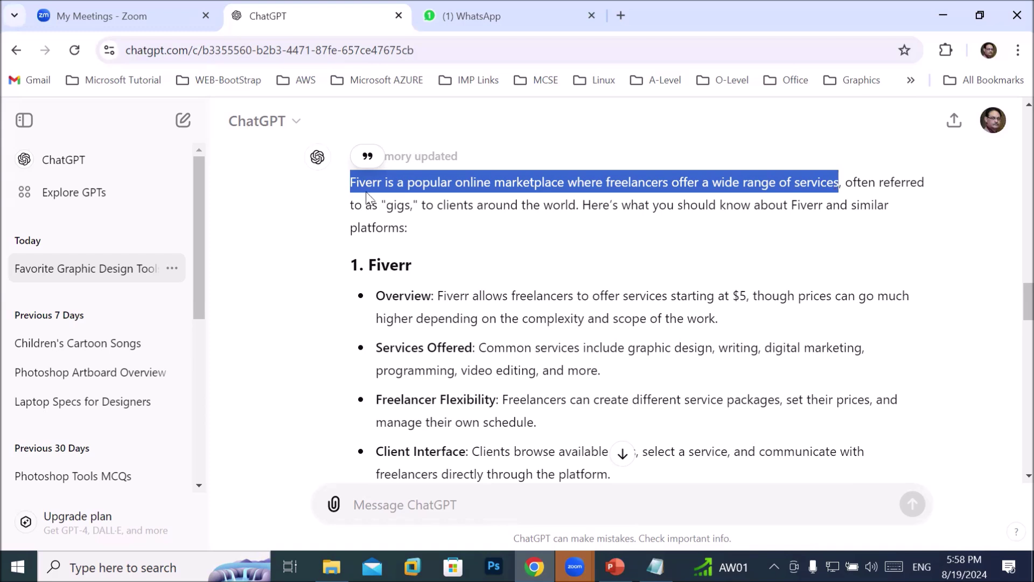
drag(387, 204, 579, 215)
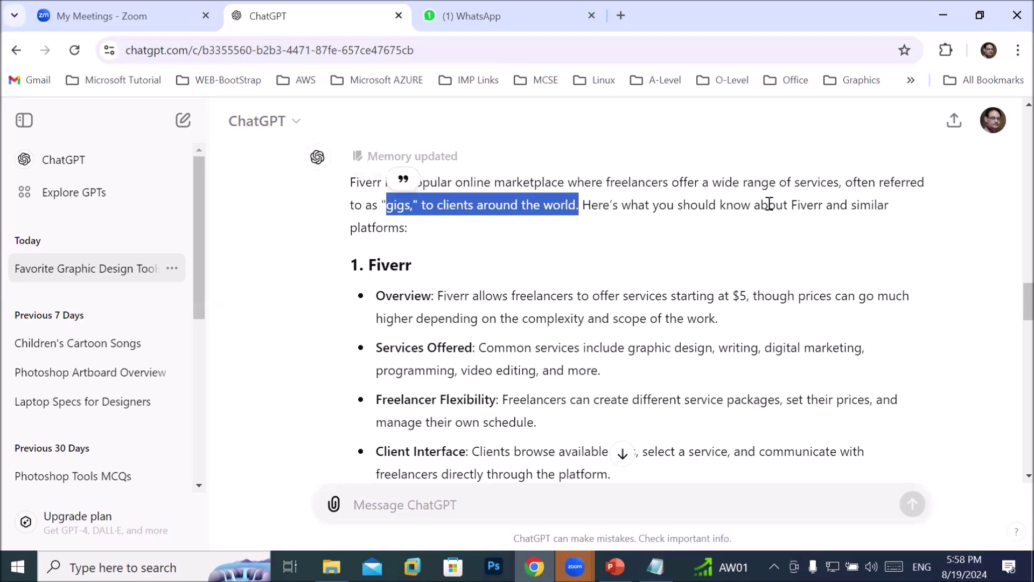
drag(677, 204, 825, 208)
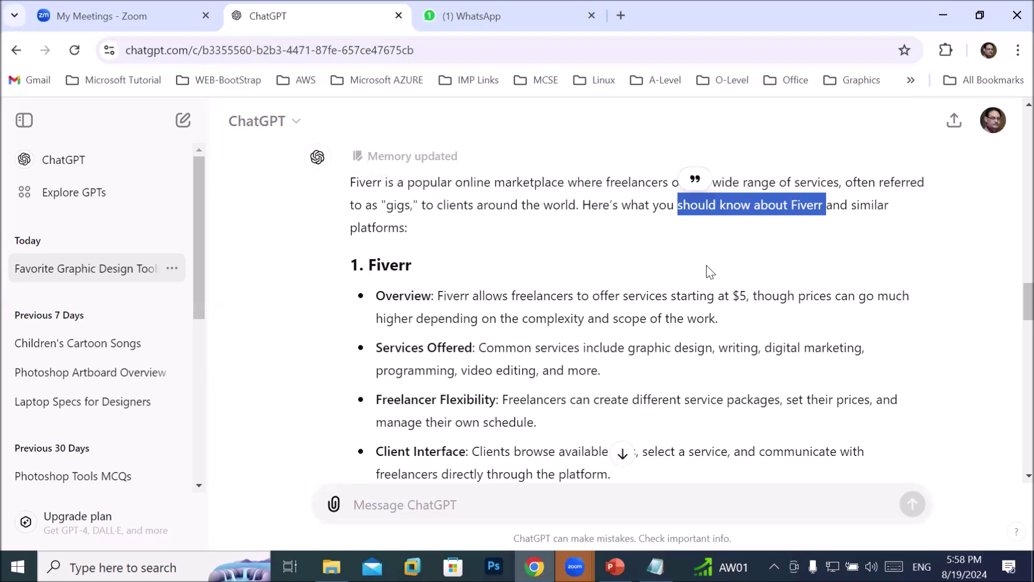
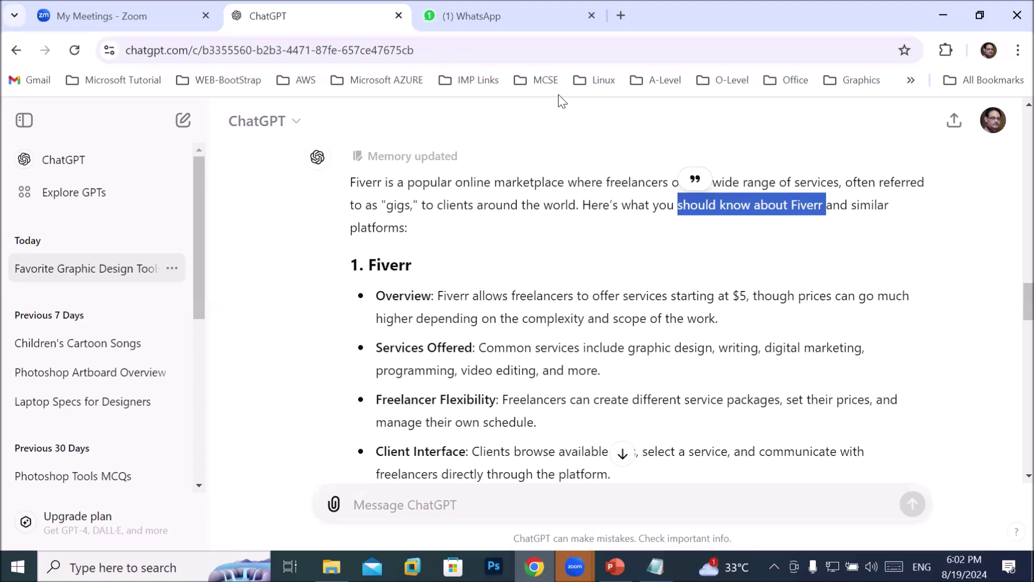
Scroll through ChatGPT's freelancing site list, highlighting the UK-based note in PeoplePerHour's overview
scroll(490, 248, down, 3)
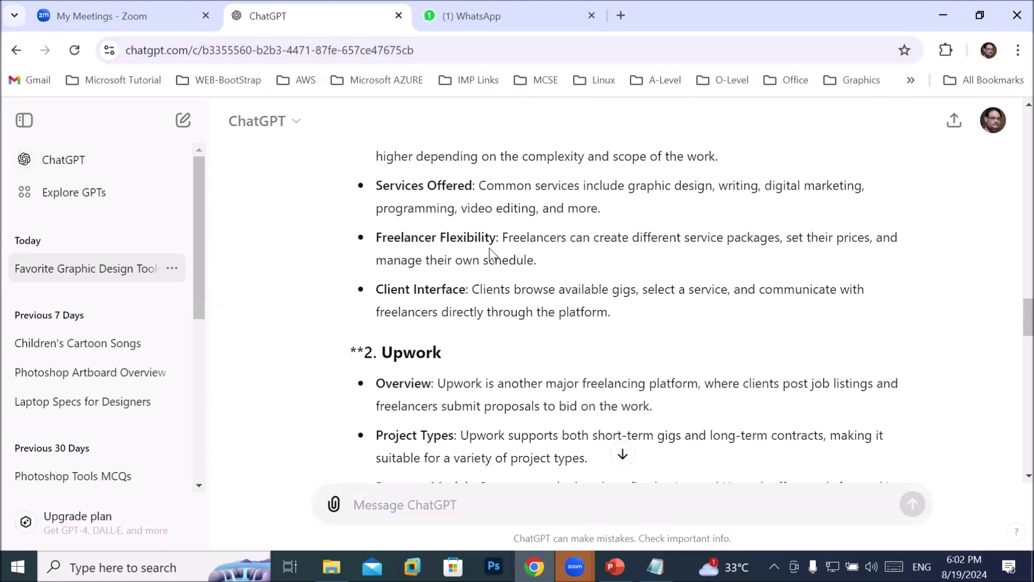
scroll(491, 253, down, 2)
scroll(490, 253, down, 2)
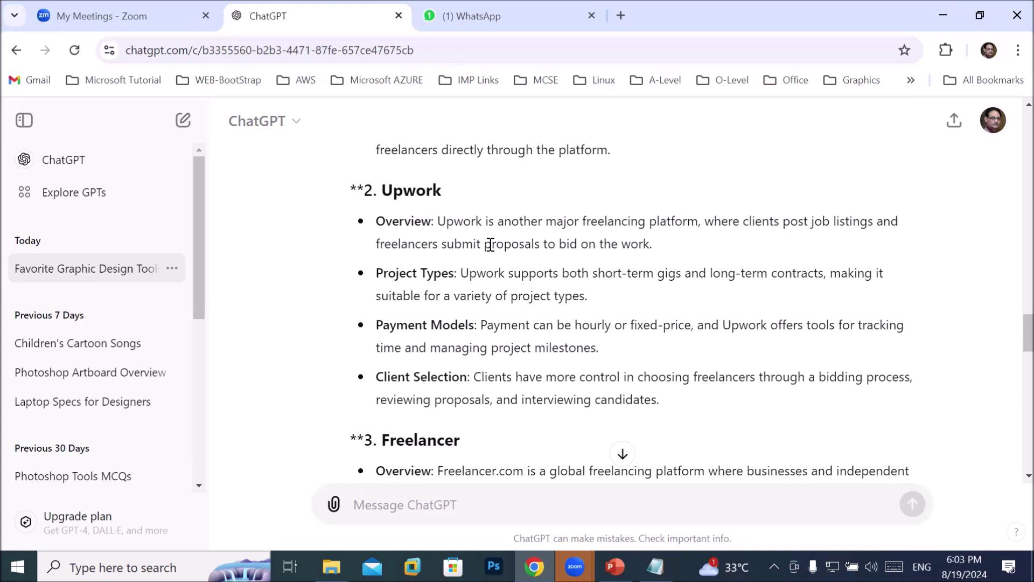
scroll(452, 324, down, 3)
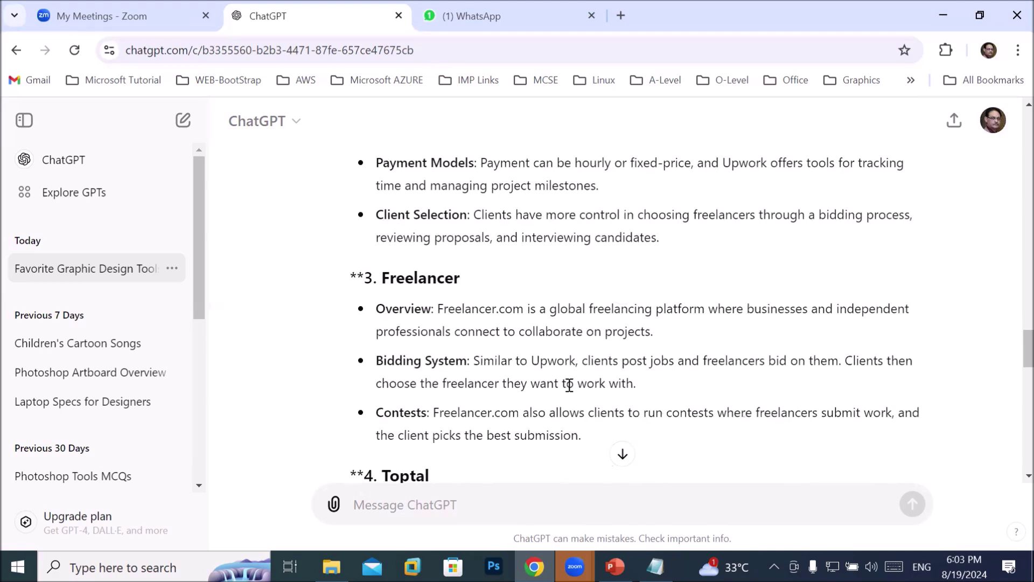
scroll(604, 372, down, 3)
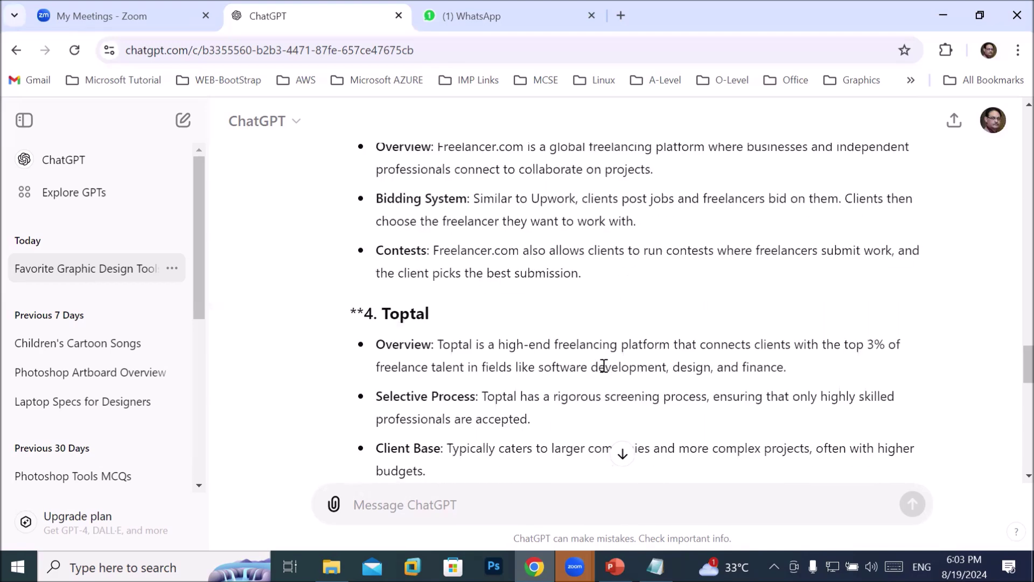
scroll(604, 365, down, 3)
scroll(603, 364, down, 2)
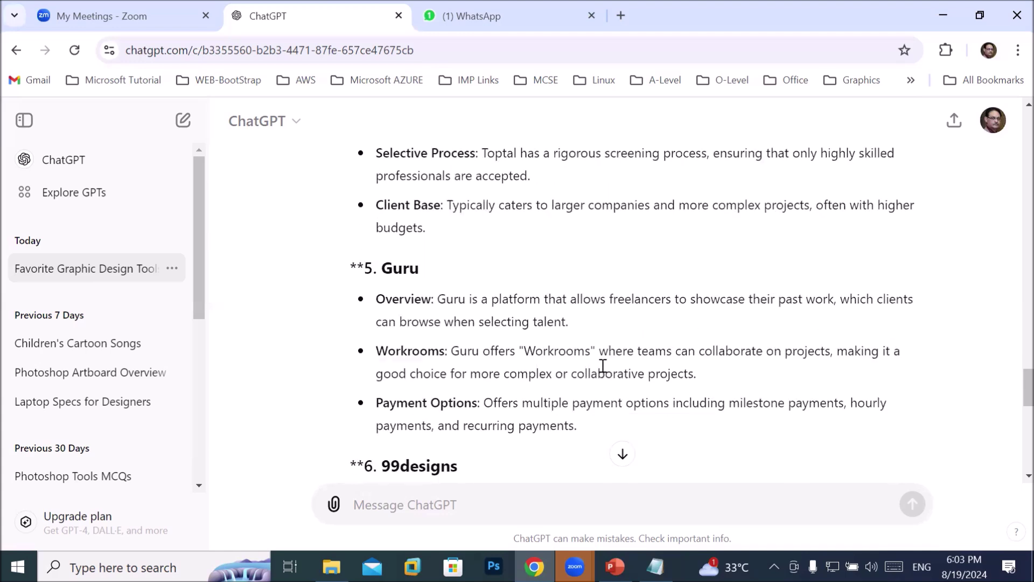
scroll(602, 365, down, 2)
scroll(603, 366, down, 1)
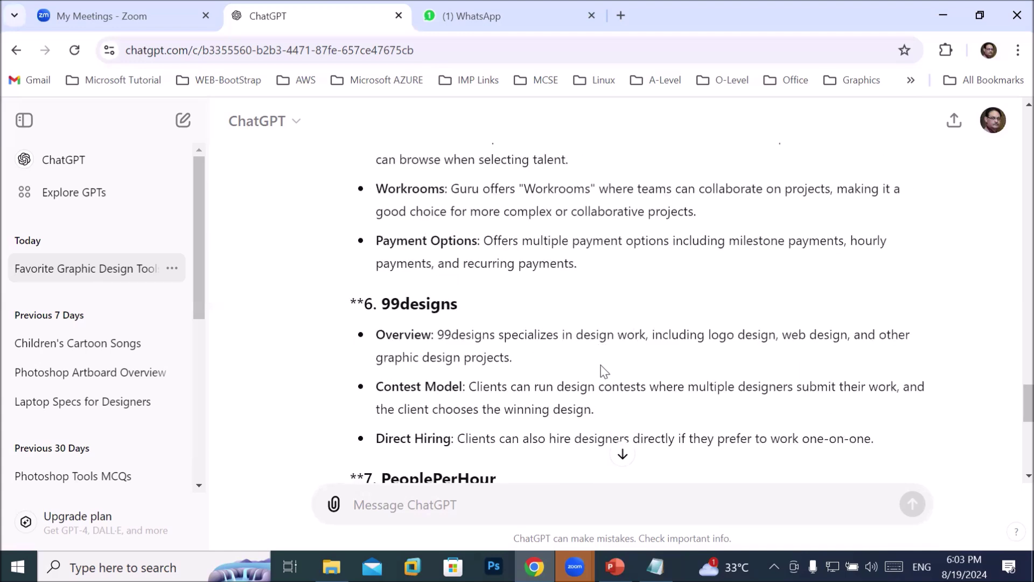
scroll(603, 370, down, 3)
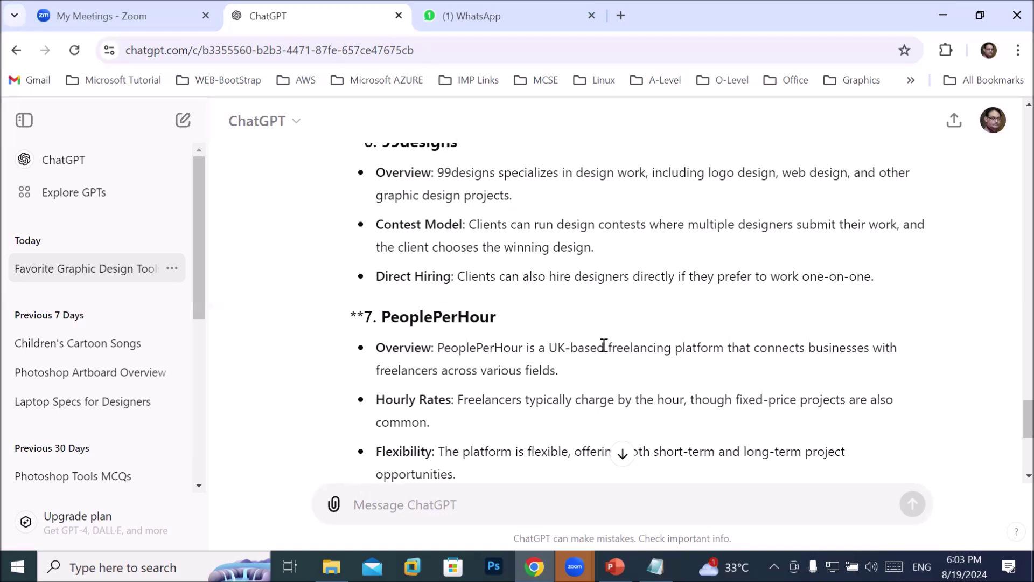
scroll(604, 349, down, 1)
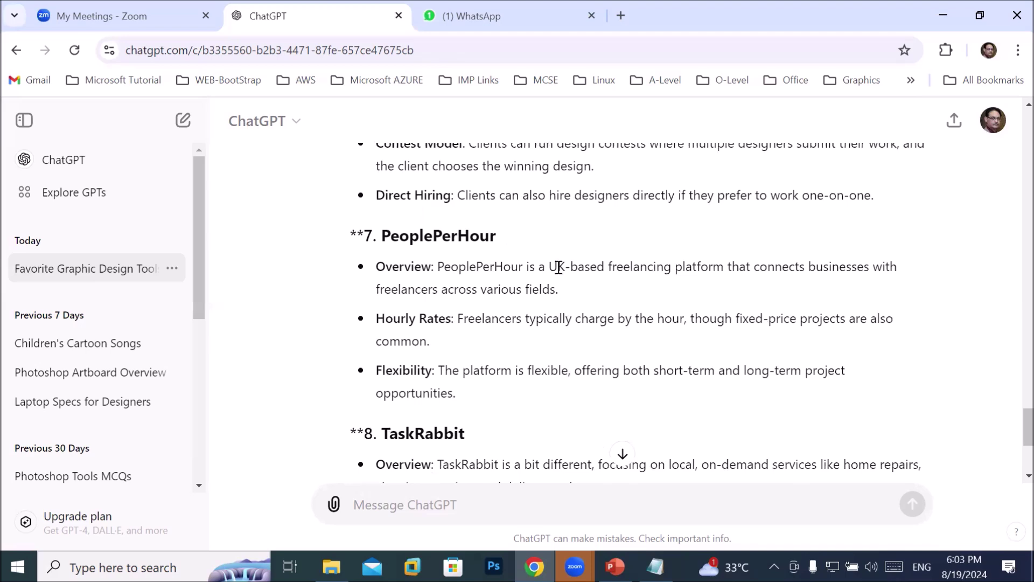
drag(557, 266, 596, 266)
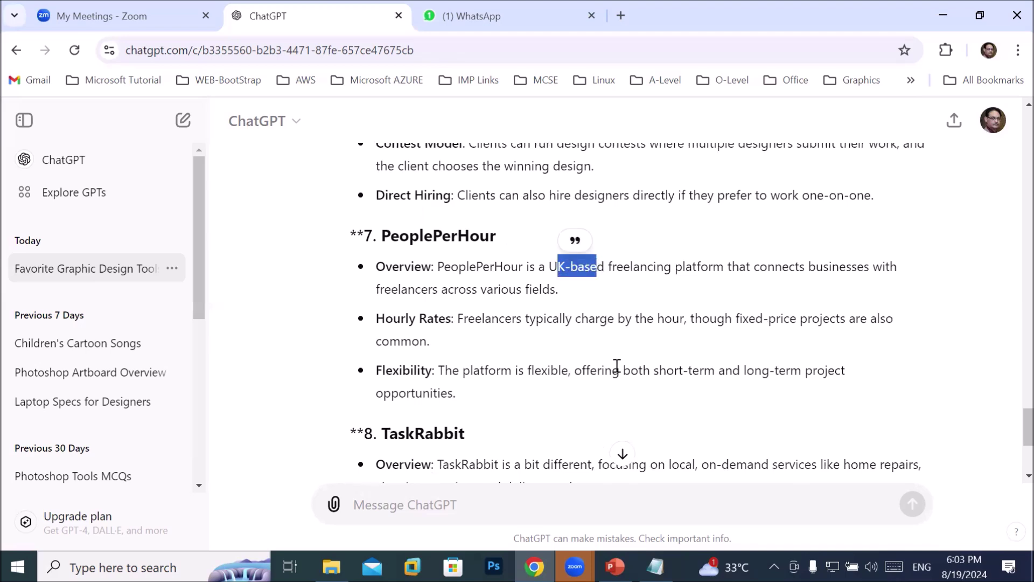
scroll(482, 414, down, 3)
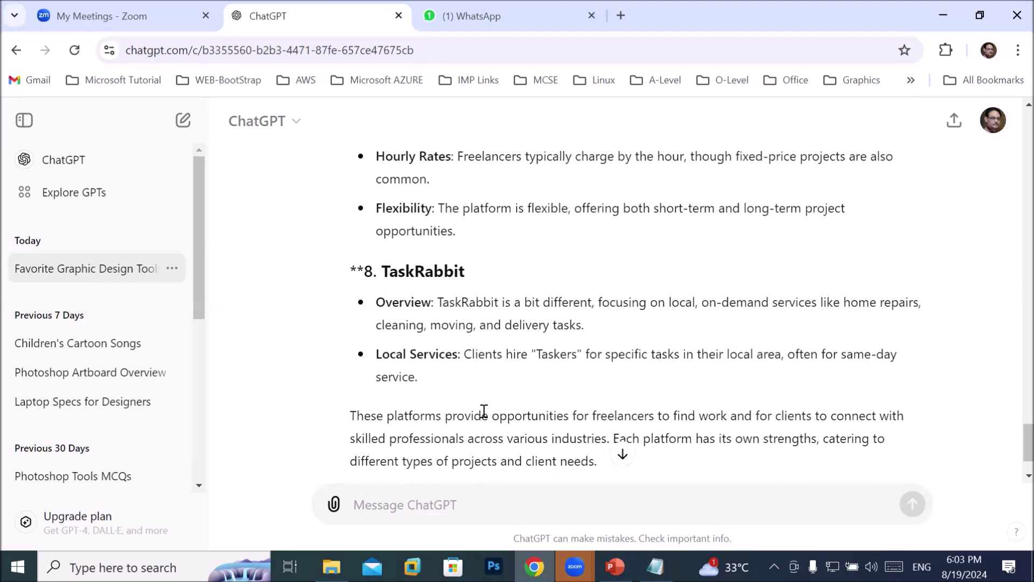
scroll(485, 414, down, 2)
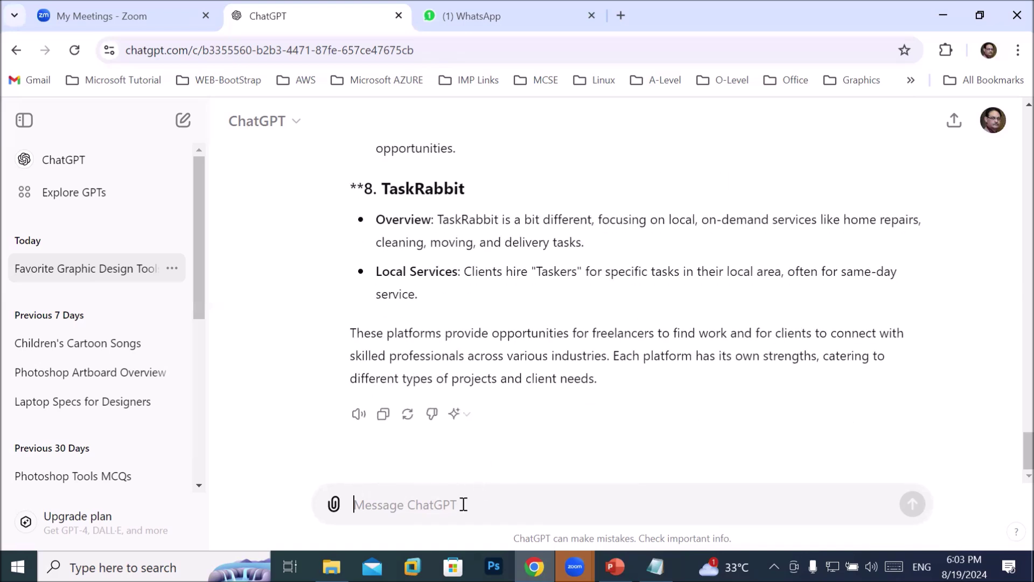
Ask ChatGPT for 'more service site for freelancer'
text(more )
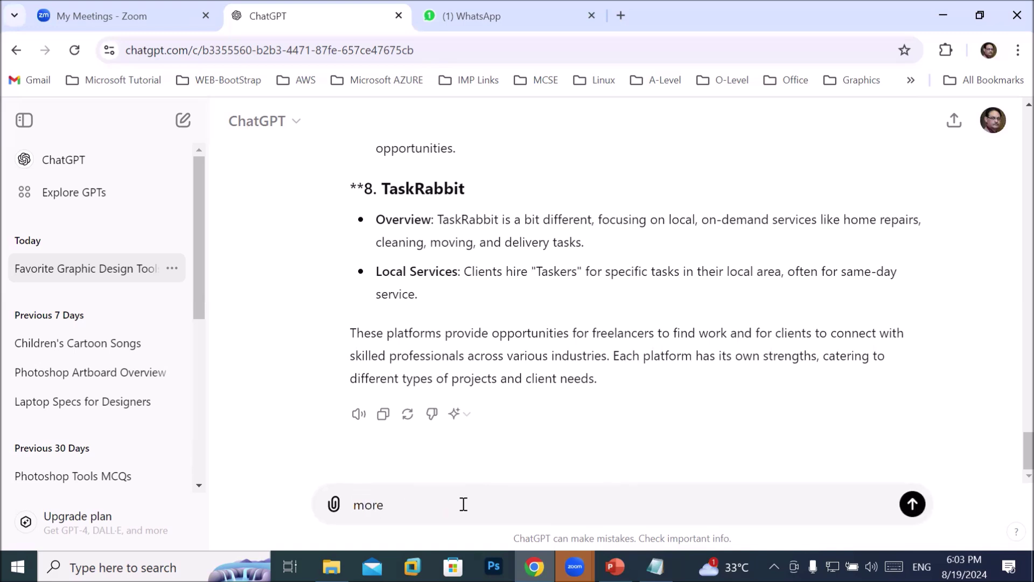
text(service site for free lancer)
key(Left)
key(Left)
key(Left)
key(Left)
key(Left)
key(Left)
key(BackSpace)
key(Return)
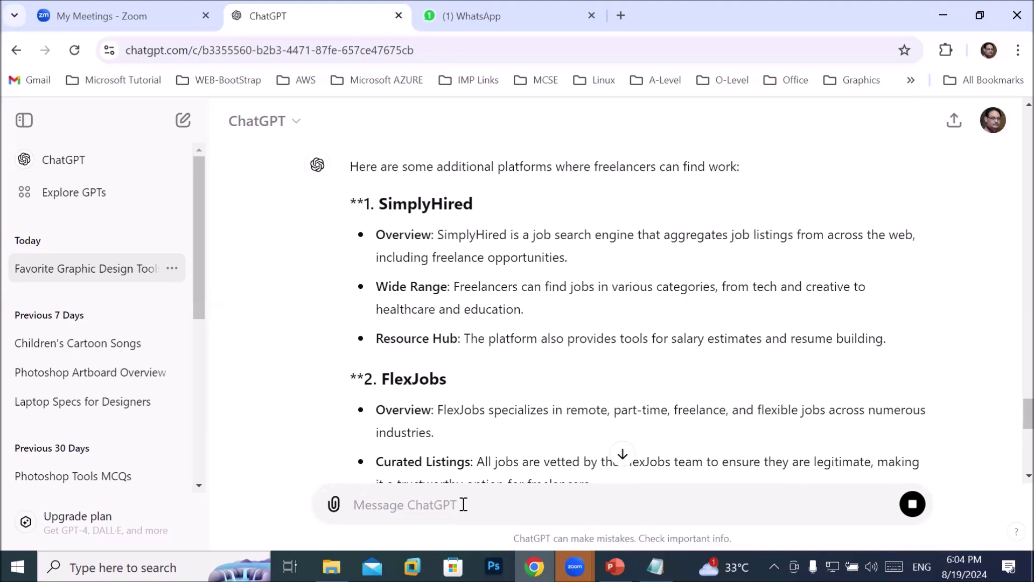
Scroll the new list, marking Behance and Dribbble, then minimize Chrome to reveal Notepad
scroll(531, 356, down, 3)
scroll(529, 361, down, 2)
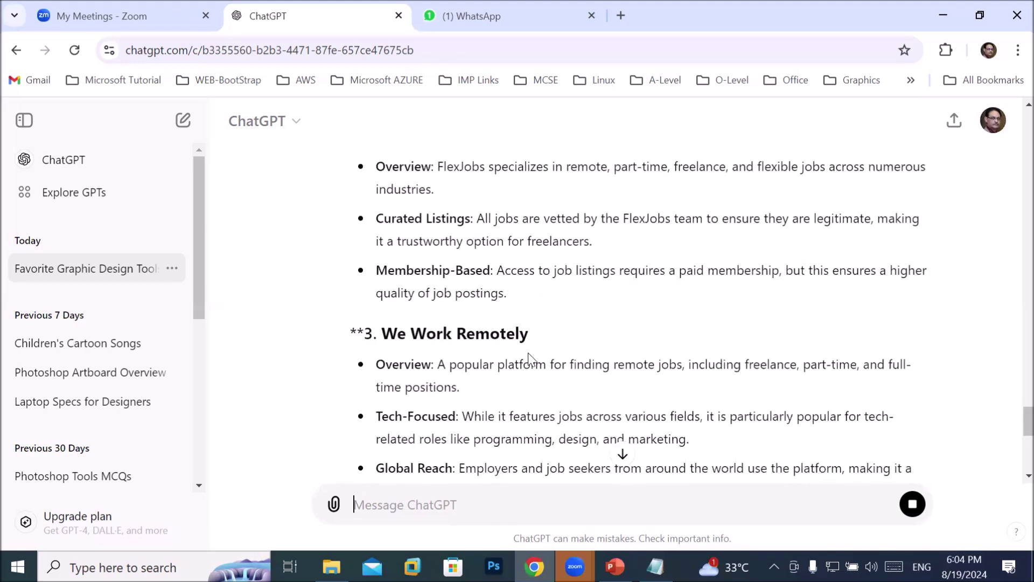
scroll(601, 371, down, 2)
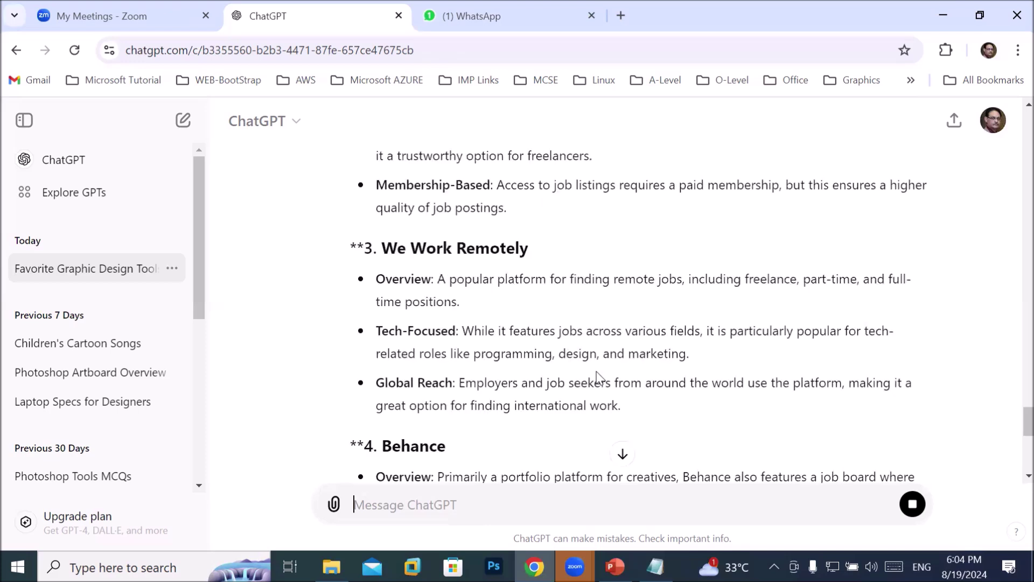
scroll(596, 376, down, 1)
scroll(533, 367, down, 2)
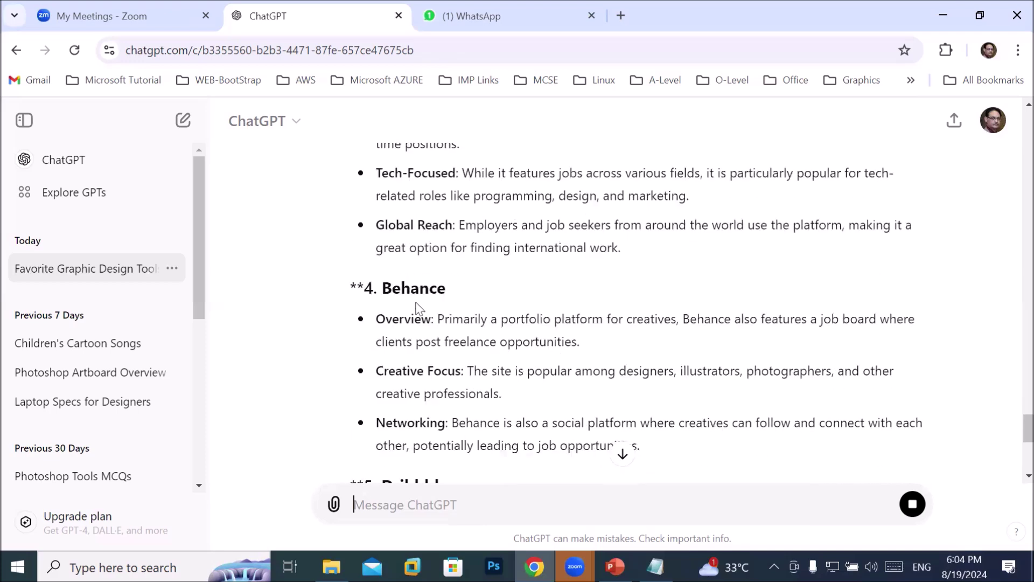
double_click(384, 287)
scroll(533, 347, down, 3)
double_click(398, 321)
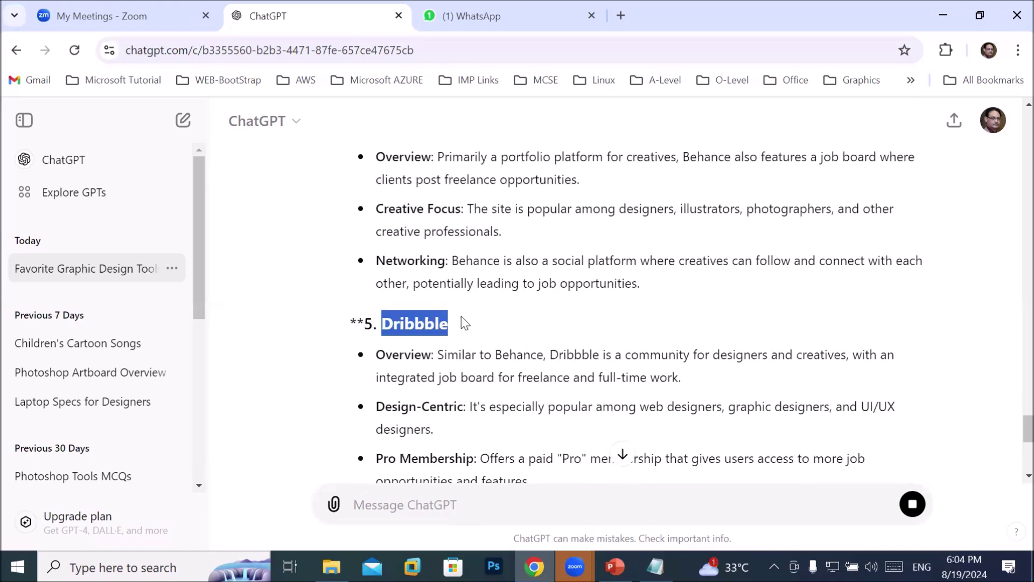
scroll(480, 323, down, 3)
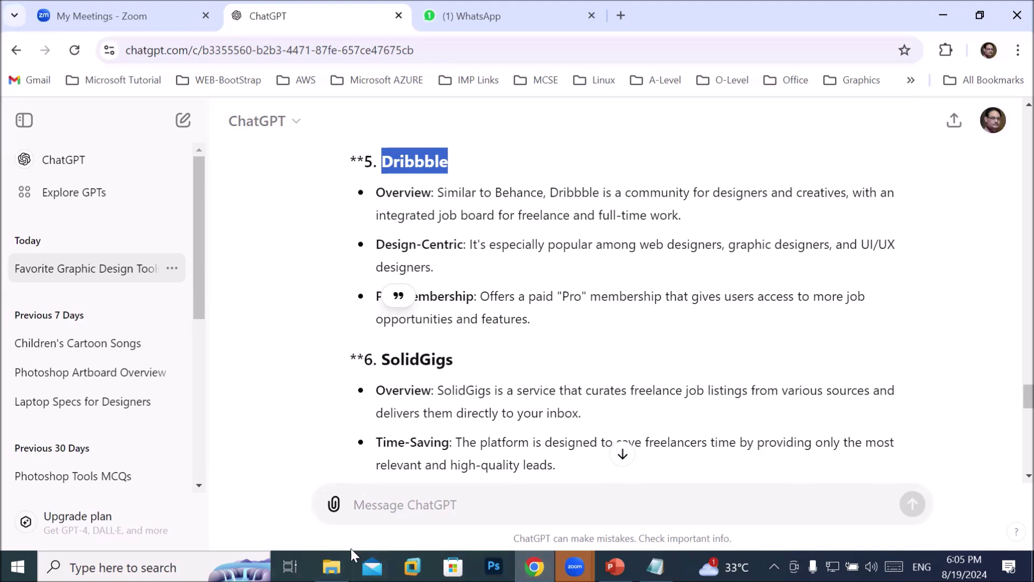
click(535, 566)
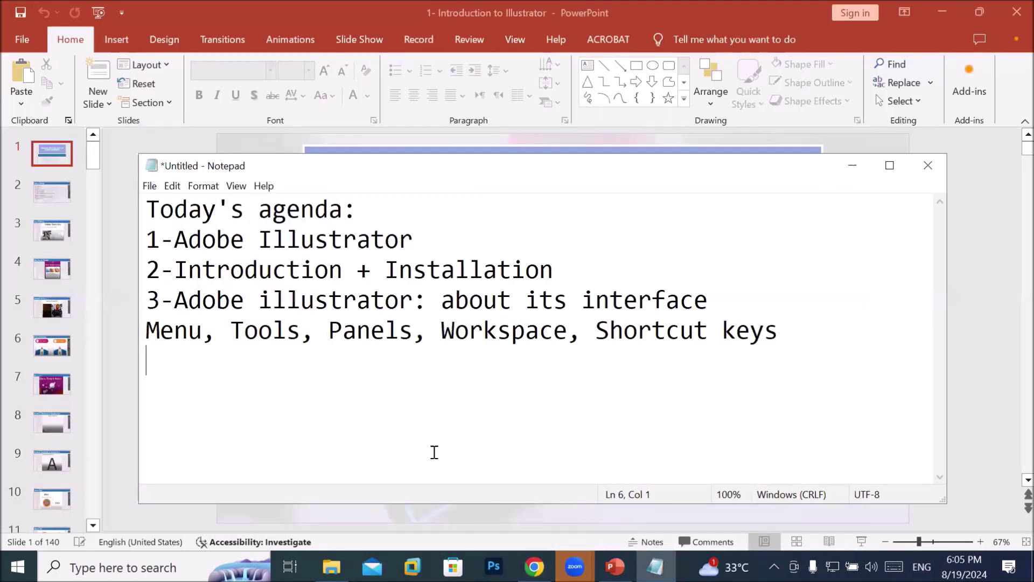
Add 'Adobe Photoshop, Adobe Illustrator, Adobe Animate' and 'Coreldraw' below Today's agenda: in Notepad
click(300, 399)
click(380, 210)
key(Return)
key(Return)
key(Up)
text(Adobe Photoshop)
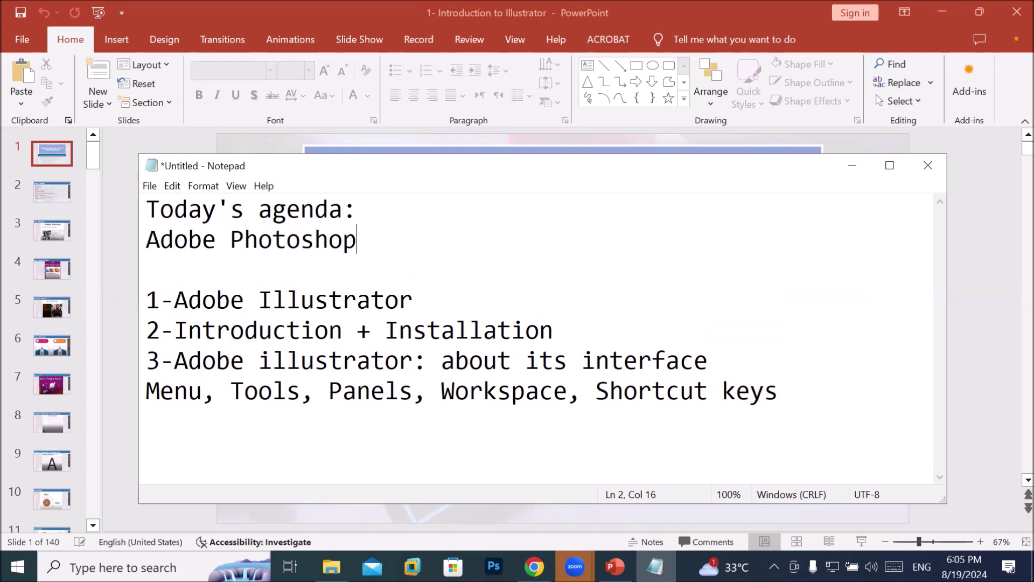
text(, )
text(Adobe Illustrato)
key(BackSpace)
text(ator, Adobe Animate)
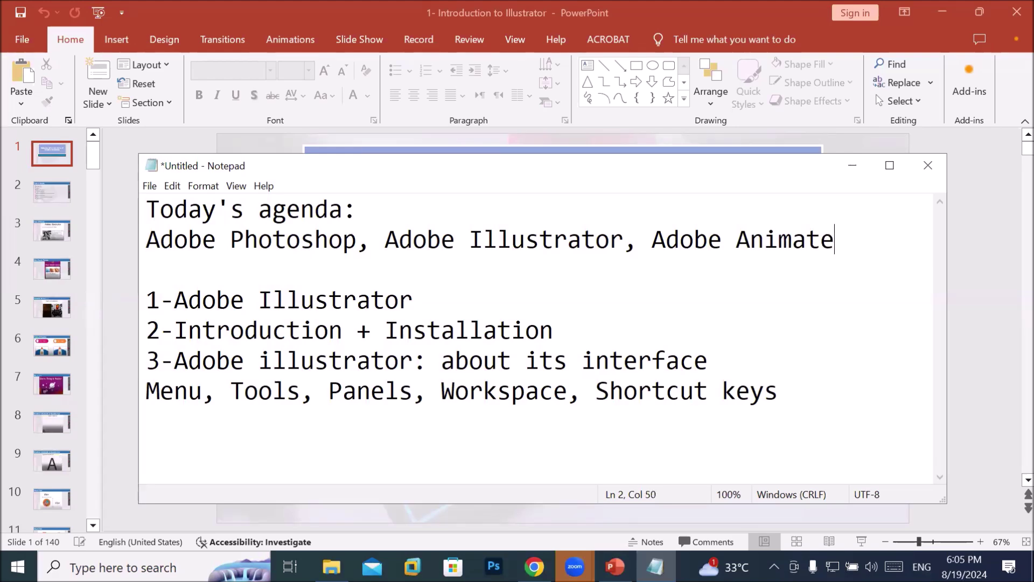
key(Return)
text(Coreldraw)
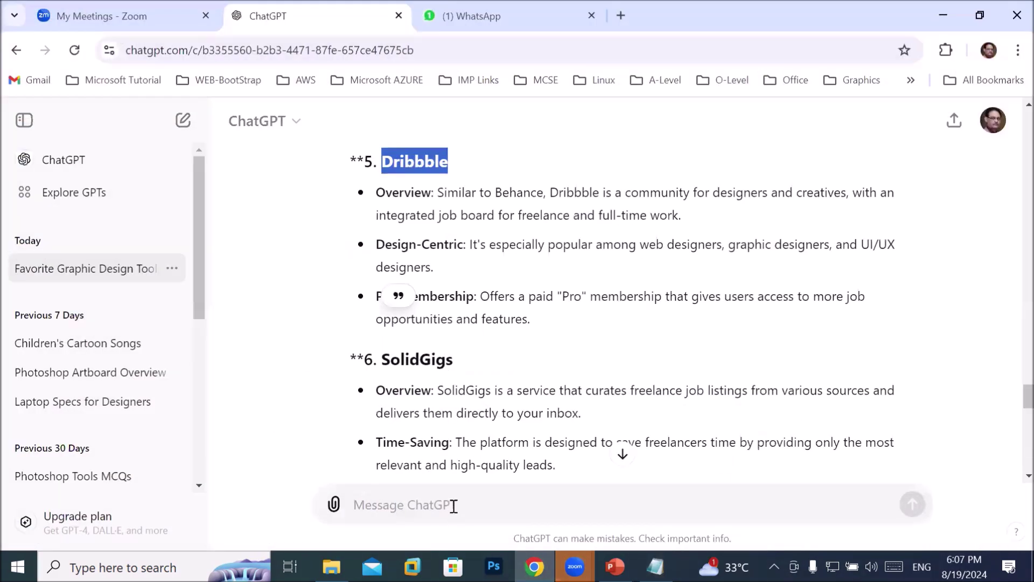
Ask ChatGPT for a 'resume for graphic designer'
click(454, 507)
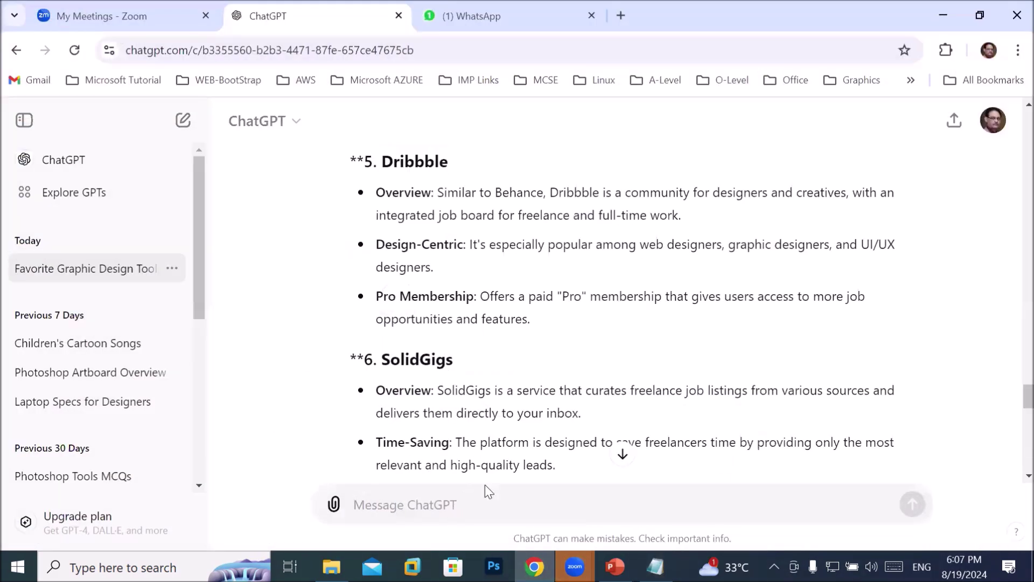
text(resume for)
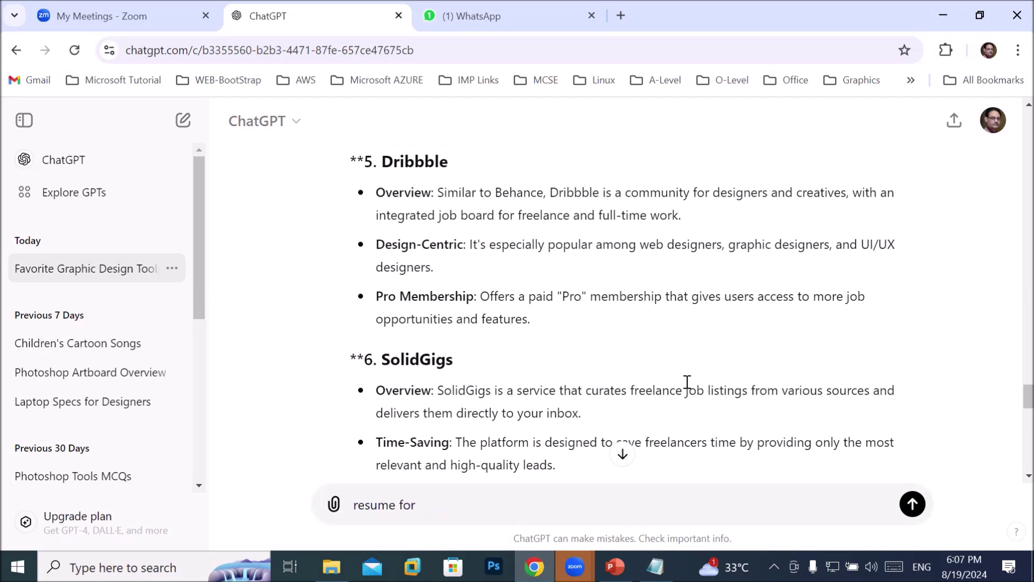
text( graphic designer)
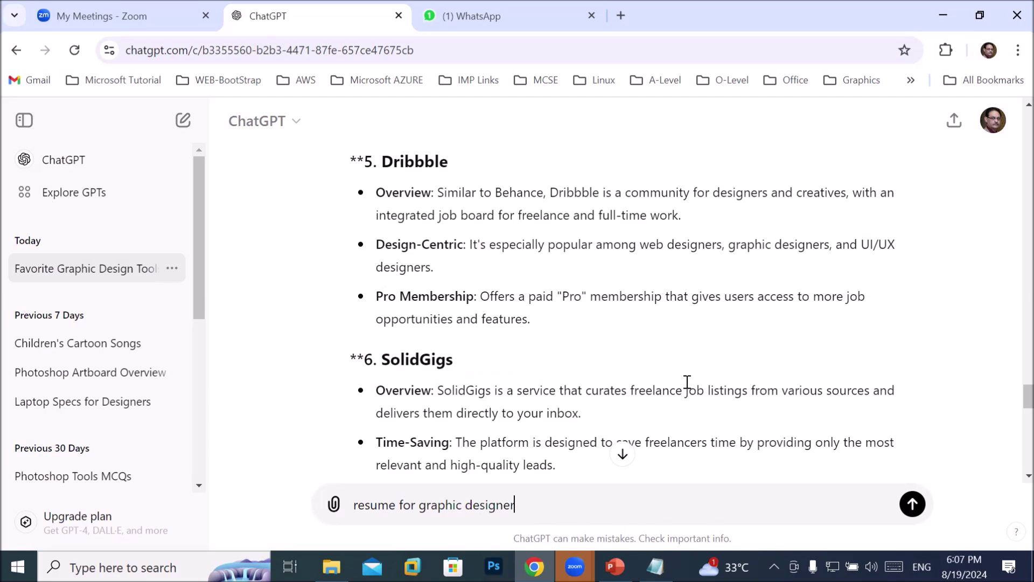
key(Return)
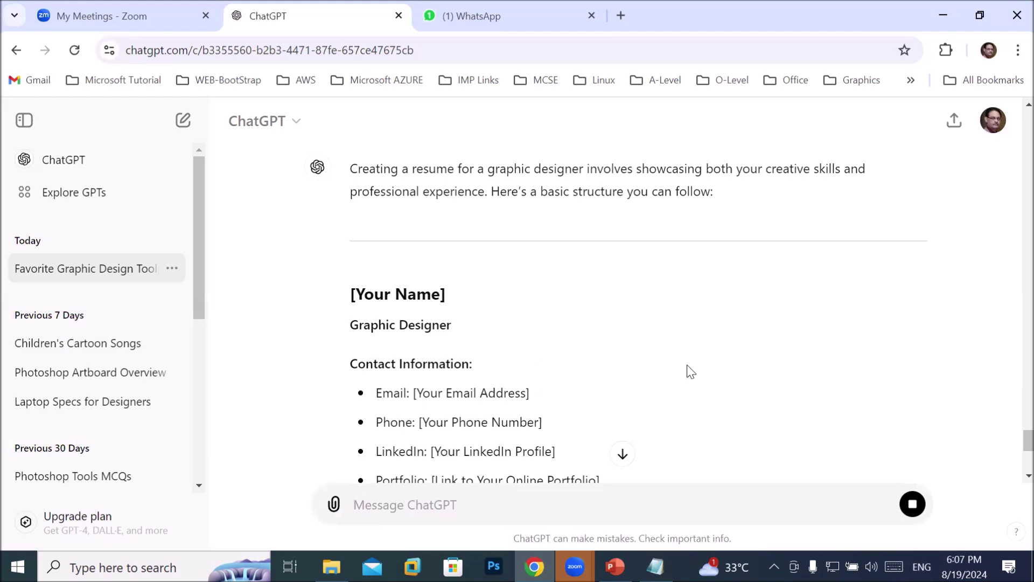
Scroll the resume reply down through Skills to Professional Experience
scroll(678, 372, down, 4)
scroll(679, 371, down, 2)
scroll(678, 372, down, 1)
scroll(675, 370, down, 3)
scroll(676, 371, down, 1)
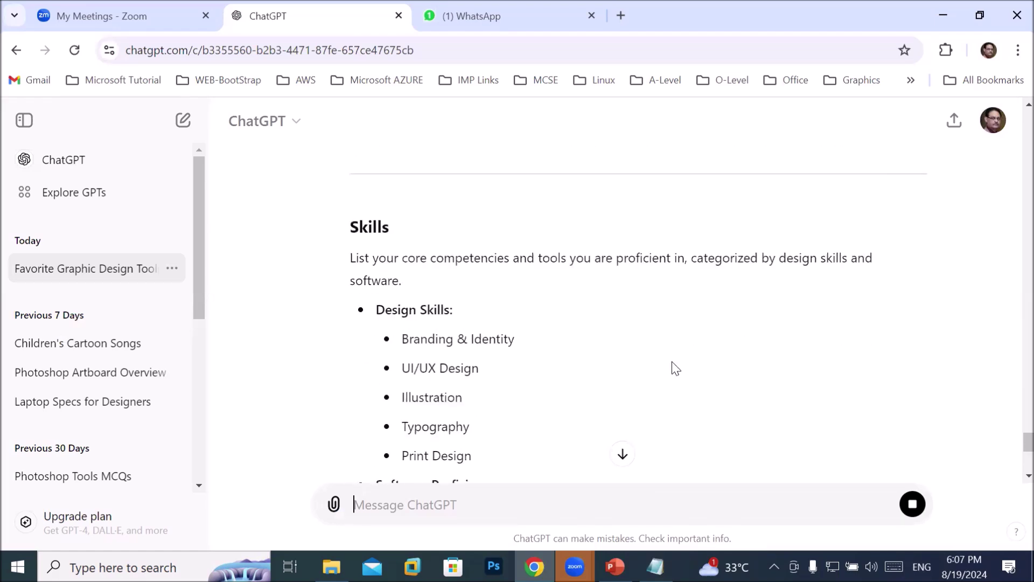
scroll(675, 370, down, 1)
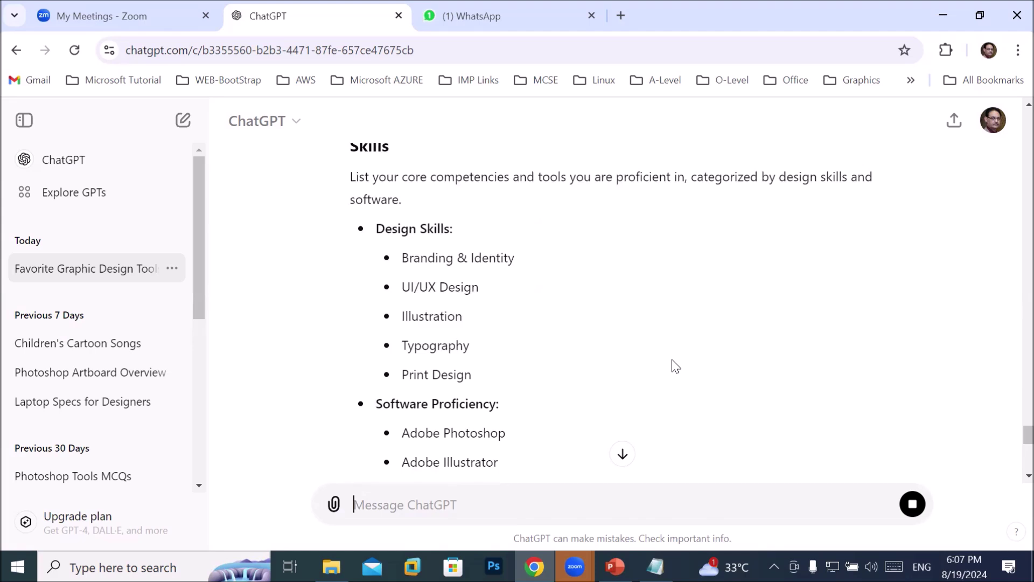
scroll(676, 366, down, 2)
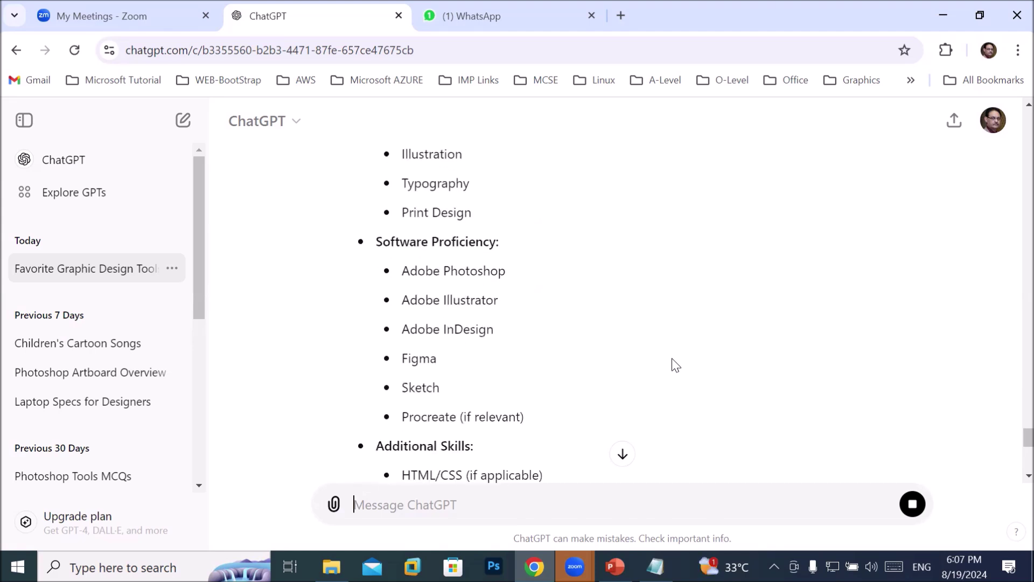
scroll(675, 365, down, 2)
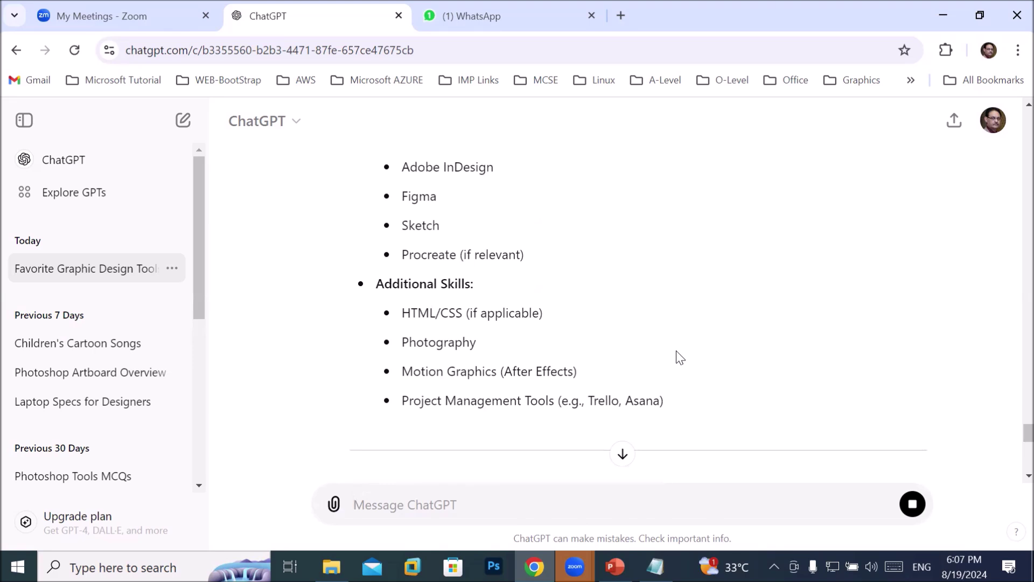
scroll(679, 356, down, 2)
scroll(680, 356, down, 1)
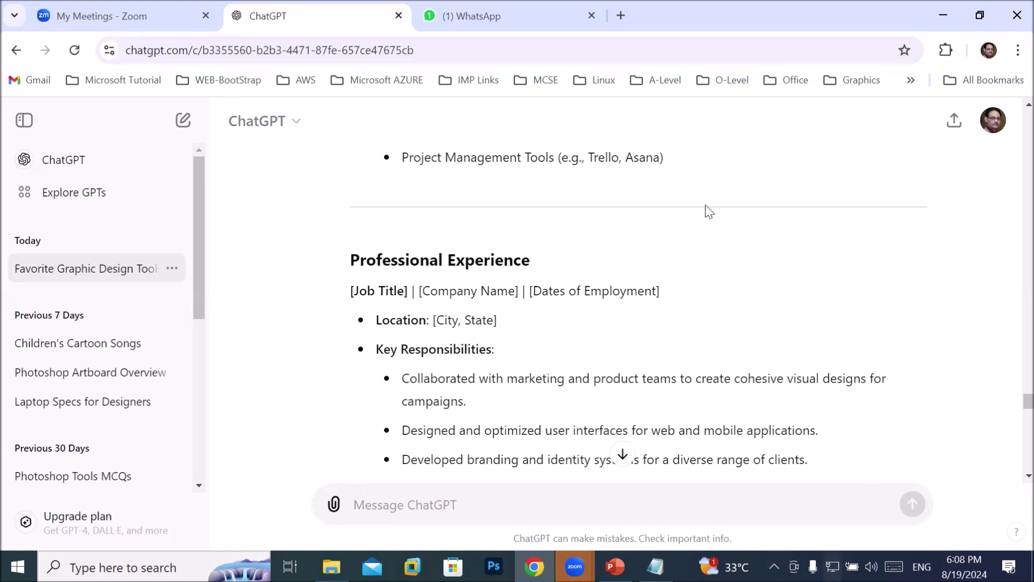
Scroll to the resume's Skills section and select the 'Proficiency' word of Software Proficiency
scroll(711, 253, down, 10)
scroll(712, 249, up, 5)
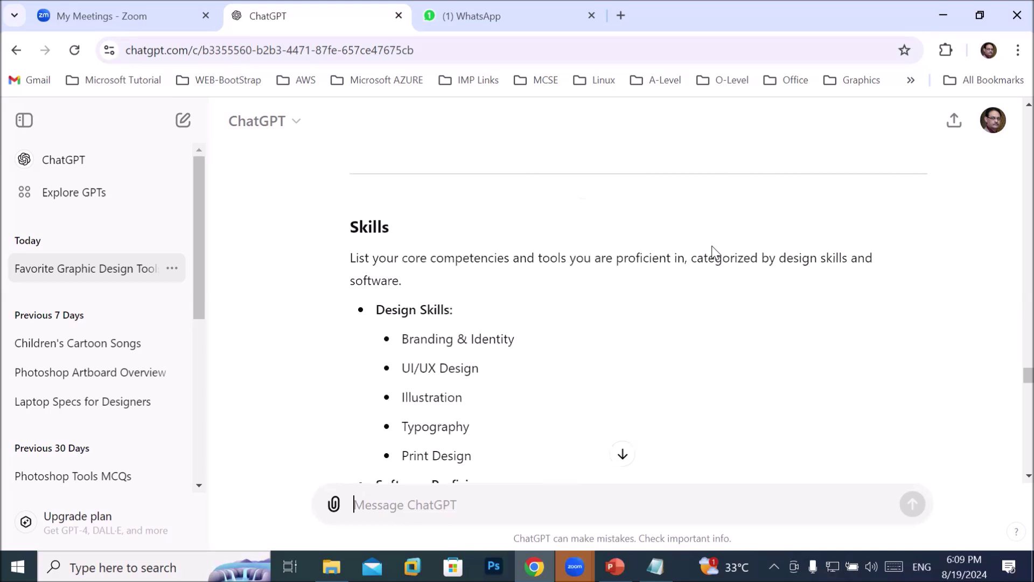
scroll(712, 246, down, 1)
scroll(713, 246, down, 1)
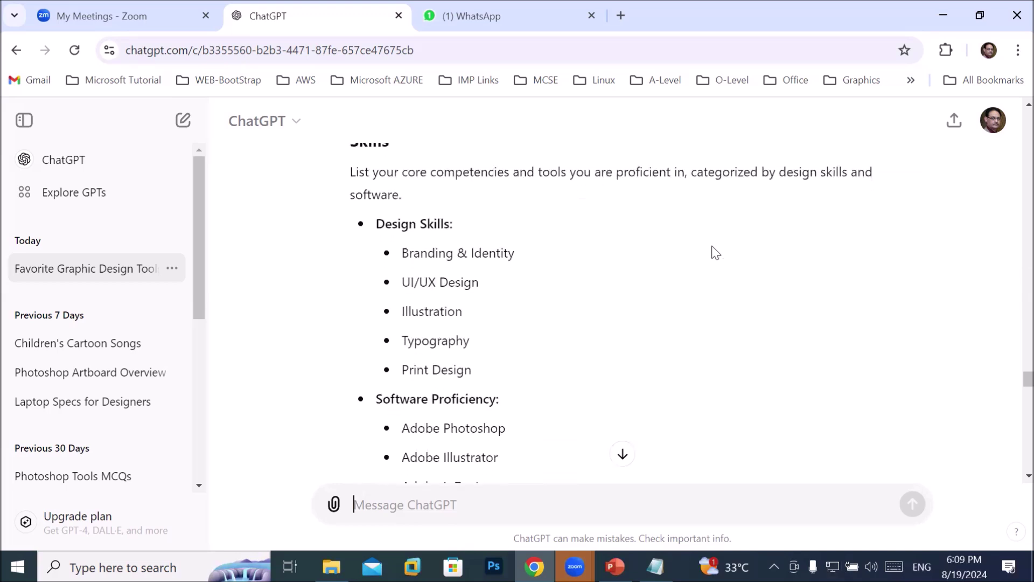
scroll(712, 245, down, 1)
scroll(713, 250, down, 1)
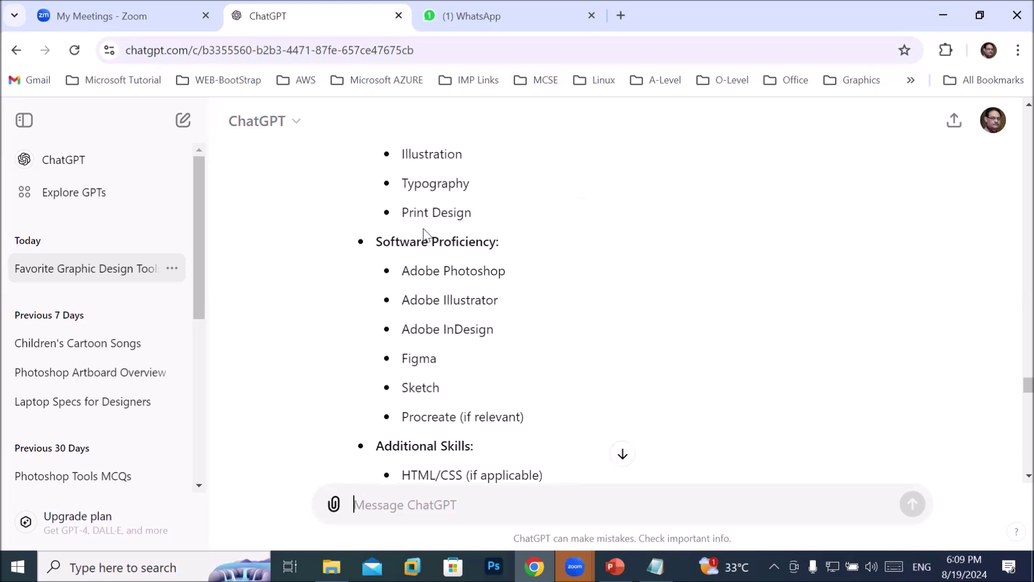
drag(432, 241, 485, 238)
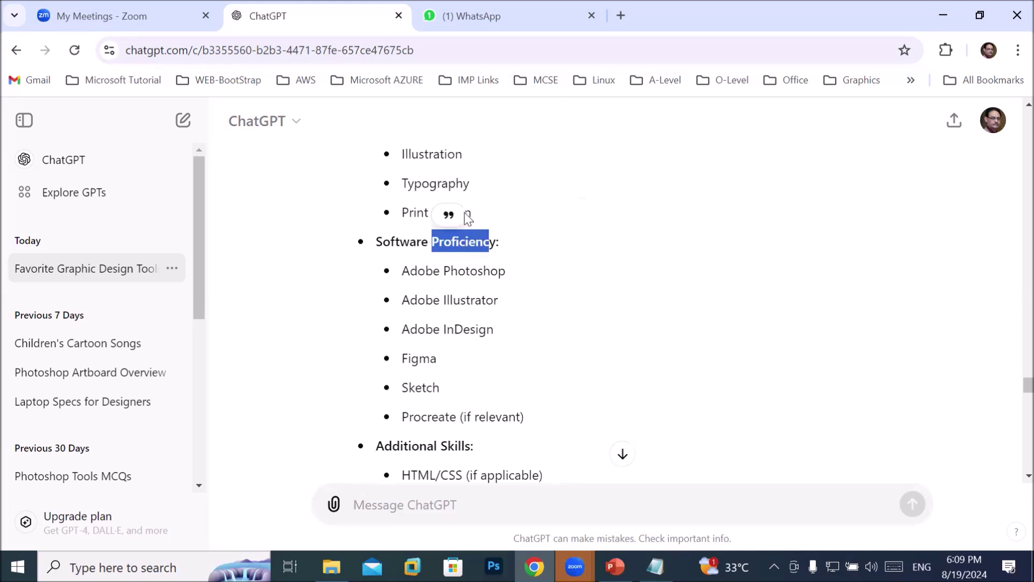
scroll(458, 186, down, 2)
scroll(469, 199, up, 3)
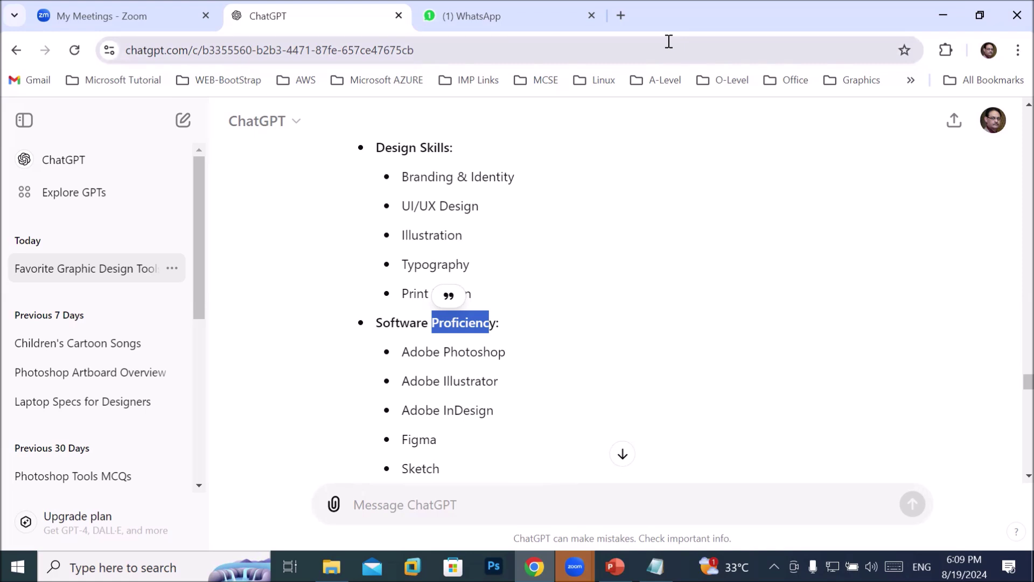
scroll(623, 323, down, 1)
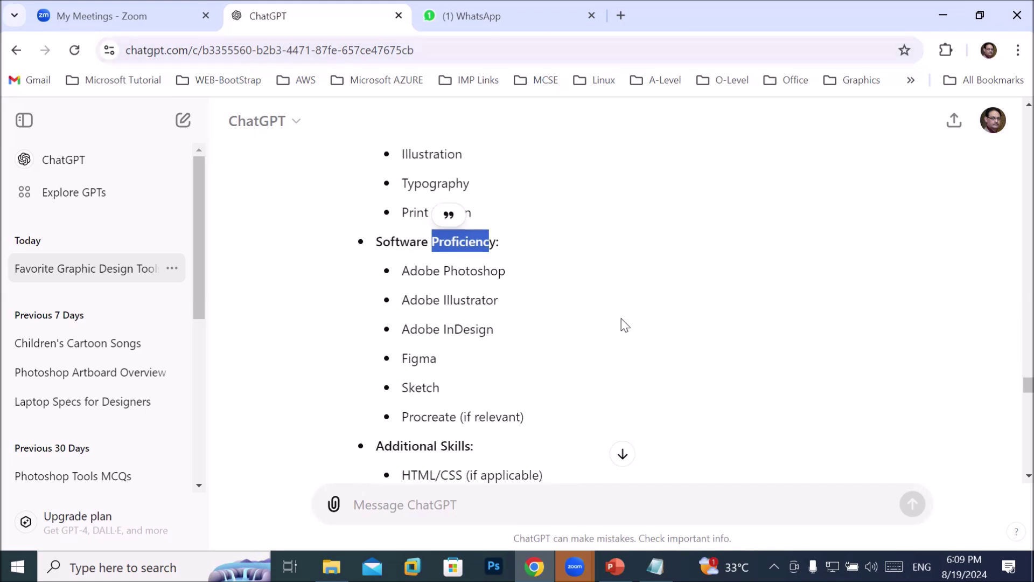
scroll(623, 325, down, 1)
scroll(626, 323, down, 1)
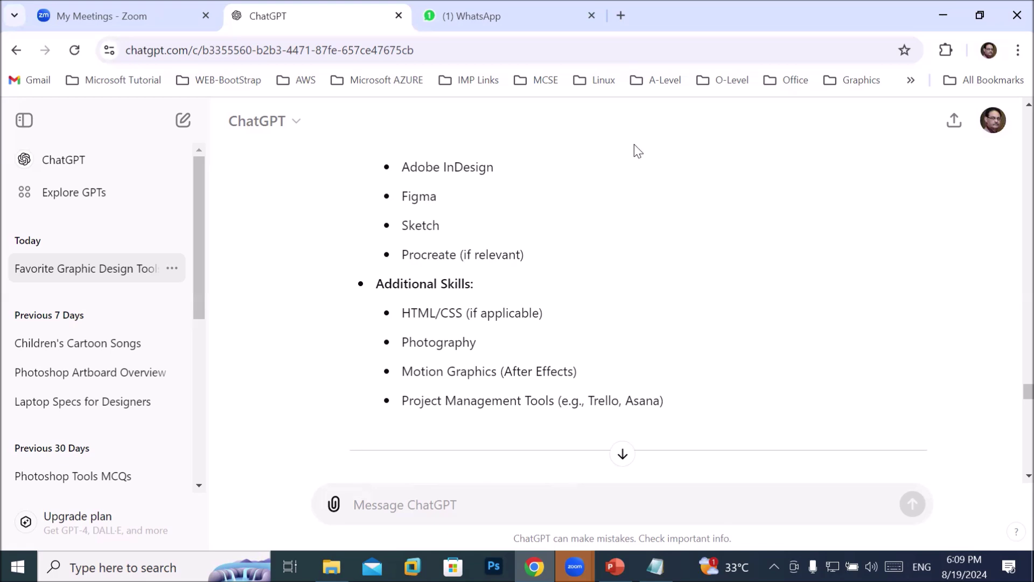
scroll(421, 372, up, 2)
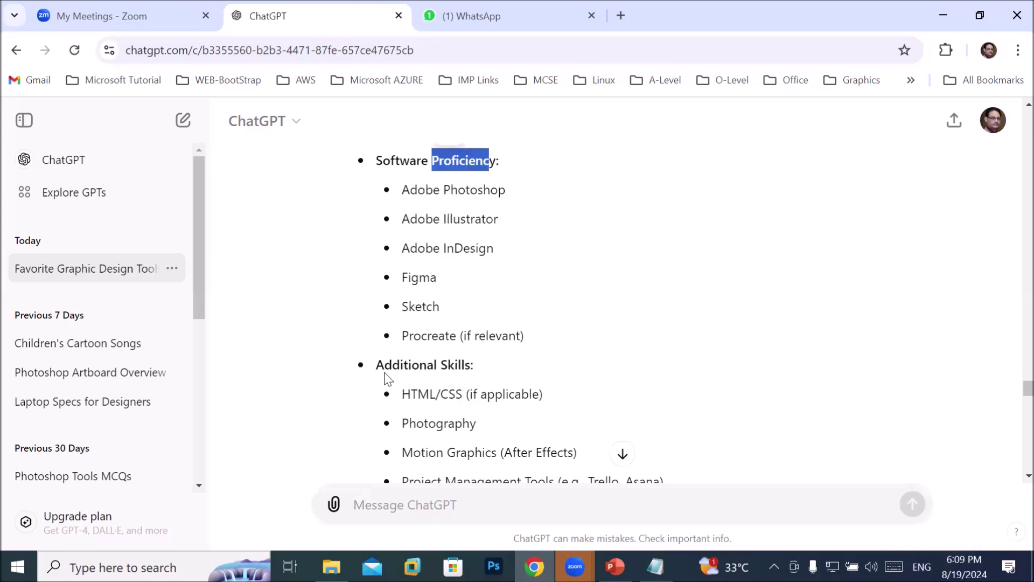
Scroll up to Contact Information and select the Email through Location lines
scroll(388, 378, up, 4)
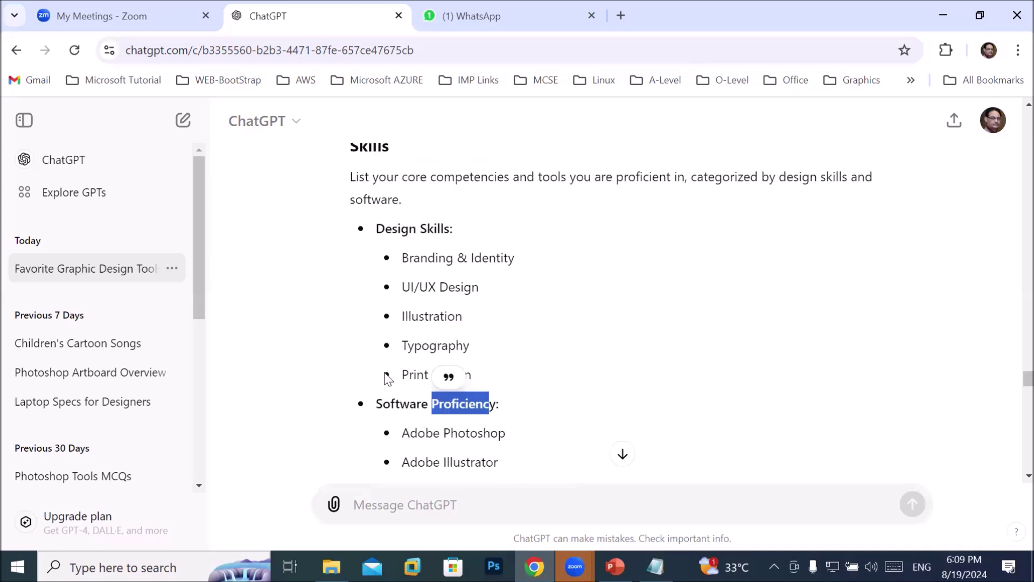
scroll(388, 378, up, 4)
scroll(388, 379, up, 3)
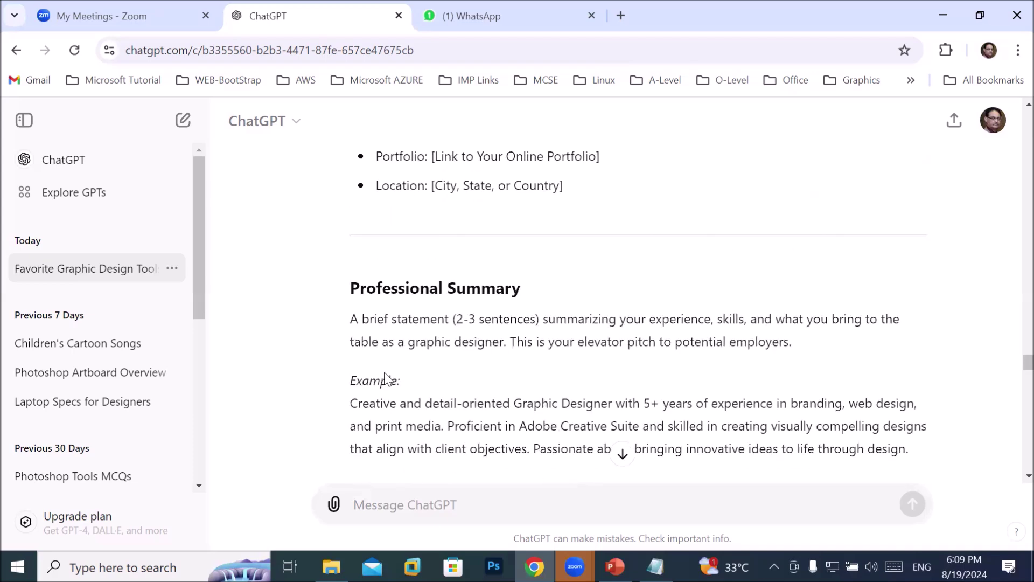
scroll(386, 373, down, 1)
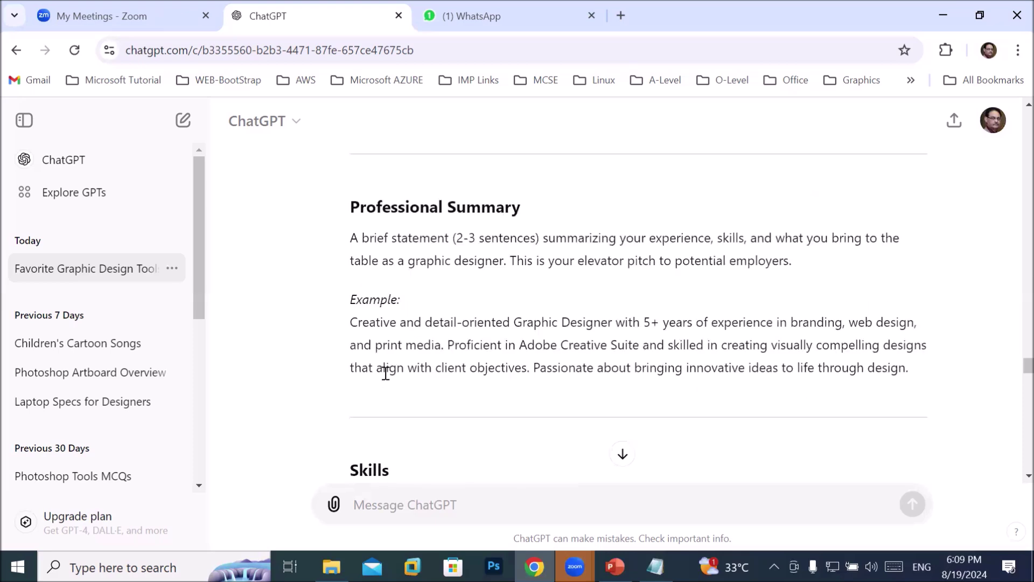
scroll(386, 373, up, 3)
scroll(386, 373, up, 1)
scroll(386, 373, up, 3)
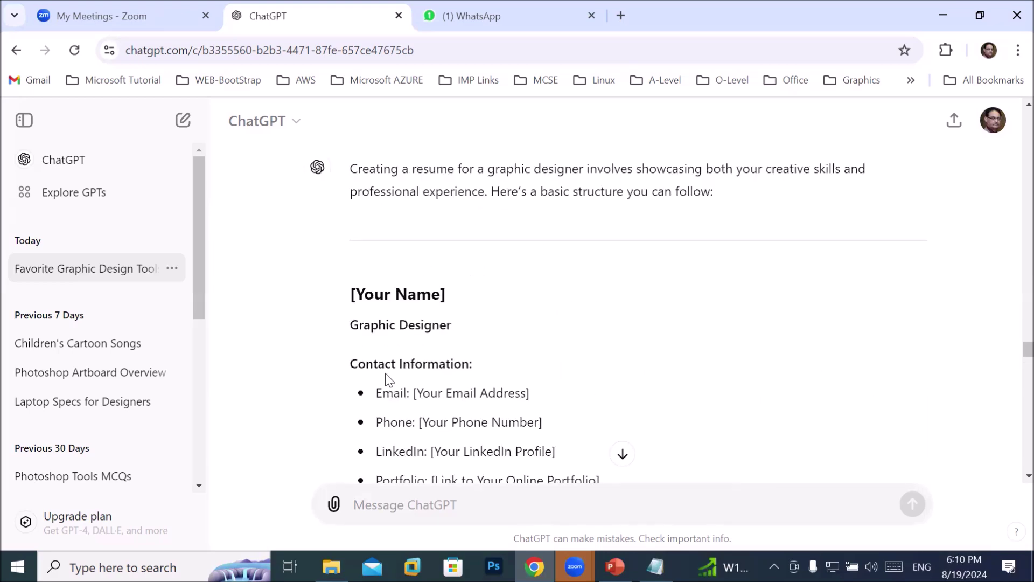
scroll(389, 380, down, 1)
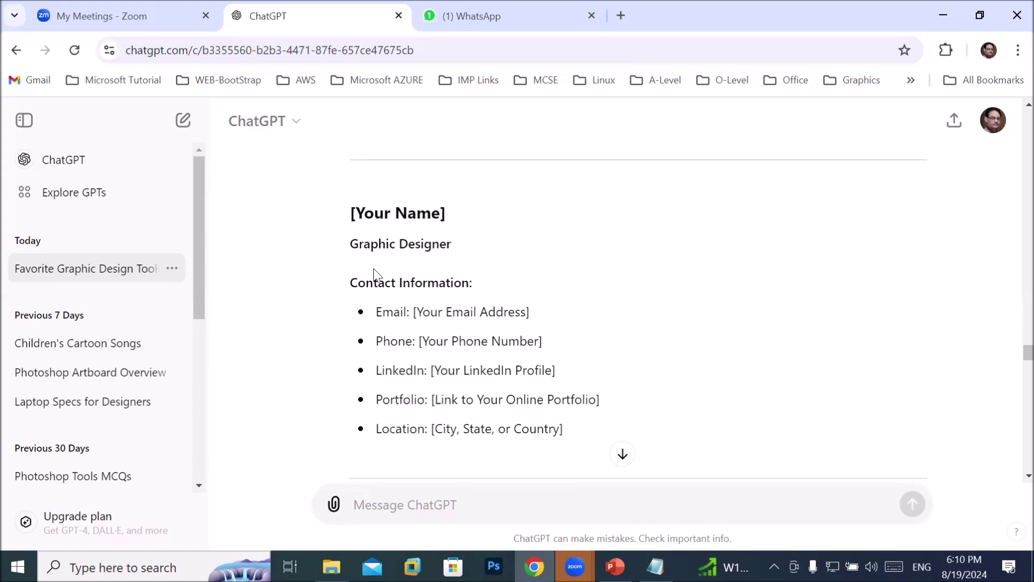
drag(376, 311, 578, 429)
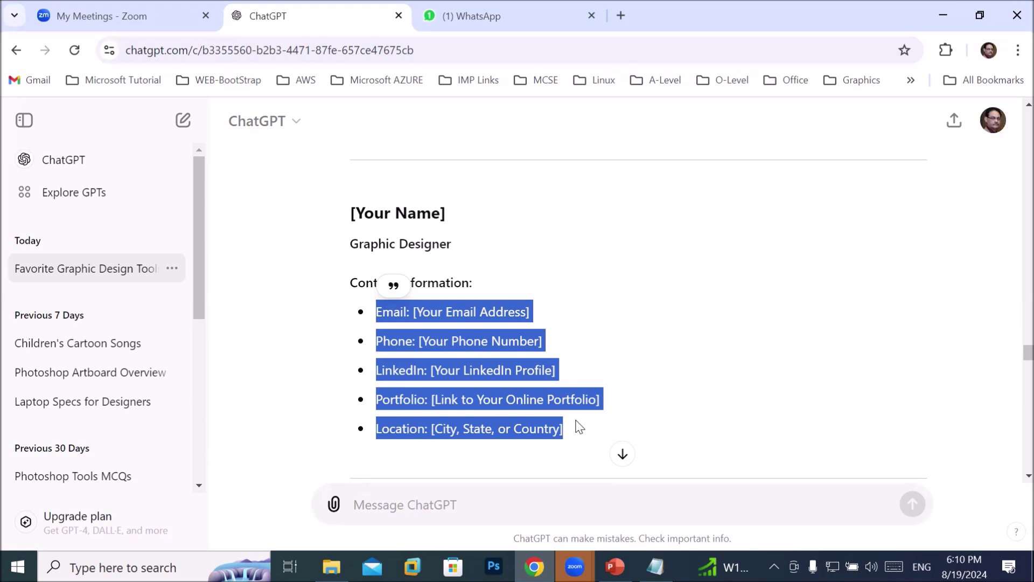
scroll(580, 427, down, 3)
scroll(578, 422, down, 2)
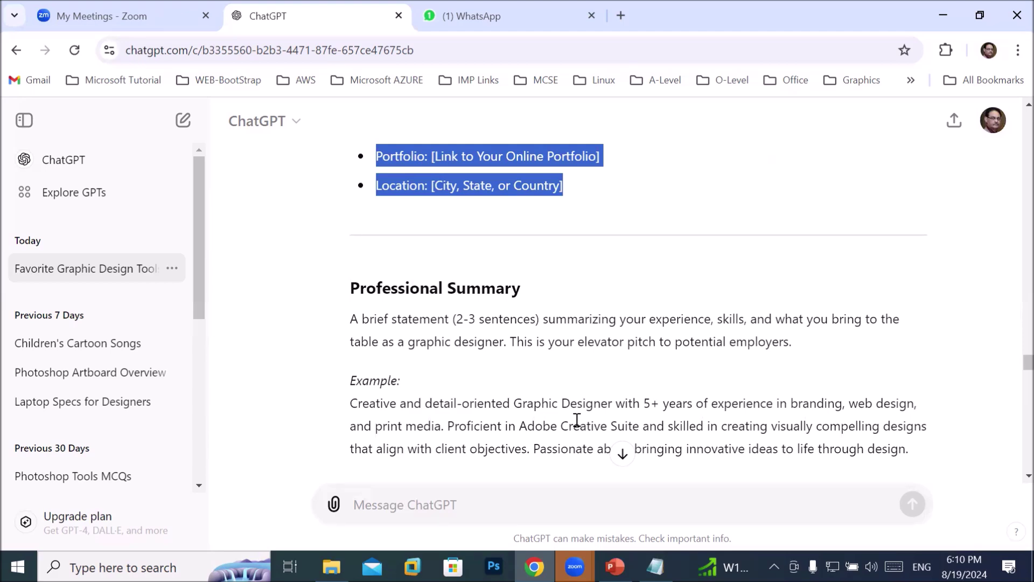
scroll(577, 420, down, 3)
scroll(411, 306, down, 3)
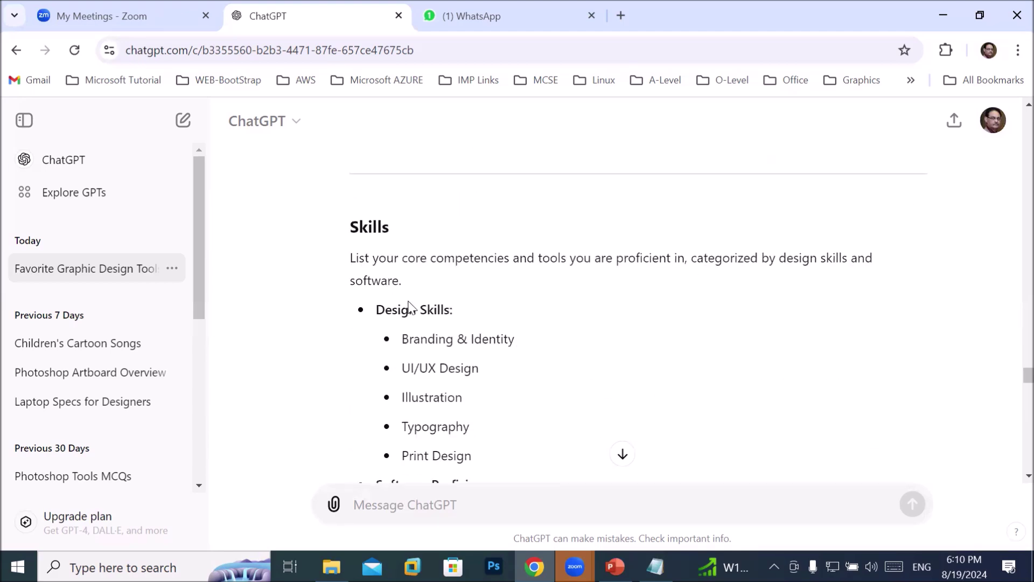
scroll(411, 305, down, 7)
scroll(410, 301, down, 5)
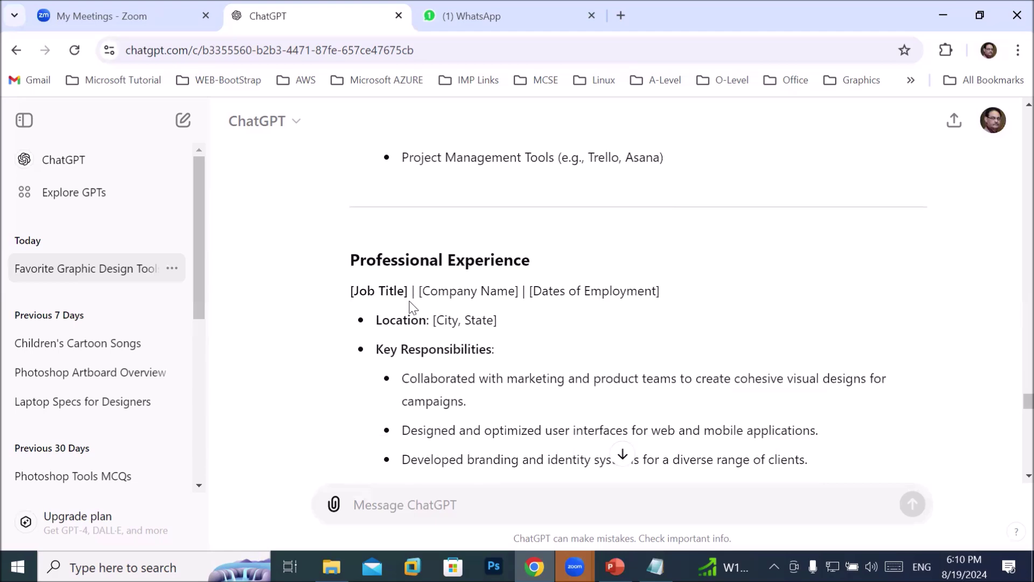
scroll(410, 301, down, 1)
scroll(411, 301, down, 4)
scroll(412, 302, up, 4)
scroll(412, 302, up, 3)
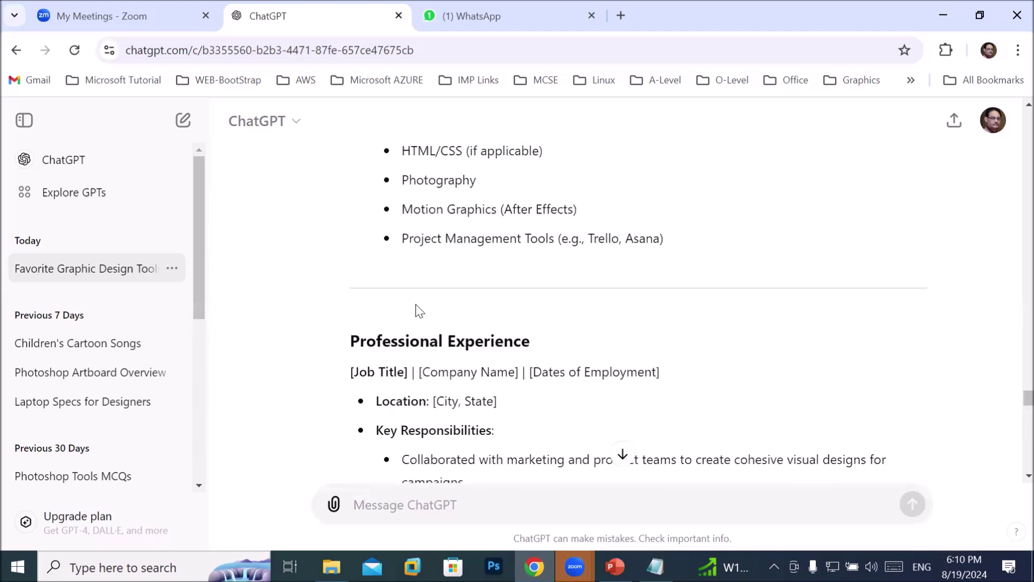
scroll(459, 331, down, 2)
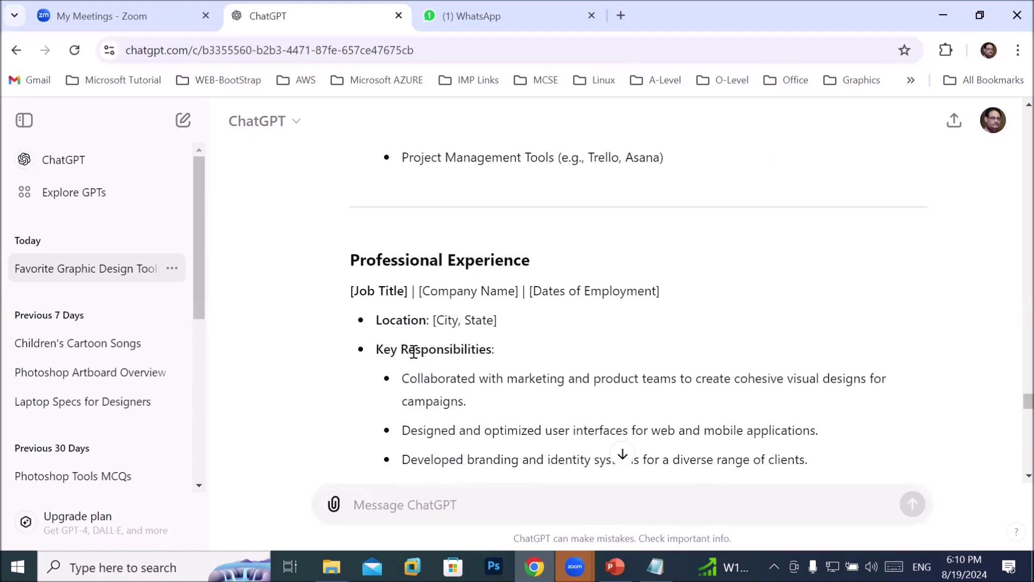
scroll(446, 367, down, 3)
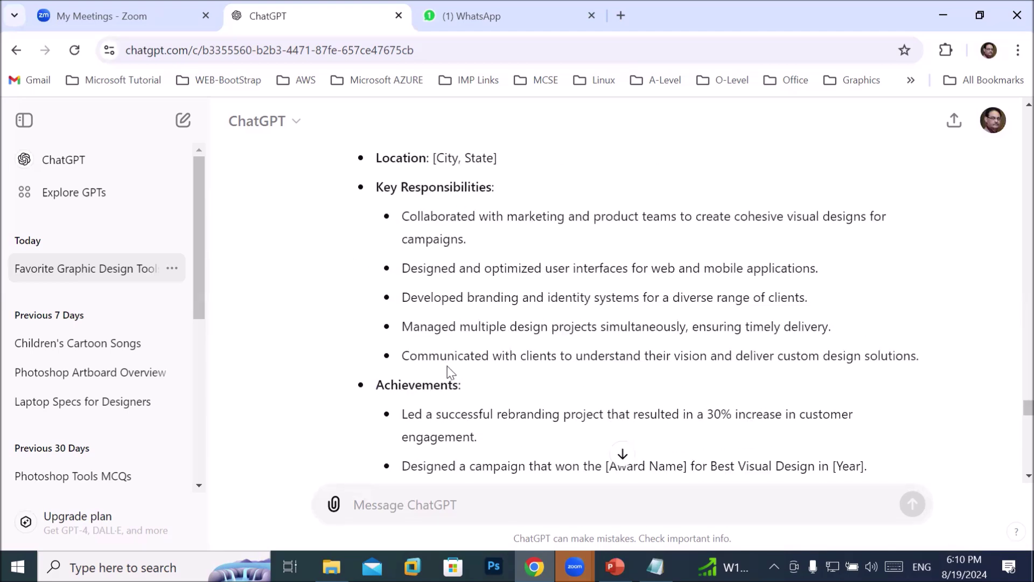
scroll(448, 367, down, 3)
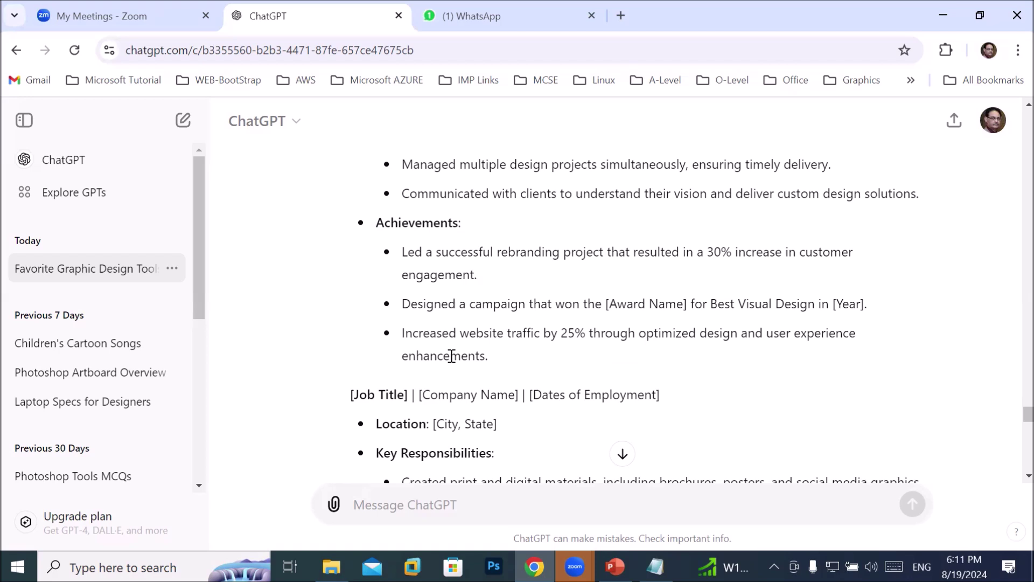
scroll(471, 356, down, 2)
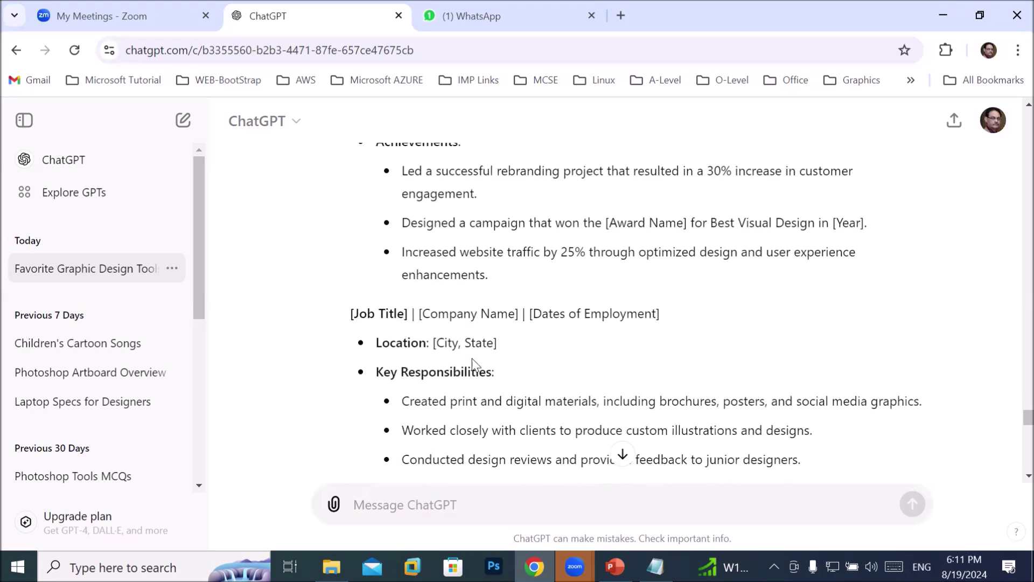
scroll(488, 341, down, 3)
scroll(488, 338, down, 3)
scroll(487, 339, down, 2)
scroll(485, 338, down, 3)
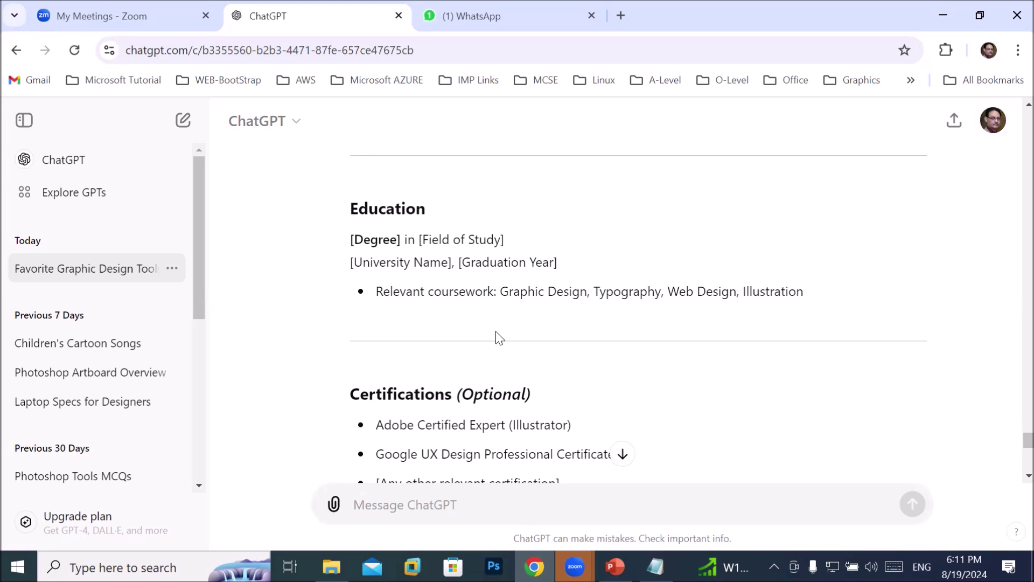
Scroll through ChatGPT's resume outline, then restore the Notepad agenda window on top
scroll(494, 361, down, 2)
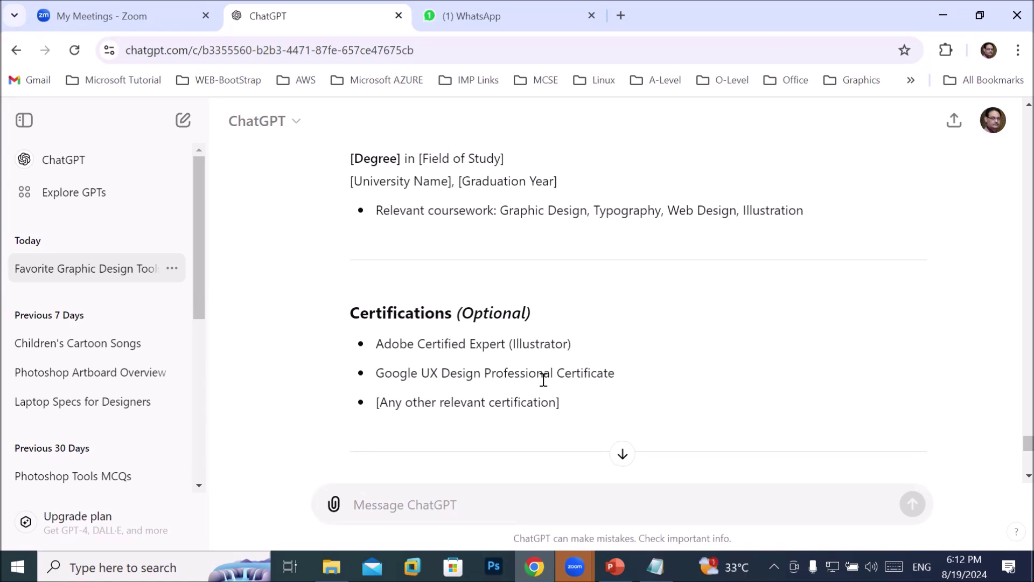
scroll(544, 380, down, 2)
scroll(543, 380, down, 1)
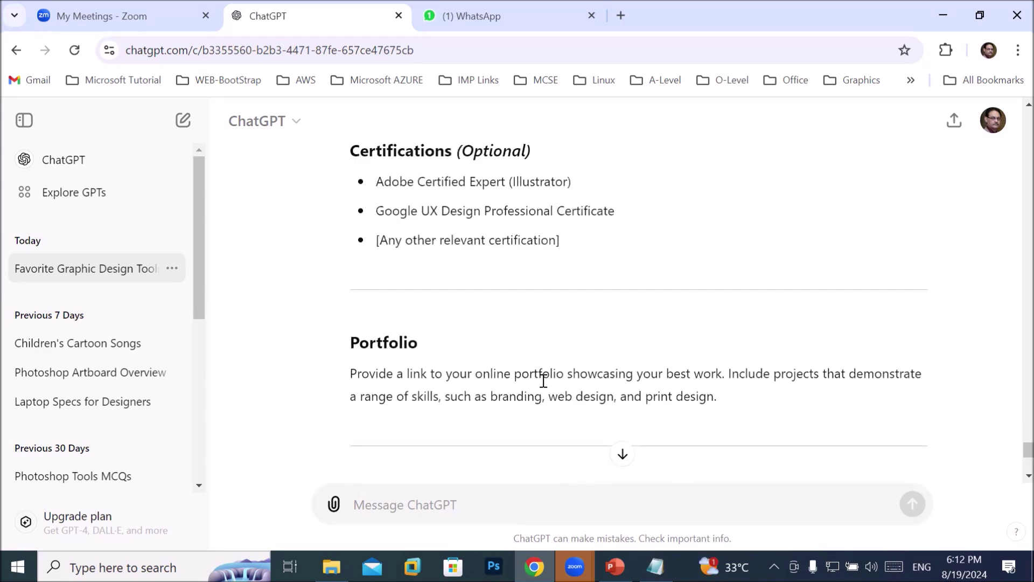
scroll(544, 380, down, 2)
scroll(544, 380, down, 2)
scroll(543, 380, down, 1)
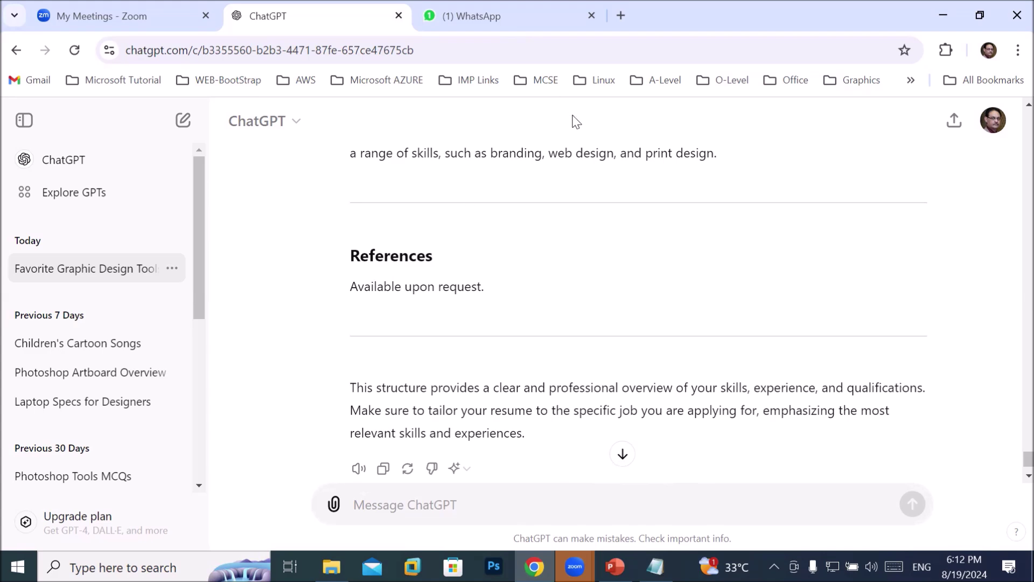
scroll(549, 129, up, 2)
scroll(547, 131, up, 8)
scroll(548, 131, up, 5)
scroll(547, 131, up, 4)
scroll(548, 131, up, 5)
scroll(548, 131, up, 3)
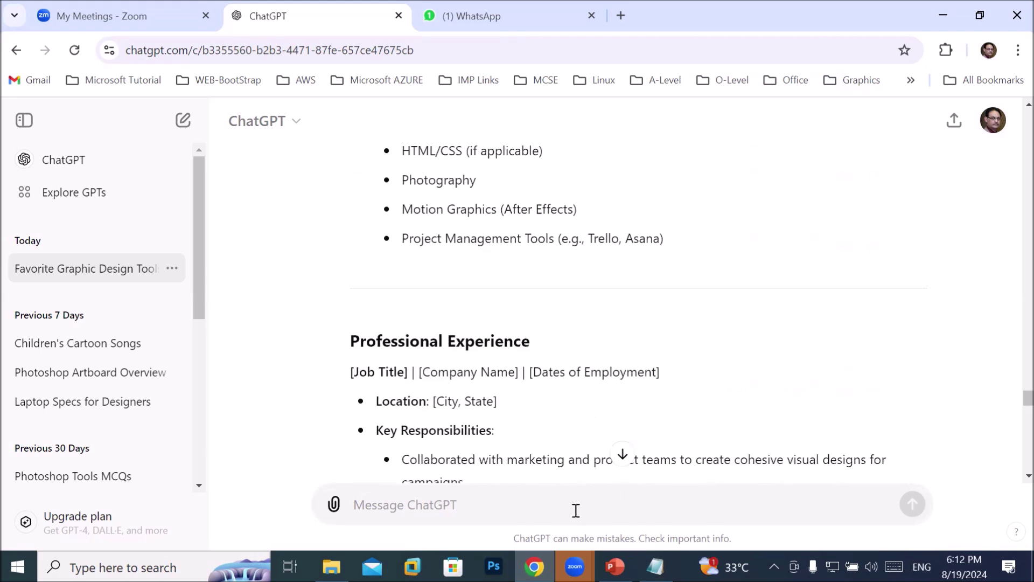
click(656, 566)
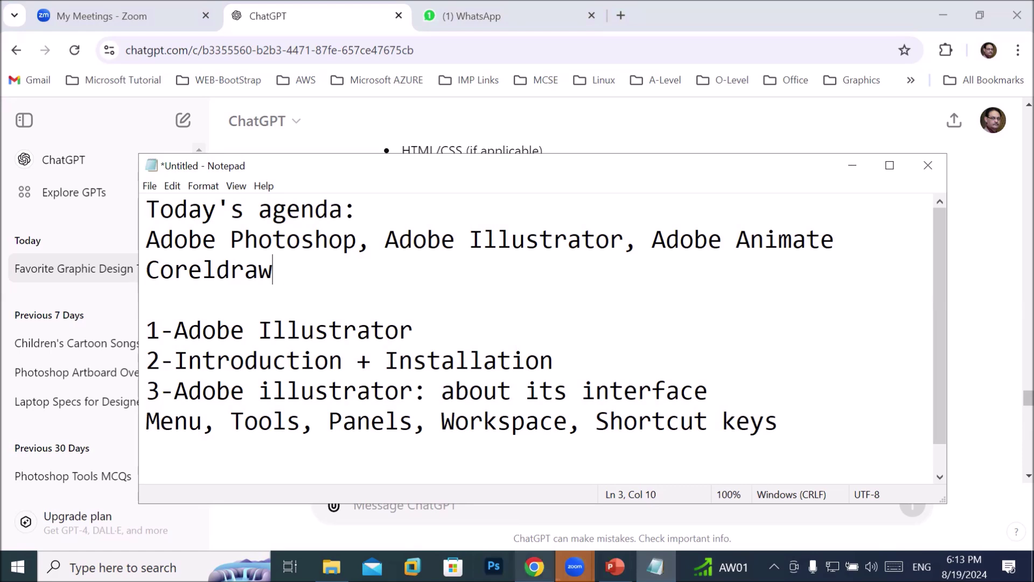
mouse_move(534, 567)
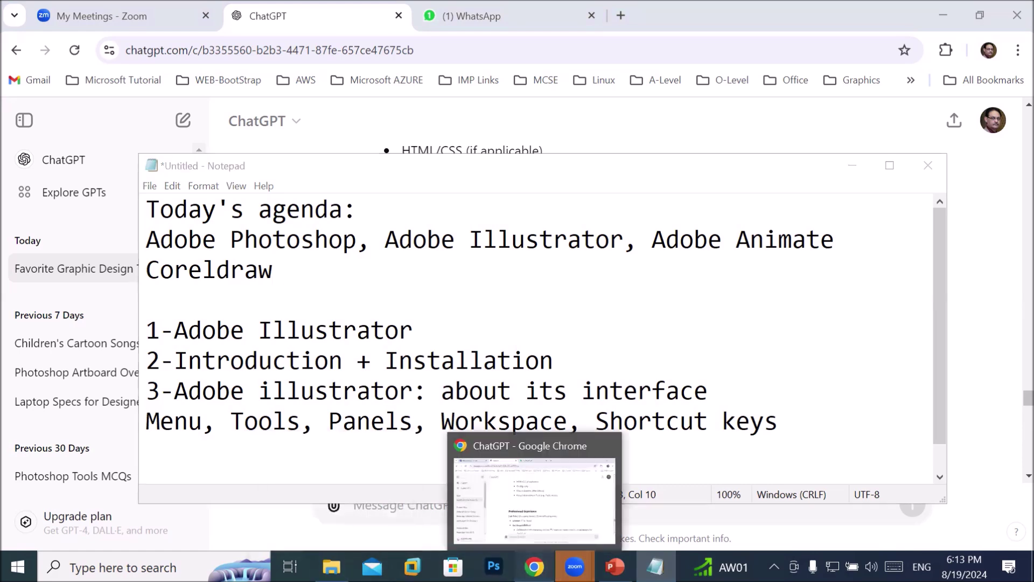
Load ict-trainings.com in a new Chrome tab and go to its Graphic Designing course page
click(535, 566)
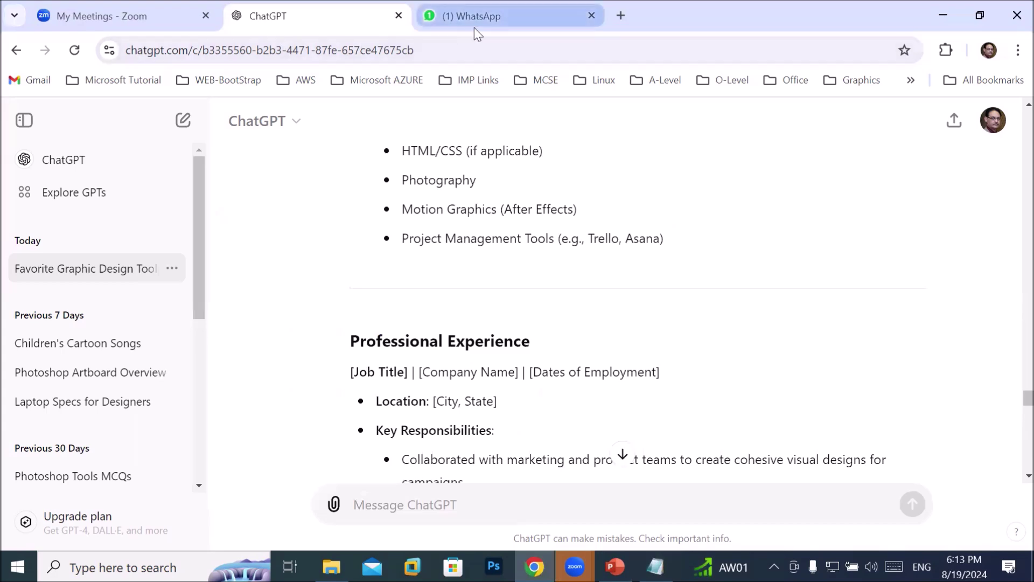
click(475, 27)
click(620, 15)
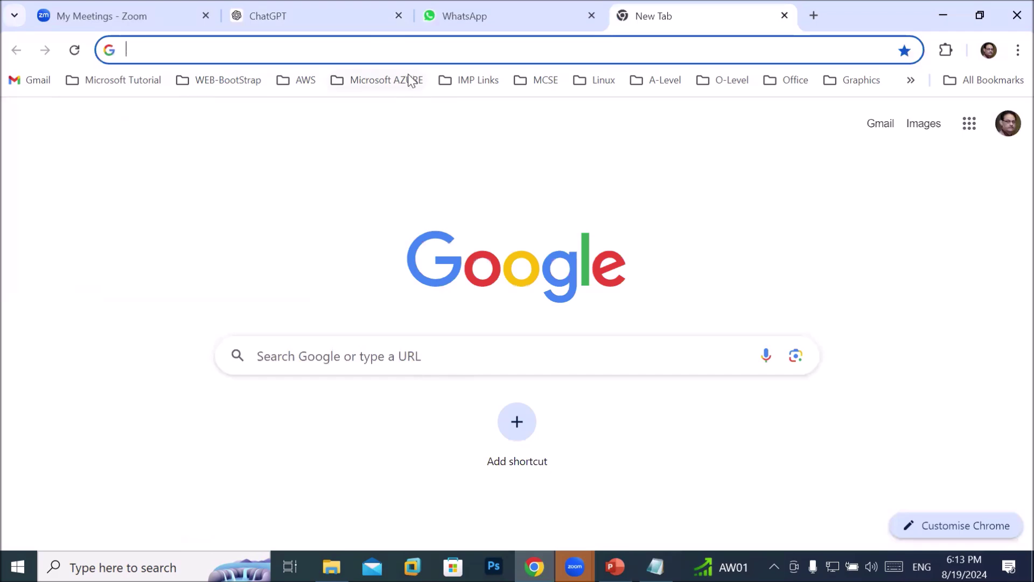
click(416, 48)
text(ict)
key(Return)
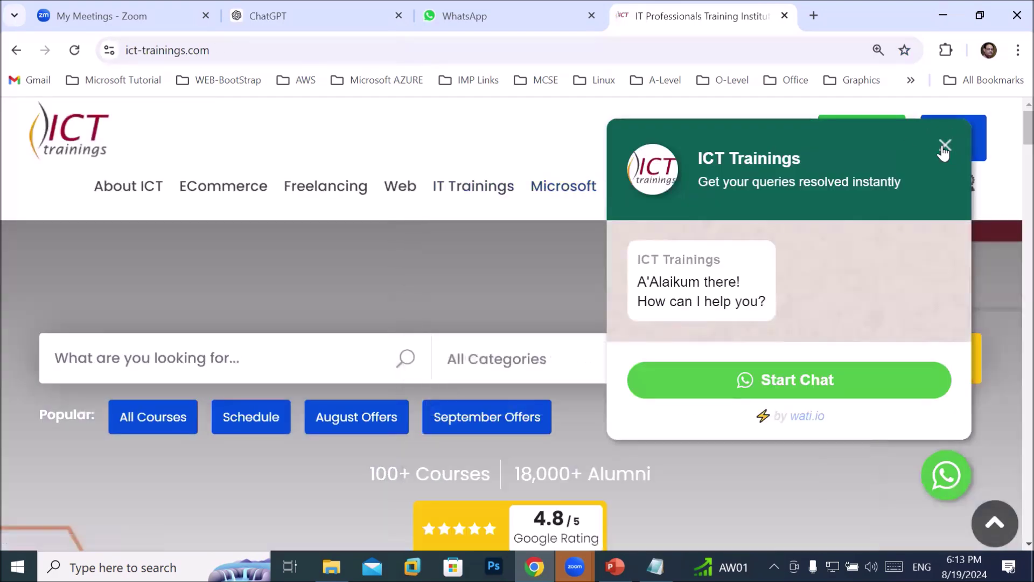
click(944, 152)
mouse_move(563, 185)
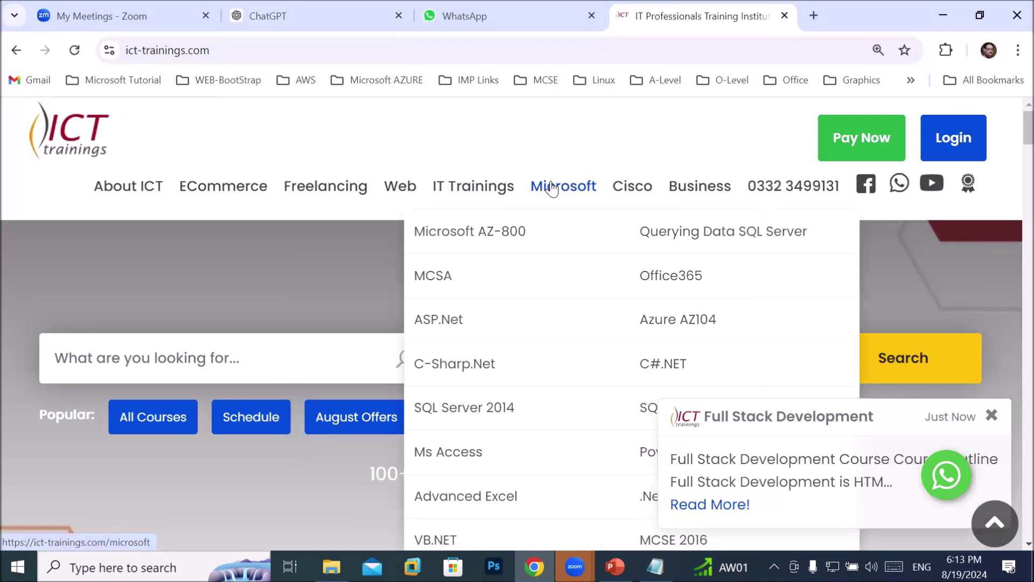
mouse_move(474, 186)
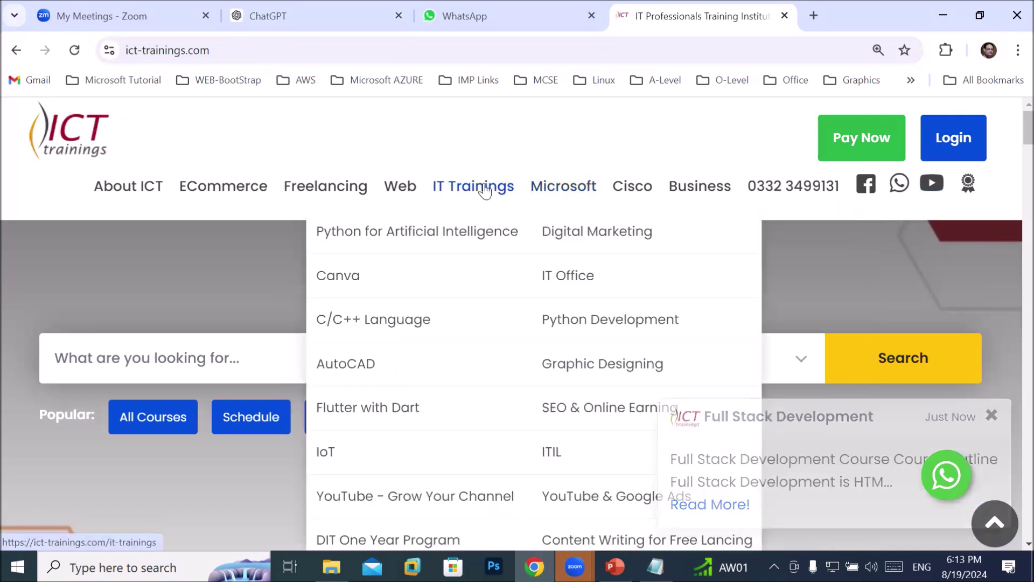
click(572, 369)
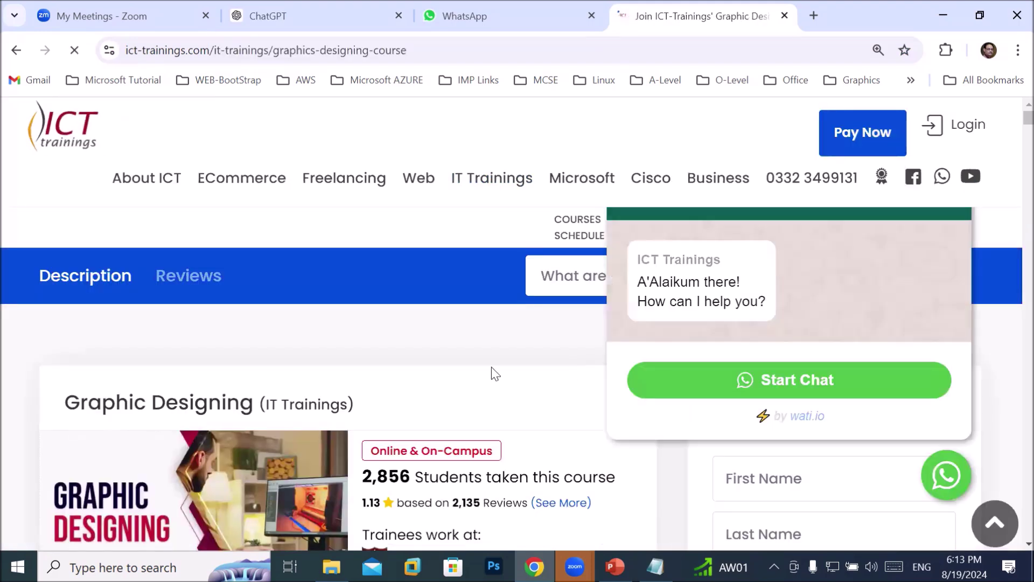
scroll(465, 377, down, 3)
Scroll to the Course Outline and highlight 'Introduction to Adobe Photoshop CC'
scroll(467, 380, down, 3)
scroll(465, 380, down, 1)
scroll(466, 380, down, 2)
scroll(465, 380, down, 2)
scroll(466, 380, down, 1)
scroll(466, 376, down, 5)
scroll(466, 376, down, 1)
scroll(465, 376, down, 2)
scroll(466, 376, down, 2)
scroll(466, 376, down, 4)
scroll(465, 376, down, 1)
scroll(465, 376, down, 6)
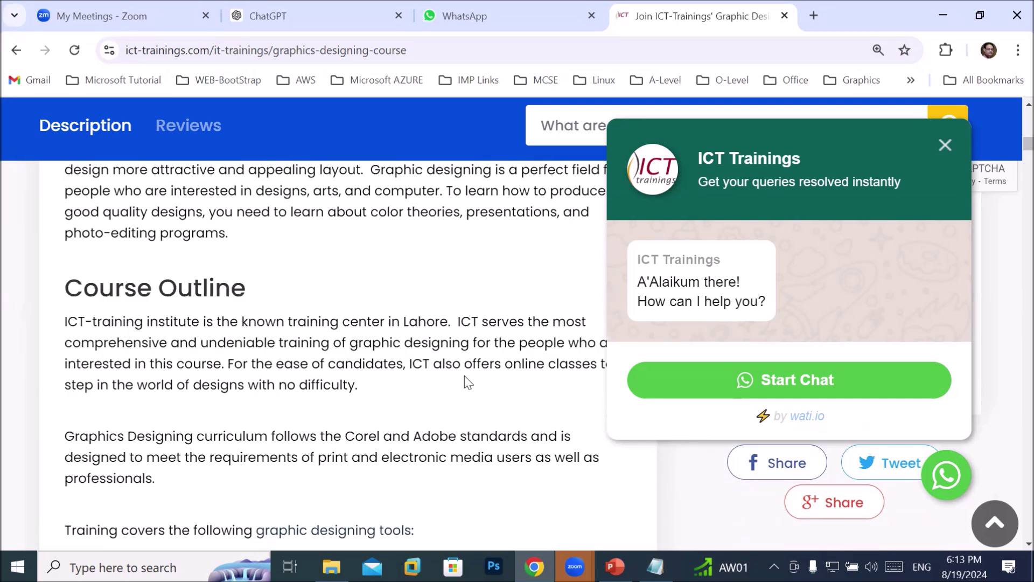
scroll(464, 376, down, 6)
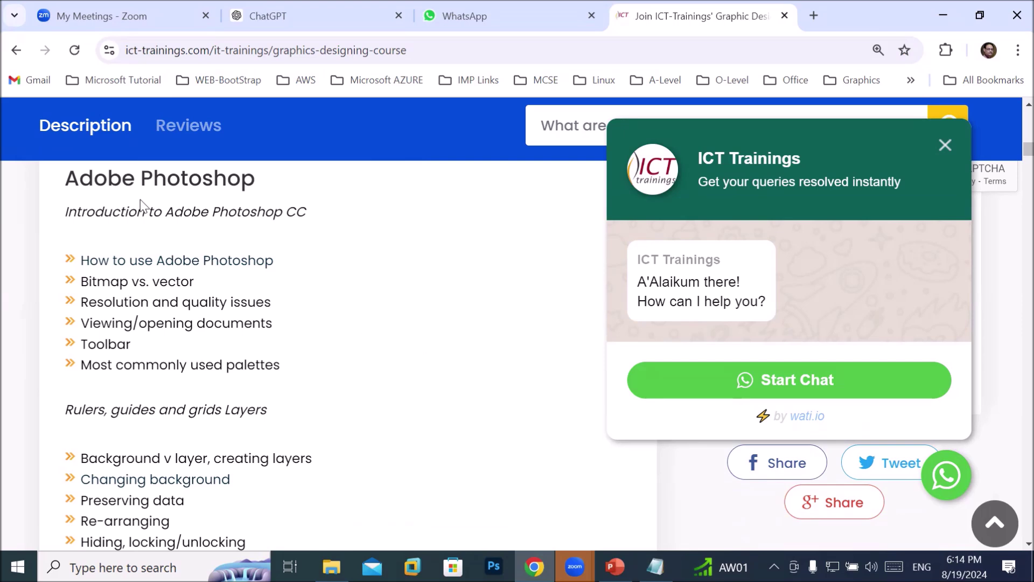
drag(139, 212, 279, 214)
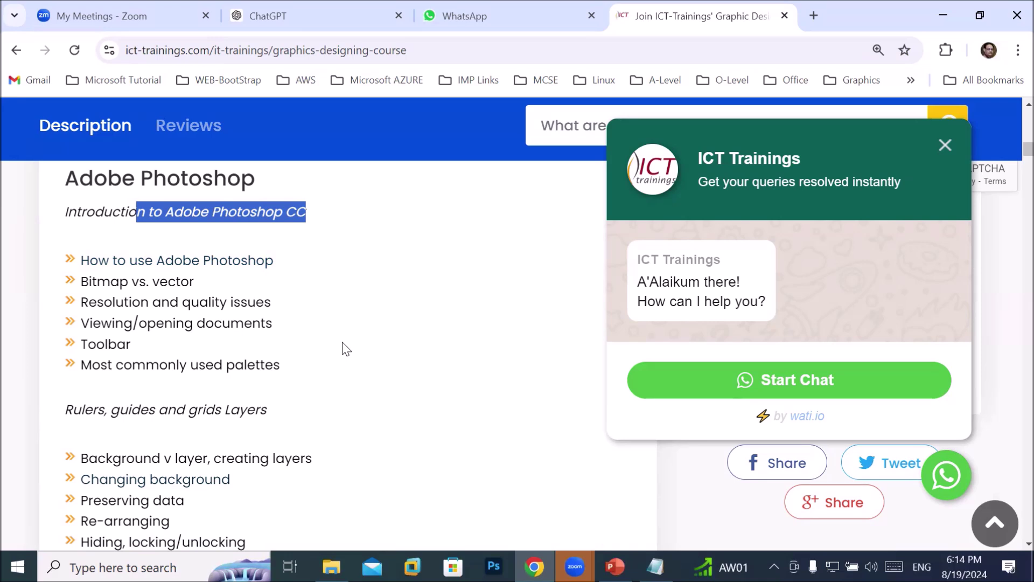
Scroll past the Photoshop topics until the Adobe Illustrator heading appears
scroll(345, 349, down, 5)
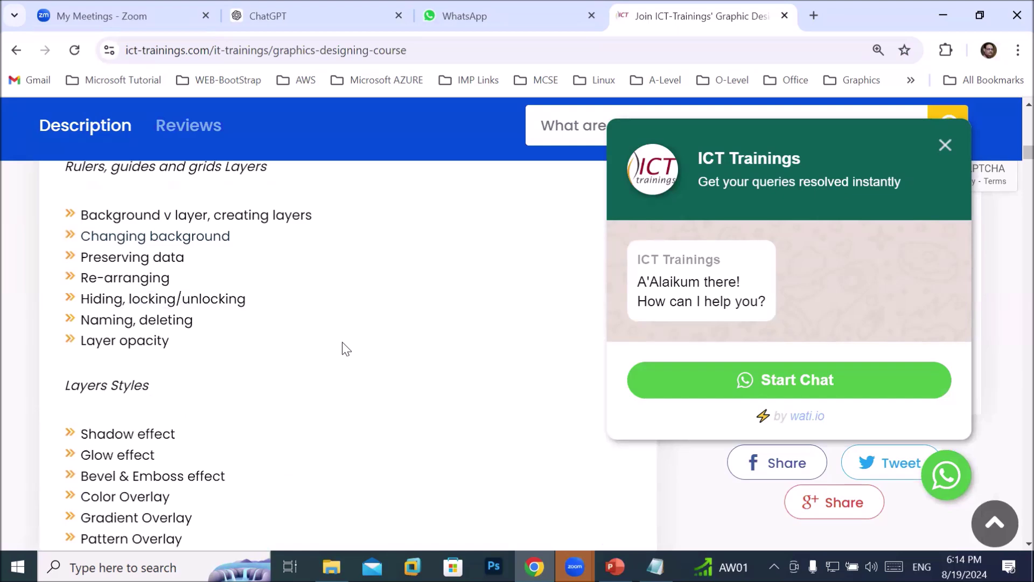
scroll(345, 349, down, 4)
scroll(345, 349, down, 3)
scroll(345, 349, down, 3)
scroll(345, 349, down, 3)
scroll(346, 349, down, 3)
scroll(345, 349, down, 3)
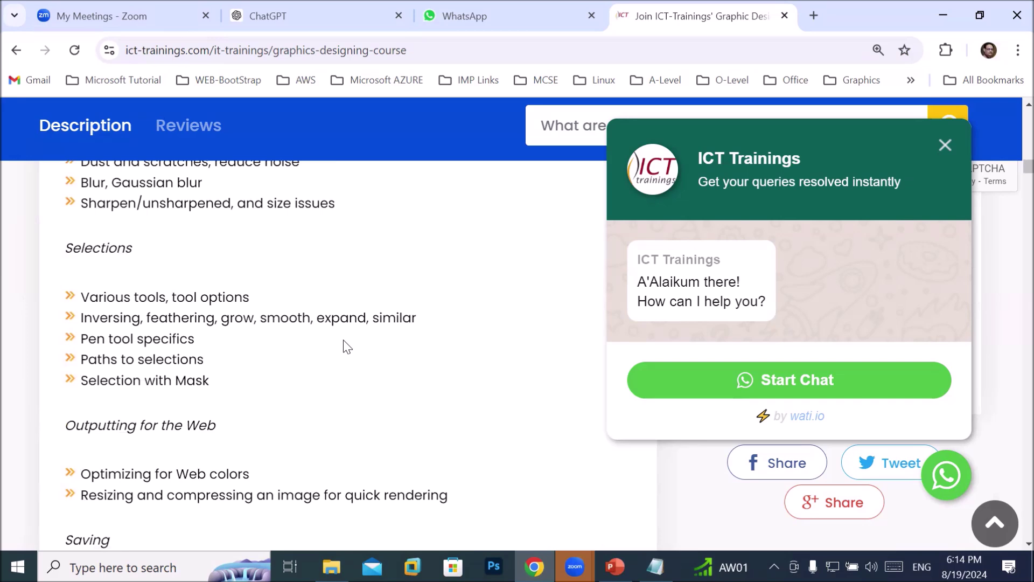
scroll(343, 342, down, 2)
scroll(343, 342, down, 2)
scroll(344, 342, down, 1)
scroll(344, 340, down, 1)
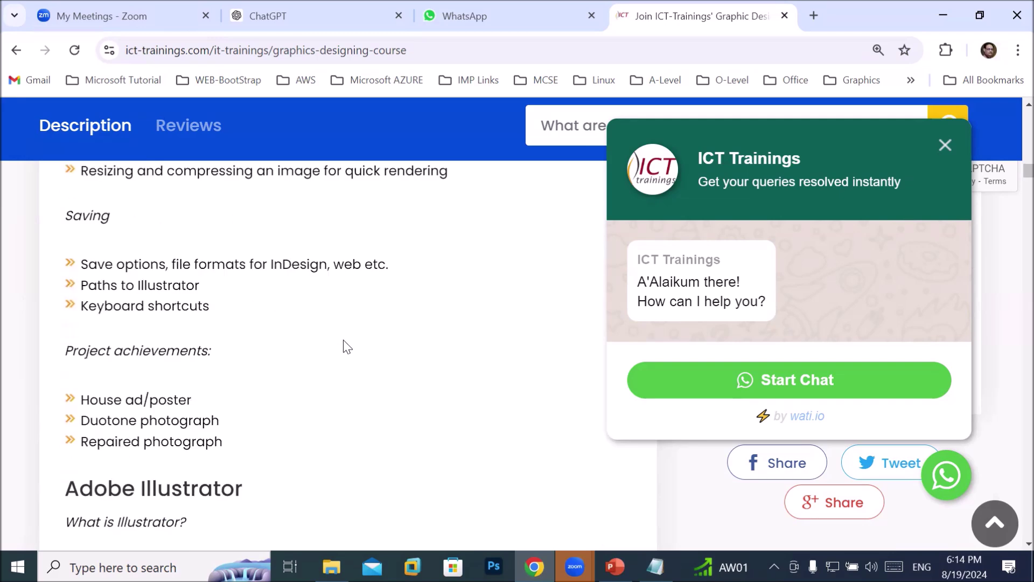
scroll(346, 347, down, 1)
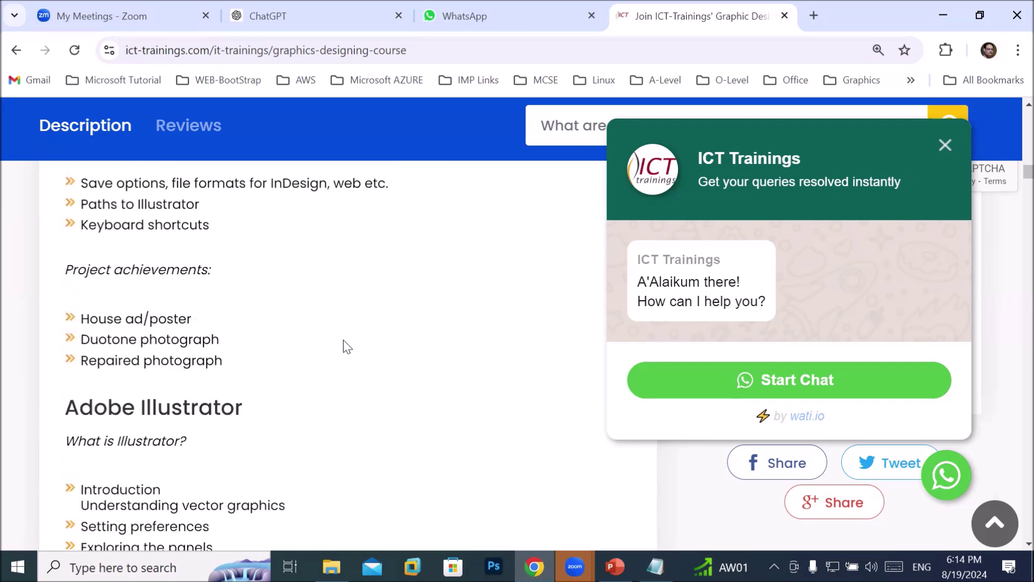
scroll(364, 324, down, 2)
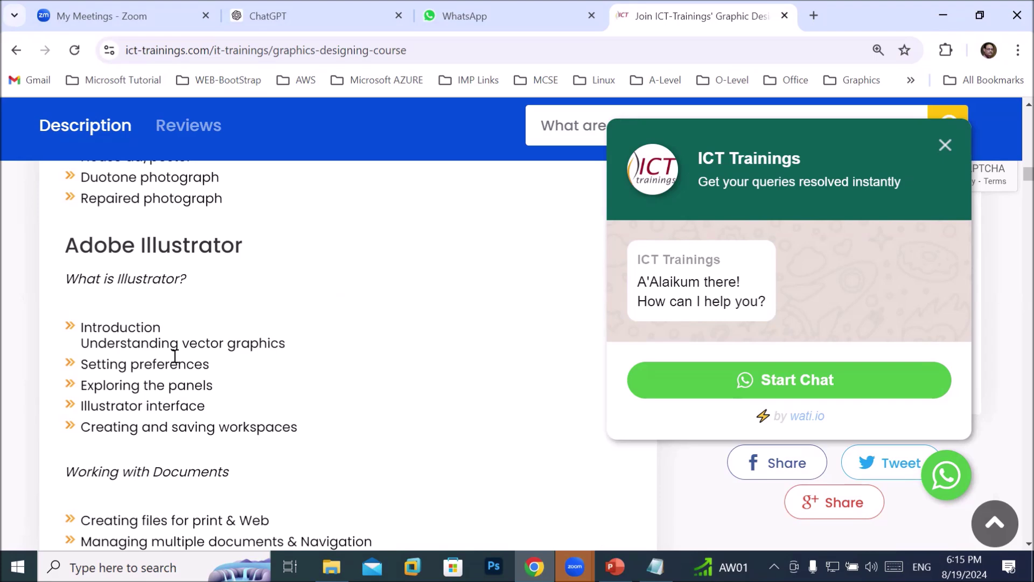
Highlight individual Illustrator topics, then select Introduction through Creating and saving workspaces
drag(148, 385, 203, 385)
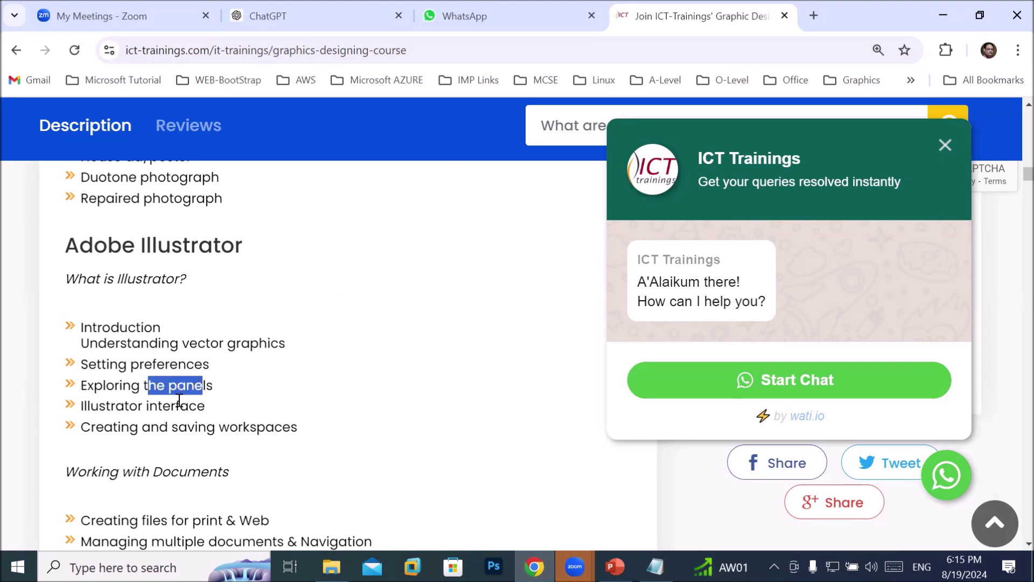
drag(138, 405, 199, 407)
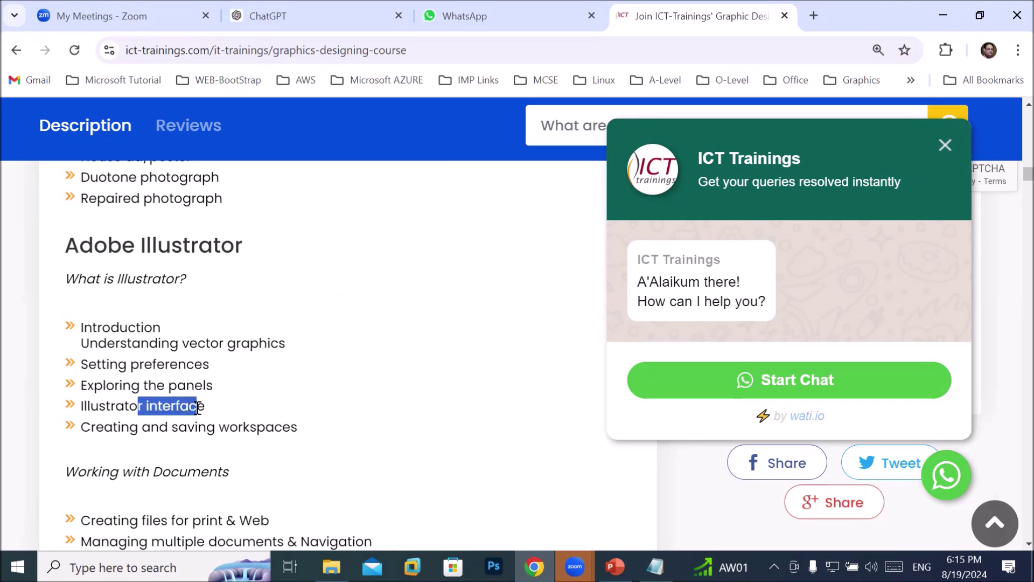
drag(104, 427, 268, 436)
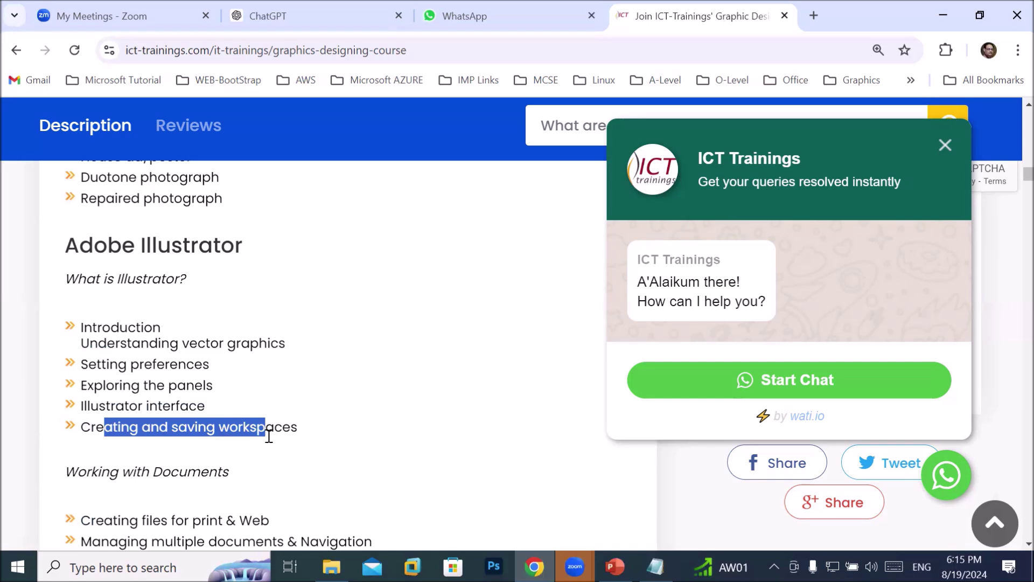
click(268, 435)
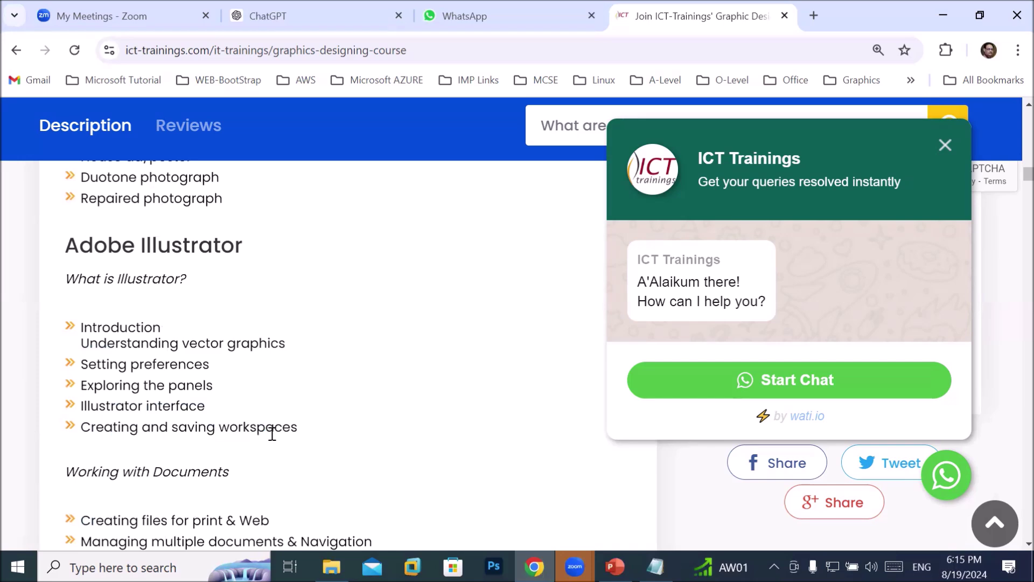
mouse_move(302, 429)
mouse_down()
mouse_move(160, 405)
mouse_move(74, 324)
mouse_up()
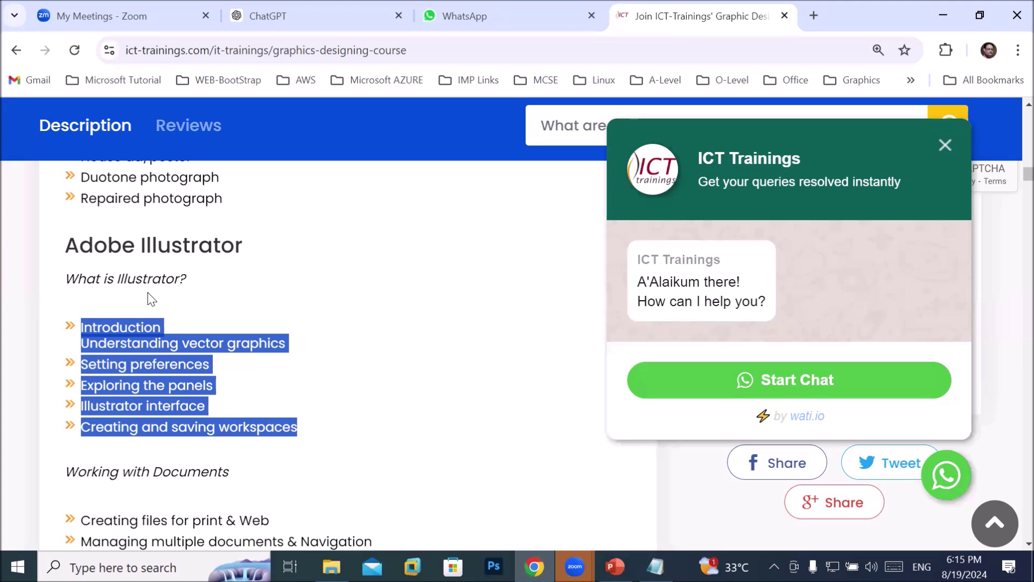
Highlight the Working with Documents heading and each topic, from Creating files for print & Web onward
scroll(173, 286, down, 3)
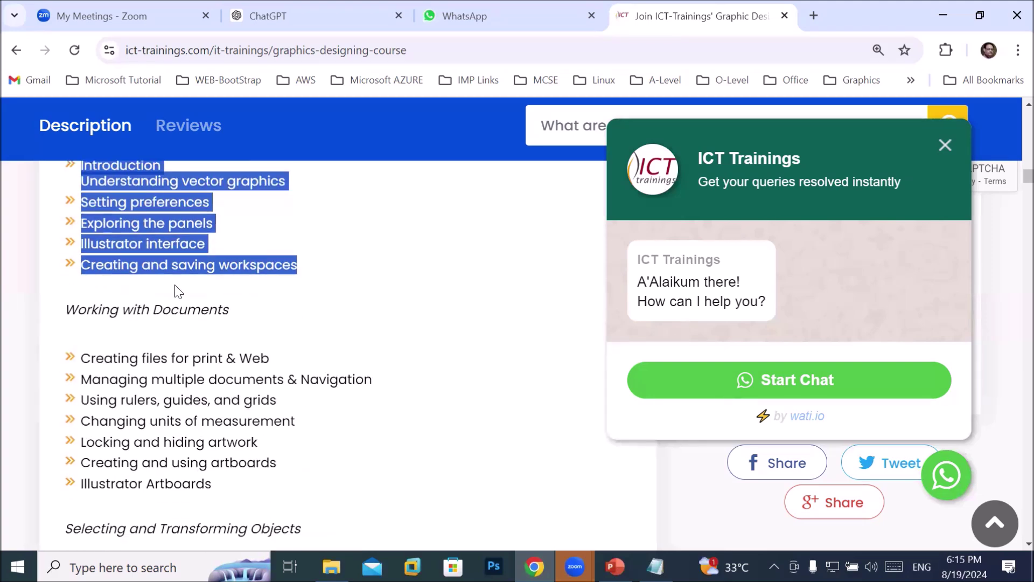
drag(64, 309, 262, 306)
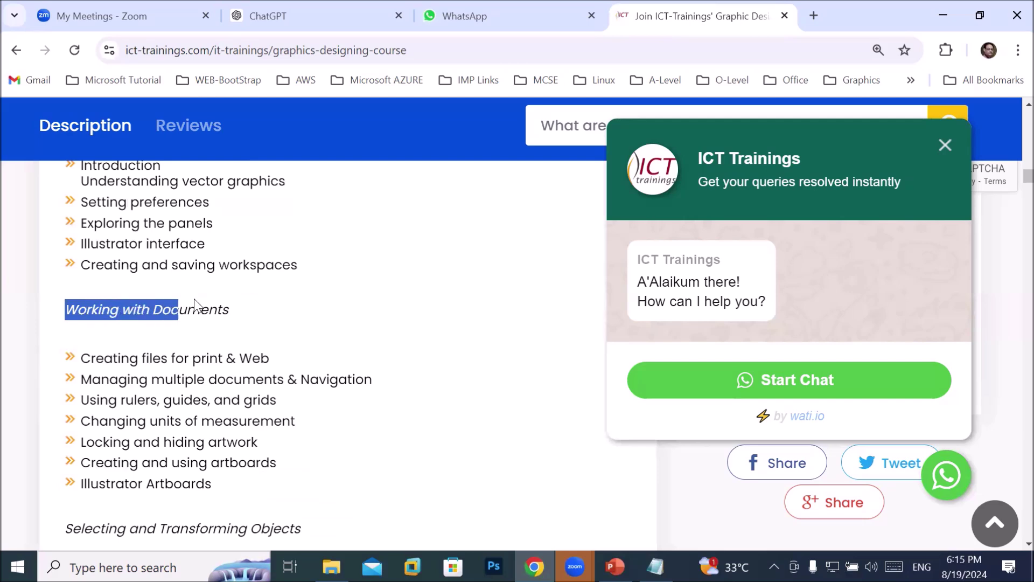
drag(82, 358, 165, 357)
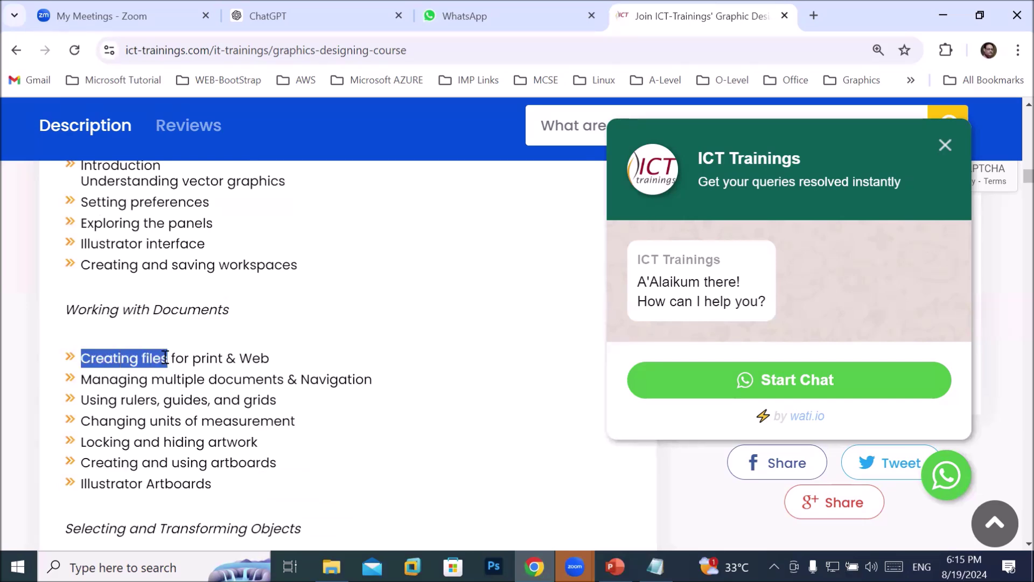
drag(165, 358, 275, 356)
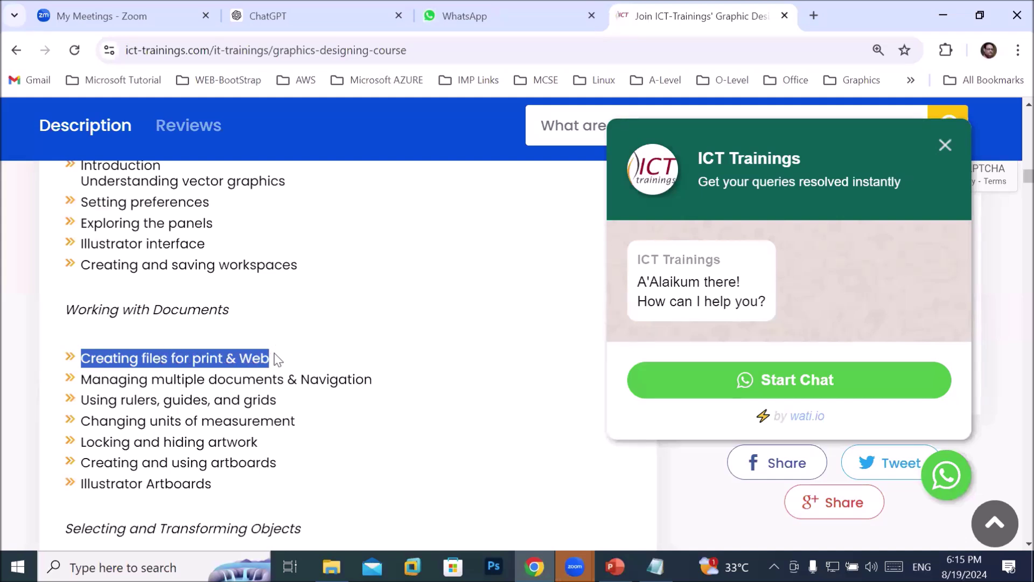
drag(365, 379, 217, 379)
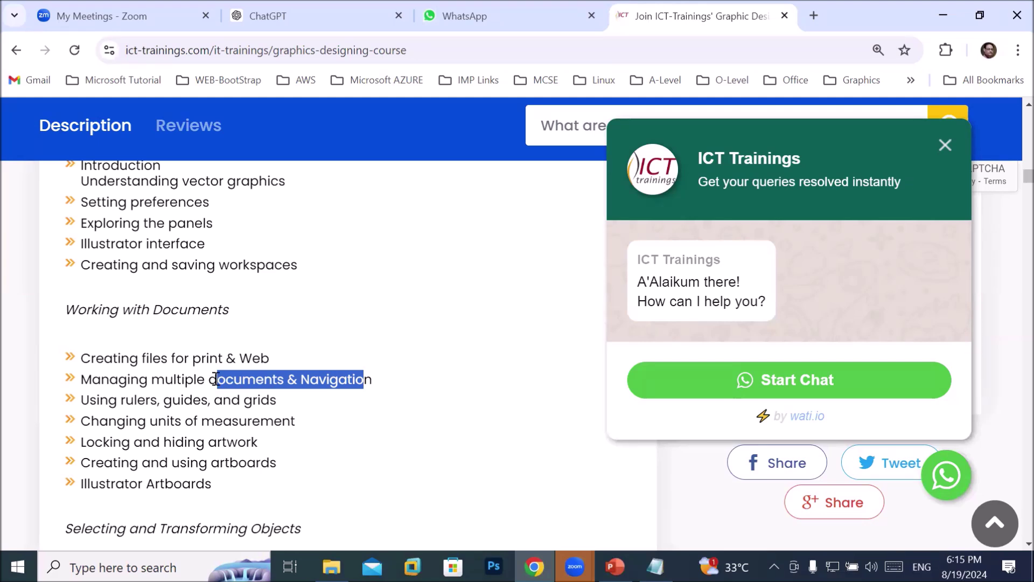
drag(276, 400, 116, 398)
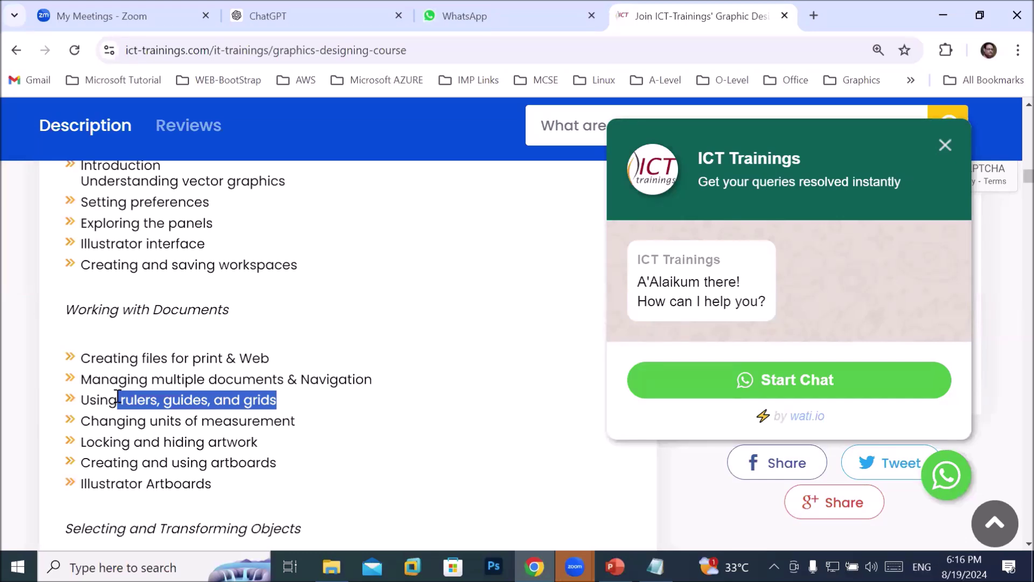
drag(120, 397, 122, 393)
drag(296, 423, 98, 429)
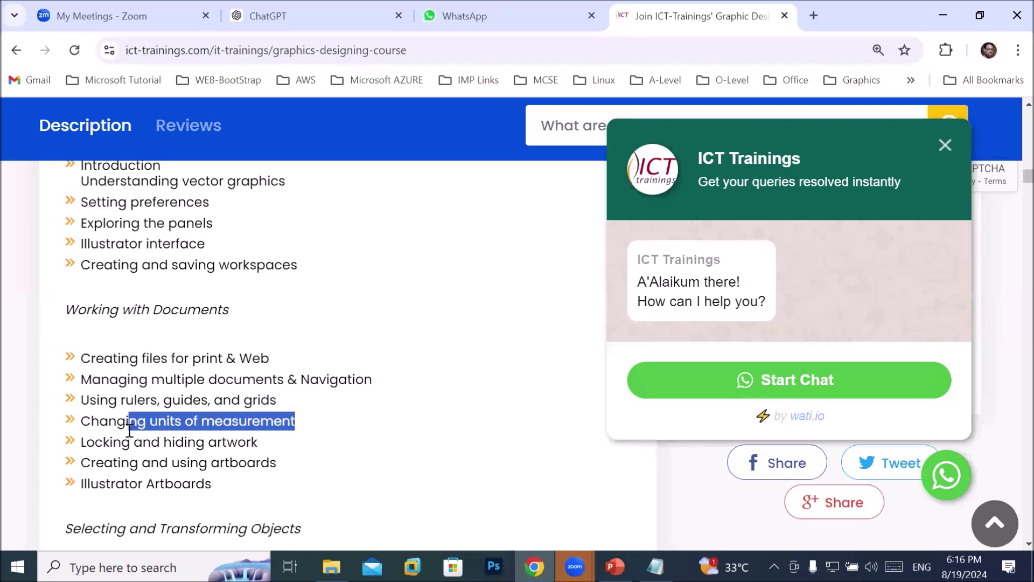
click(91, 431)
triple_click(81, 425)
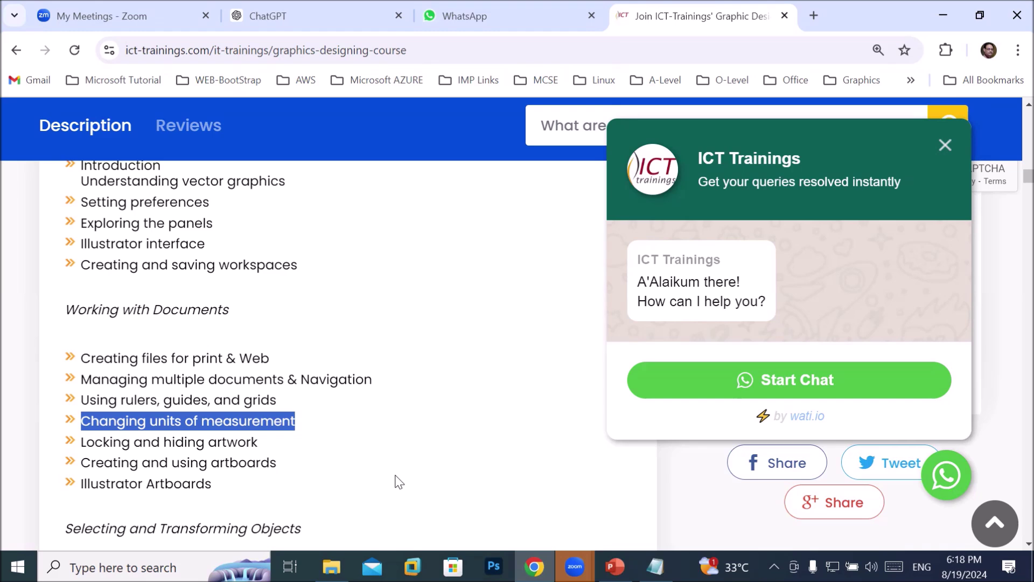
scroll(383, 476, down, 3)
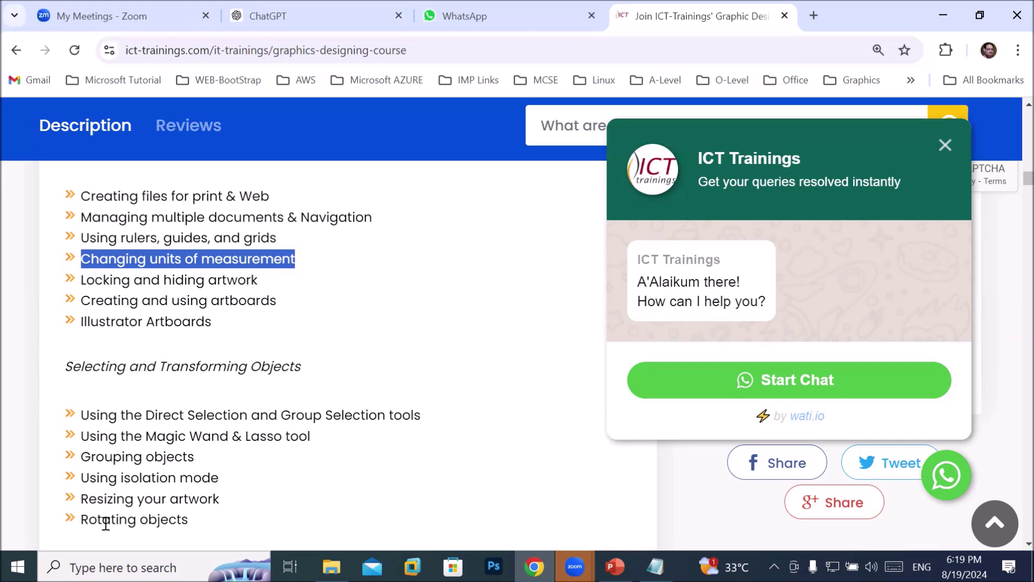
scroll(161, 439, down, 3)
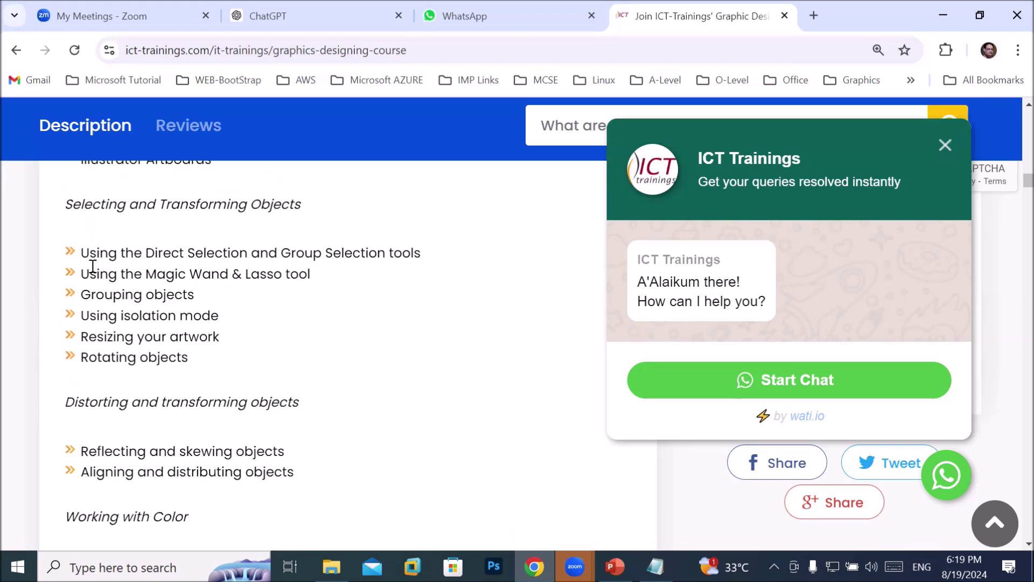
Highlight the six Selecting and Transforming Objects topics, from Direct Selection tools through Rotating objects
drag(81, 254, 235, 368)
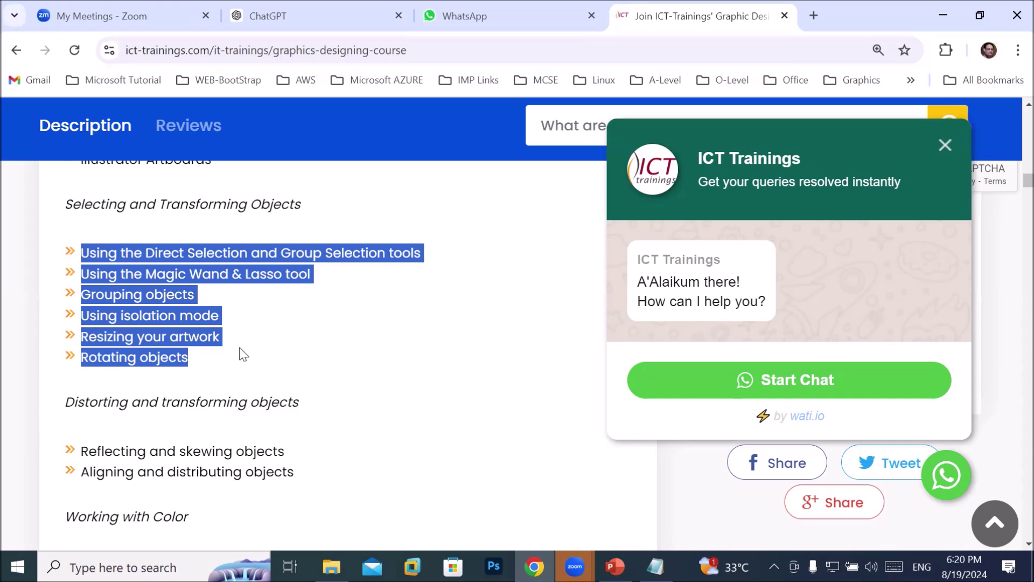
Highlight the Reflecting and Aligning topics in the Illustrator outline
scroll(238, 354, down, 1)
scroll(129, 338, down, 1)
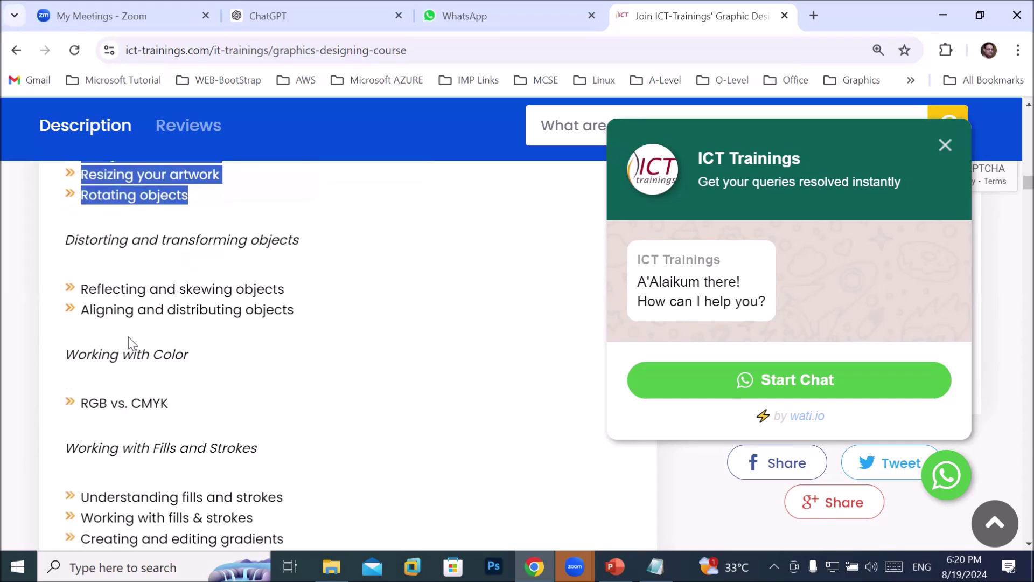
drag(86, 287, 316, 308)
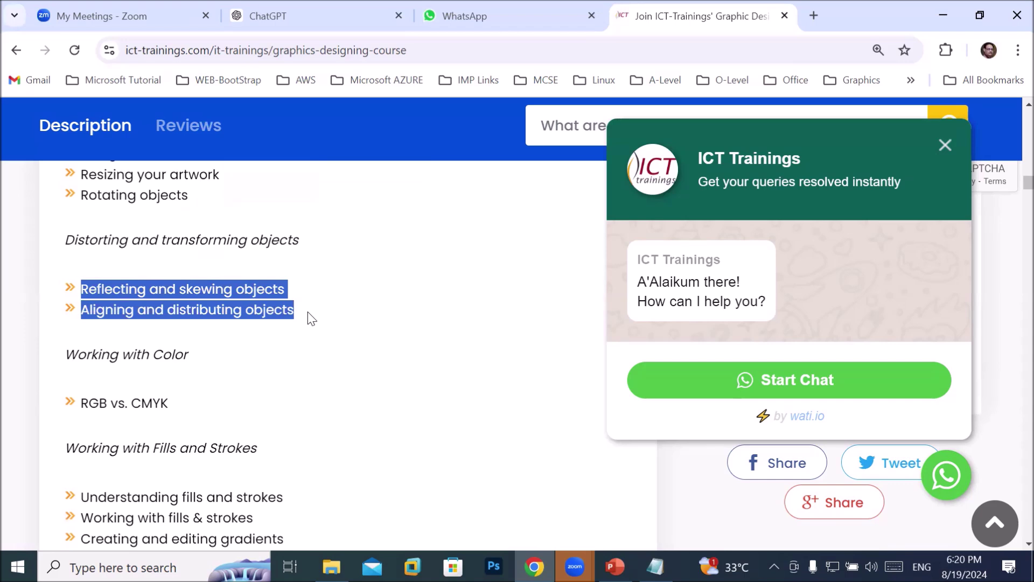
Scroll the outline down to Drawing in Perspective and Printing, Saving, and Exporting
scroll(312, 318, down, 1)
scroll(311, 317, down, 1)
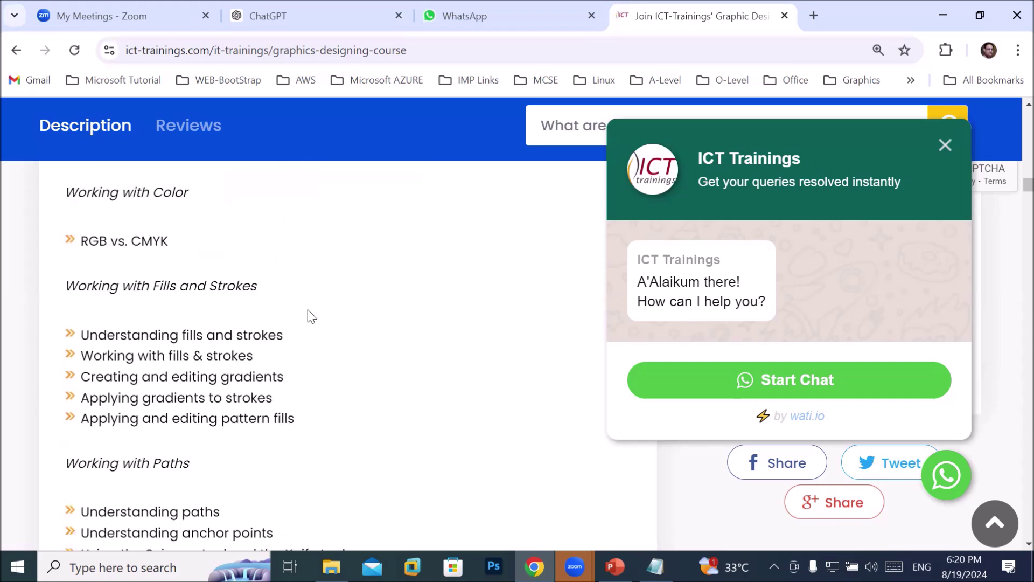
scroll(312, 316, down, 1)
scroll(317, 324, down, 1)
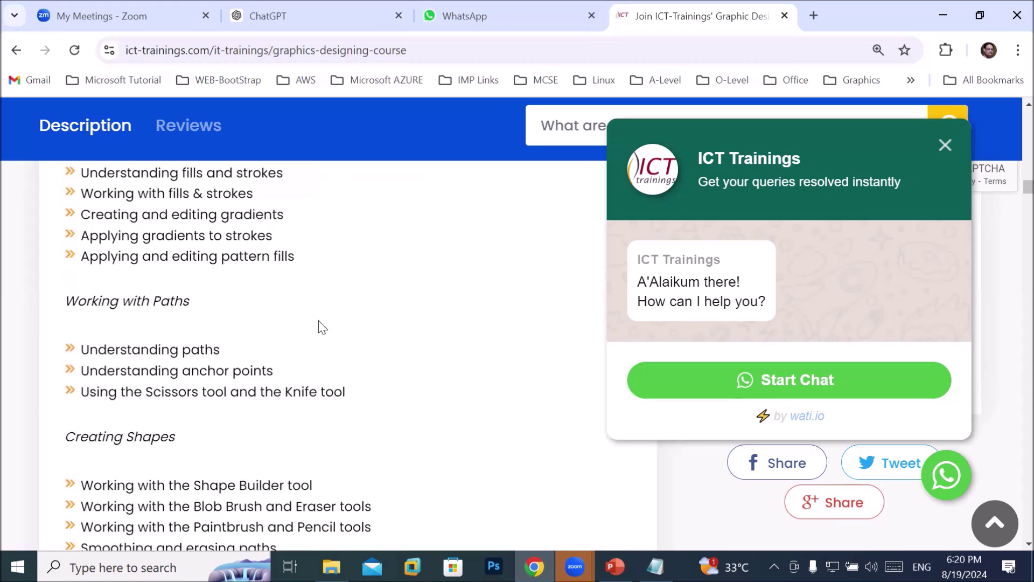
scroll(310, 326, down, 1)
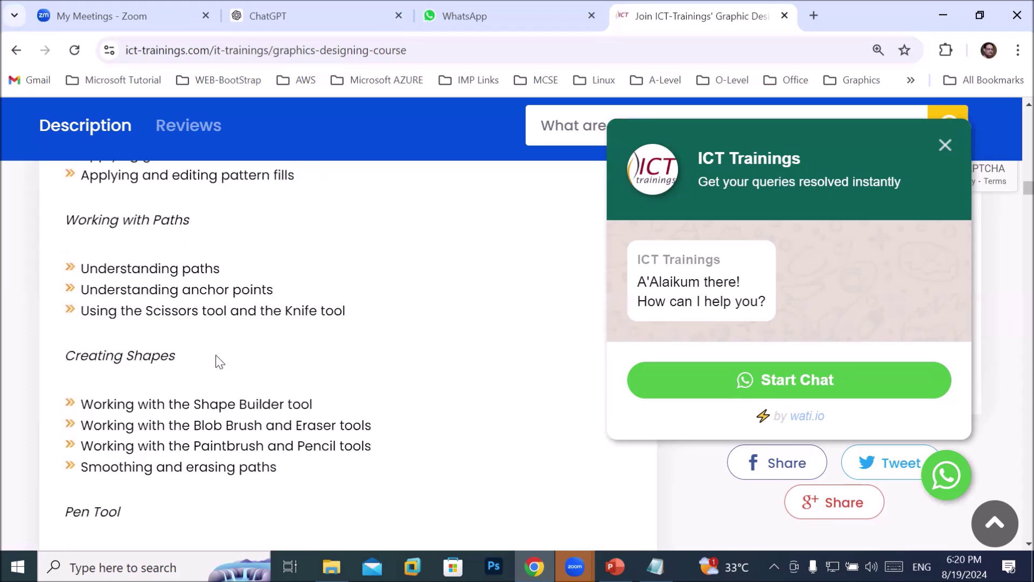
scroll(218, 358, down, 2)
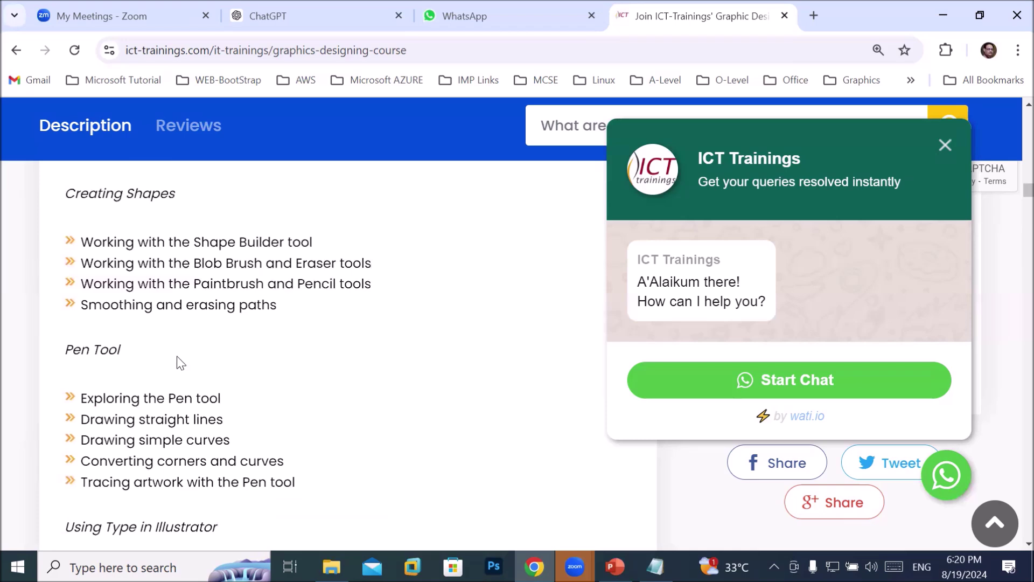
scroll(178, 358, down, 2)
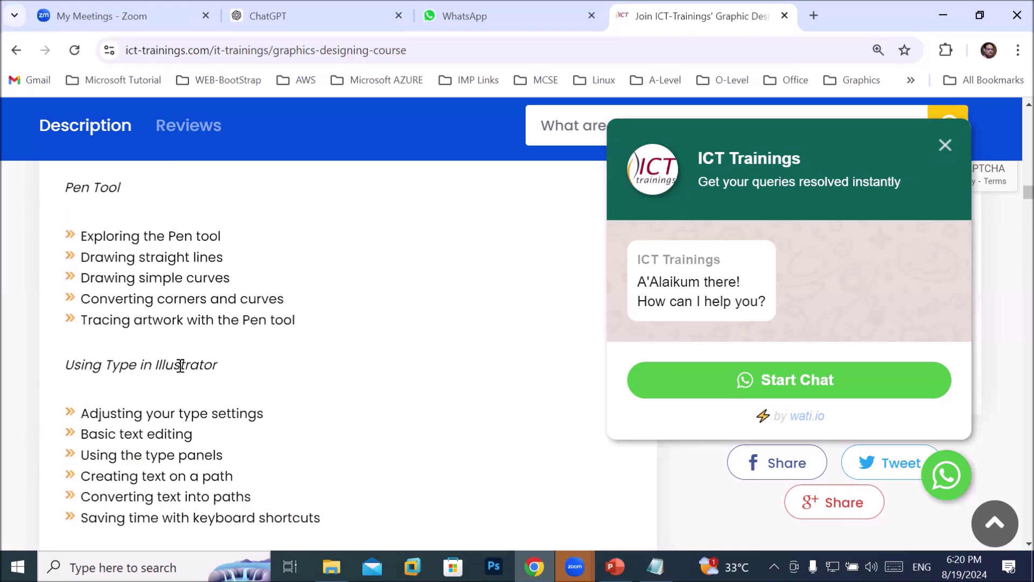
scroll(180, 366, down, 1)
scroll(181, 367, down, 3)
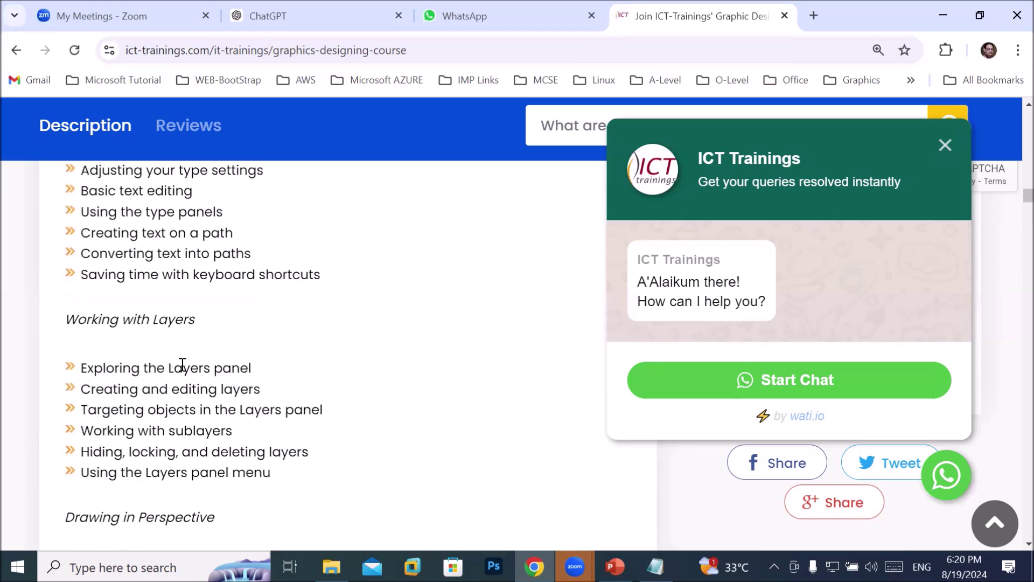
scroll(181, 363, down, 3)
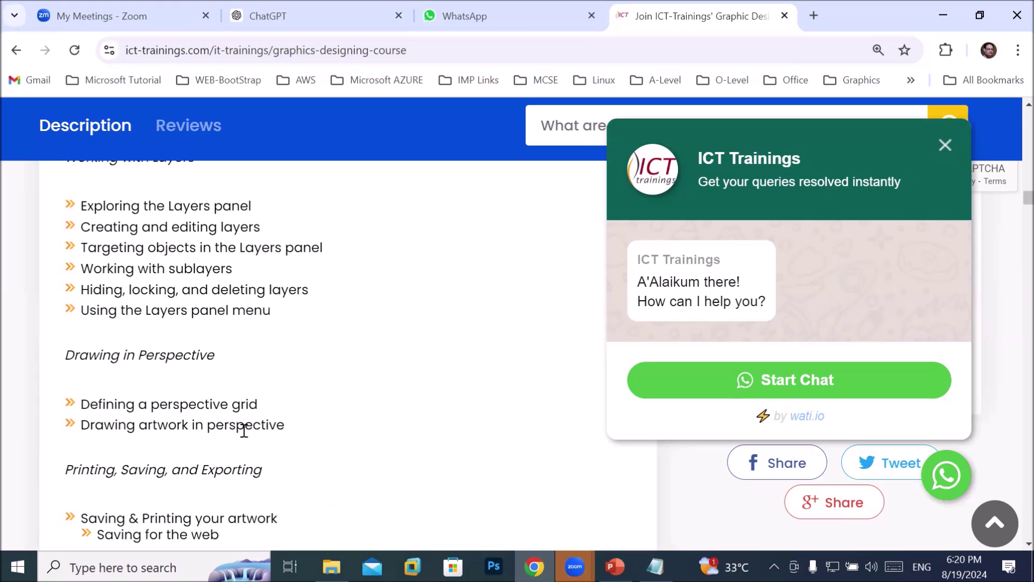
scroll(244, 430, down, 3)
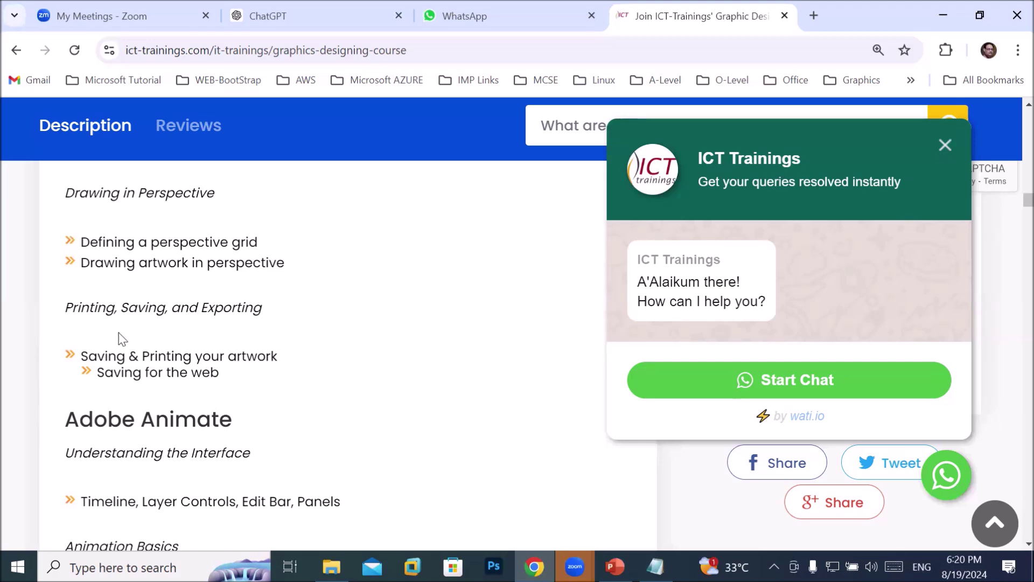
Highlight the saving topics, including '& Printing' and Saving for the web
mouse_move(105, 373)
mouse_down()
mouse_move(203, 359)
mouse_move(216, 373)
mouse_up()
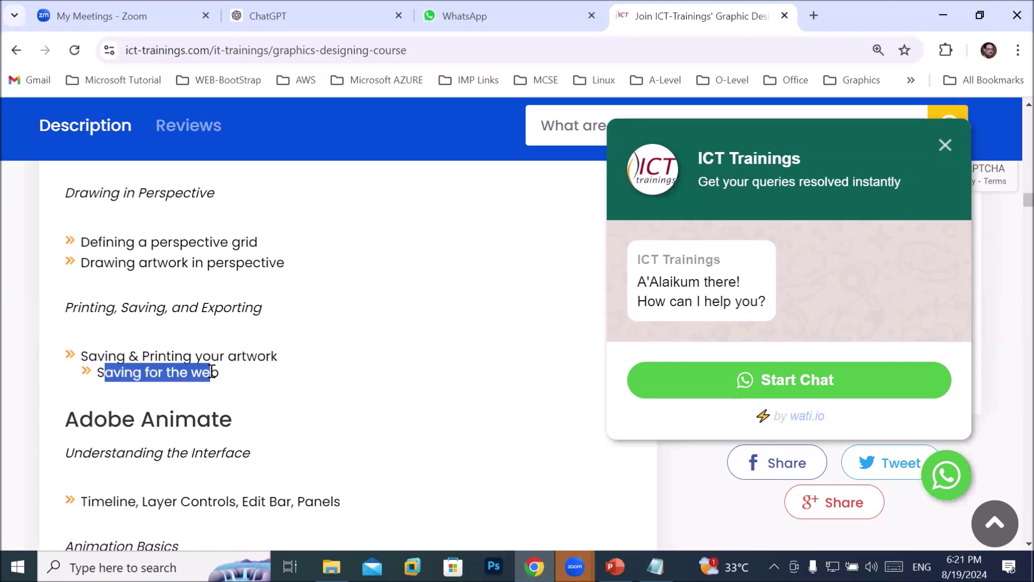
drag(81, 357, 254, 356)
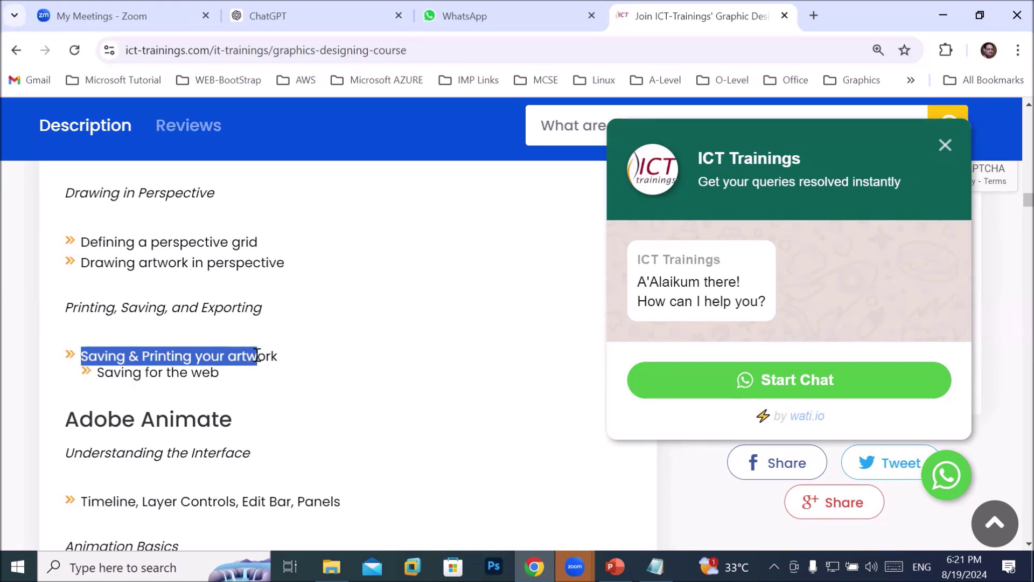
click(257, 354)
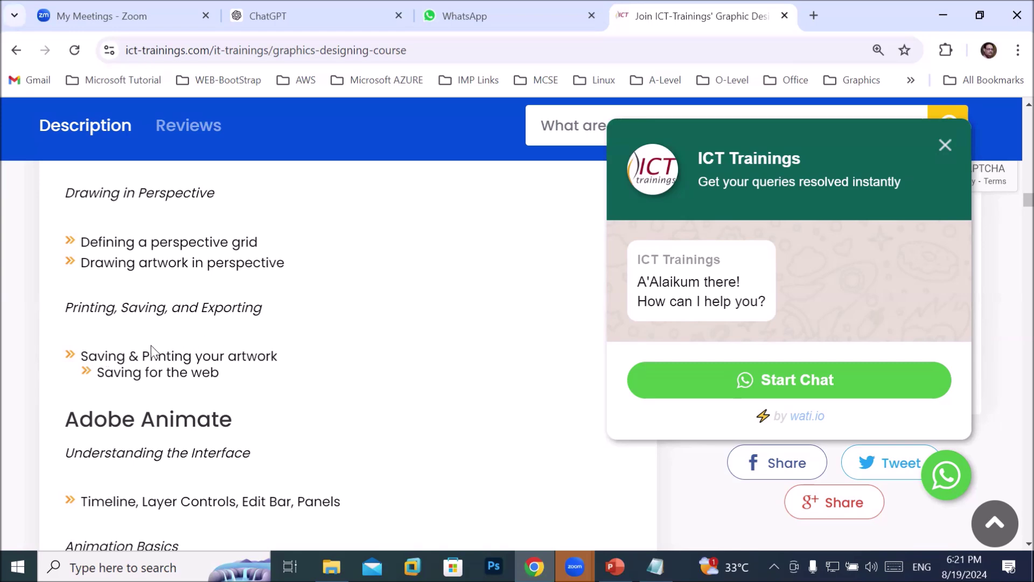
drag(118, 354, 194, 353)
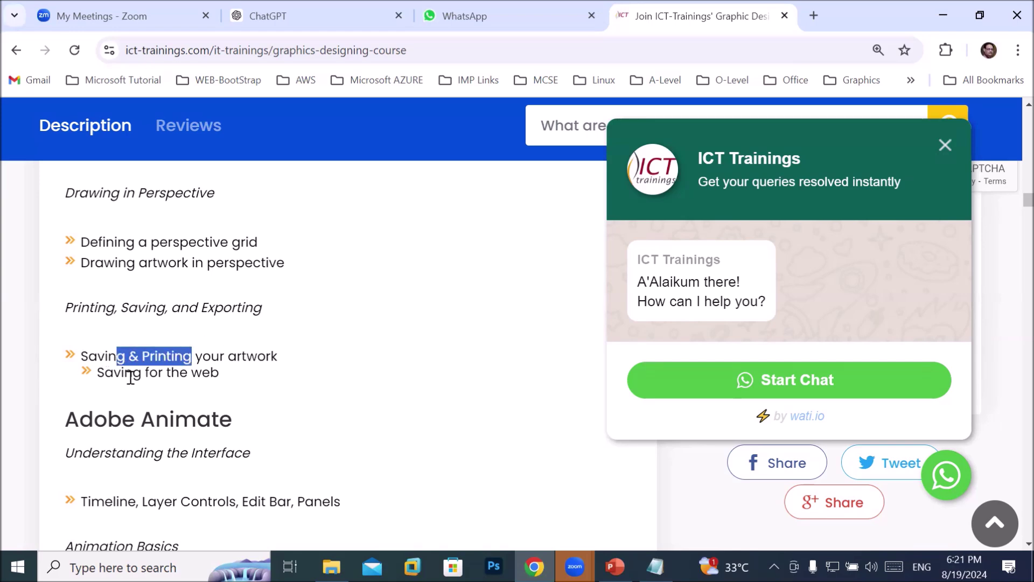
drag(125, 372, 233, 384)
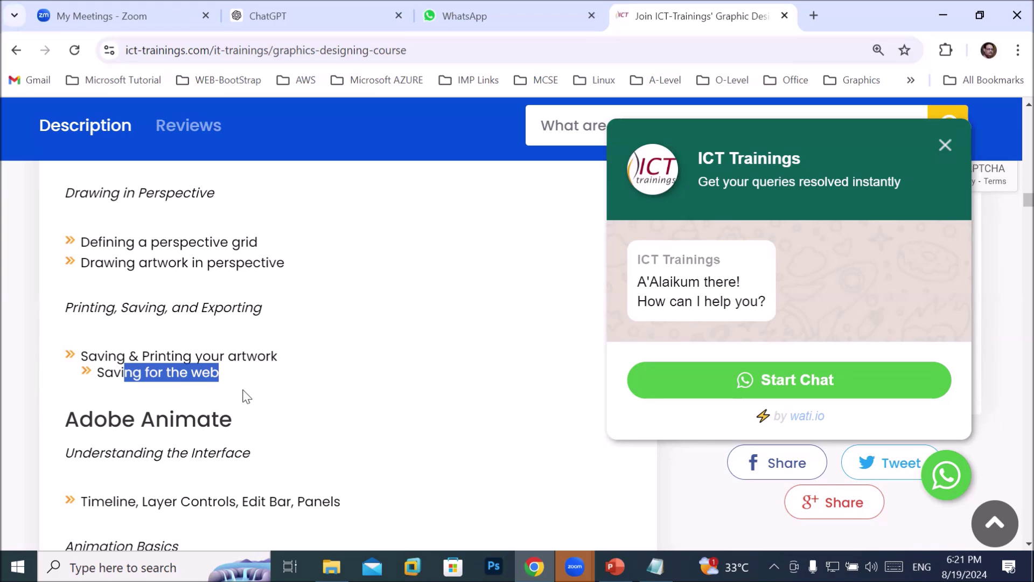
Scroll to Corel Draw, then bring the PowerPoint deck and Notepad agenda forward
scroll(246, 400, down, 2)
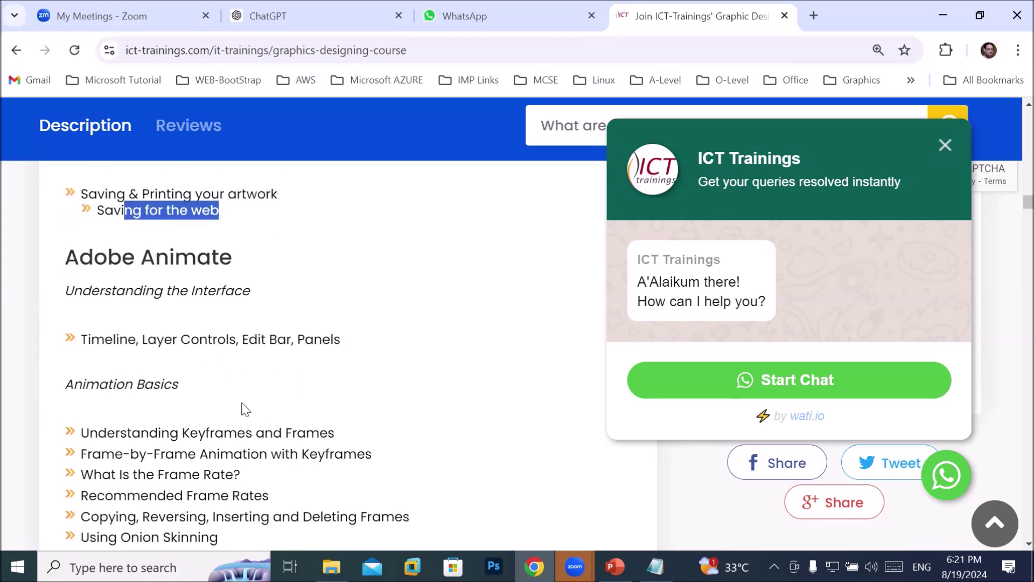
scroll(242, 405, down, 1)
scroll(242, 405, down, 4)
scroll(242, 410, down, 4)
scroll(242, 409, down, 3)
scroll(240, 405, down, 5)
scroll(241, 405, down, 3)
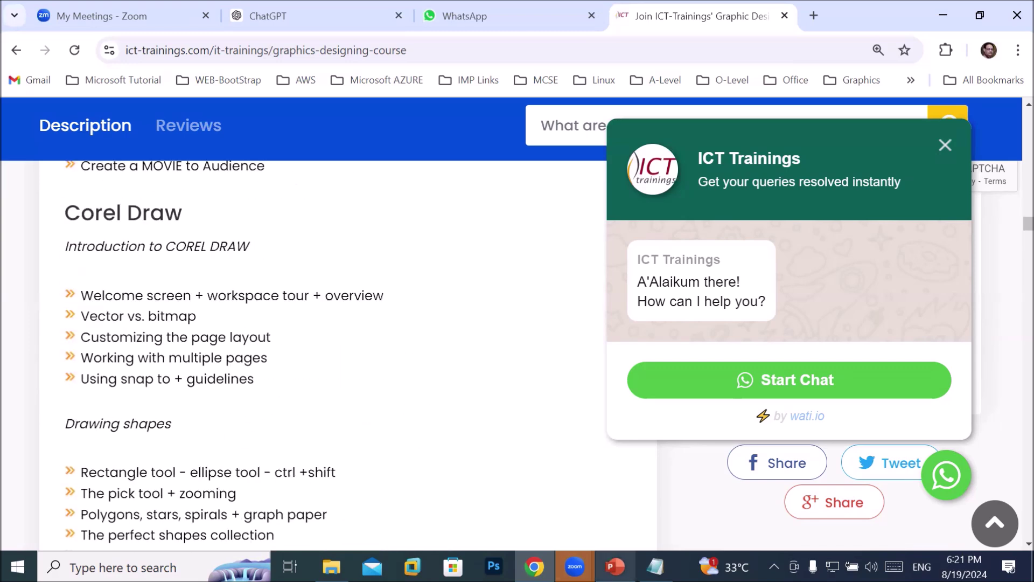
click(615, 567)
click(656, 567)
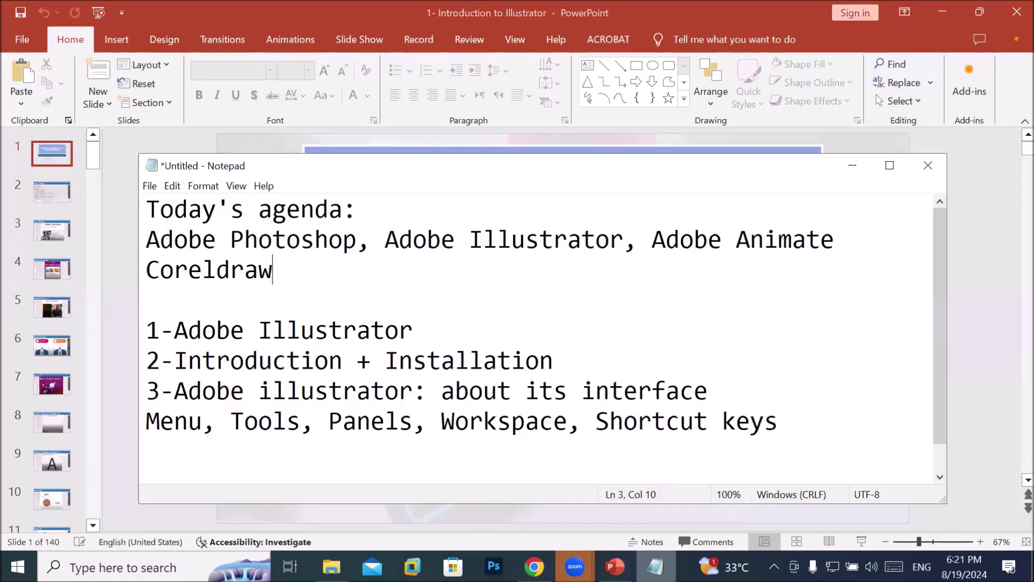
Add blank lines after the Shortcut keys line at the end of the agenda
scroll(492, 435, down, 1)
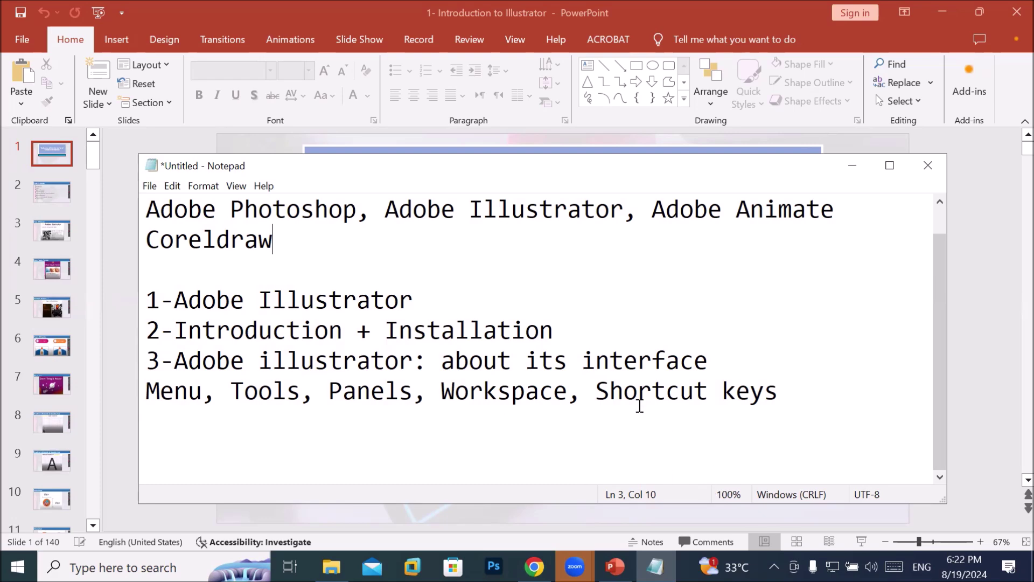
click(798, 395)
key(Return)
key(Return)
key(Return)
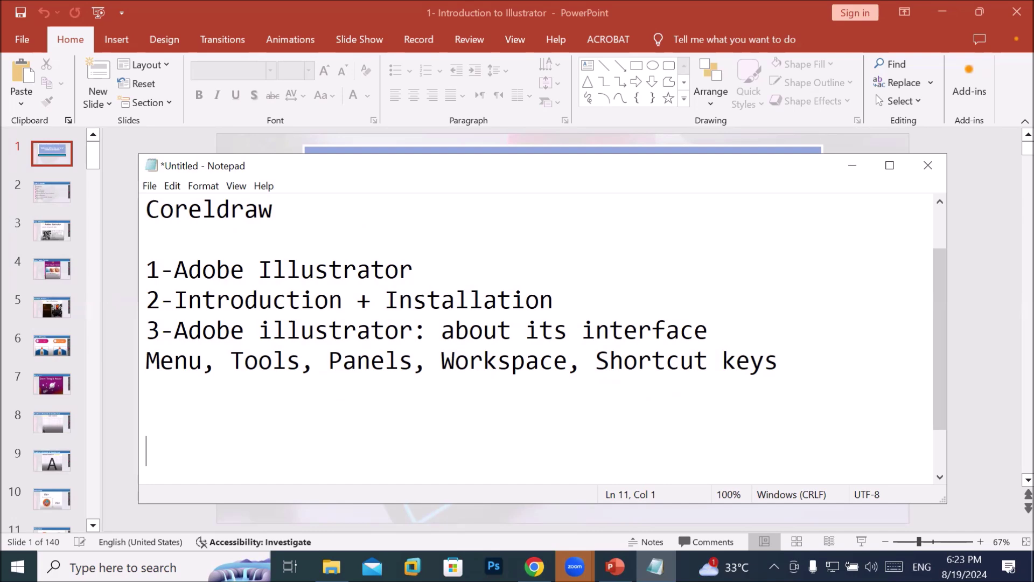
key(Up)
Type the heading 'How to install Adobe Illustrator?' on a new line
text(Fo)
key(BackSpace)
key(BackSpace)
text(How to install Adobe Il)
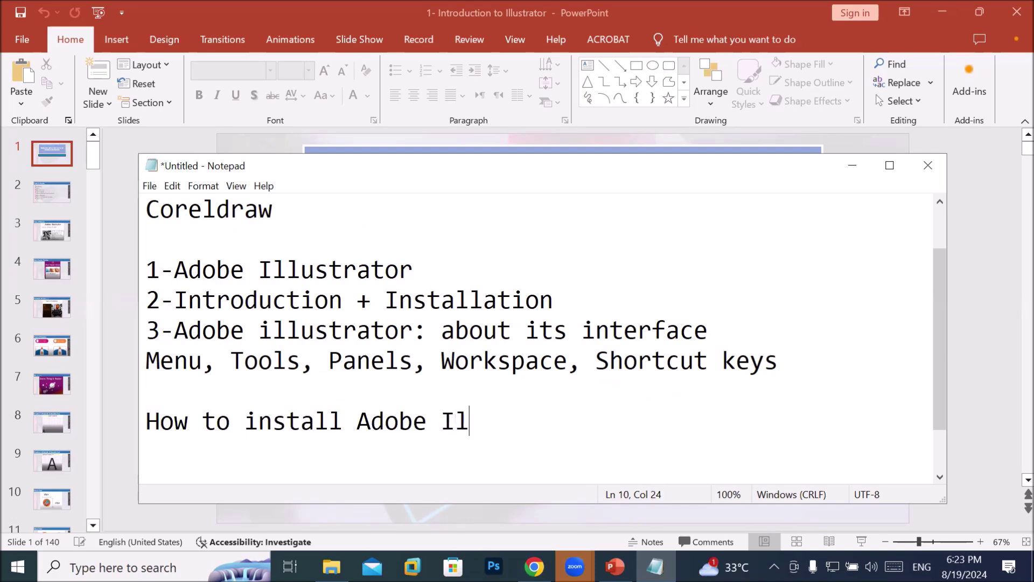
text(lustrator?)
key(Return)
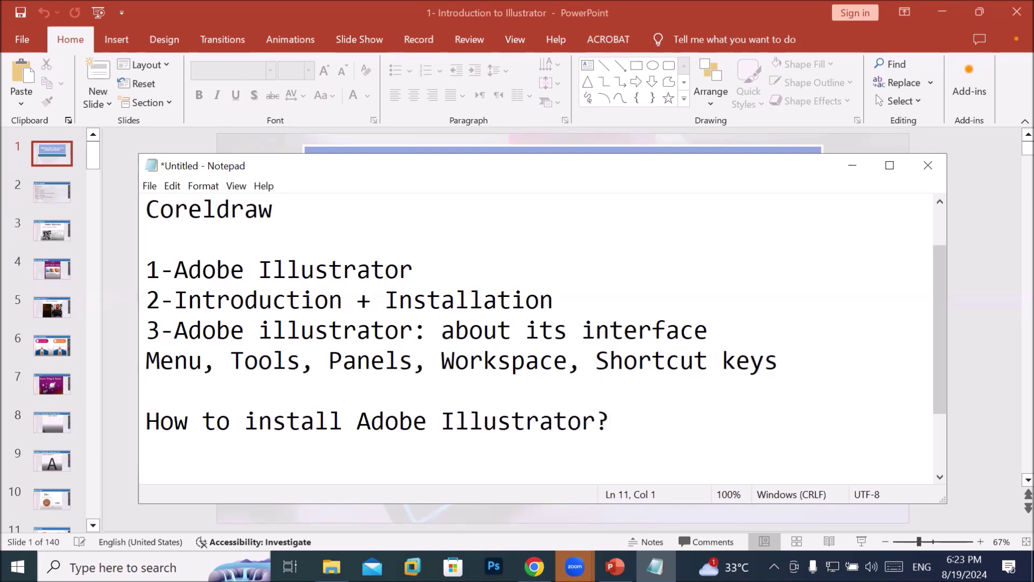
Add step '1- Get software from your trainer USB (folder' below the heading
text(1-)
key(BackSpace)
text(G)
key(BackSpace)
text(Get w)
key(BackSpace)
text(software from )
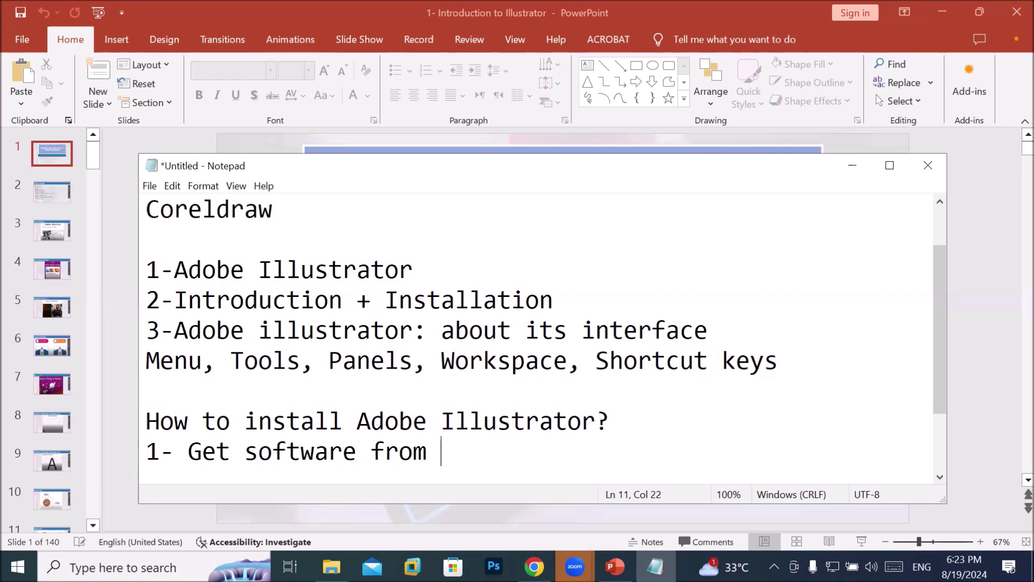
text(your tra)
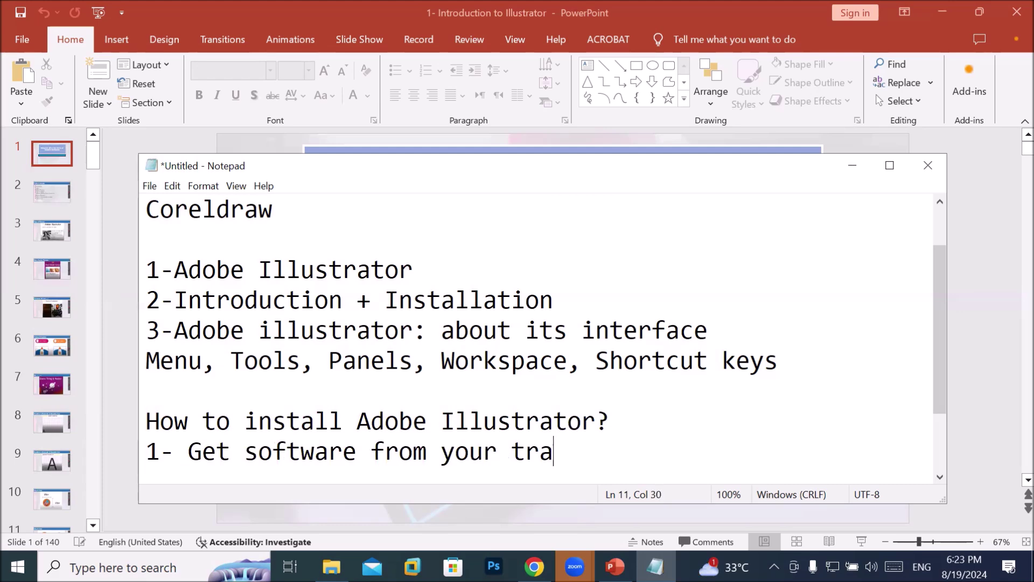
text(iner)
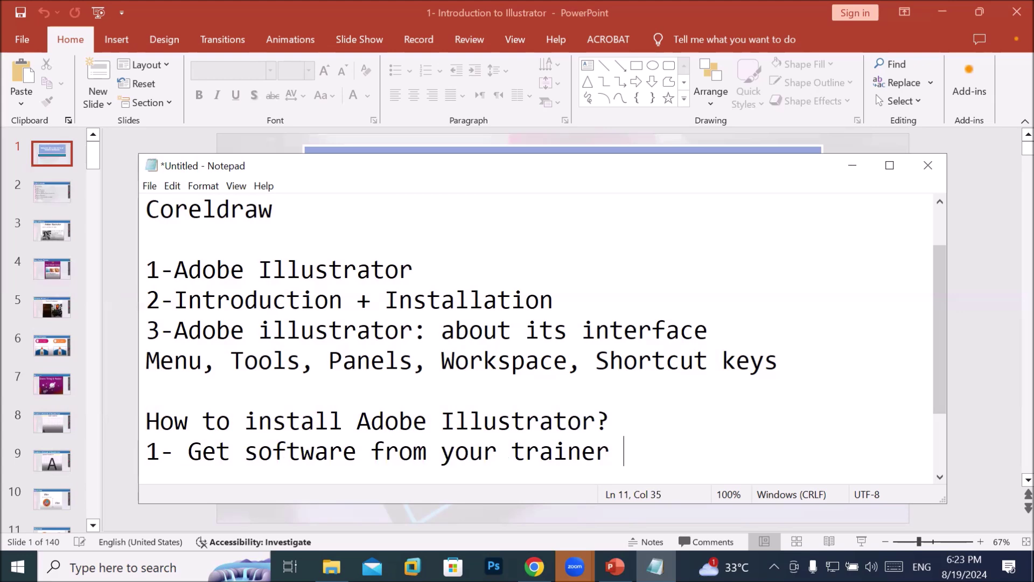
text( USB)
text(()
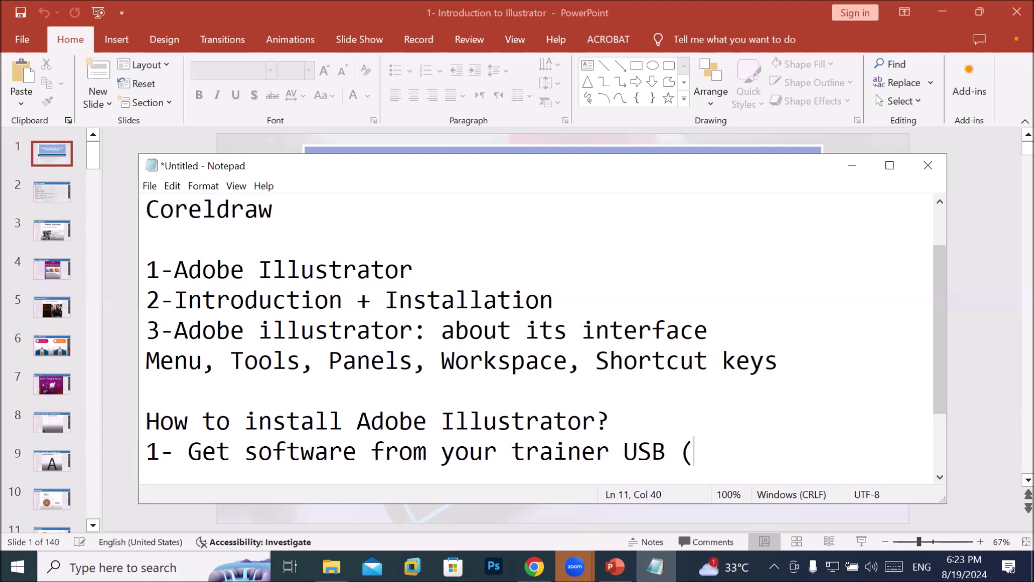
text(folder)
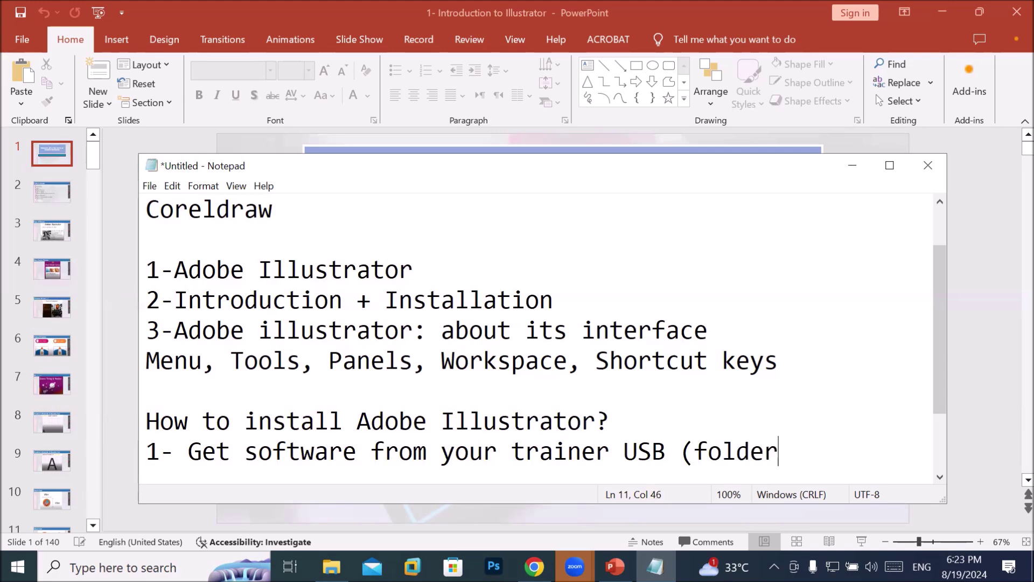
key(Return)
Continue the USB step with 'illustrator just you need to copy/paste)'
text(obe)
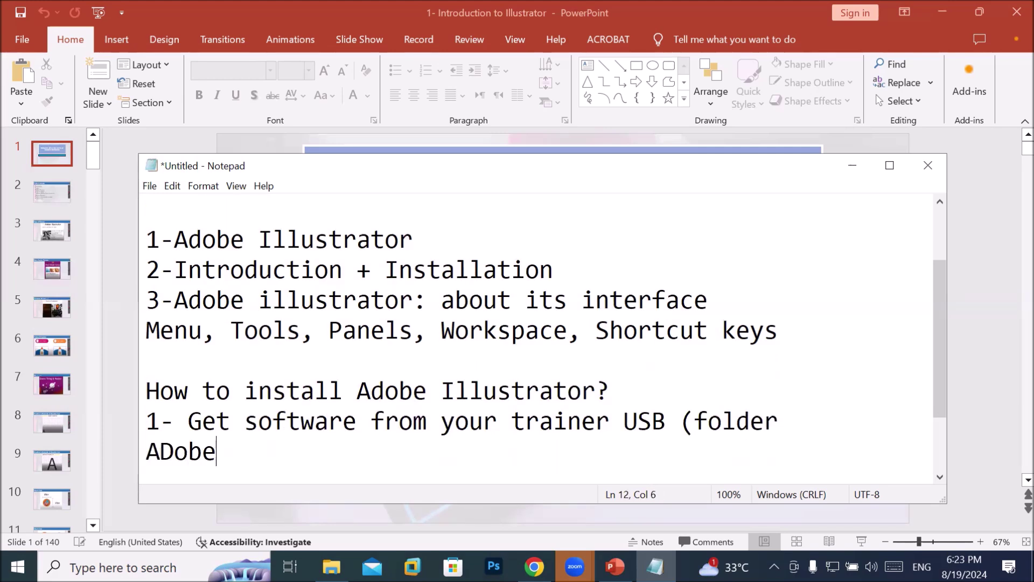
text( illu)
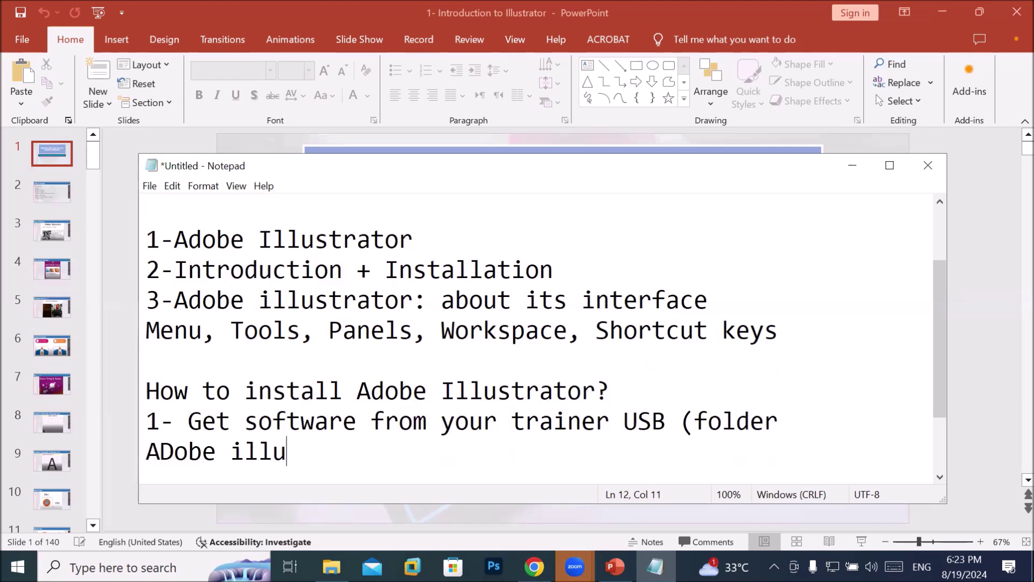
text(strator)
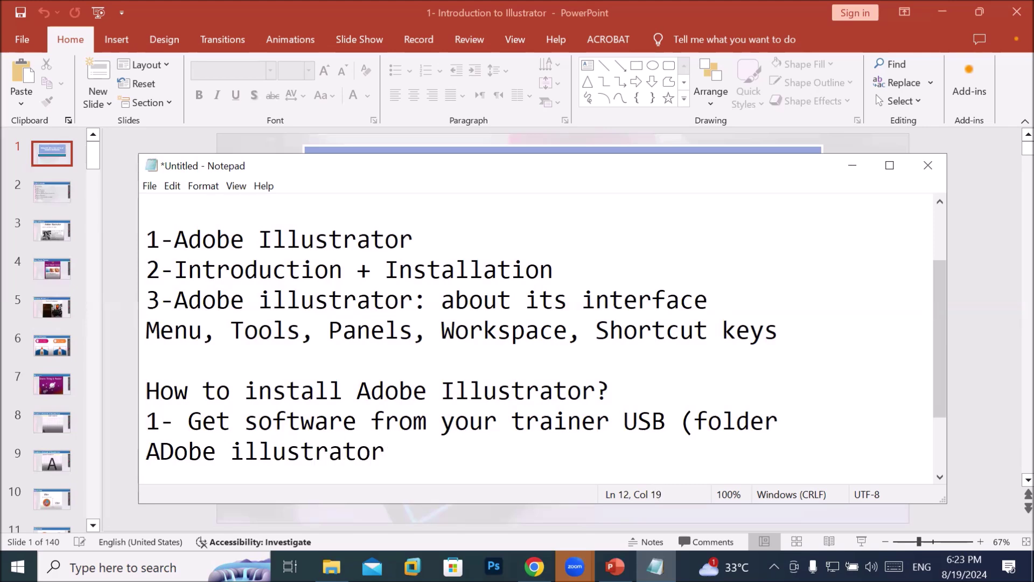
text( just )
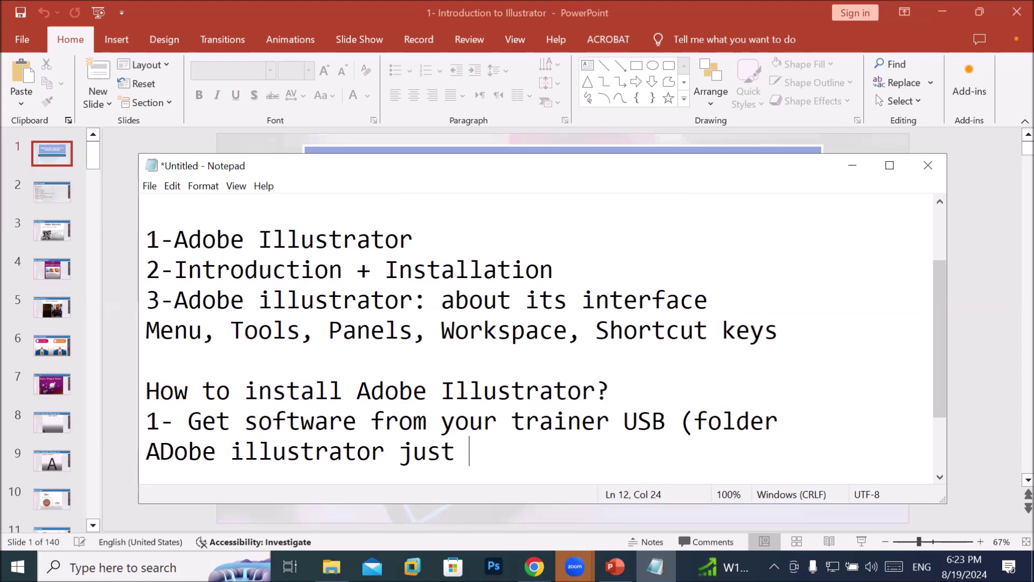
text(you need )
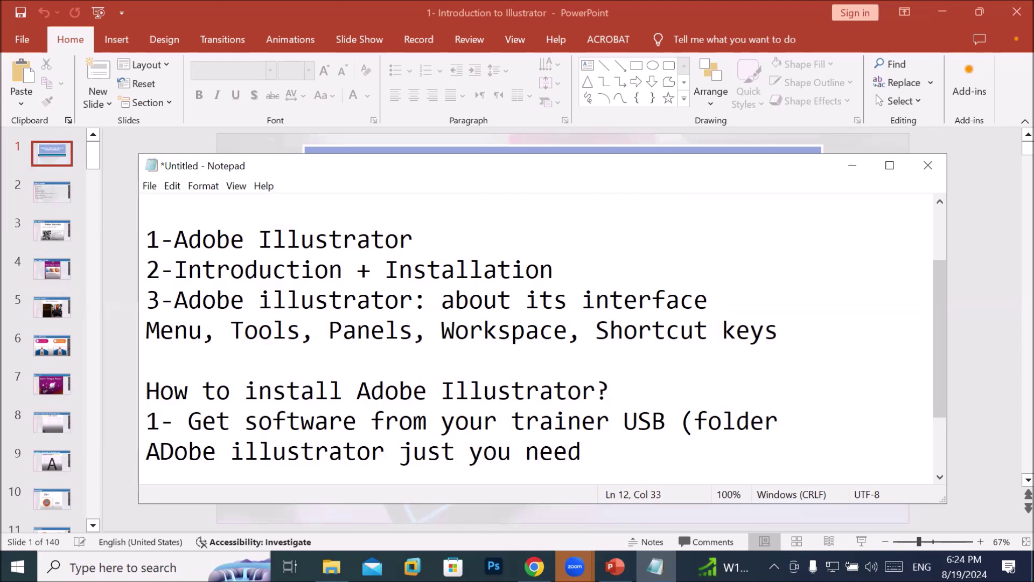
text(to copy/paste))
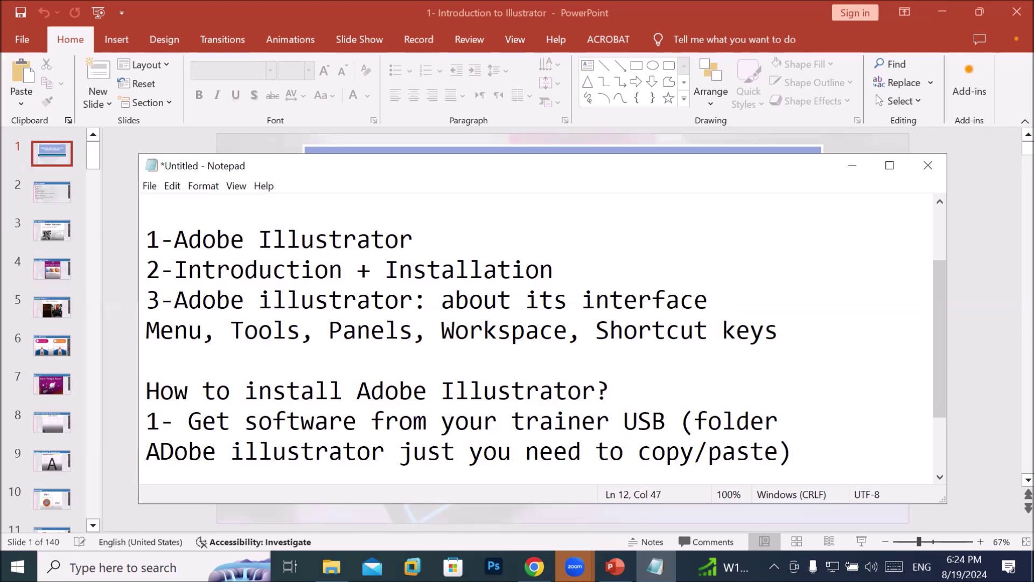
key(Return)
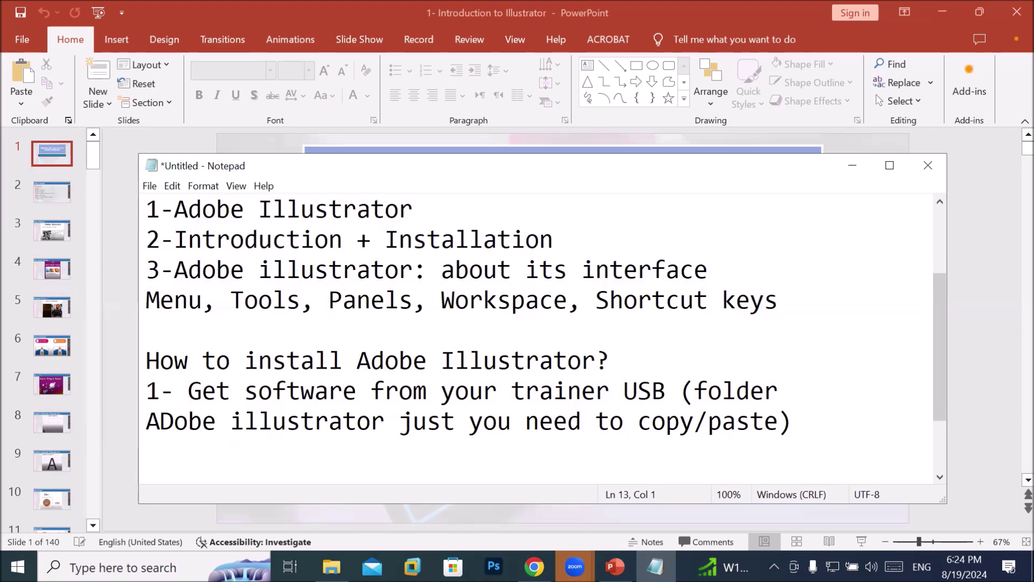
Label the USB step as option 'A)' after '1-' and add a blank line below
key(Up)
key(Up)
key(Right)
key(Right)
text(A))
key(Down)
key(Down)
key(Return)
key(Up)
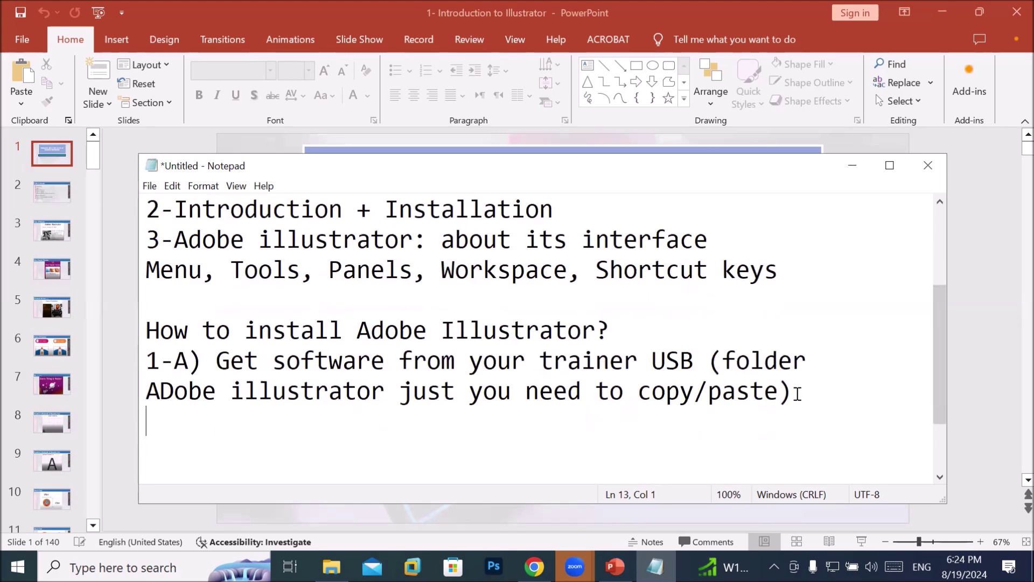
key(Down)
Add option 'B) Download from website adobe.com', then return to the browser
text(B)
text() Download from )
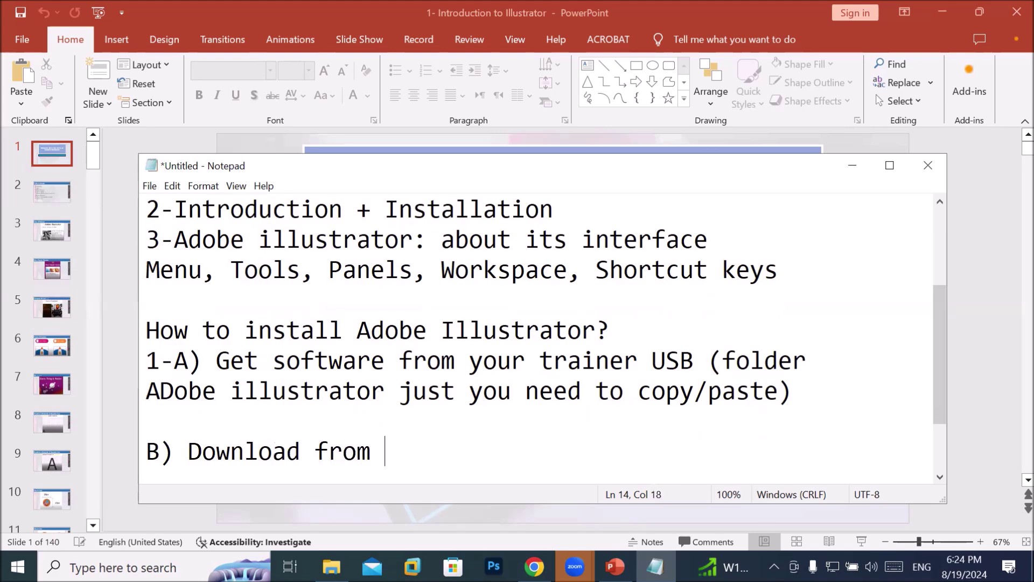
text(websid)
key(BackSpace)
text(te )
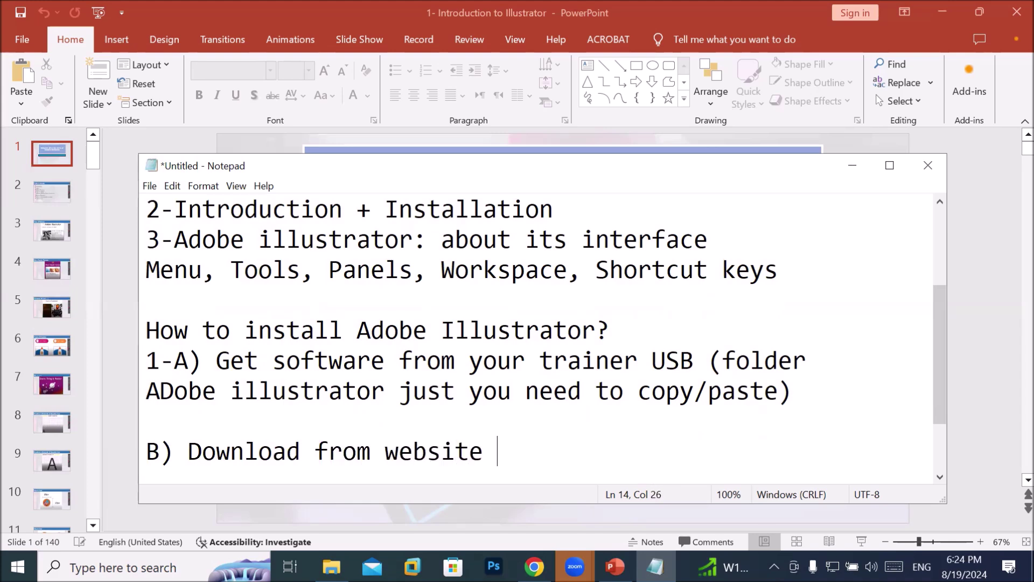
text(adobe.com)
key(BackSpace)
text(be.com)
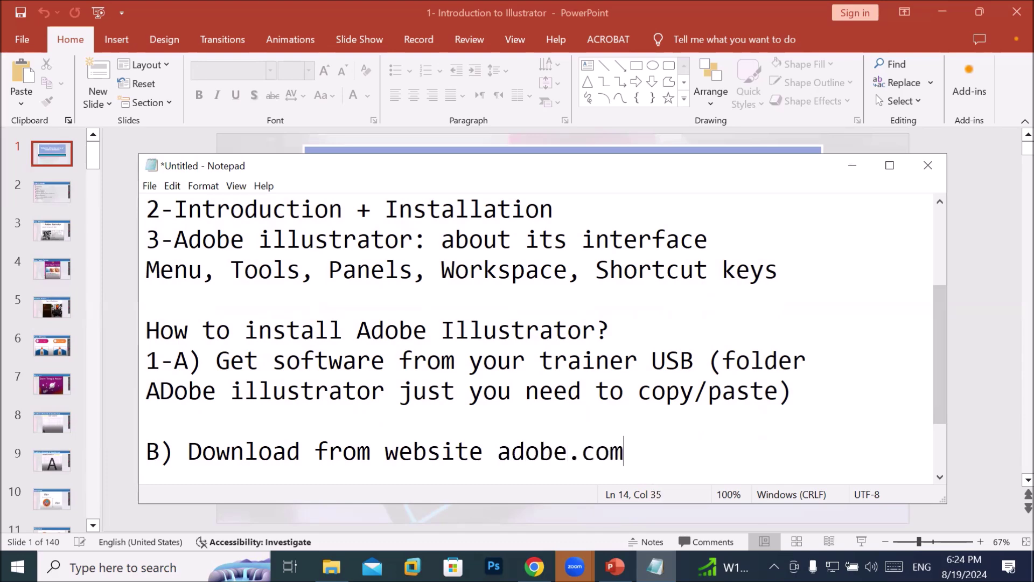
key(Return)
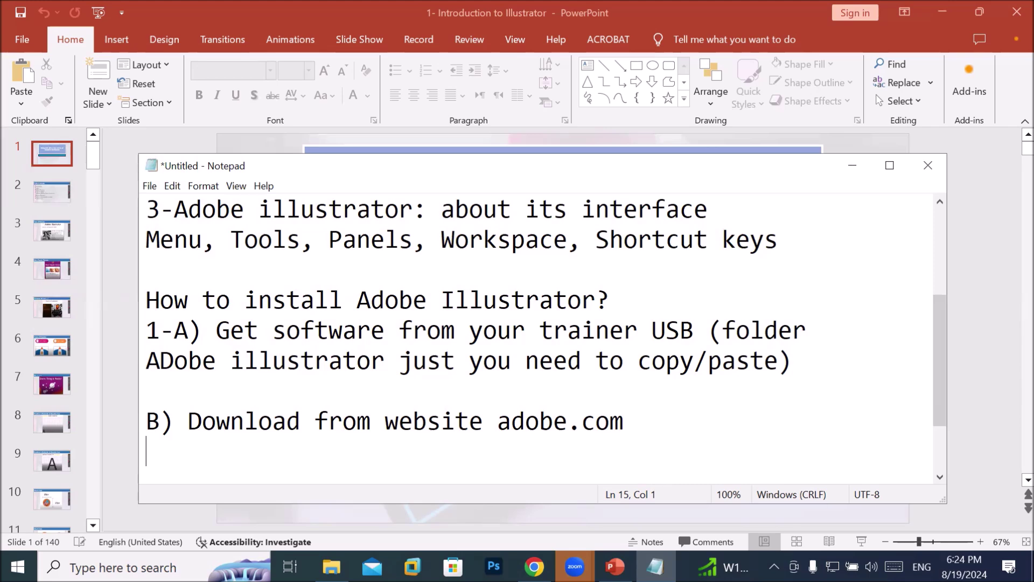
click(534, 566)
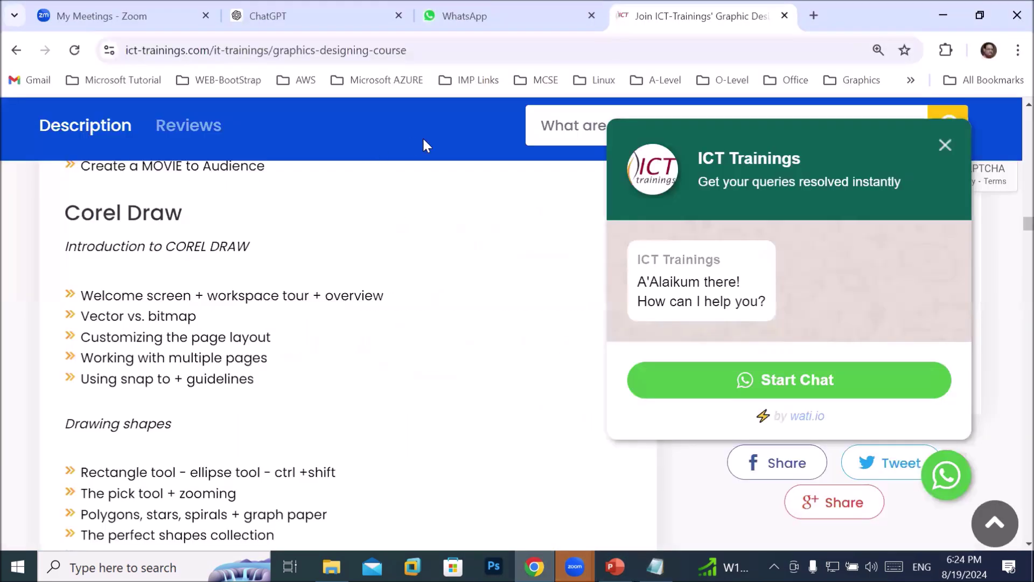
Load adobe.com/home by entering 'adob' in the address bar and browse its featured products
click(313, 50)
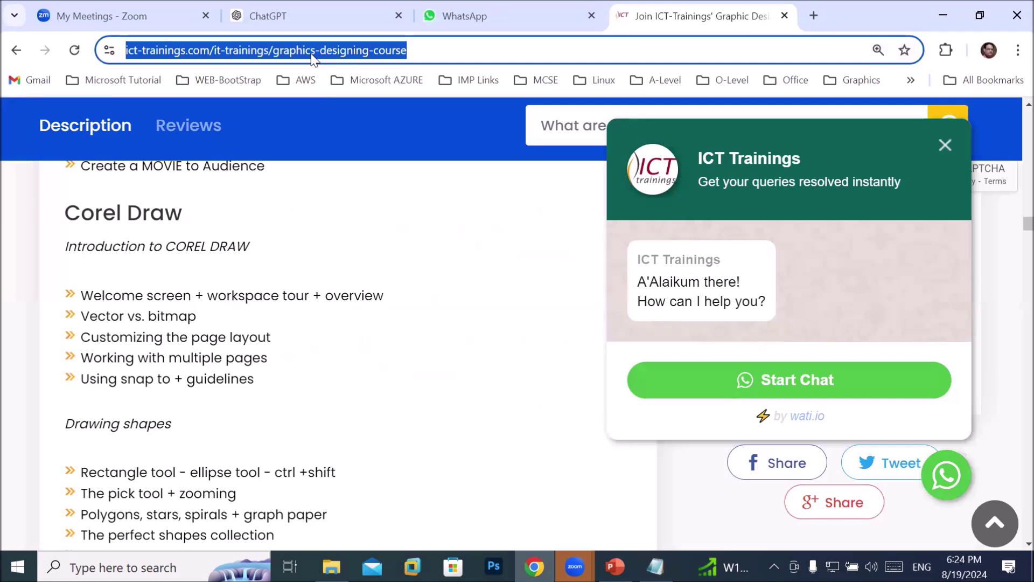
text(adob)
key(Return)
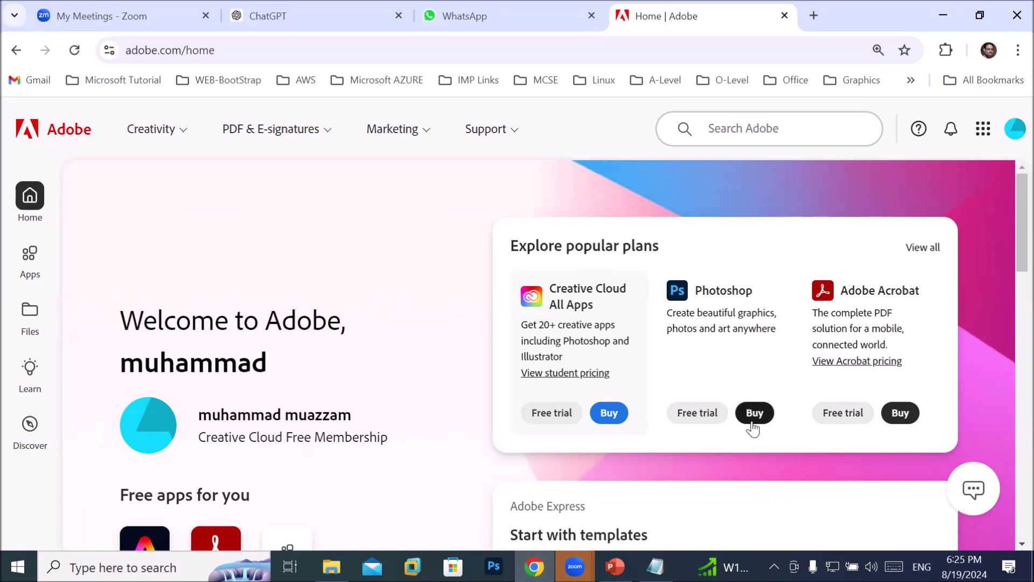
scroll(680, 371, down, 1)
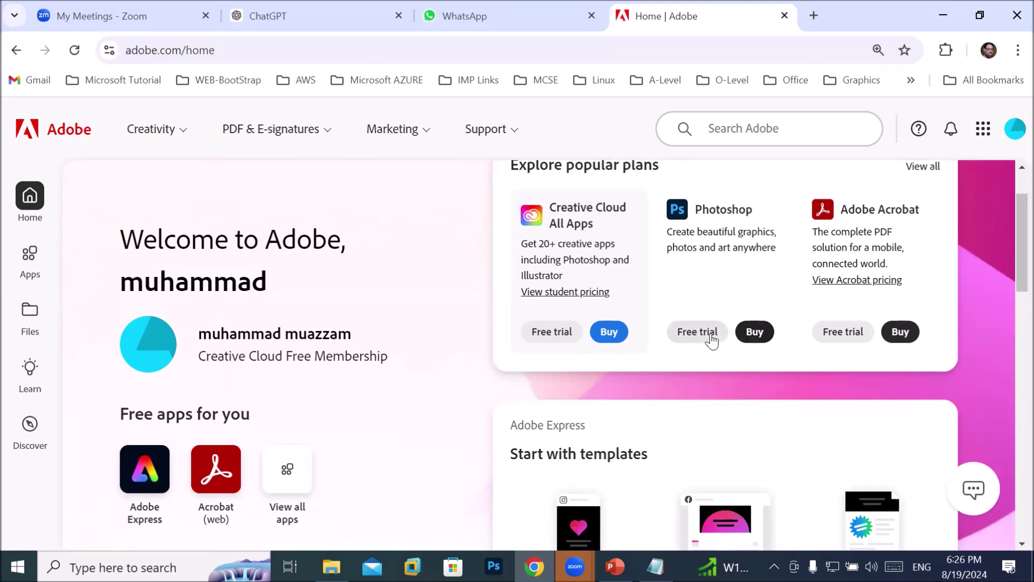
scroll(711, 338, down, 3)
scroll(709, 339, down, 1)
scroll(709, 339, down, 4)
scroll(709, 338, down, 4)
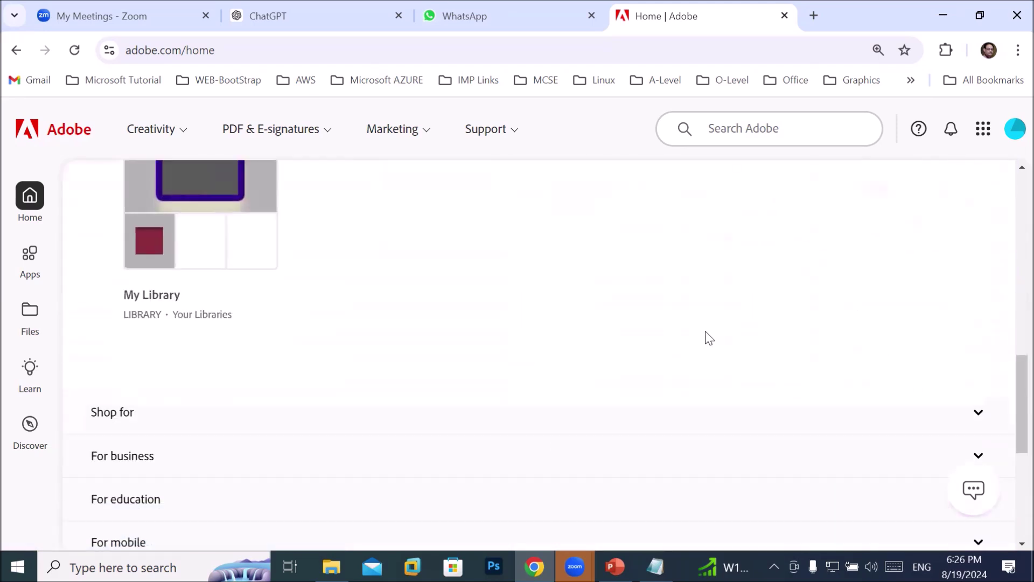
scroll(709, 338, down, 4)
scroll(709, 338, up, 15)
scroll(708, 334, up, 5)
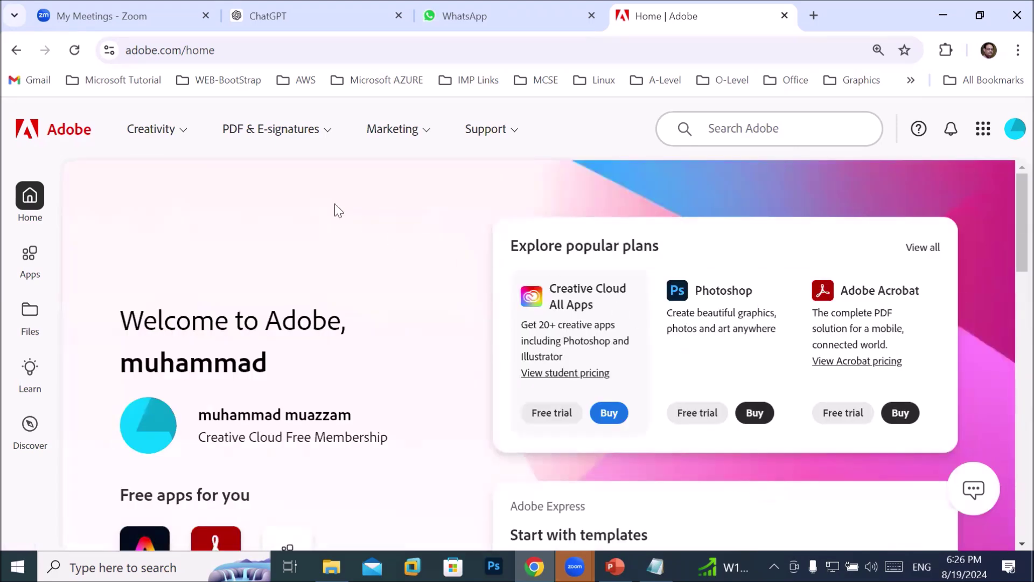
click(178, 135)
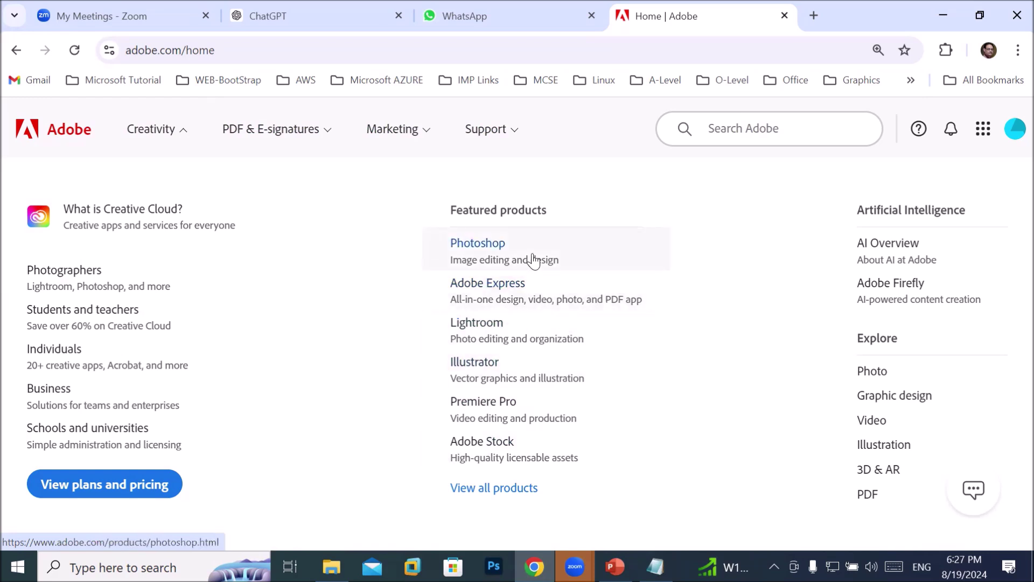
Open the Illustrator product page and mark 'save over 65% on the' in the student offer
click(491, 375)
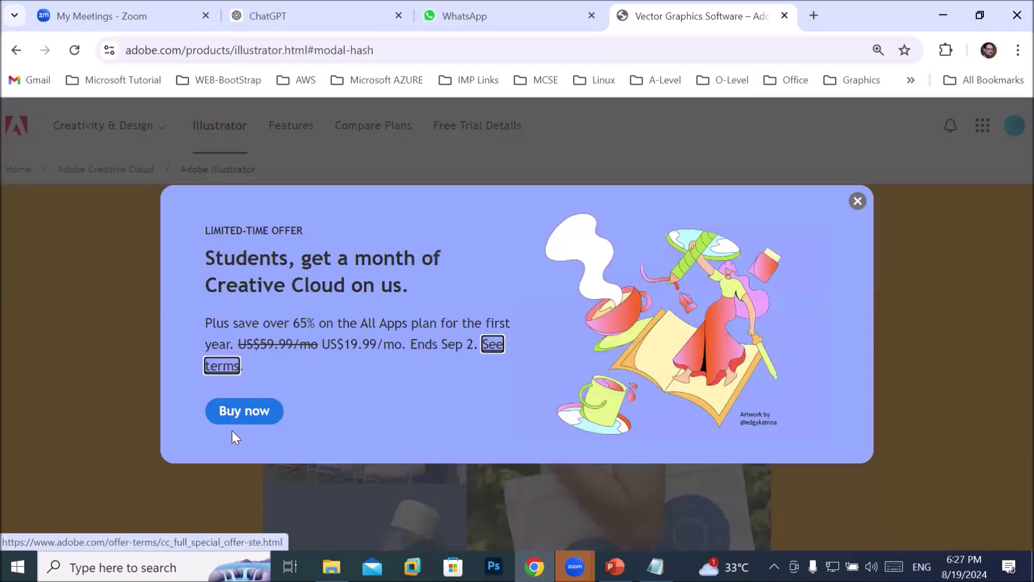
click(238, 321)
drag(237, 322, 360, 316)
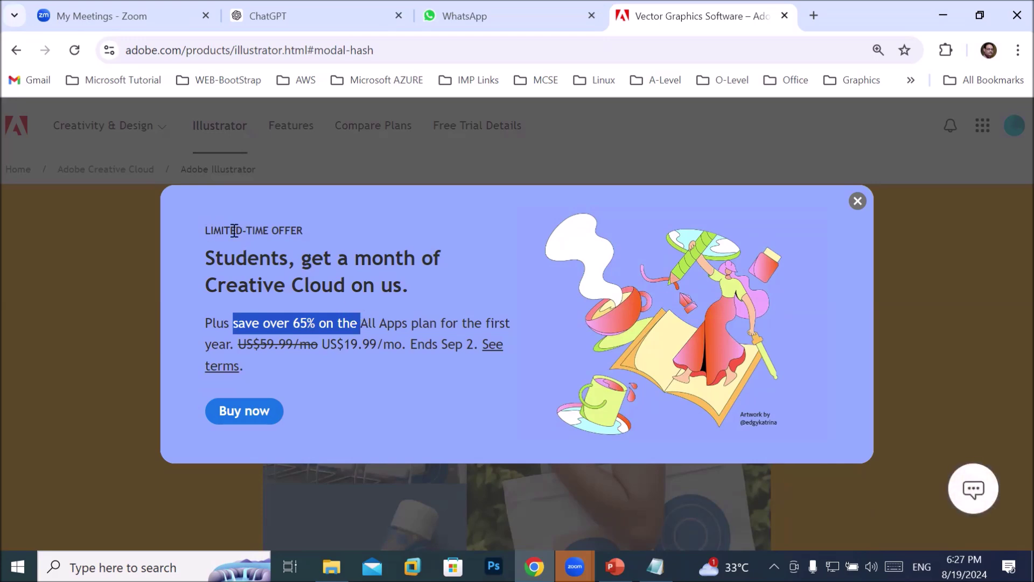
mouse_move(205, 231)
mouse_down()
mouse_move(346, 238)
mouse_move(194, 231)
mouse_move(330, 229)
mouse_up()
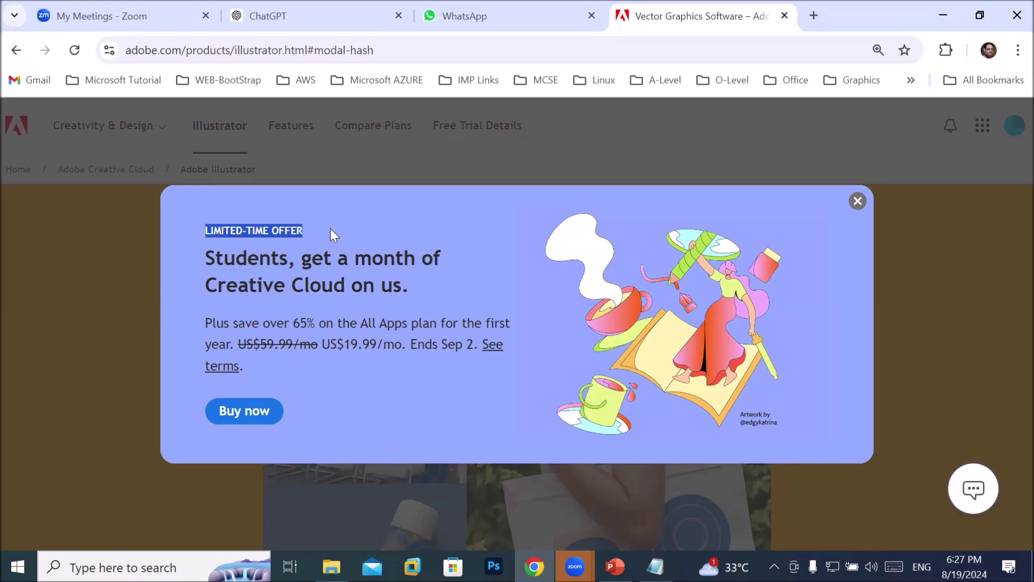
drag(291, 322, 322, 321)
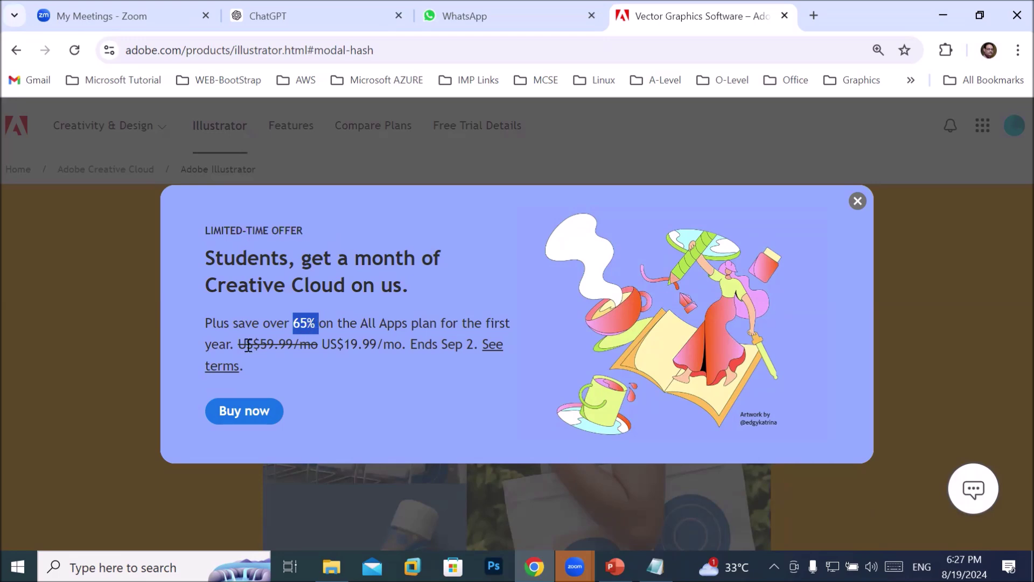
drag(246, 344, 314, 343)
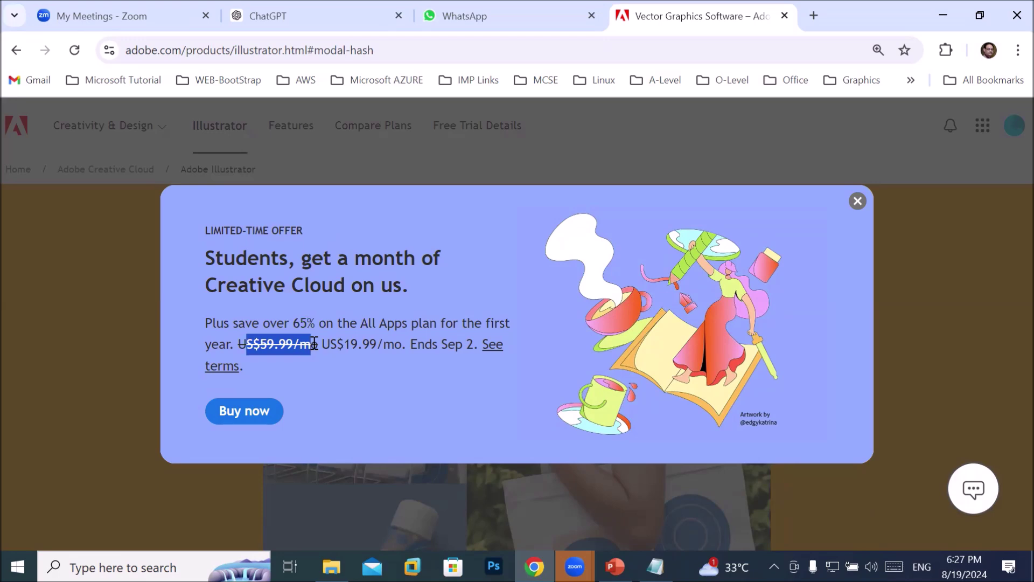
drag(330, 344, 395, 345)
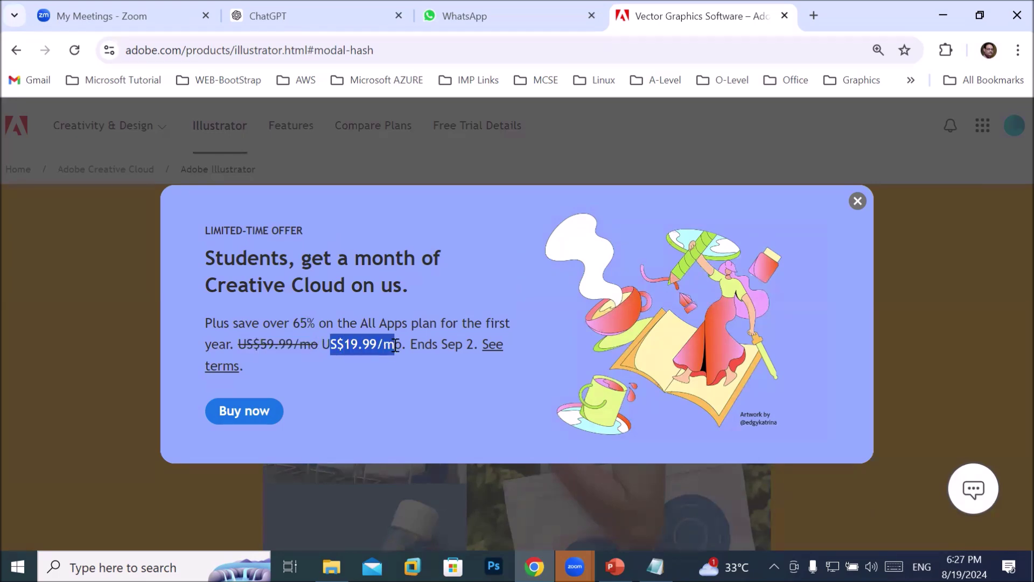
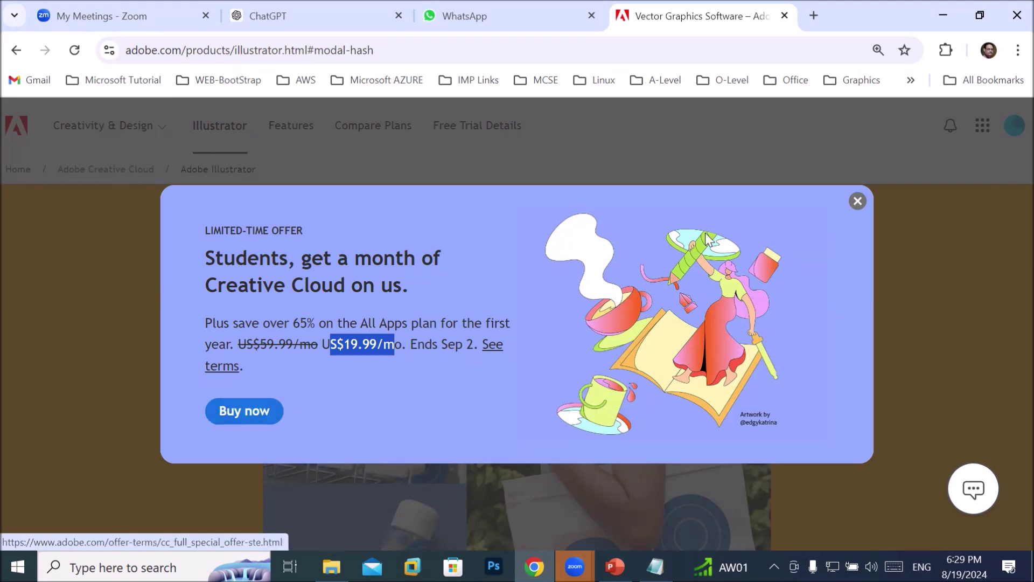
Close the limited-time student offer pop-up covering the Illustrator product page
click(856, 202)
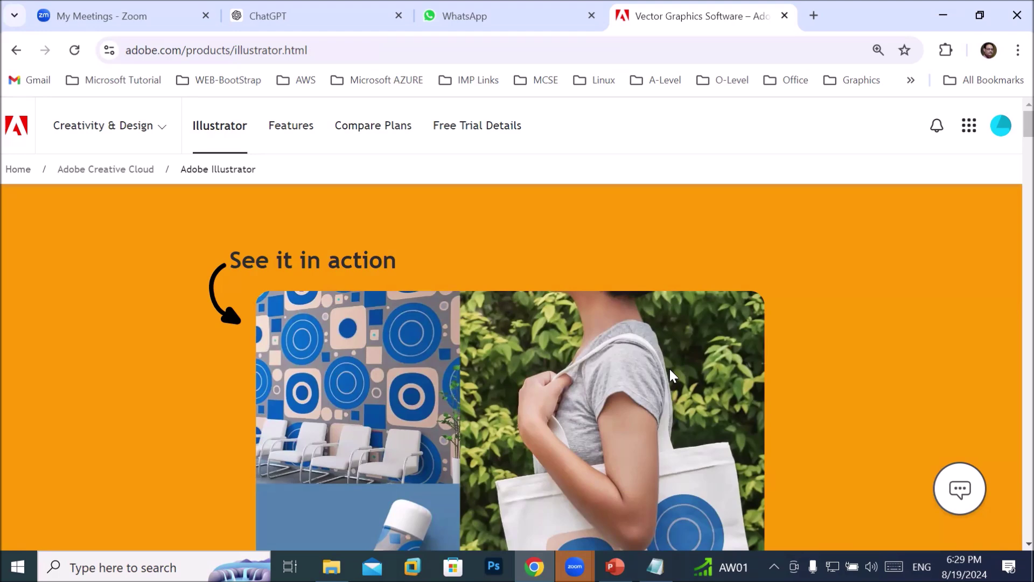
Scroll through the 'See it in action' collage down to 'Create at the speed of now.'
scroll(580, 333, down, 2)
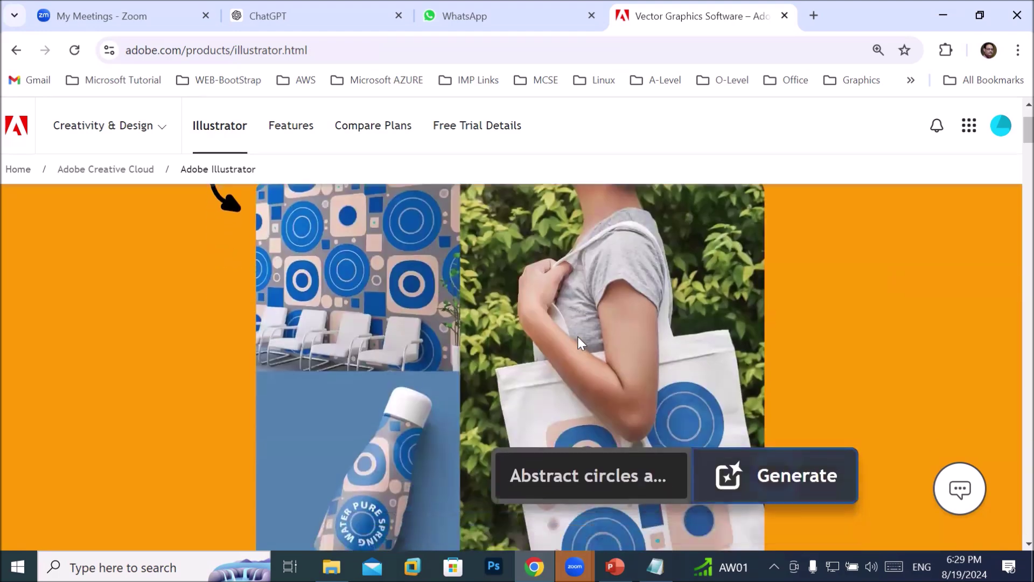
scroll(578, 337, down, 2)
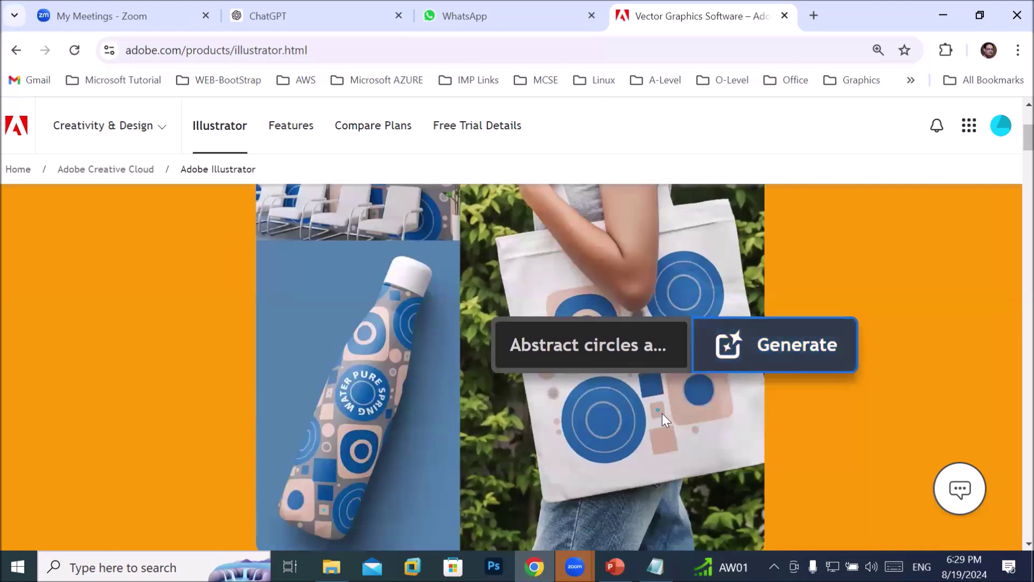
scroll(664, 415, up, 4)
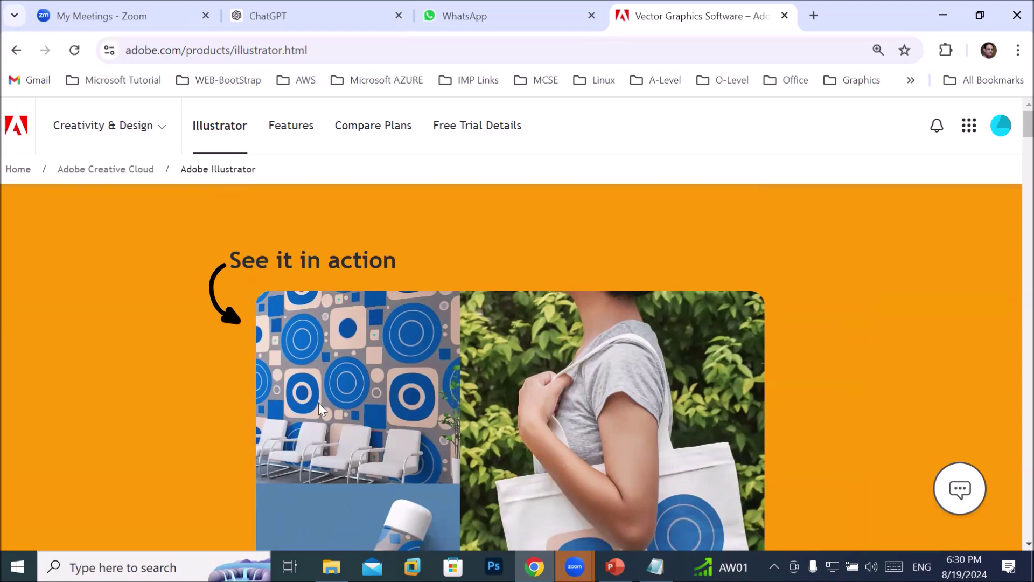
scroll(370, 318, down, 4)
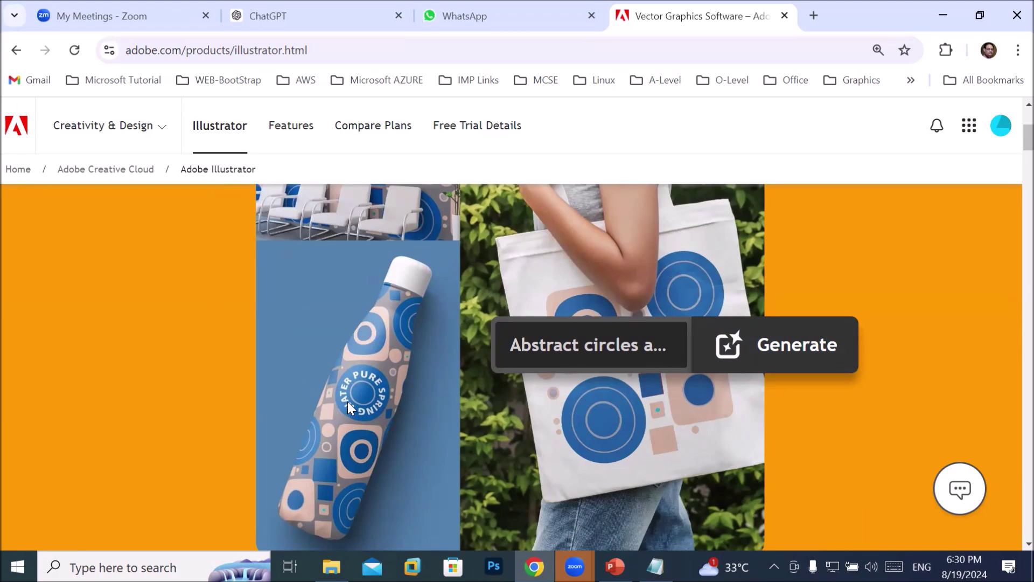
scroll(351, 403, down, 5)
scroll(354, 403, down, 3)
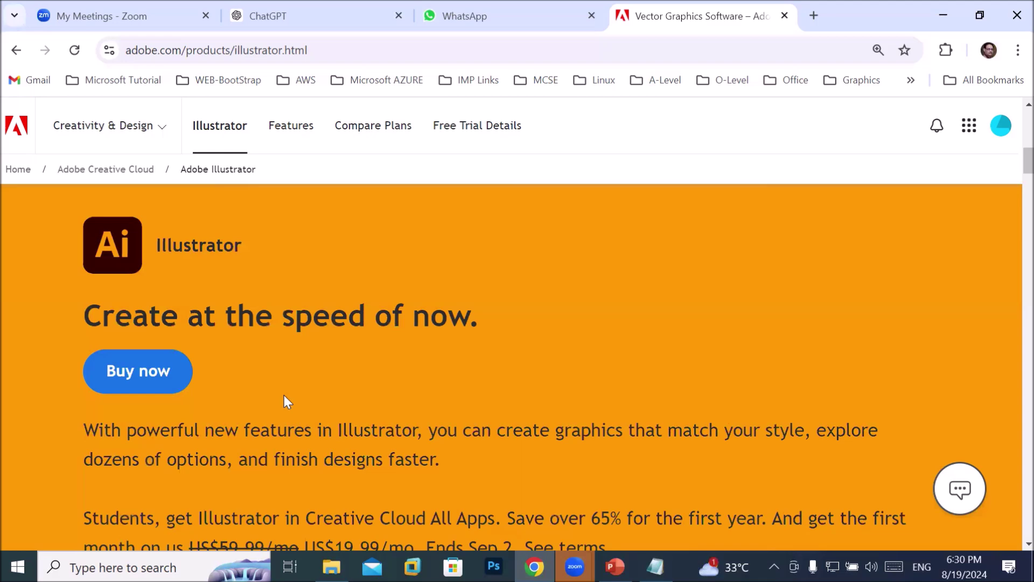
Highlight the phrases about matching your style and finishing designs faster, then scroll to custom logos
scroll(283, 395, down, 3)
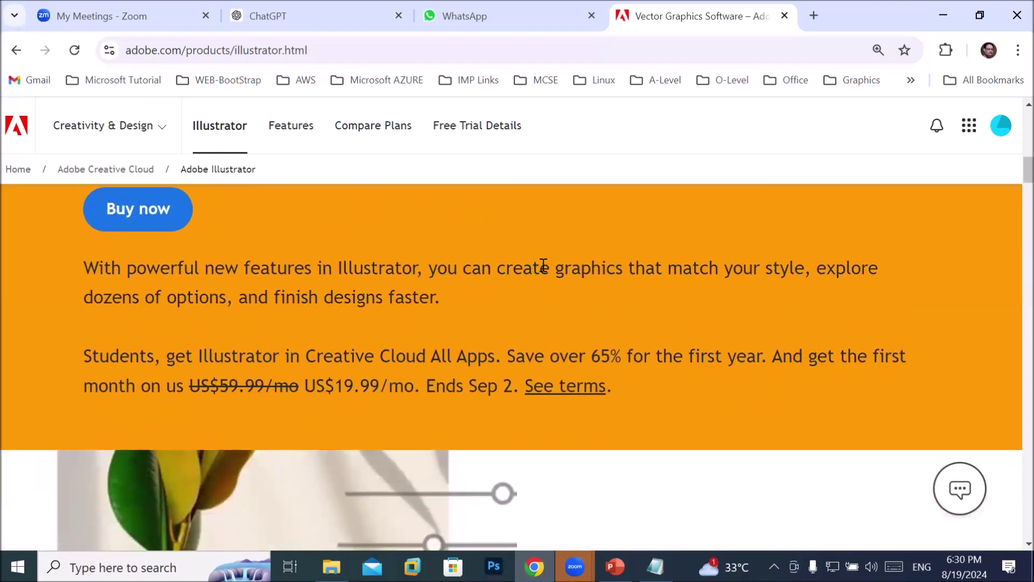
drag(544, 265, 815, 265)
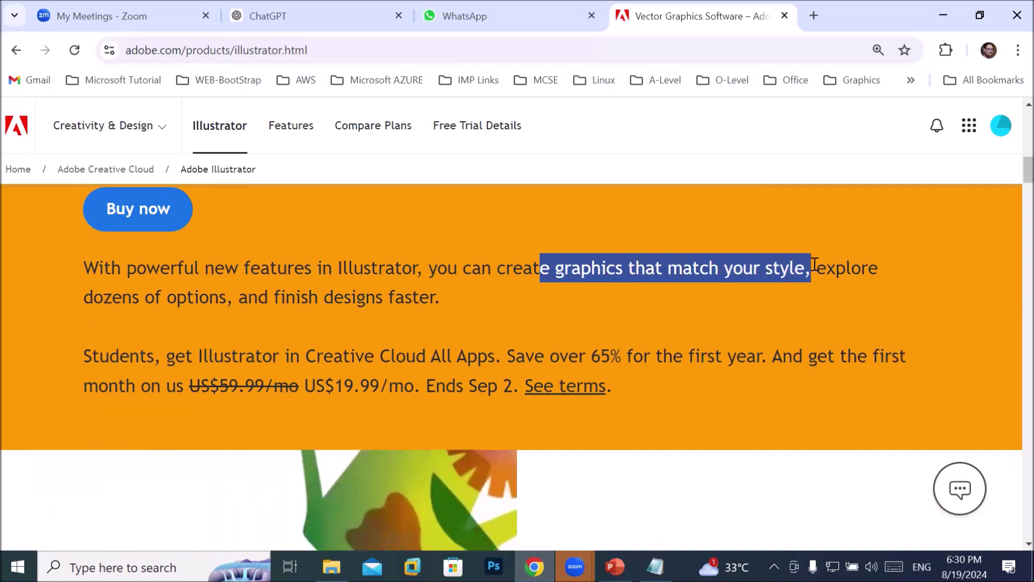
drag(237, 297, 466, 306)
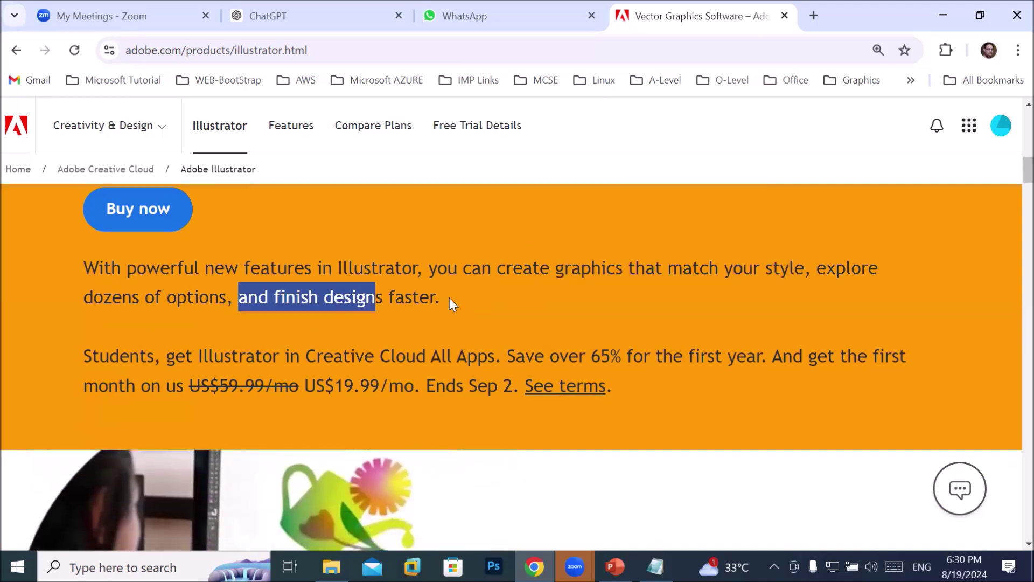
scroll(466, 300, down, 2)
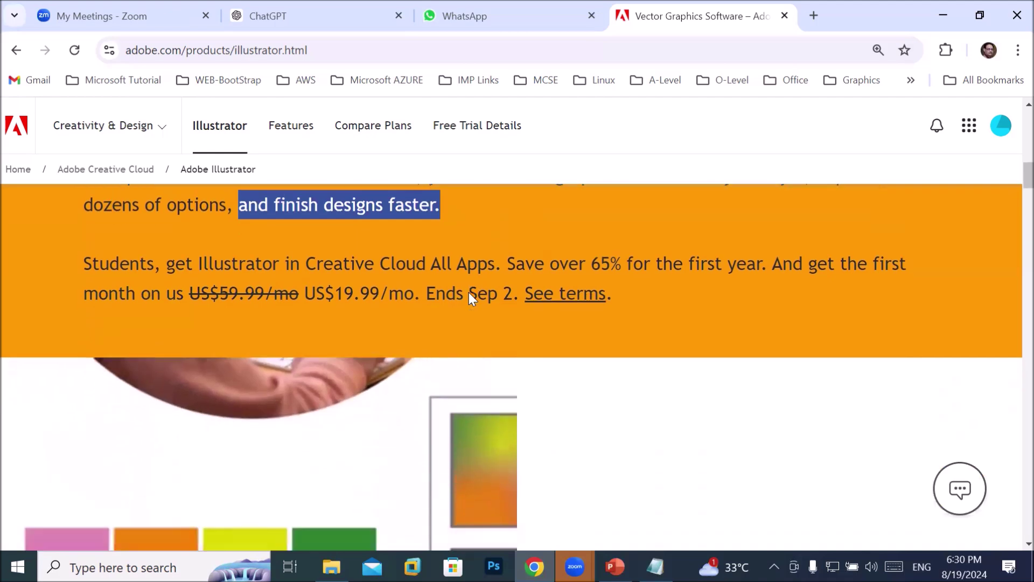
scroll(469, 292, down, 3)
scroll(469, 292, down, 1)
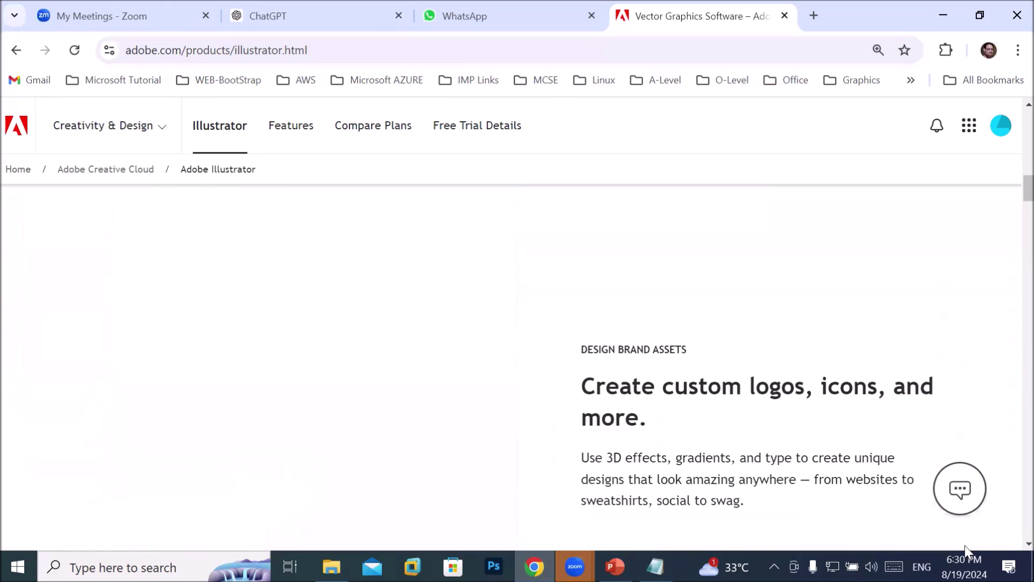
Highlight 'logos, icons' in the heading and the 3D effects, gradients and swag phrases
drag(749, 387, 860, 372)
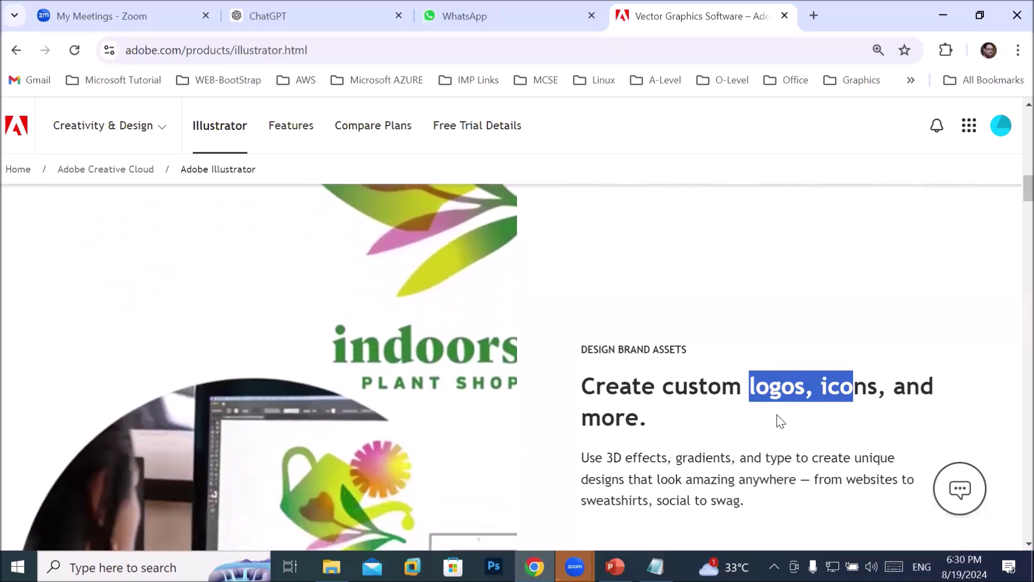
drag(624, 460, 581, 458)
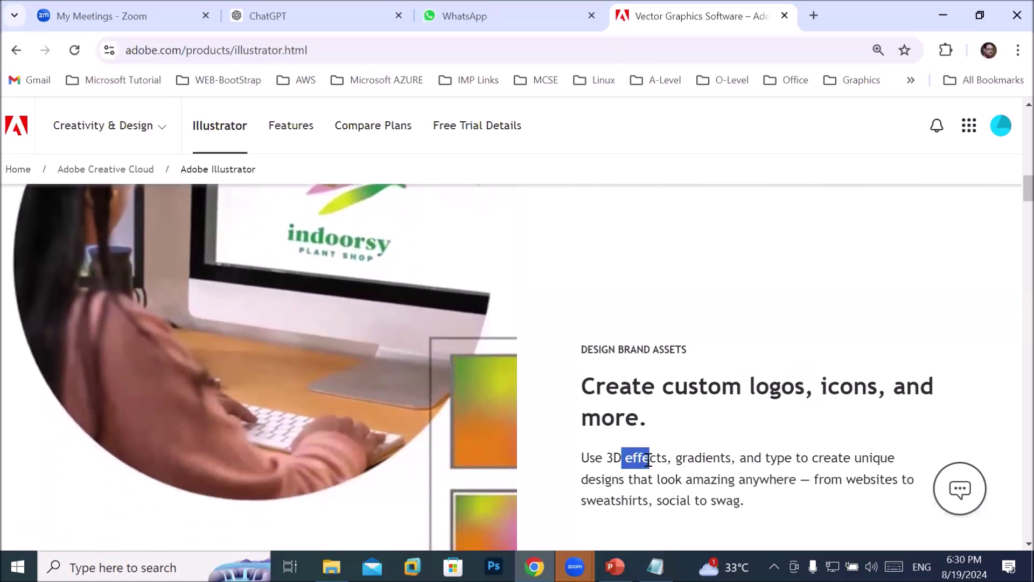
mouse_move(624, 458)
mouse_down()
mouse_move(654, 483)
mouse_move(631, 479)
mouse_move(707, 500)
mouse_move(735, 473)
mouse_up()
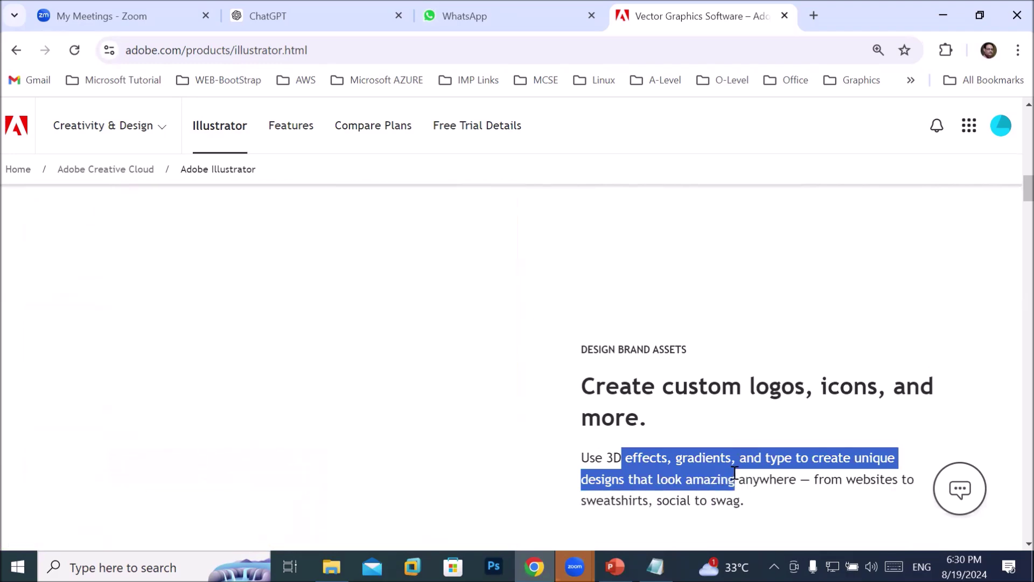
drag(586, 500, 748, 506)
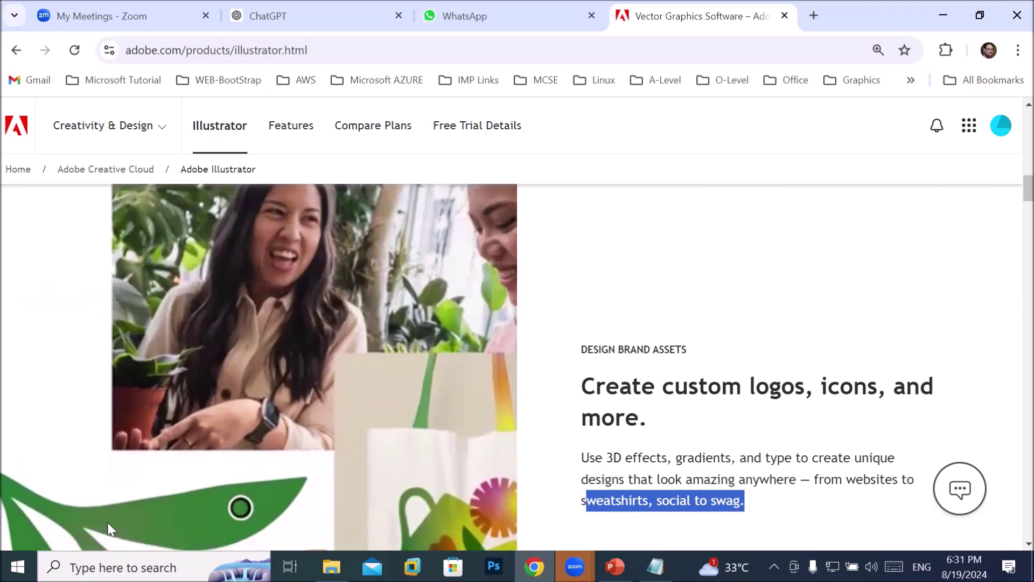
Scroll down past the logos showcase to the 'Draw vector graphics' section
scroll(225, 537, down, 1)
scroll(259, 491, down, 2)
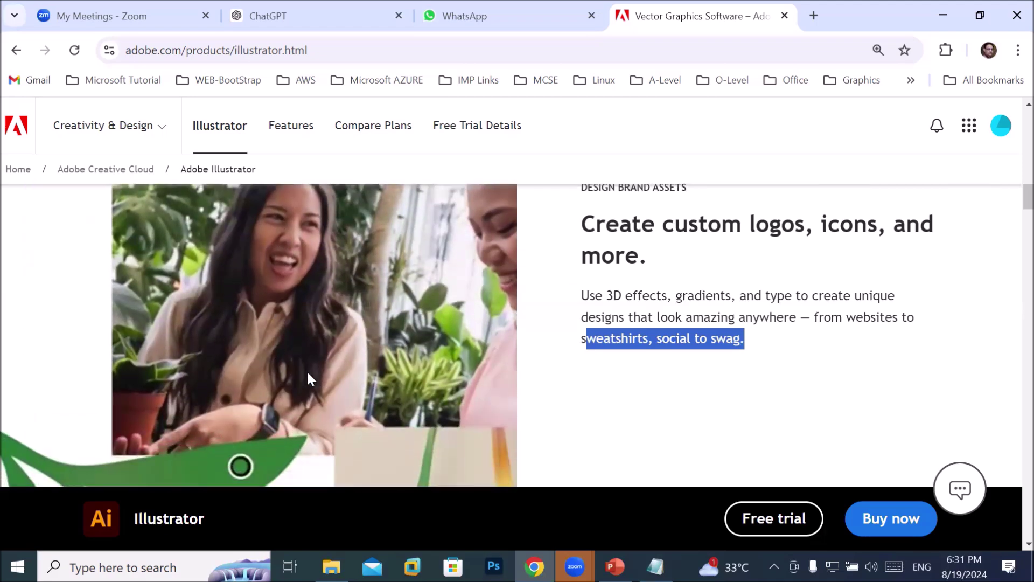
scroll(321, 362, down, 1)
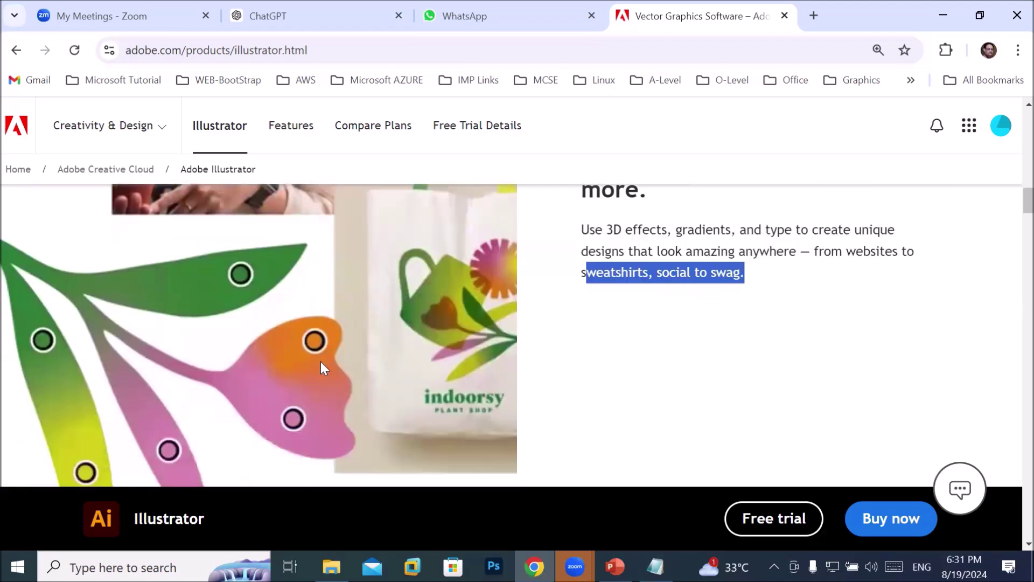
scroll(321, 359, down, 3)
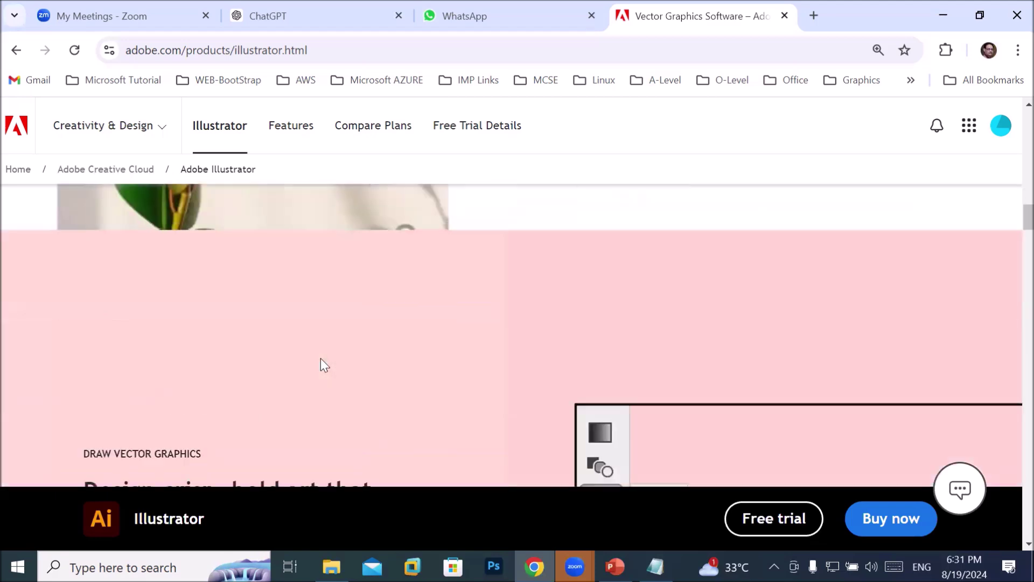
Highlight 'crisp, bold art', 'works at any size' and the lines, shapes and color text
scroll(321, 358, down, 2)
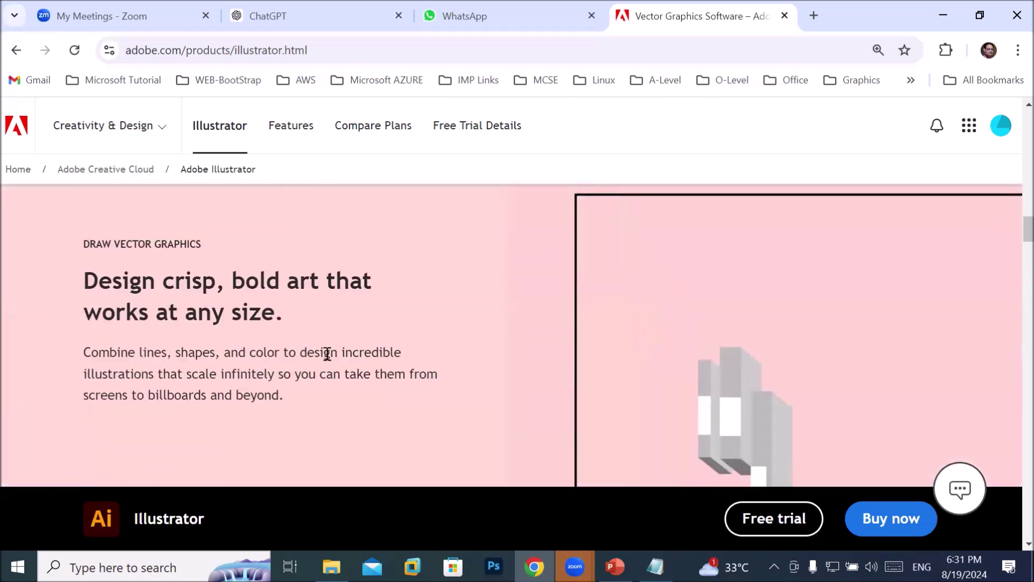
scroll(327, 354, down, 1)
scroll(325, 354, up, 1)
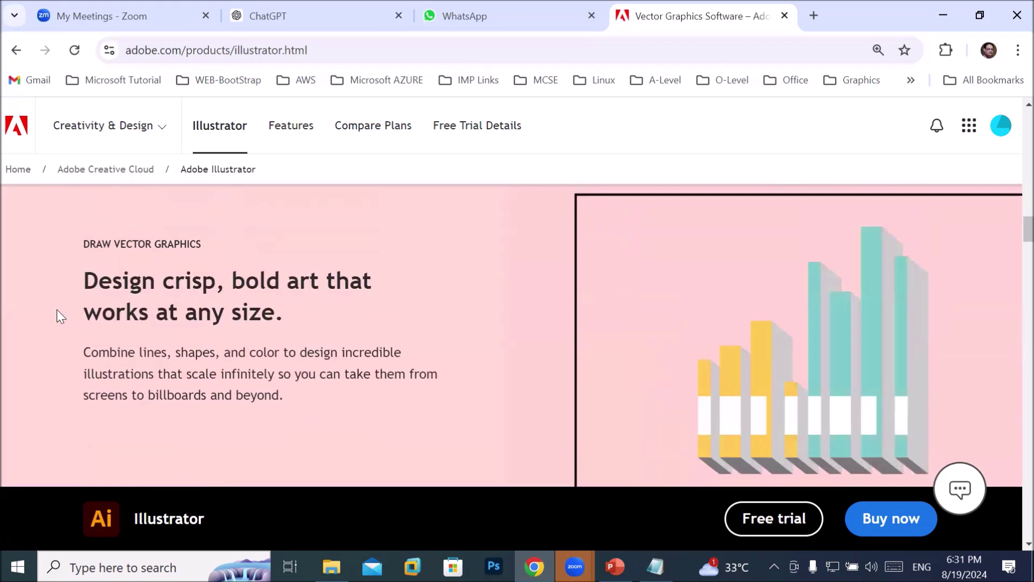
drag(156, 286, 319, 286)
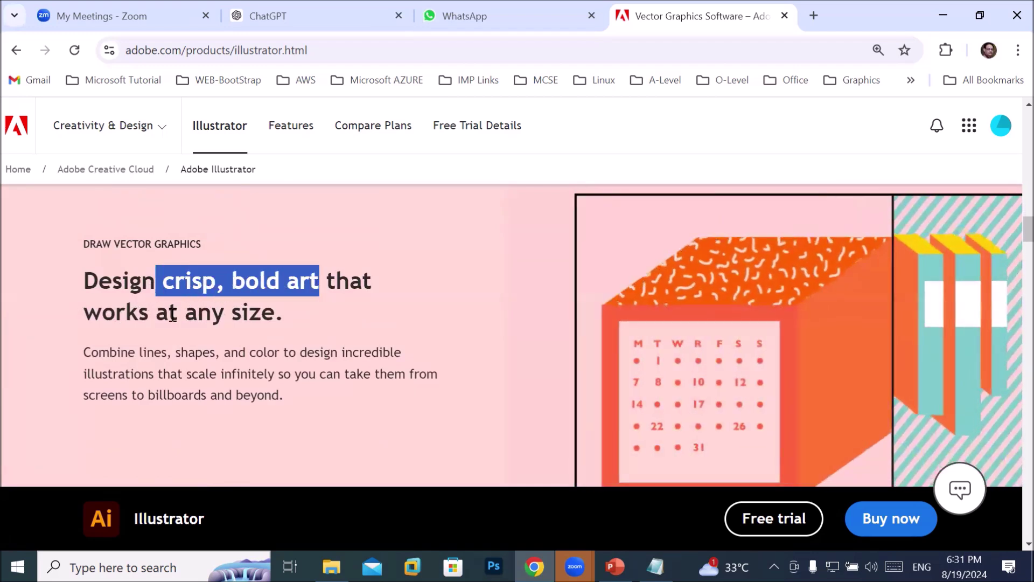
drag(127, 315, 274, 314)
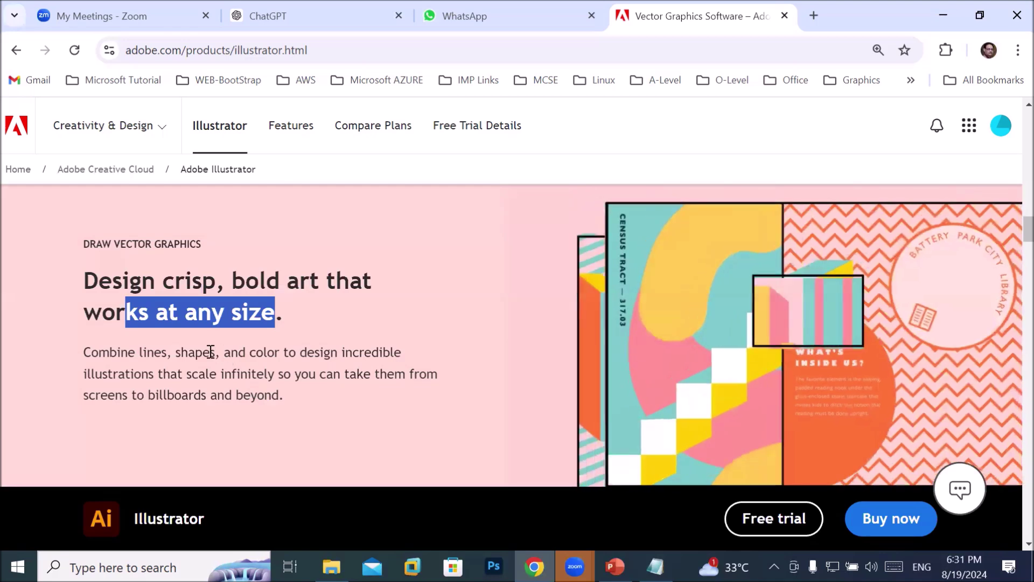
drag(129, 351, 274, 347)
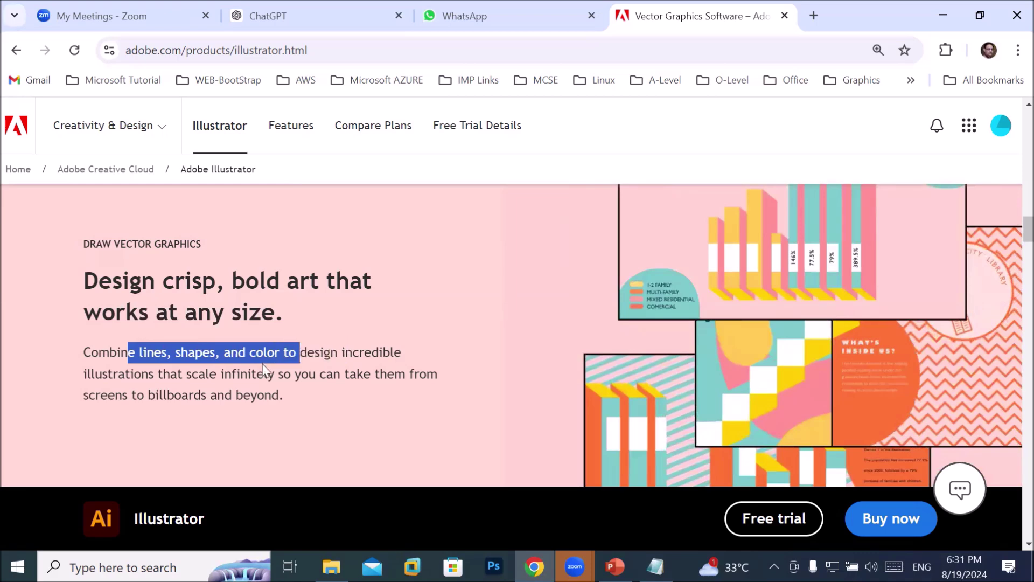
drag(273, 348, 237, 371)
Highlight the scaling-infinitely and 'billboards and beyond' phrases, then scroll to the next section
click(233, 373)
drag(172, 371, 403, 373)
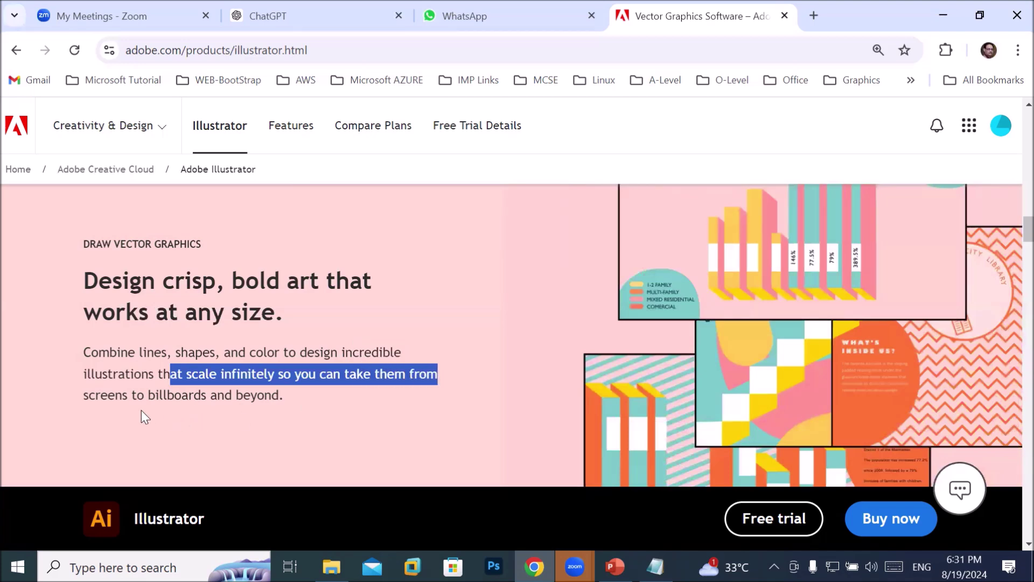
drag(143, 398, 284, 391)
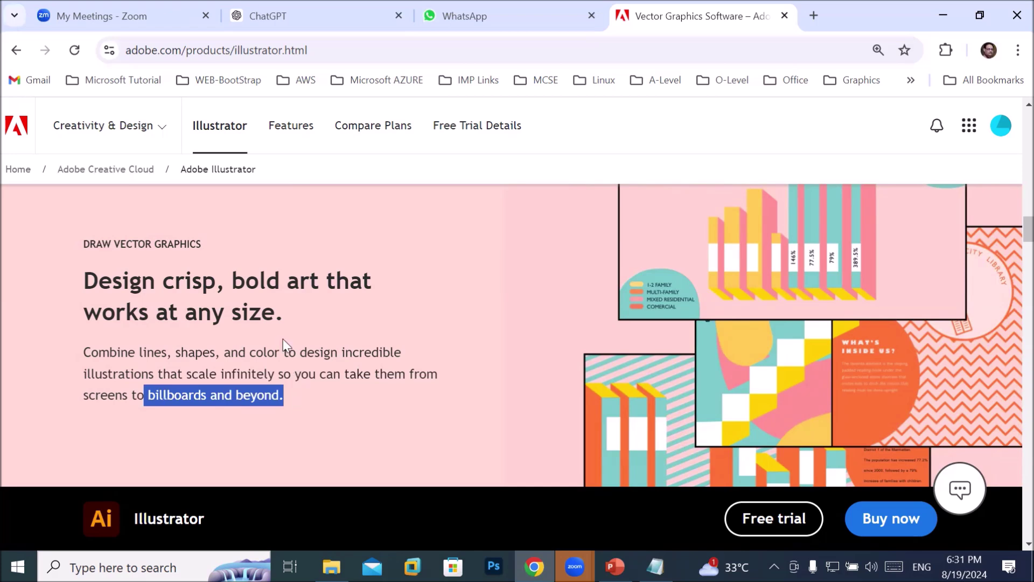
scroll(286, 318, up, 3)
scroll(287, 309, down, 5)
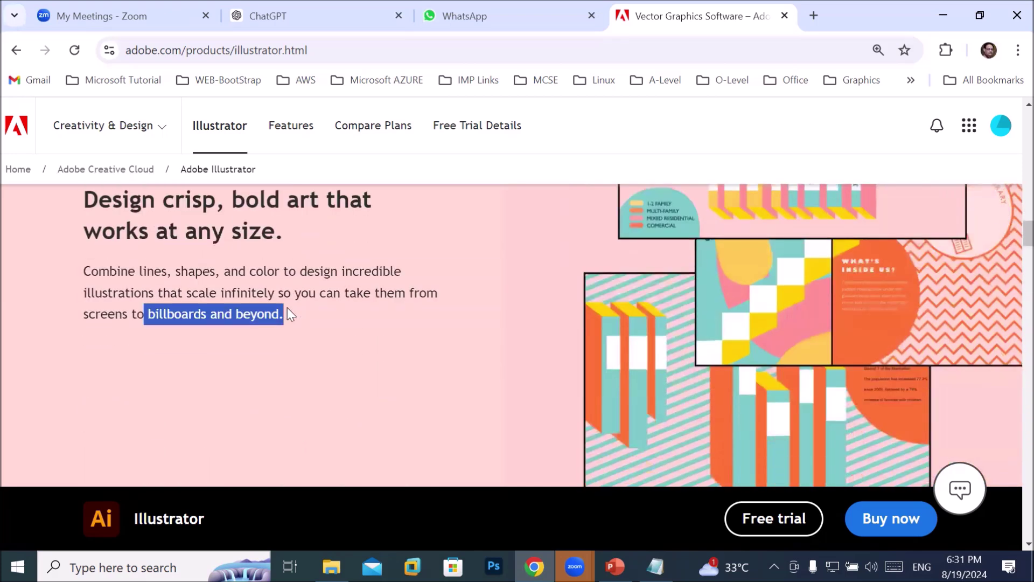
scroll(287, 314, down, 3)
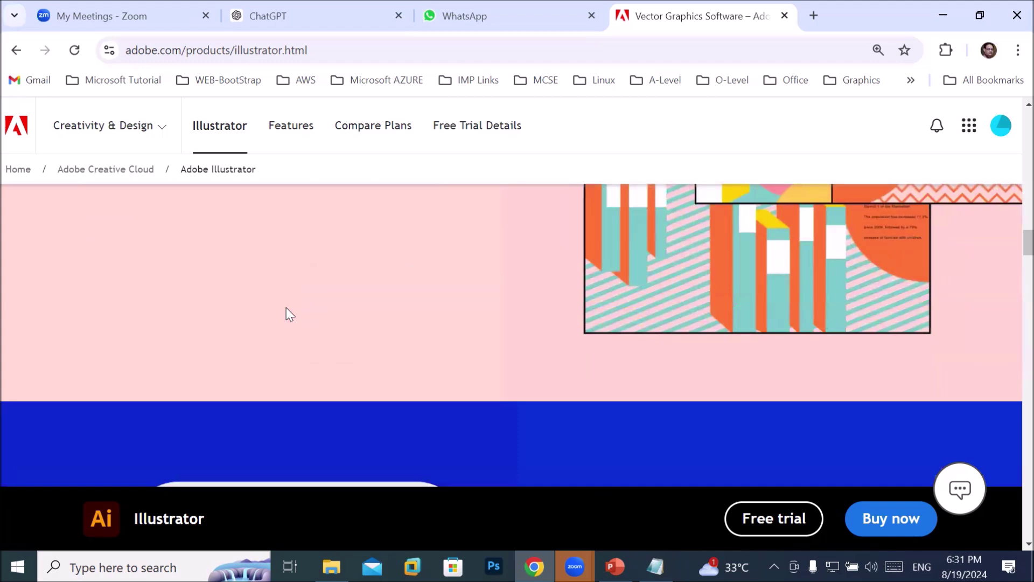
scroll(287, 307, down, 3)
scroll(286, 305, down, 3)
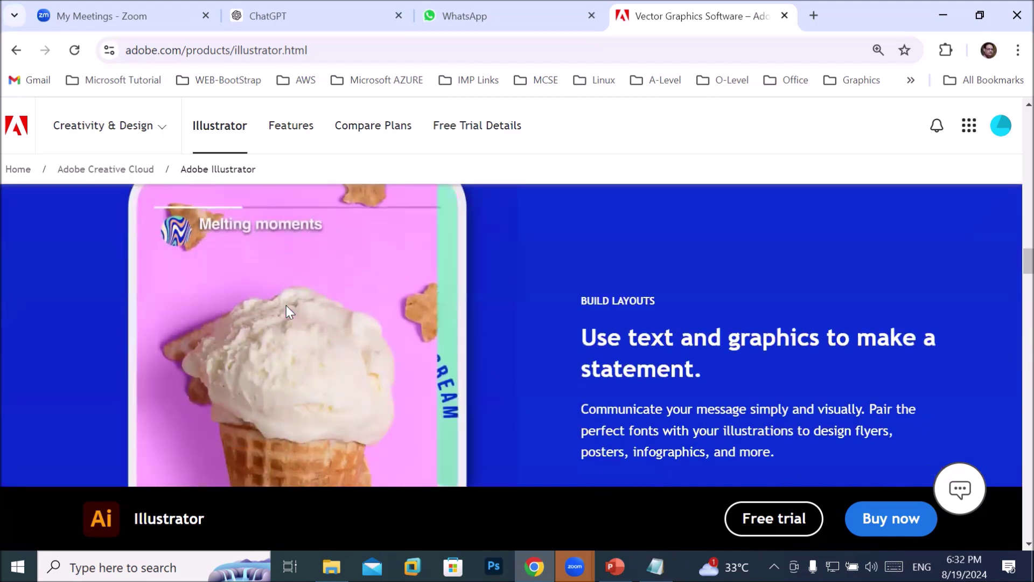
scroll(286, 304, down, 2)
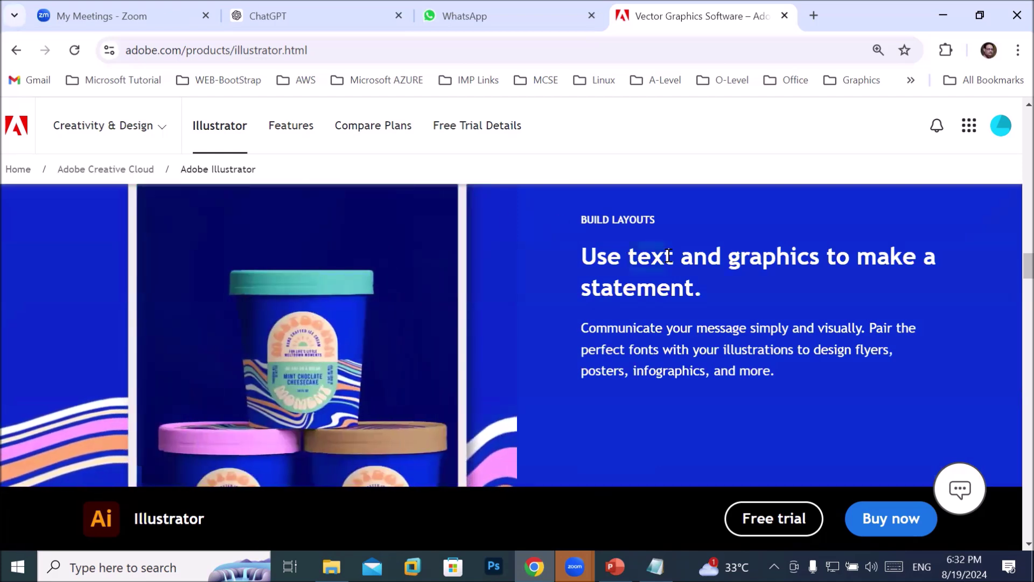
scroll(668, 289, down, 1)
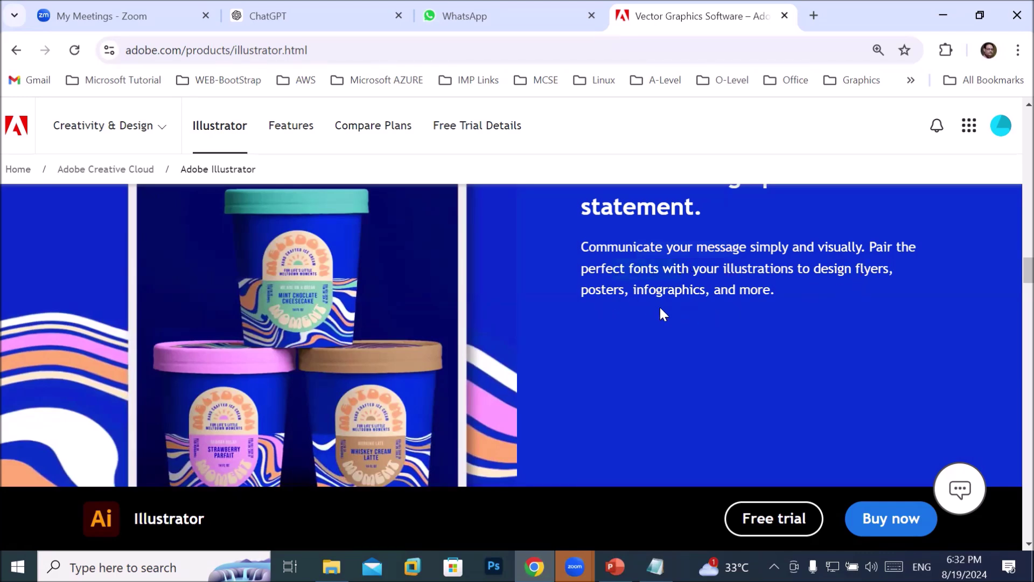
scroll(662, 314, down, 1)
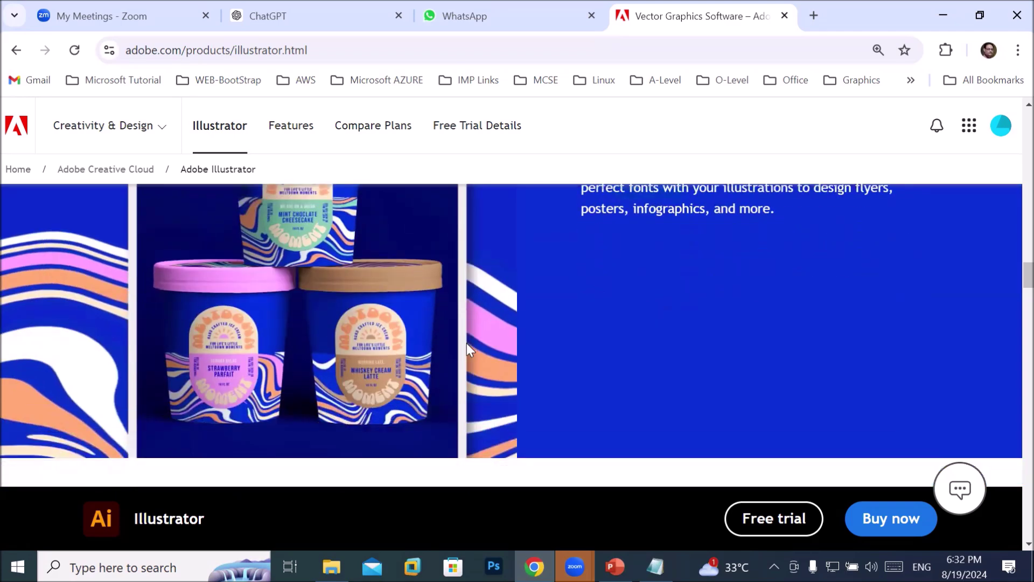
scroll(471, 340, down, 4)
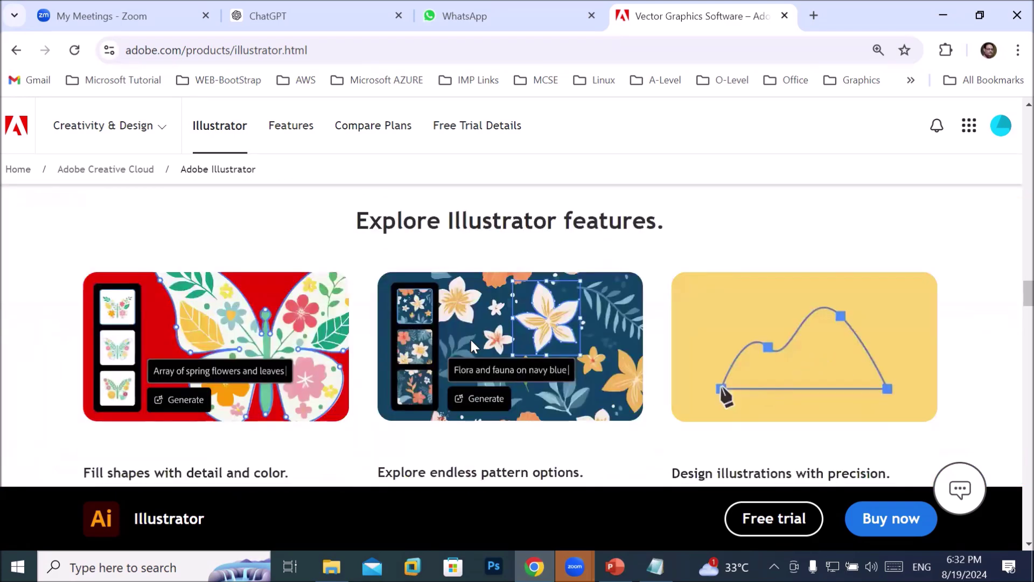
scroll(472, 346, down, 1)
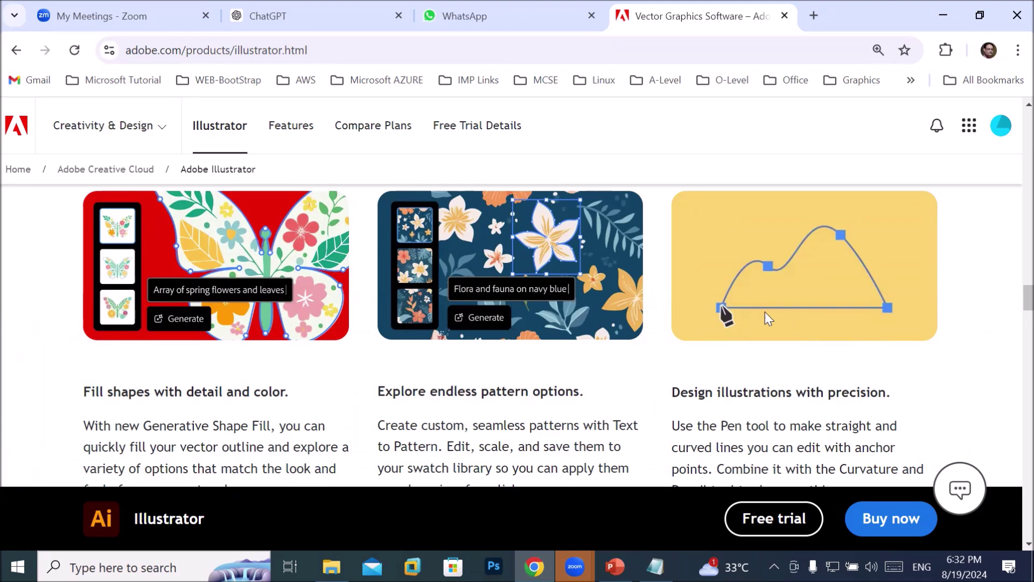
scroll(752, 315, down, 3)
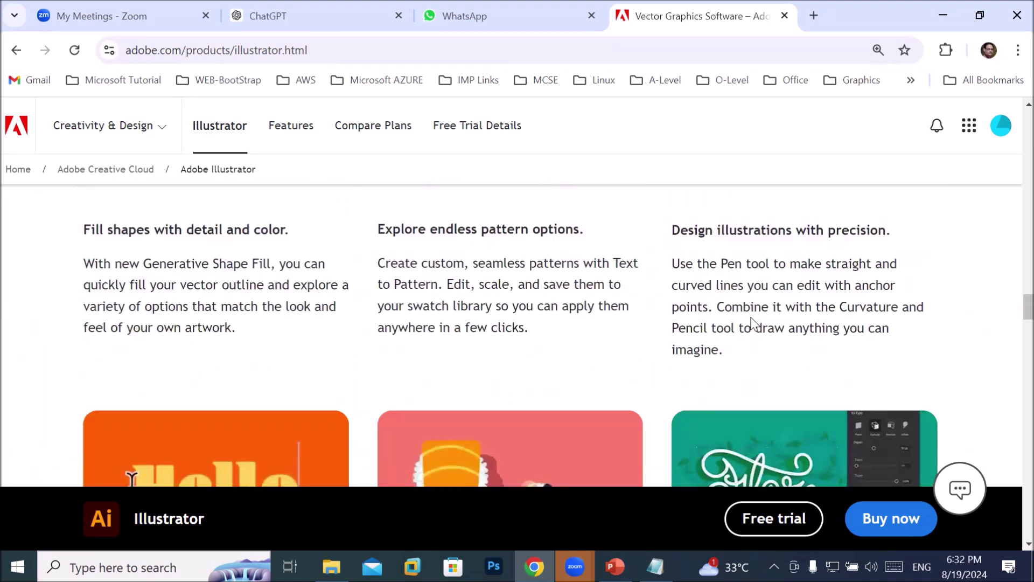
scroll(748, 319, down, 3)
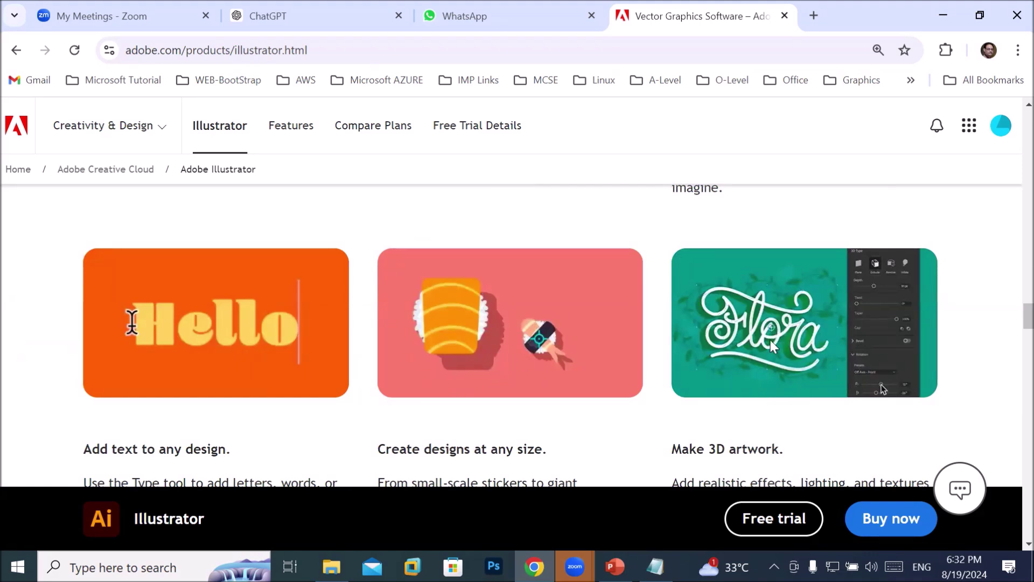
scroll(770, 345, down, 5)
scroll(770, 345, down, 2)
scroll(770, 345, down, 2)
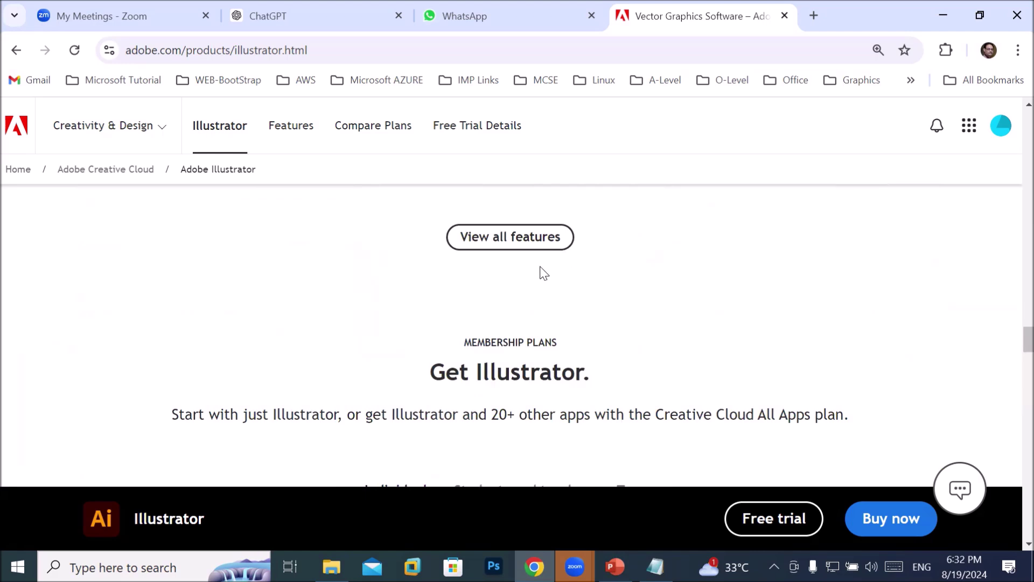
click(519, 247)
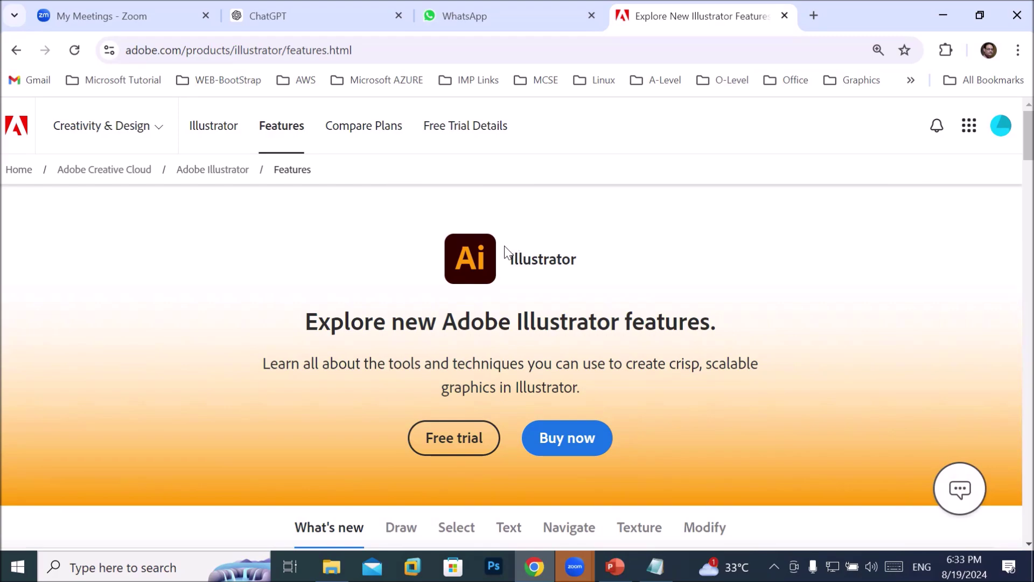
Scroll the new features page down to 'Explore the Illustrator User Guide' and open it
scroll(505, 246, down, 3)
scroll(501, 249, down, 3)
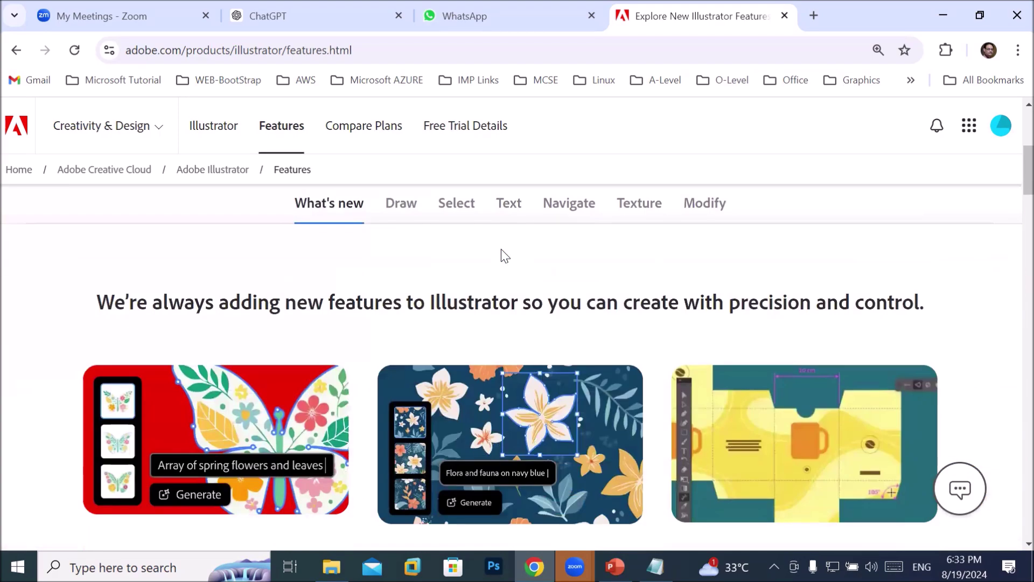
scroll(501, 249, down, 3)
scroll(501, 249, down, 3)
scroll(501, 249, down, 2)
scroll(501, 249, down, 3)
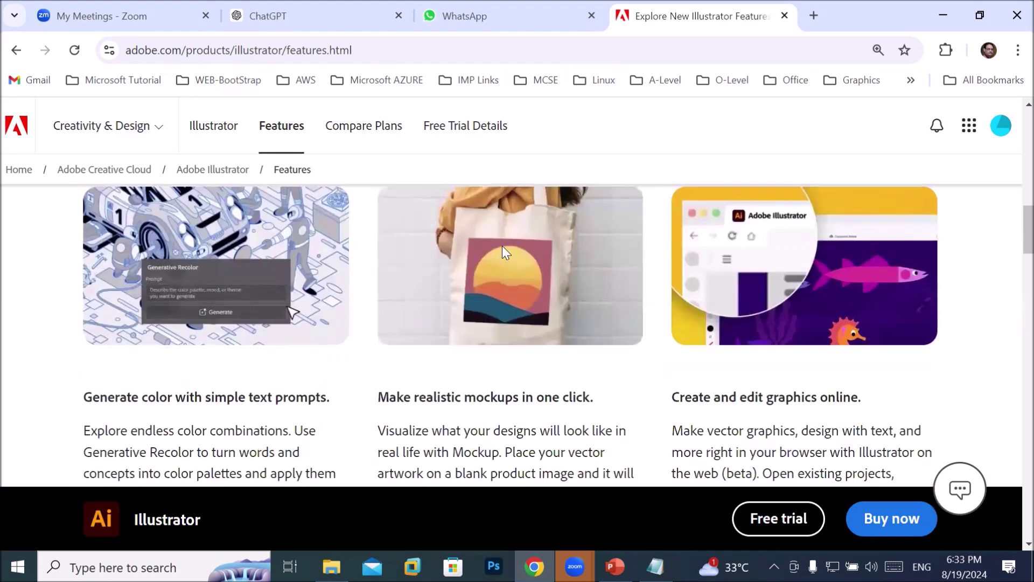
scroll(502, 246, down, 1)
scroll(502, 246, down, 3)
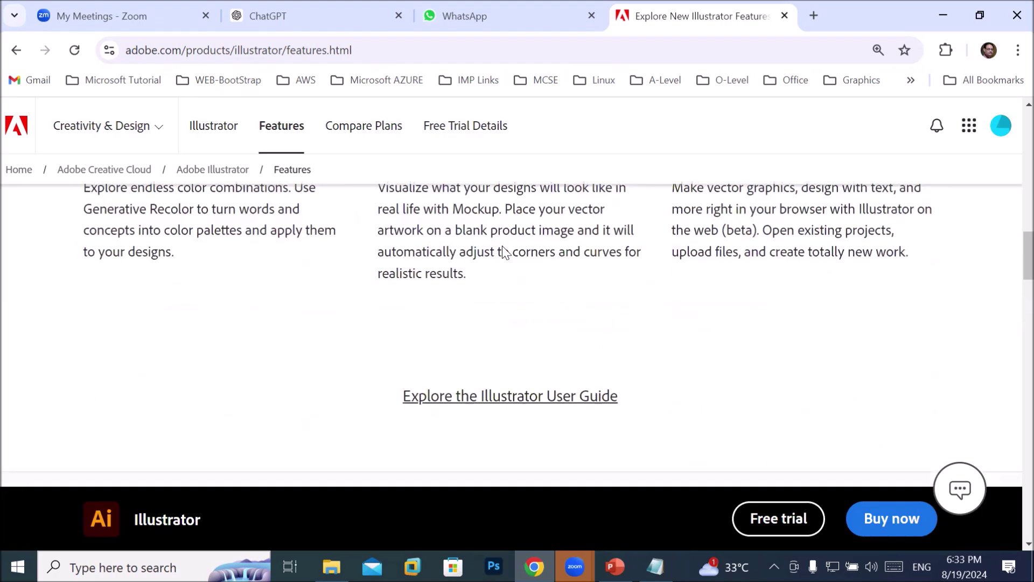
scroll(502, 246, down, 3)
scroll(502, 245, down, 2)
scroll(502, 245, up, 3)
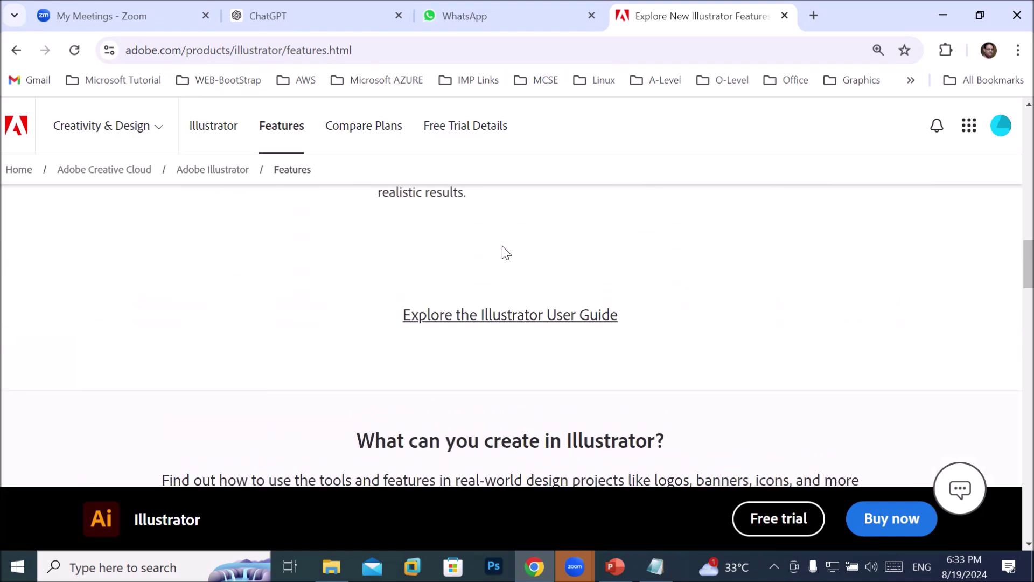
click(572, 324)
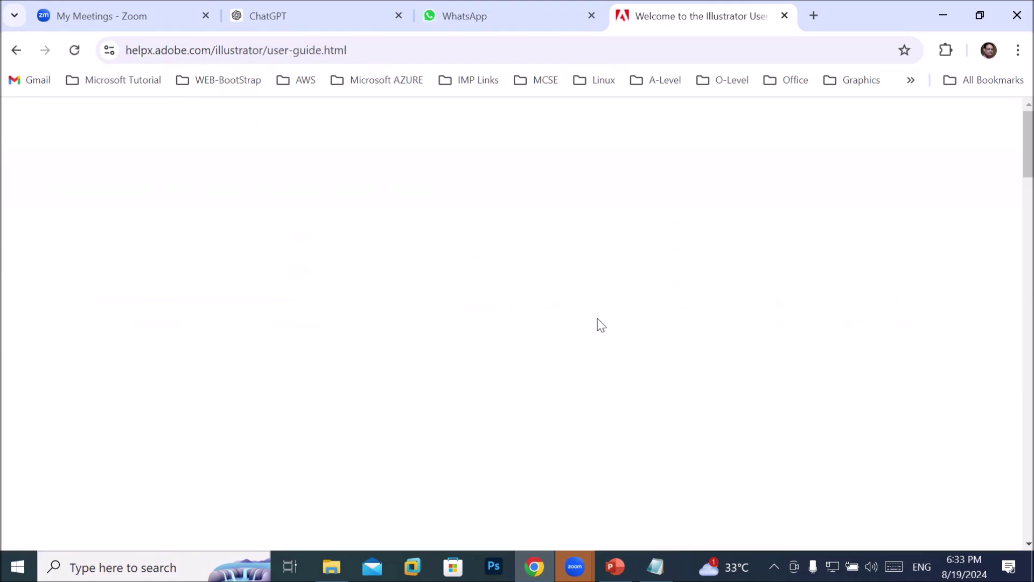
Highlight the User Guide's introduction and listed platforms, then scroll through the topics
scroll(596, 325, down, 2)
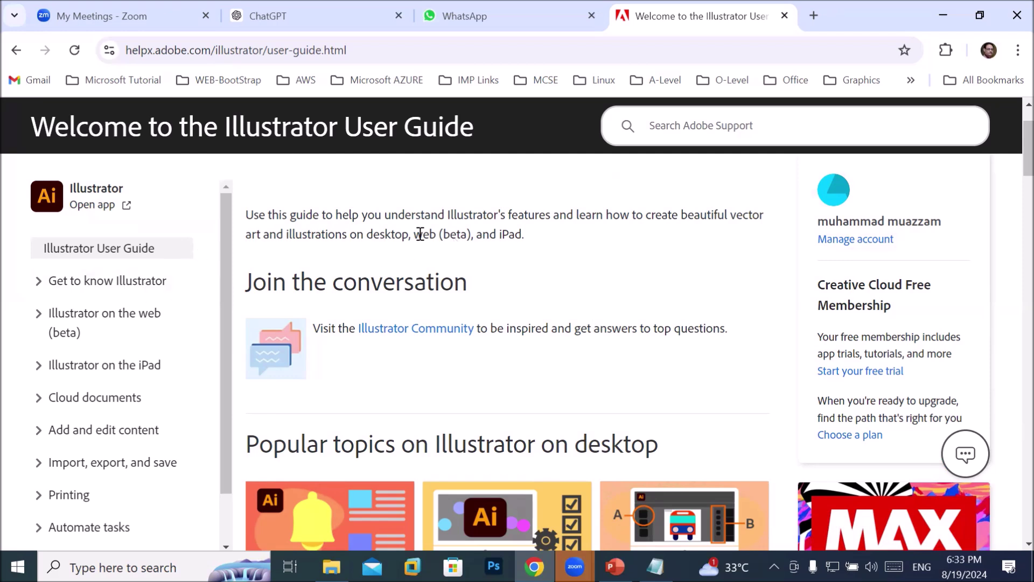
drag(337, 208, 628, 218)
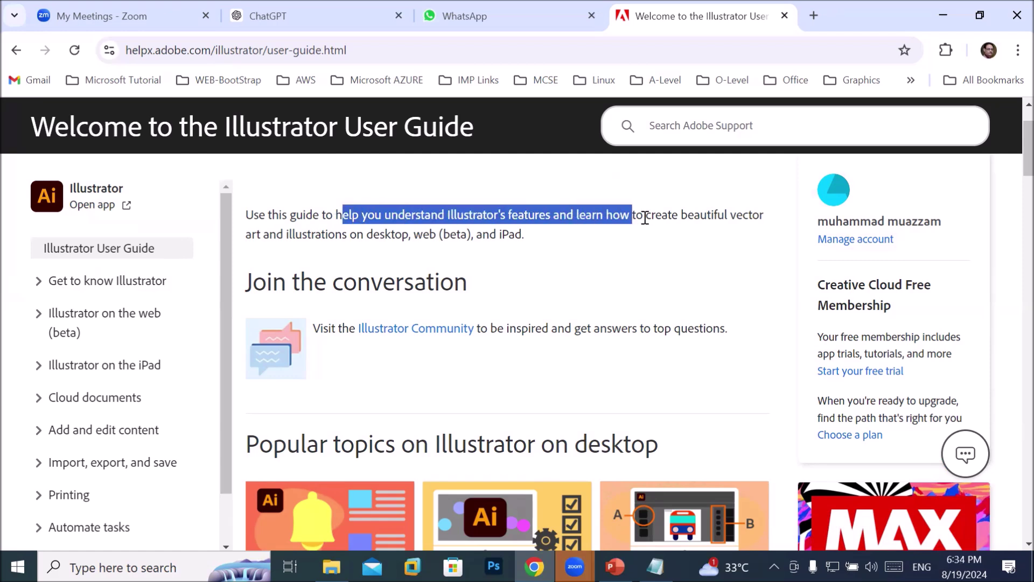
drag(628, 219, 736, 215)
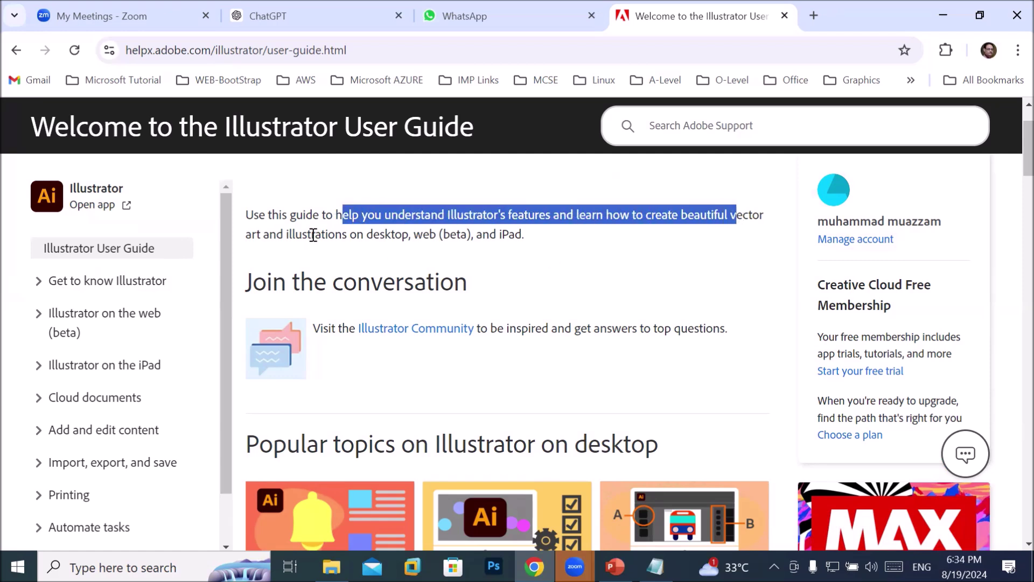
drag(326, 233, 510, 237)
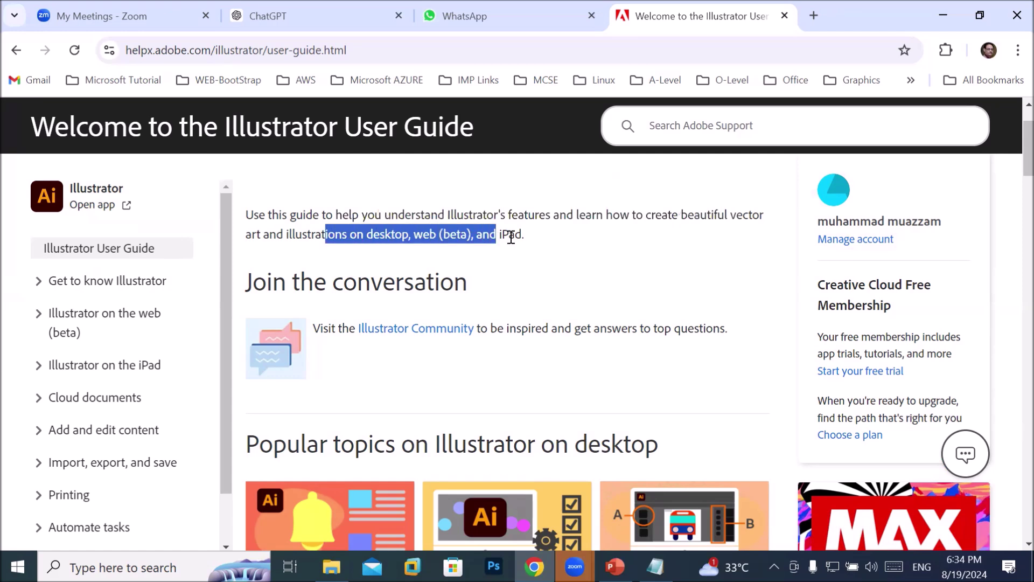
scroll(497, 257, down, 5)
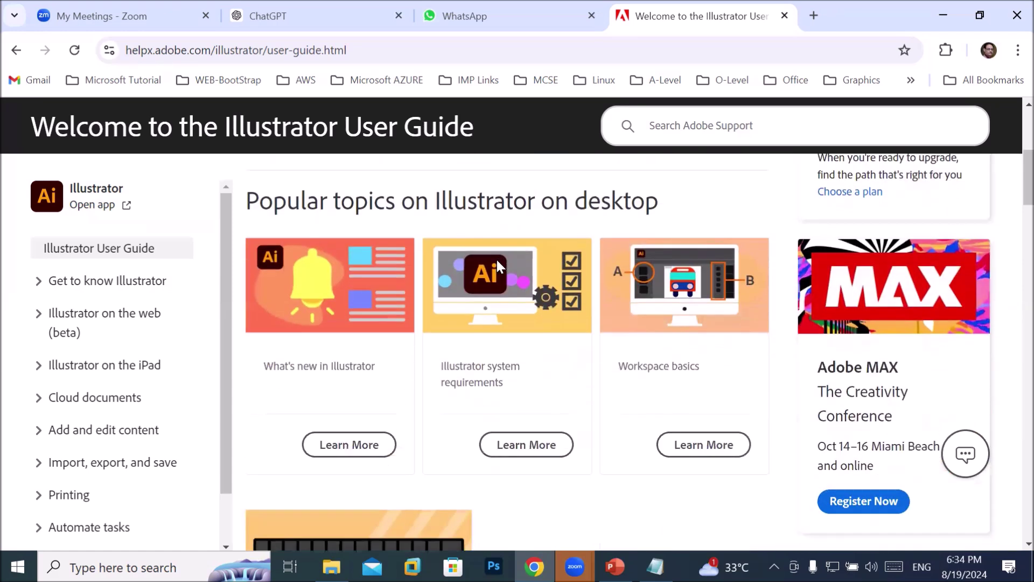
scroll(495, 264, down, 3)
scroll(495, 285, down, 2)
scroll(495, 285, down, 3)
scroll(492, 283, down, 3)
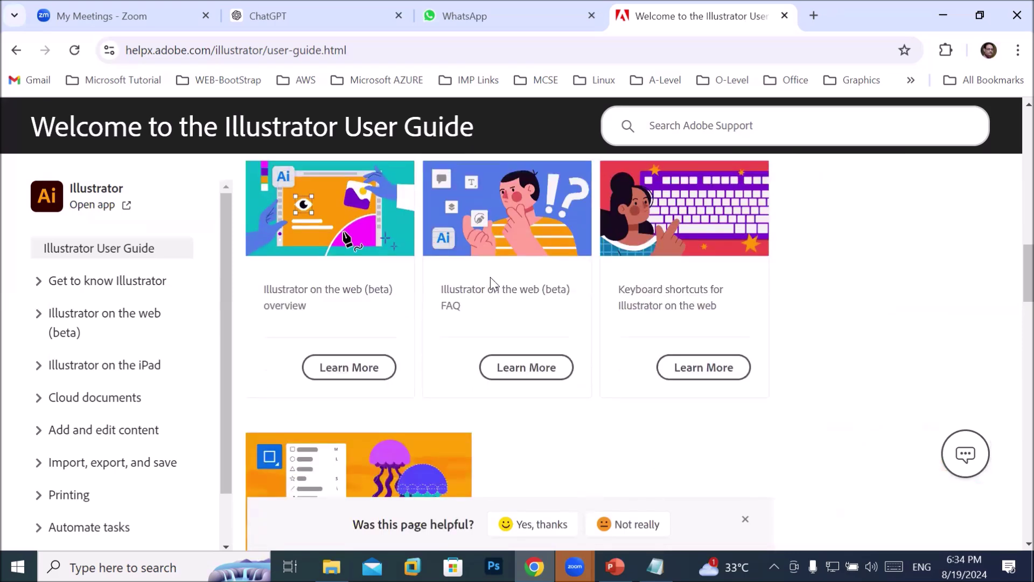
scroll(491, 277, down, 3)
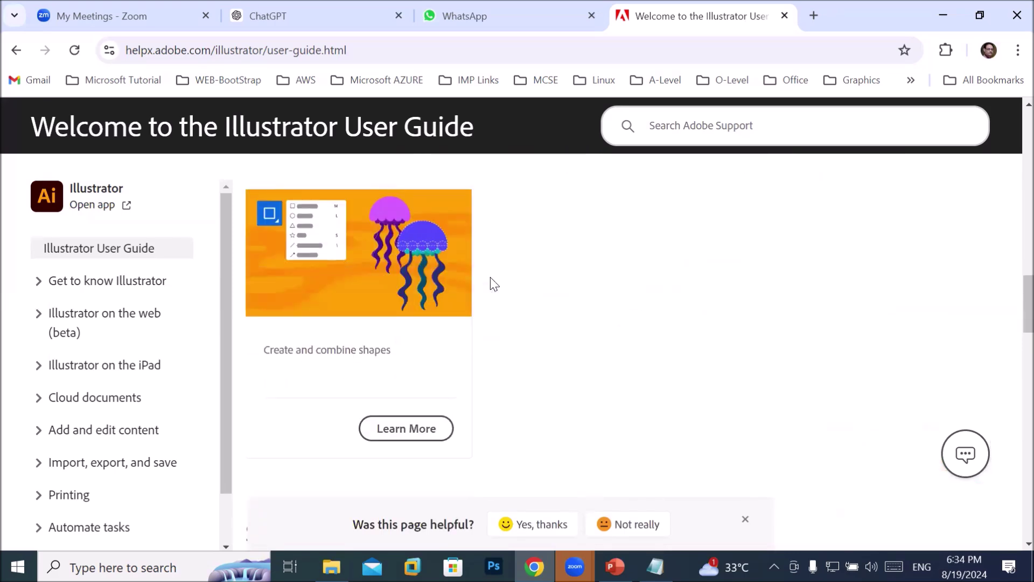
scroll(493, 280, down, 5)
scroll(493, 280, up, 2)
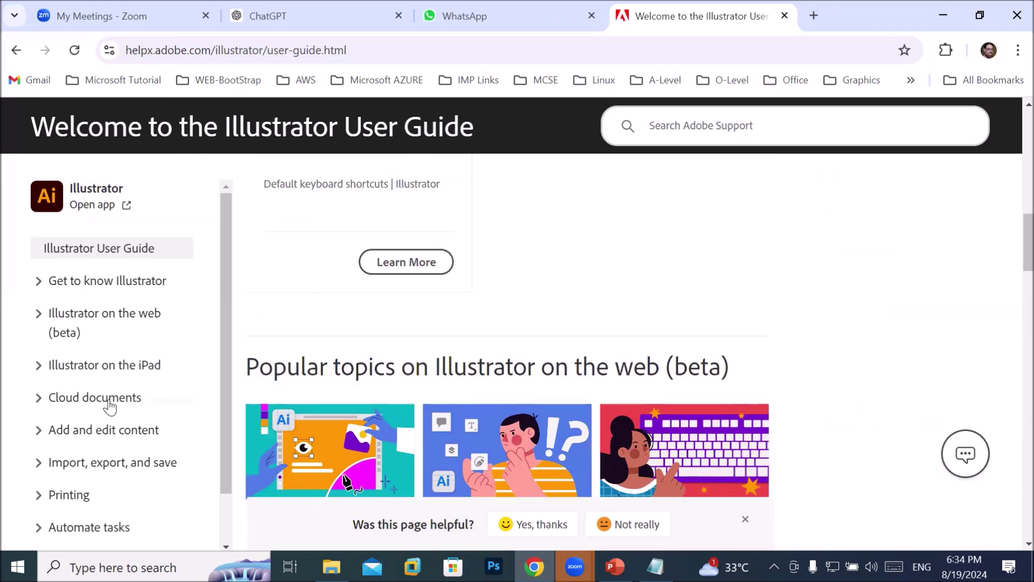
Expand Cloud documents > Basics and open 'Work with Illustrator cloud documents'
click(39, 398)
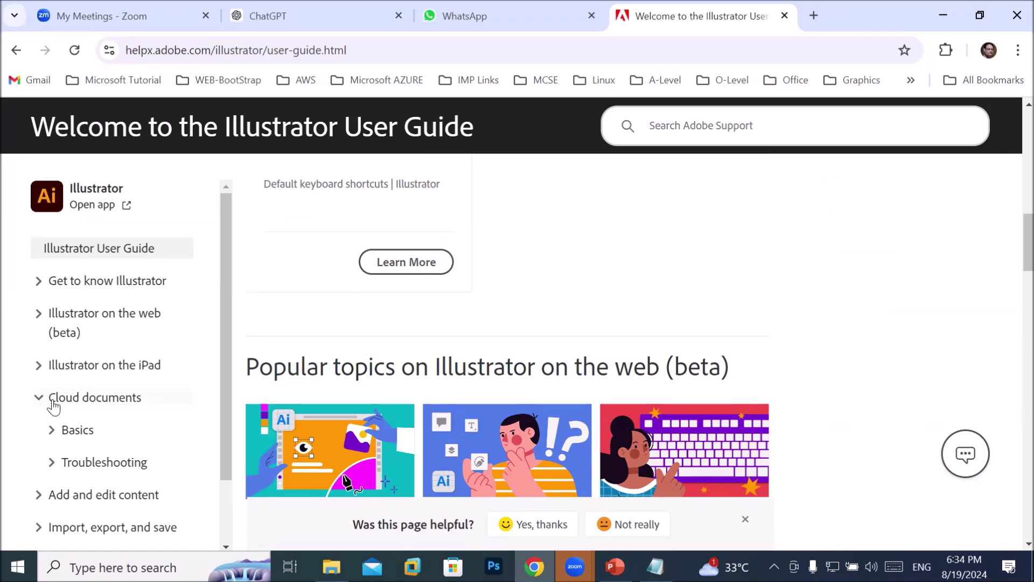
click(76, 434)
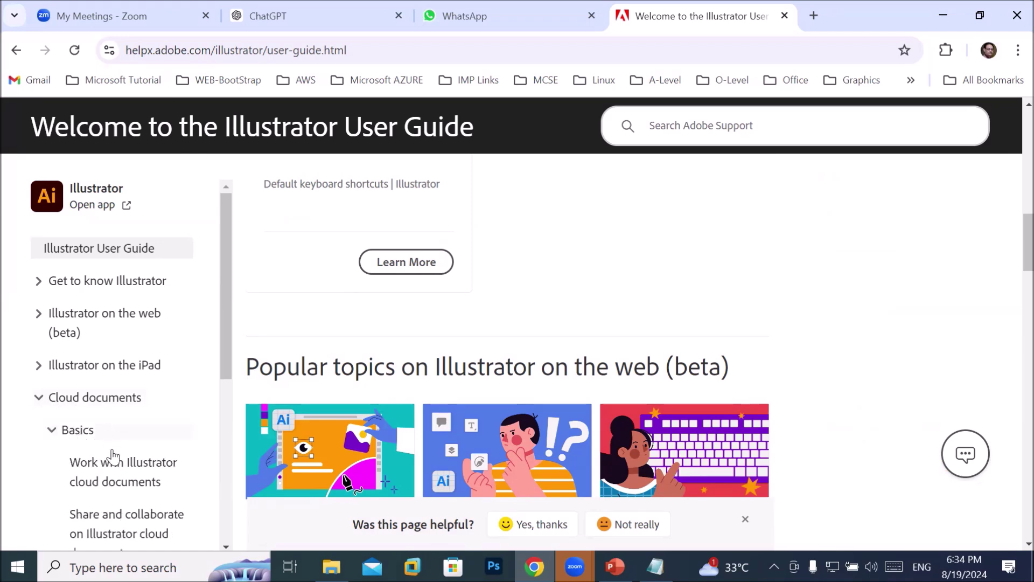
scroll(253, 455, down, 3)
scroll(167, 457, down, 3)
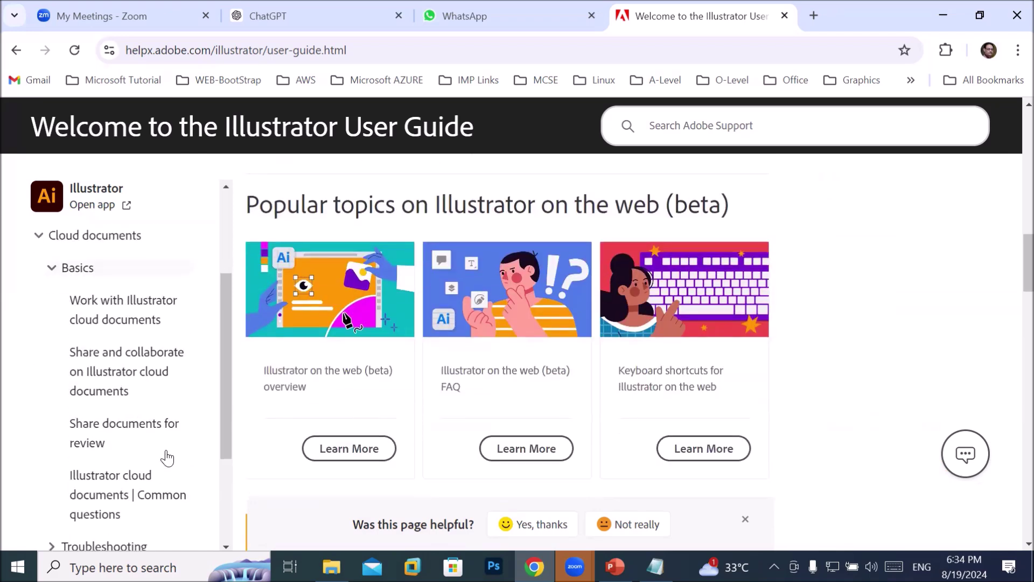
click(119, 316)
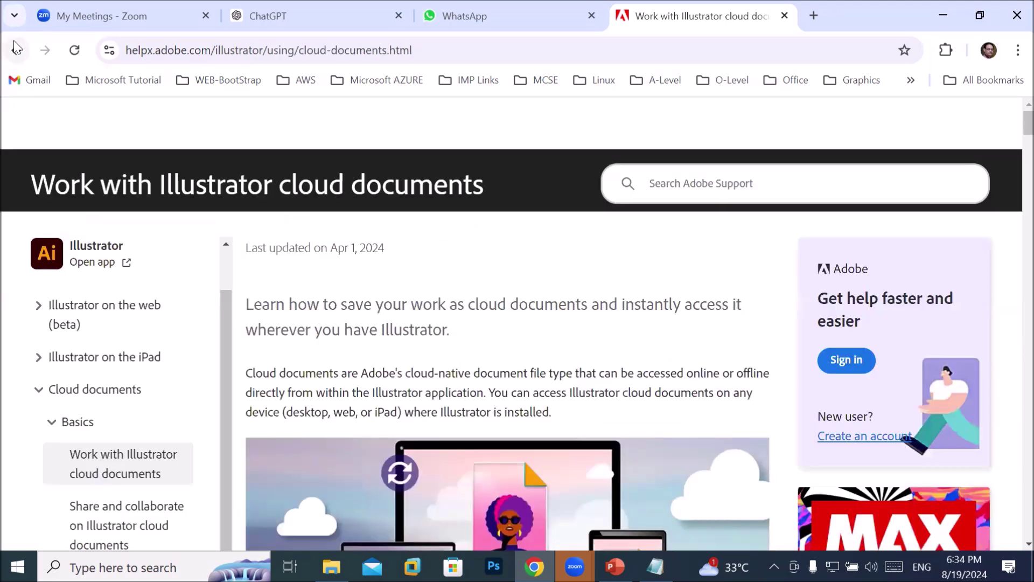
Expand 'Add and edit content' > 'Drawing and dimensioning' in the guide's sidebar
scroll(270, 286, down, 2)
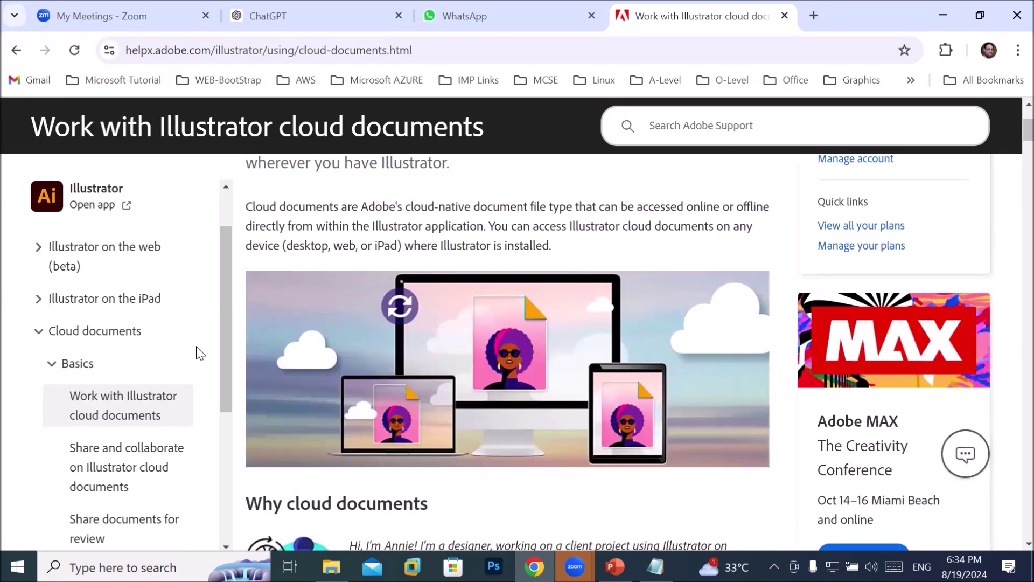
scroll(199, 347, down, 5)
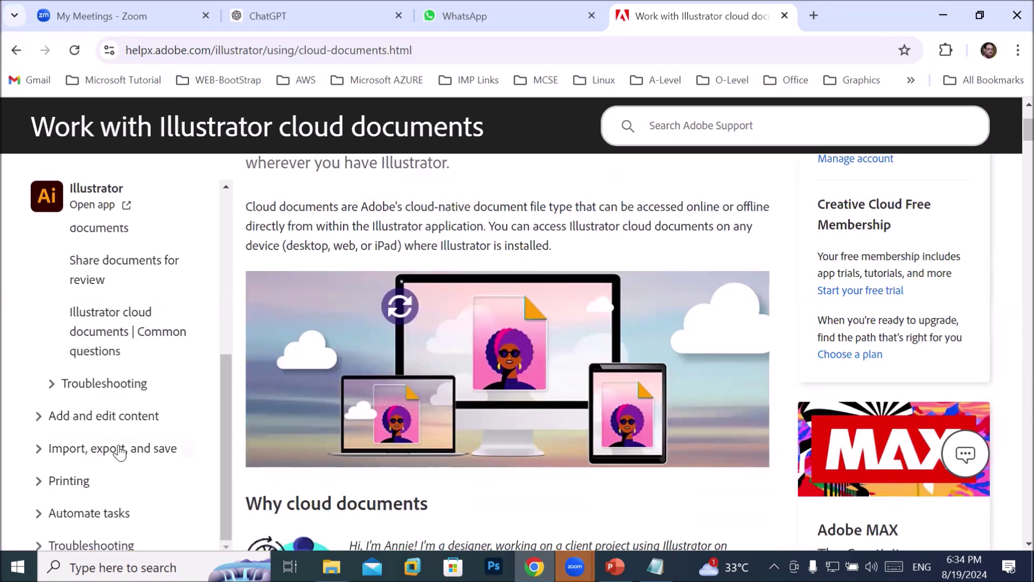
click(97, 420)
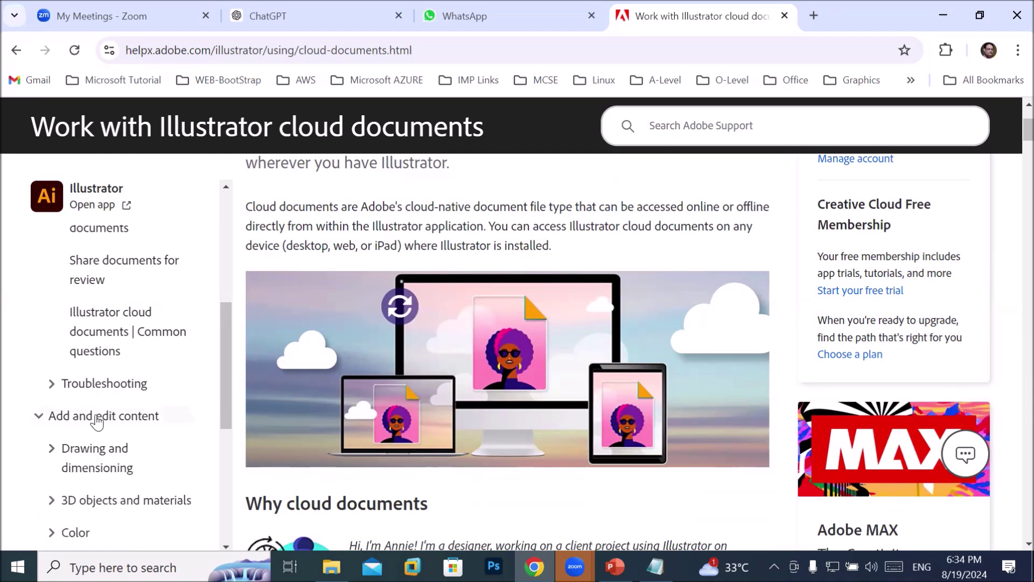
click(84, 457)
scroll(91, 447, down, 1)
scroll(119, 404, down, 2)
Open the Drawing basics article and read the About vector graphics section
click(131, 350)
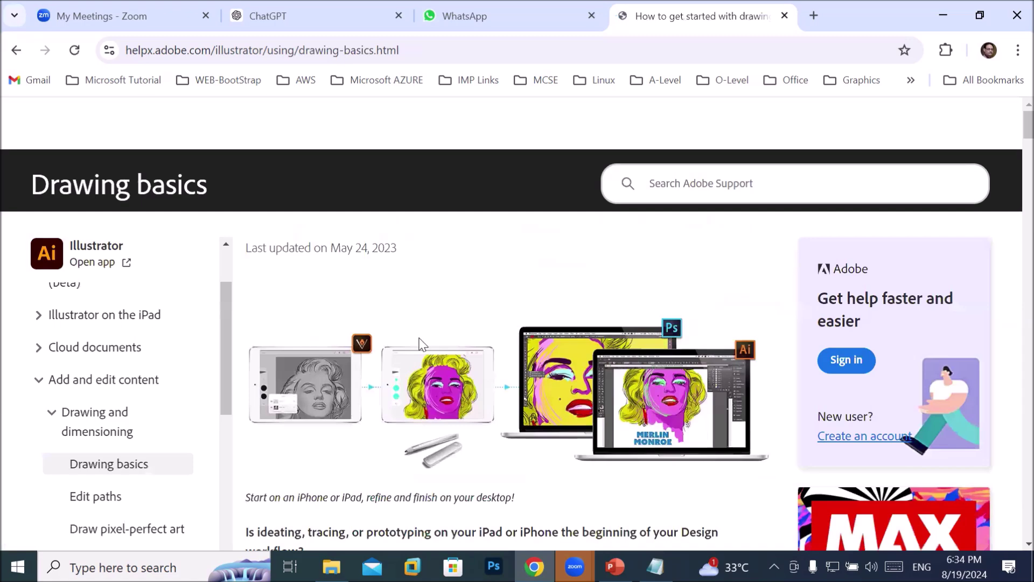
scroll(457, 350, down, 2)
scroll(457, 350, down, 1)
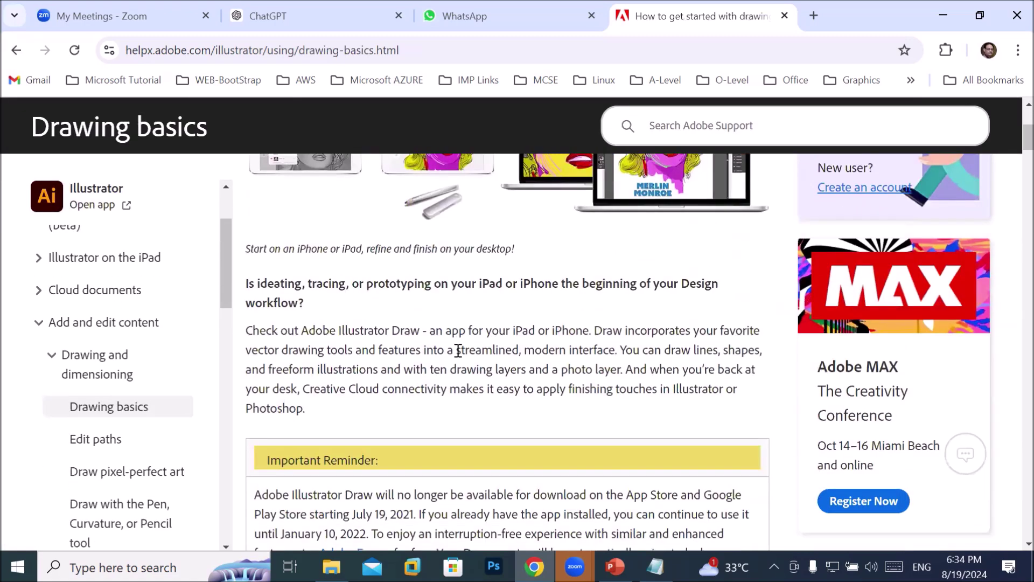
scroll(457, 350, down, 3)
scroll(458, 351, down, 2)
scroll(458, 350, down, 3)
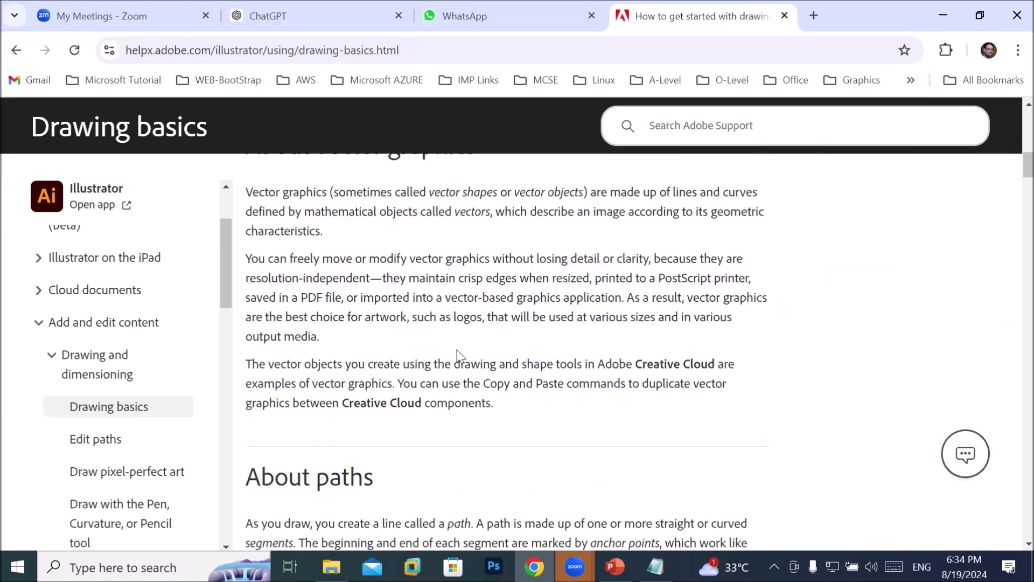
scroll(458, 353, up, 1)
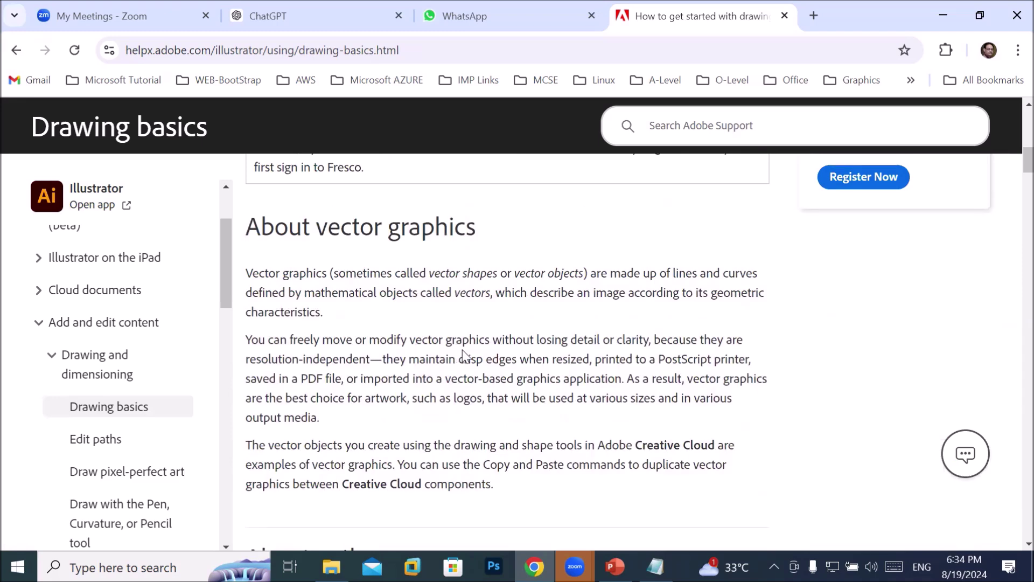
Scroll past the path and anchor point sections down to 'Drawing modes'
scroll(463, 355, down, 1)
scroll(463, 356, down, 3)
scroll(462, 357, down, 3)
scroll(464, 358, down, 3)
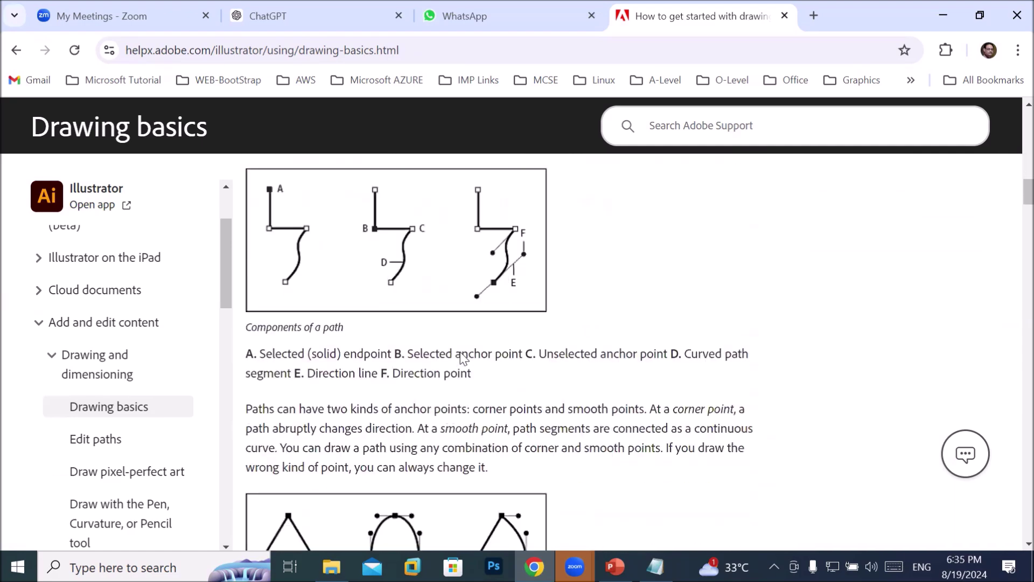
scroll(464, 359, down, 3)
scroll(462, 360, down, 3)
scroll(461, 360, down, 2)
scroll(461, 359, down, 3)
scroll(458, 357, down, 3)
scroll(455, 355, down, 5)
scroll(456, 356, down, 5)
scroll(456, 357, down, 3)
scroll(457, 358, down, 4)
scroll(456, 360, down, 2)
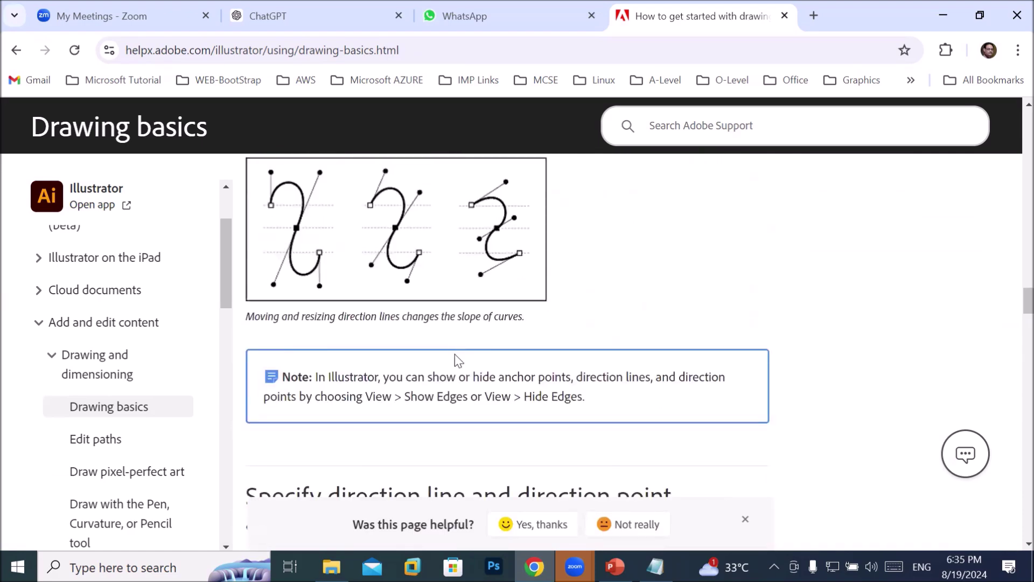
scroll(454, 354, down, 4)
scroll(453, 353, down, 3)
scroll(452, 354, down, 6)
scroll(446, 354, down, 3)
scroll(446, 353, down, 3)
scroll(452, 355, down, 2)
scroll(452, 355, down, 4)
scroll(452, 356, down, 3)
scroll(450, 351, down, 2)
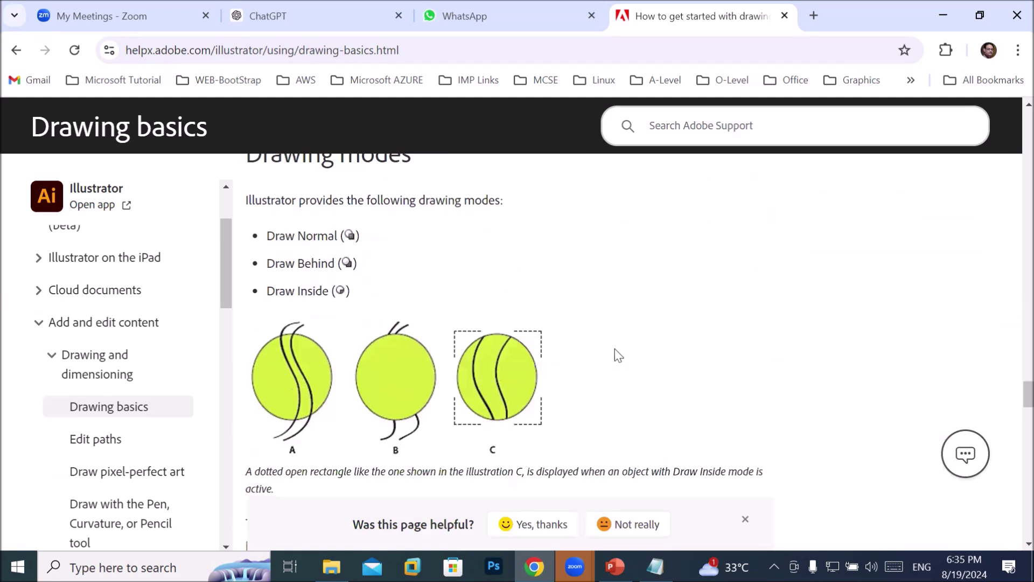
Highlight Draw Normal, Draw Behind and Draw Inside, then bring the Illustrator install notes forward
scroll(616, 350, down, 2)
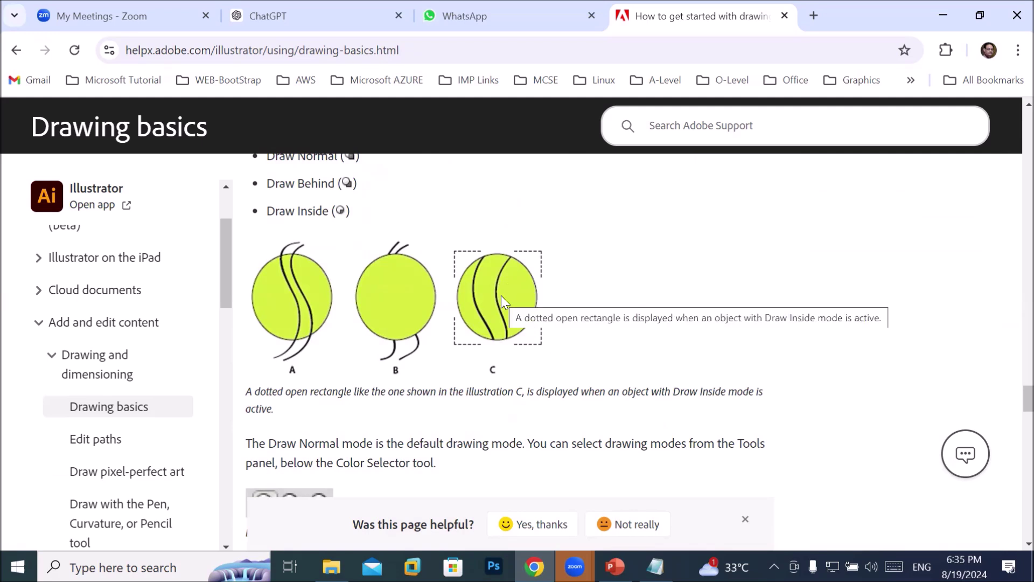
scroll(452, 291, up, 2)
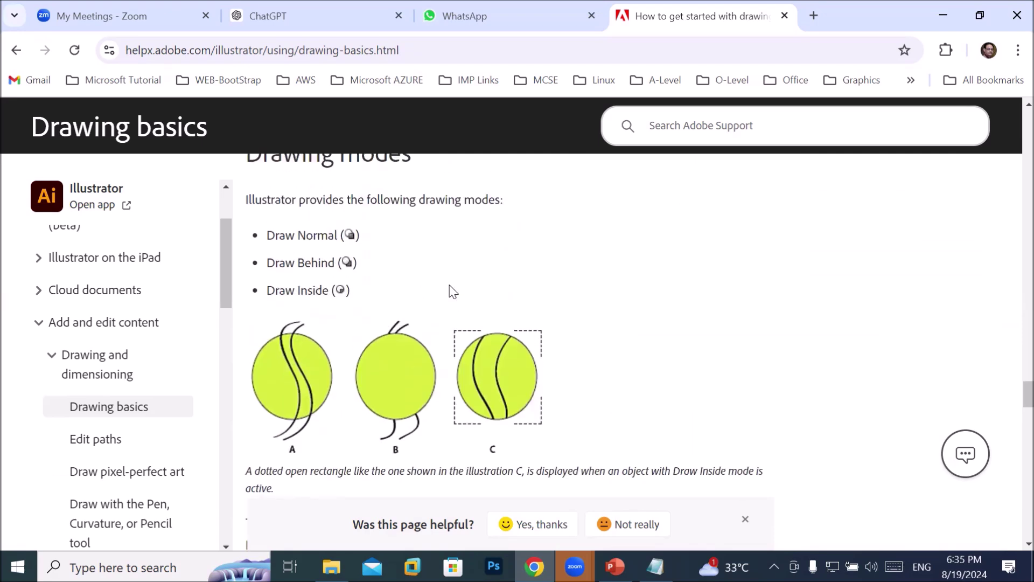
drag(268, 237, 343, 237)
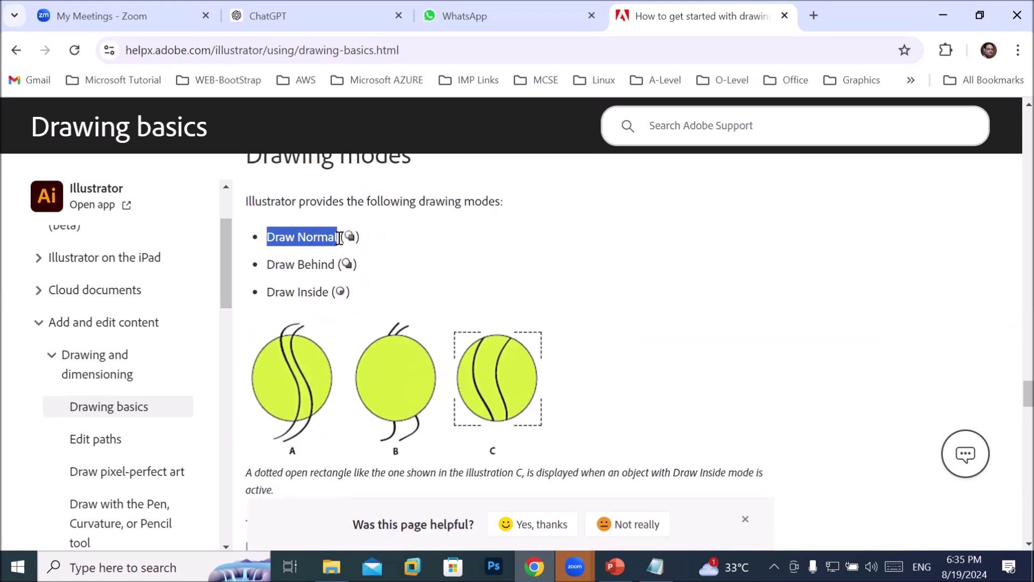
drag(268, 264, 347, 267)
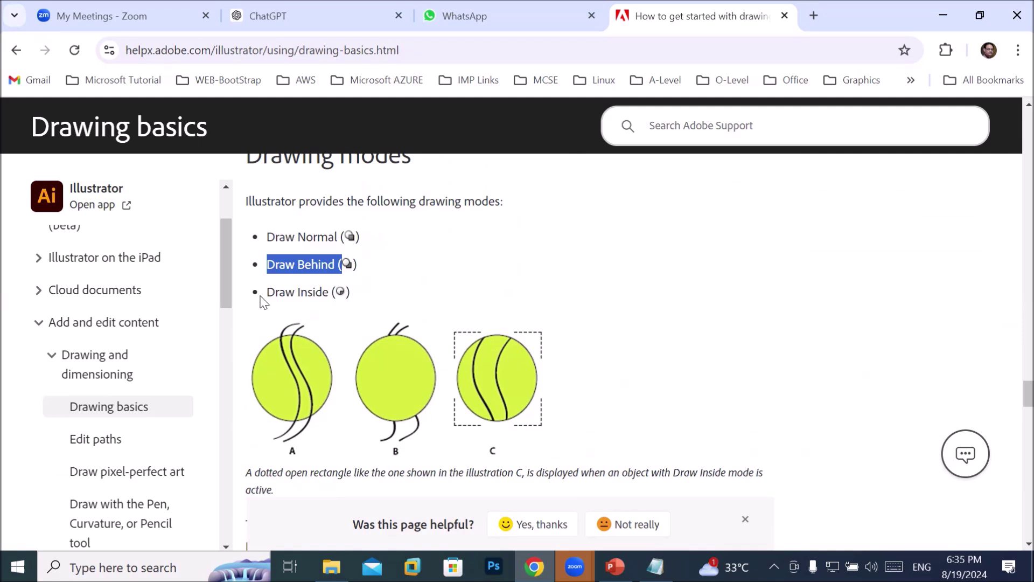
drag(267, 291, 344, 296)
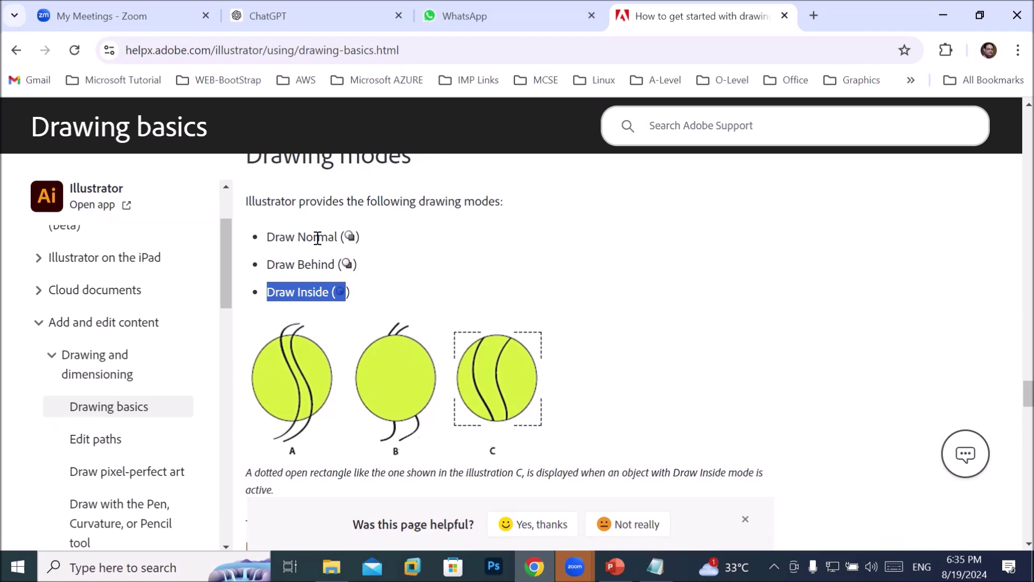
click(286, 232)
drag(286, 233, 351, 294)
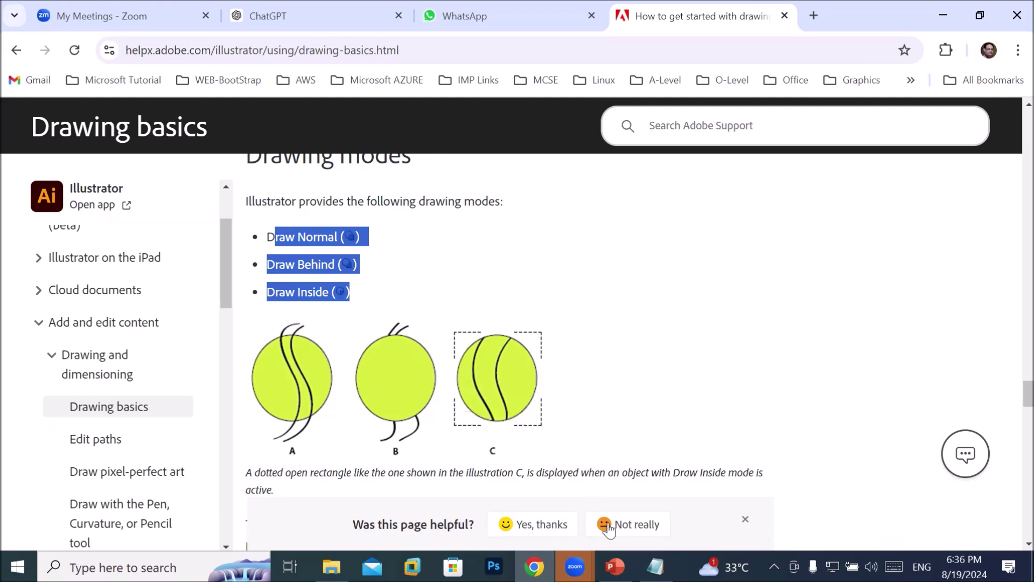
click(655, 566)
Add line 'c) for Online students download from googledrive' to the install notes, fixing the typo
scroll(583, 411, down, 1)
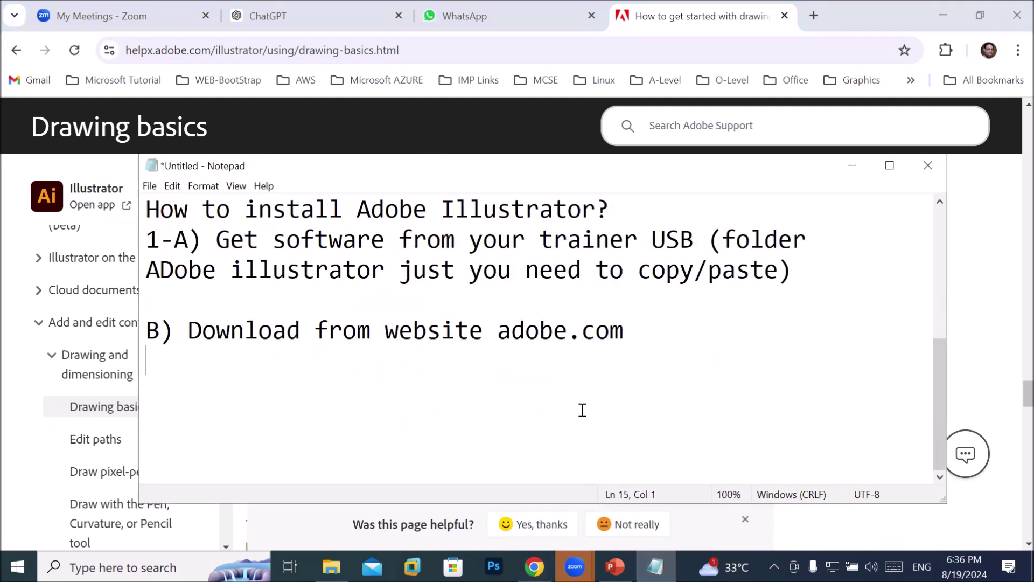
text(c) )
text(for Online students)
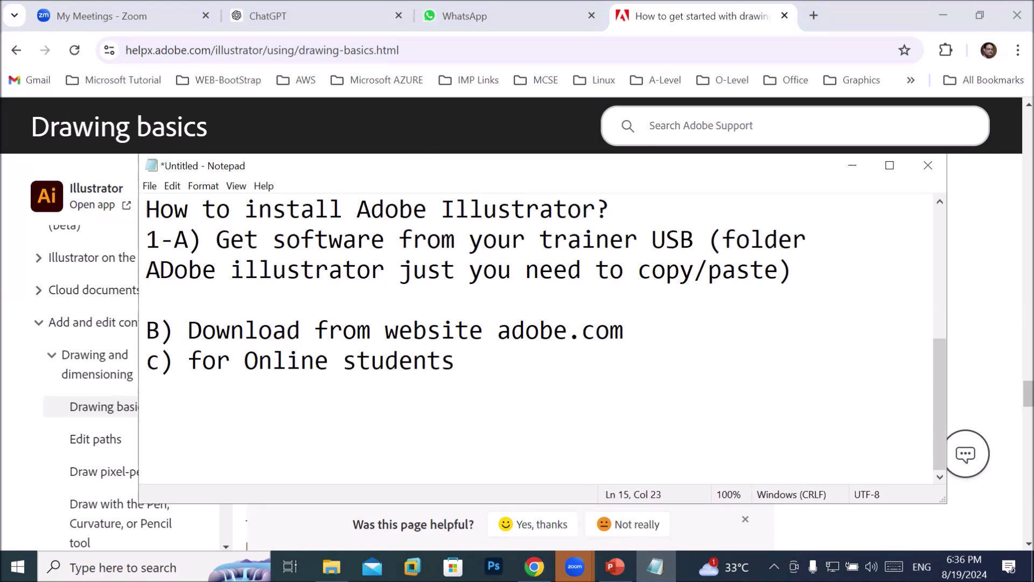
text( download from )
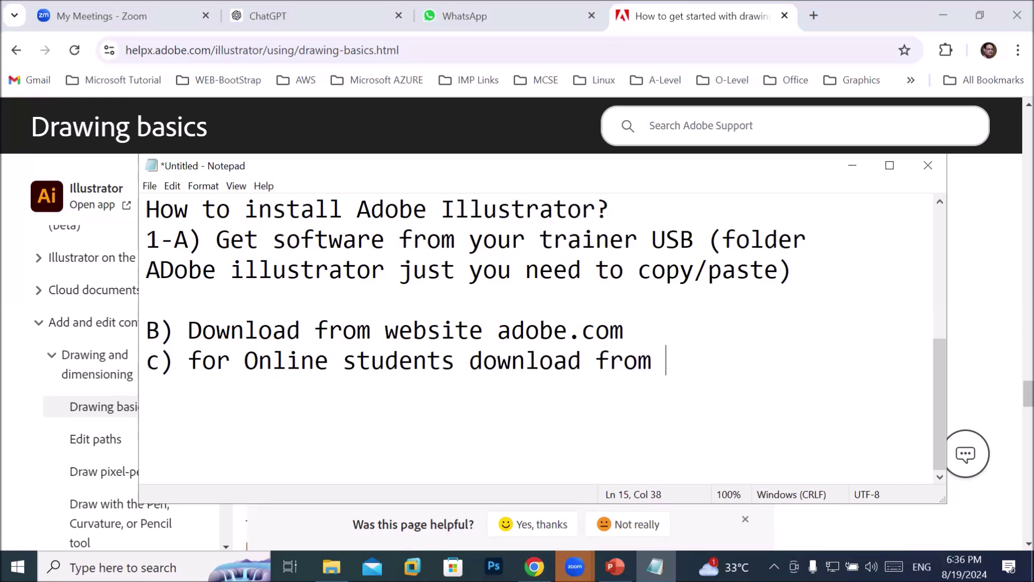
text(goodl)
key(BackSpace)
key(BackSpace)
text(gledrive)
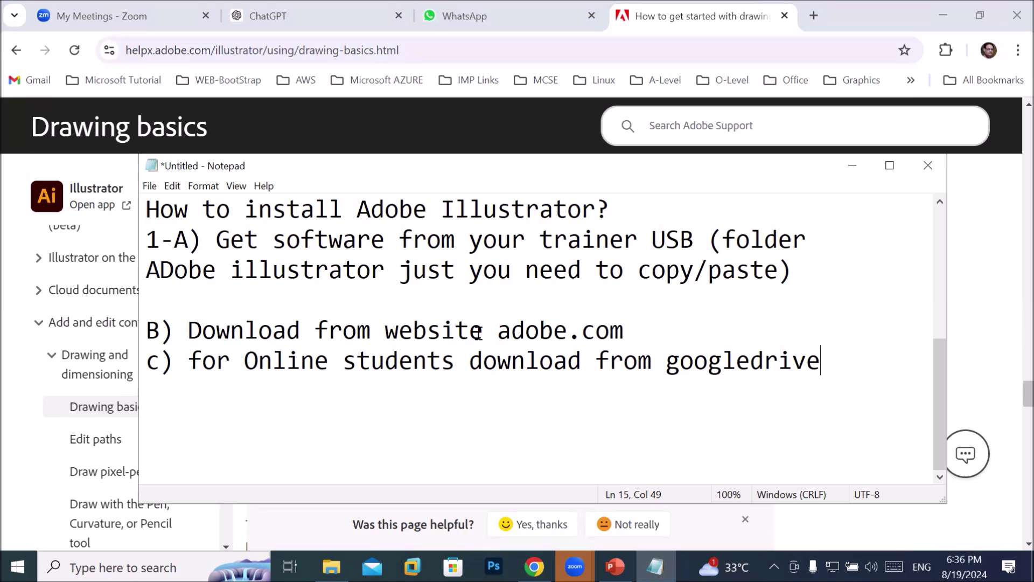
Highlight adobe.com, the trainer USB wording and the googledrive line, then minimise Notepad
drag(484, 330, 621, 332)
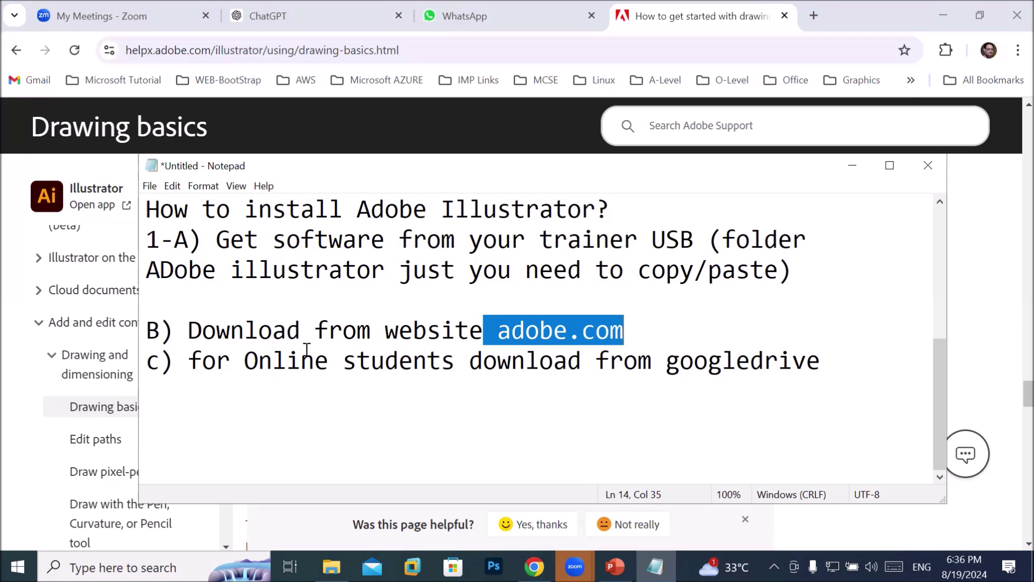
drag(259, 360, 528, 368)
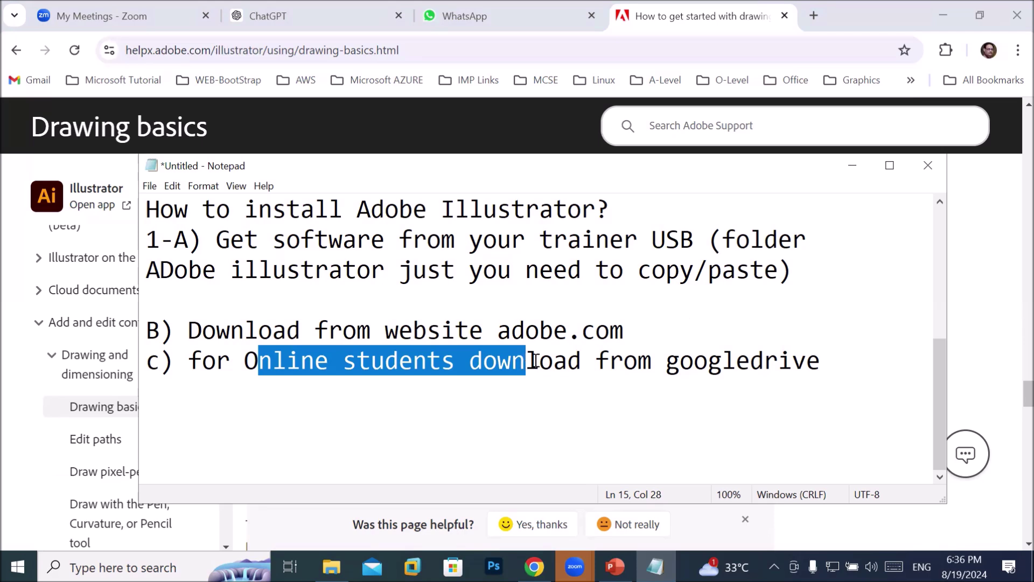
drag(456, 239, 506, 279)
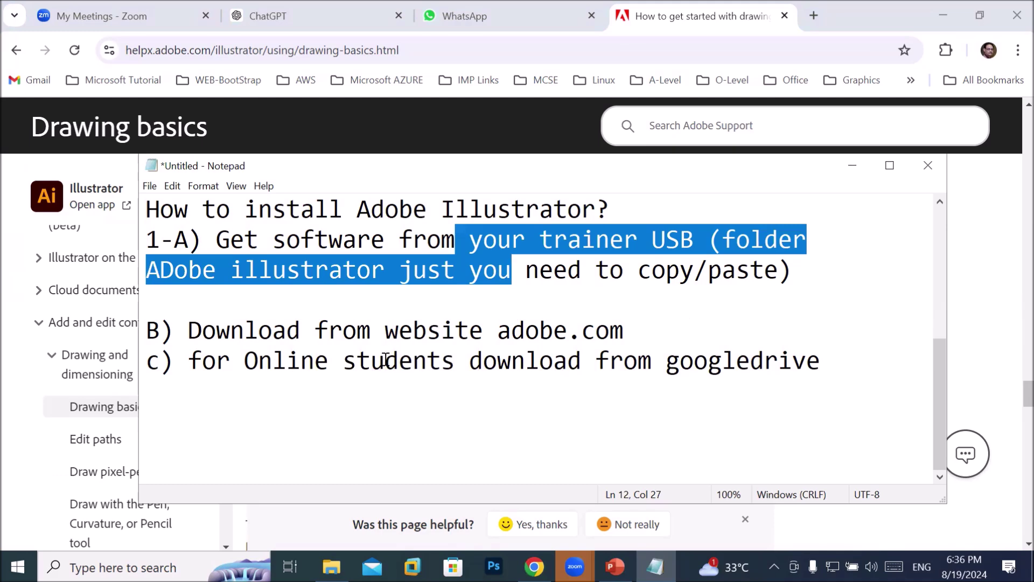
drag(386, 360, 813, 384)
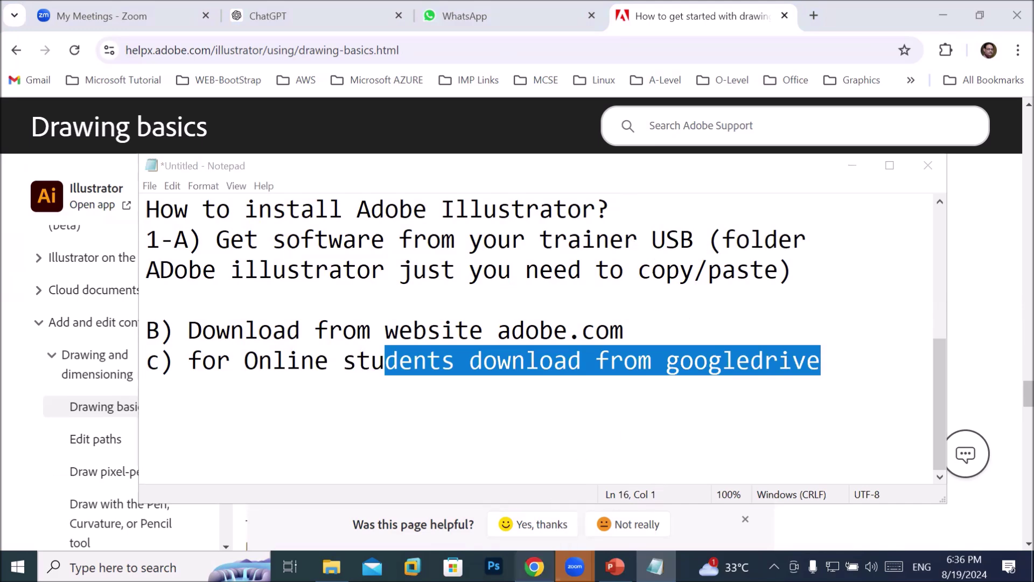
click(534, 566)
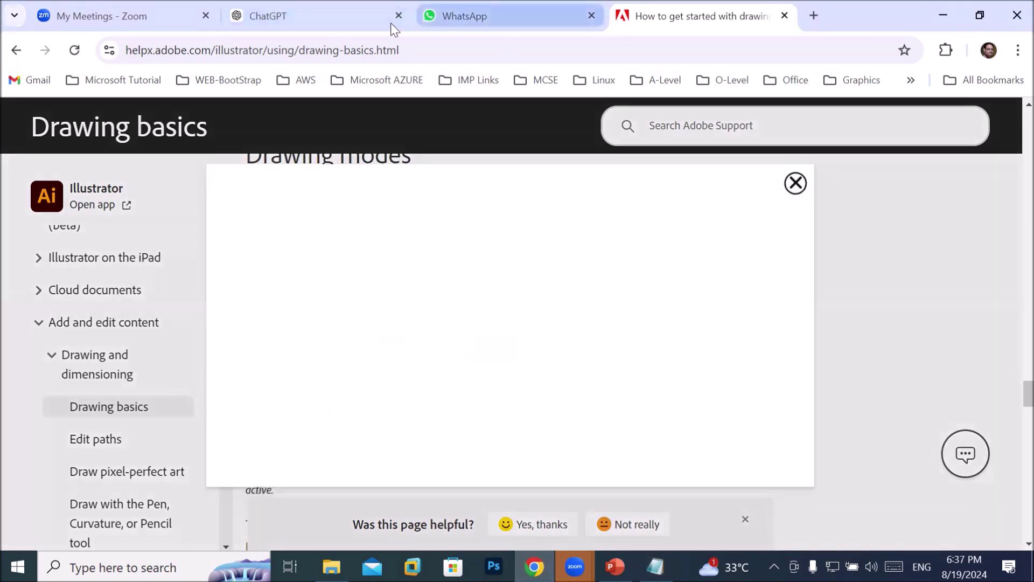
In WhatsApp Web, open the Graphic Morn - (Boys) Jun-Jul'24 group chat
click(414, 22)
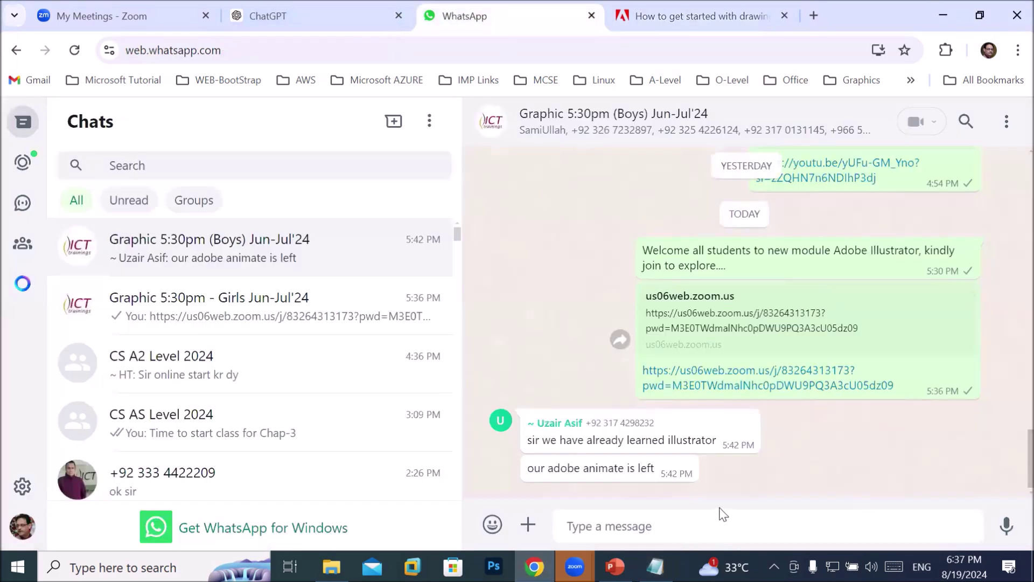
click(179, 311)
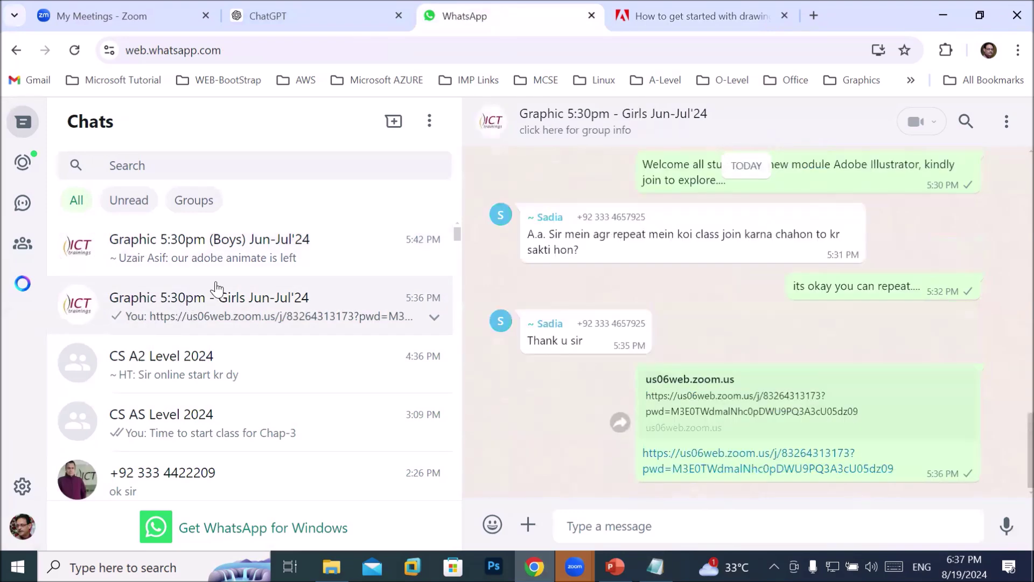
scroll(261, 384, down, 3)
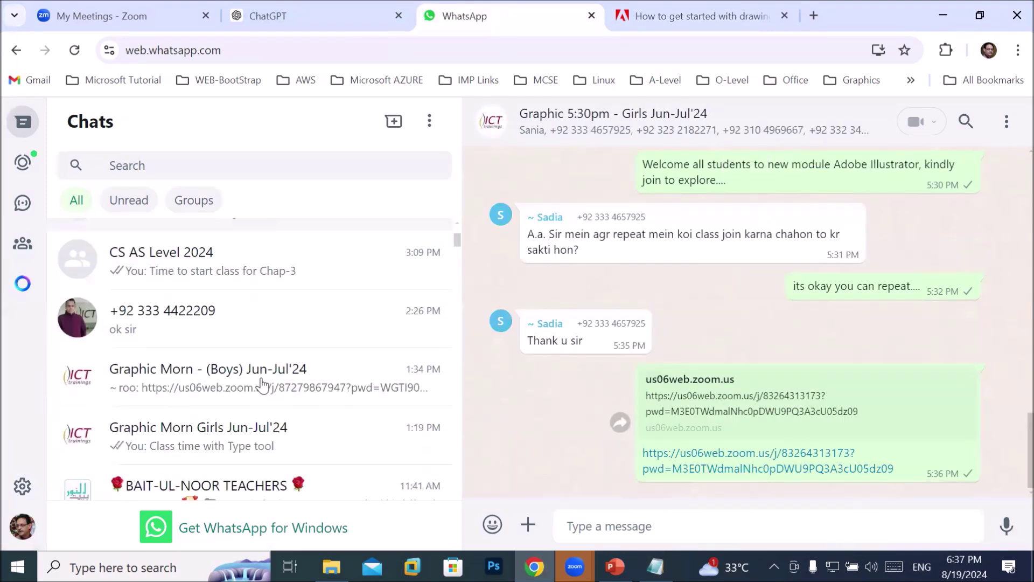
click(260, 386)
Scroll back through the chat to the 8/6/2024 drive.google.com software-folder link
scroll(784, 364, up, 2)
scroll(784, 364, up, 3)
scroll(784, 367, up, 4)
scroll(784, 366, up, 3)
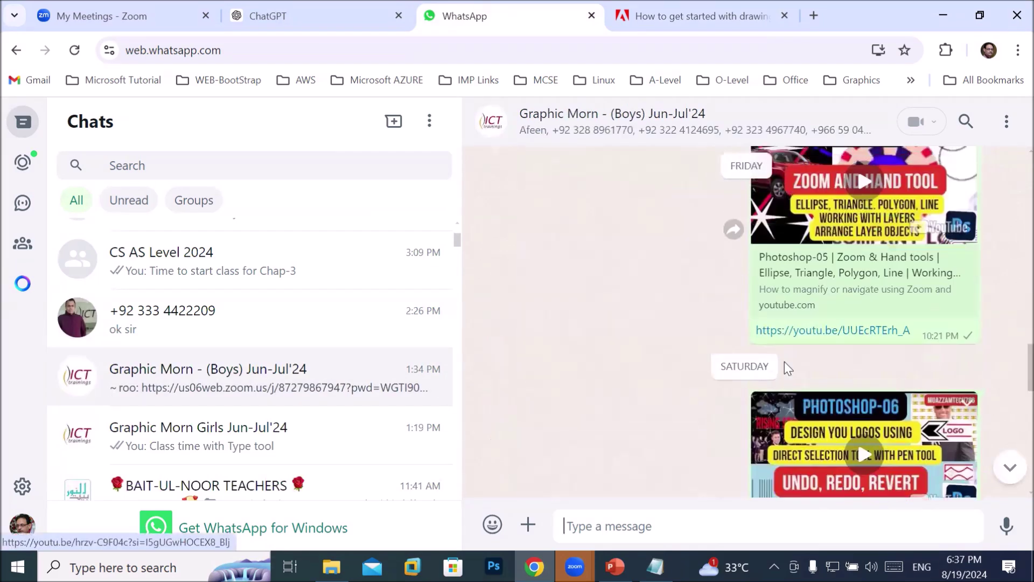
scroll(785, 367, up, 3)
scroll(785, 368, up, 4)
scroll(785, 369, up, 2)
scroll(784, 363, up, 3)
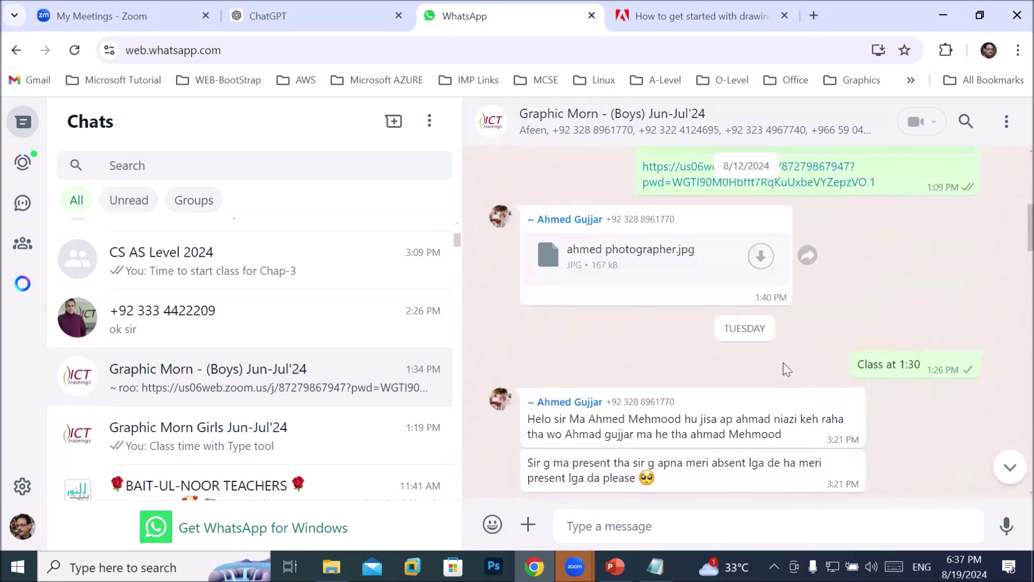
scroll(783, 363, up, 4)
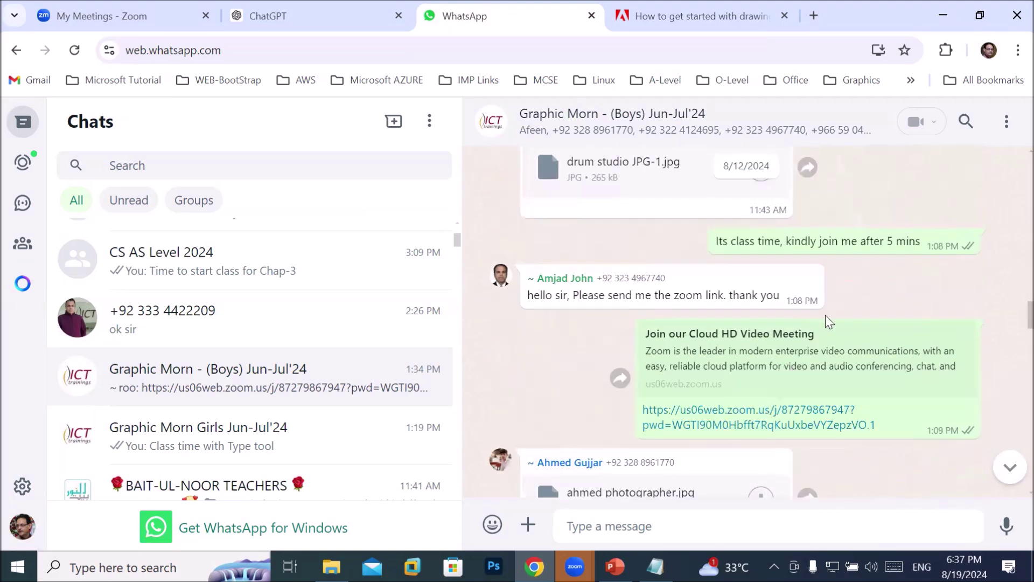
scroll(826, 315, up, 3)
scroll(822, 311, up, 2)
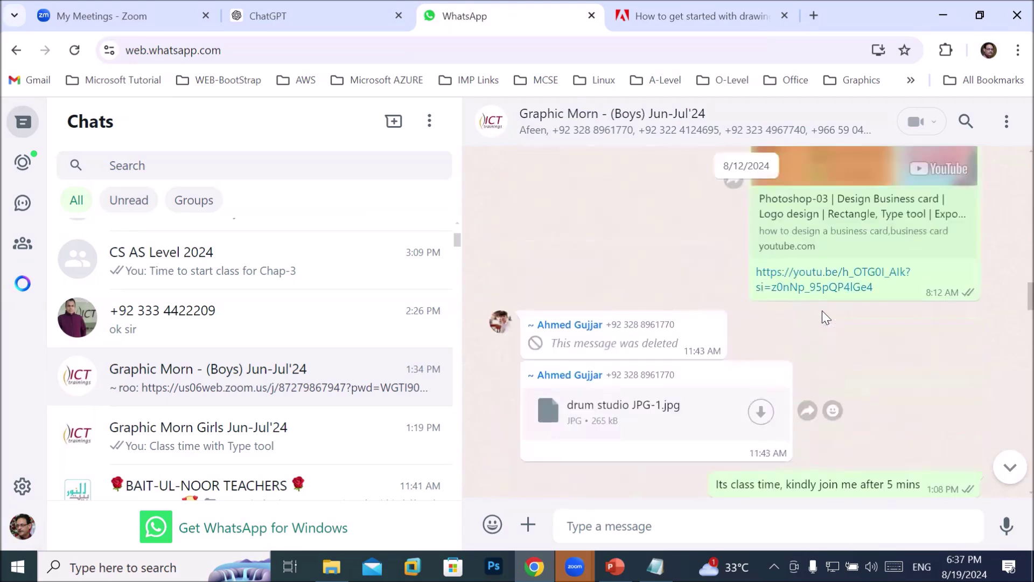
scroll(822, 310, up, 2)
scroll(822, 317, up, 3)
scroll(823, 318, up, 3)
scroll(822, 317, up, 3)
scroll(821, 318, up, 4)
scroll(821, 317, up, 4)
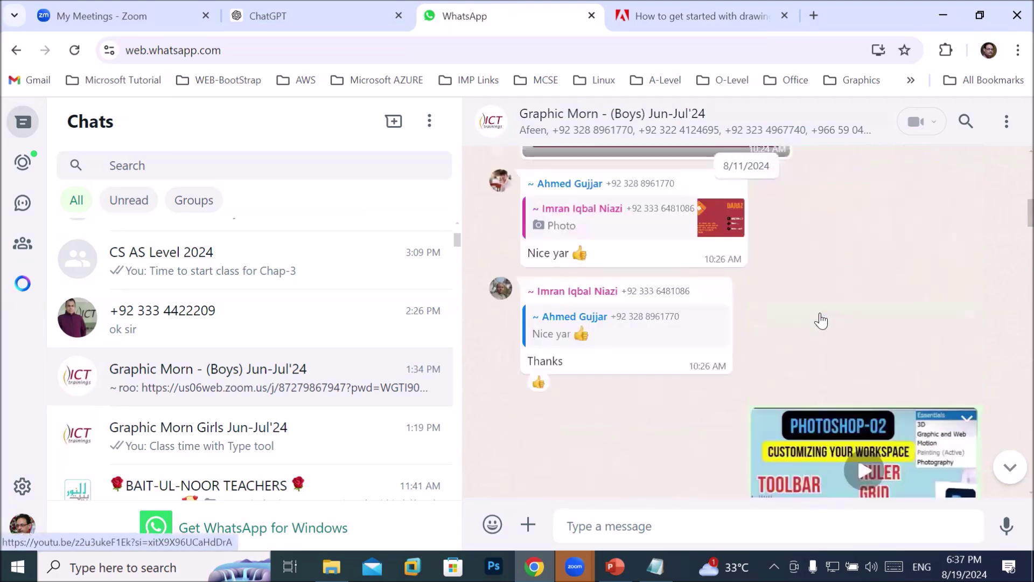
scroll(817, 336, up, 4)
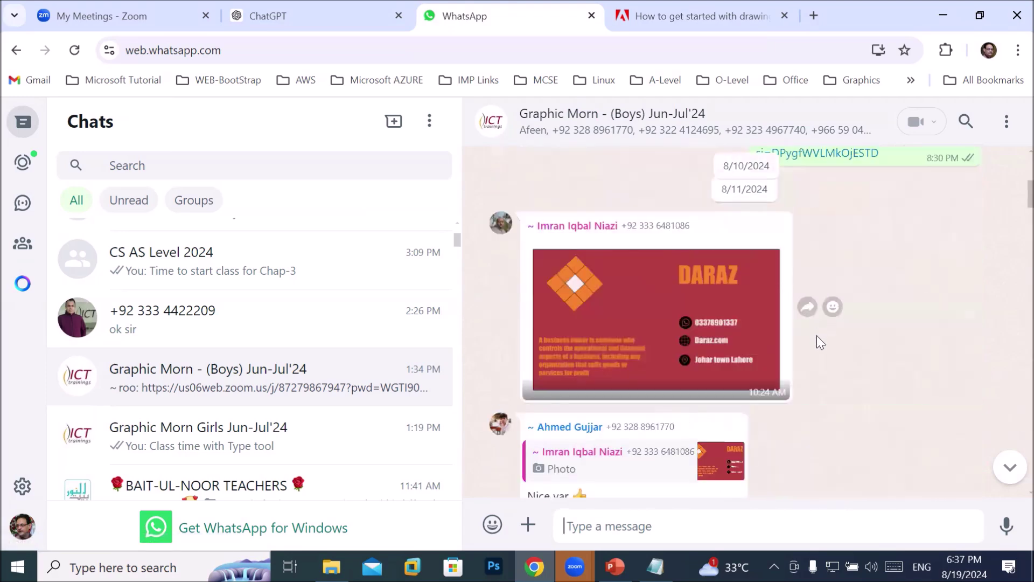
scroll(816, 336, up, 3)
scroll(817, 335, up, 2)
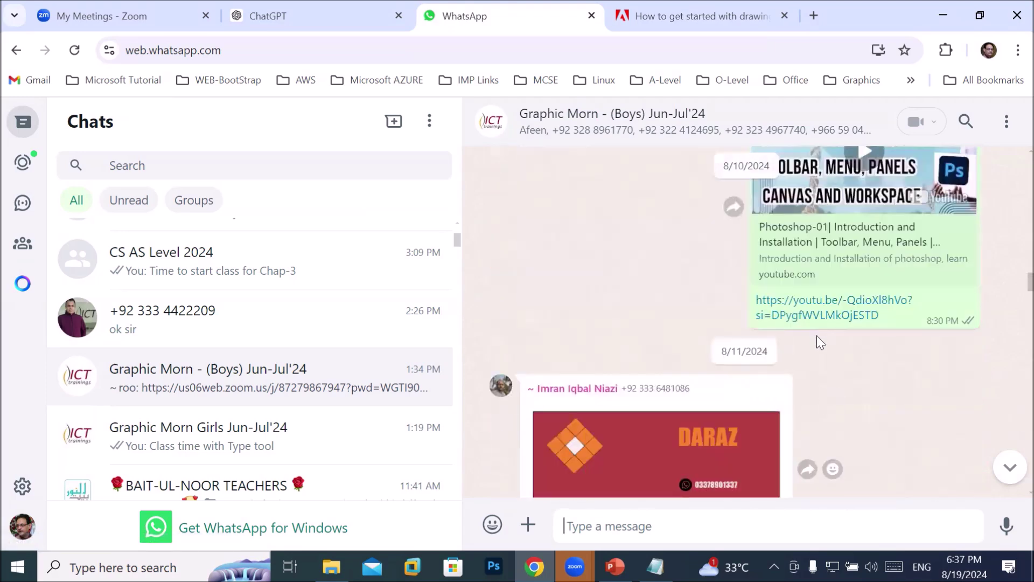
scroll(817, 336, up, 3)
scroll(818, 338, up, 3)
scroll(818, 337, up, 2)
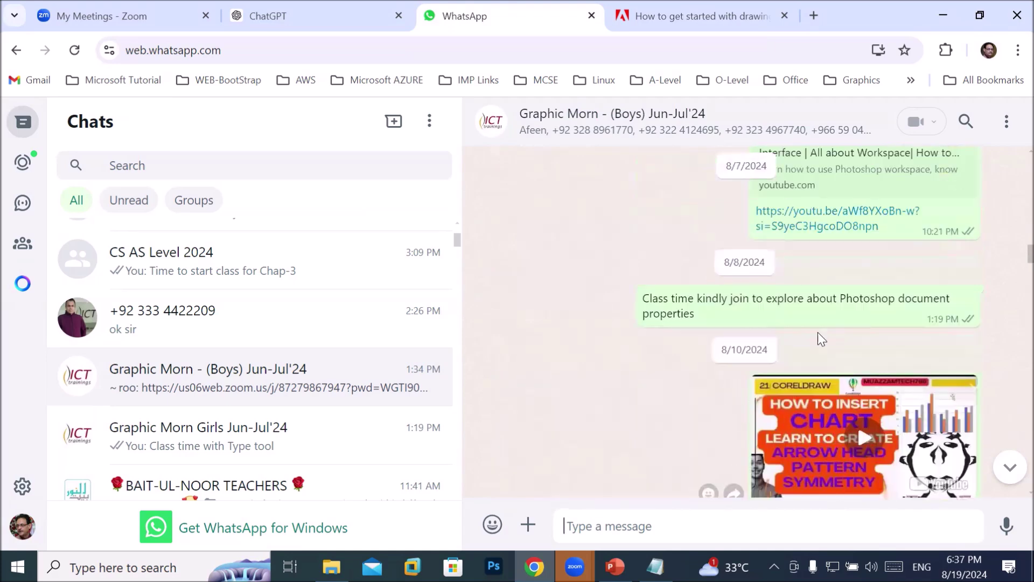
scroll(819, 332, up, 1)
scroll(819, 332, up, 3)
scroll(819, 333, down, 1)
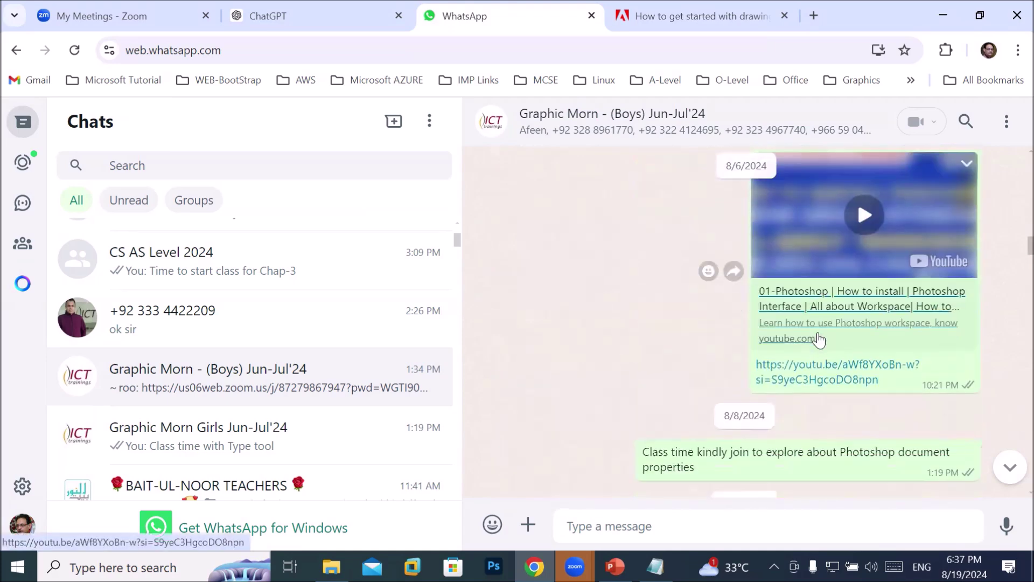
scroll(820, 339, down, 1)
scroll(819, 339, up, 2)
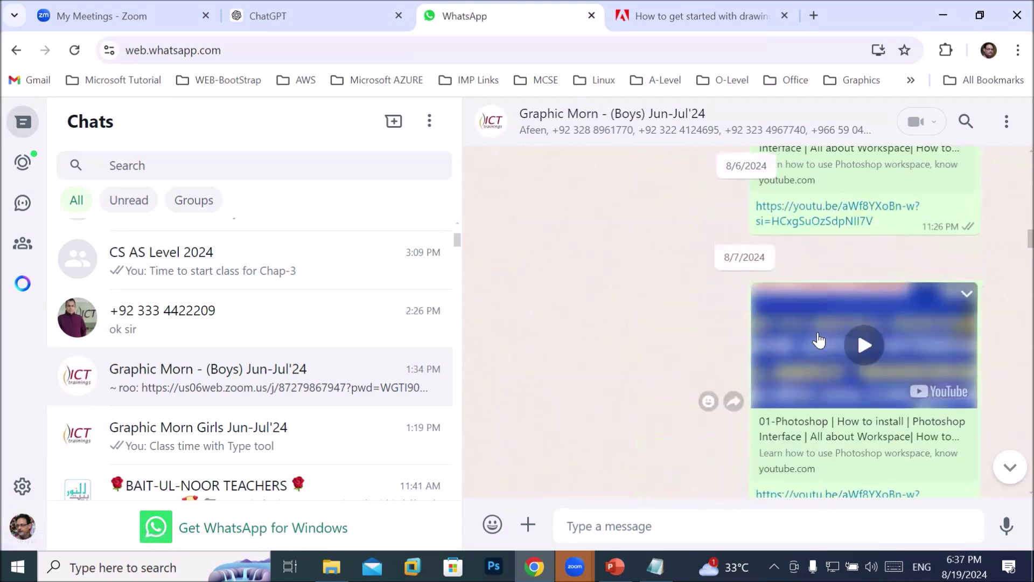
scroll(818, 337, up, 2)
scroll(818, 336, up, 2)
scroll(817, 332, up, 3)
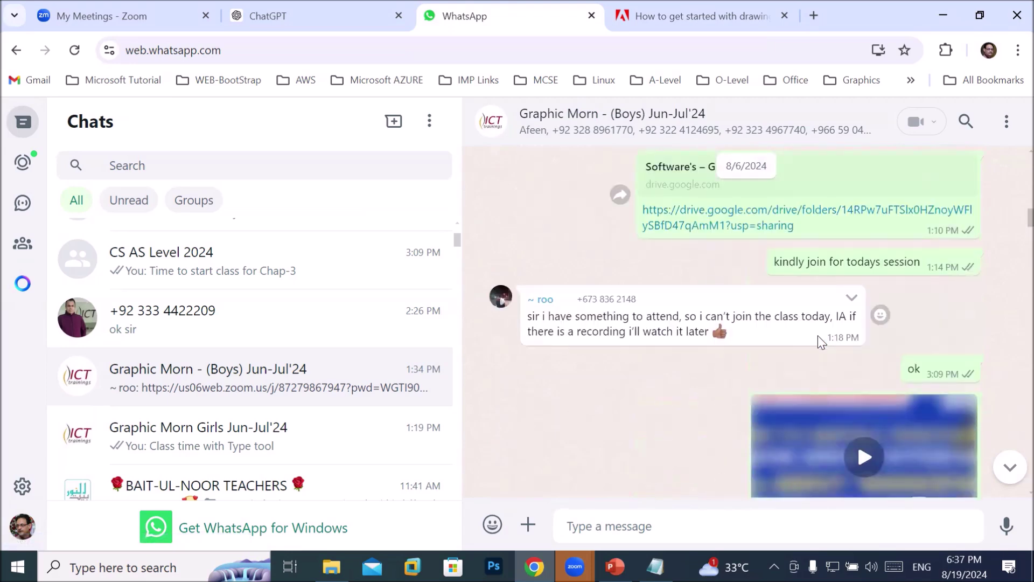
mouse_move(806, 211)
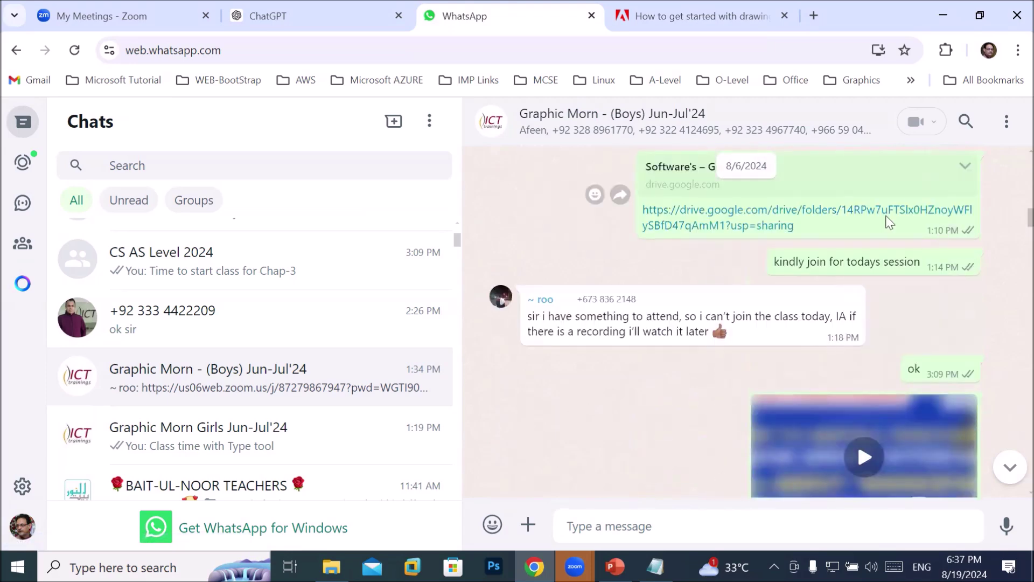
Forward the Drive link to Graphic 5:30pm (Boys) and Graphic 5:30pm - Girls, then open it
click(620, 195)
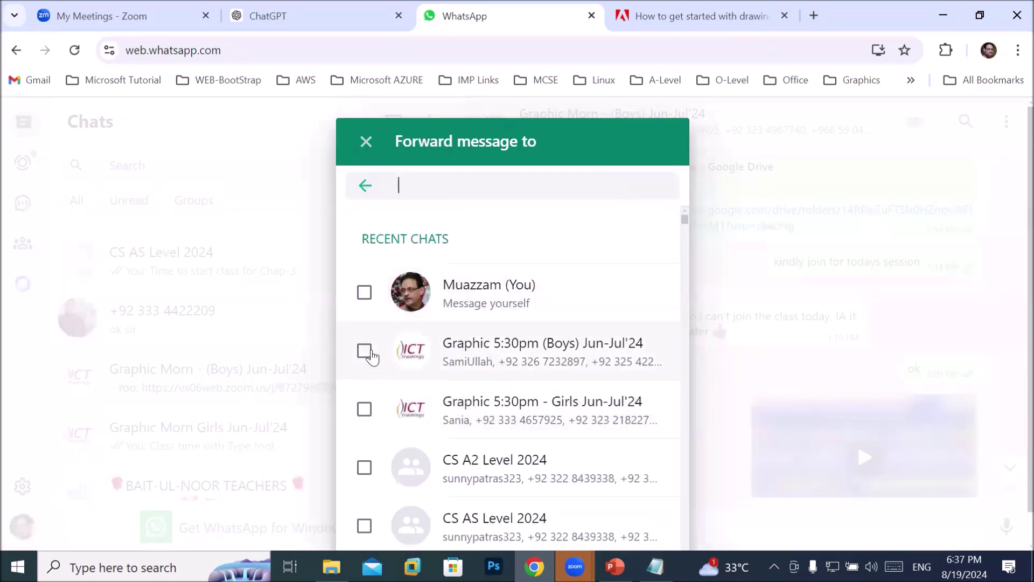
click(364, 352)
click(364, 412)
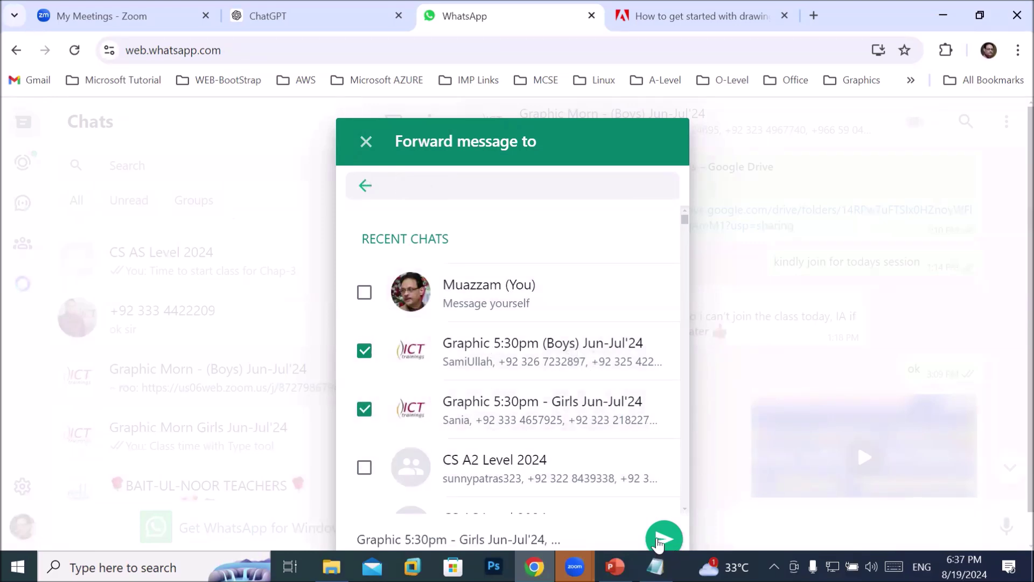
click(663, 538)
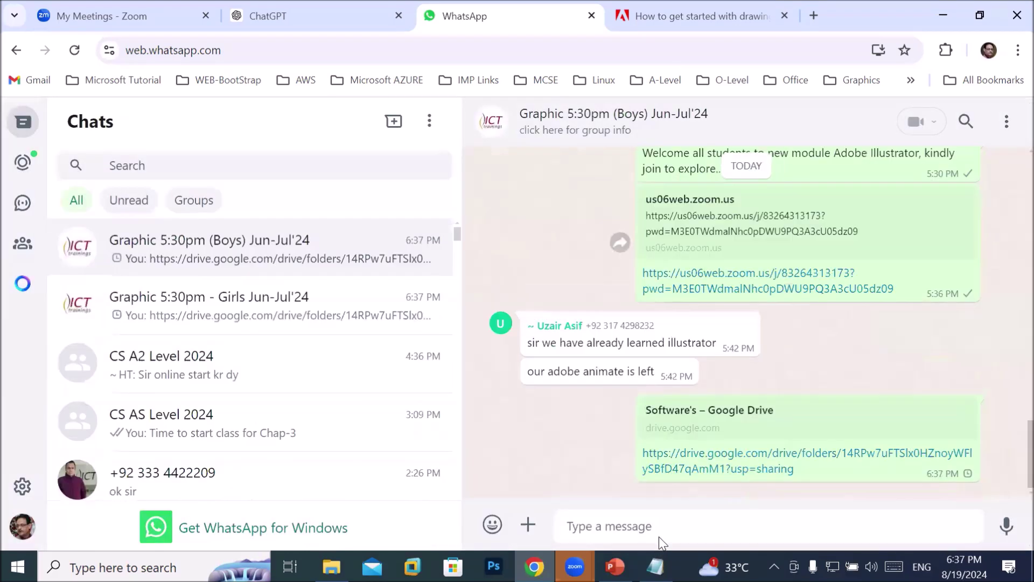
click(699, 455)
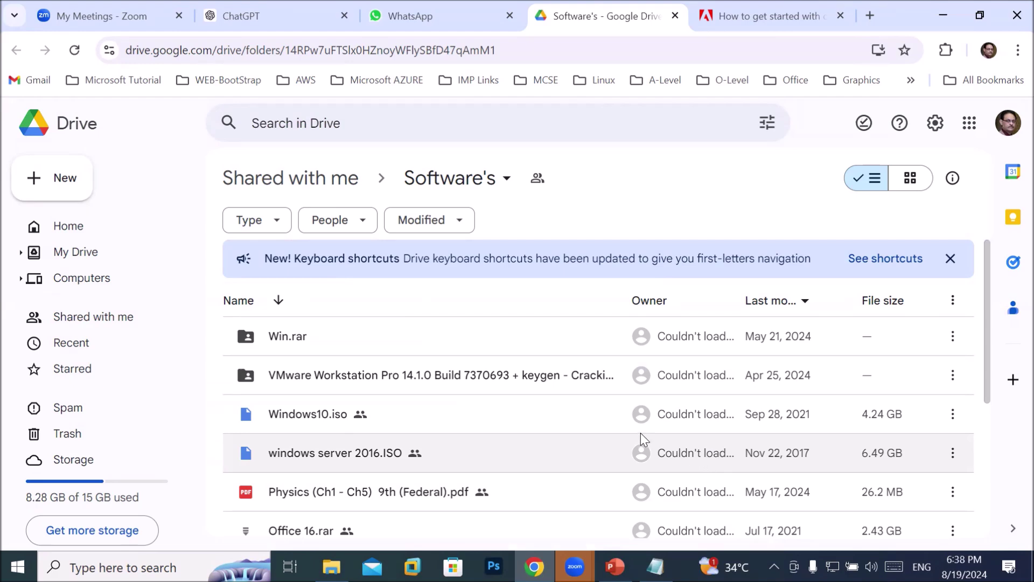
Download the Illustrator 2021 .rar from the Software's folder despite the 1.4GB virus-scan warning
scroll(474, 362, down, 3)
scroll(474, 365, down, 2)
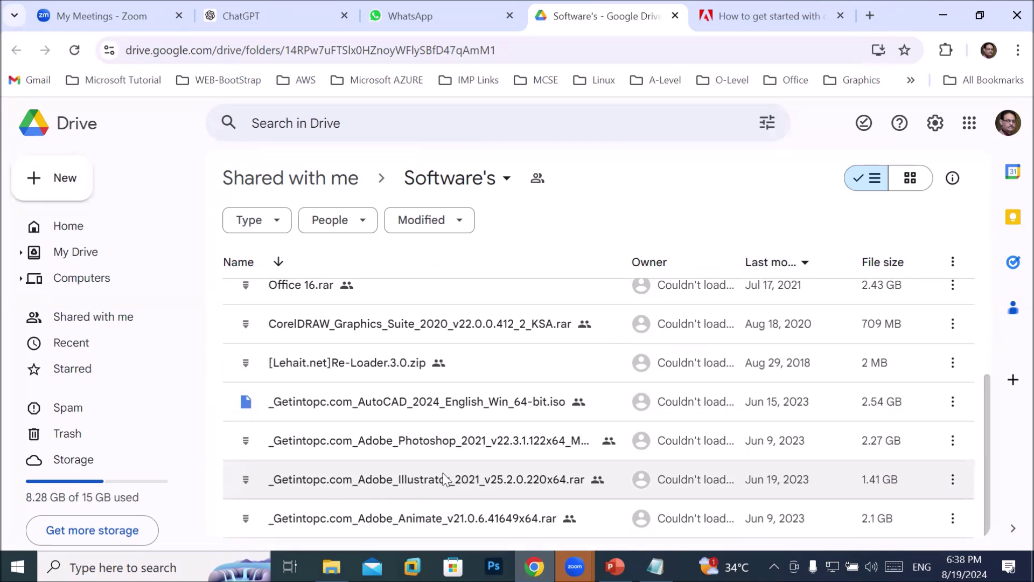
click(459, 479)
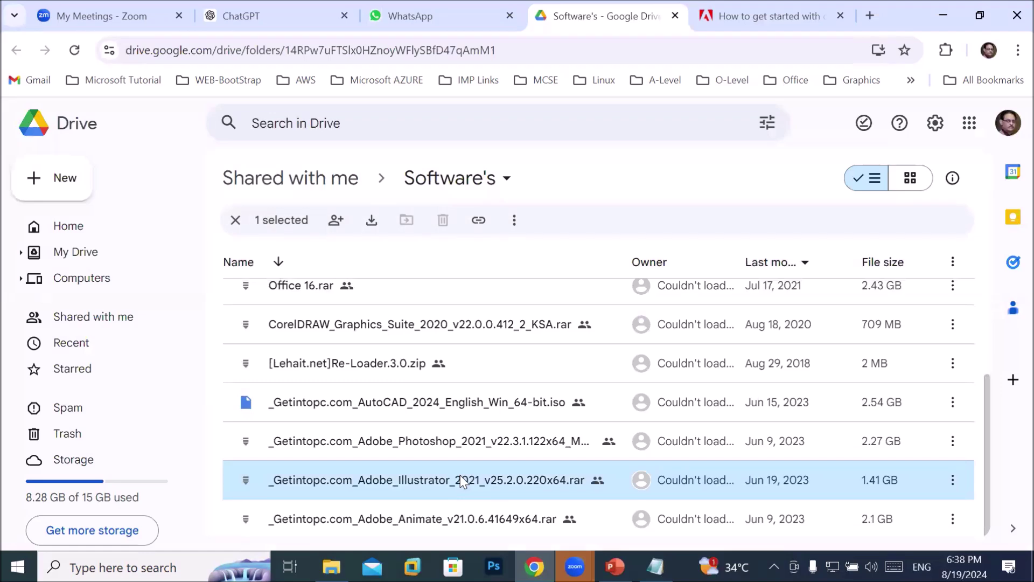
double_click(462, 480)
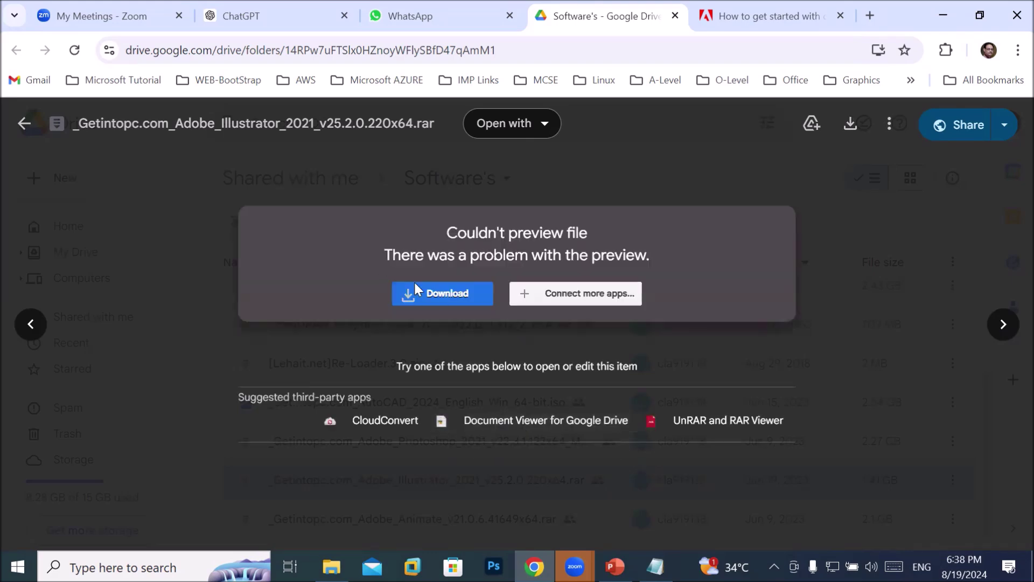
click(443, 296)
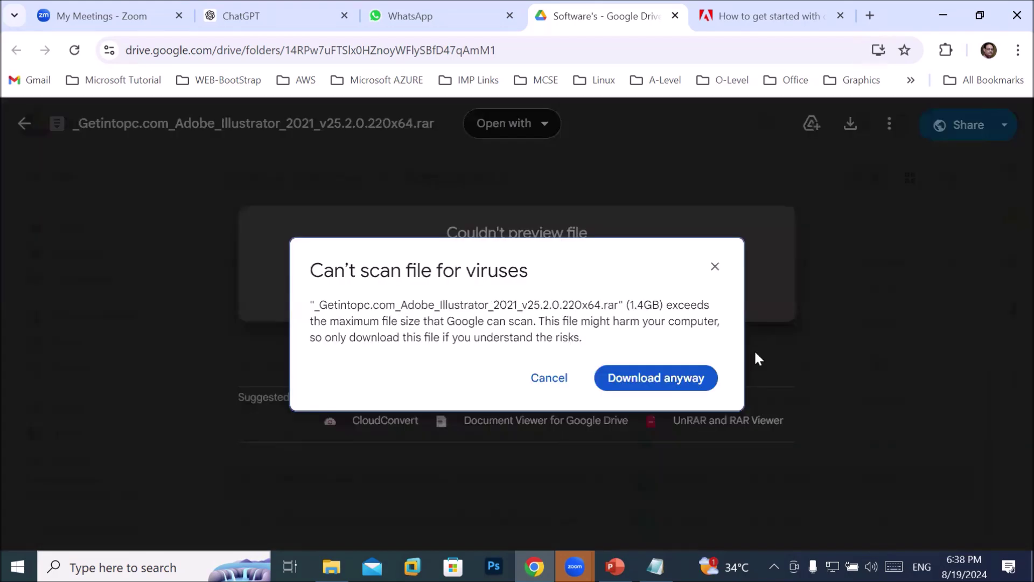
click(671, 383)
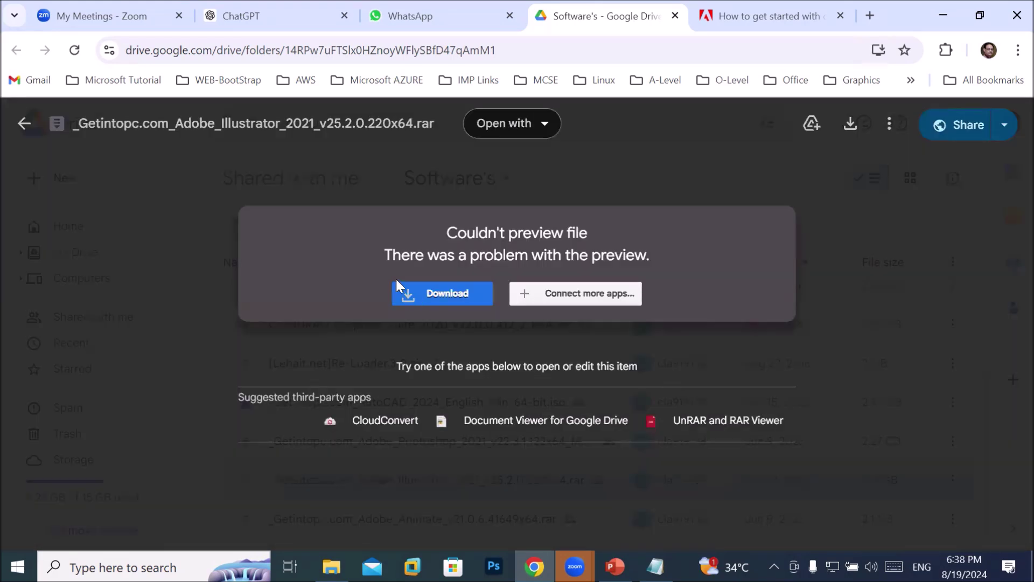
click(441, 299)
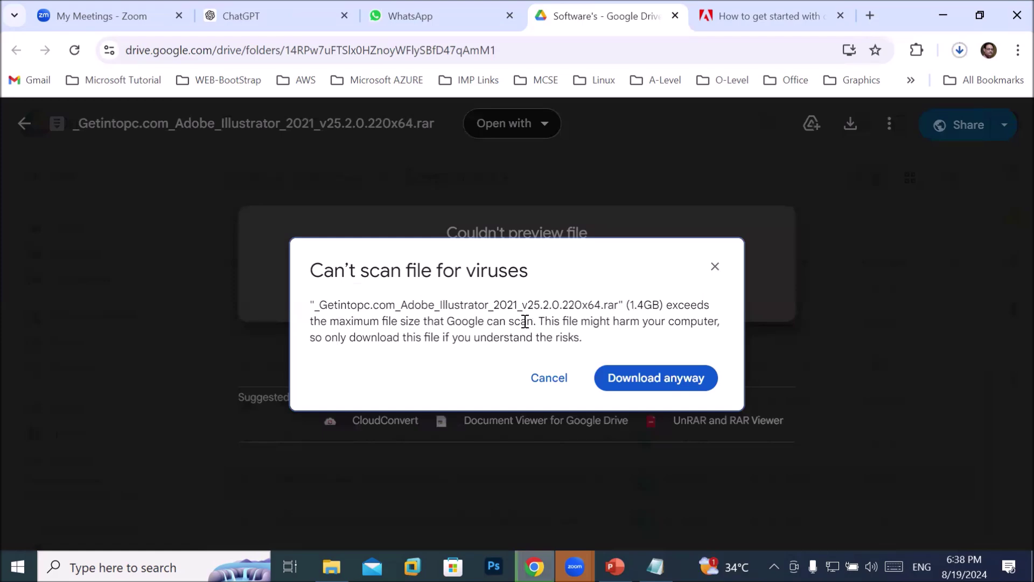
click(331, 566)
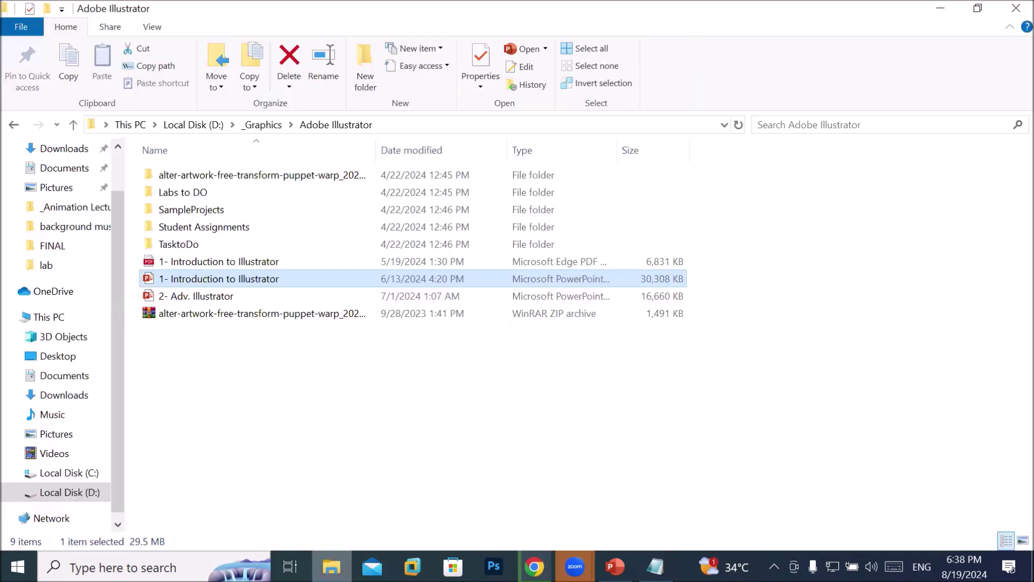
Browse to D:\Softwares and select the Illustrator 2023 archive among the Adobe installers
click(81, 149)
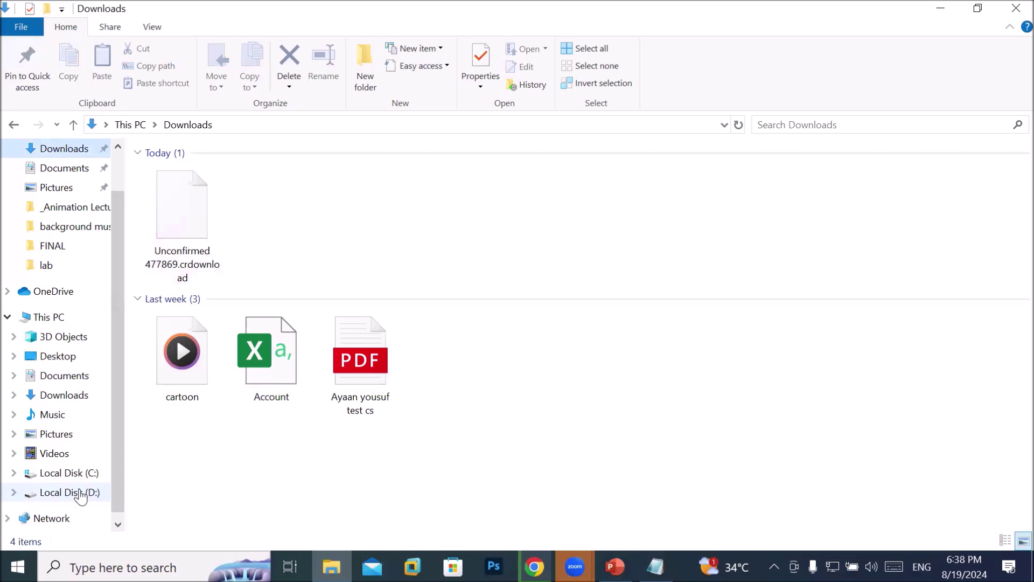
click(81, 494)
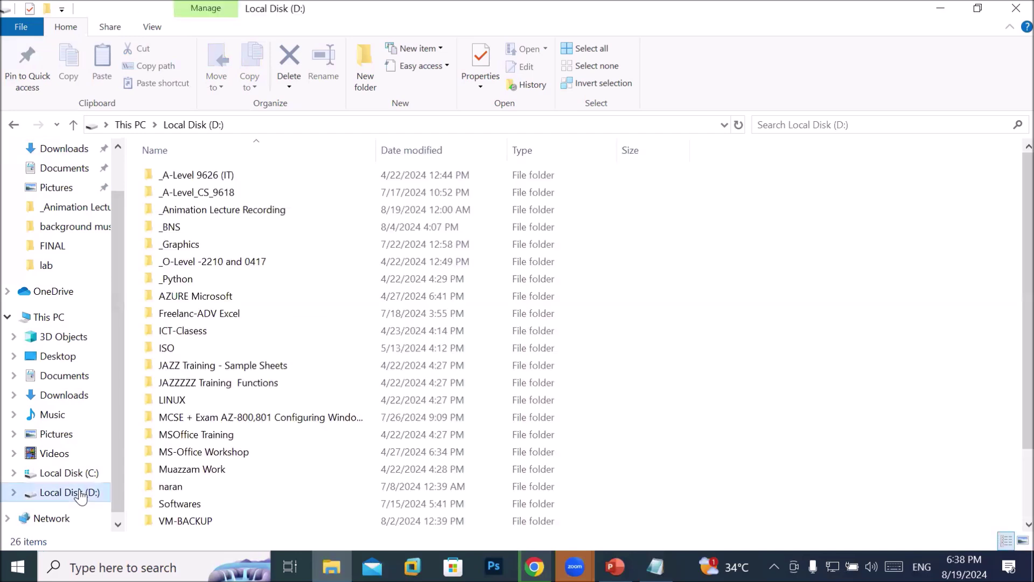
double_click(187, 504)
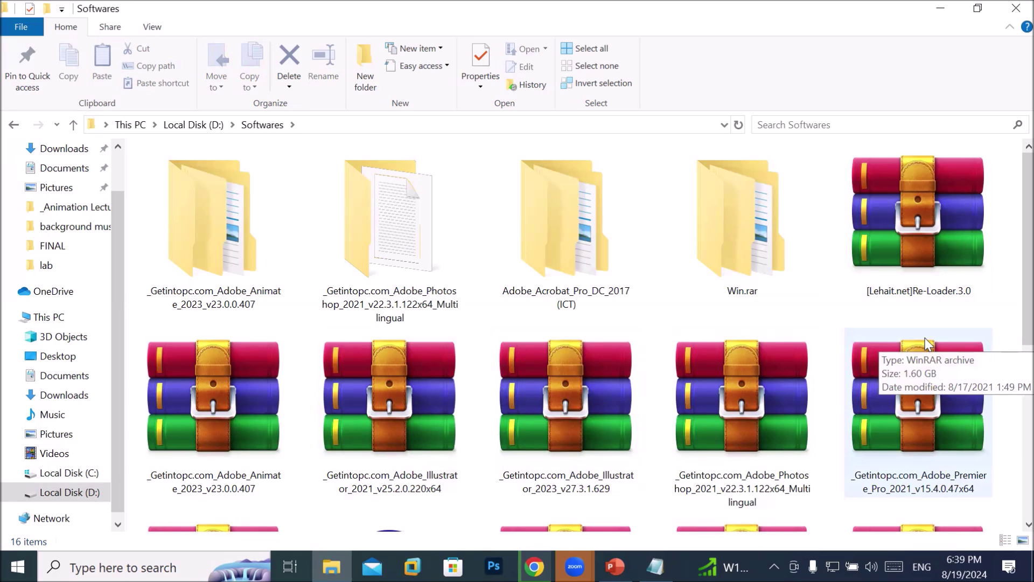
scroll(542, 374, down, 5)
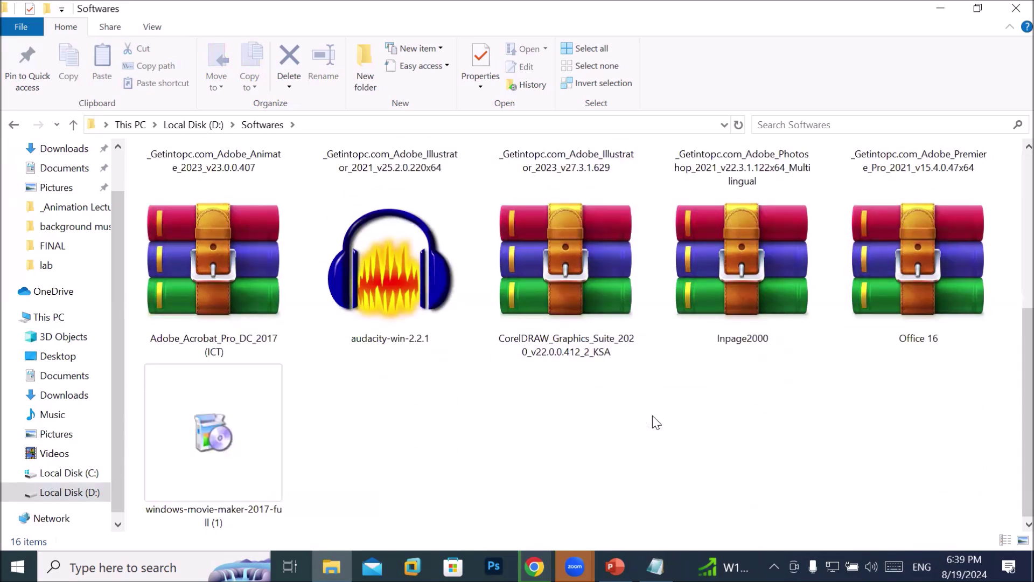
scroll(746, 442, up, 4)
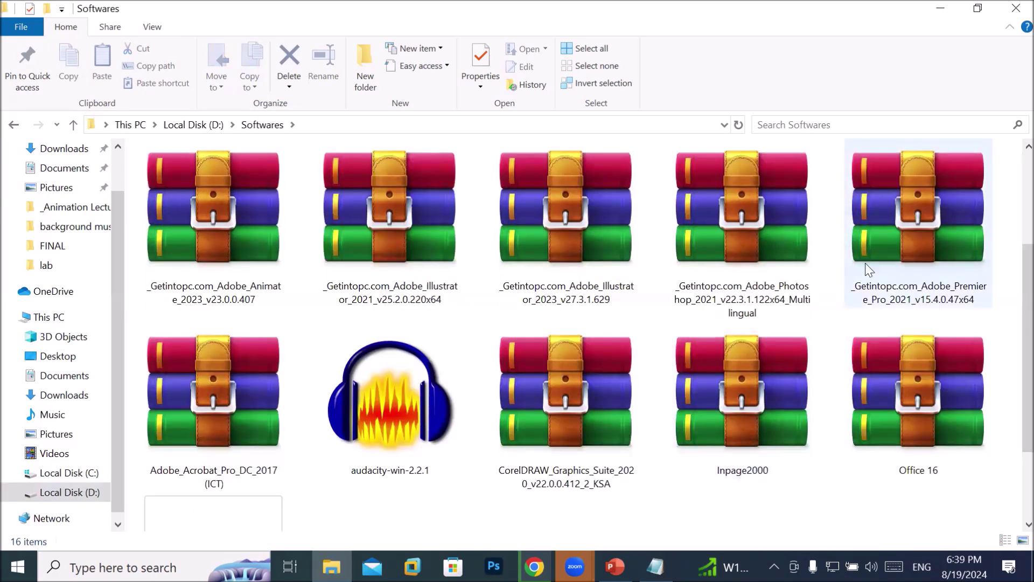
click(897, 243)
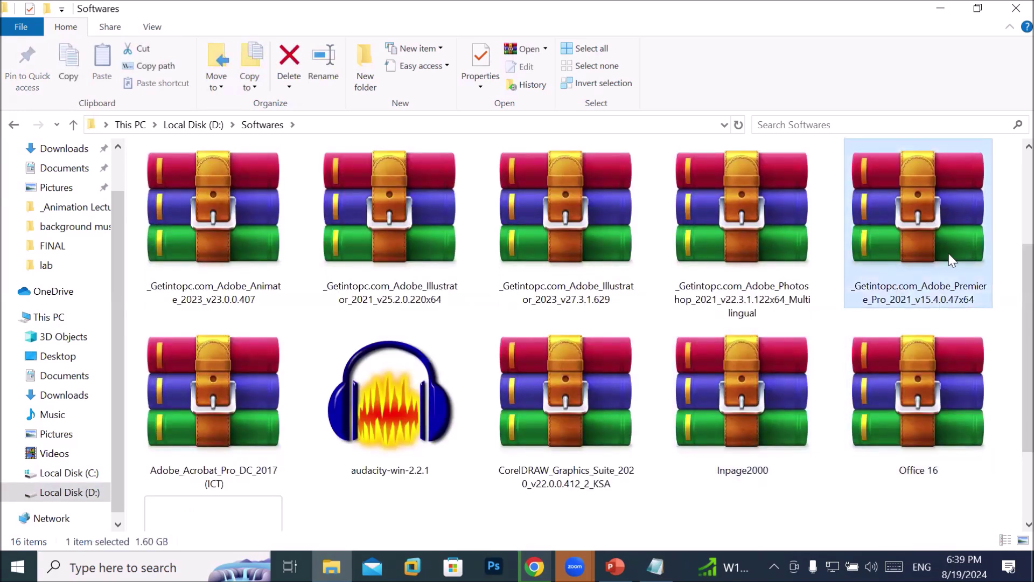
click(724, 251)
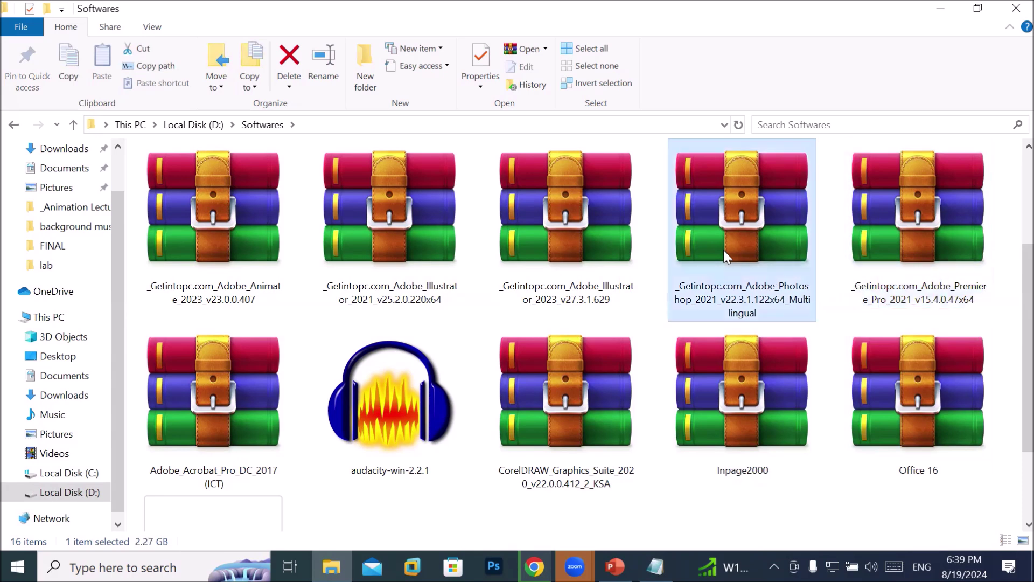
click(559, 265)
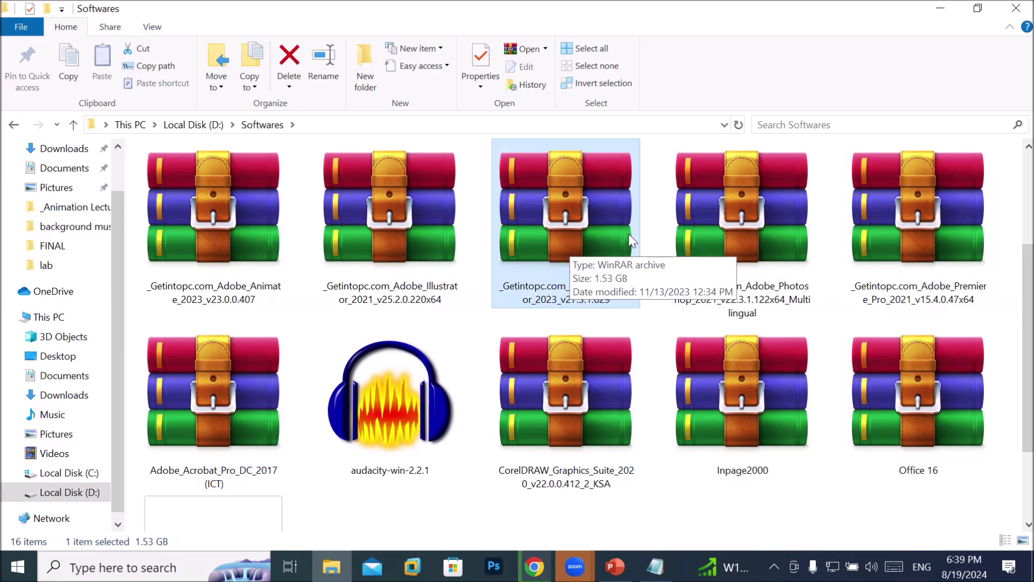
scroll(629, 234, up, 3)
scroll(612, 370, down, 2)
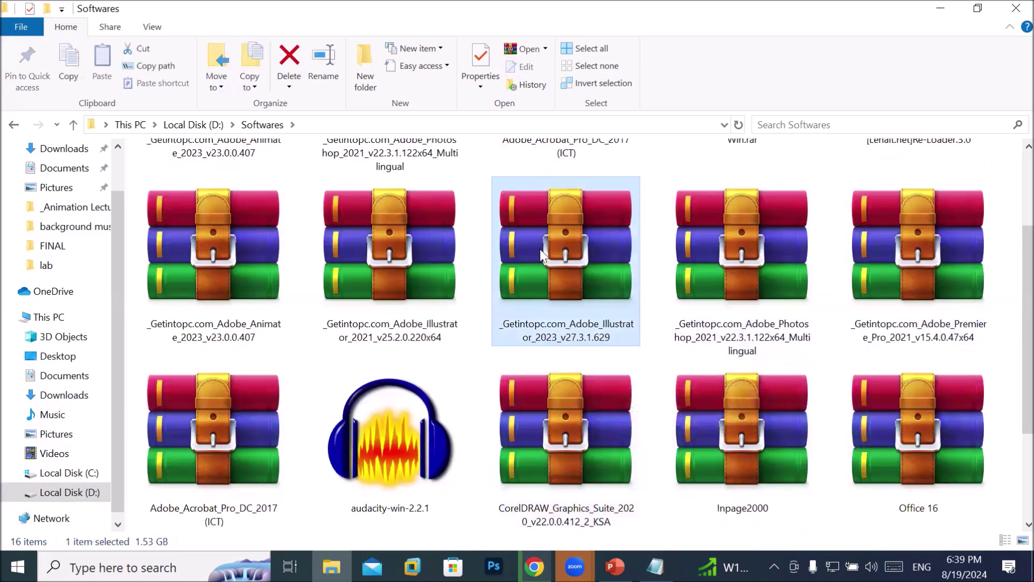
right_click(549, 260)
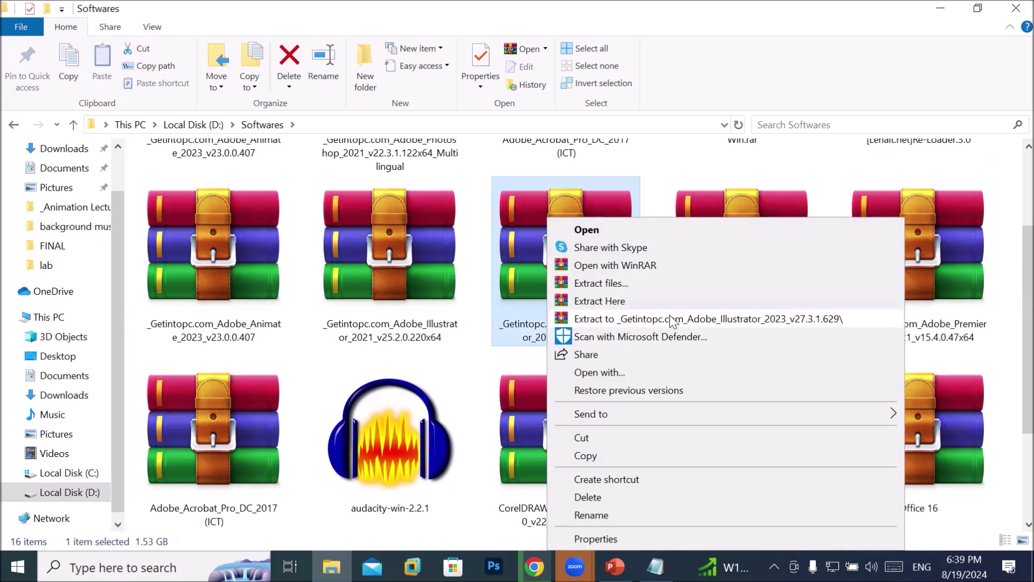
click(778, 319)
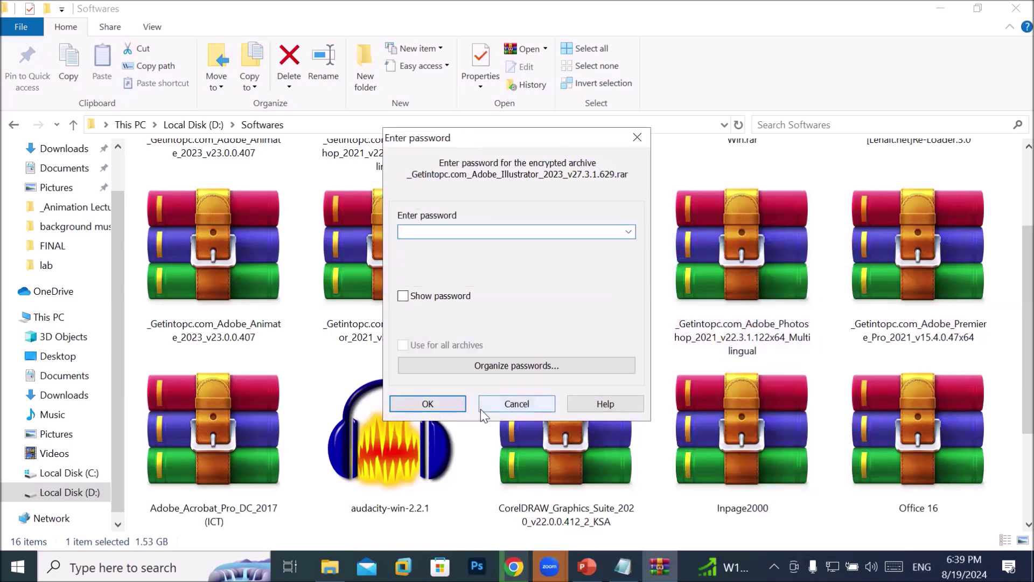
click(476, 235)
click(516, 403)
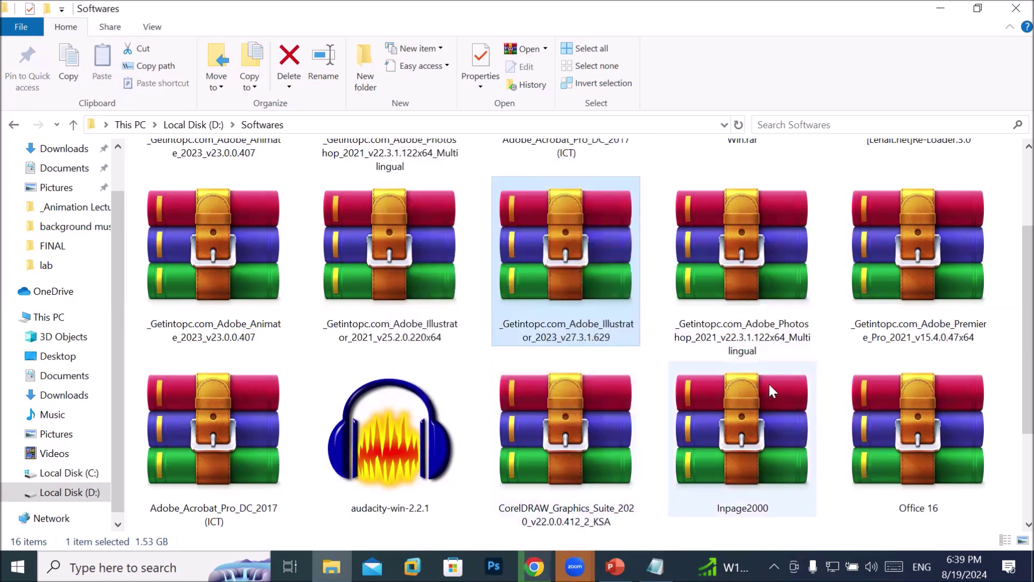
click(574, 326)
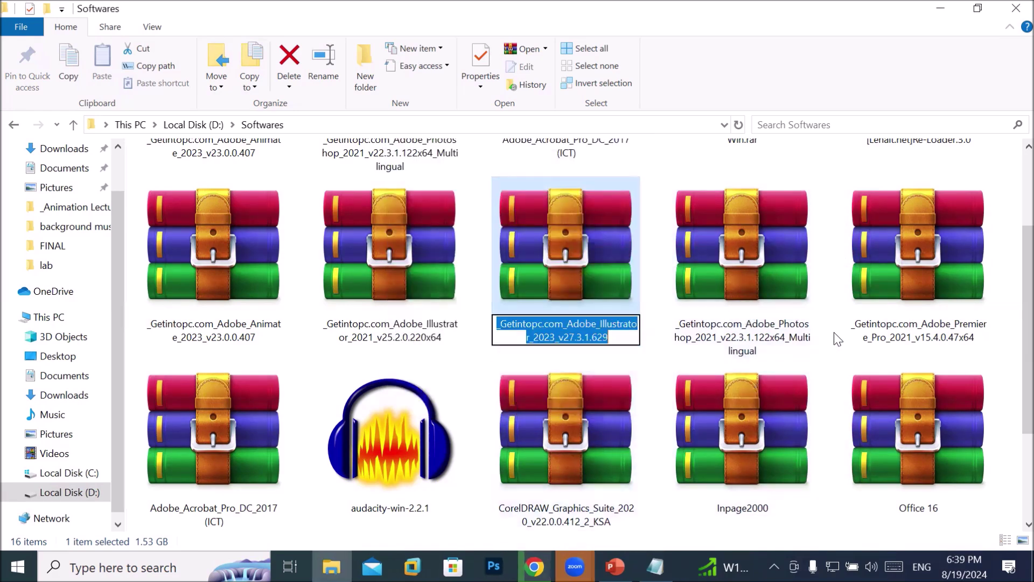
Select the Illustrator 2021 archive in the Softwares folder
scroll(774, 405, up, 2)
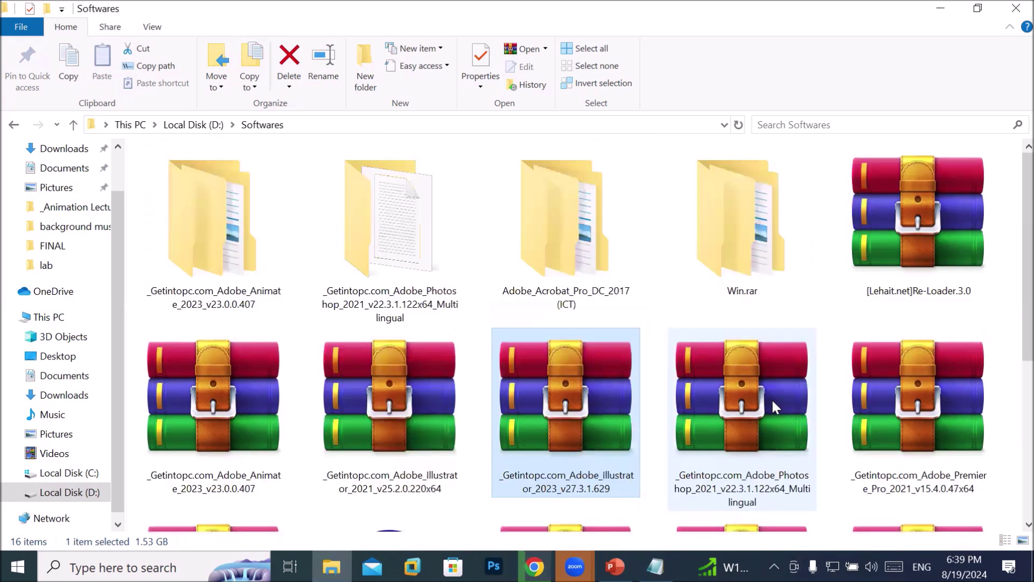
scroll(773, 405, down, 2)
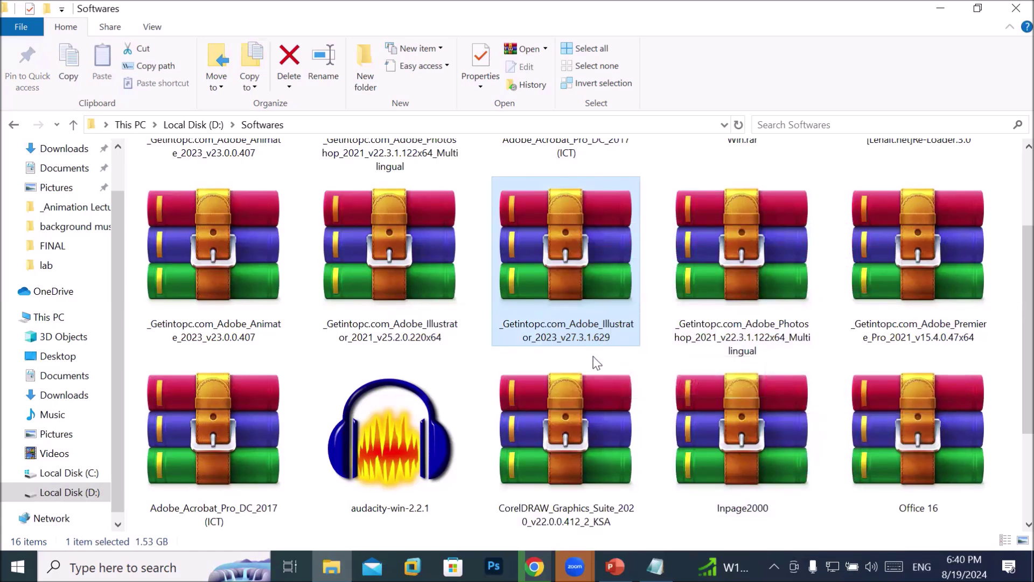
scroll(595, 363, down, 2)
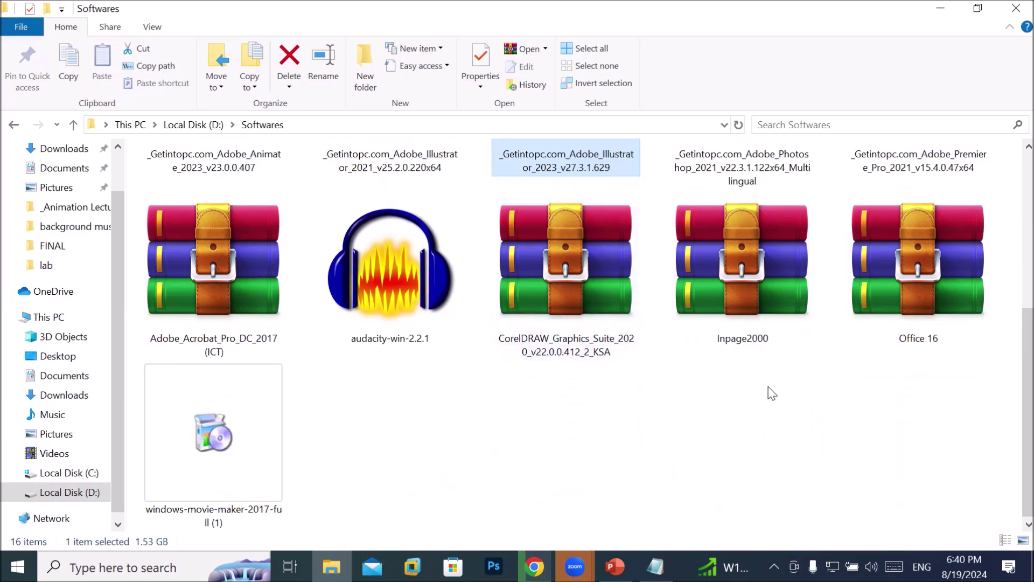
scroll(771, 394, up, 2)
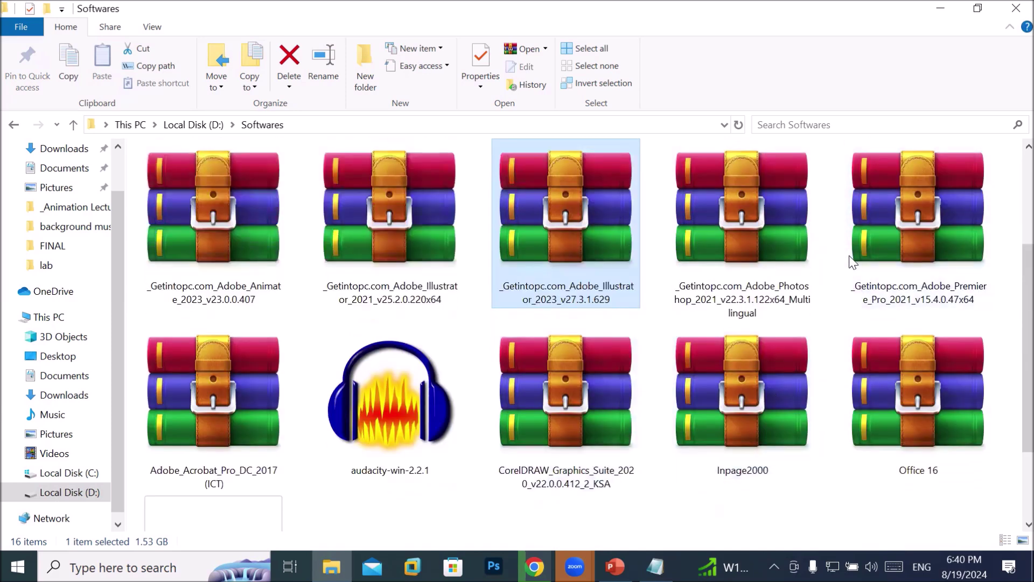
click(867, 246)
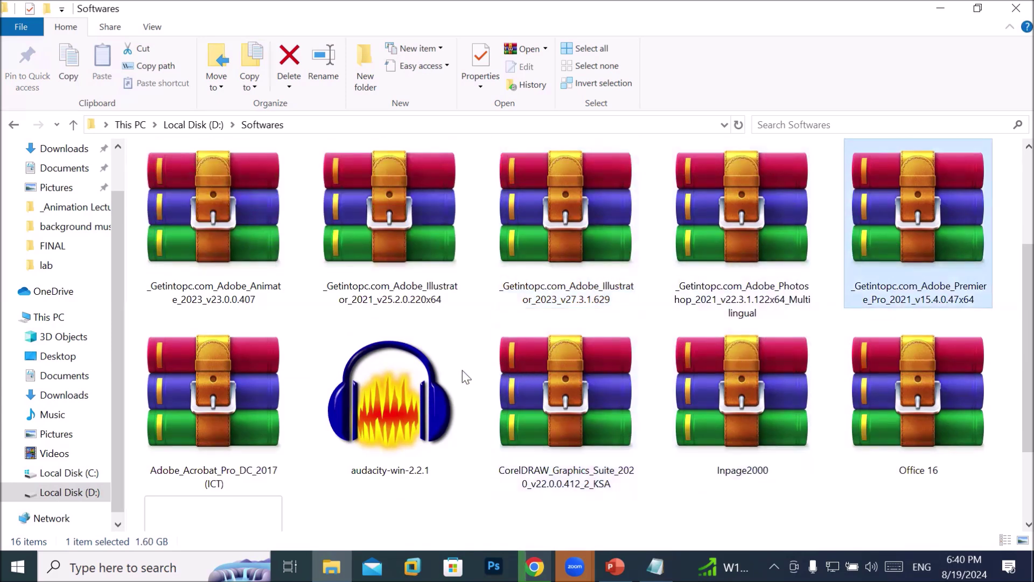
click(376, 241)
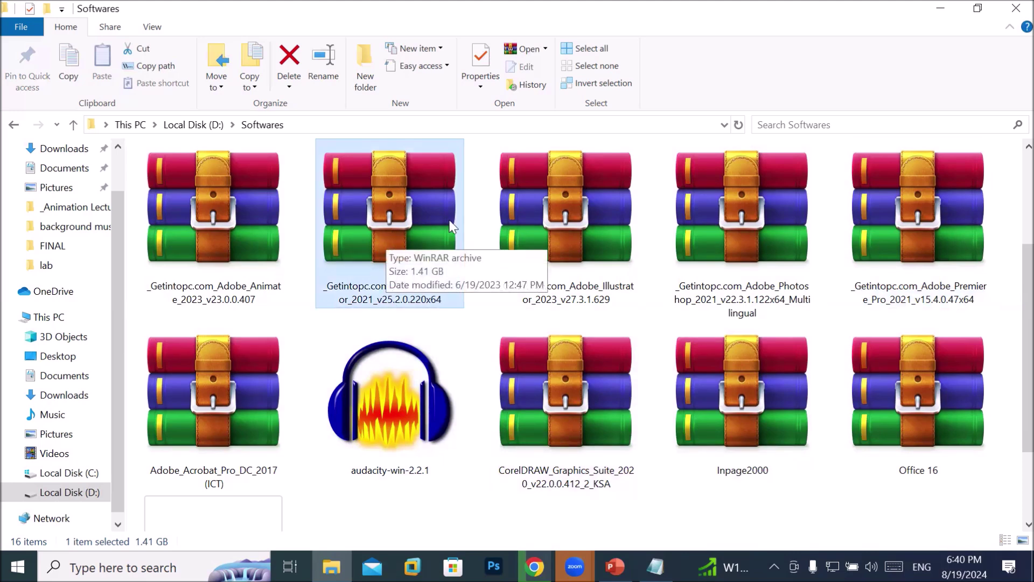
Extract the archive into its own folder, entering the archive password
right_click(405, 216)
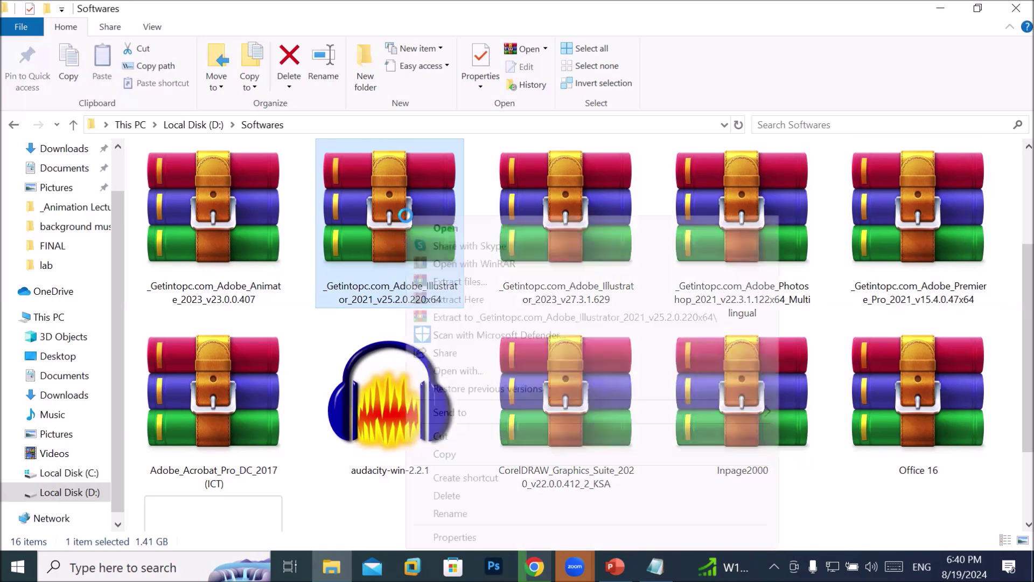
click(563, 318)
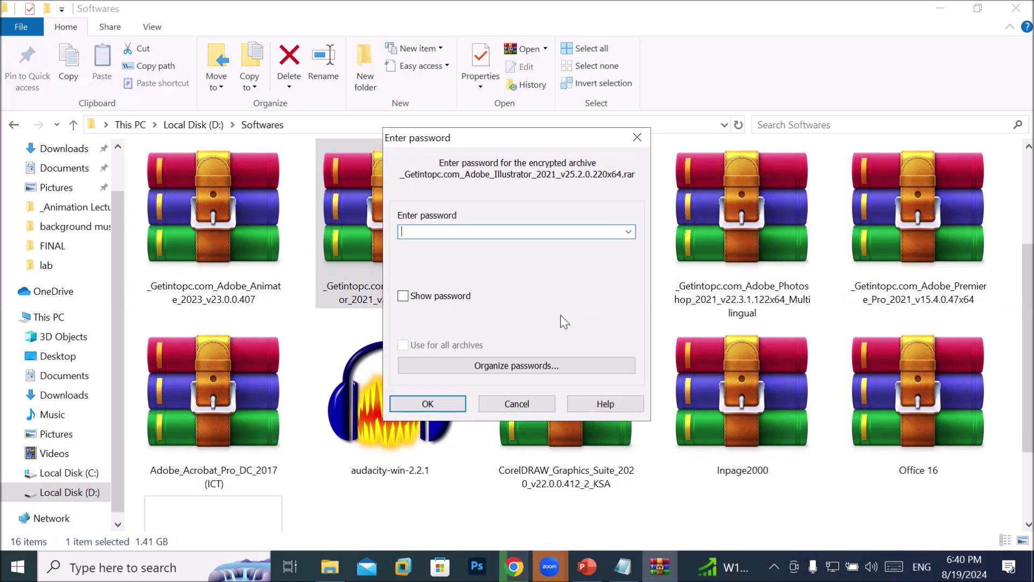
text(1)
click(447, 303)
click(447, 304)
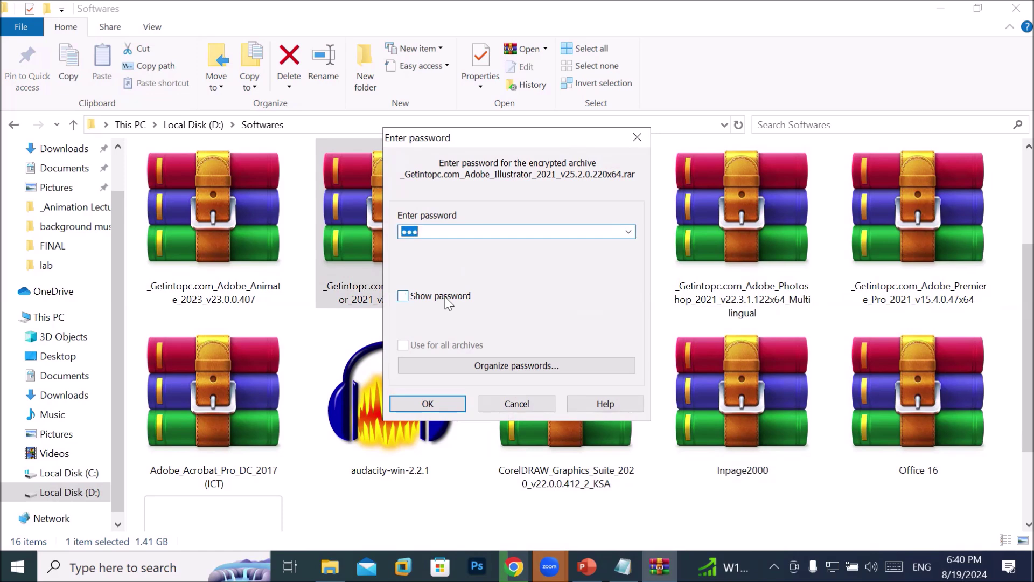
click(440, 405)
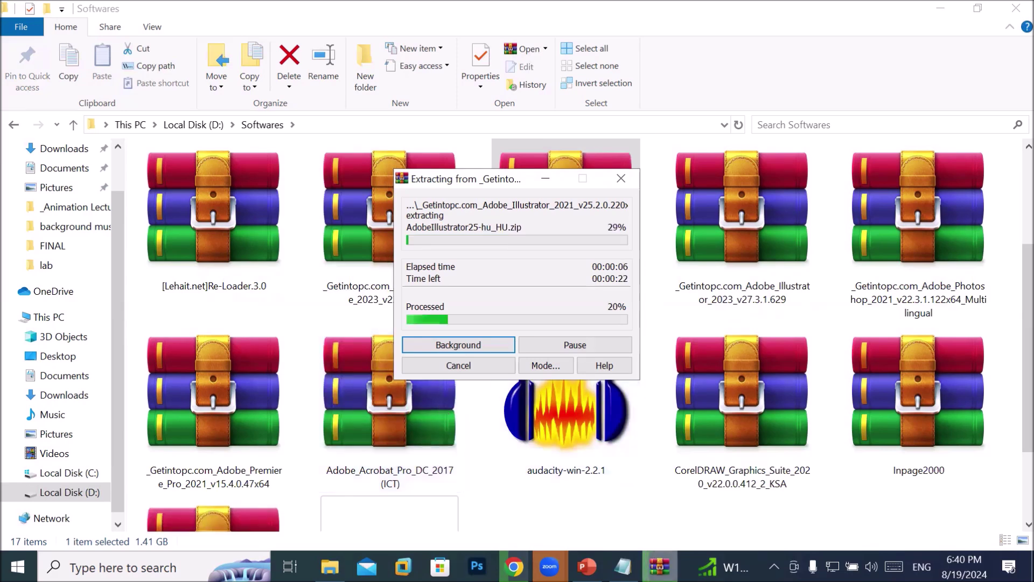
key(alt+Tab)
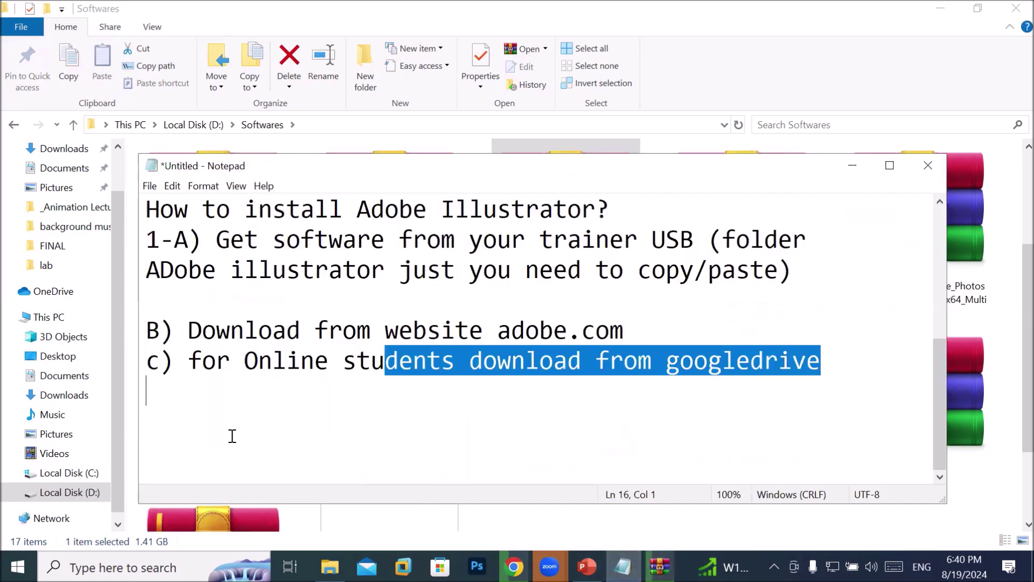
Restore line c so it ends 'online students from googledrive'
text(2-)
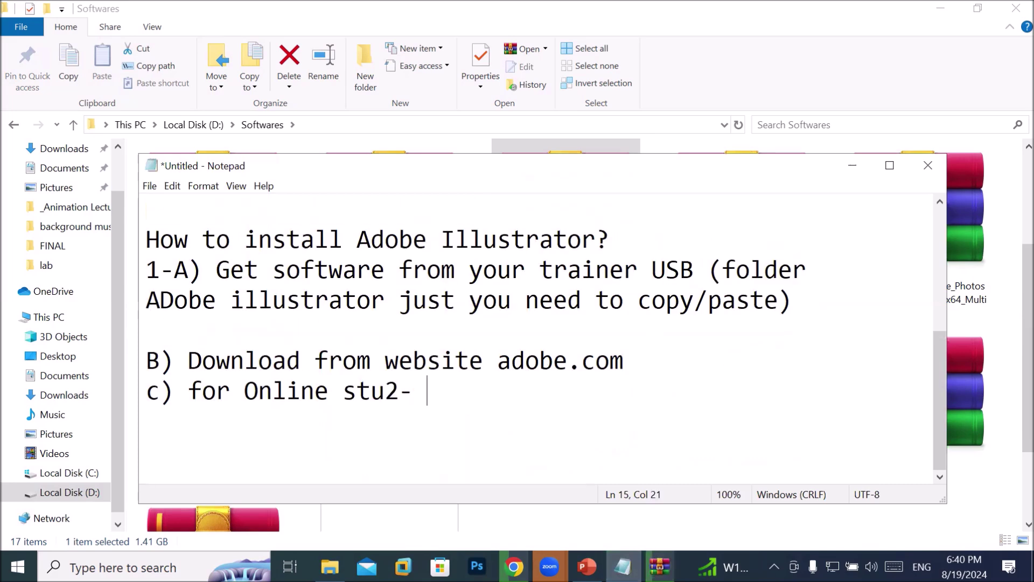
key(BackSpace)
key(BackSpace)
key(BackSpace)
key(ctrl+z)
key(ctrl+z)
key(ctrl+z)
key(ctrl+z)
key(ctrl+z)
key(ctrl+z)
text(dents )
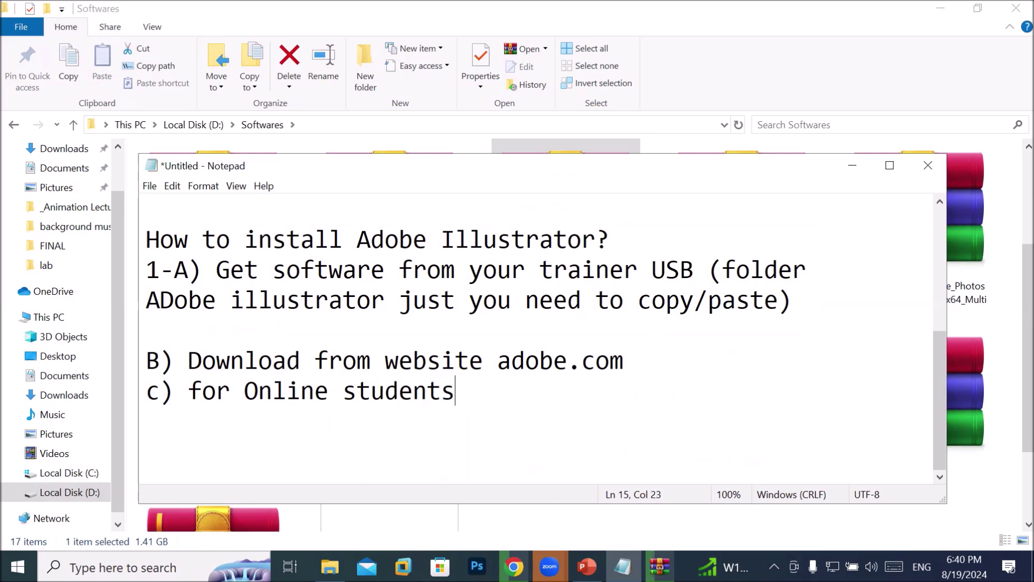
text(from googledrive)
key(Return)
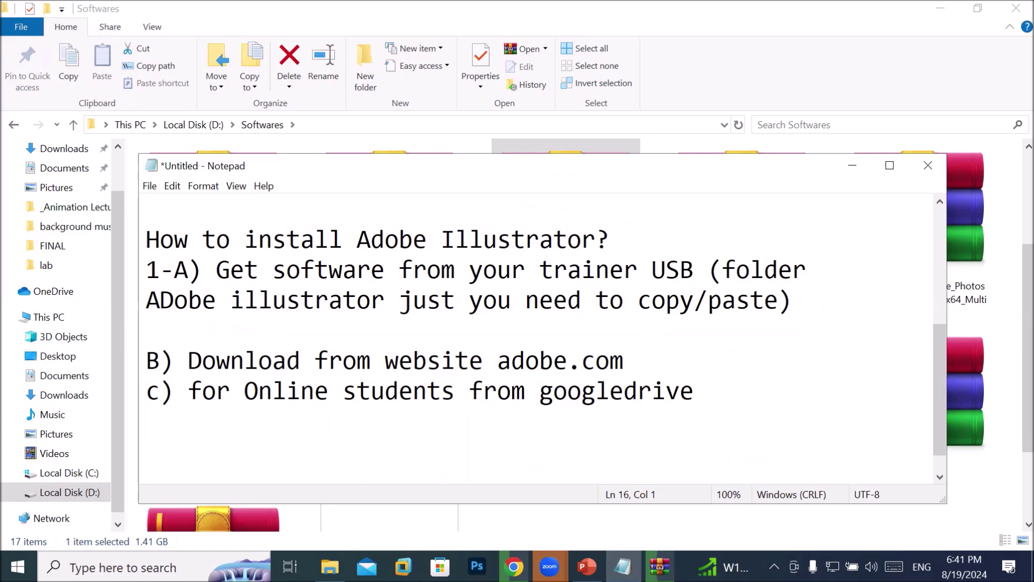
Add steps '2- Need to extract' and '3- Run as administrator "setup.exe"'
text(2- )
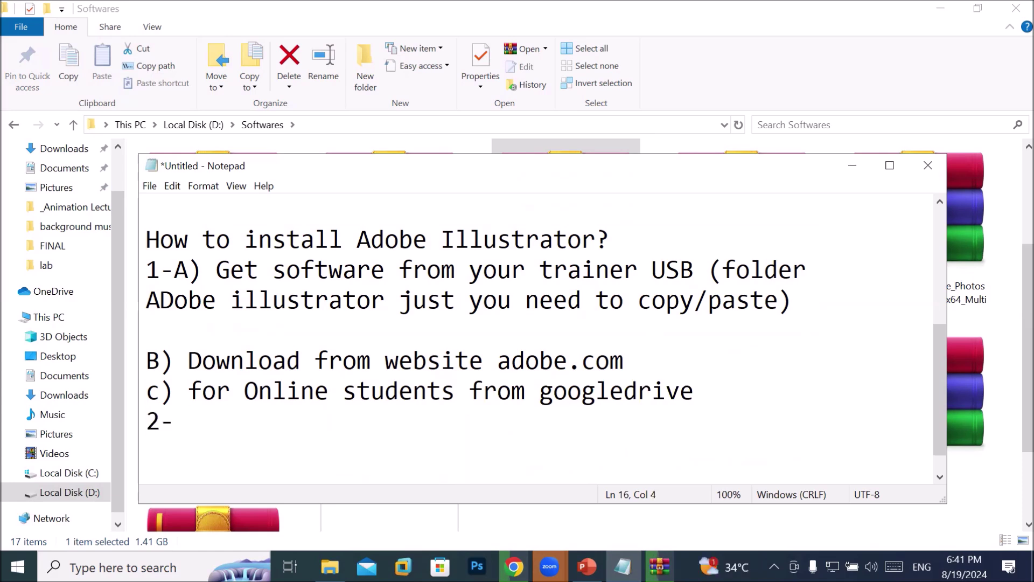
text(Need to extract)
key(Return)
text(3- )
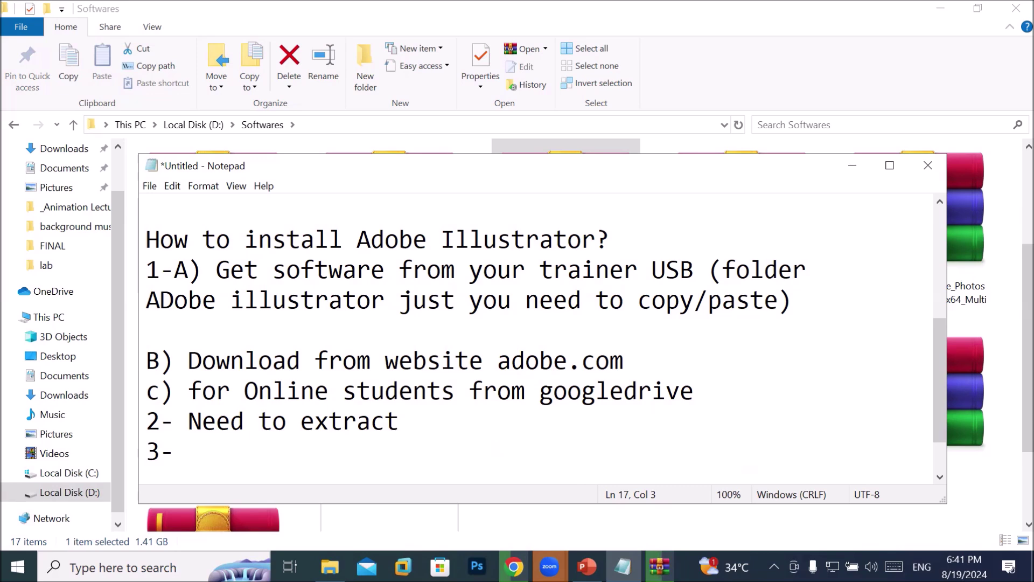
text(Run )
text(as adminis)
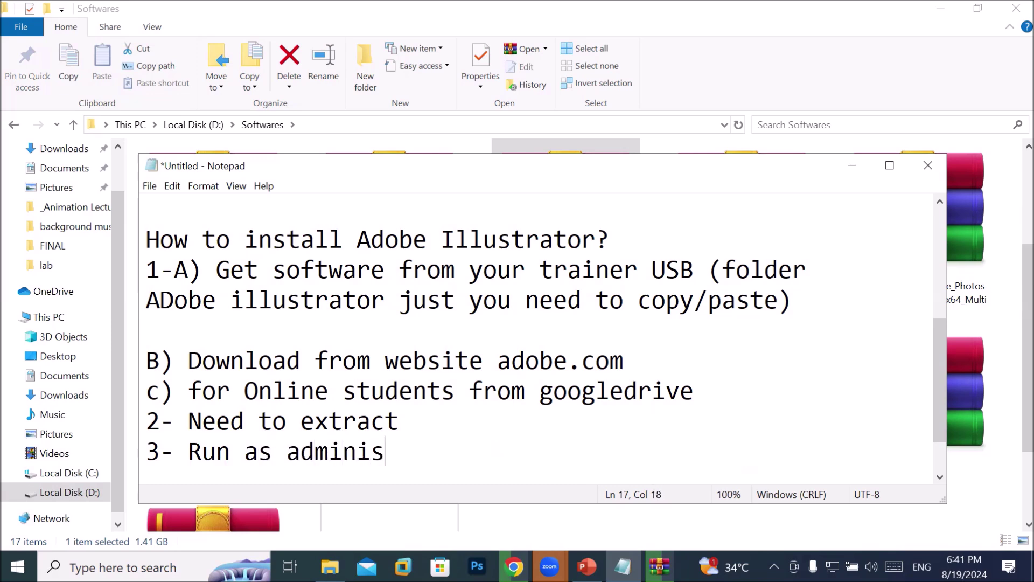
text(trator setup.exe)
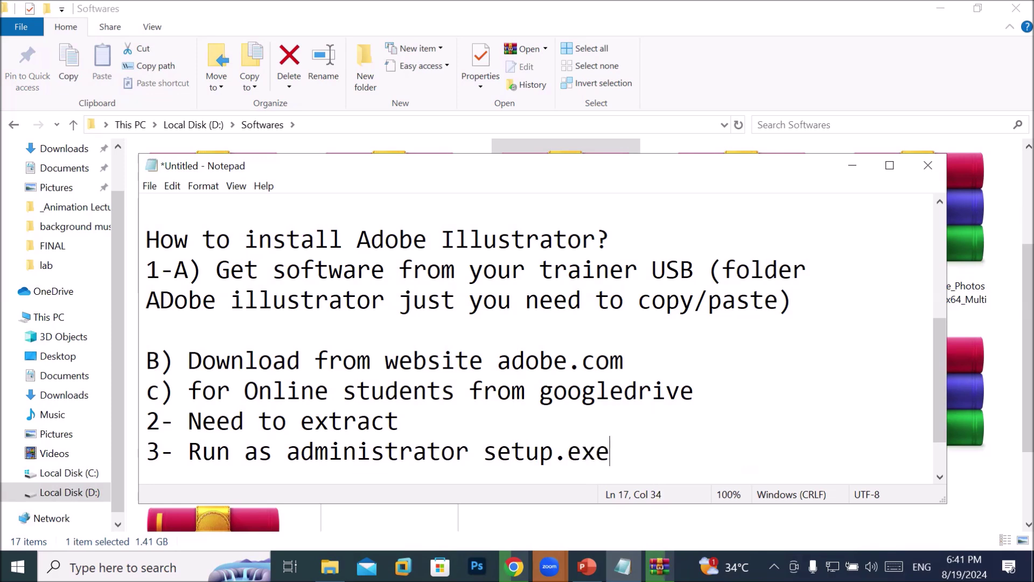
text(")
key(Left)
key(Left)
key(Left)
key(Left)
key(Left)
key(Left)
key(Right)
key(Right)
key(Right)
text(")
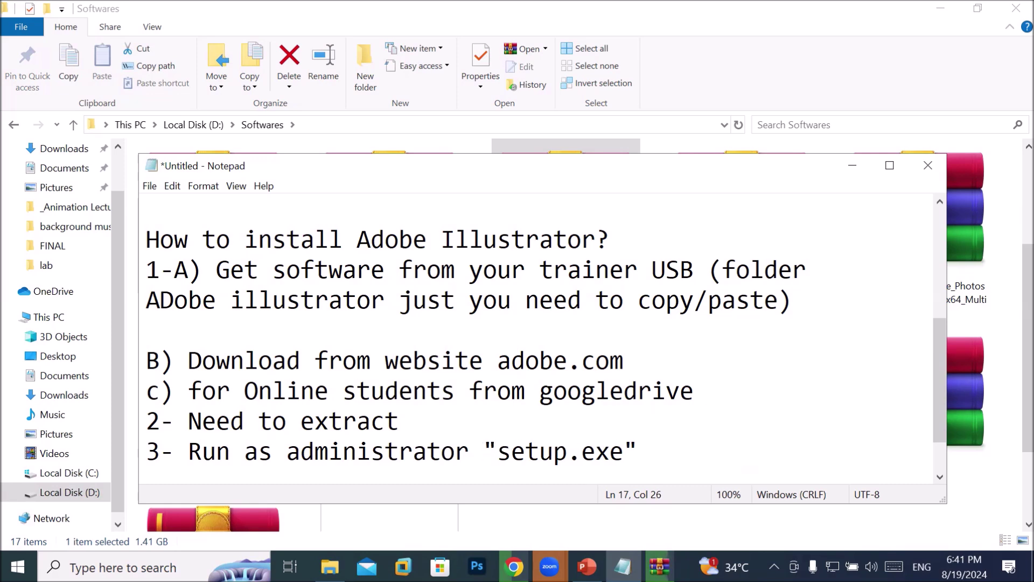
Append the archive's extraction password to the 'Need to extract' step
click(428, 423)
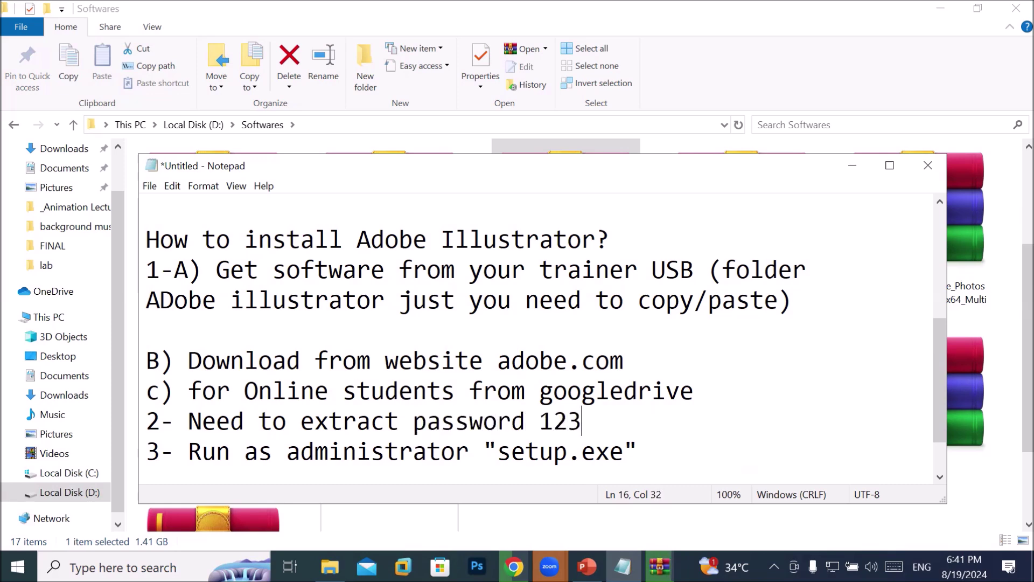
scroll(749, 421, down, 1)
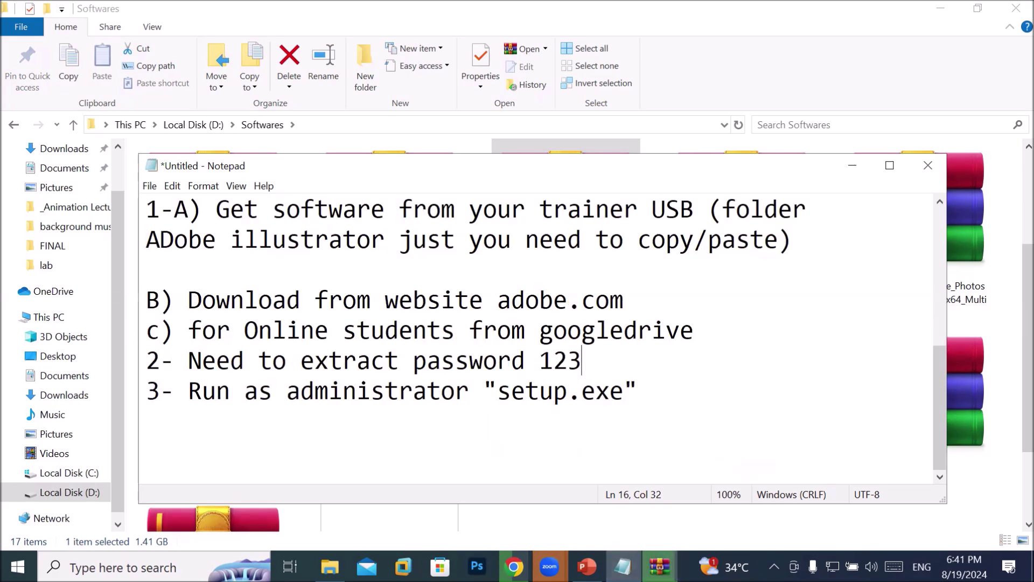
click(514, 567)
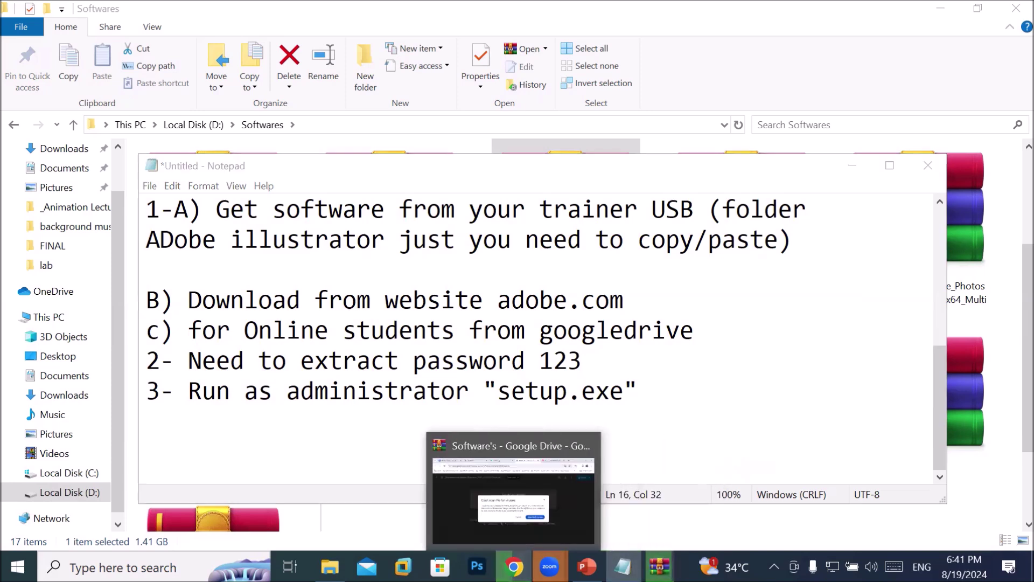
Check the unfinished .crdownload file in Downloads, then open Local Disk (D:)
click(514, 501)
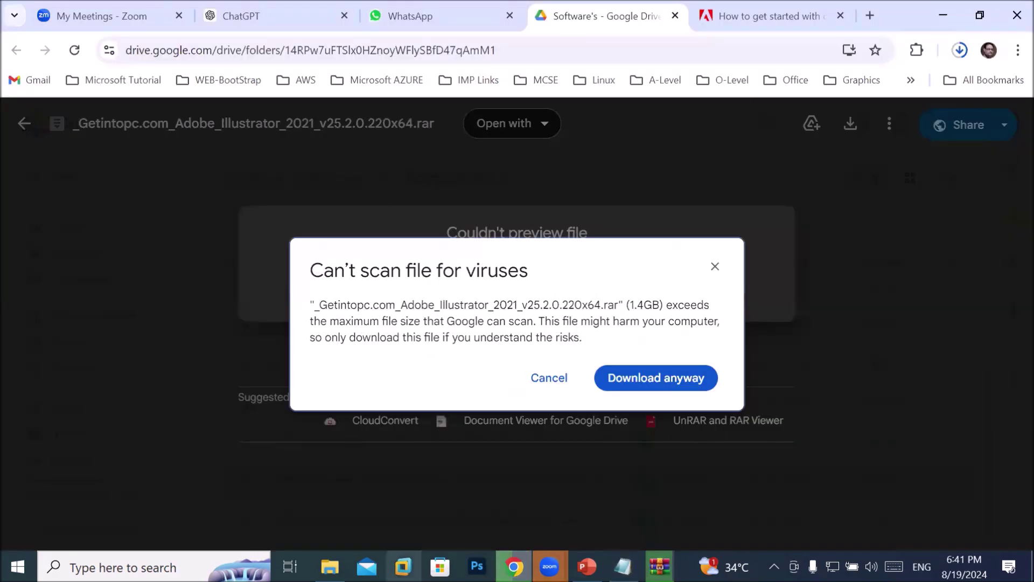
click(329, 567)
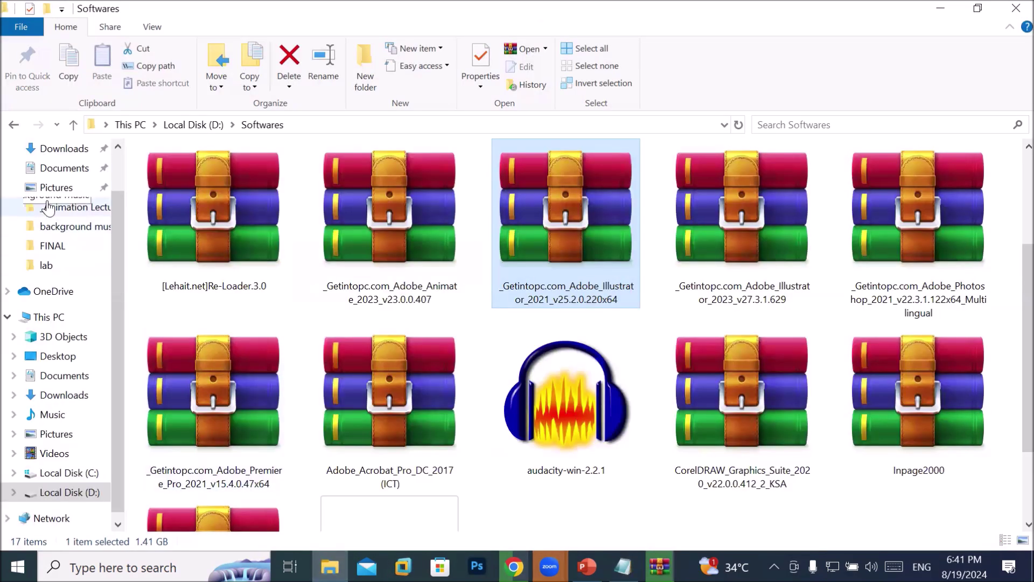
click(54, 149)
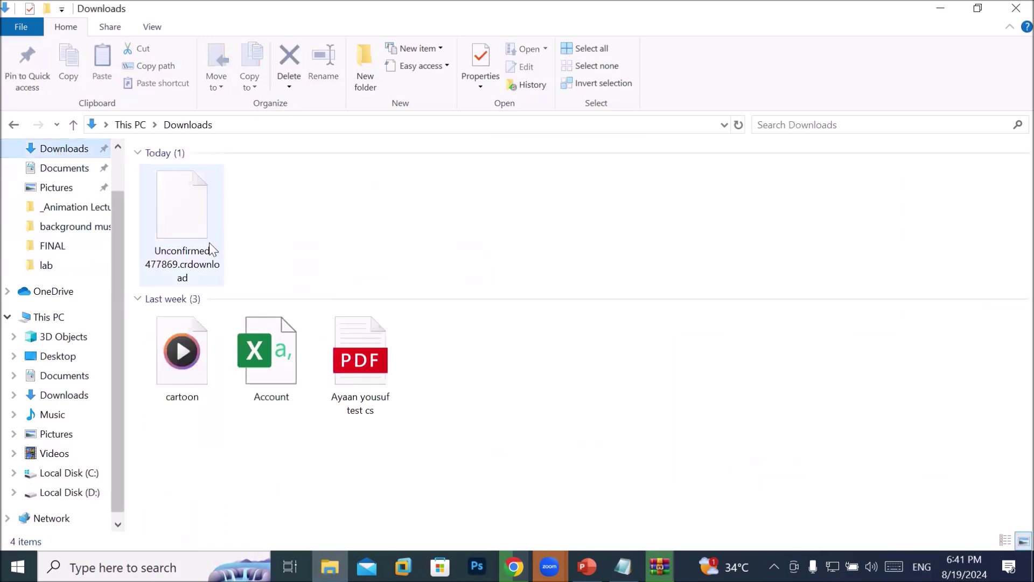
right_click(185, 196)
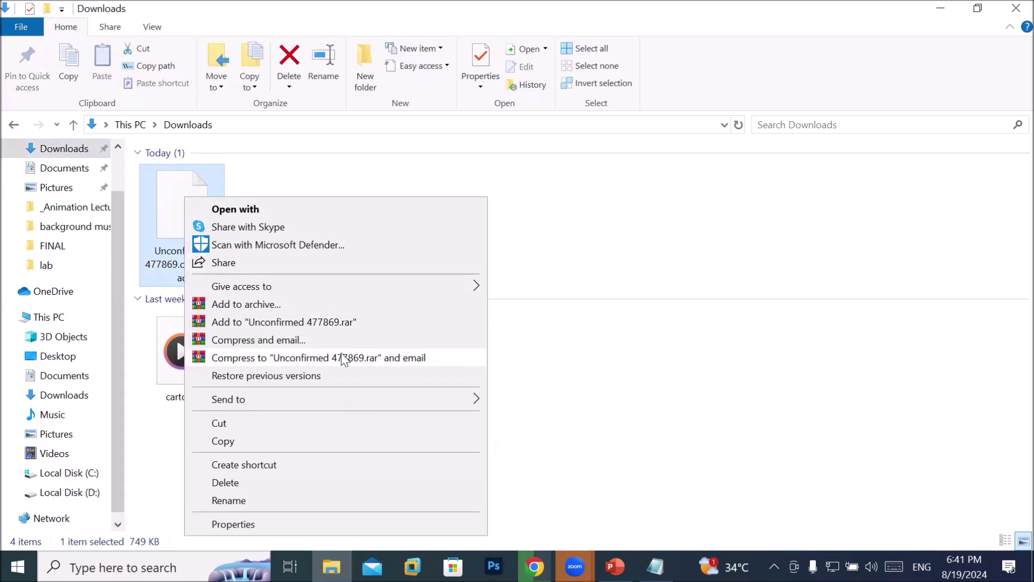
click(614, 224)
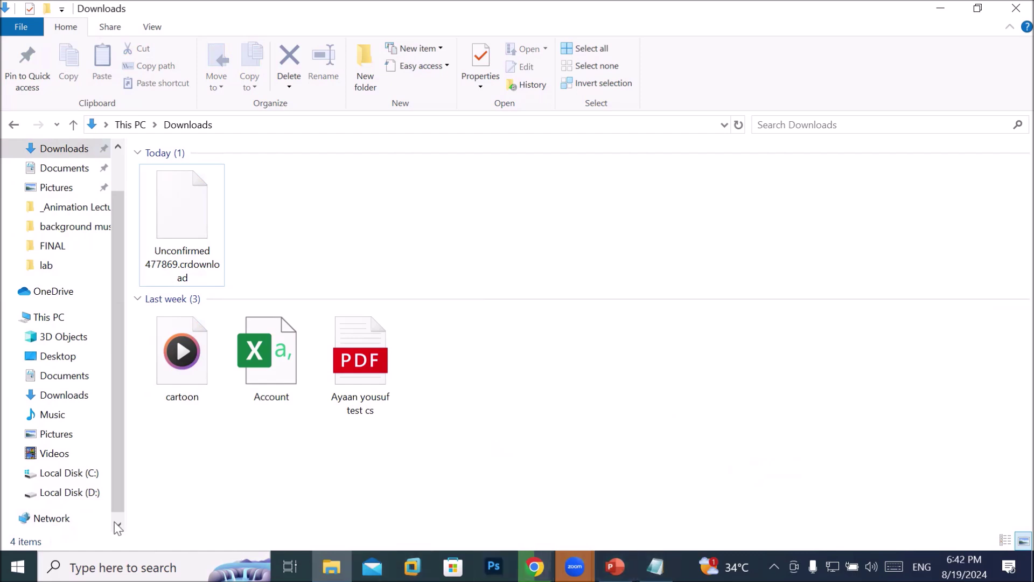
click(81, 493)
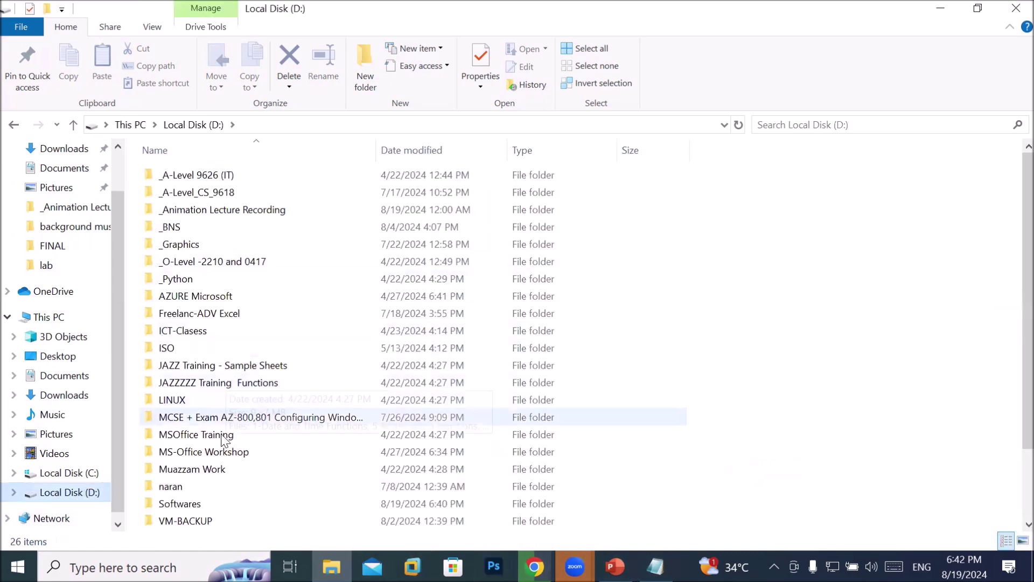
Open Softwares > Adobe_Illustrator_2021_v25.2.0.220x64 and run its Set-up as administrator
double_click(218, 503)
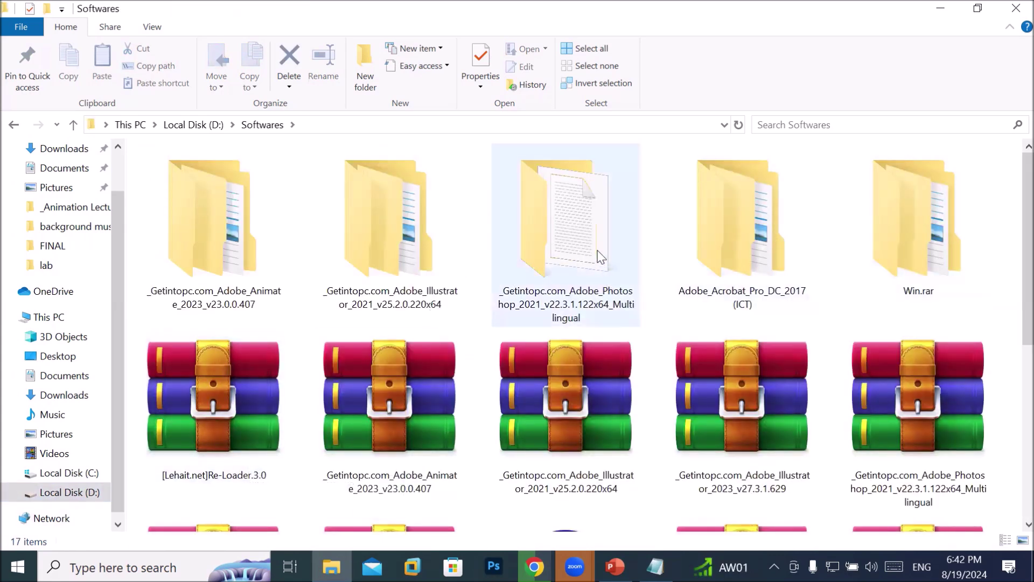
scroll(580, 261, down, 3)
scroll(581, 260, up, 3)
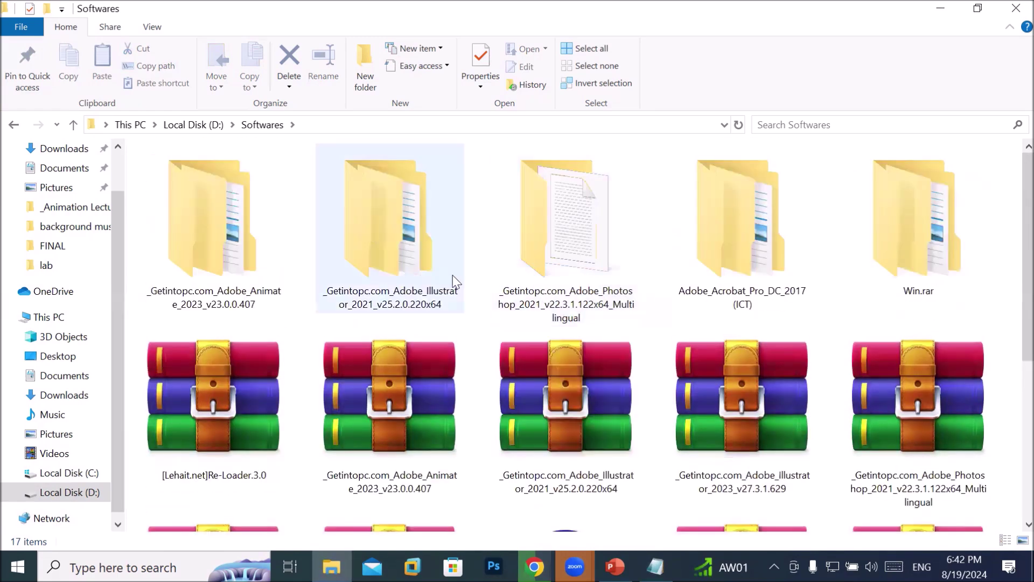
click(411, 230)
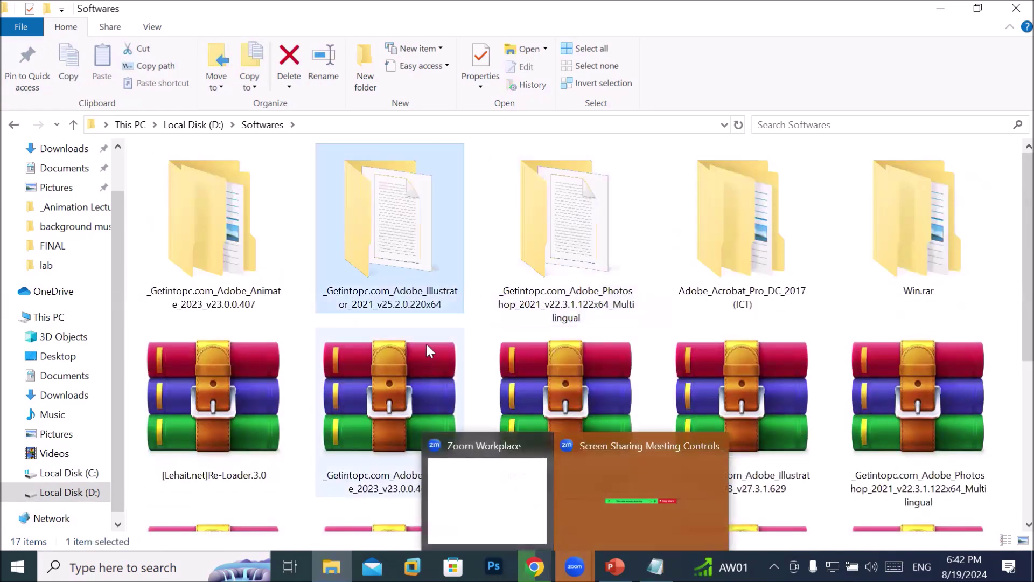
double_click(408, 254)
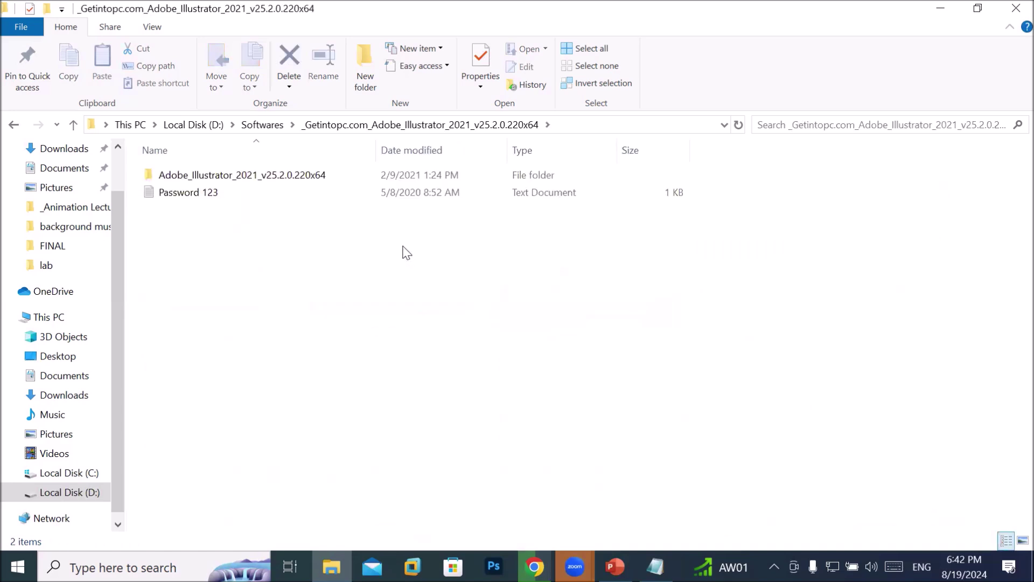
click(201, 177)
double_click(201, 176)
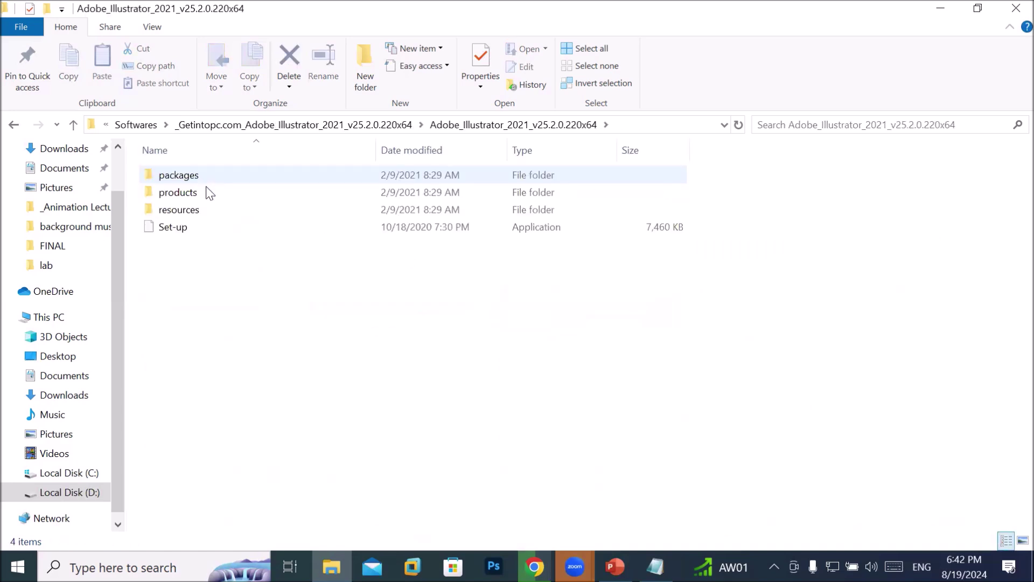
click(206, 231)
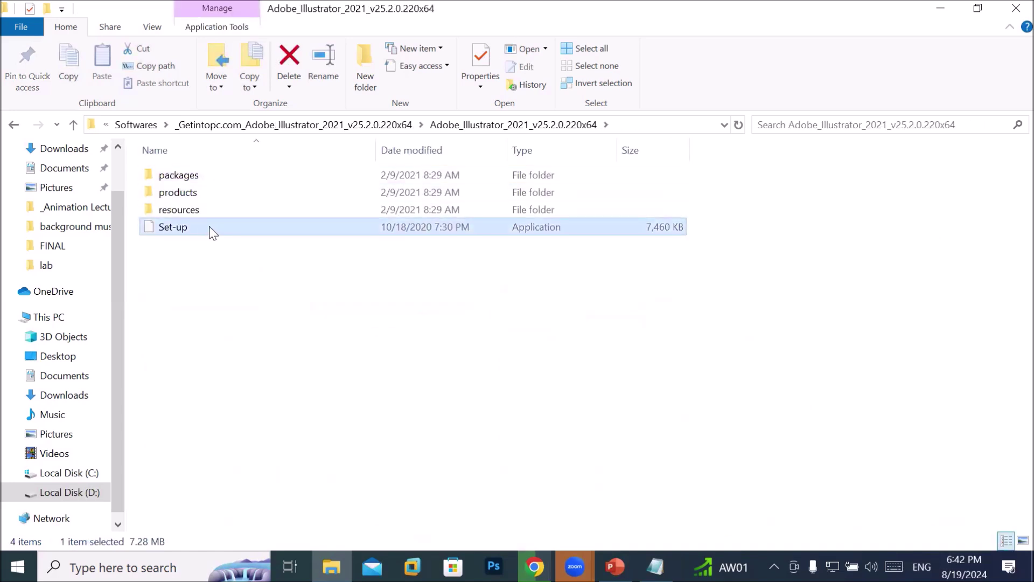
right_click(211, 225)
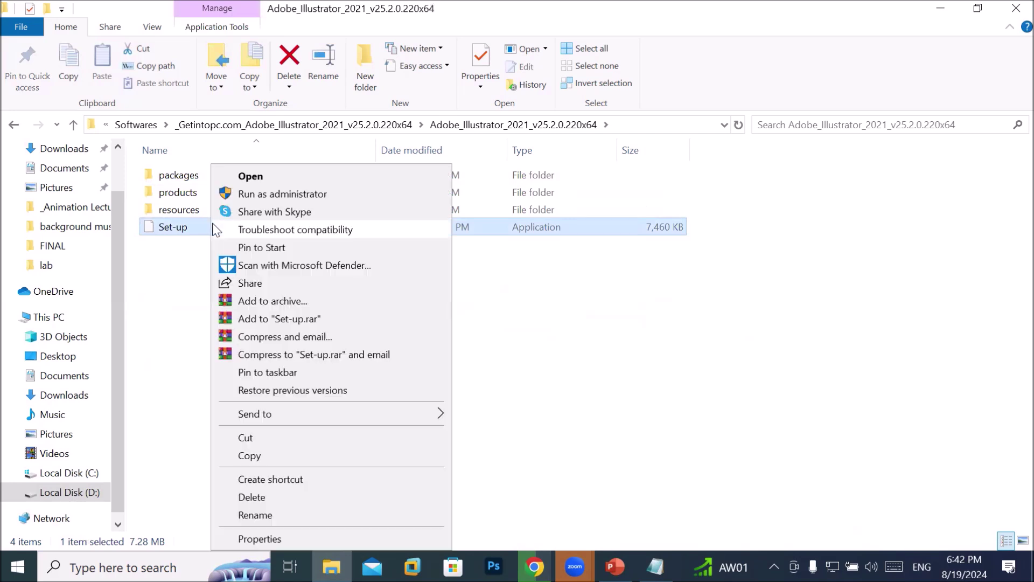
click(345, 198)
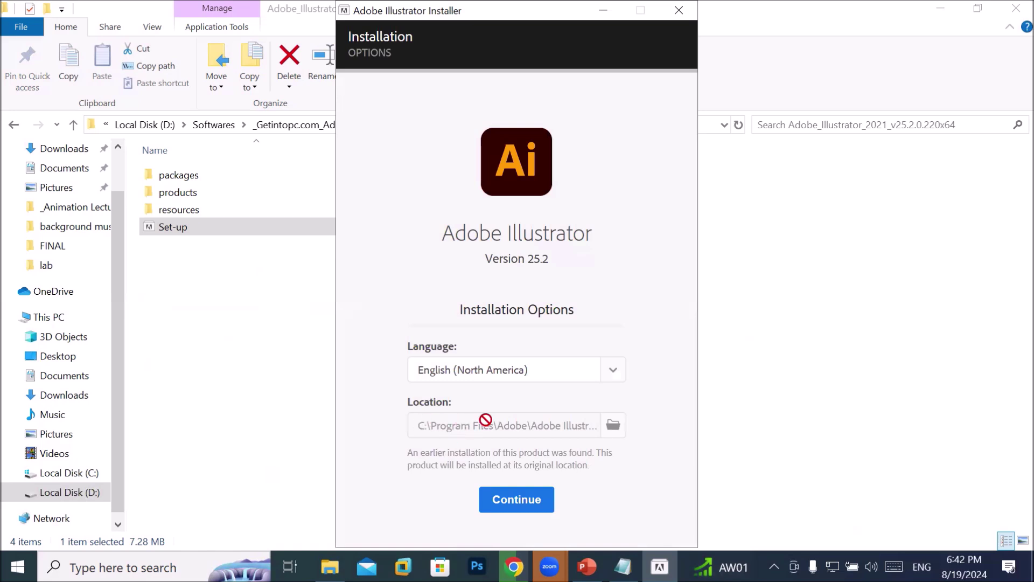
Choose English (International) as install language and start installing Illustrator 25.2
click(620, 374)
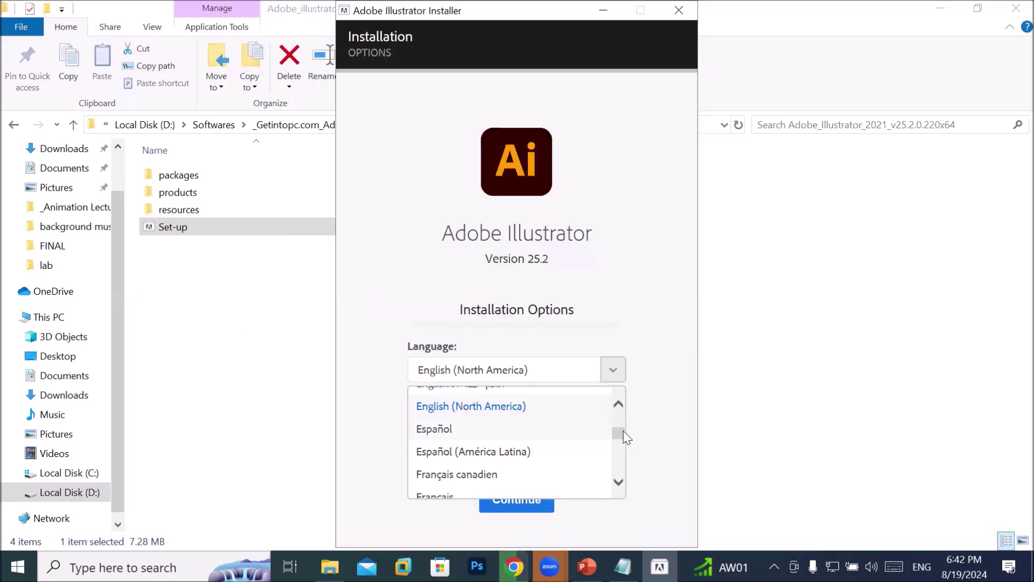
click(618, 404)
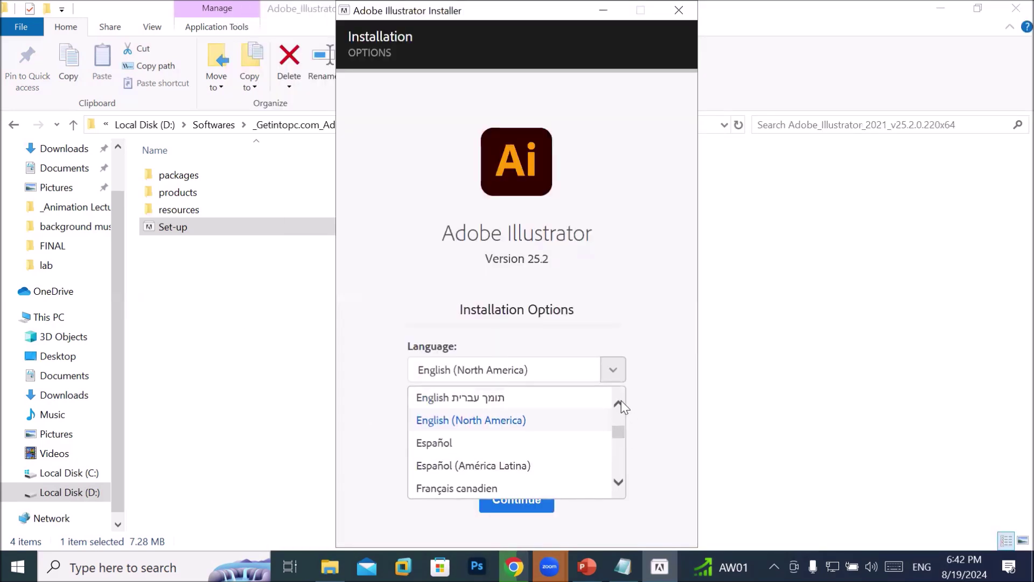
click(619, 404)
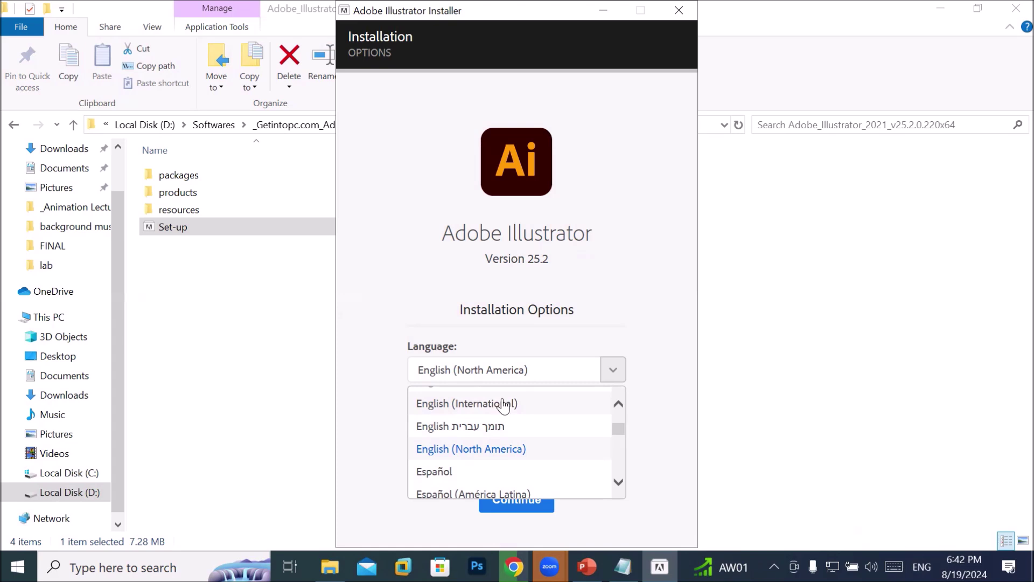
click(503, 405)
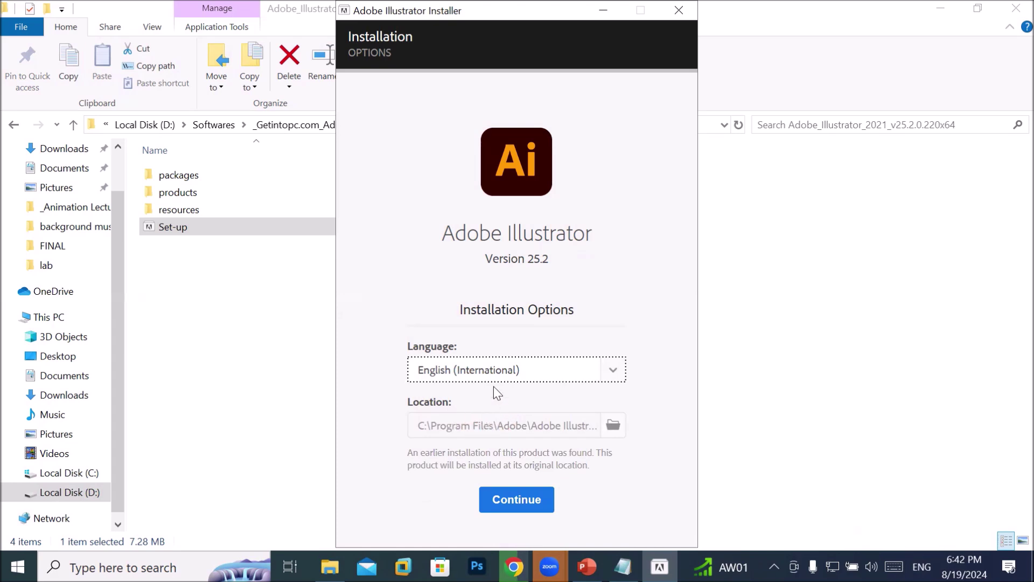
click(502, 505)
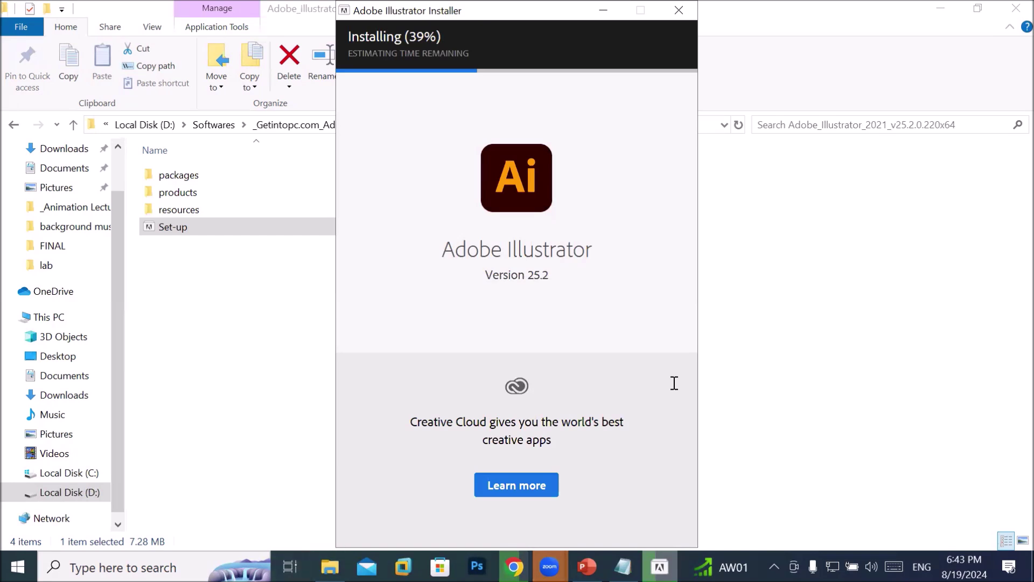
key(alt+Tab)
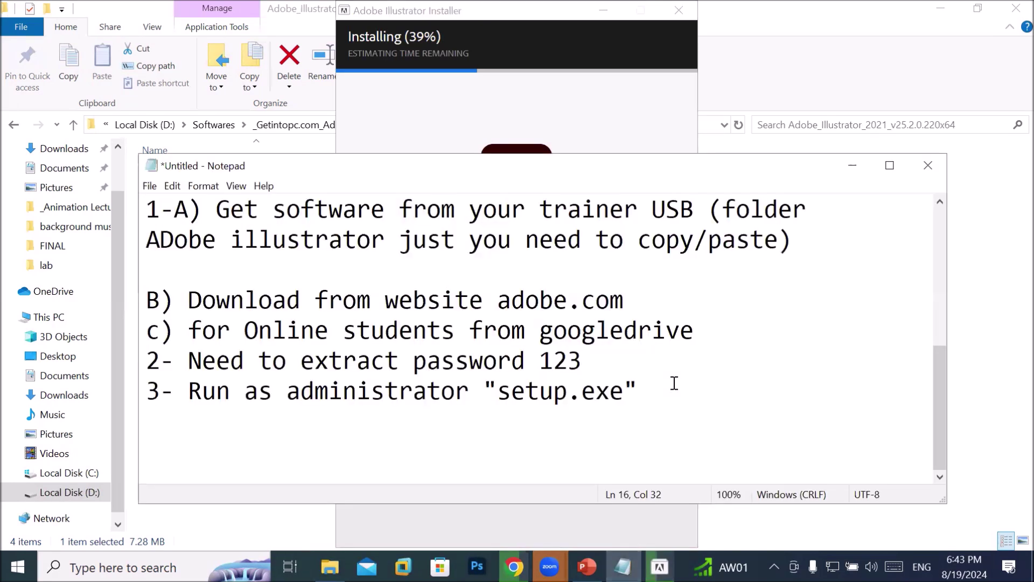
Below the notes, add the line 'After installation you need to run or launch'
click(674, 383)
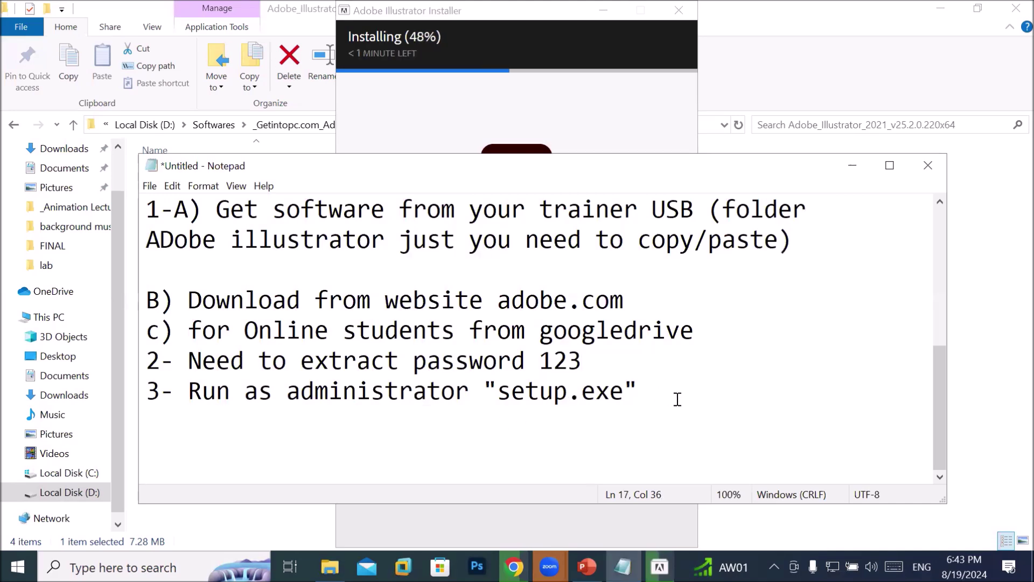
key(Return)
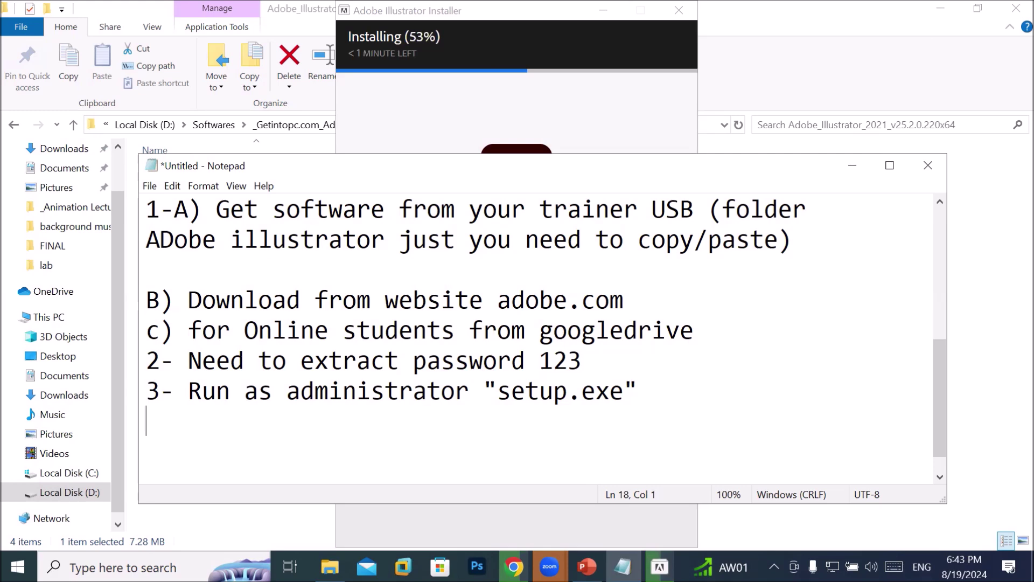
key(Return)
key(Return)
key(Return)
key(Return)
key(Return)
key(BackSpace)
key(BackSpace)
key(BackSpace)
key(BackSpace)
text(After instal)
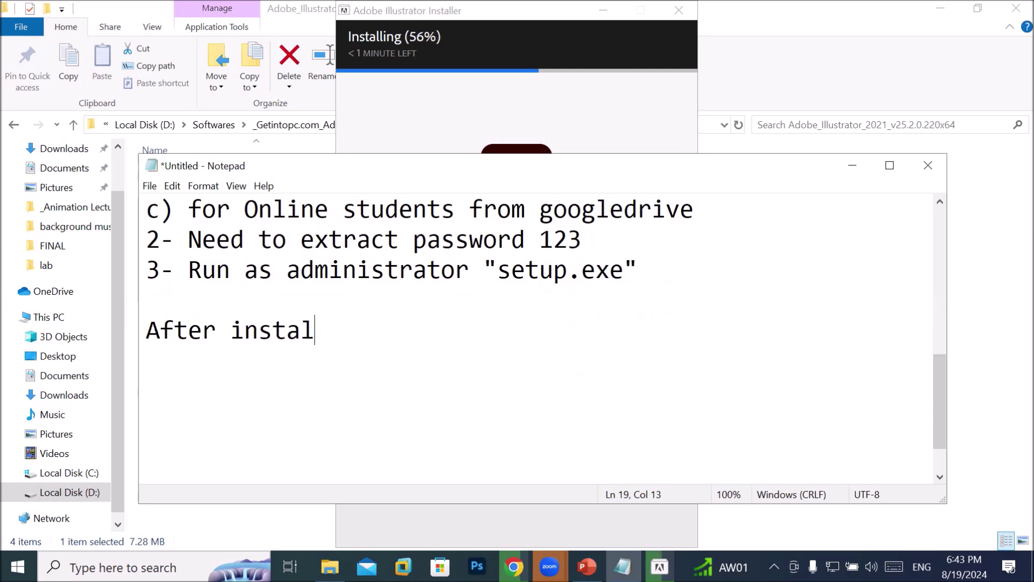
text(lationi yo)
key(BackSpace)
key(BackSpace)
key(BackSpace)
key(BackSpace)
key(BackSpace)
text(n you need to )
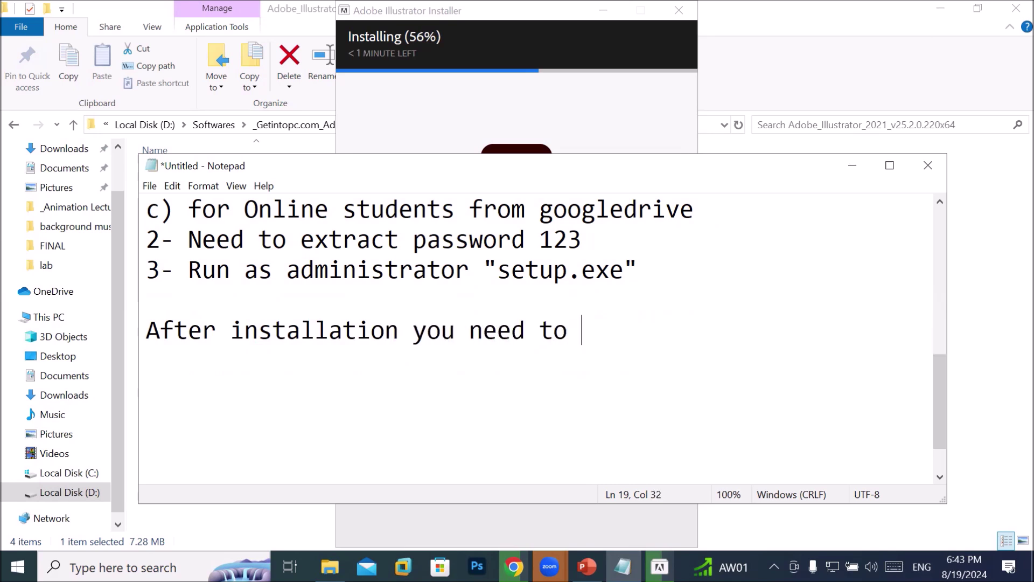
text(run or)
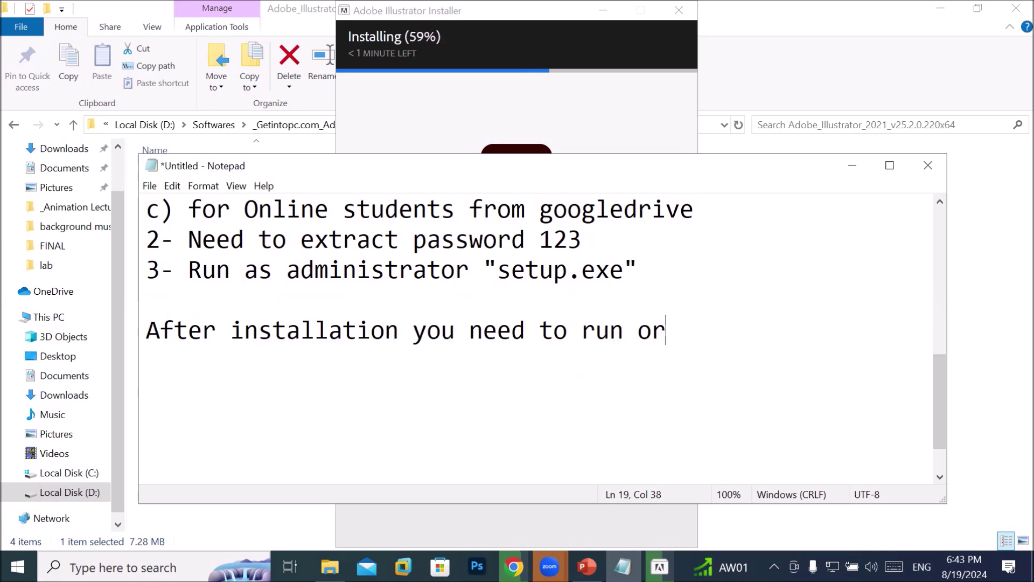
text(anuch)
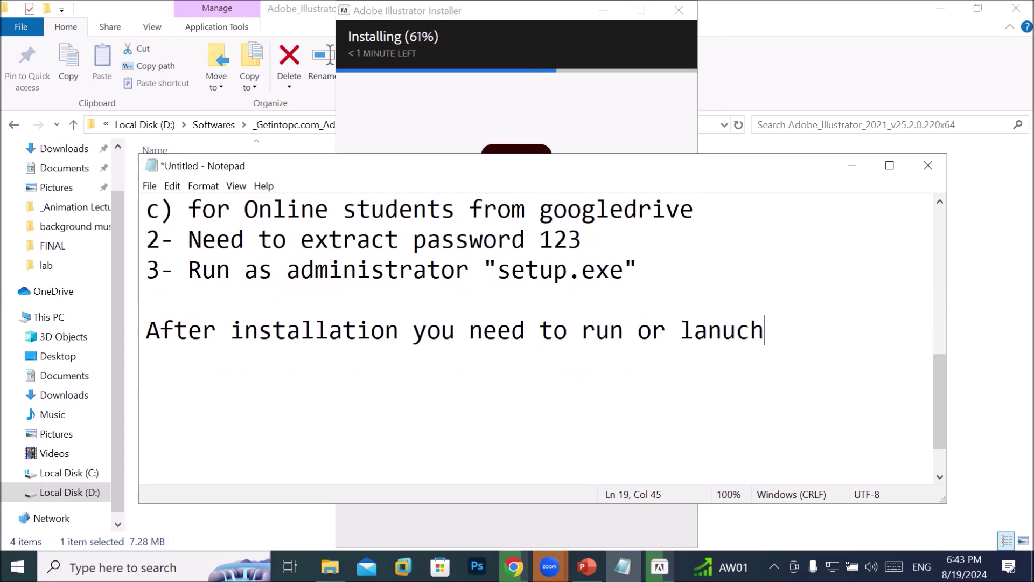
Add item '1- type in search bar'
key(Return)
text(1- )
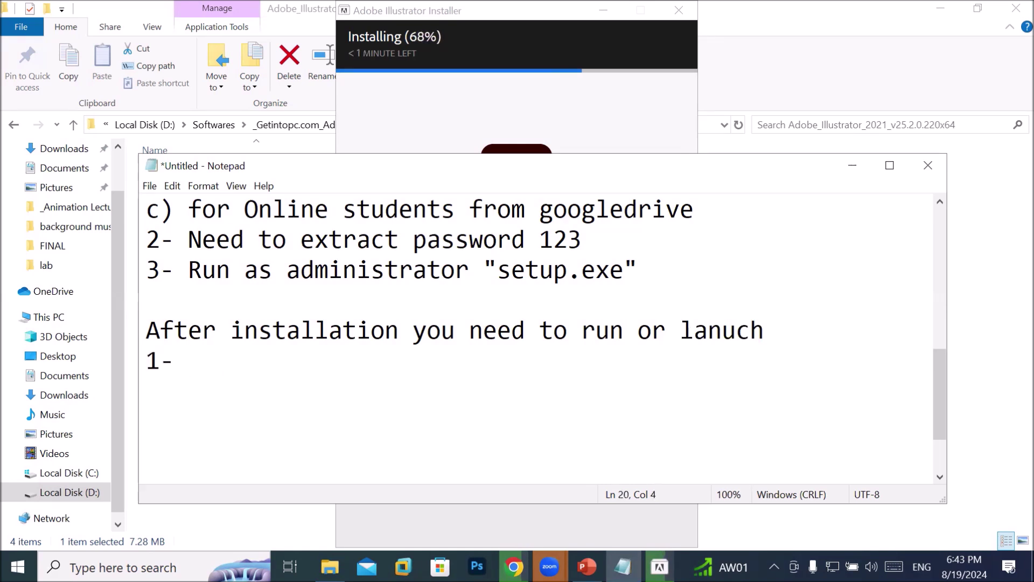
text(type in sera)
key(BackSpace)
text(rc)
key(BackSpace)
key(BackSpace)
key(BackSpace)
text(arch )
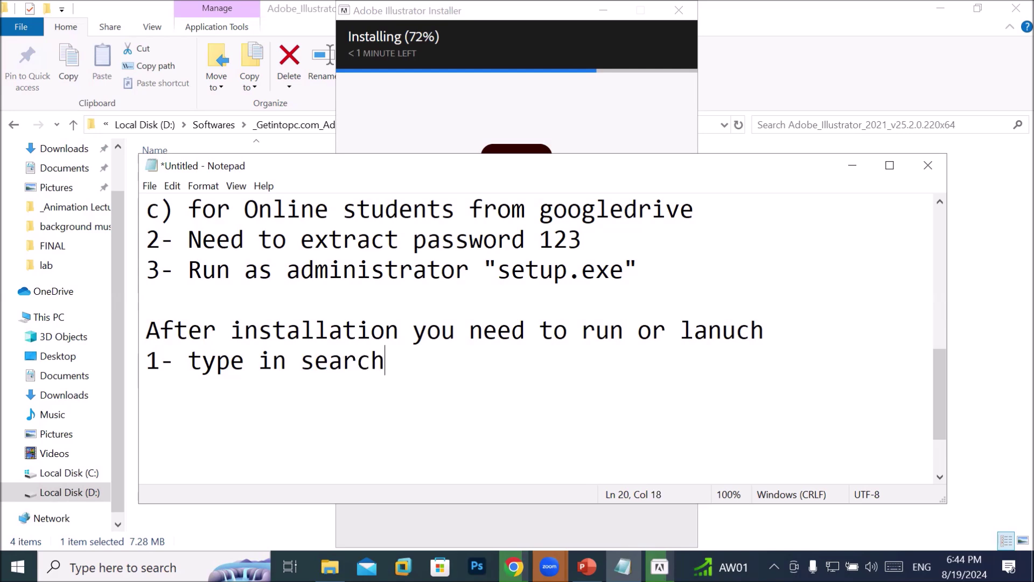
text(bar)
Add item '2- select from Start menu'
key(Return)
text(2- )
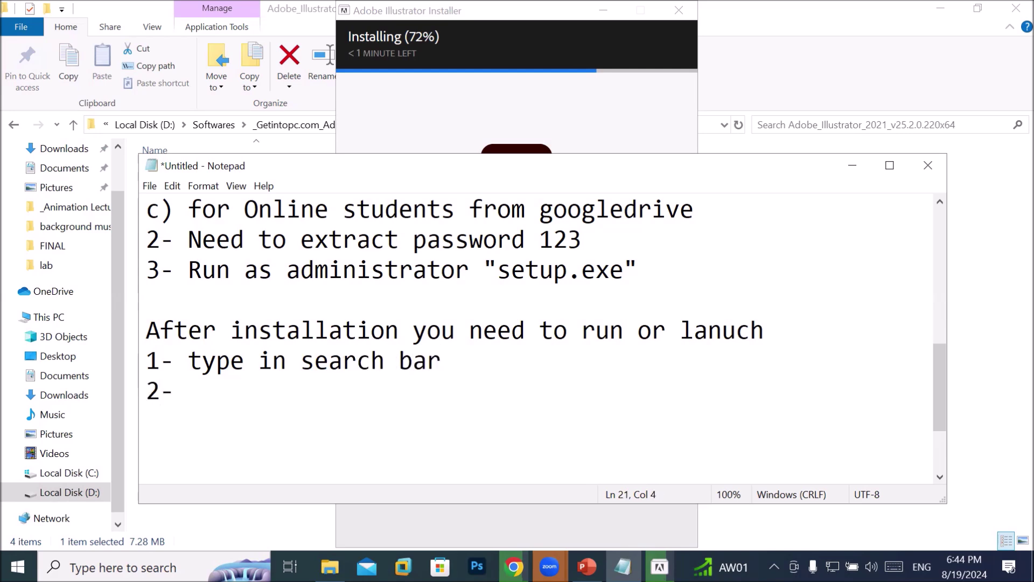
text(Start m)
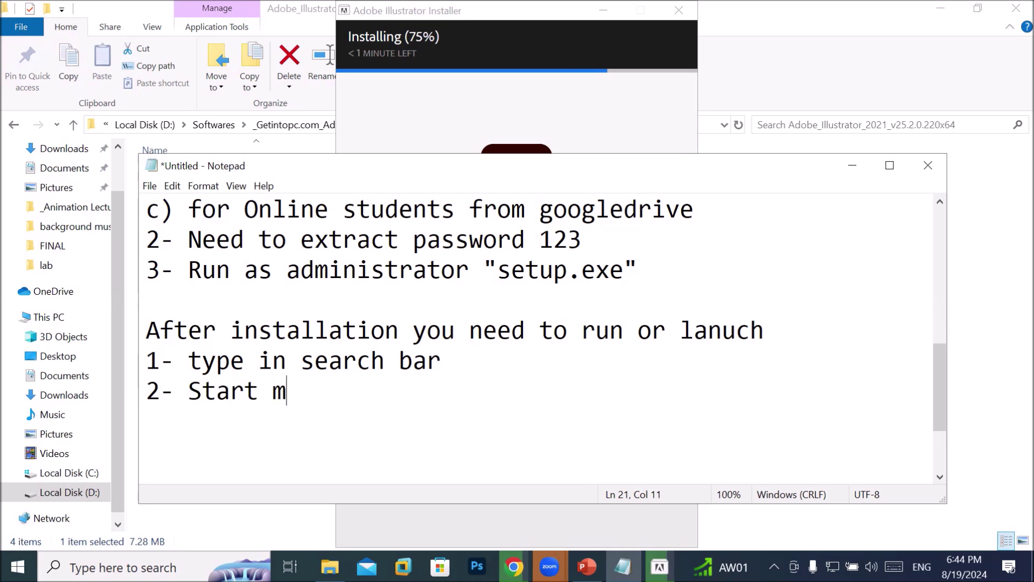
text(eny)
key(BackSpace)
text(u)
key(Left)
key(Left)
key(Left)
key(Left)
key(Left)
key(Left)
key(Left)
key(Left)
key(Left)
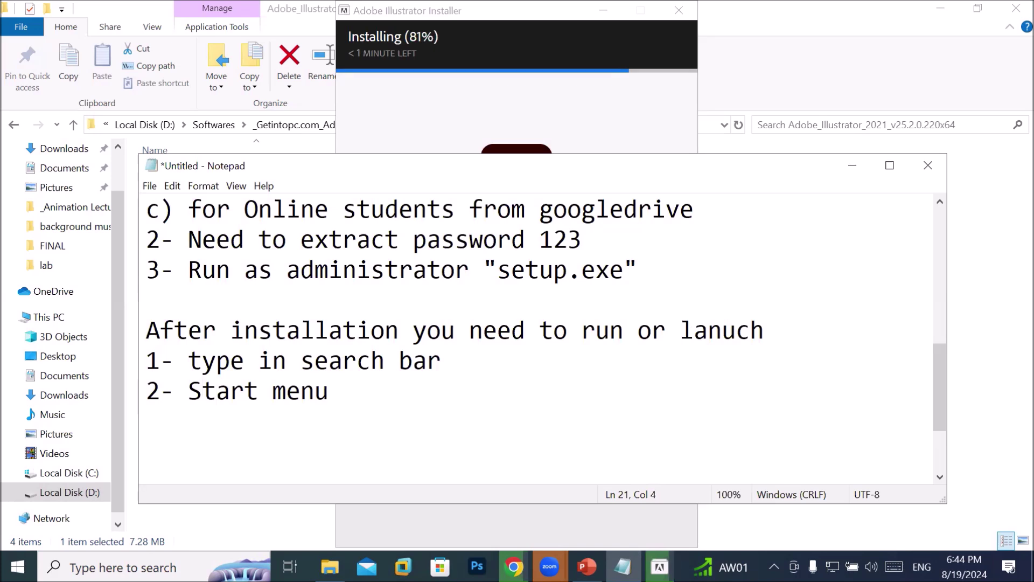
text(select from)
key(Right)
key(Right)
key(Right)
key(Right)
key(Right)
key(Right)
key(Right)
key(Right)
key(Right)
key(Right)
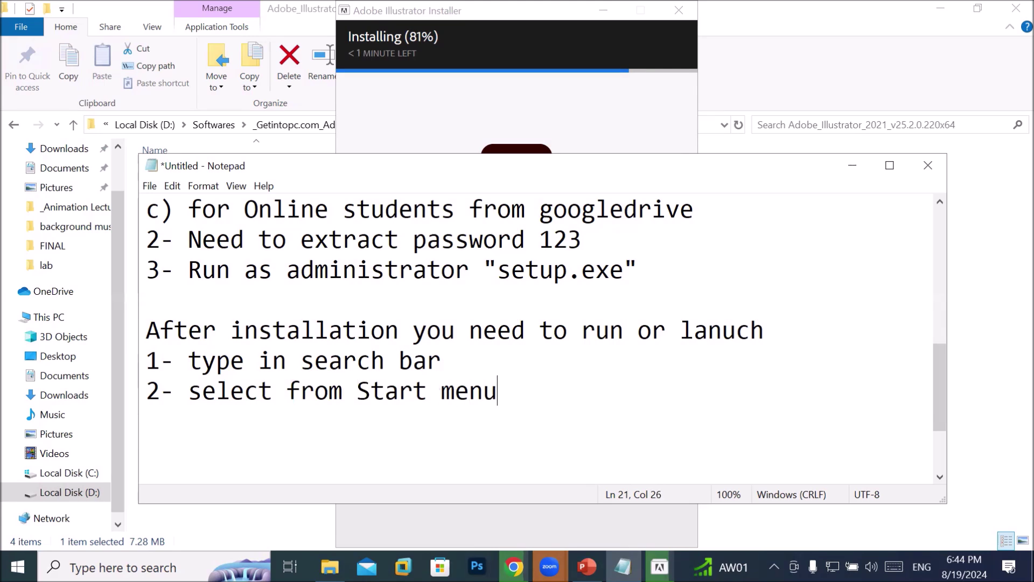
Add item '3- Pin on taskbar' and bring the installer back to the front
key(Return)
text(3- Pin on taskbar)
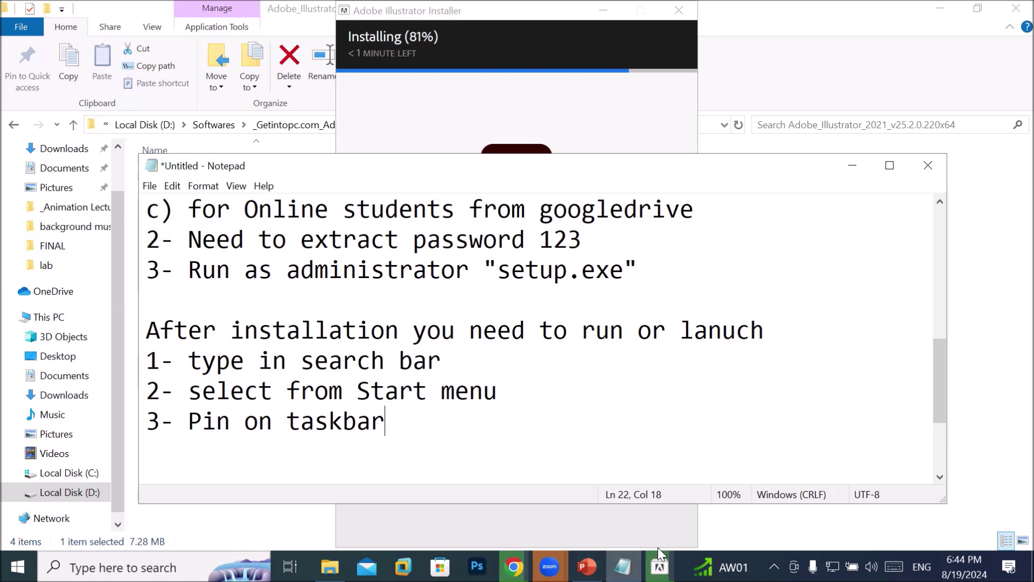
click(659, 566)
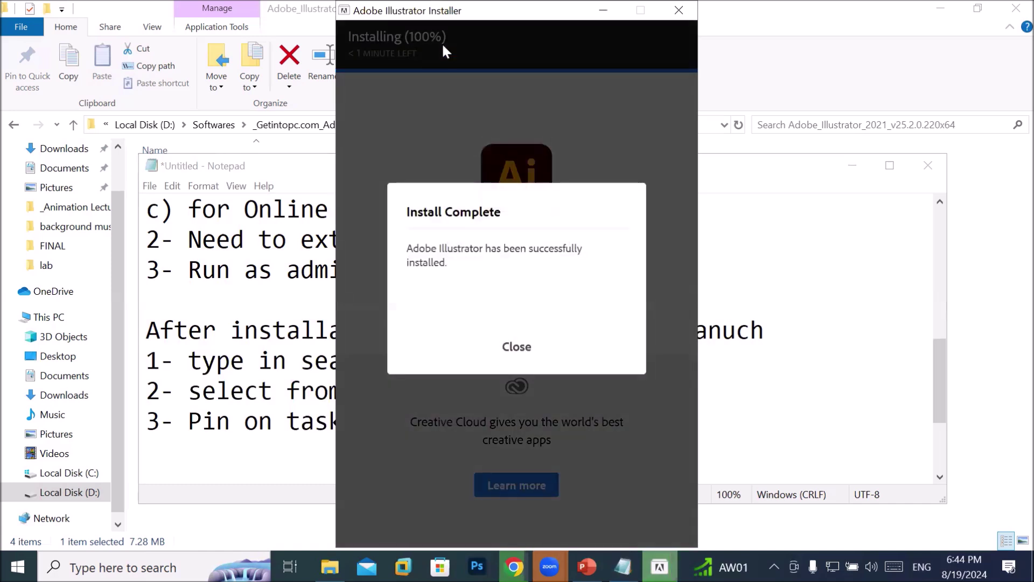
Dismiss the Illustrator Install Complete message and open the Start menu app list
click(515, 350)
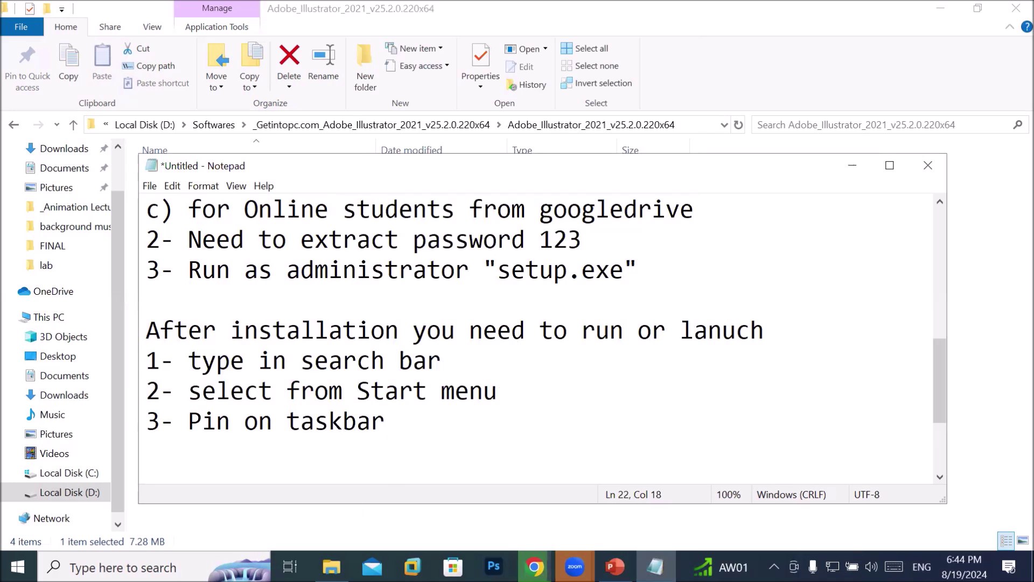
click(17, 567)
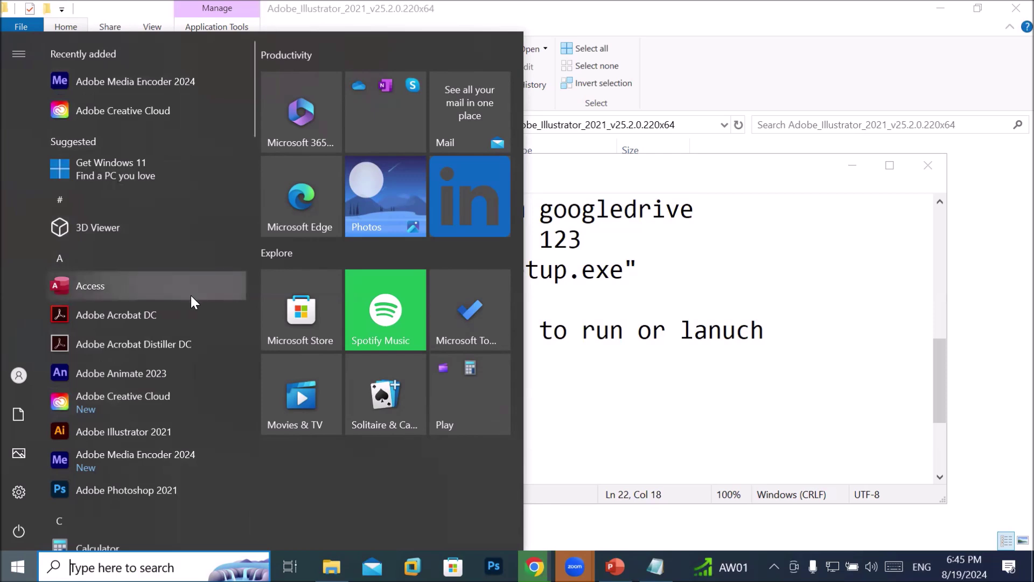
Browse the Start menu app list, then search Windows for 'illu'
scroll(191, 295, down, 2)
scroll(191, 295, down, 2)
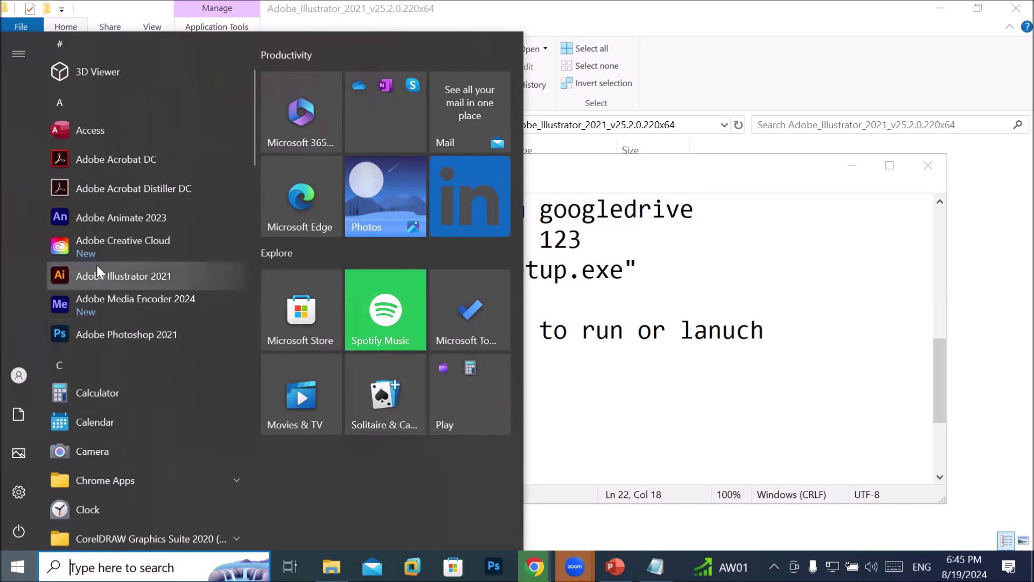
click(701, 429)
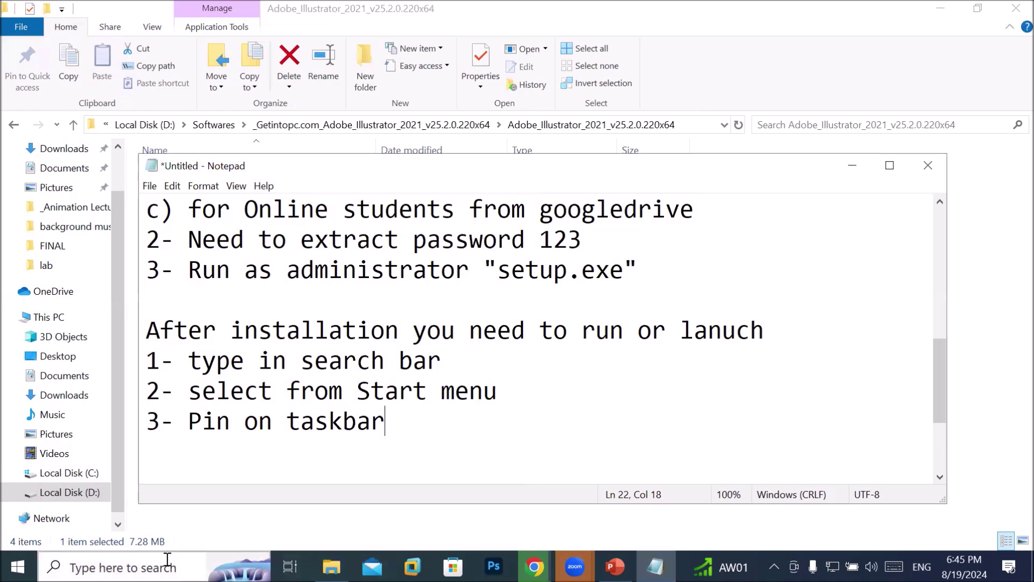
click(173, 566)
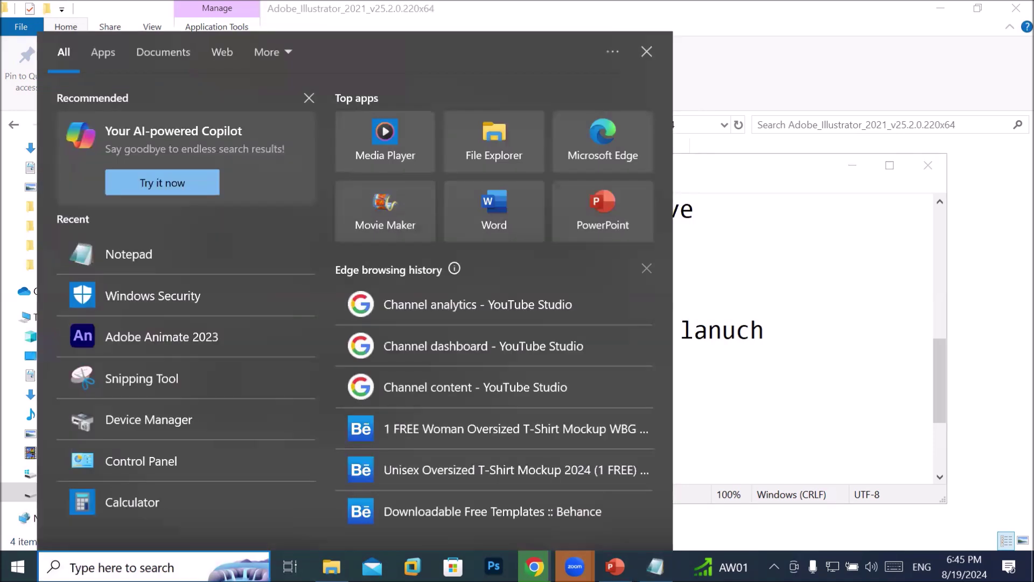
text(illu)
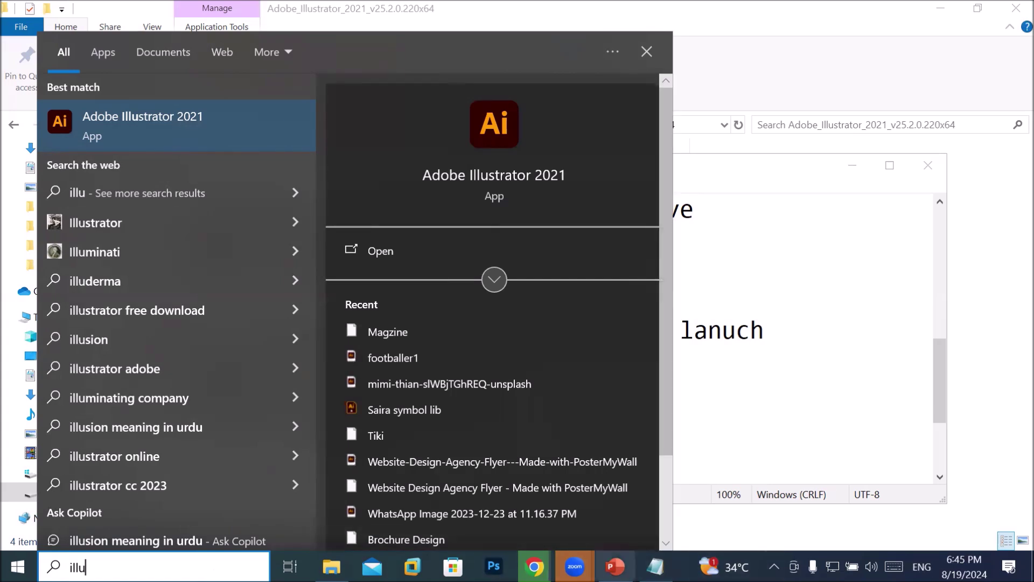
click(575, 567)
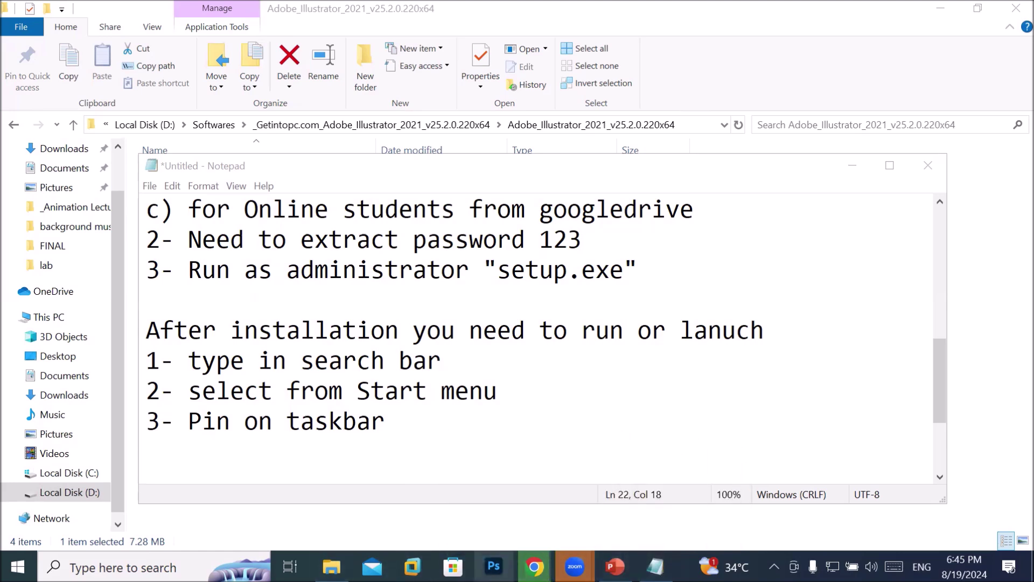
Unpin Adobe Photoshop 2021 from the taskbar
right_click(494, 566)
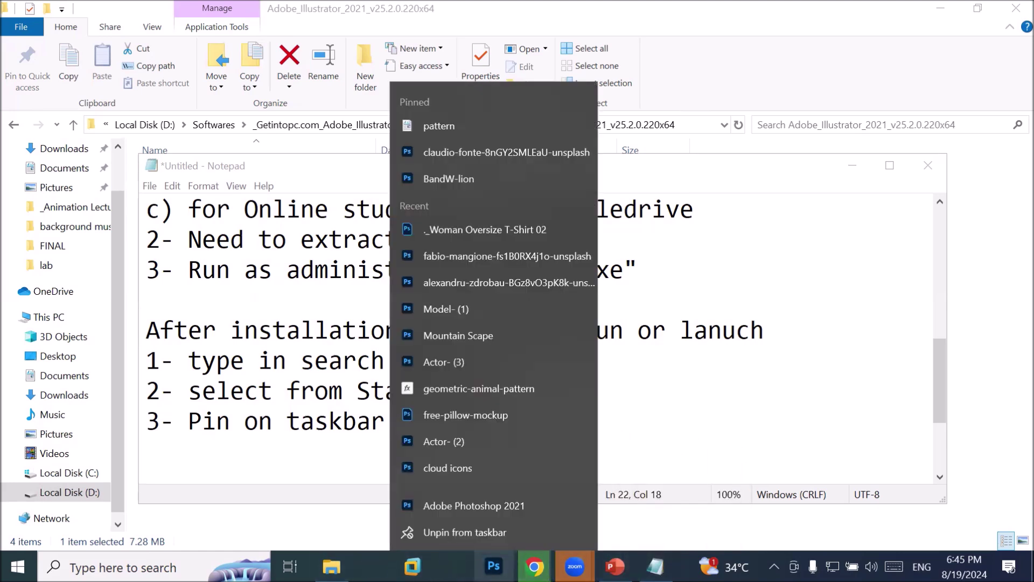
click(472, 526)
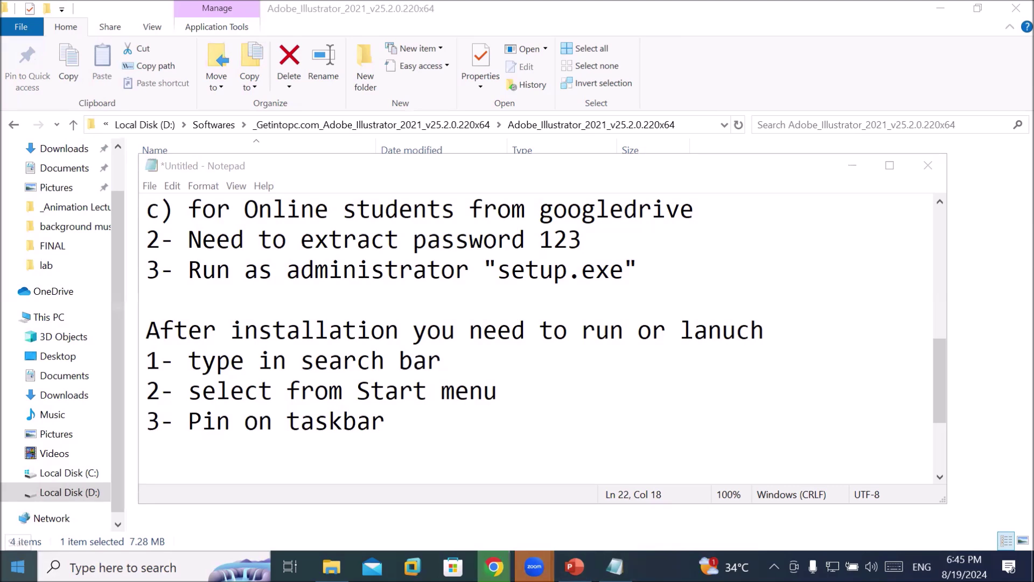
click(18, 567)
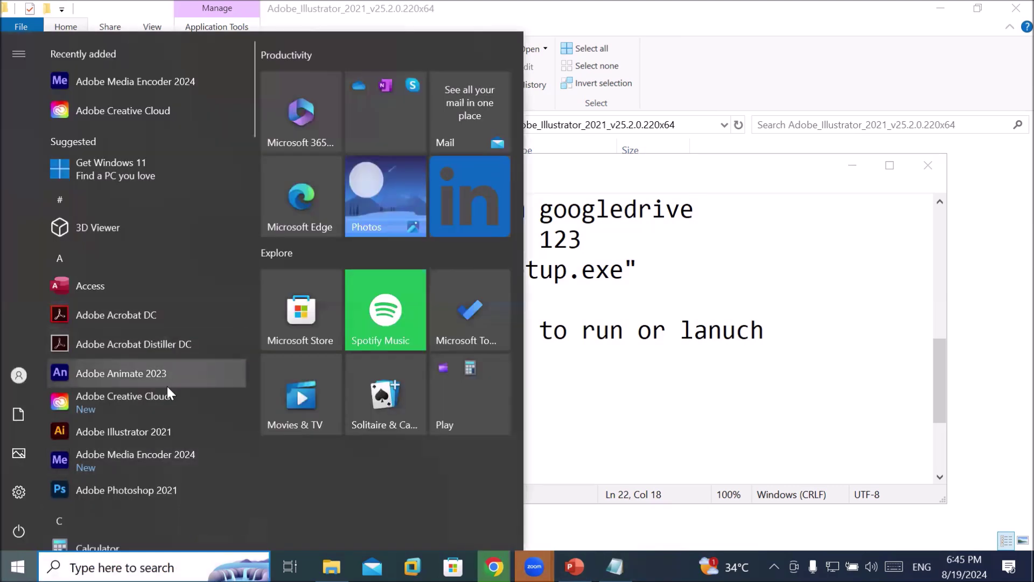
Pin Adobe Illustrator 2021 to the taskbar from the Start menu, then launch it
scroll(165, 360, down, 2)
scroll(165, 361, down, 2)
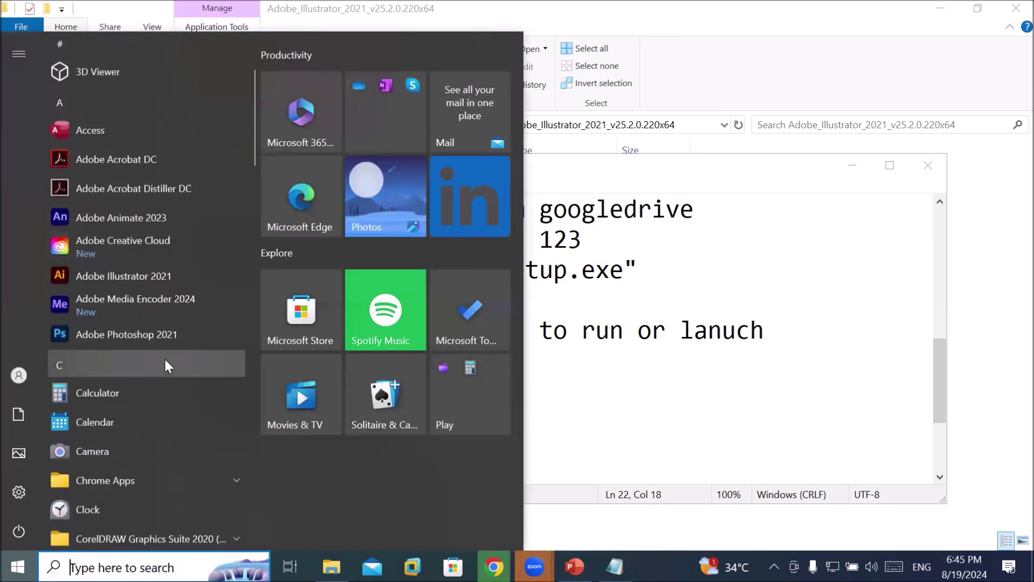
right_click(193, 279)
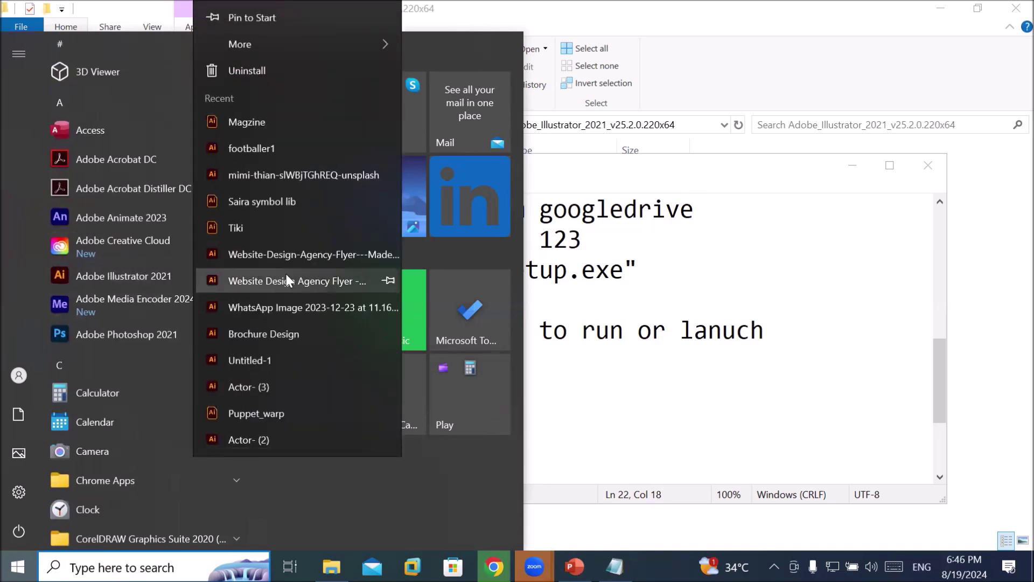
mouse_move(240, 44)
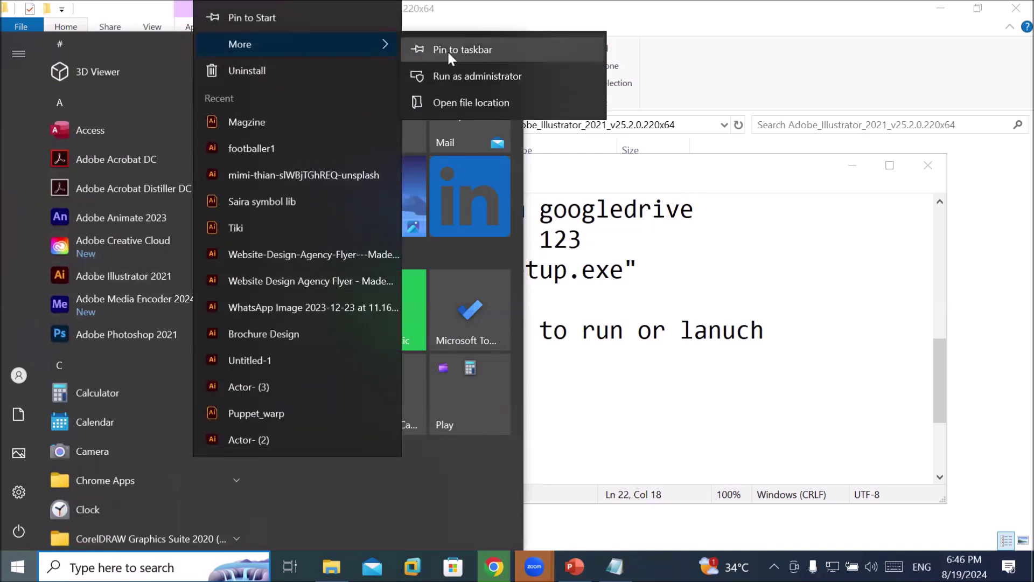
click(497, 49)
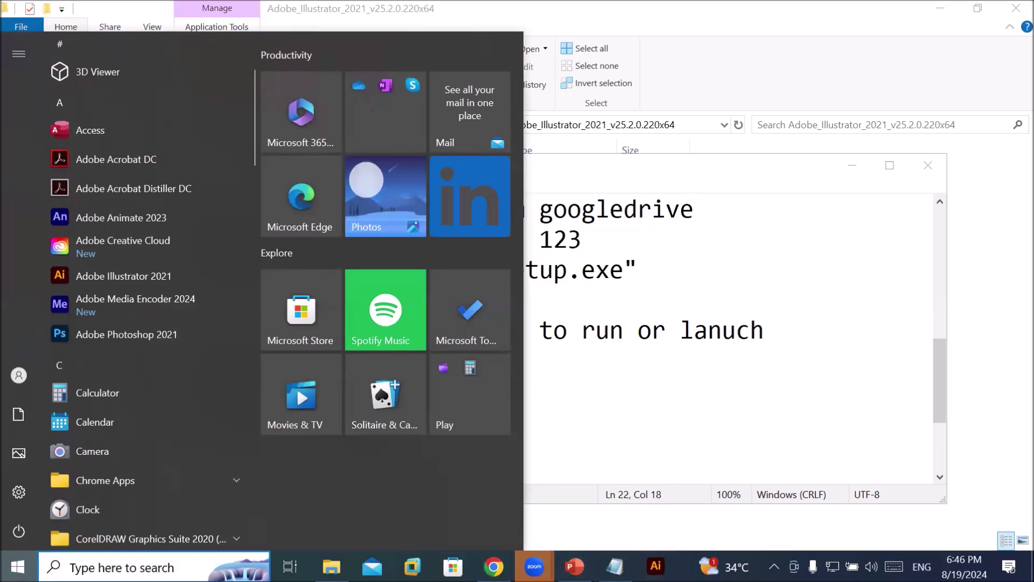
click(757, 357)
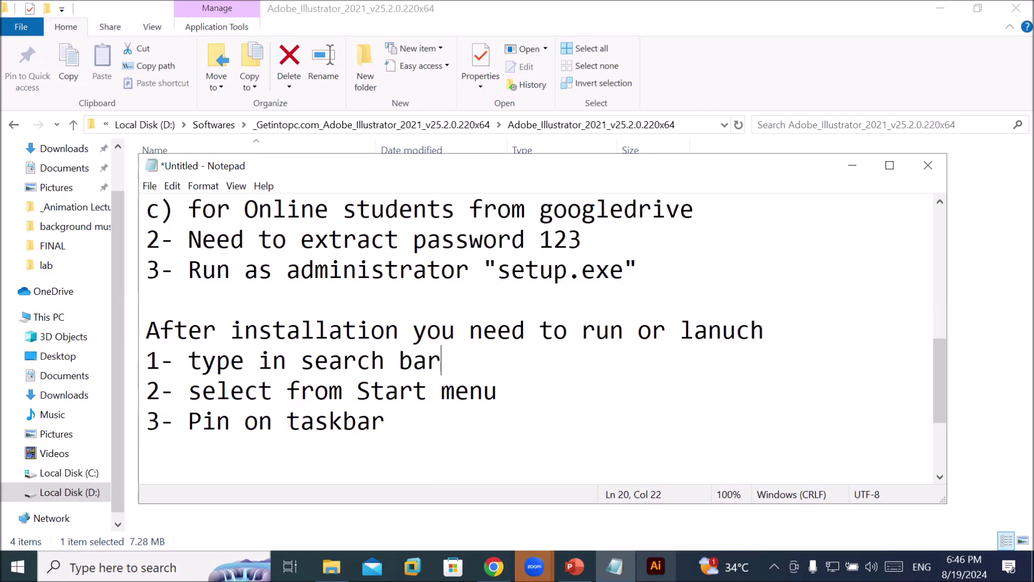
click(656, 566)
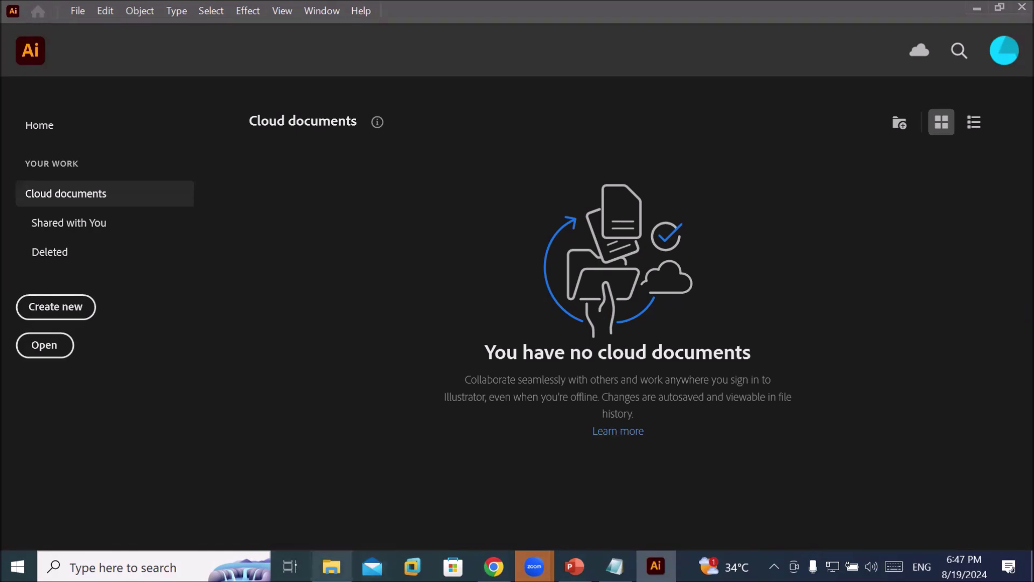
Wait for Illustrator 2021's Cloud documents home screen, then return to the installer folder window
click(331, 566)
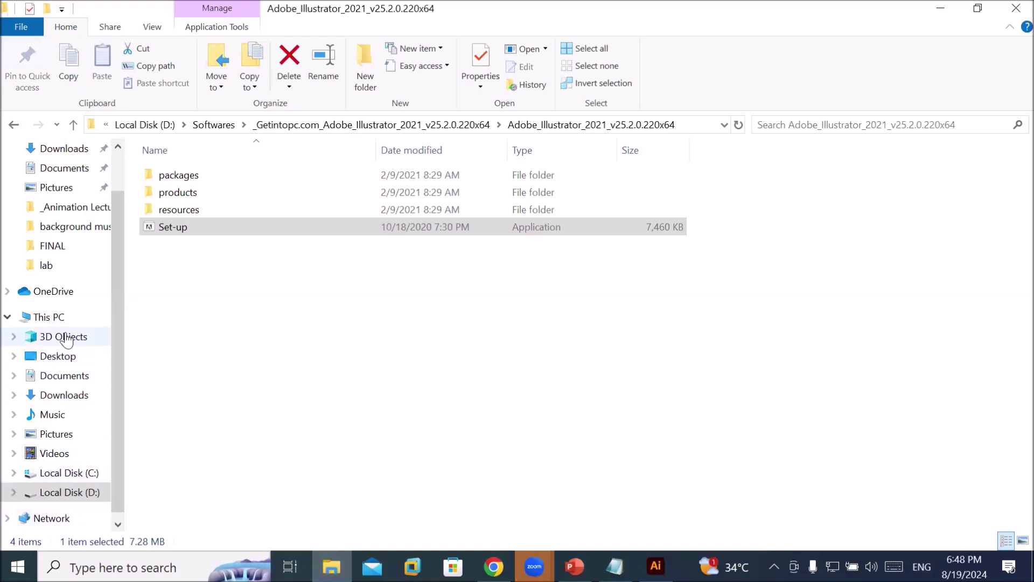
Go to This PC in File Explorer and select Local Disk (C:)
click(60, 316)
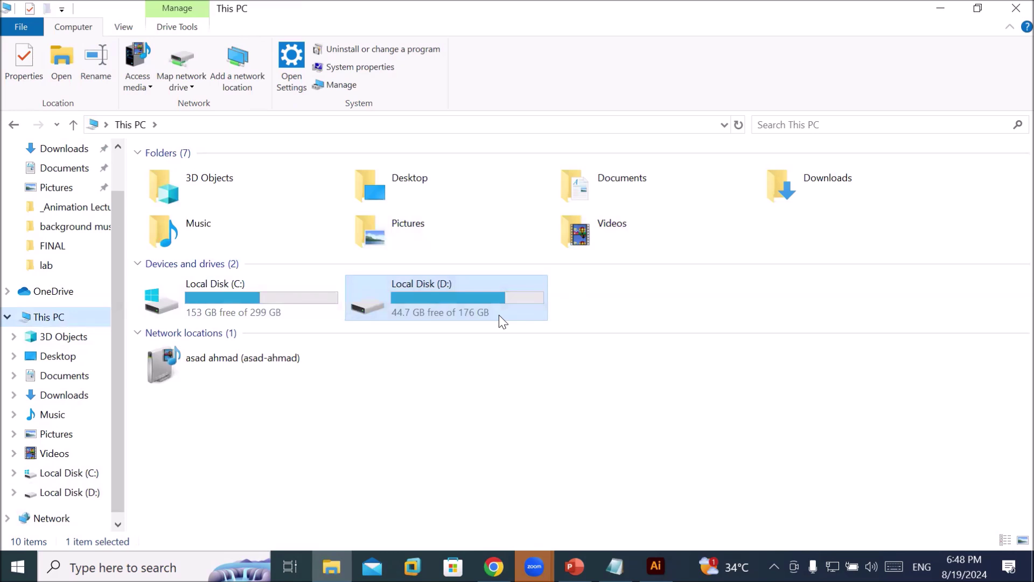
click(283, 312)
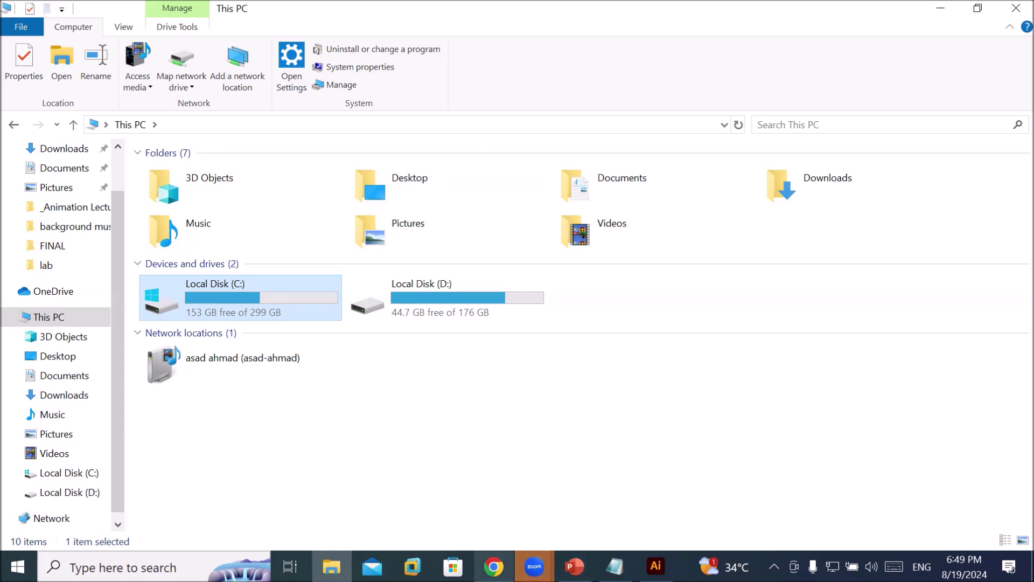
Open Gmail in a new Chrome tab
click(493, 567)
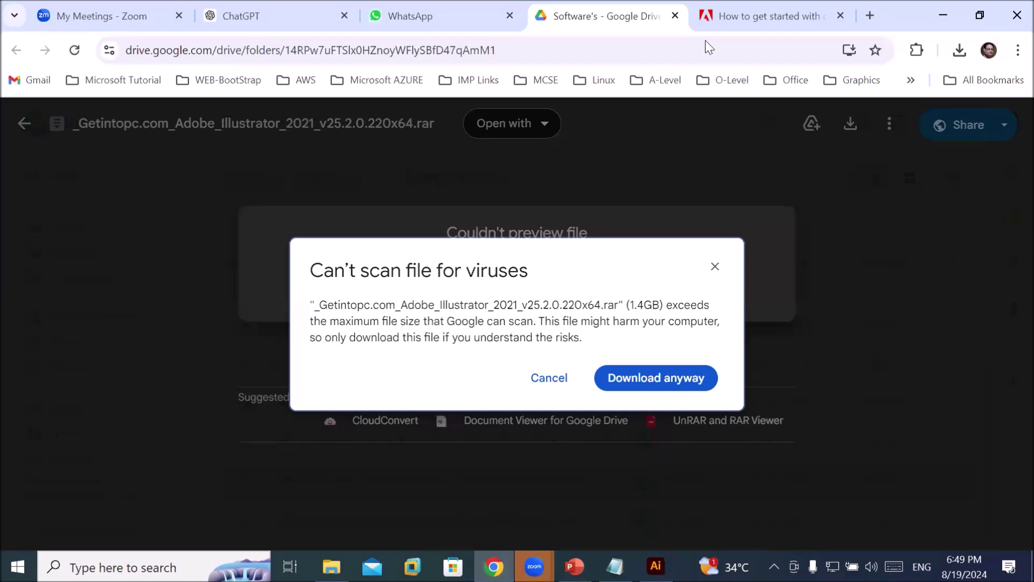
click(870, 15)
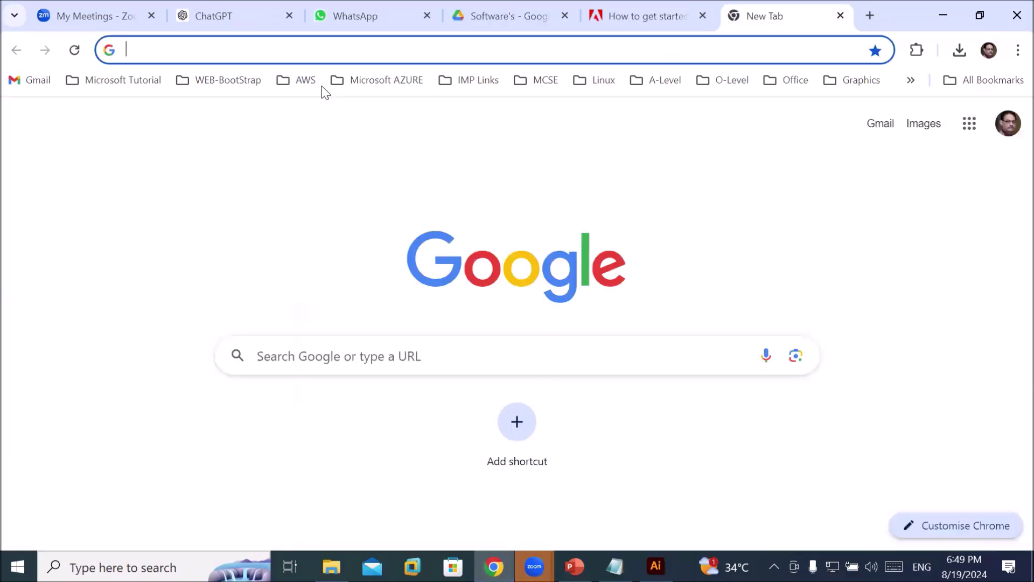
text(g)
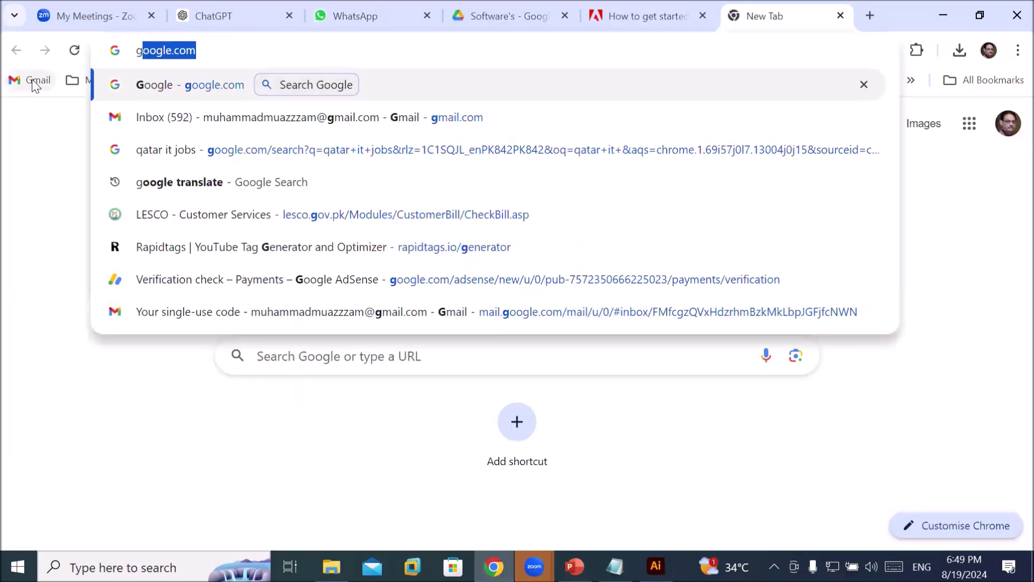
click(33, 80)
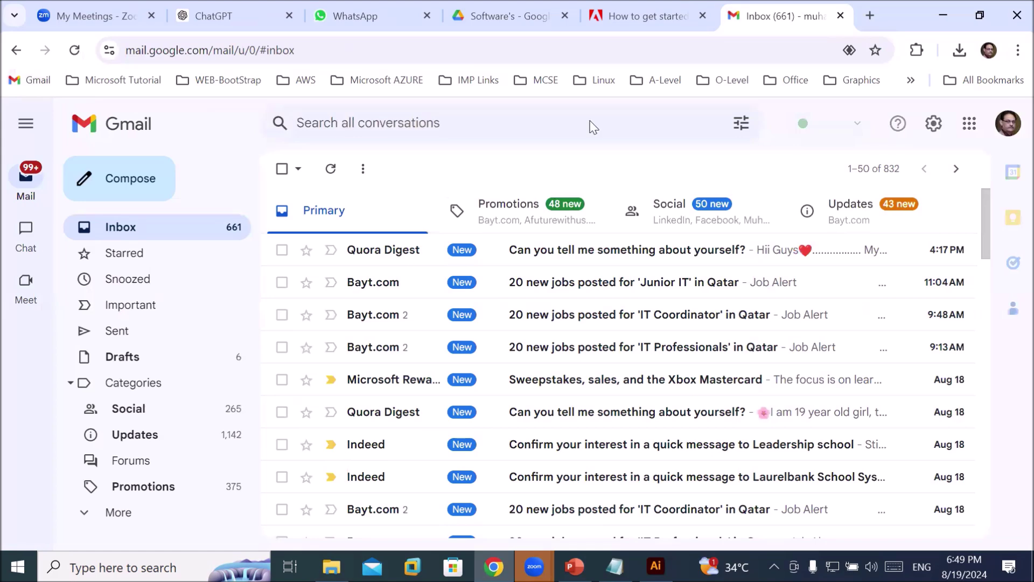
Open Google Drive from the Google apps grid and go to buy more storage
click(969, 129)
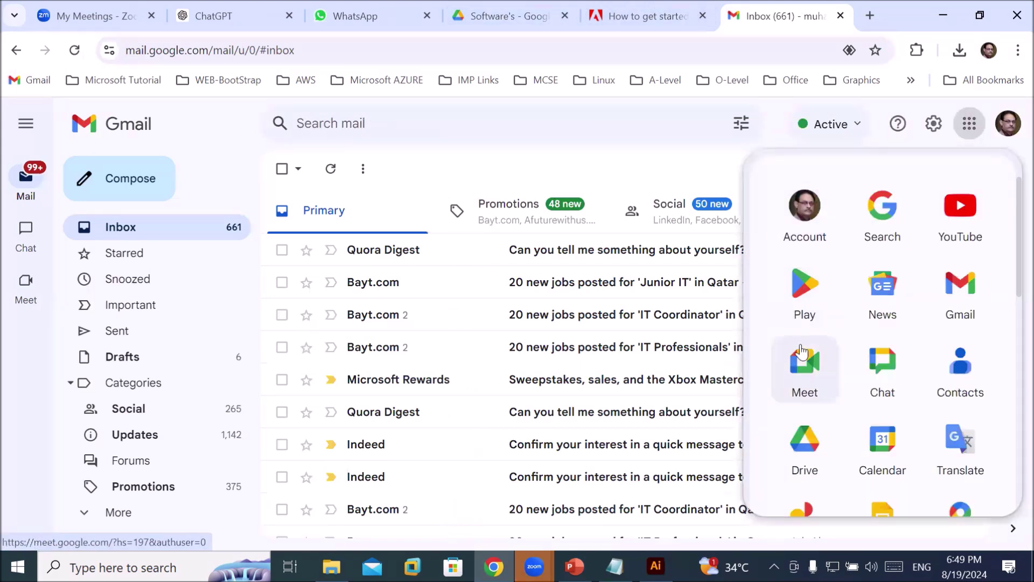
click(814, 459)
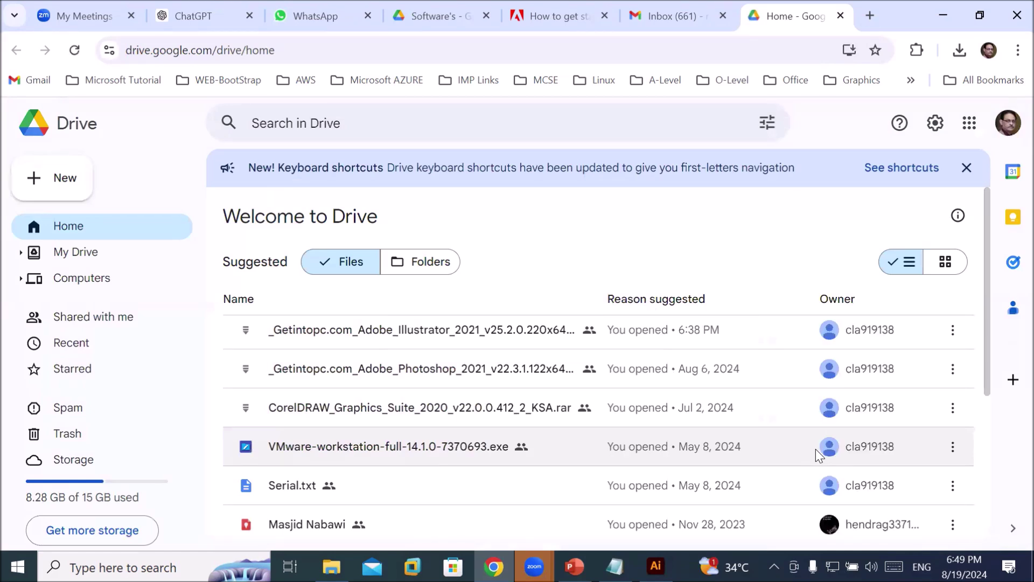
scroll(678, 371, down, 3)
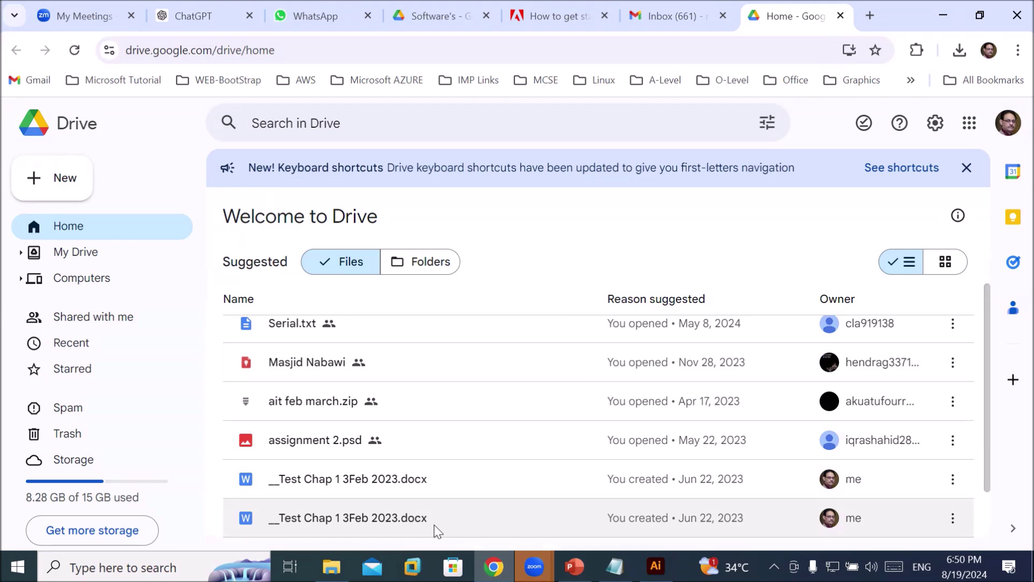
scroll(483, 410, down, 2)
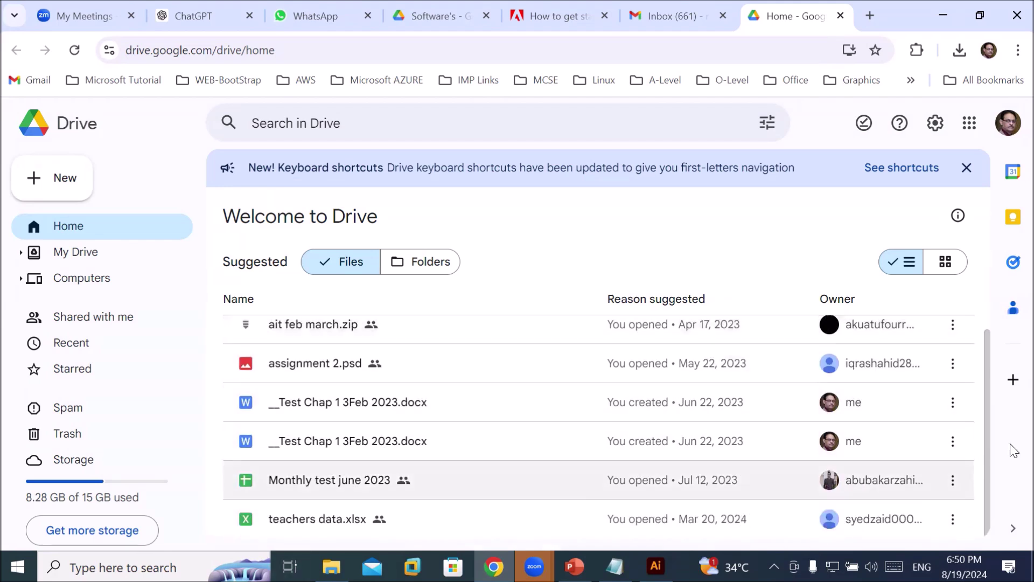
click(83, 530)
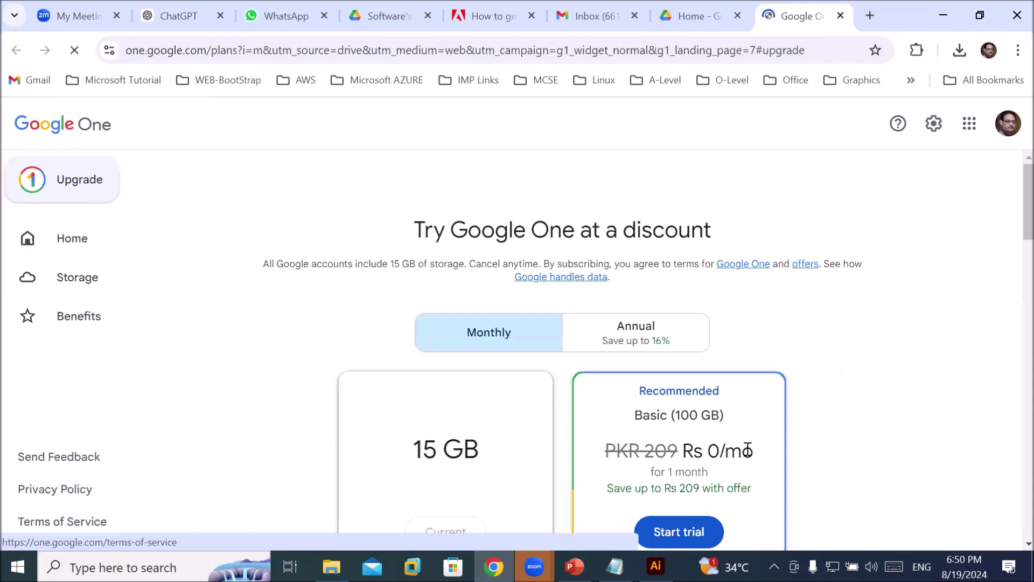
Scroll the Google One plans and highlight the Basic plan's 100 GB size and PKR 209 monthly price
scroll(774, 428, down, 3)
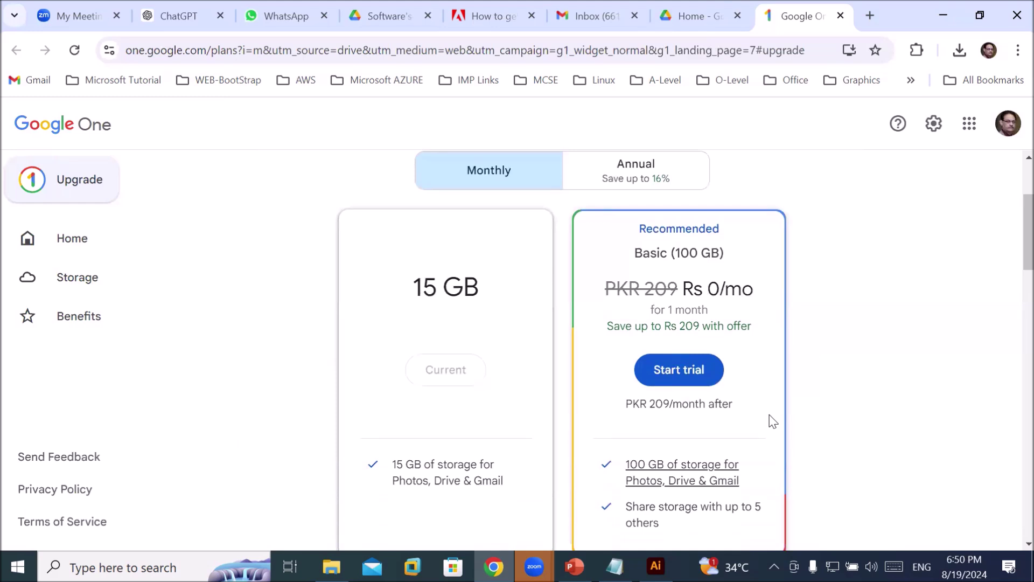
scroll(773, 421, down, 1)
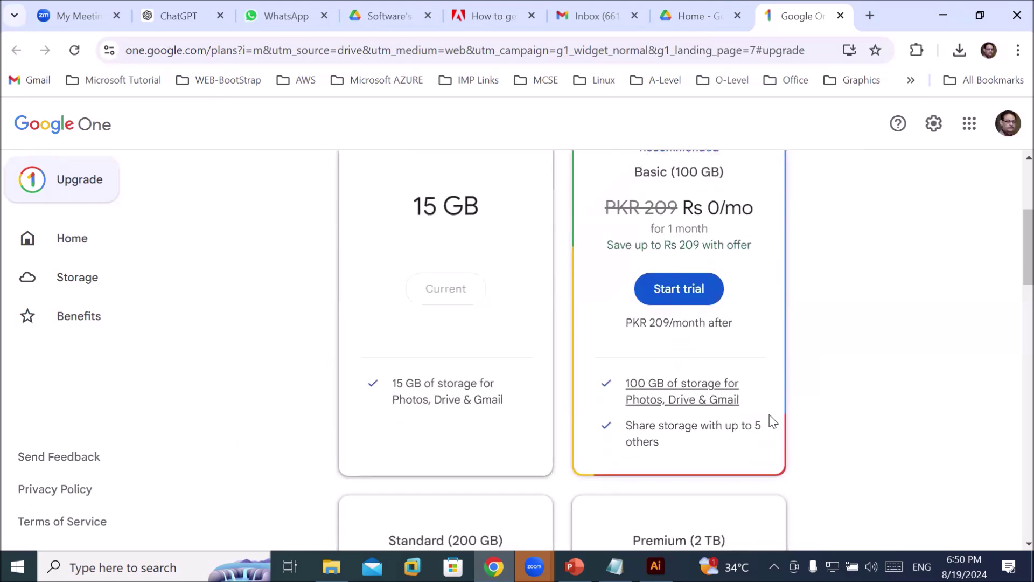
scroll(775, 413, up, 1)
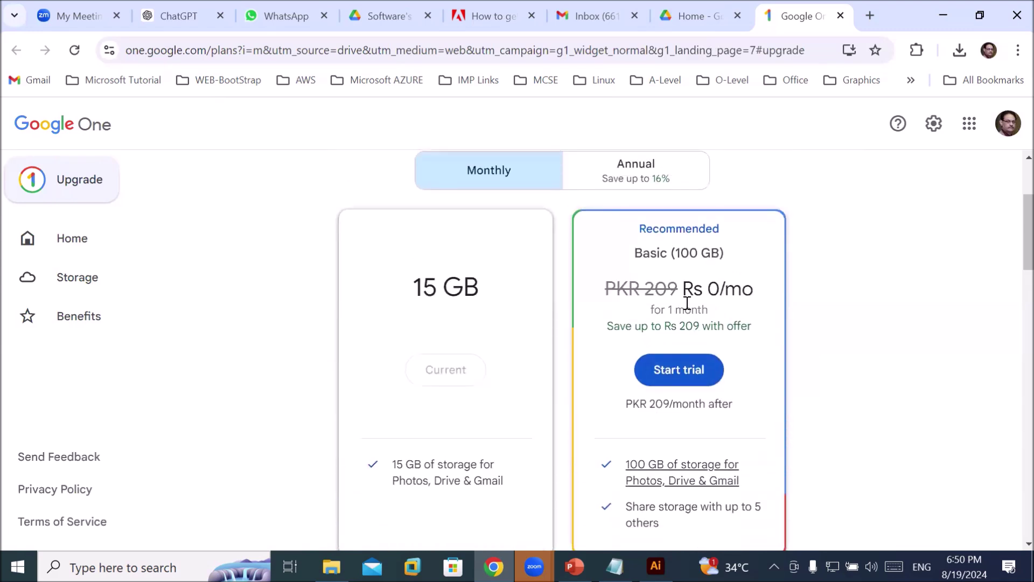
drag(675, 252, 727, 253)
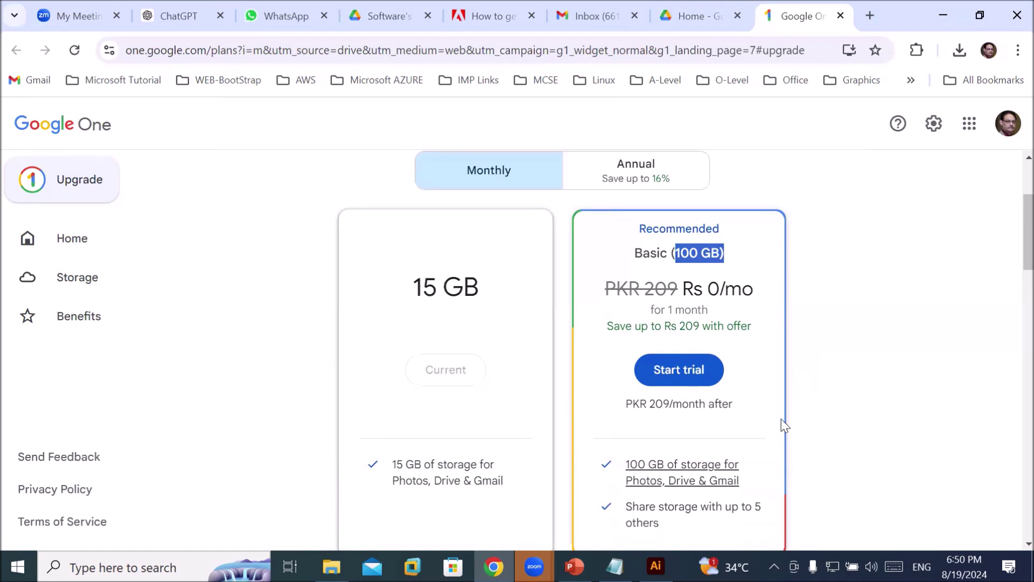
scroll(782, 419, down, 1)
drag(639, 322, 710, 326)
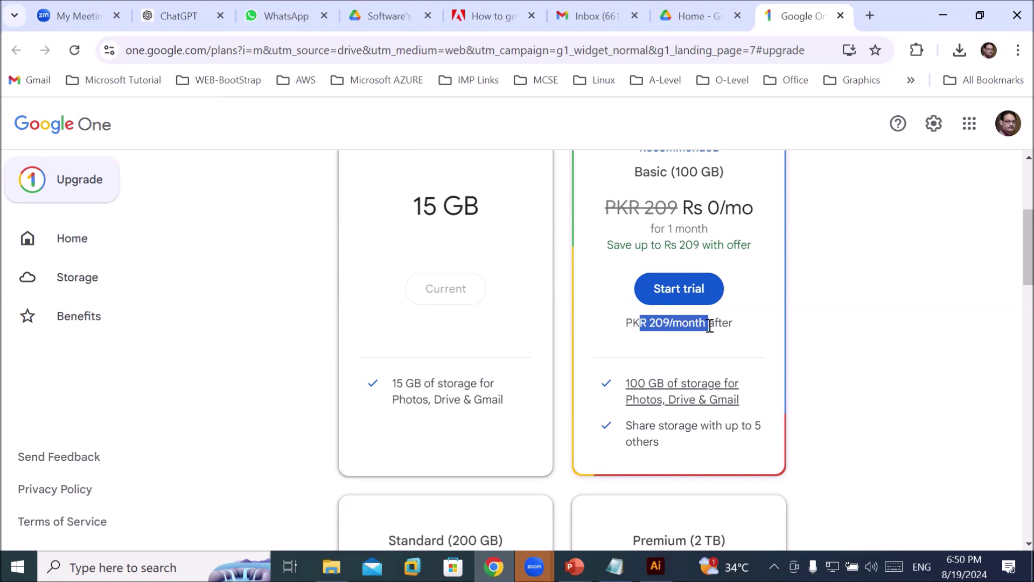
drag(710, 325, 713, 326)
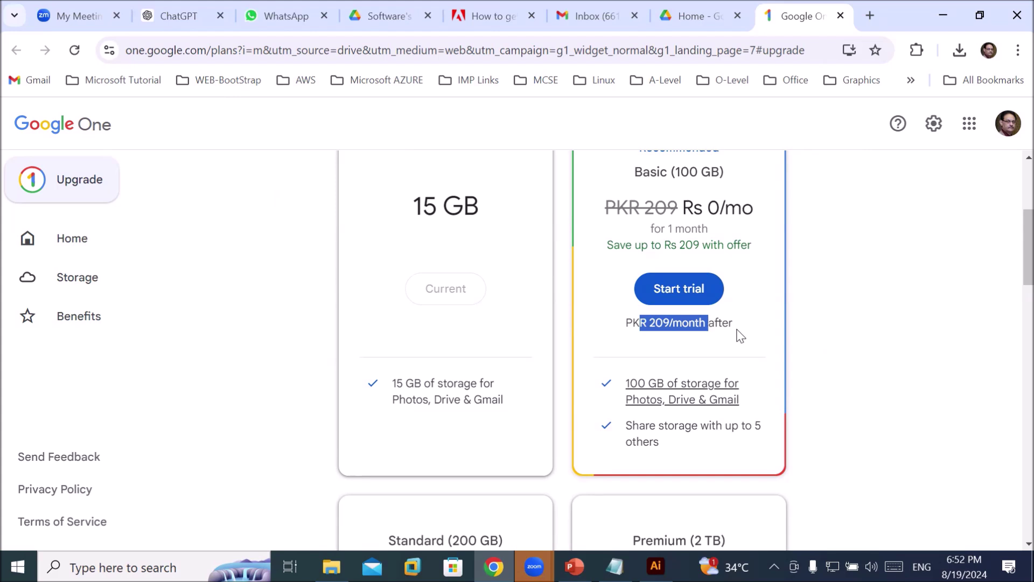
Compare Google One plans, highlighting the Standard plan's post-trial price and Premium's 2 TB size
scroll(872, 370, down, 2)
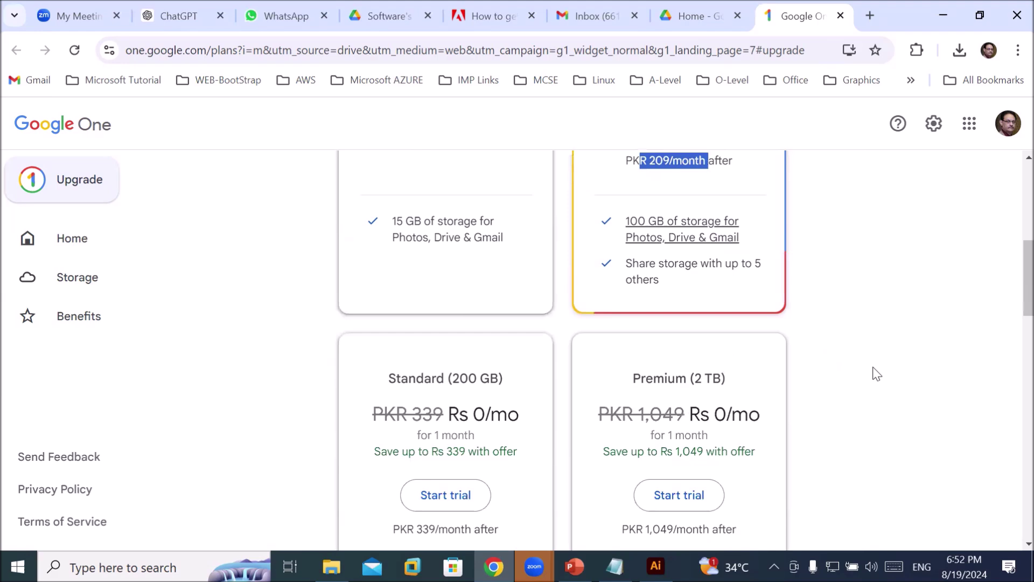
scroll(872, 371, down, 4)
scroll(874, 371, down, 2)
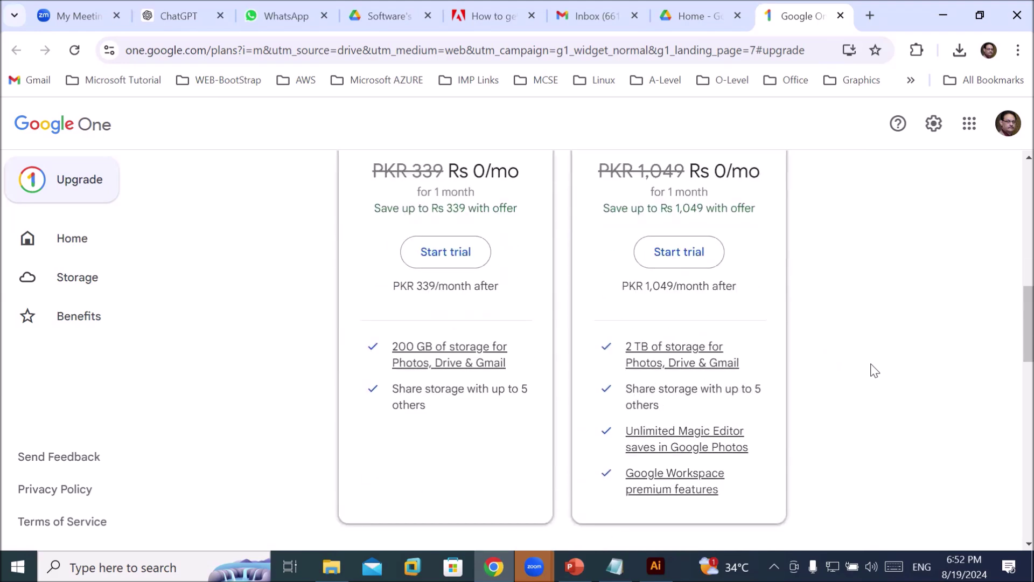
scroll(874, 371, up, 1)
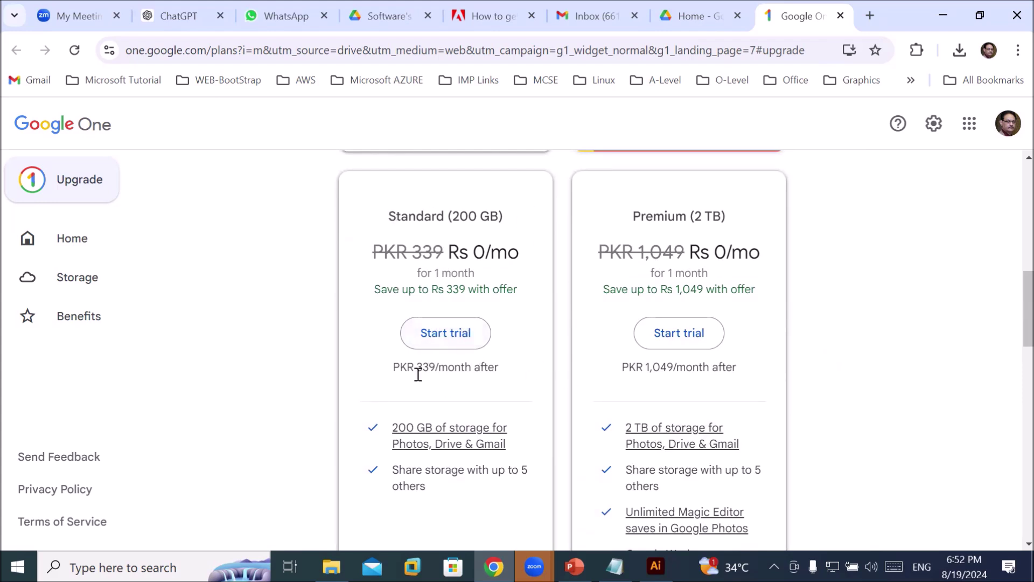
drag(416, 367, 450, 369)
drag(691, 214, 750, 211)
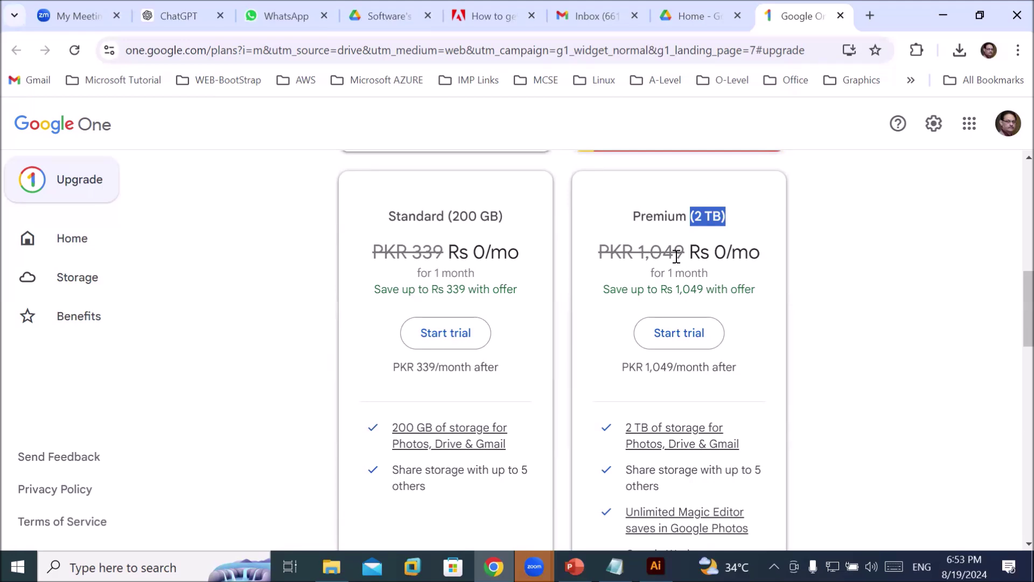
Leave the Google One page and switch over to Adobe Illustrator's Cloud documents page
scroll(676, 268, down, 4)
scroll(675, 267, down, 1)
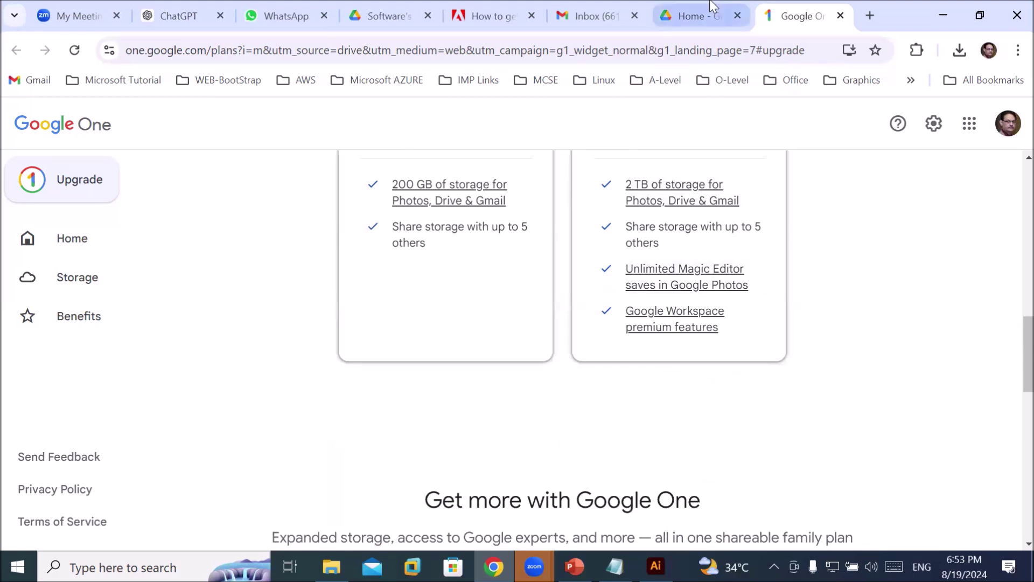
click(655, 566)
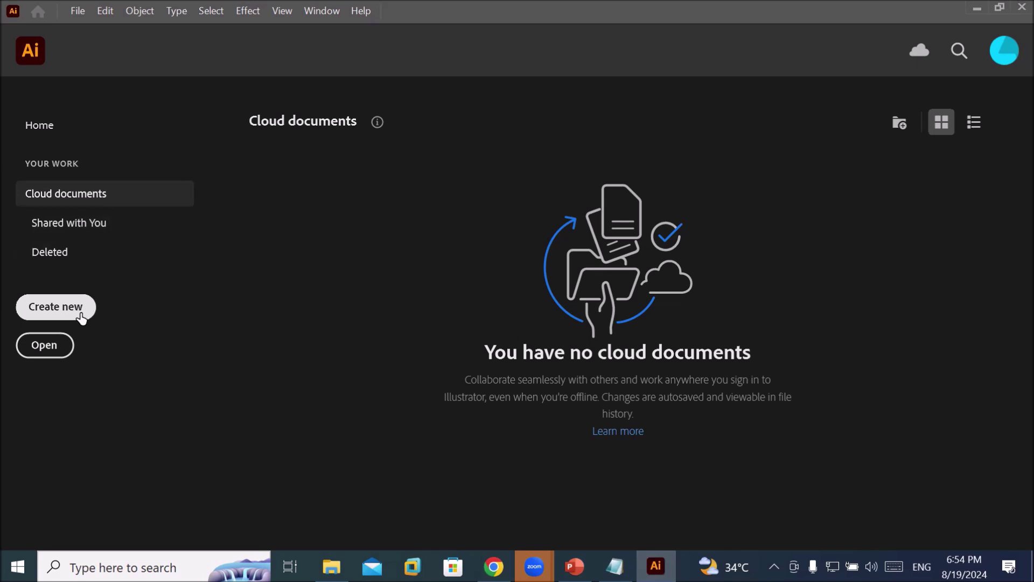
Show Illustrator's File menu commands from the home screen
click(77, 12)
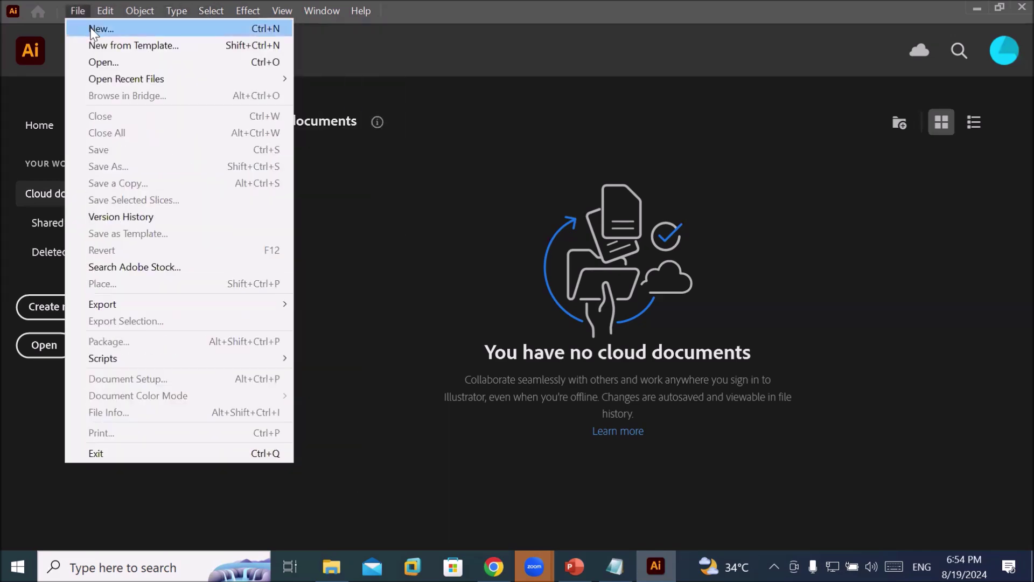
Start a new document and browse its Saved and then Mobile blank presets
click(95, 28)
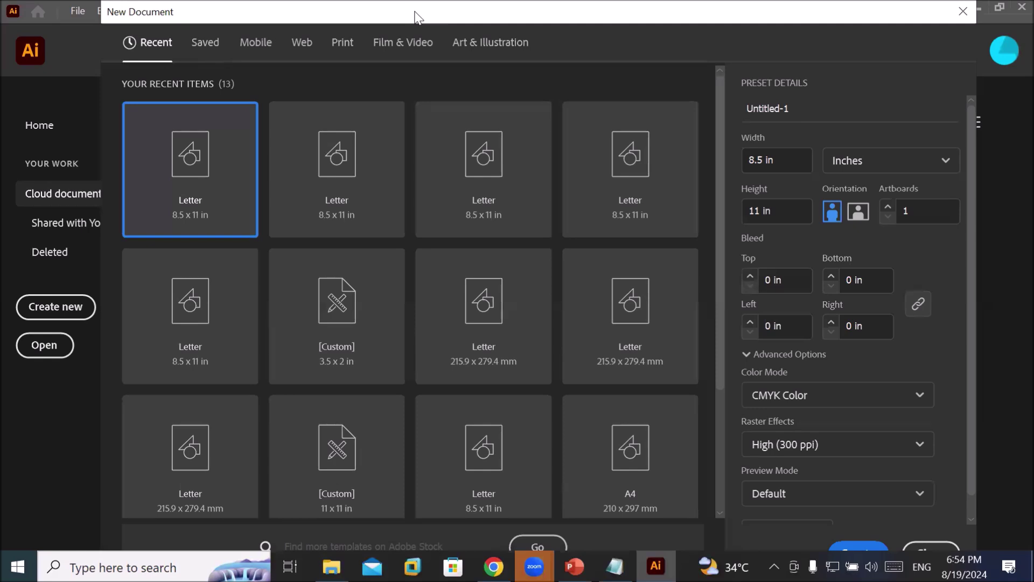
drag(418, 16, 506, 107)
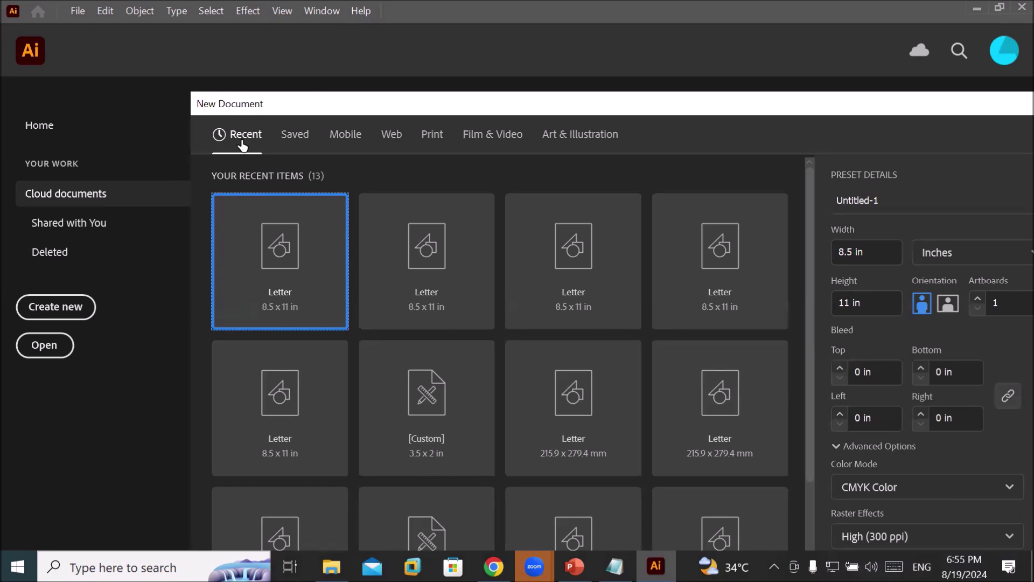
click(295, 143)
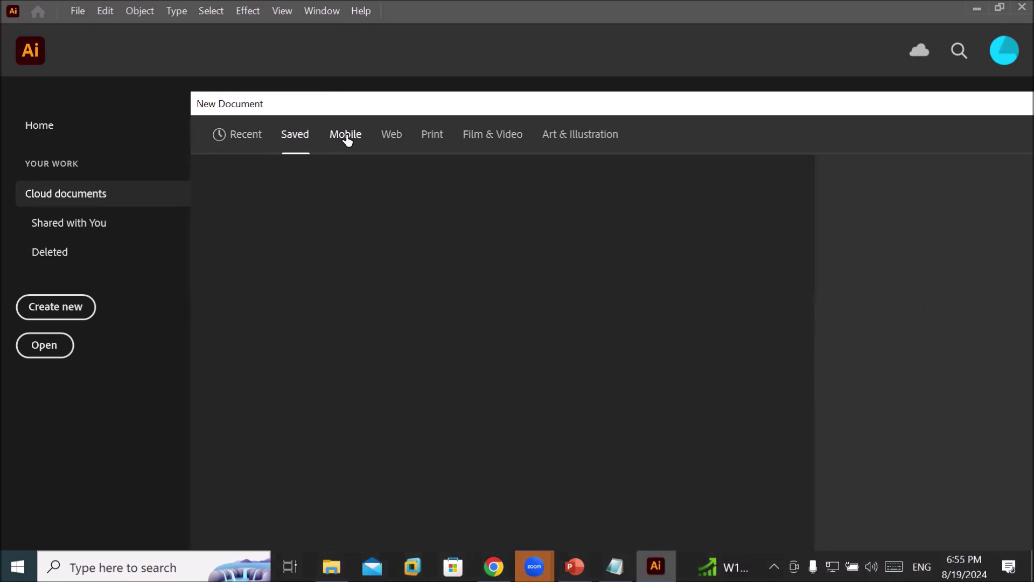
click(347, 140)
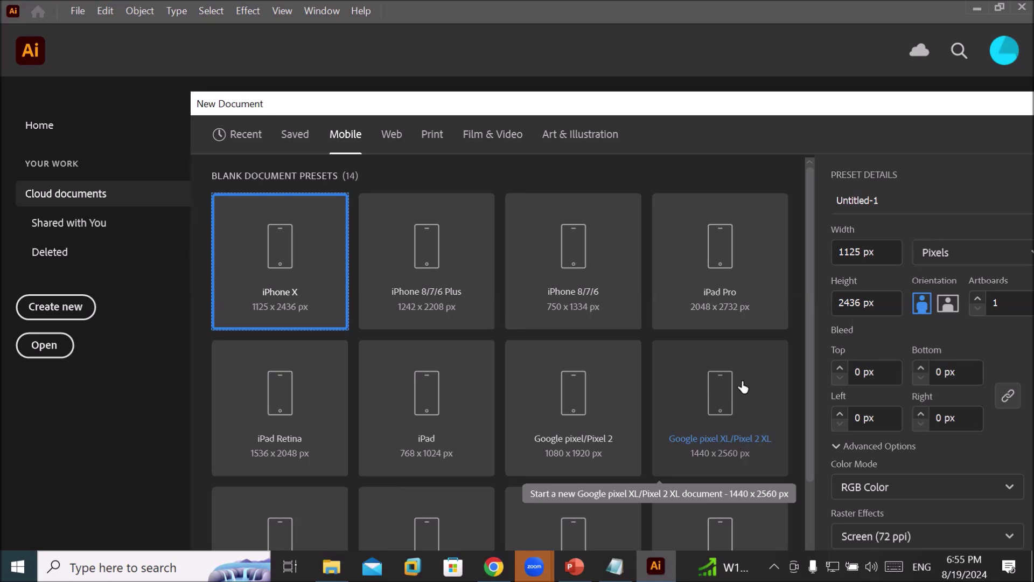
Review the iPhone X preset's 1125 x 2436 px size, then show the Web presets
scroll(504, 300, down, 3)
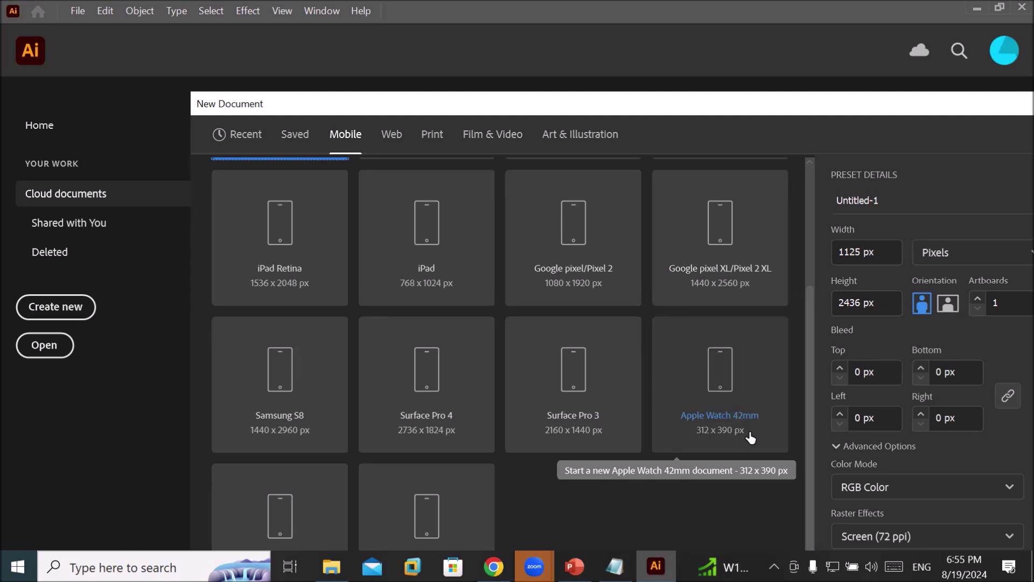
scroll(750, 436, up, 3)
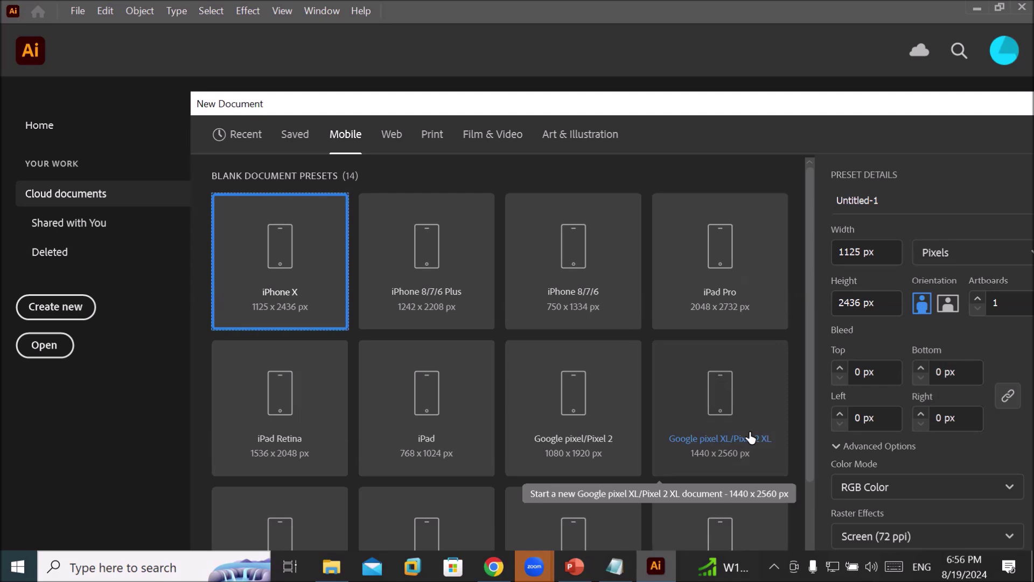
scroll(750, 436, down, 3)
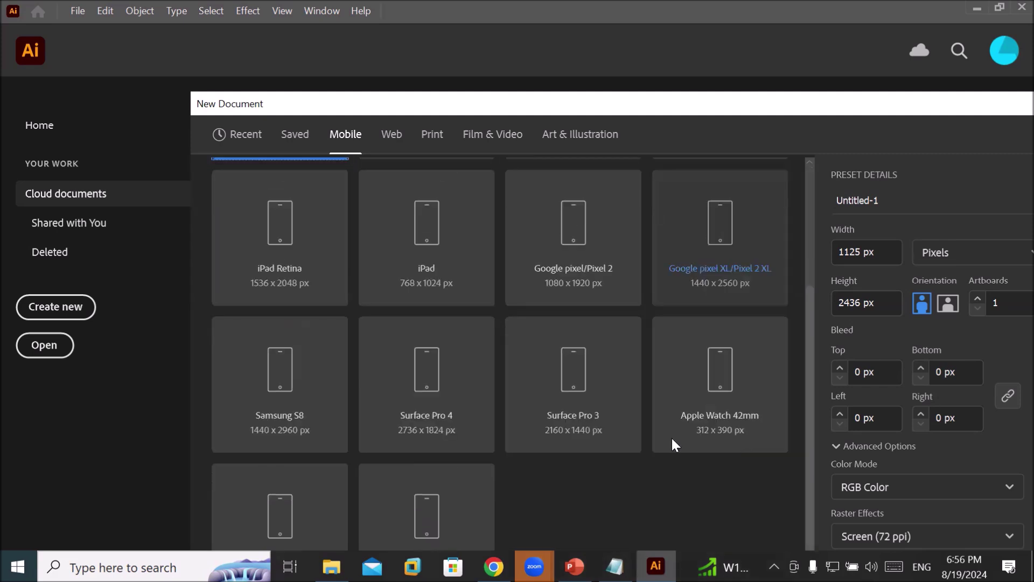
scroll(578, 395, up, 3)
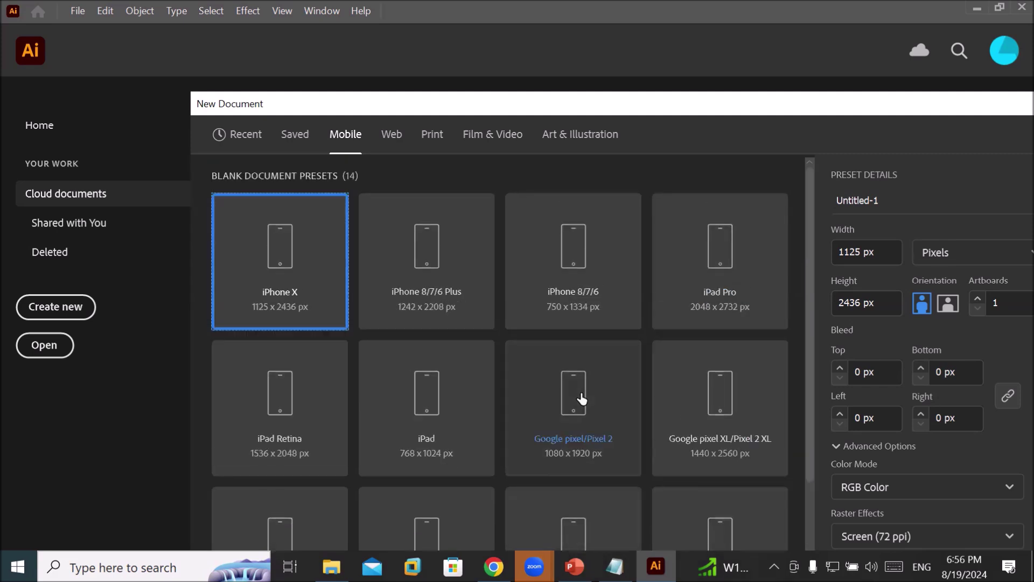
click(877, 252)
double_click(841, 251)
double_click(851, 303)
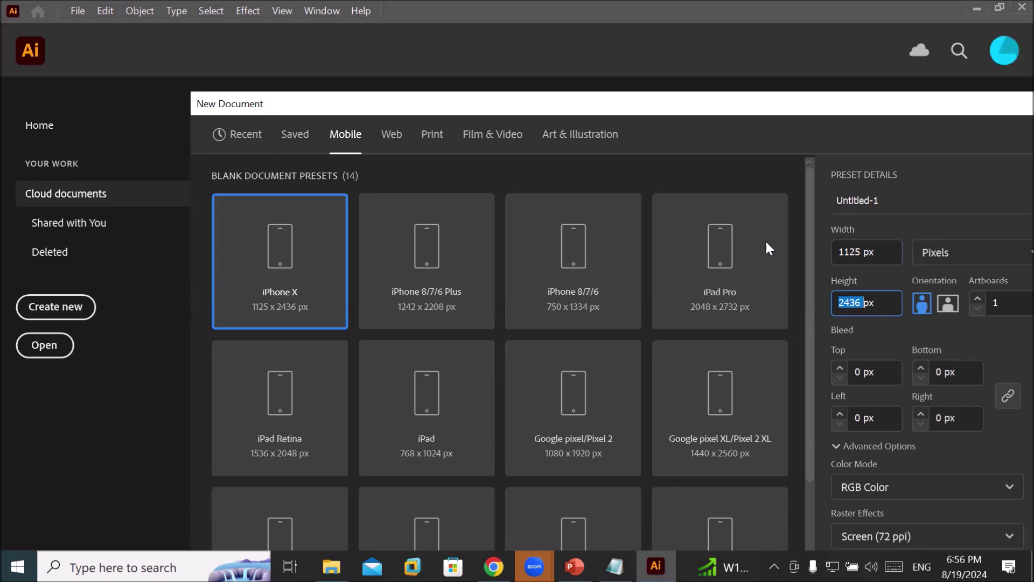
click(395, 140)
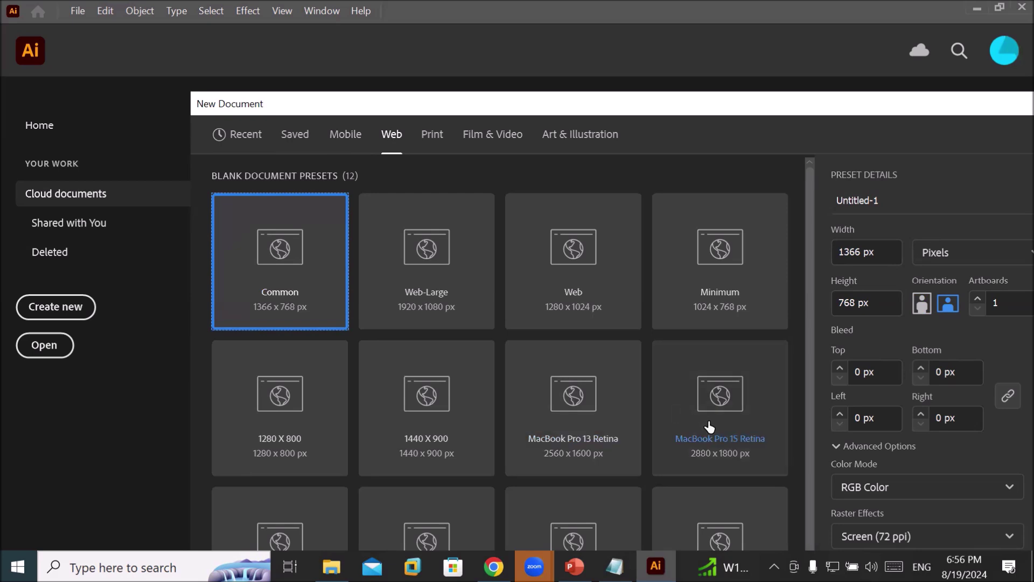
View the Print blank-document presets in millimetres and CMYK, then bring up the Notepad notes
scroll(709, 429, down, 1)
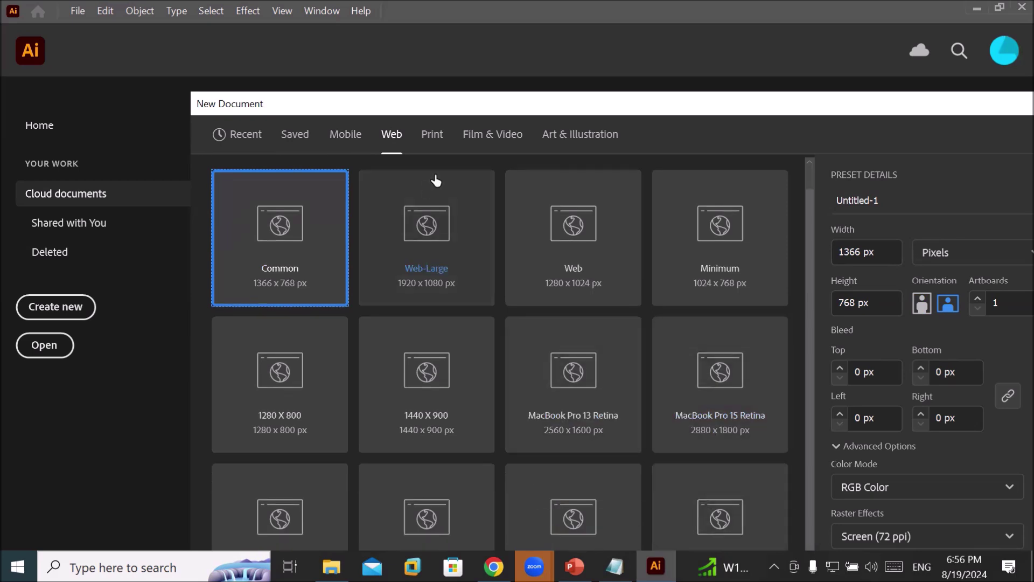
click(435, 134)
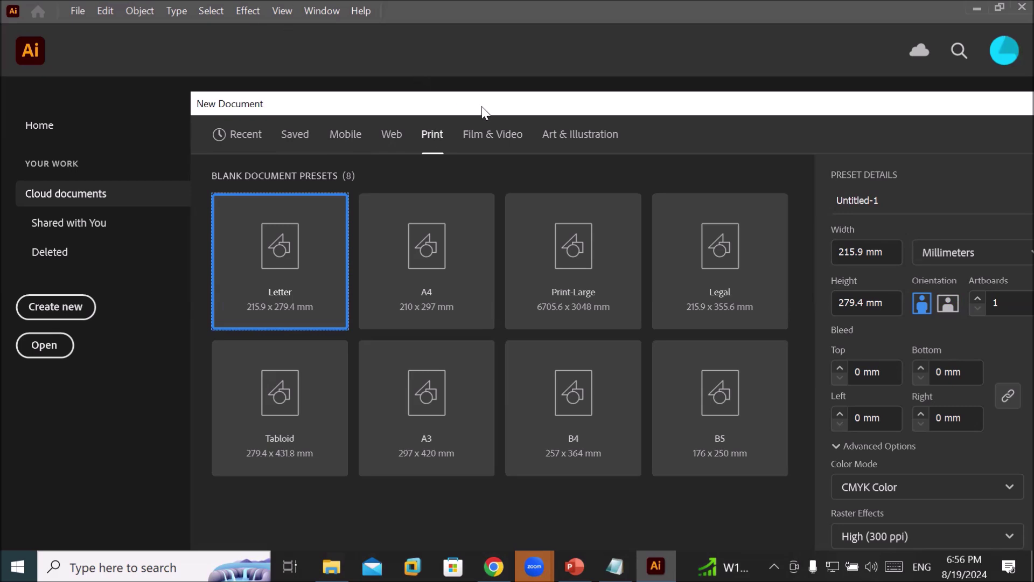
drag(483, 110, 398, 78)
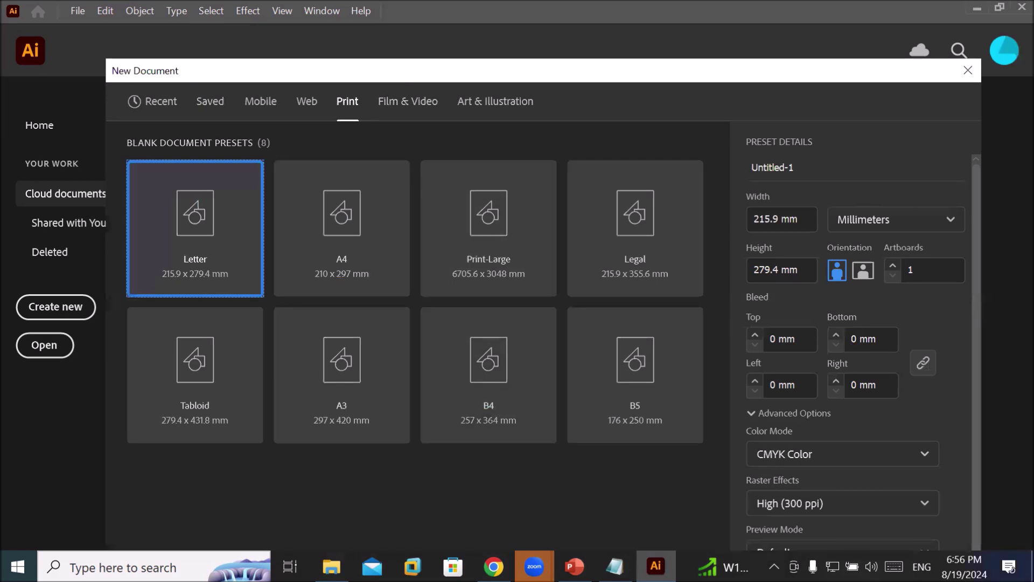
mouse_move(615, 566)
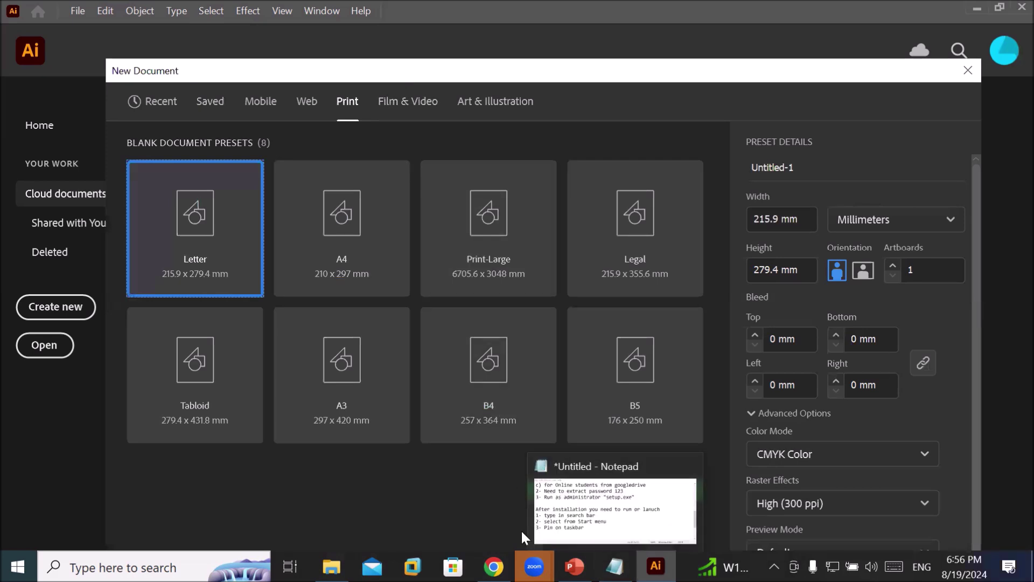
key(alt+Tab)
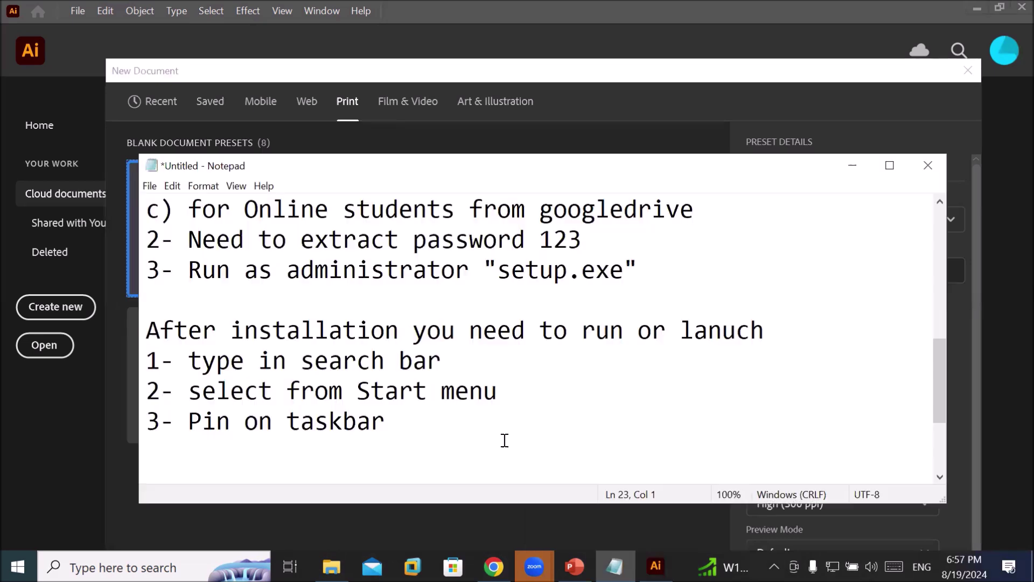
Add the question 'How to set Artboard size?' and note '1- artboard widthXheight'
key(Return)
key(Return)
key(Return)
key(Up)
key(Up)
key(Up)
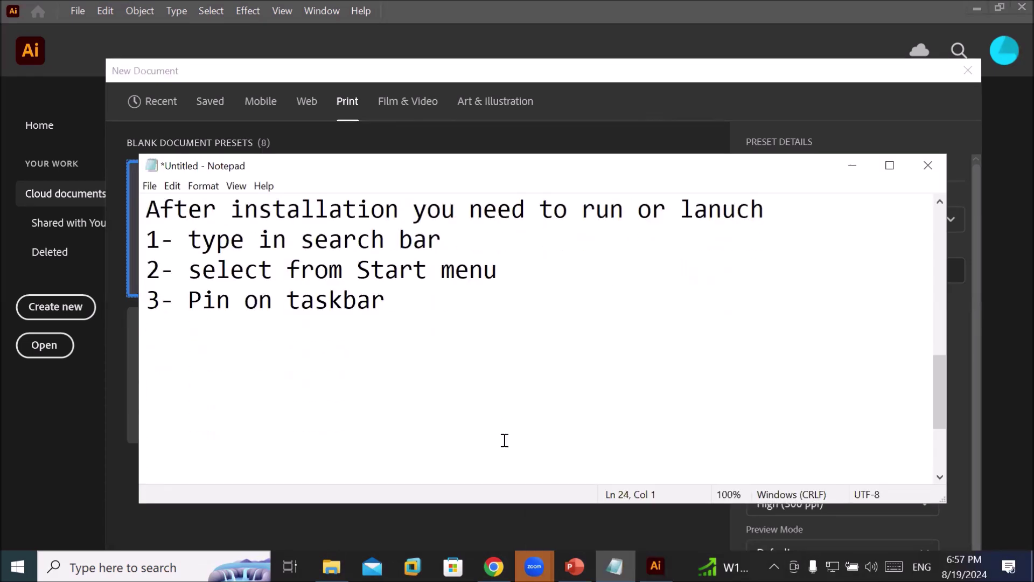
text(How to set AR)
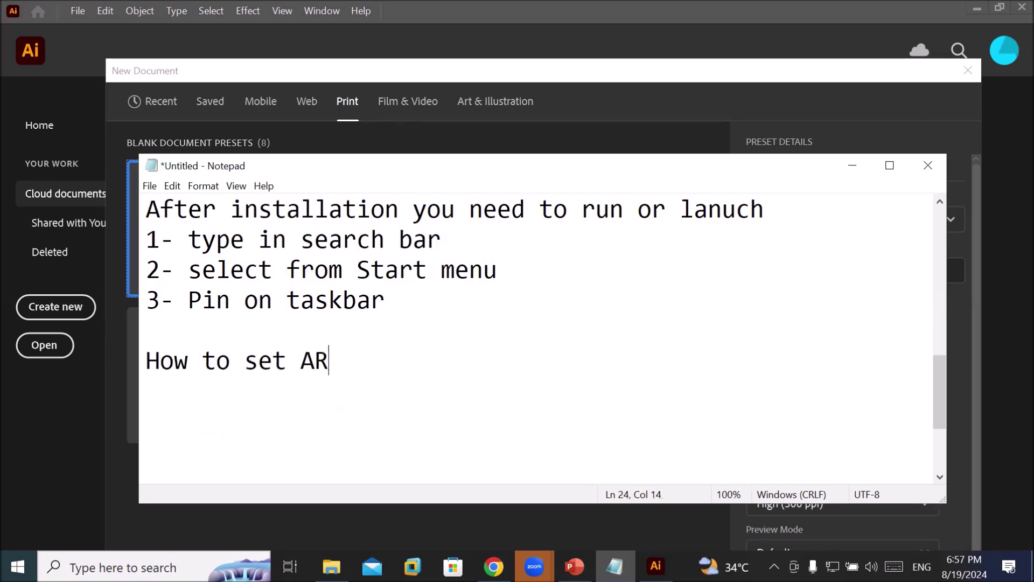
key(BackSpace)
text(r)
text(board s)
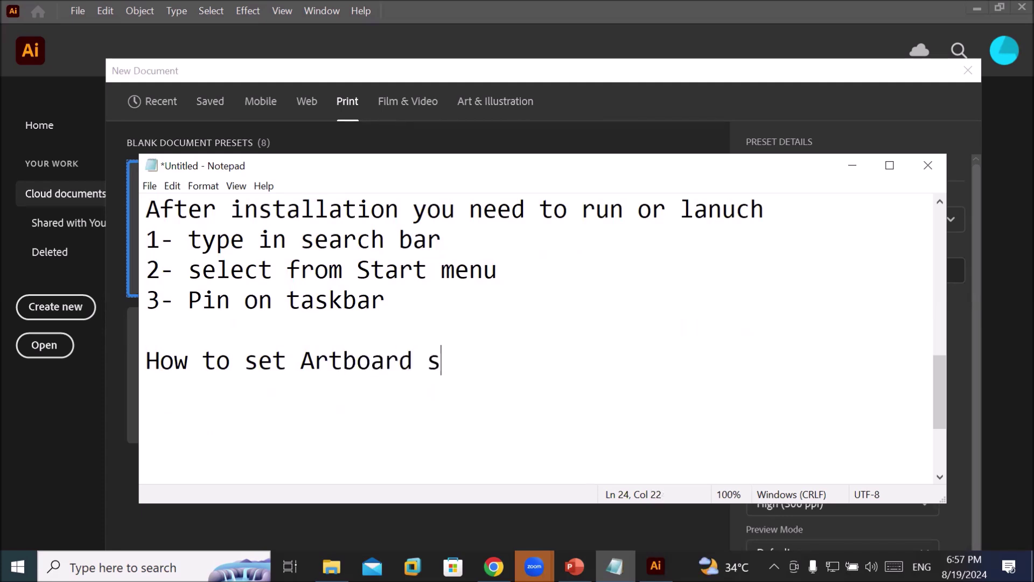
text(ize?)
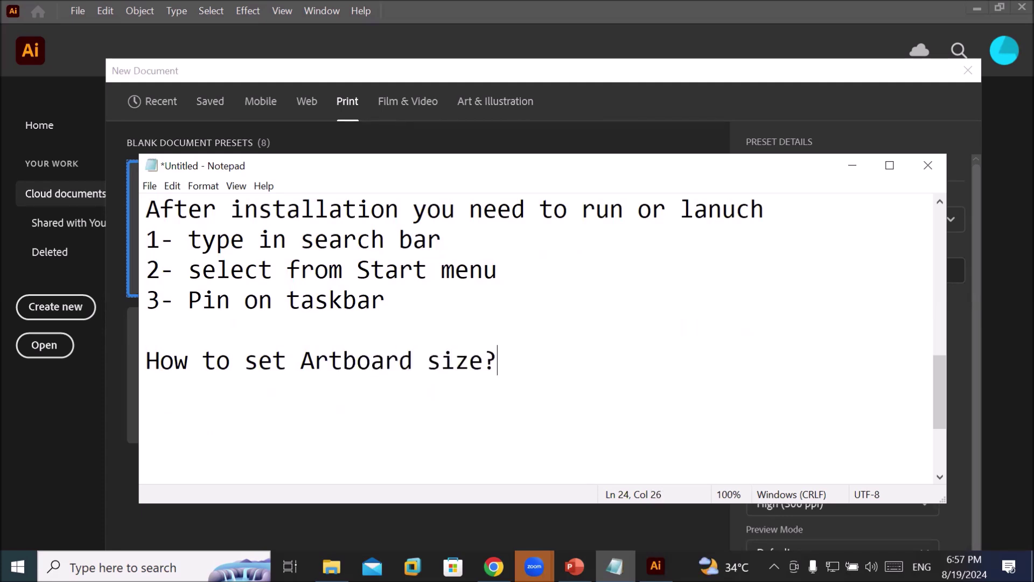
key(Return)
key(Return)
key(Return)
key(BackSpace)
key(BackSpace)
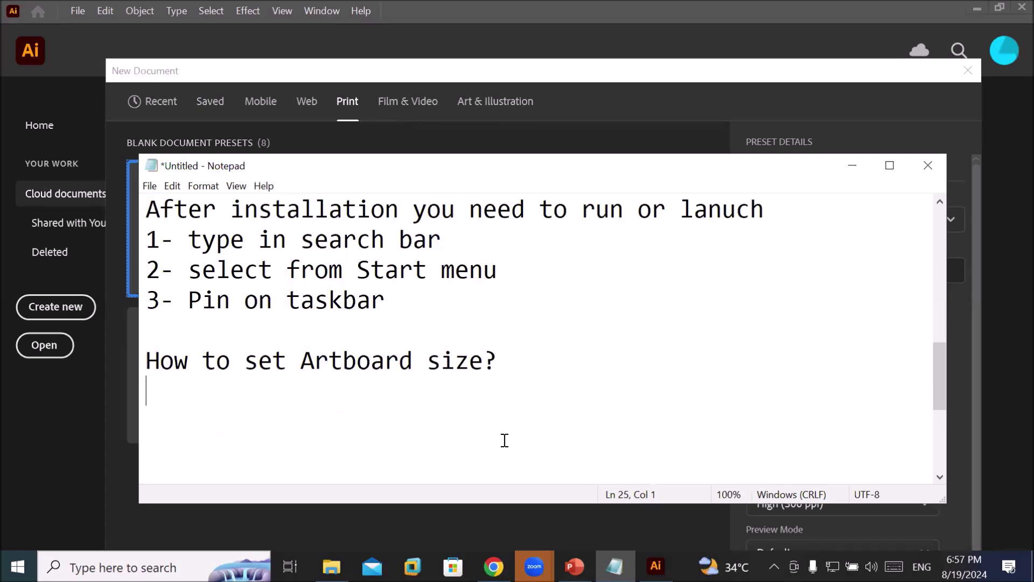
text(1- )
text(artboard win)
key(BackSpace)
text(dthX)
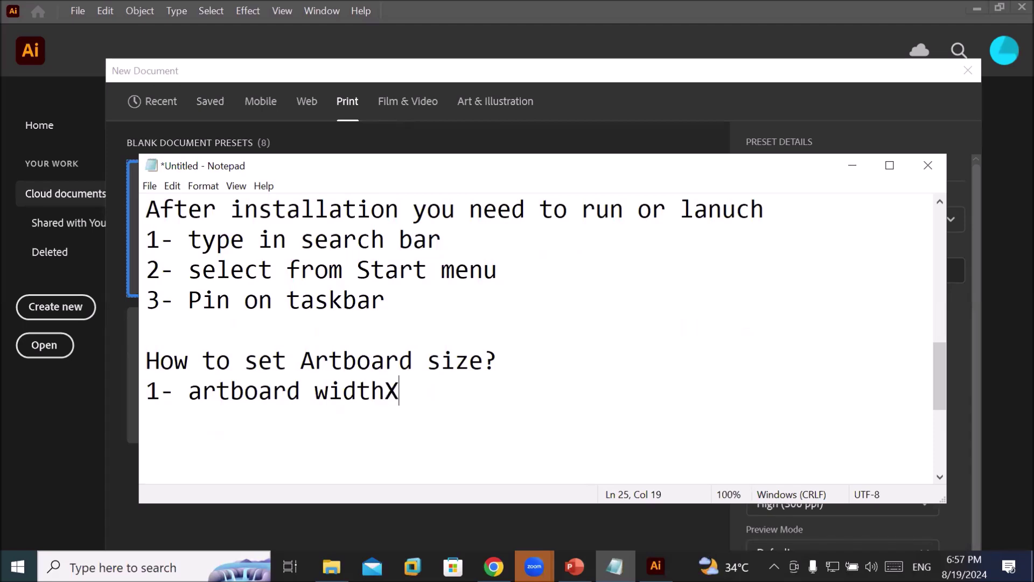
text(height)
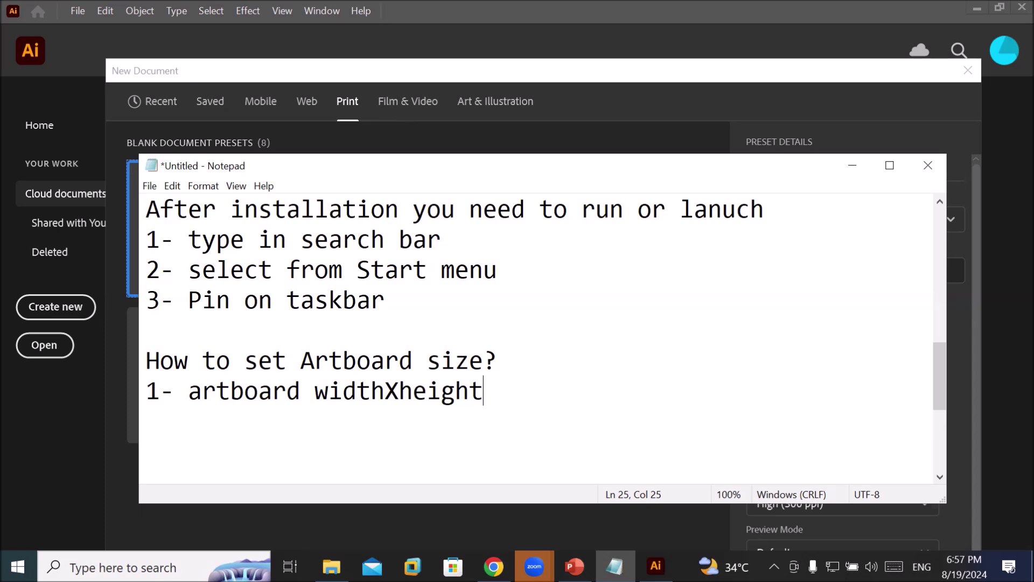
Add note 2 on units of measurement: UK metric (cm, mm), US inches
key(Return)
text(2- Unit of measurement )
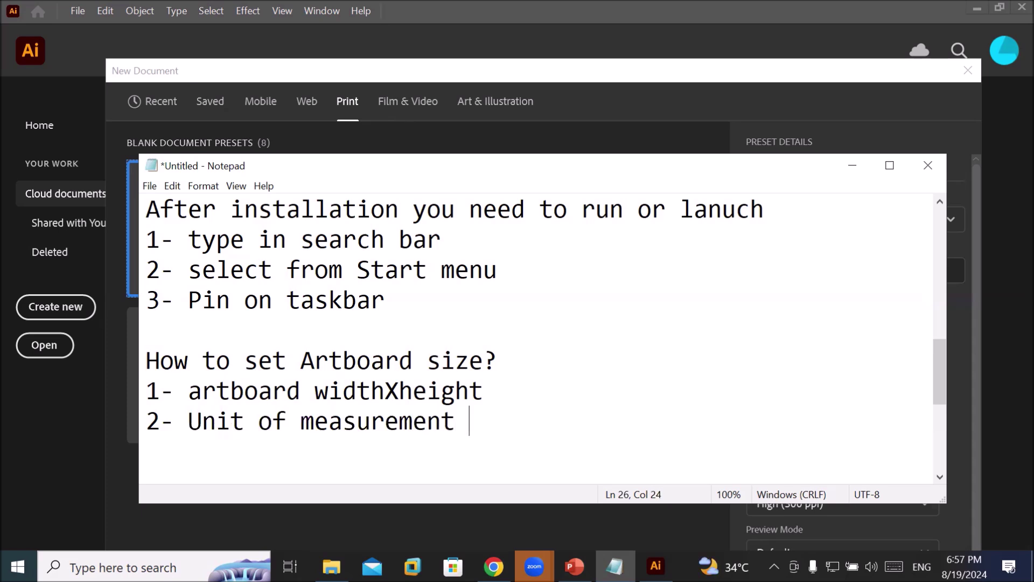
text((UK)
text(-Metri)
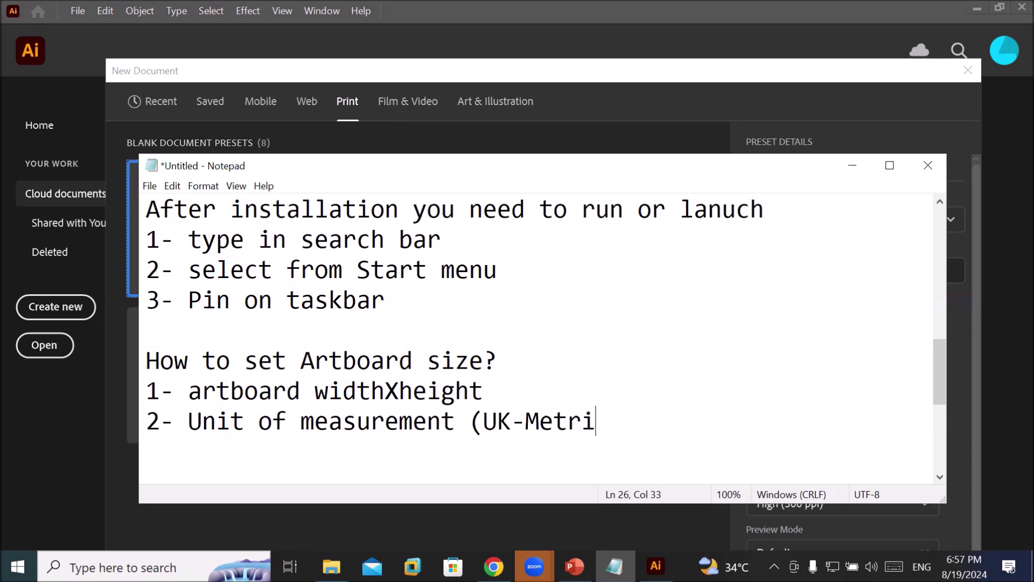
text((cm, mm))
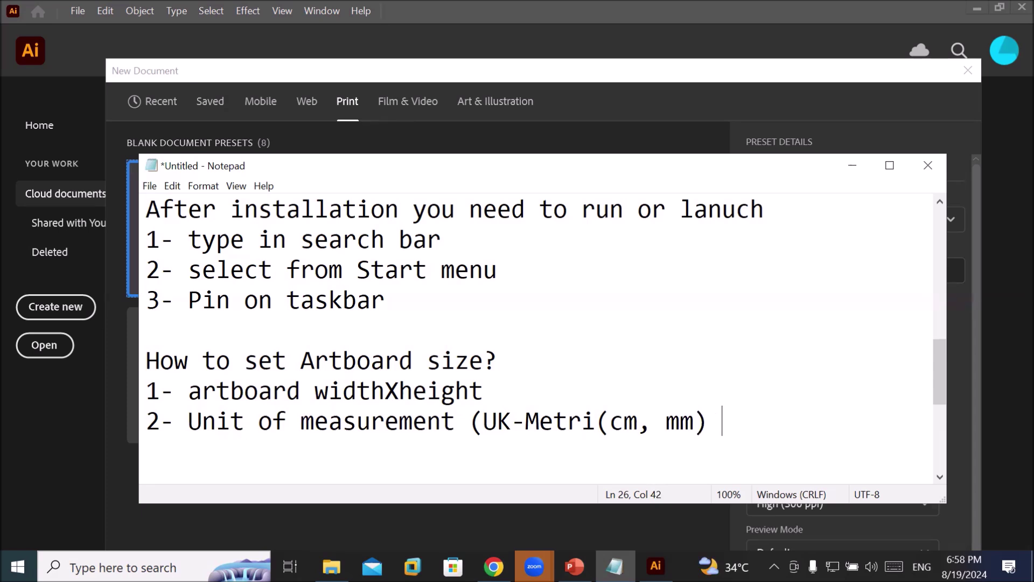
key(BackSpace)
text(, )
text(US)
key(BackSpace)
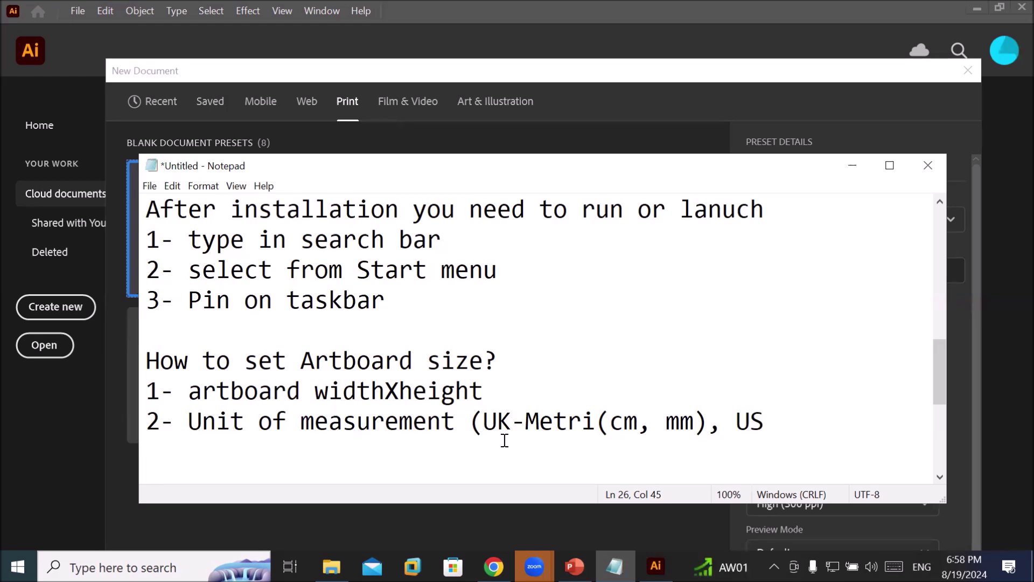
text(-)
text(Inches)
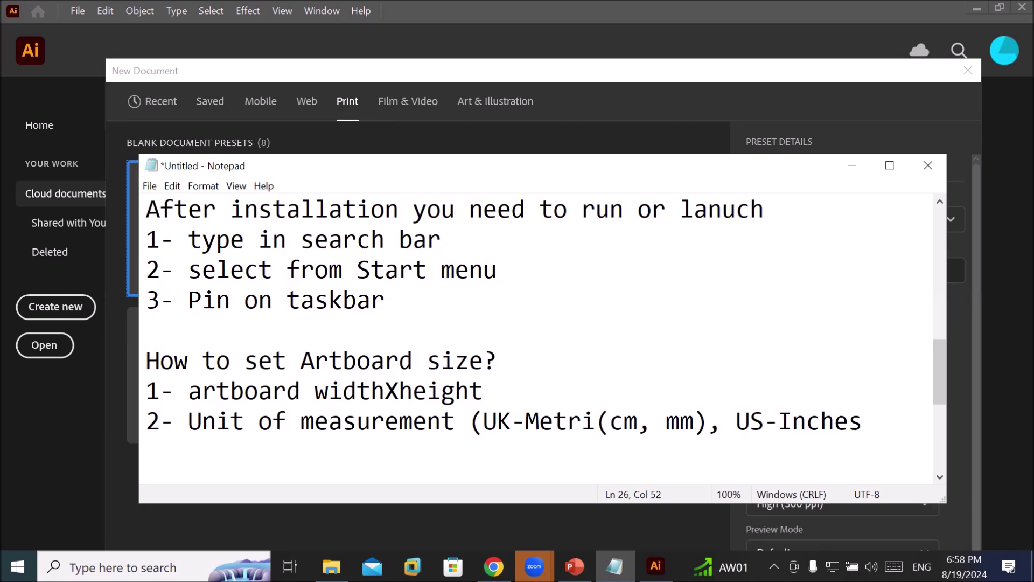
text())
key(Return)
key(Return)
key(Return)
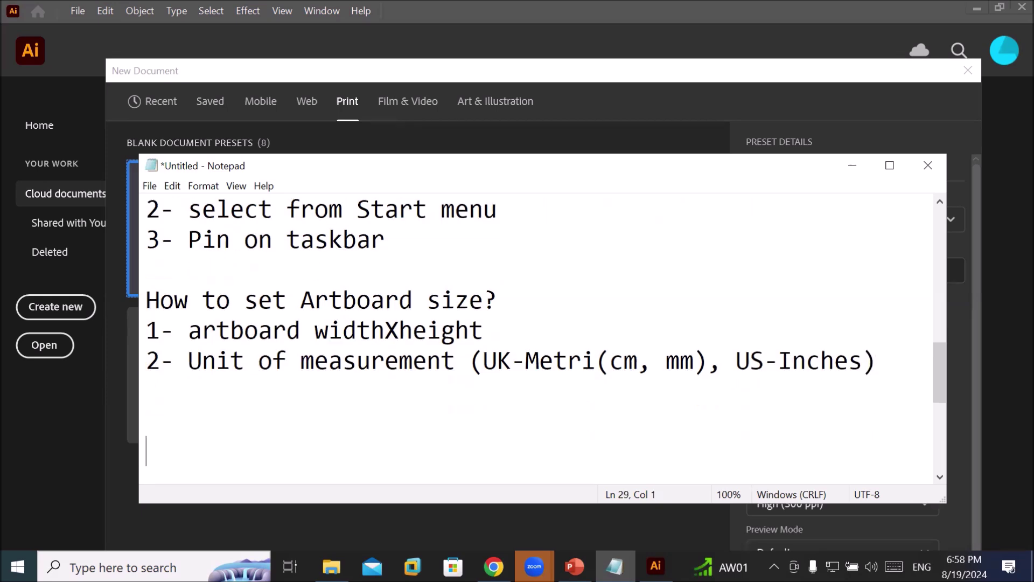
key(BackSpace)
Note famous sizes Letter (8.5x11), Legal (8.5x14), A3, A4 and '3- No. of artboards'
text(famou)
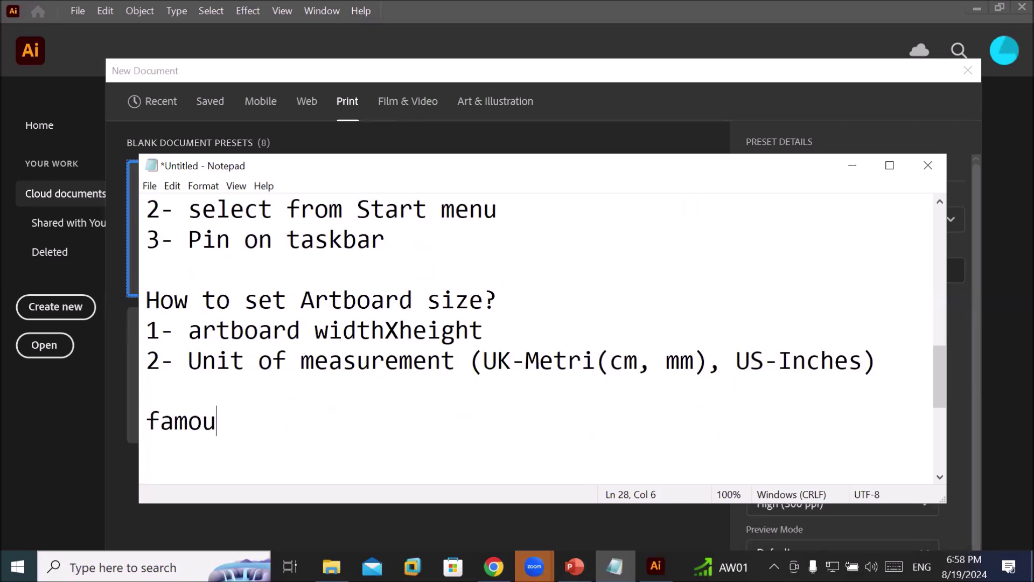
text(s s)
text(ize: )
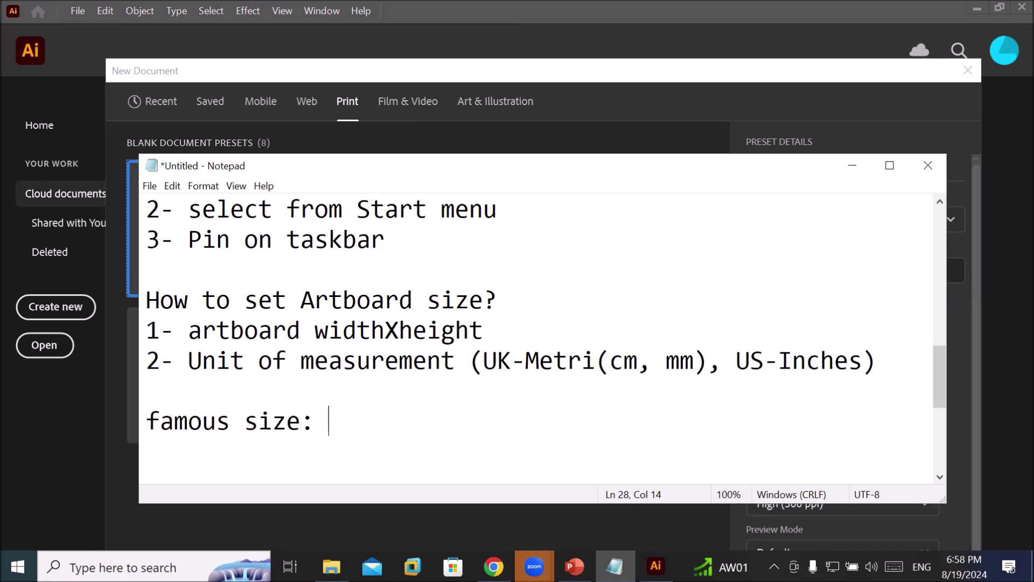
text(L)
text(etter)
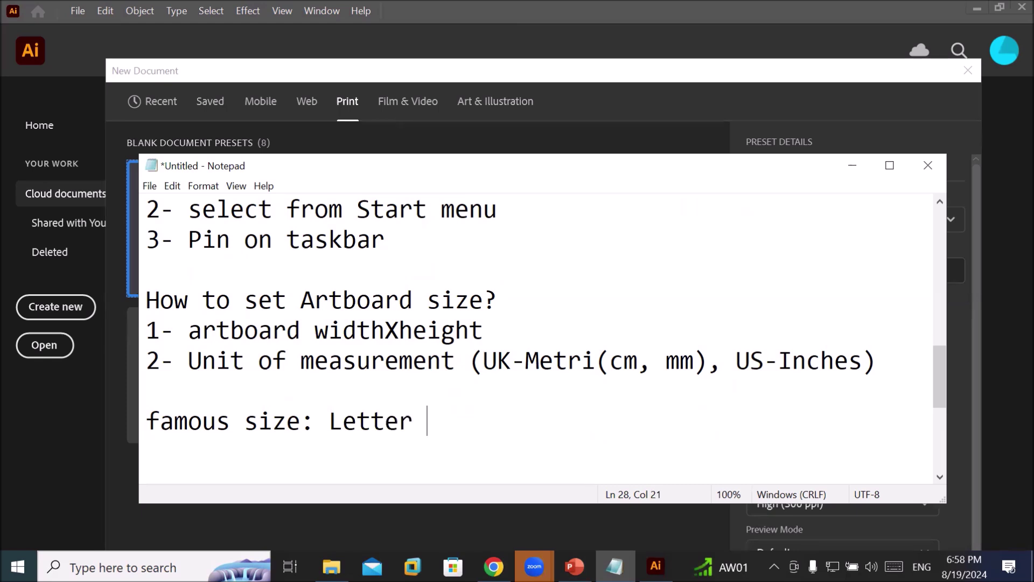
text( (8.5x11))
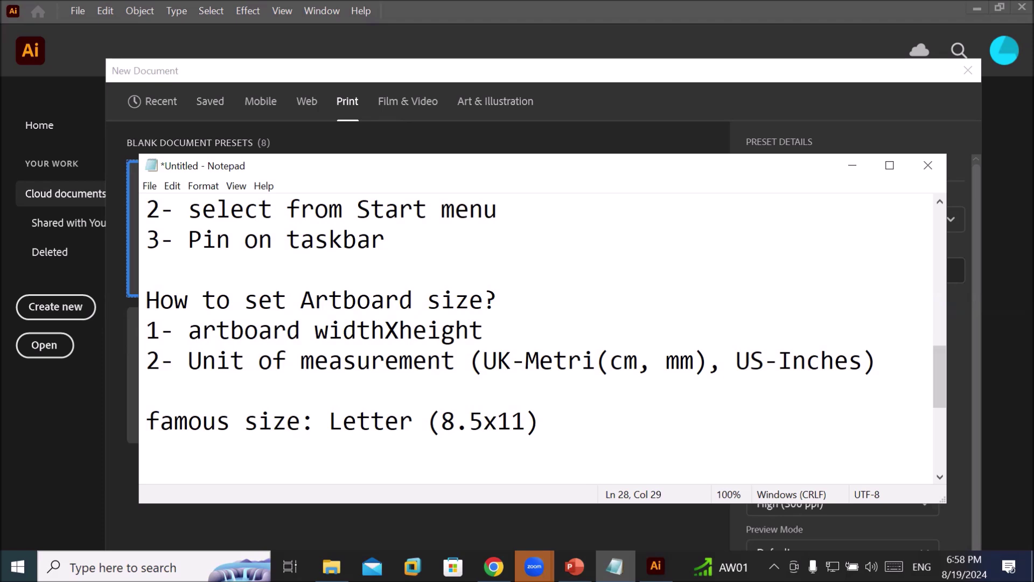
text(, )
text(A)
key(BackSpace)
text(Legal)
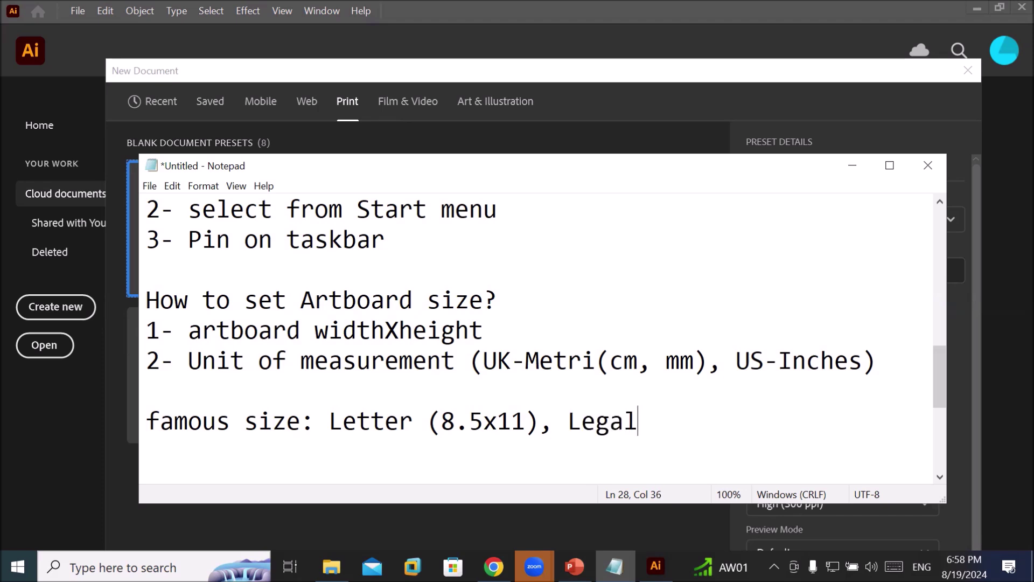
key(BackSpace)
text((8.5x)
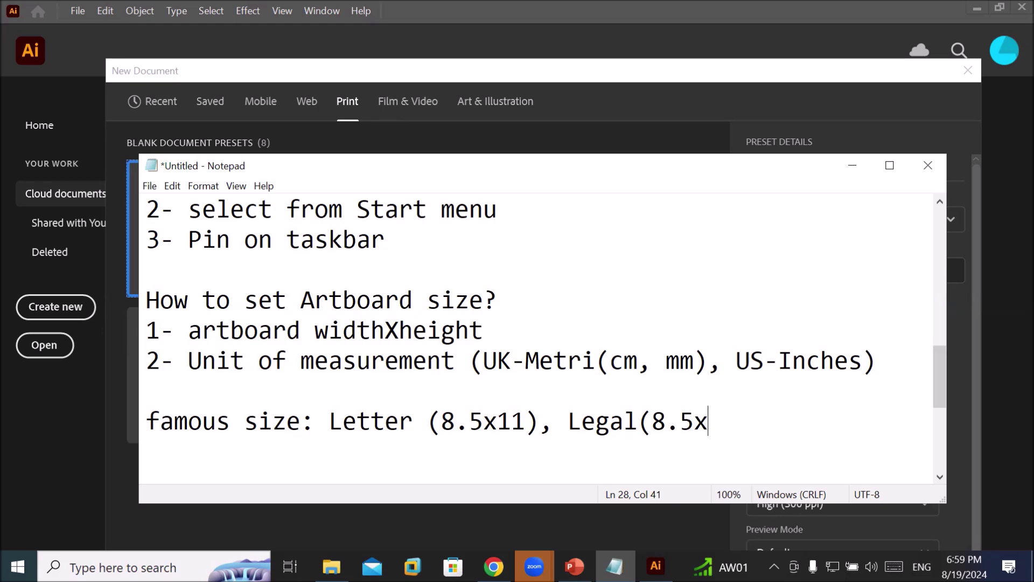
text(14), )
text(A3, A4)
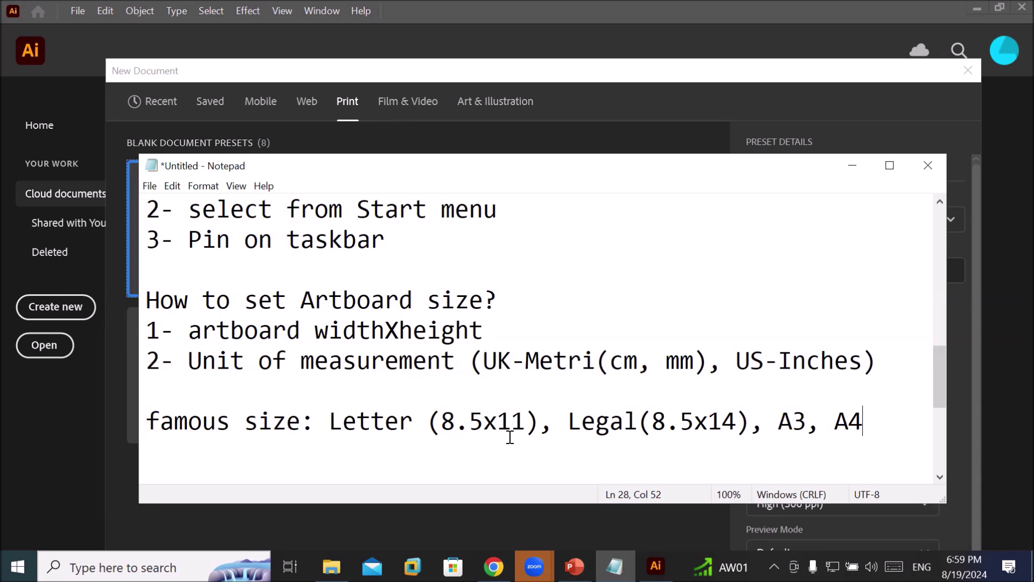
key(Return)
text(3- No)
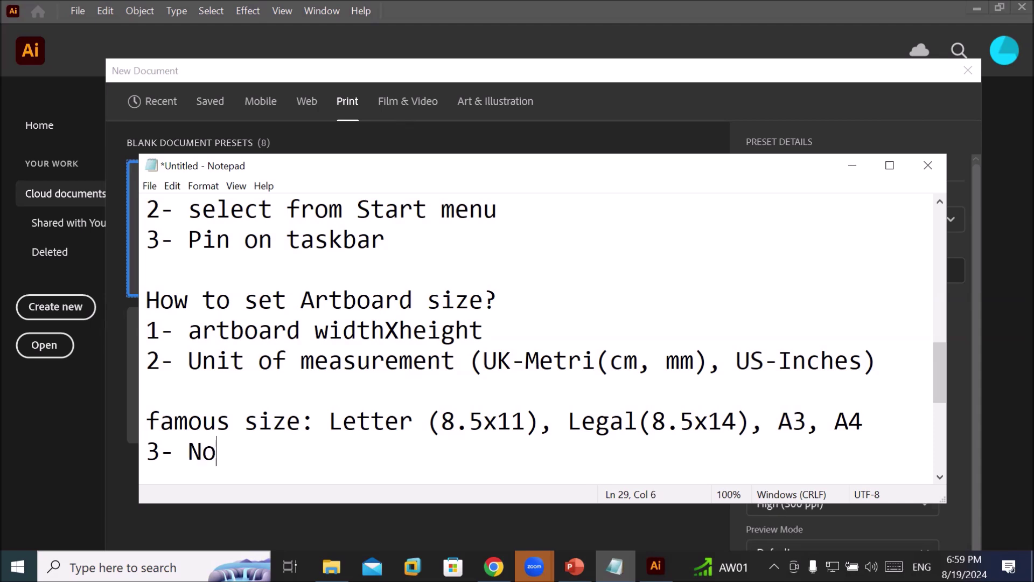
text(. of art)
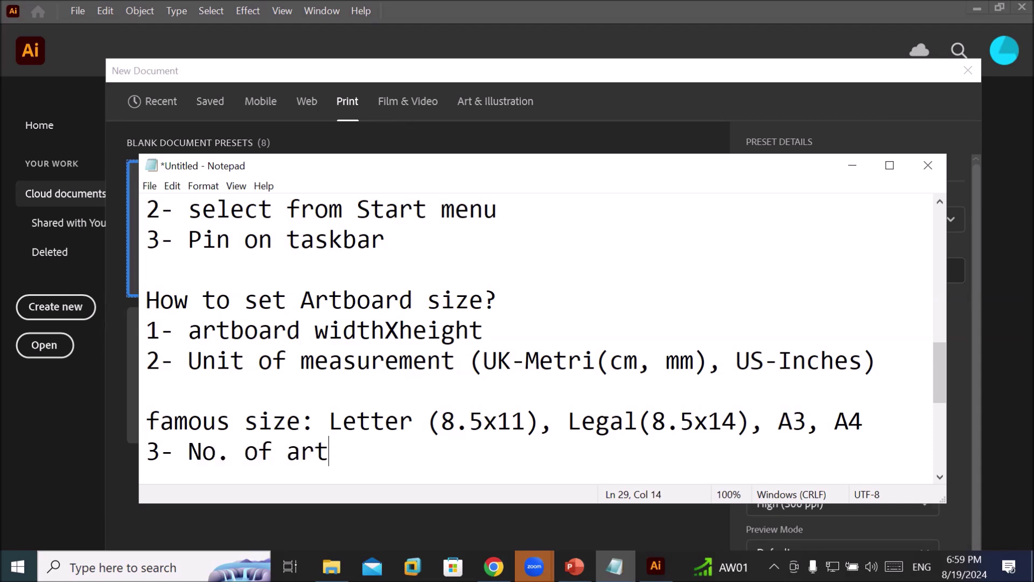
text(boards)
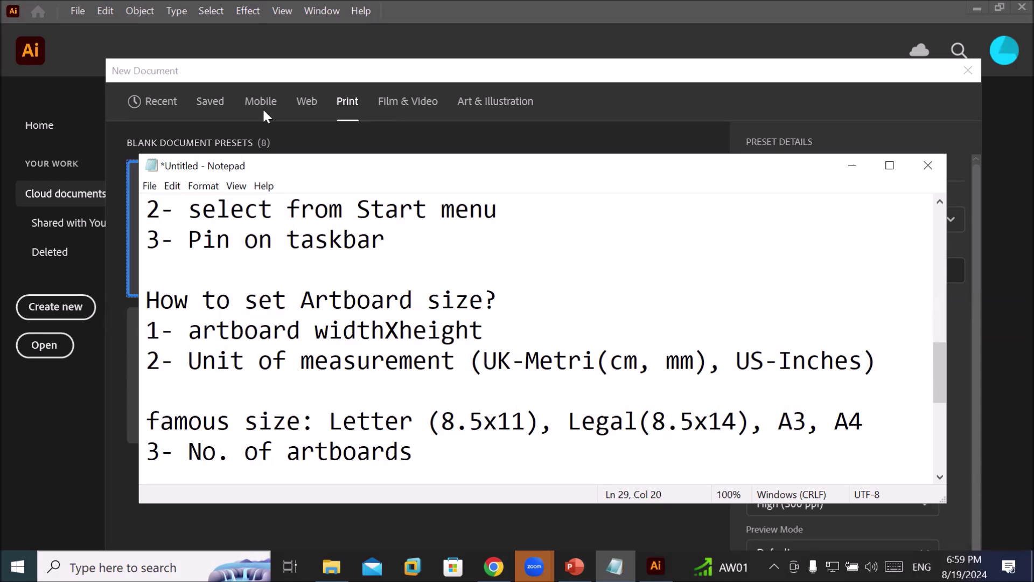
click(356, 110)
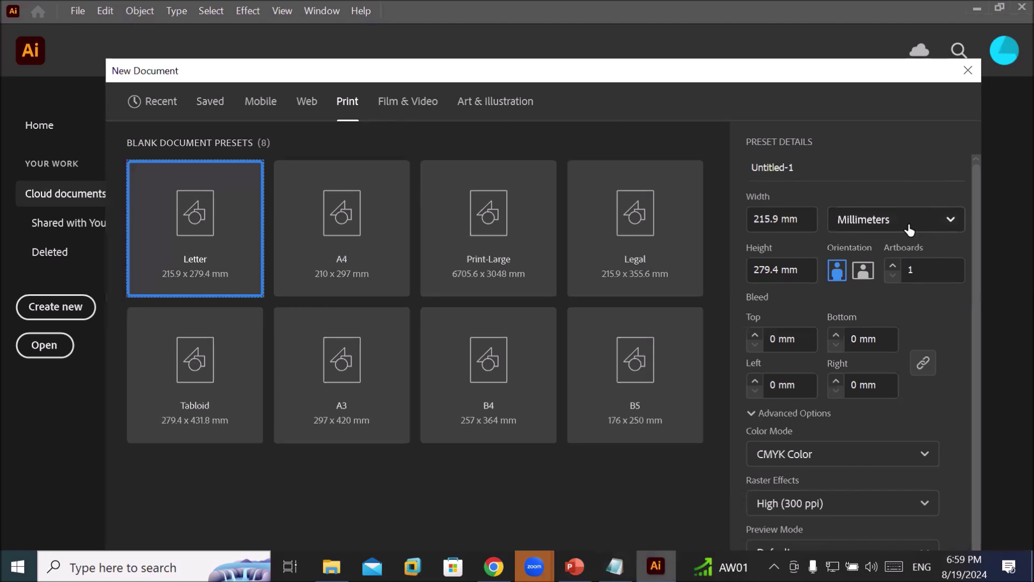
click(909, 230)
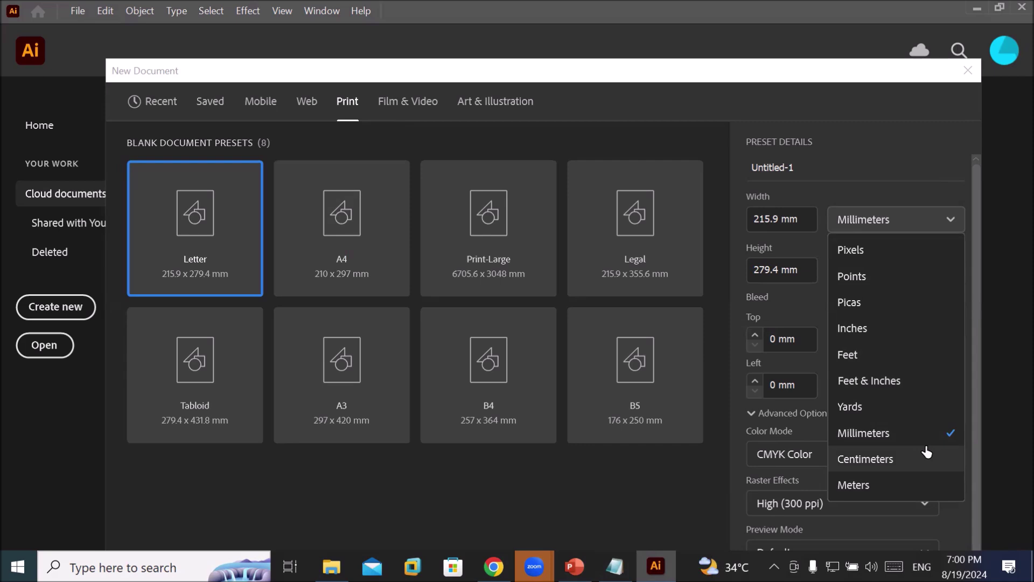
click(886, 335)
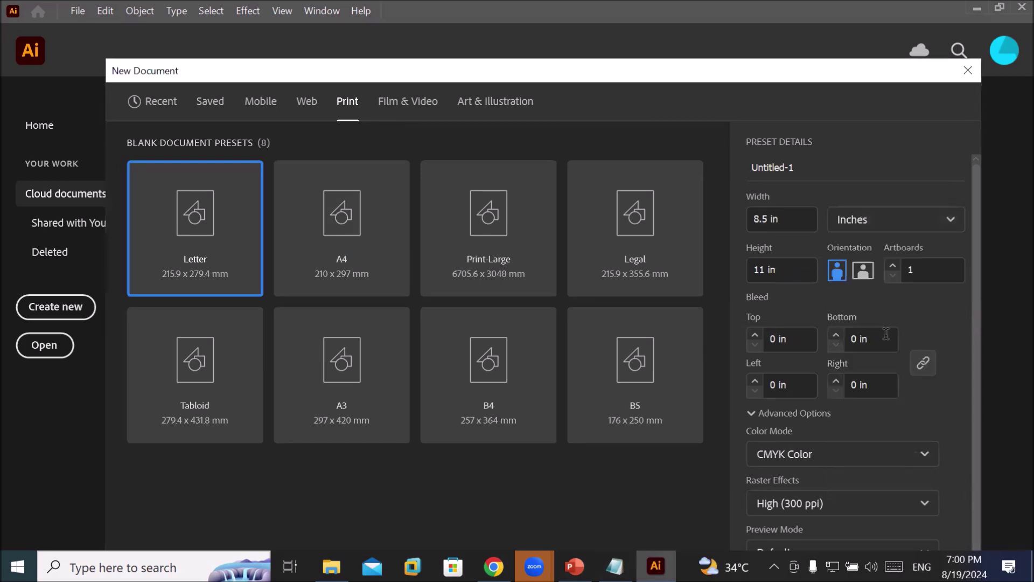
click(786, 213)
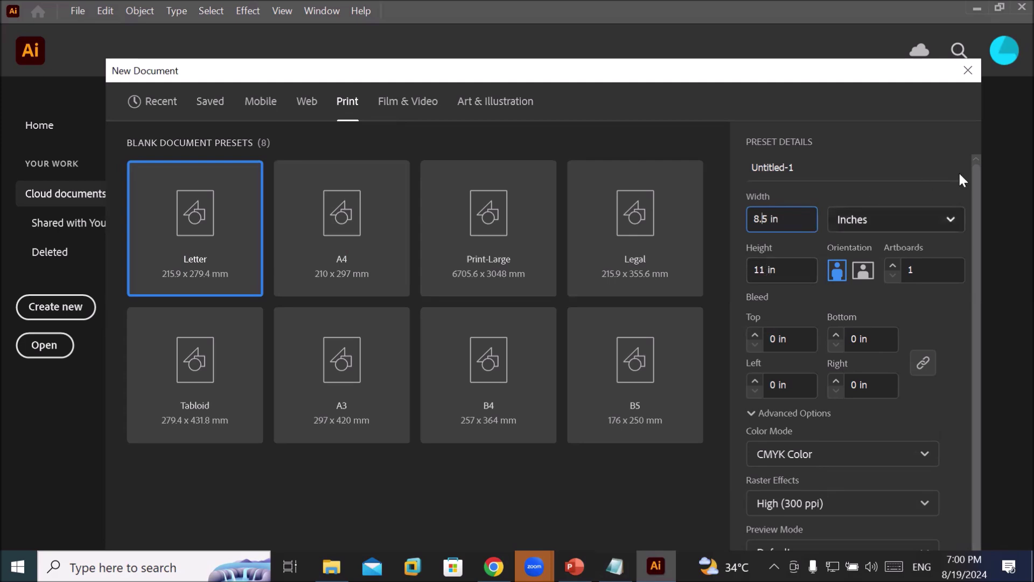
click(950, 217)
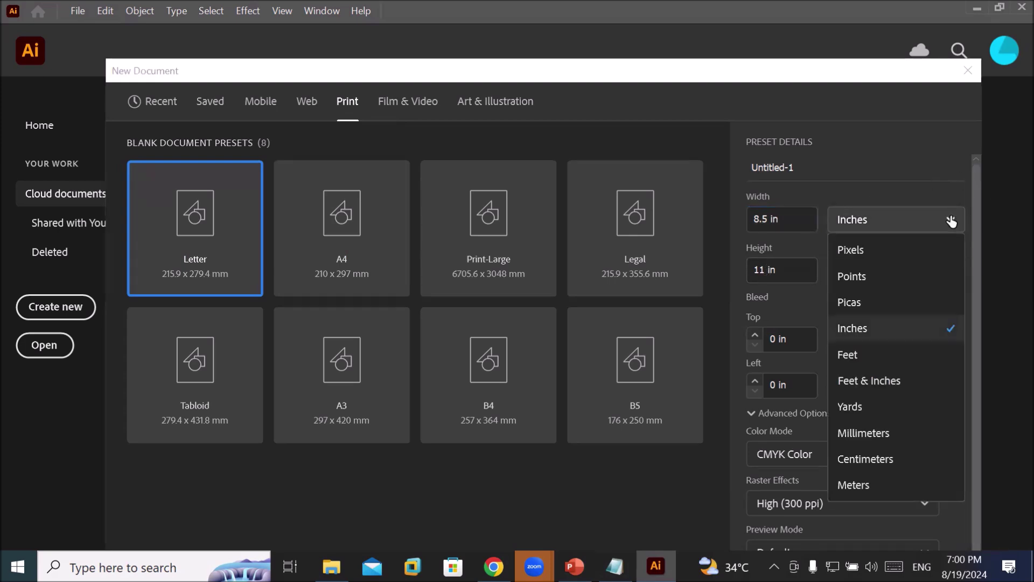
click(881, 434)
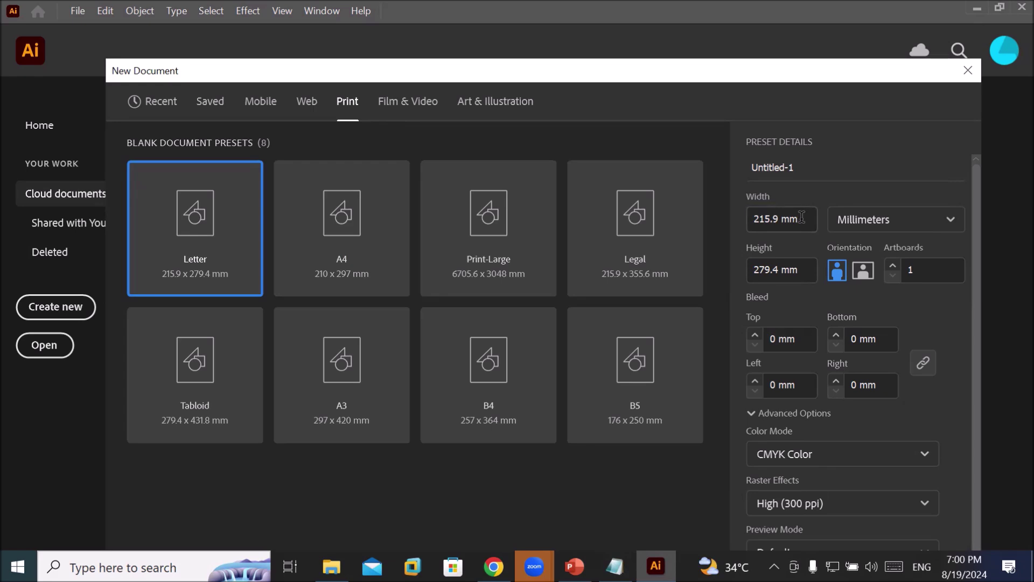
Try Feet and then Pixels as the Letter document's measurement units
click(804, 269)
click(951, 220)
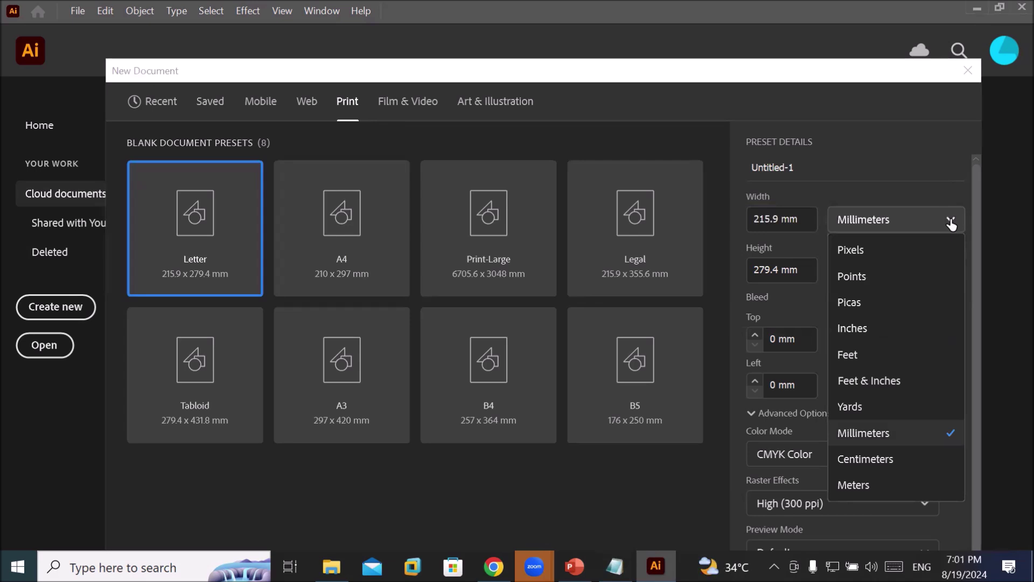
click(869, 354)
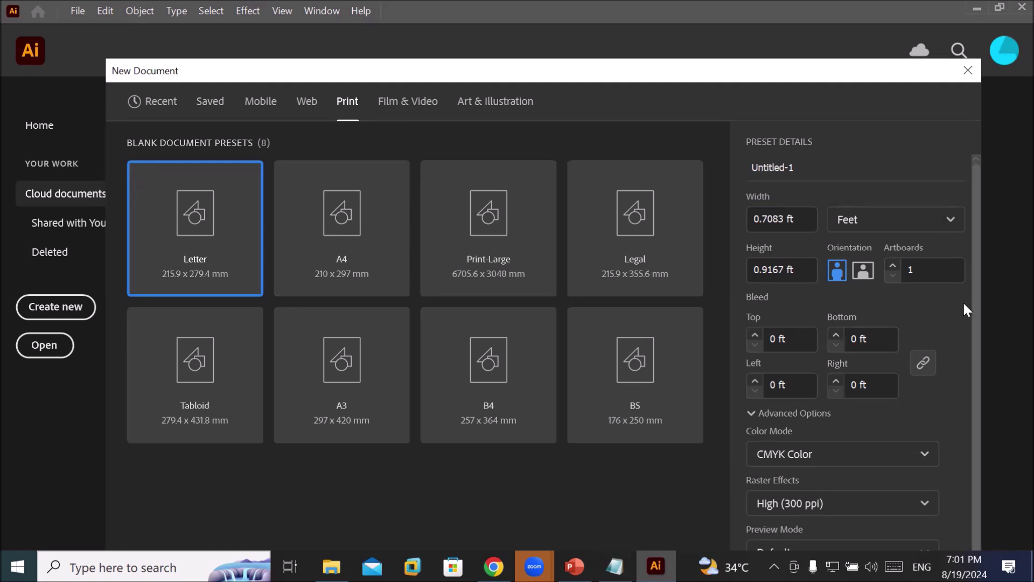
click(942, 229)
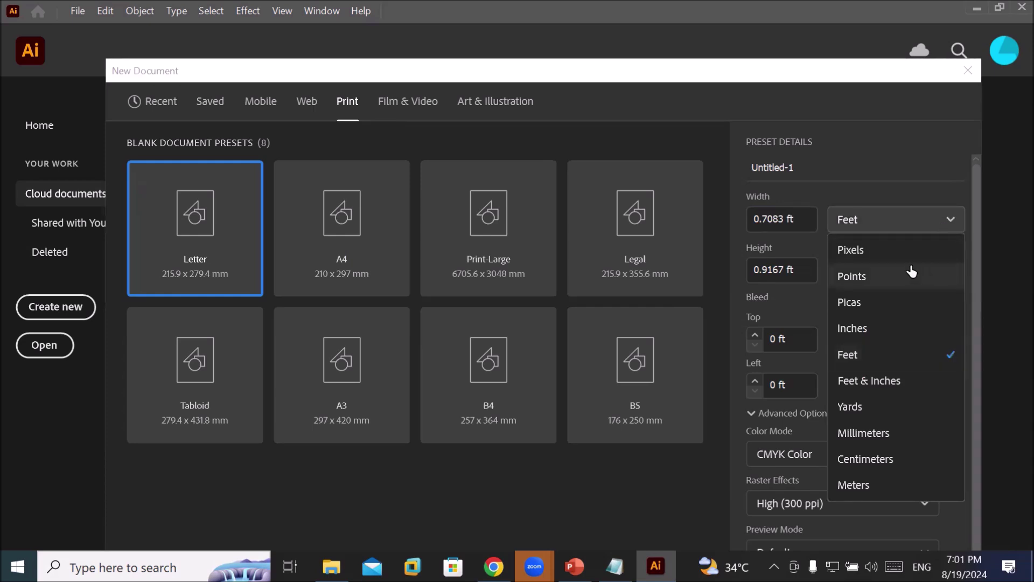
click(890, 261)
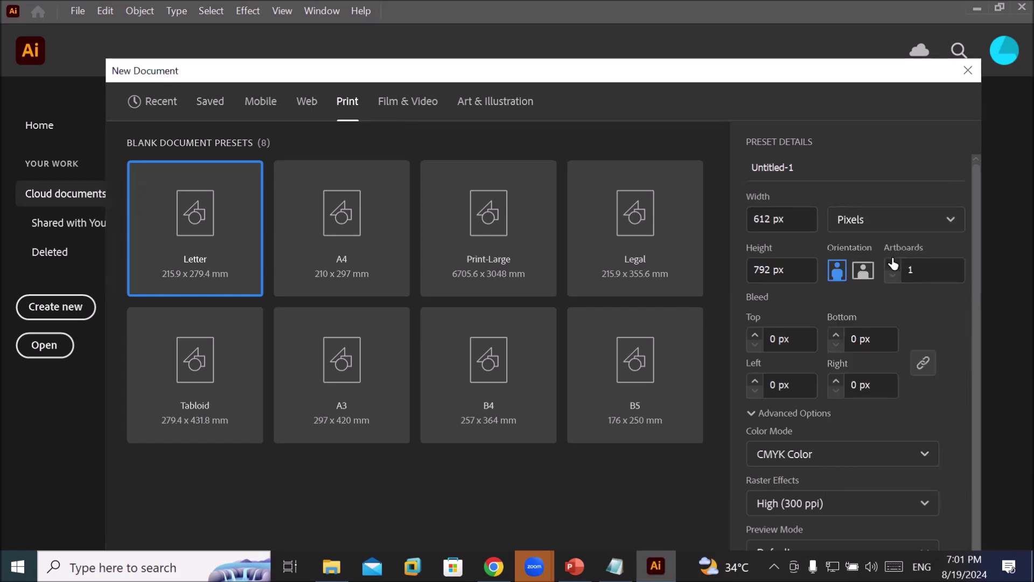
Keep raster effects at High (300 ppi) and switch units to inches, 8.5 x 11 in
click(795, 221)
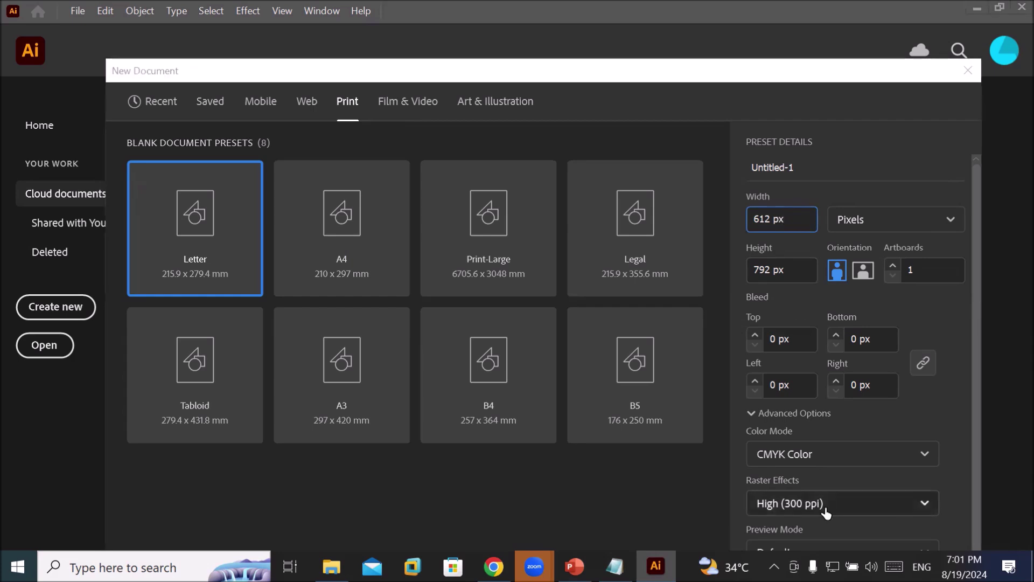
click(812, 503)
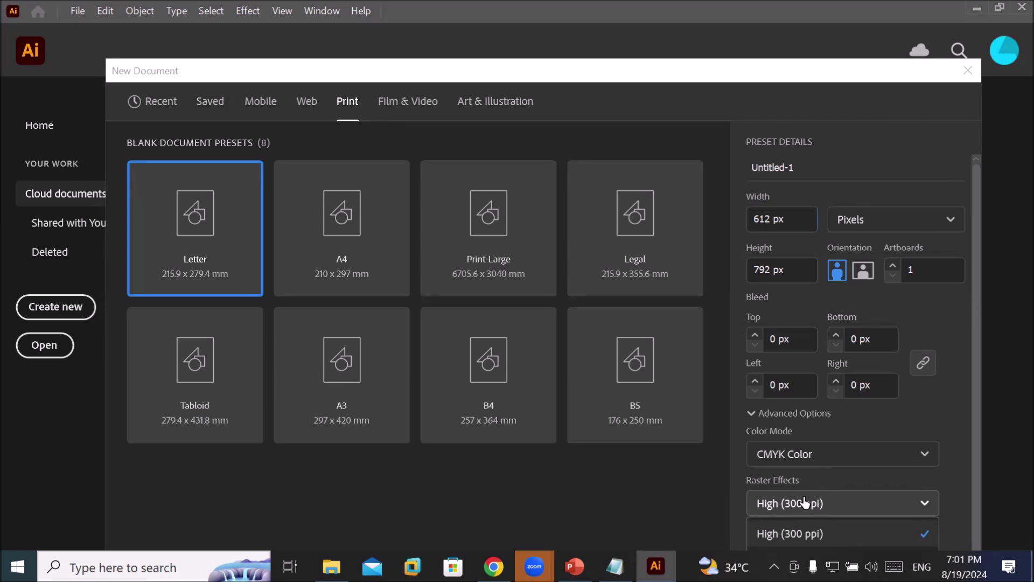
click(804, 503)
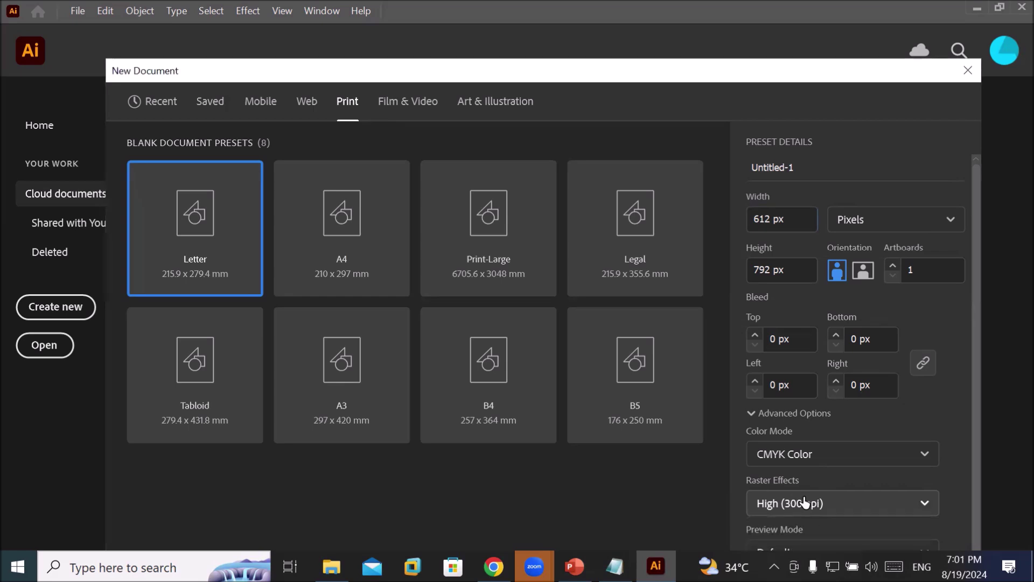
click(799, 217)
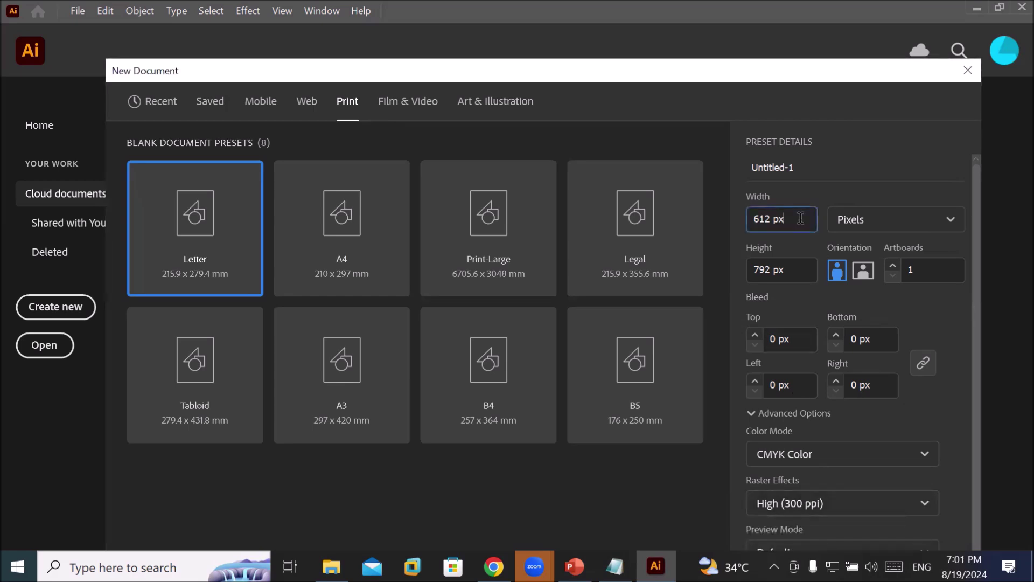
click(947, 220)
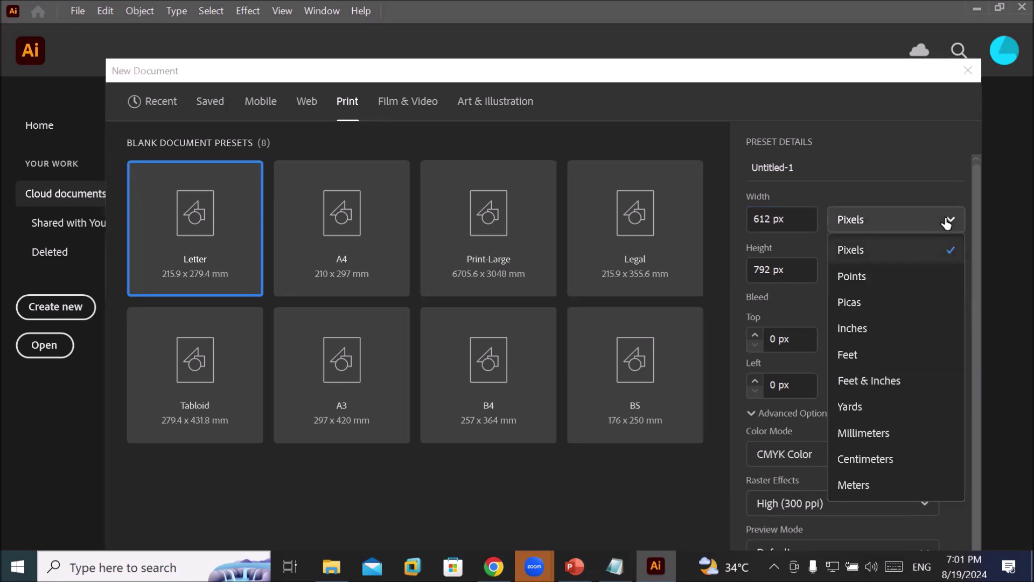
click(846, 331)
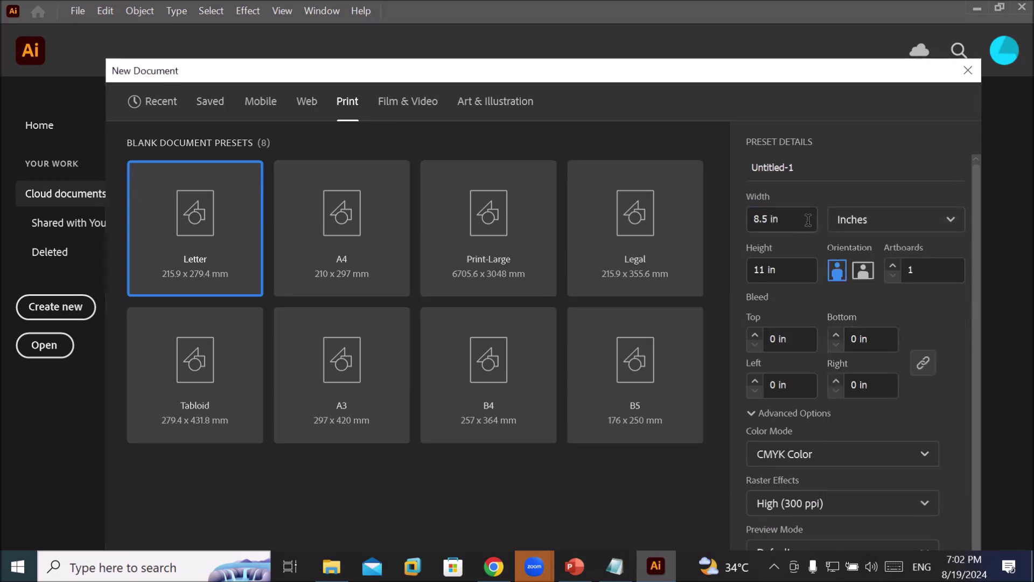
click(781, 262)
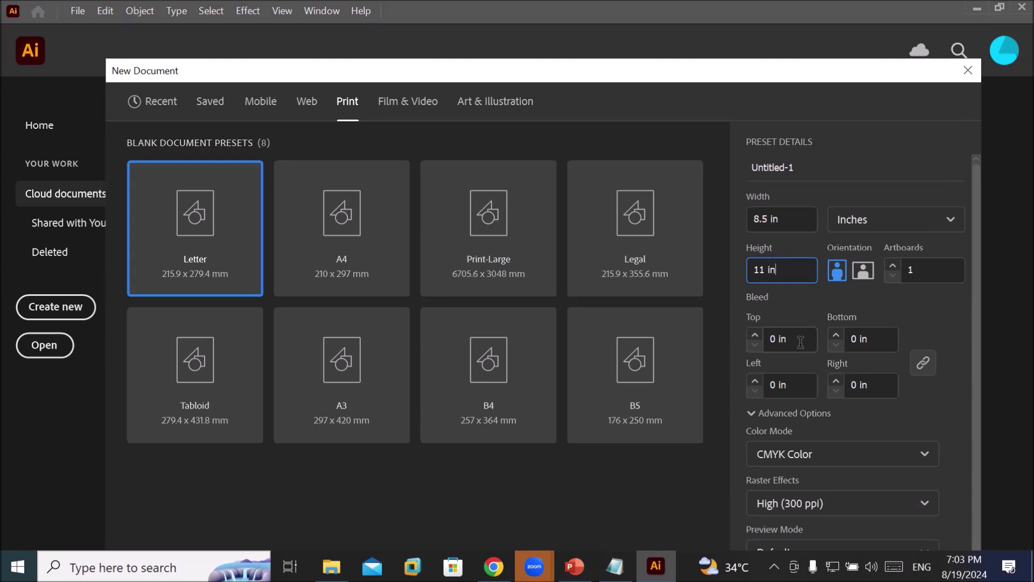
click(920, 372)
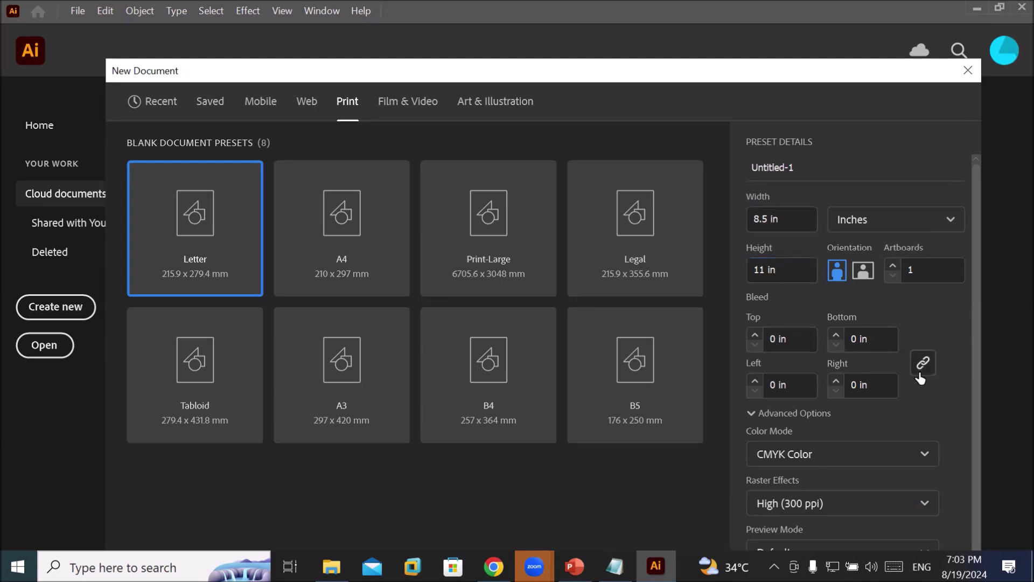
Link the bleed values at 0.125 in on all four sides, then bring Notepad forward
click(922, 365)
click(755, 335)
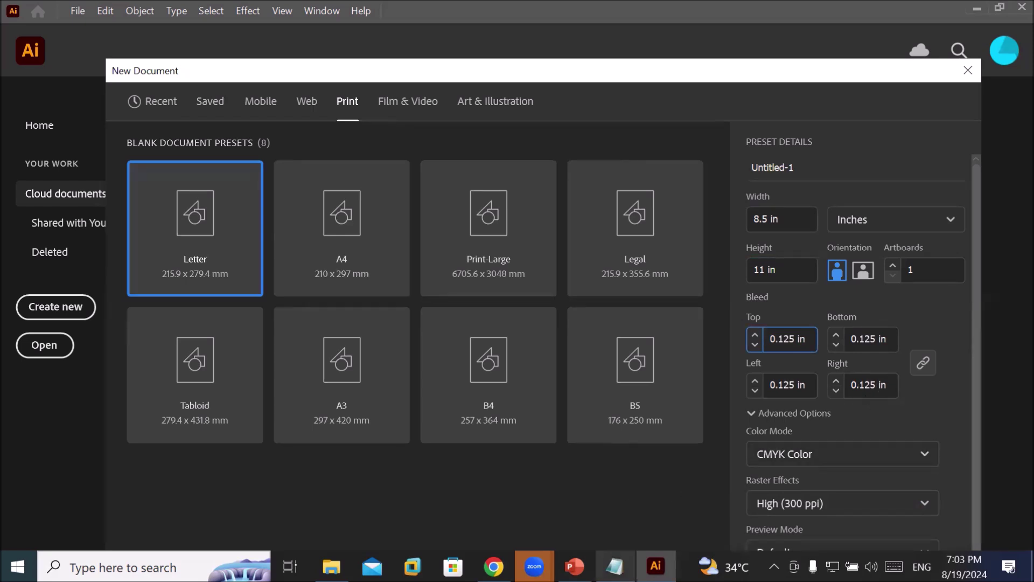
click(615, 566)
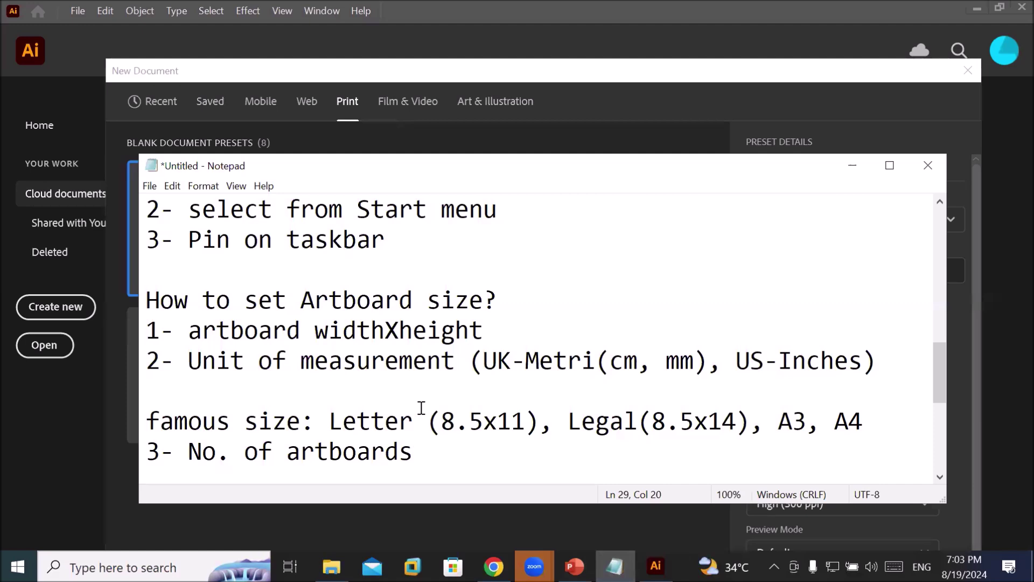
Add note 4: bleed margin .125inch
scroll(421, 408, down, 3)
scroll(421, 407, up, 2)
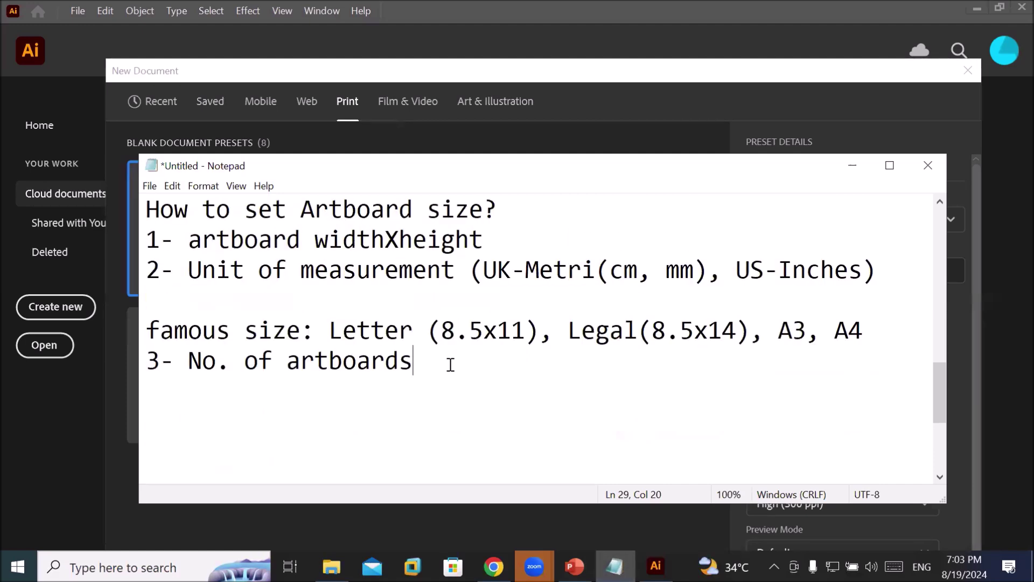
key(Return)
text(4- B)
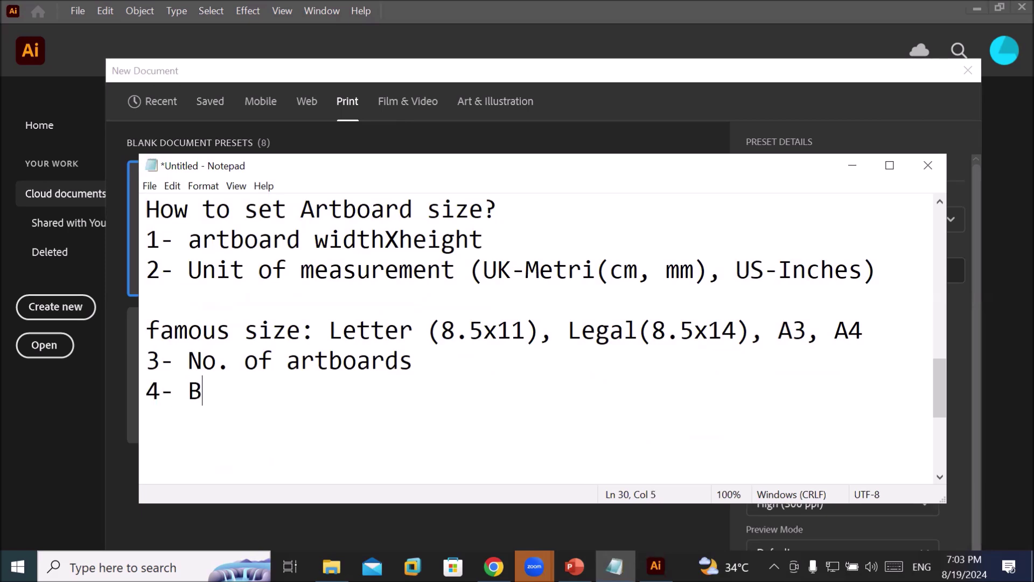
text(leed margit)
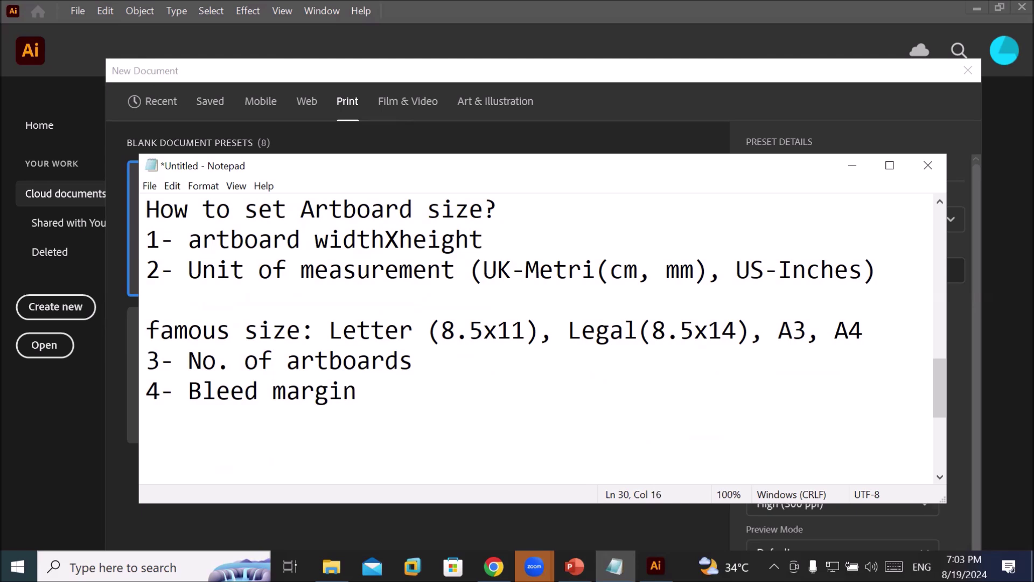
text(.12)
text(5in)
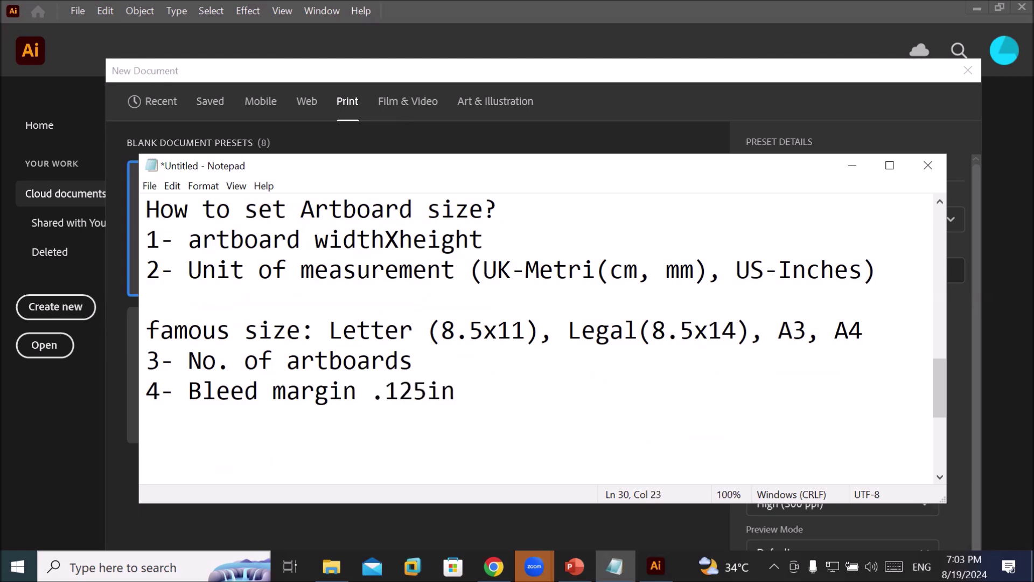
text(ch)
key(Return)
Add note 5: color mode CMYK for print, RGB for screen/digital media
text(5- color mode: )
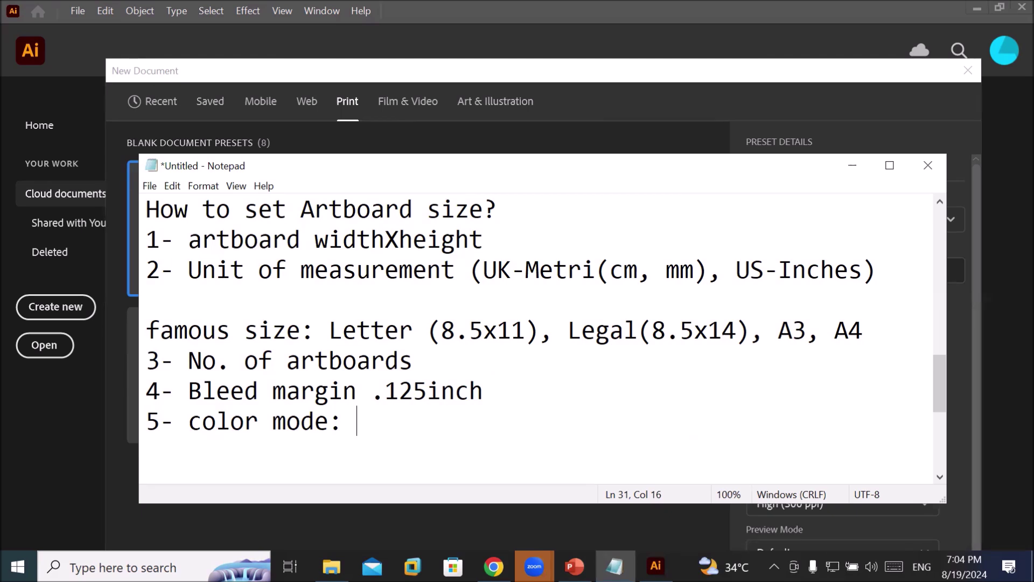
text(CMYK)
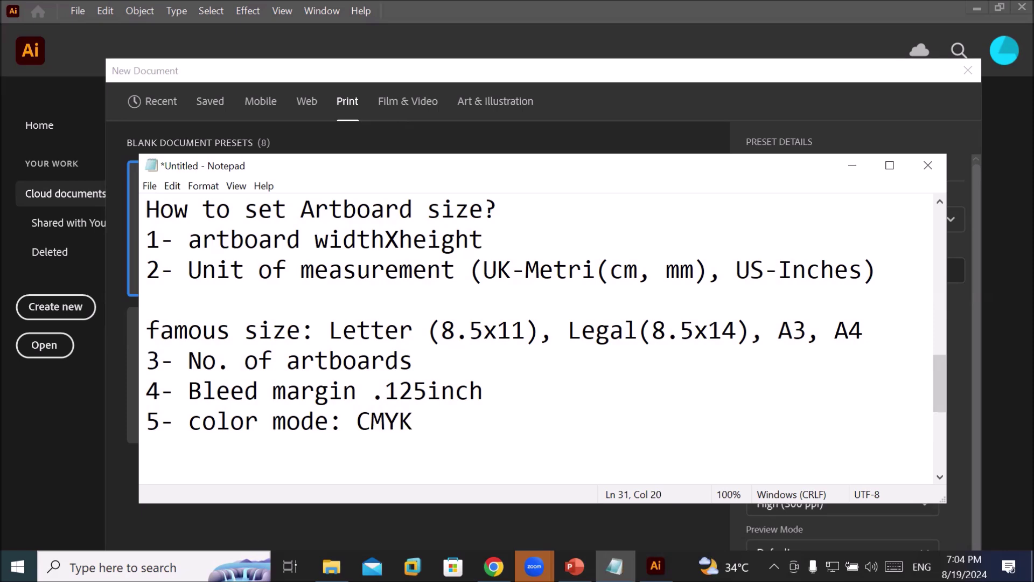
text((if )
text(you want )
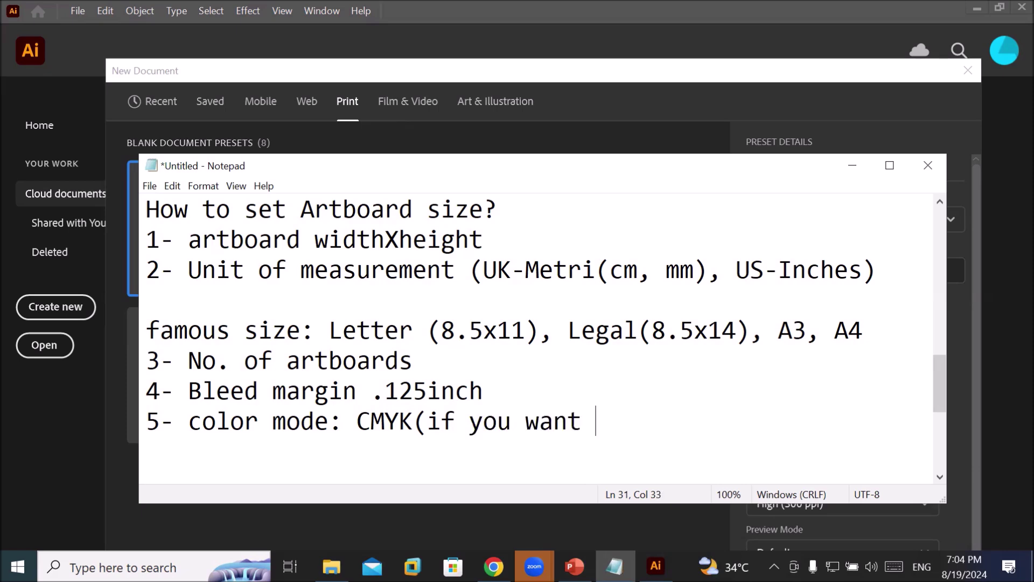
text(to print))
key(Return)
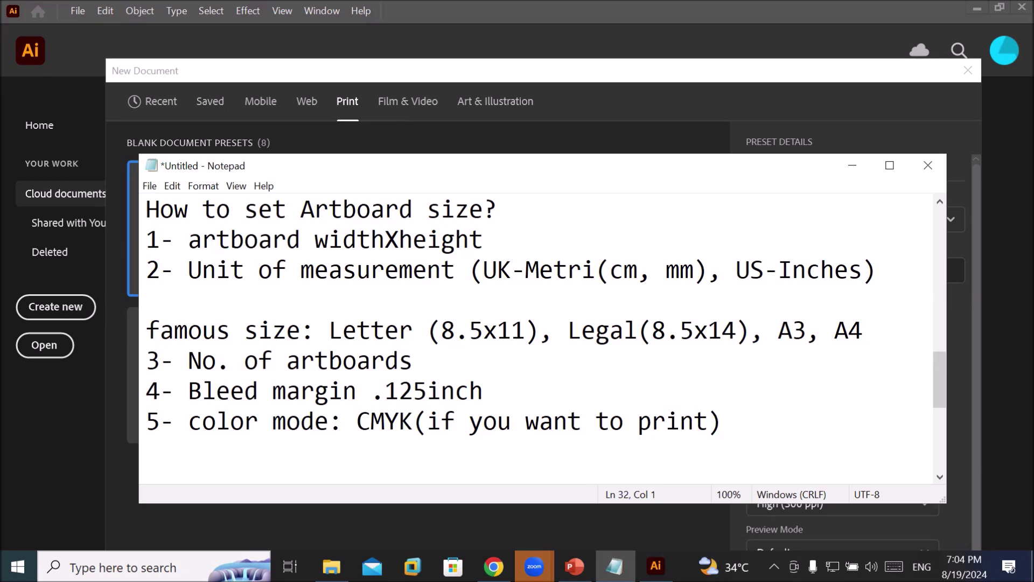
key(Tab)
text(: RG)
text(B)
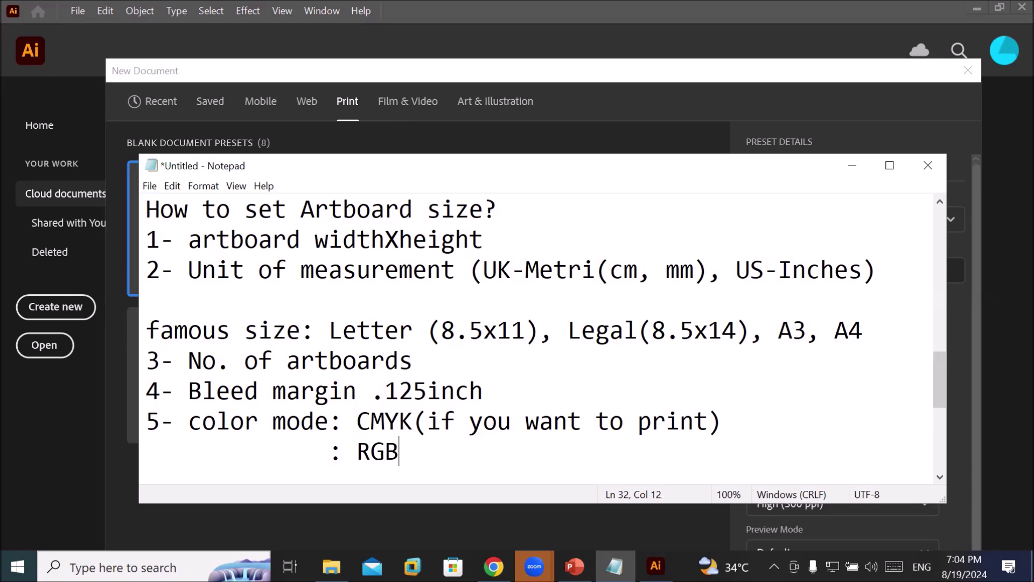
text( ( for screen/de)
key(BackSpace)
text(igital )
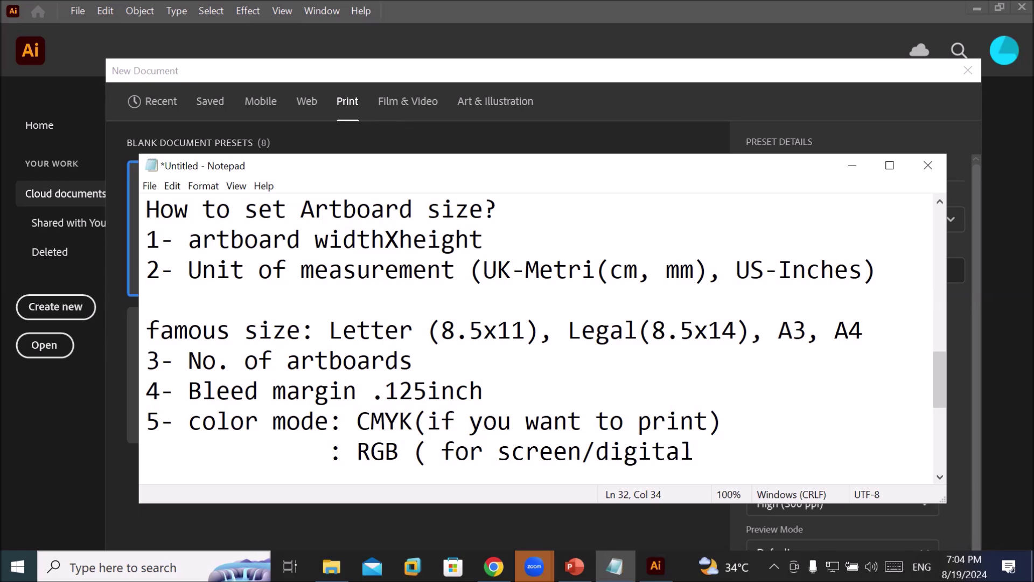
text(media)
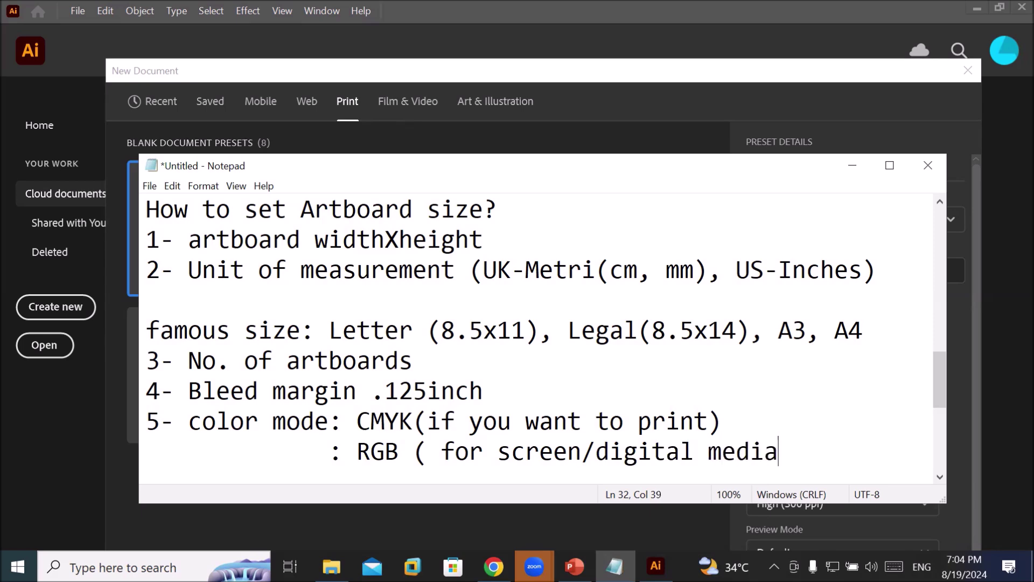
text())
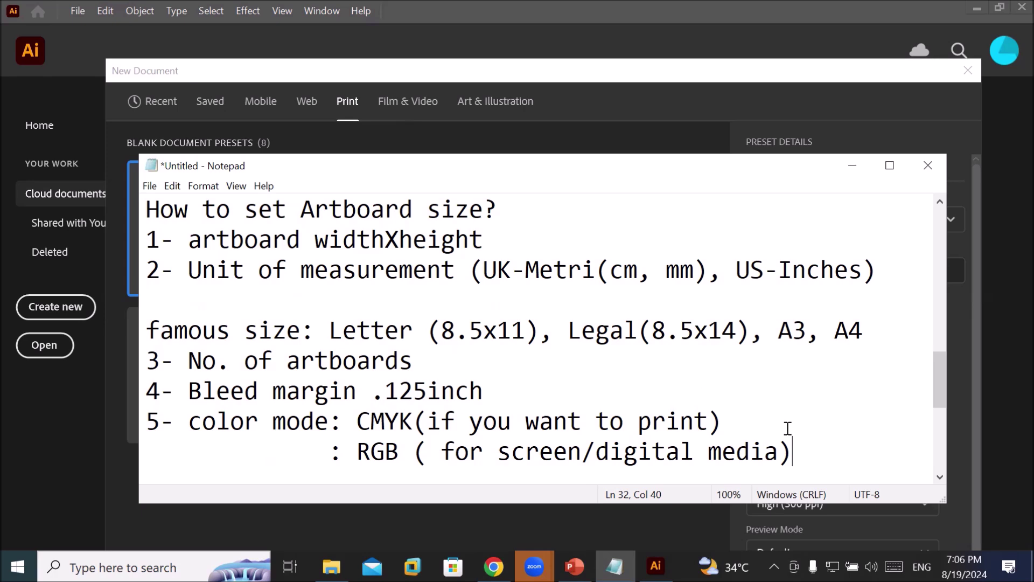
click(655, 566)
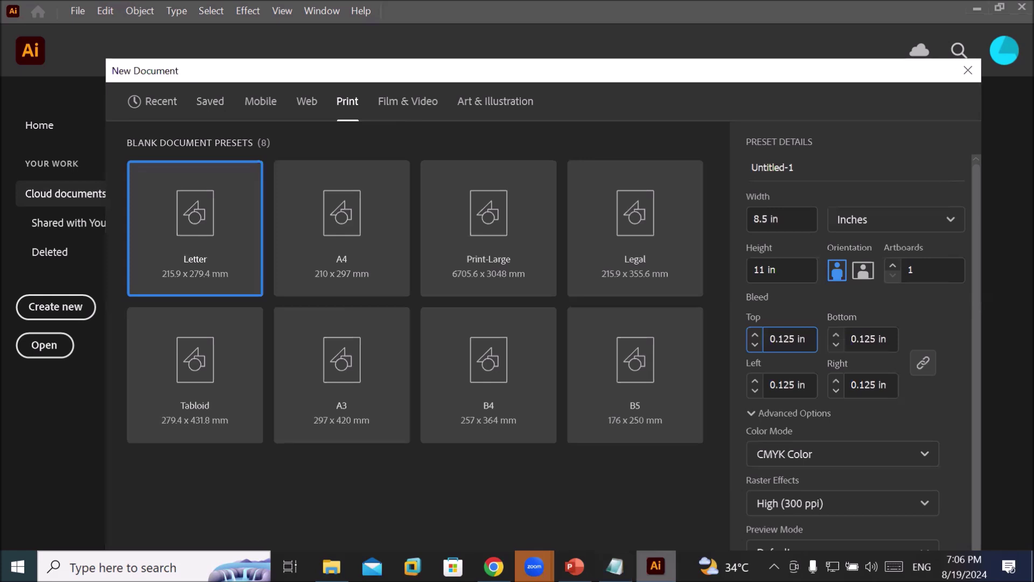
click(908, 457)
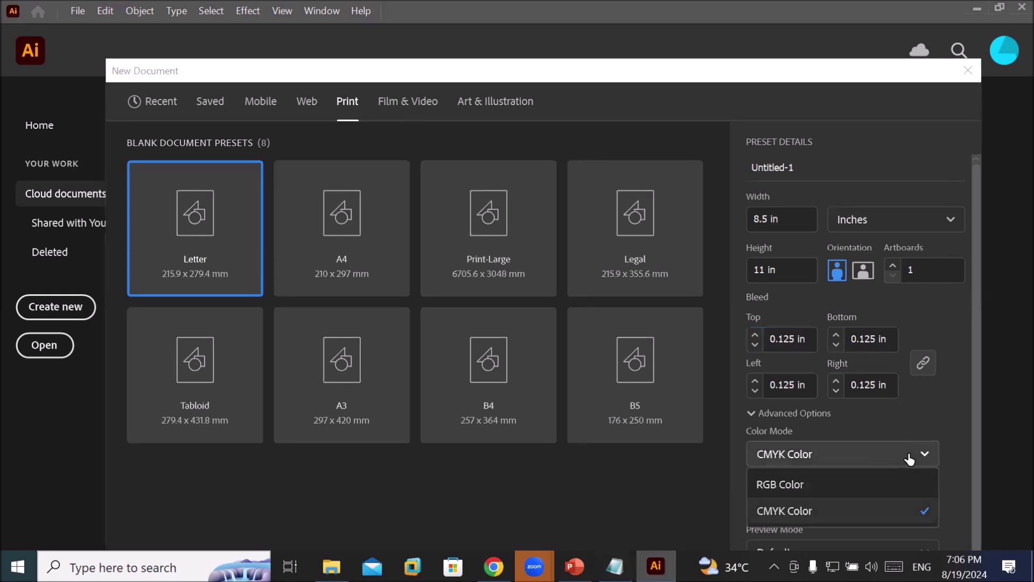
click(846, 512)
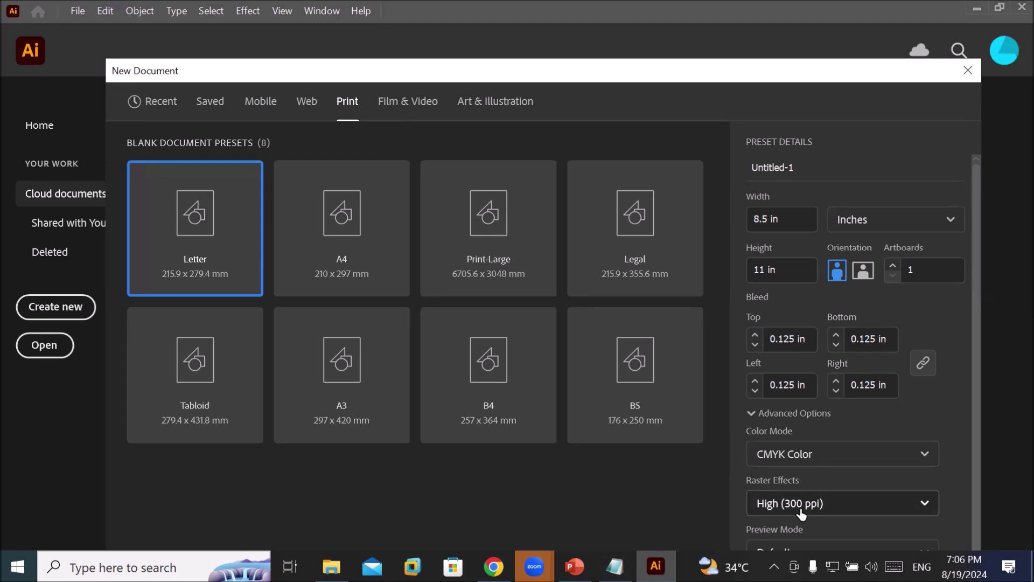
click(801, 511)
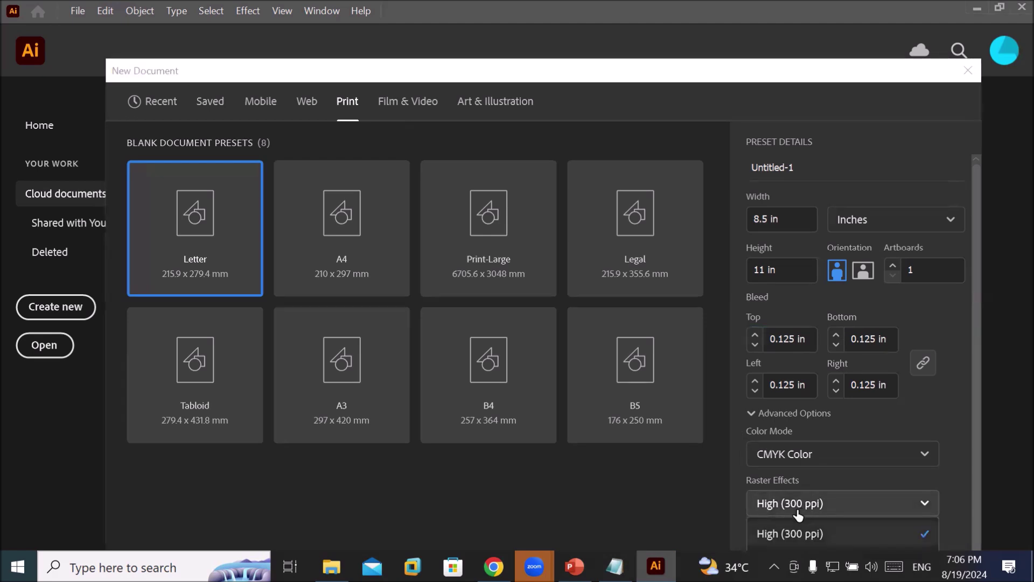
click(800, 79)
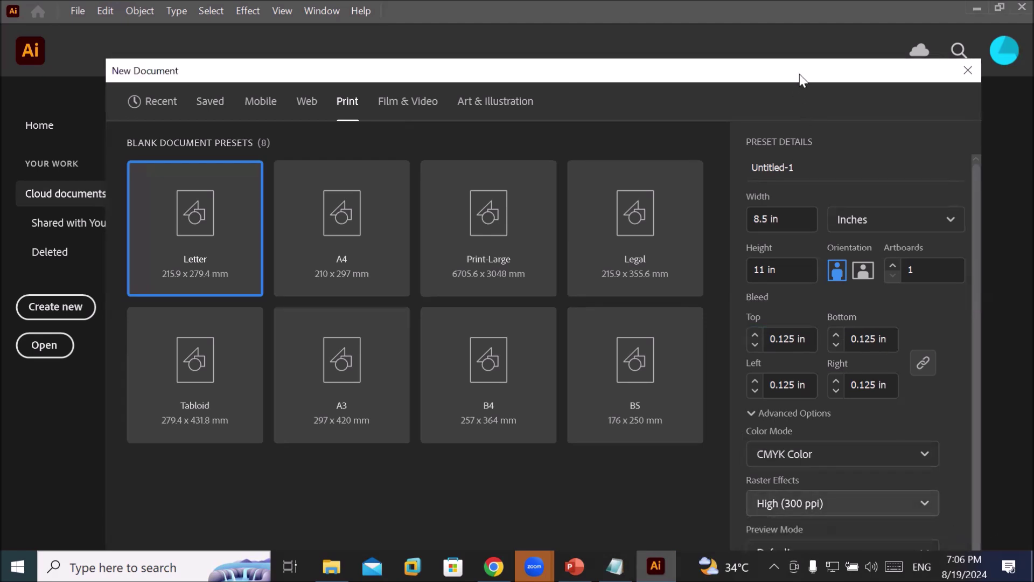
drag(800, 79, 798, 20)
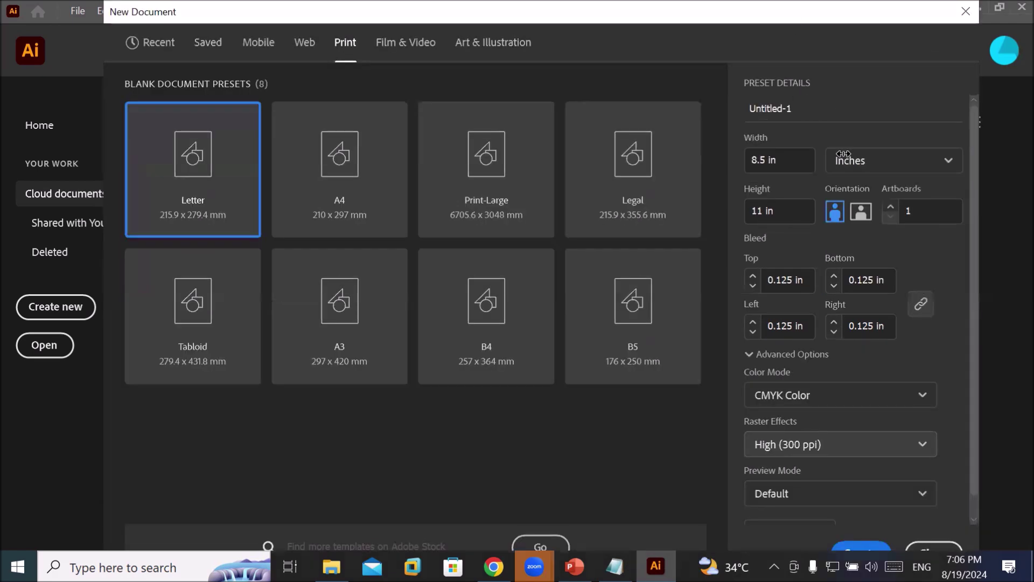
Set Raster Effects to High (300 ppi), then bring the Notepad notes forward
click(927, 446)
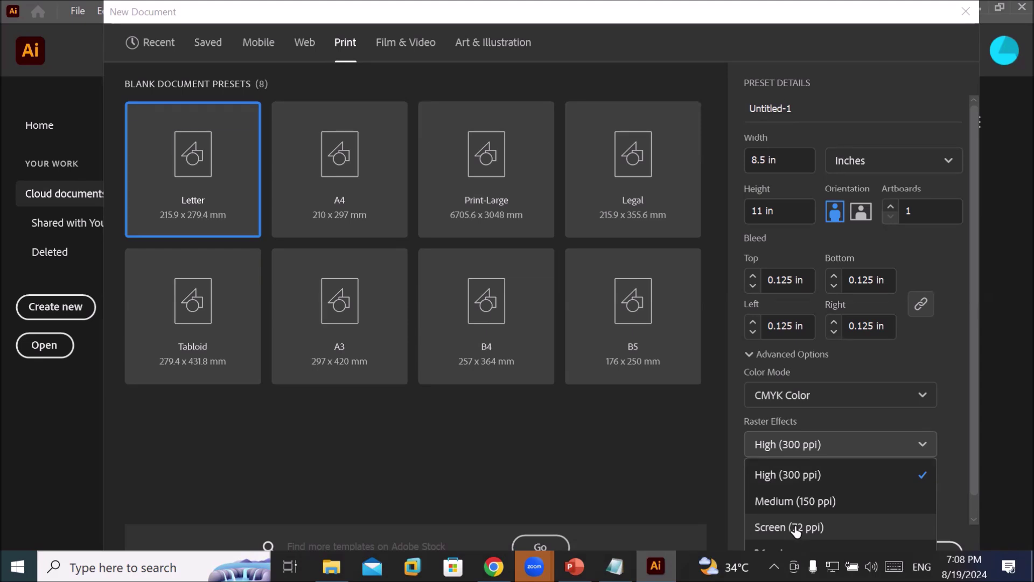
click(774, 446)
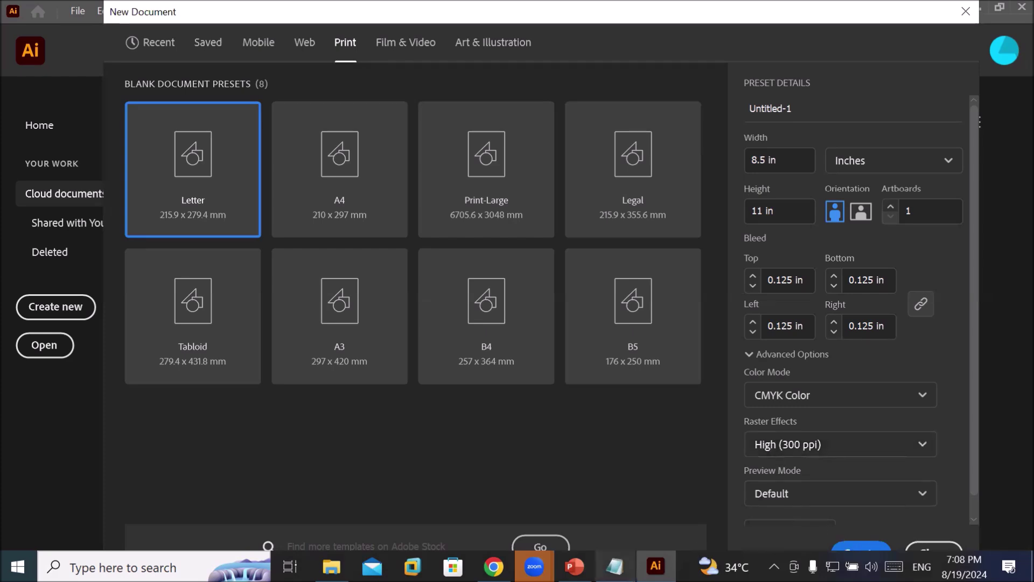
click(614, 565)
scroll(485, 431, down, 2)
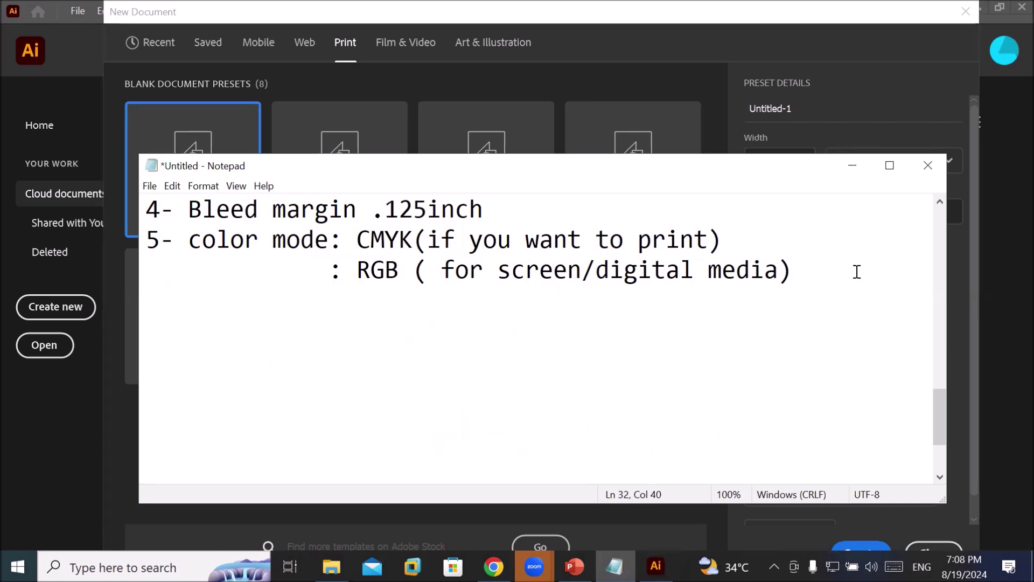
Add note 6: Raster effects (pixel per inch) 300-print, with indented 72-Screen beneath
key(Return)
text(6-Raster effects)
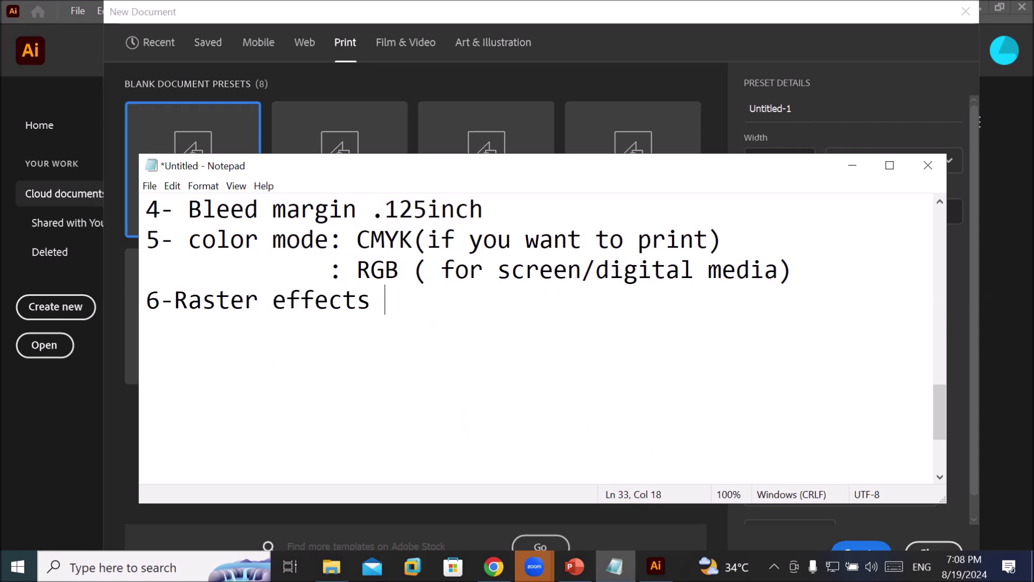
text( (pixel per in)
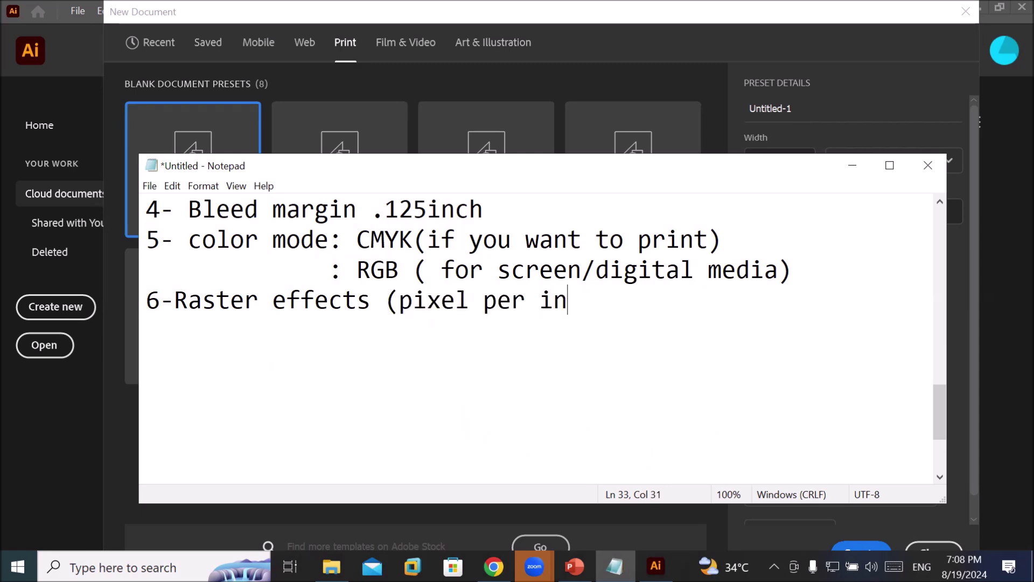
text(ch)
text() )
text(33)
key(BackSpace)
text(00-print)
key(Return)
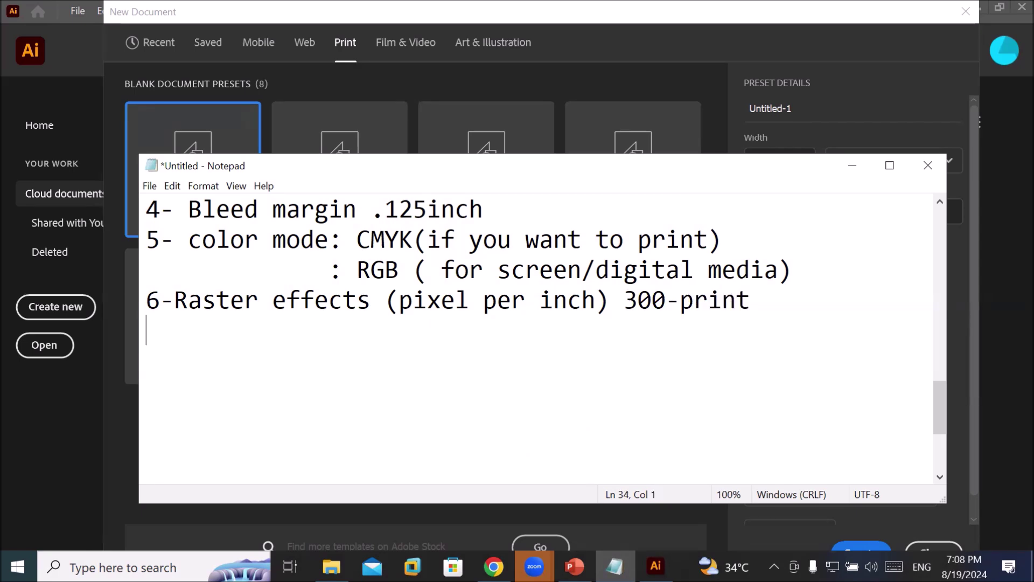
text(72-Screen)
key(Left)
key(Left)
key(Left)
key(Left)
key(Left)
key(Left)
key(Left)
key(Left)
key(Left)
key(Tab)
key(Tab)
key(Tab)
key(Tab)
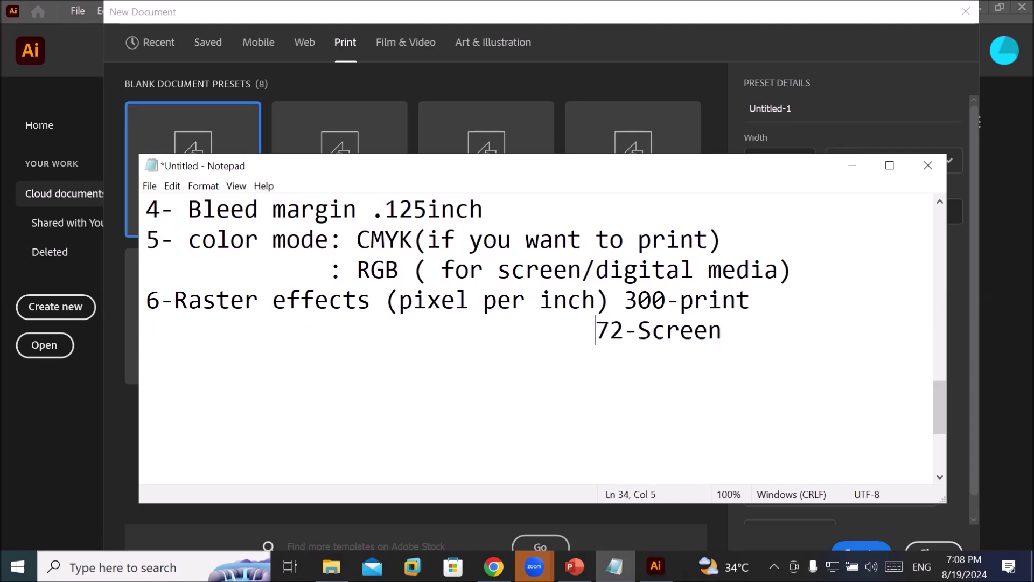
key(Tab)
key(Right)
key(Right)
key(Right)
key(Right)
key(Right)
key(Right)
key(Right)
key(Return)
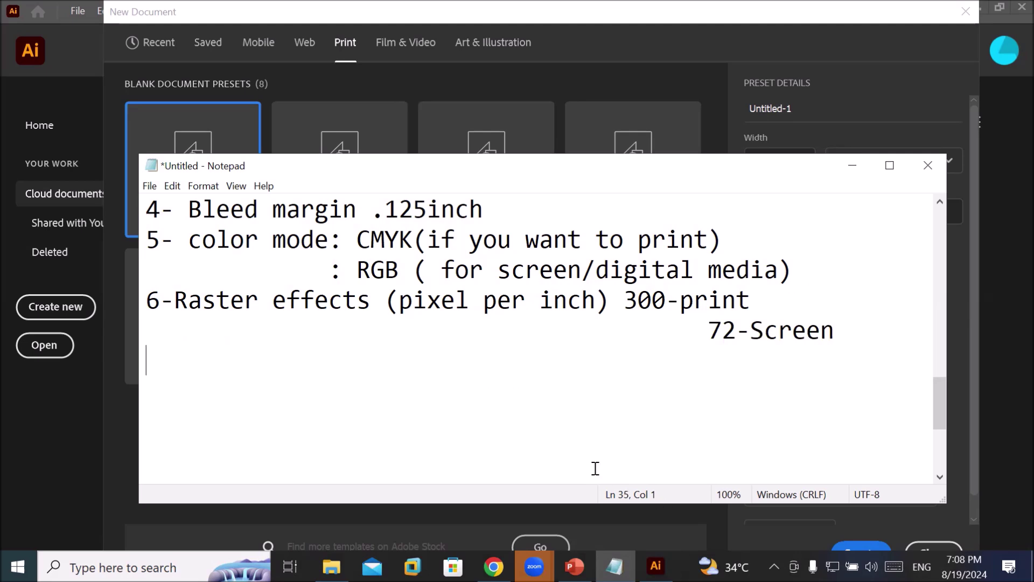
click(655, 566)
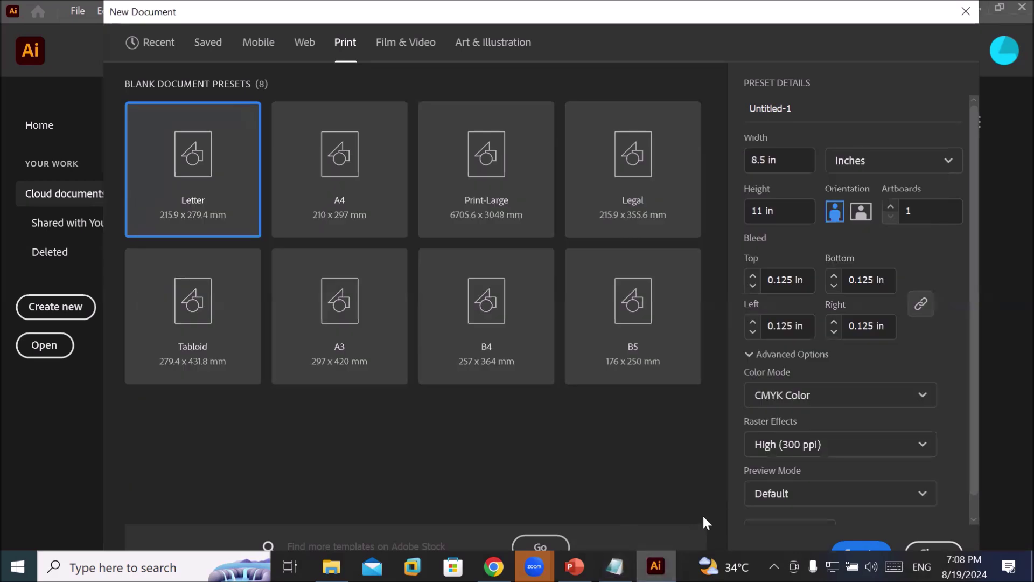
Set the Letter-size CMYK document to 5 artboards and create it
click(919, 218)
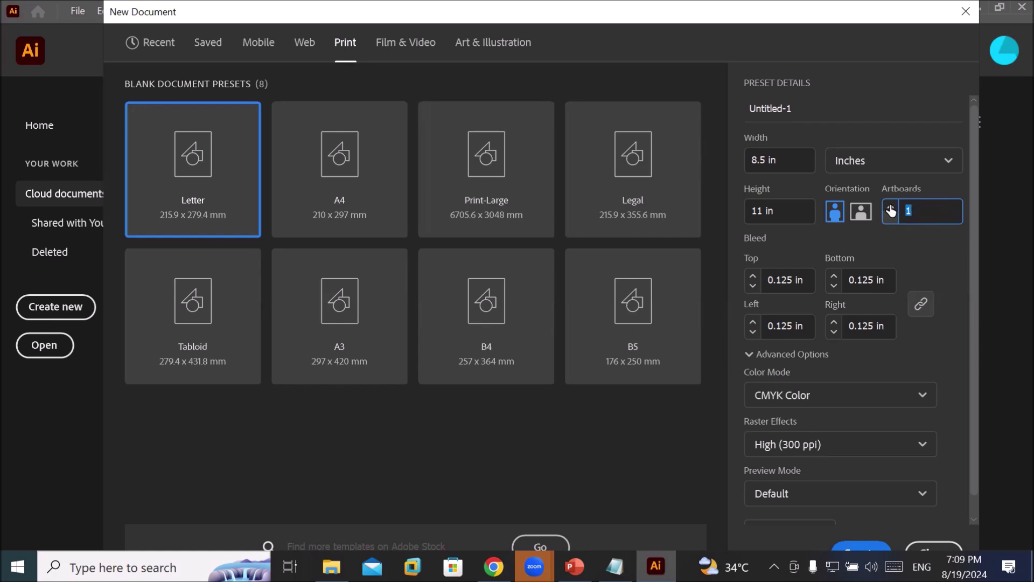
click(934, 209)
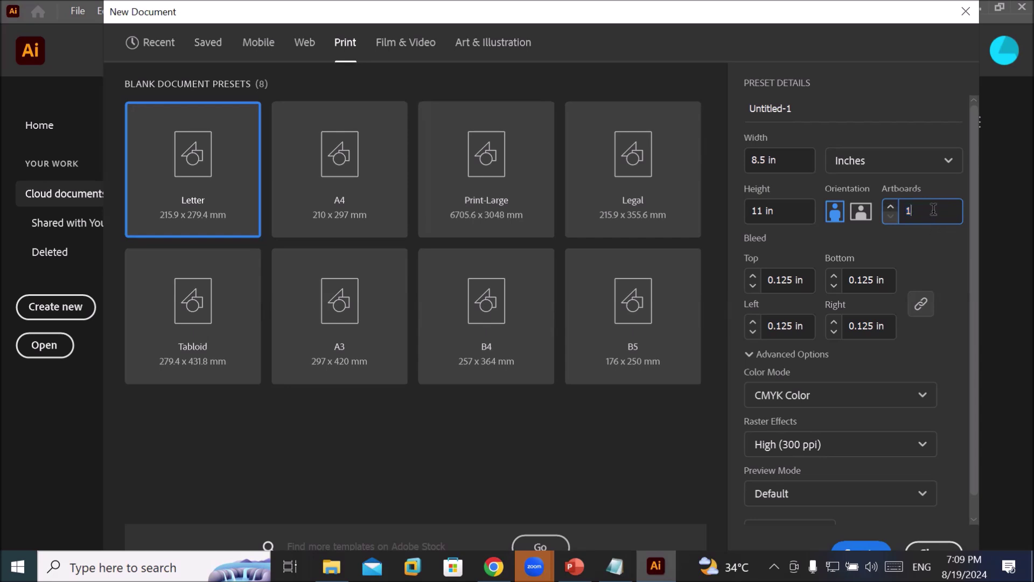
click(889, 208)
click(889, 208)
text(5)
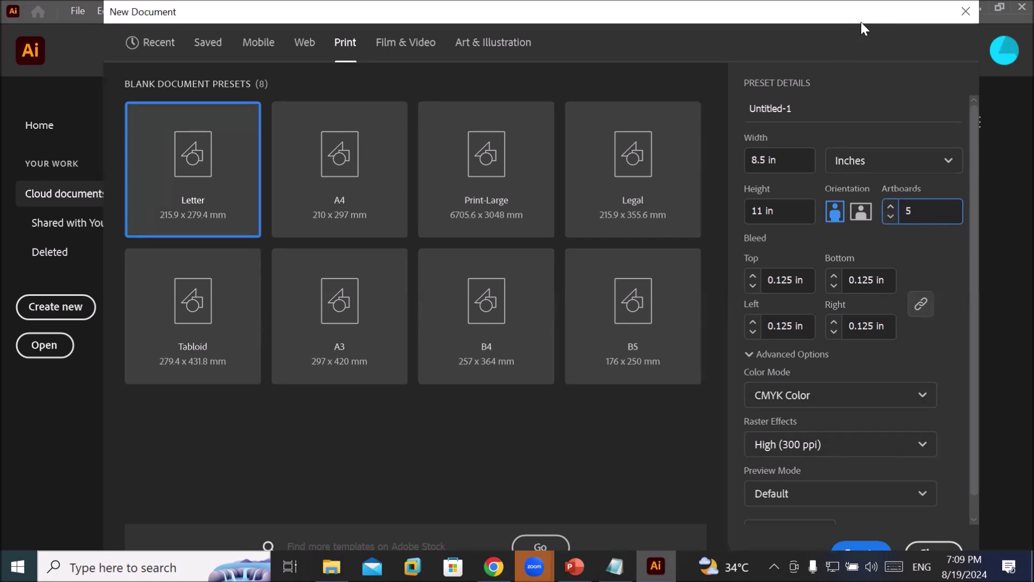
drag(860, 23, 866, 22)
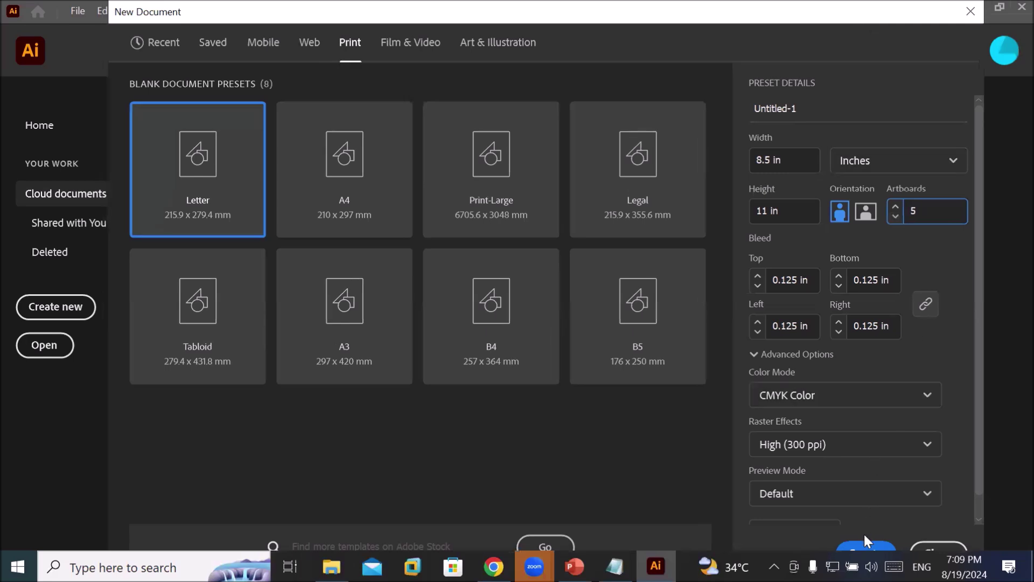
click(863, 552)
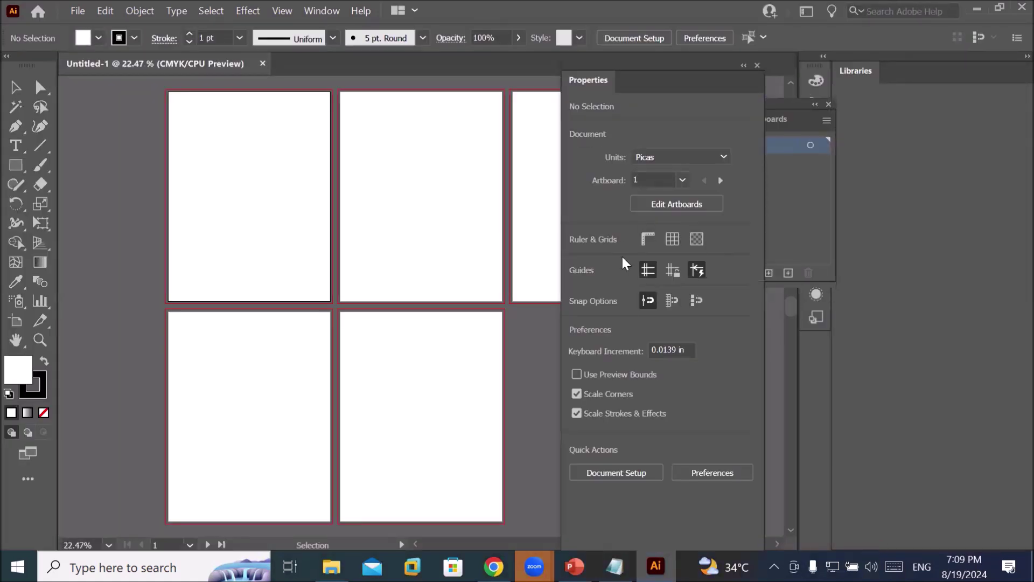
Zoom out and pan the canvas so all five blank artboards are in view
scroll(536, 245, down, 2)
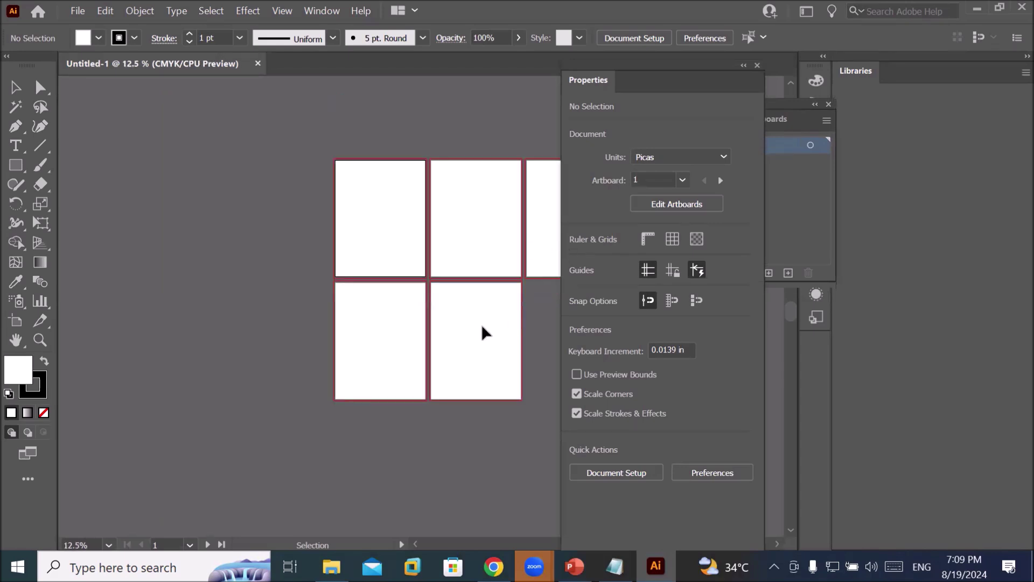
key(space)
drag(490, 308, 316, 287)
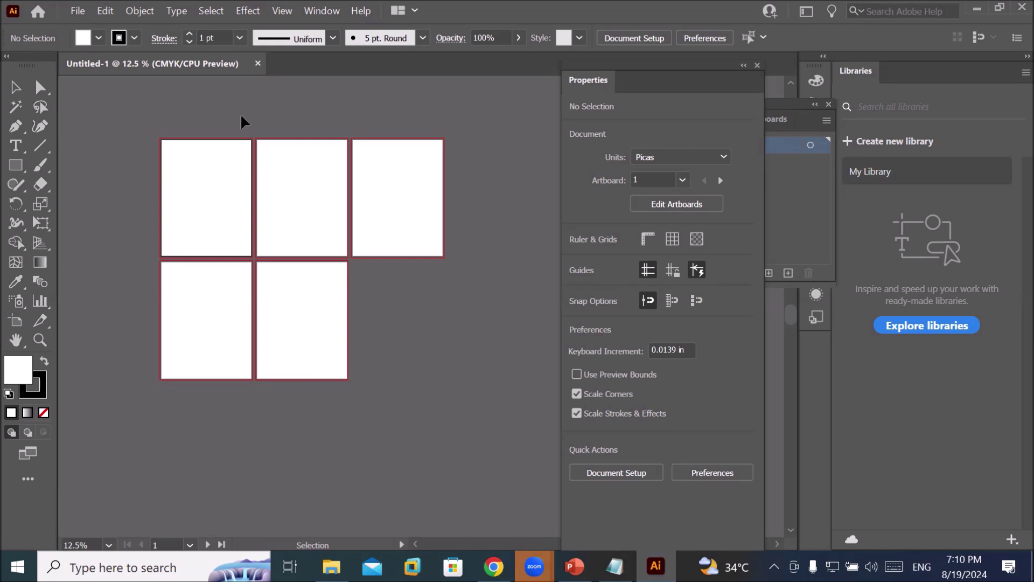
scroll(276, 135, up, 3)
scroll(286, 151, up, 2)
scroll(286, 151, up, 3)
scroll(286, 140, up, 2)
scroll(290, 124, up, 1)
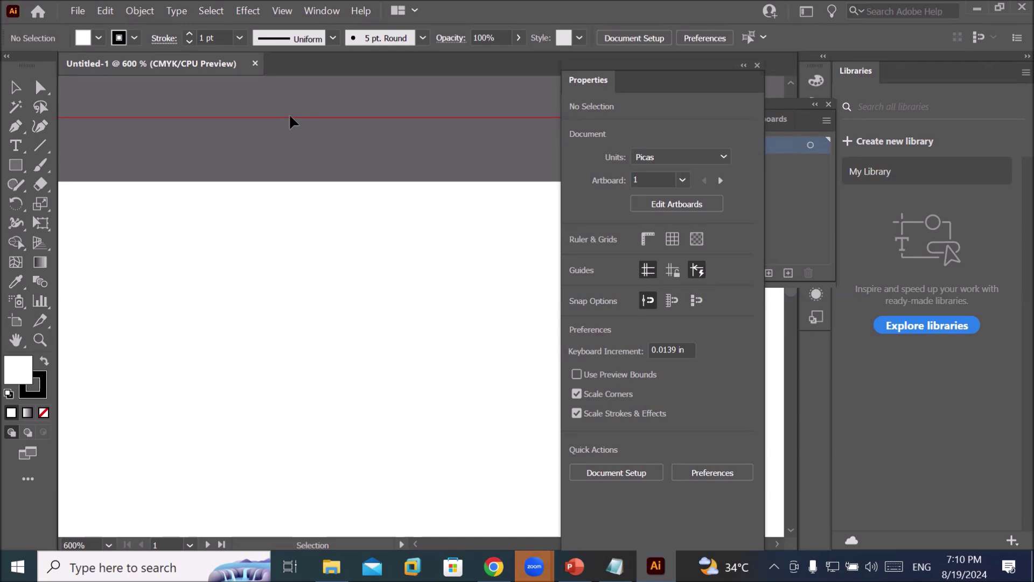
scroll(353, 146, down, 5)
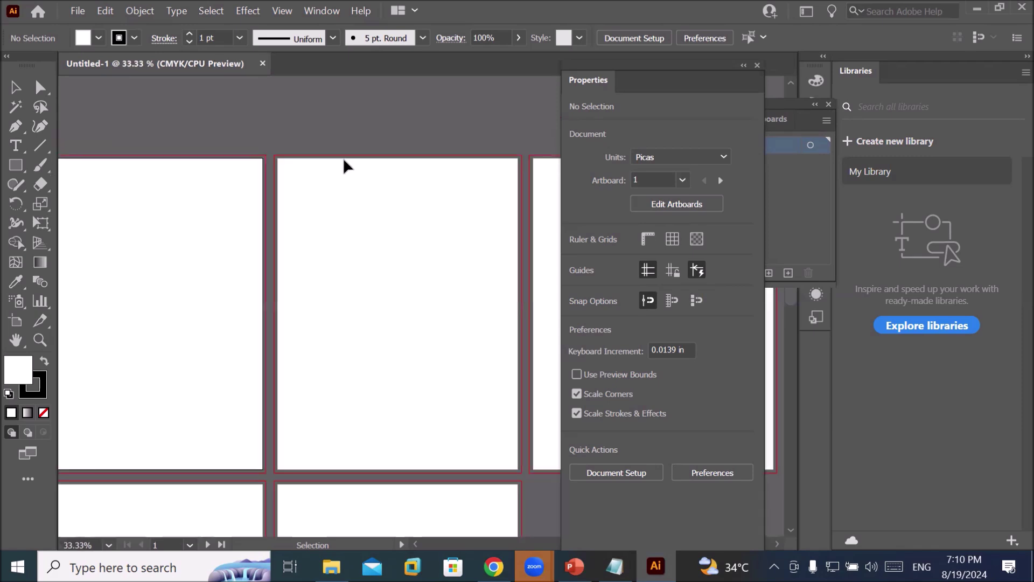
scroll(237, 263, up, 4)
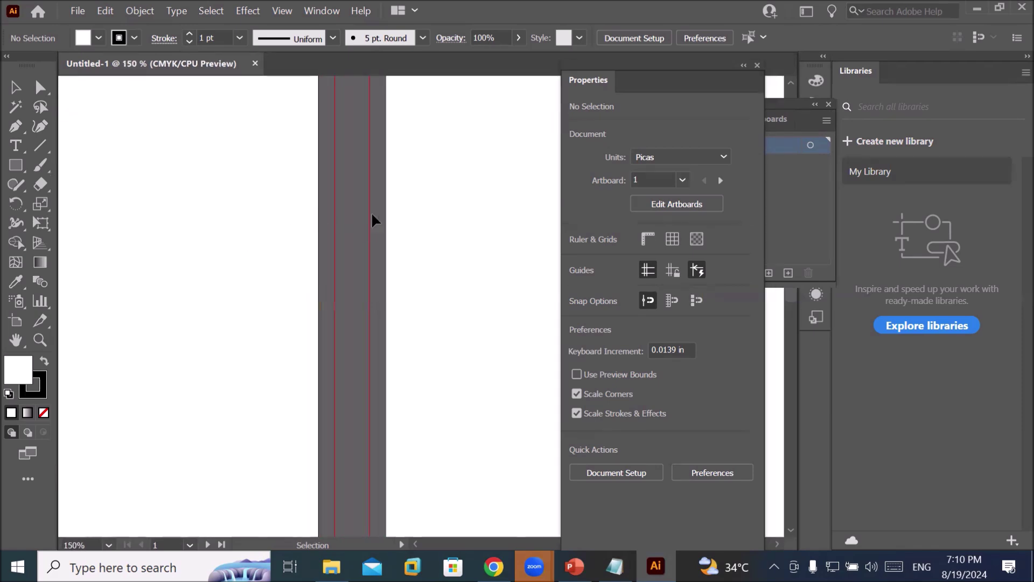
scroll(370, 224, up, 2)
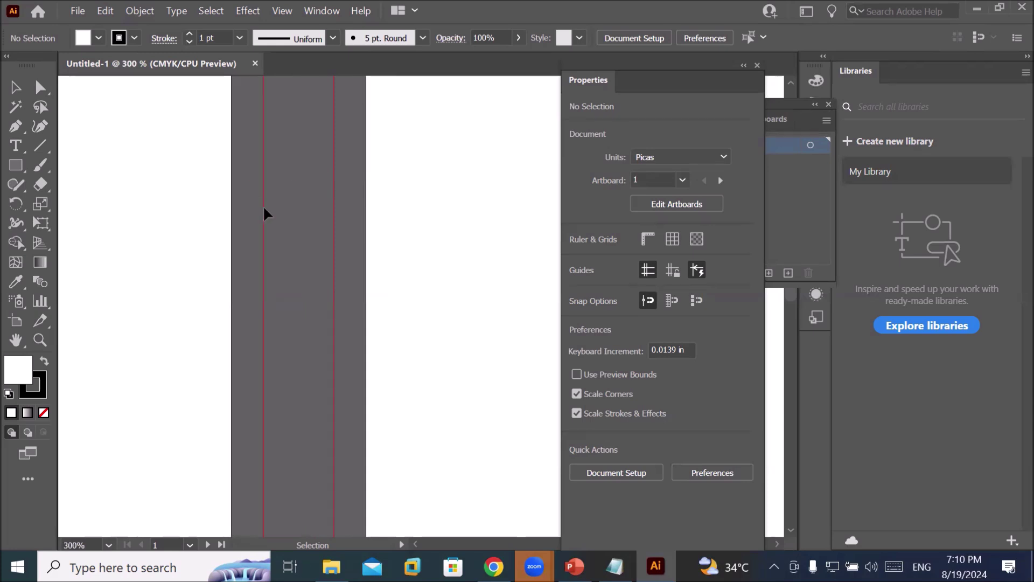
scroll(279, 208, down, 2)
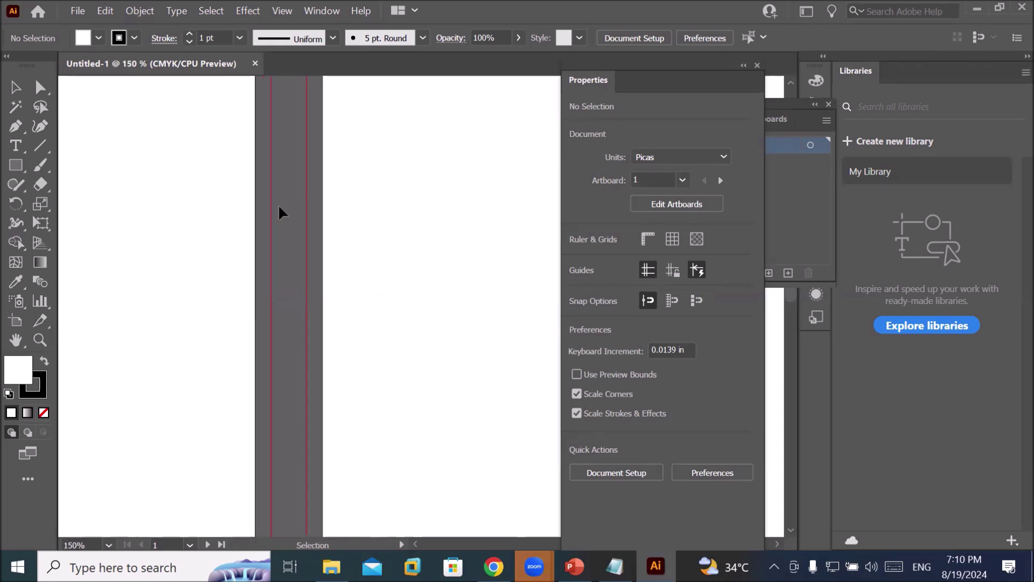
scroll(279, 208, down, 2)
scroll(279, 207, down, 2)
scroll(279, 208, down, 1)
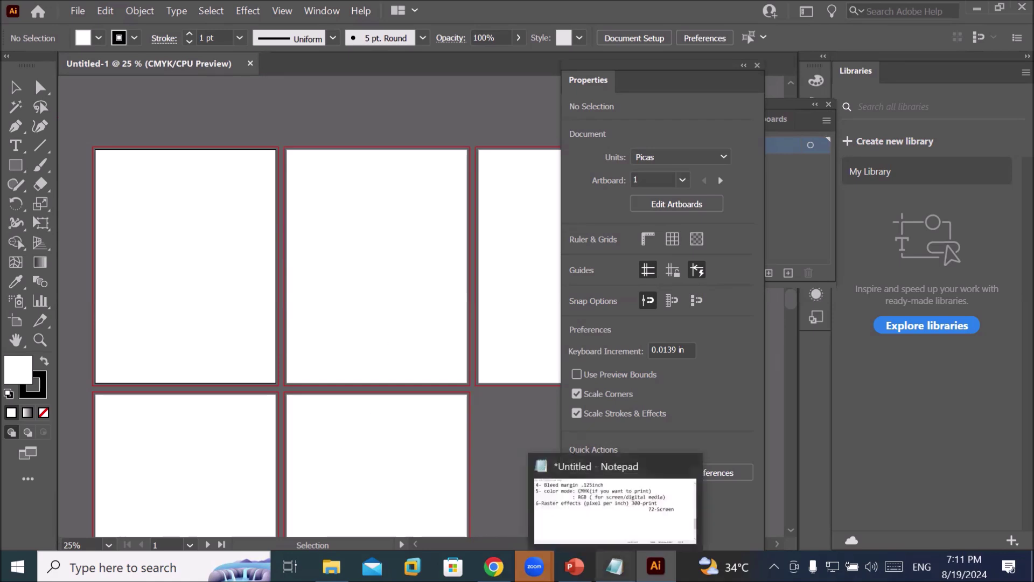
click(614, 565)
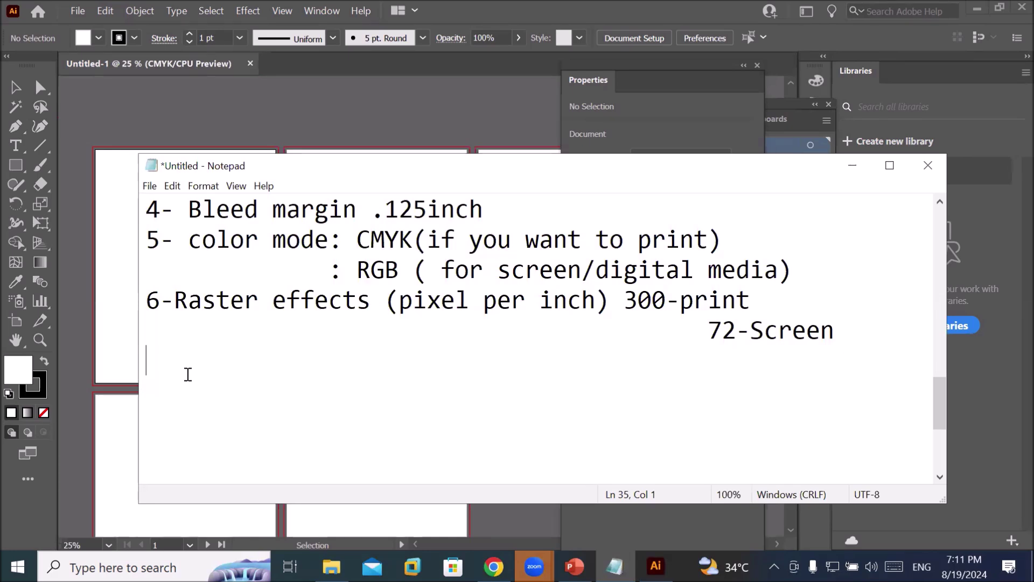
Add note '7- you need to create your contents and Save (Ctrl+S)'
text(7-)
text( you need to create your contents and )
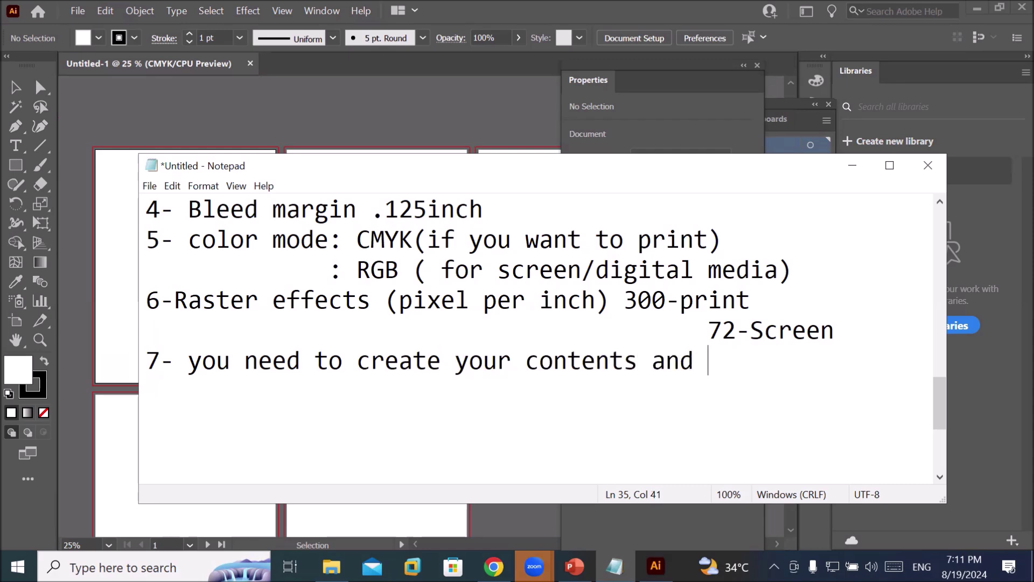
text(Save)
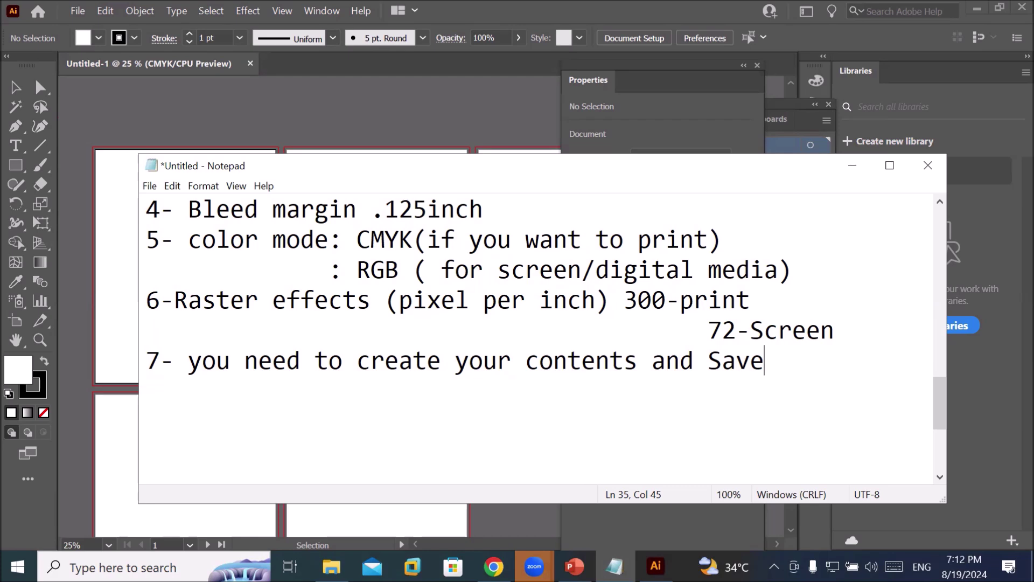
text((Ctrl)
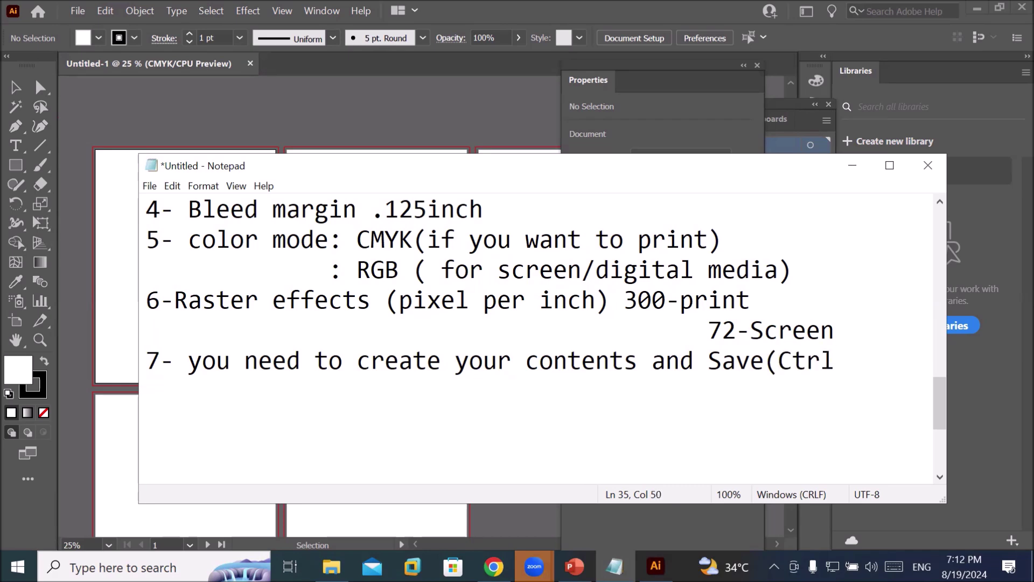
text(+S)
text())
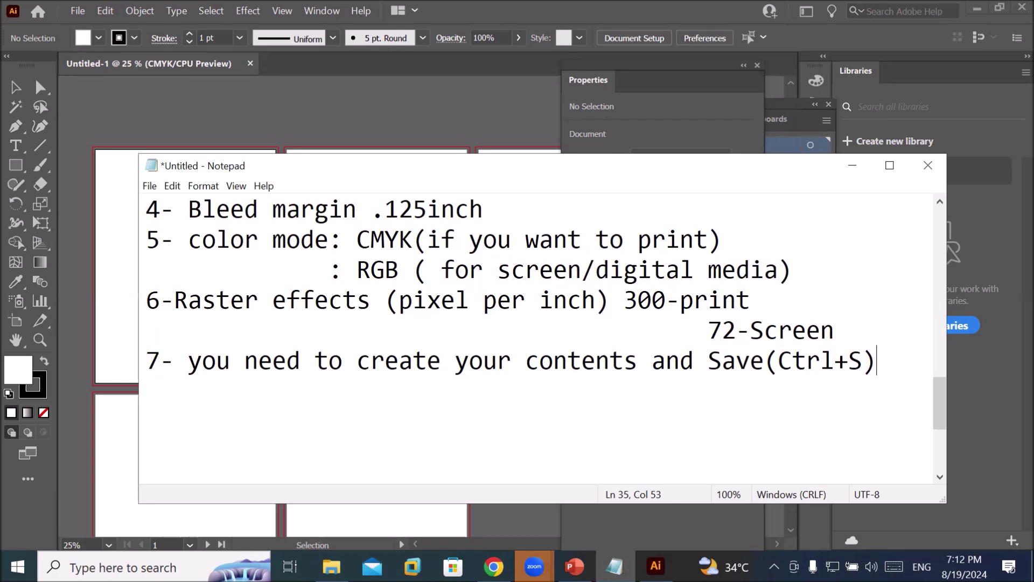
key(Return)
key(Return)
Add the line 'first you need to give folder name, filename' and return to Illustrator
text(1)
key(BackSpace)
text(first you need to give folder)
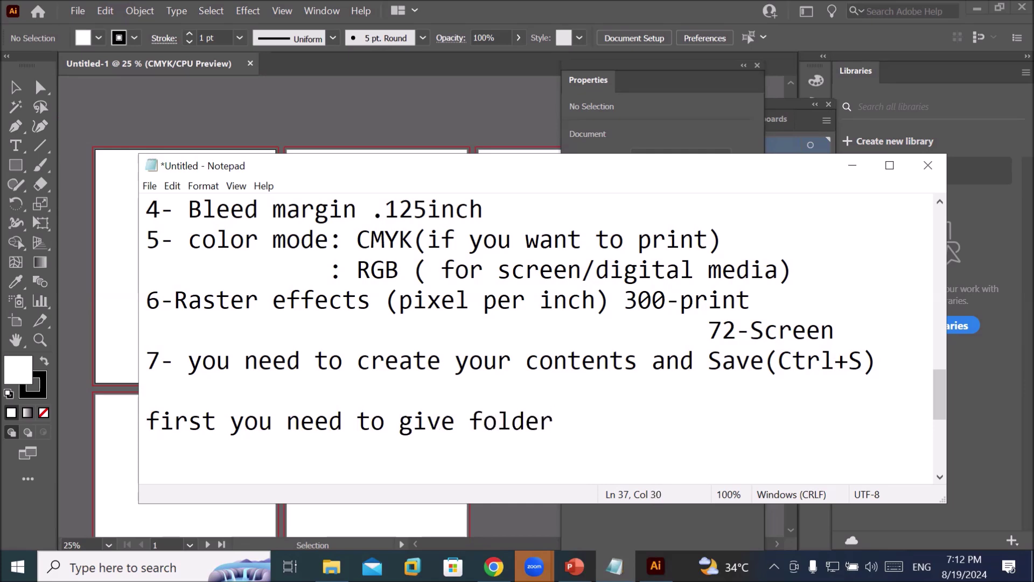
text( anme)
key(BackSpace)
key(BackSpace)
key(BackSpace)
key(BackSpace)
text(name)
text(, )
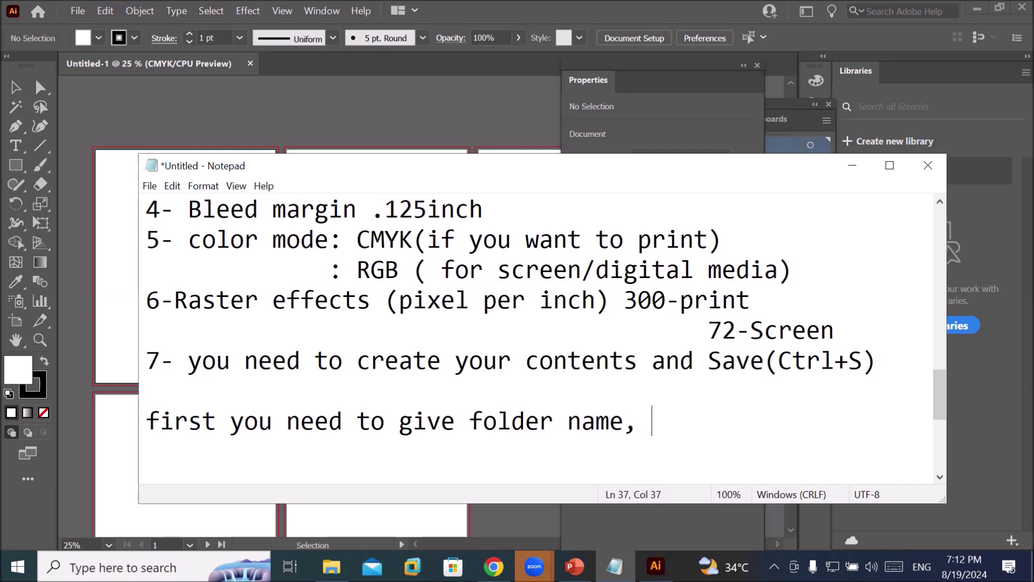
text(filename)
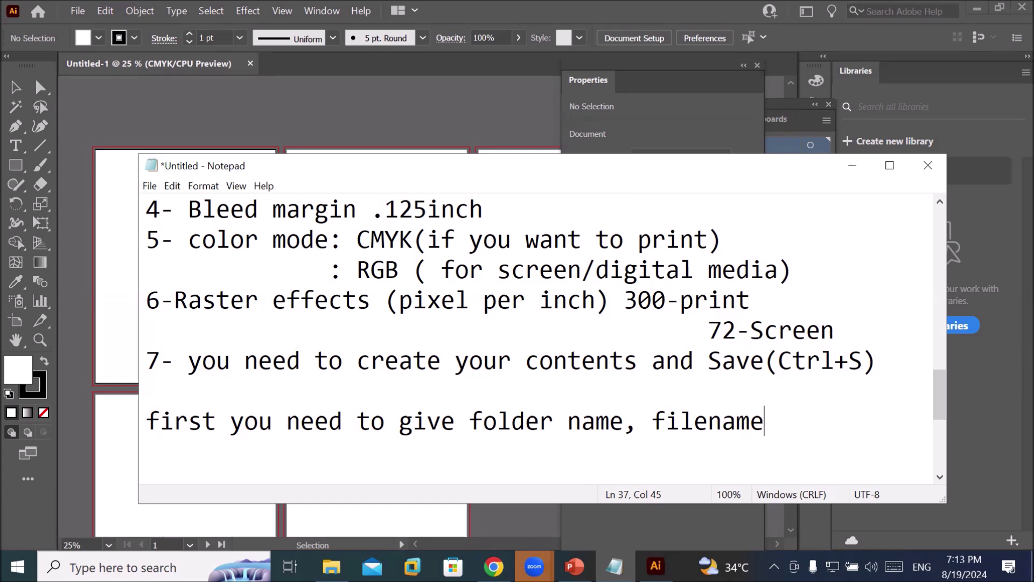
click(655, 565)
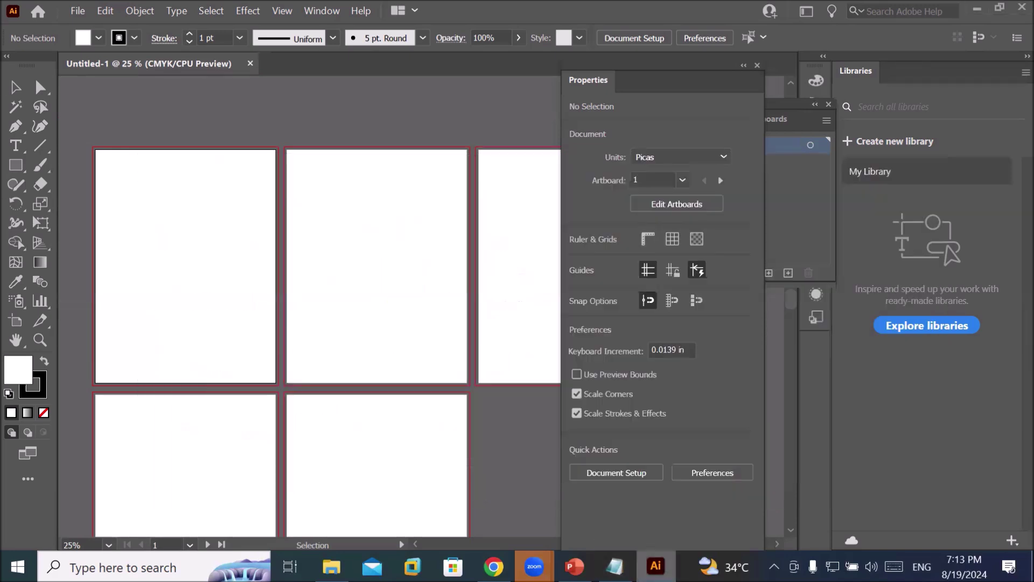
Start saving the five-artboard document with the Desktop as the location
scroll(369, 277, down, 1)
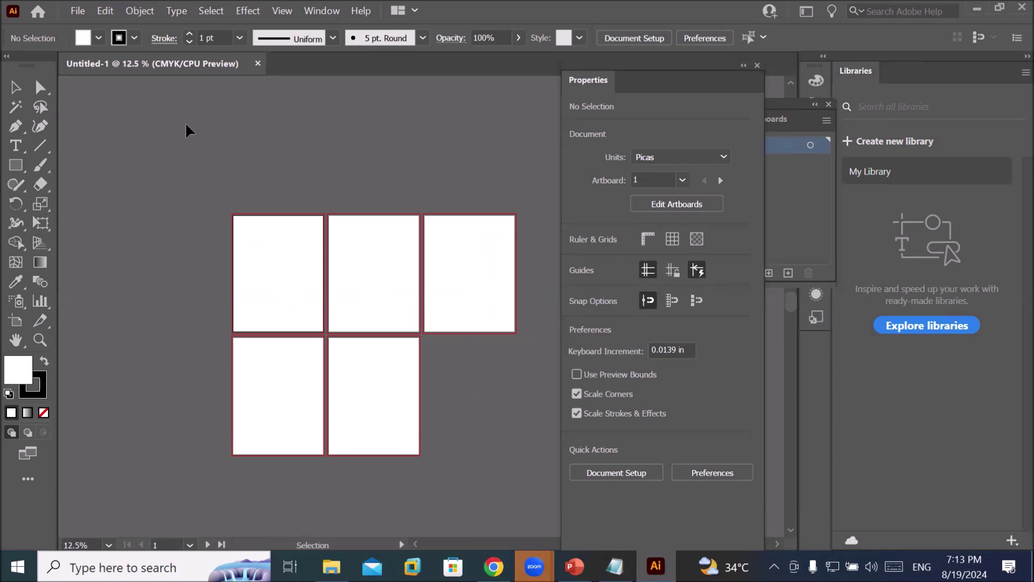
click(79, 10)
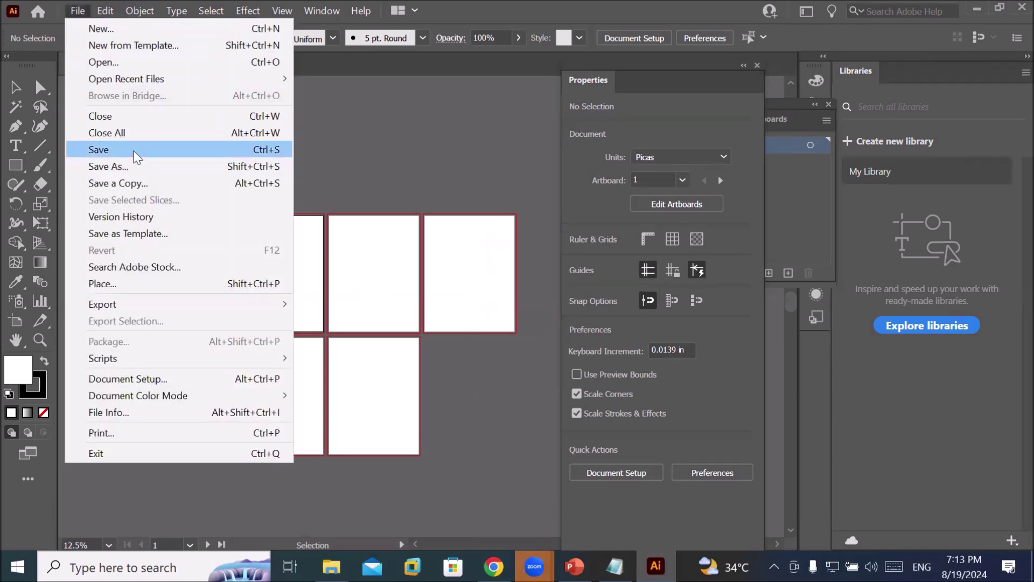
click(260, 150)
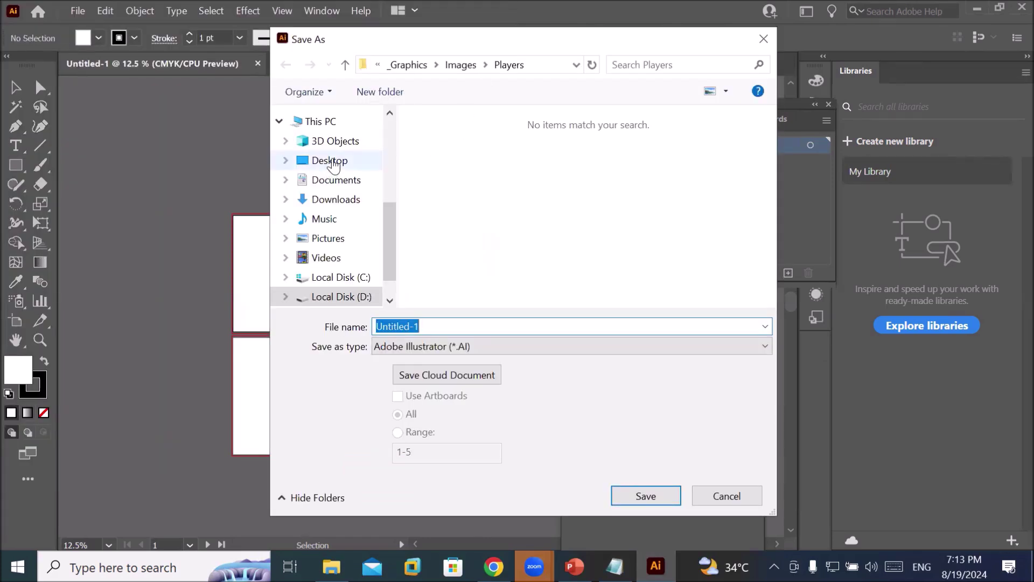
click(334, 164)
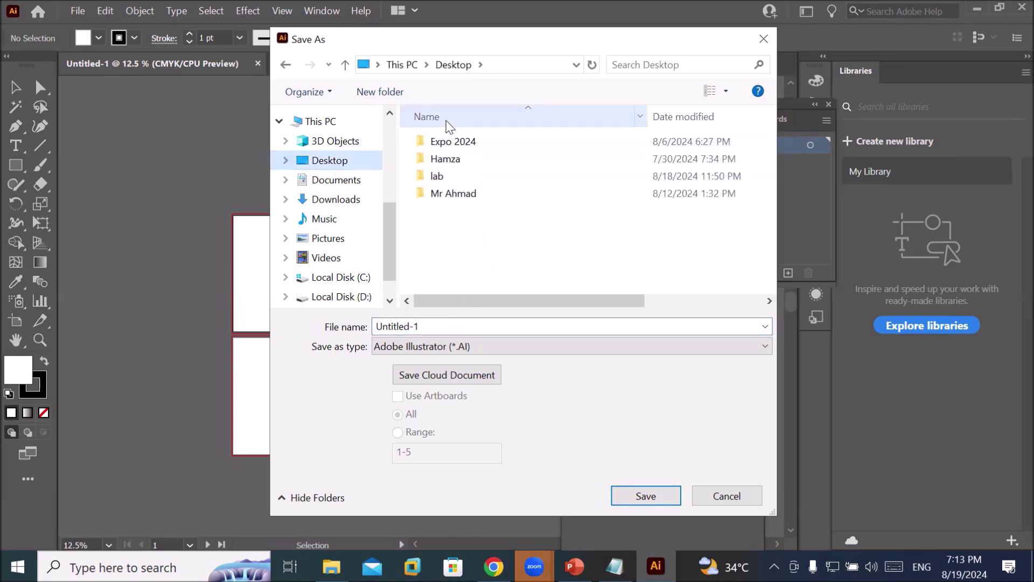
Create a new 'Star Real Estate' folder on the Desktop and open it
click(381, 91)
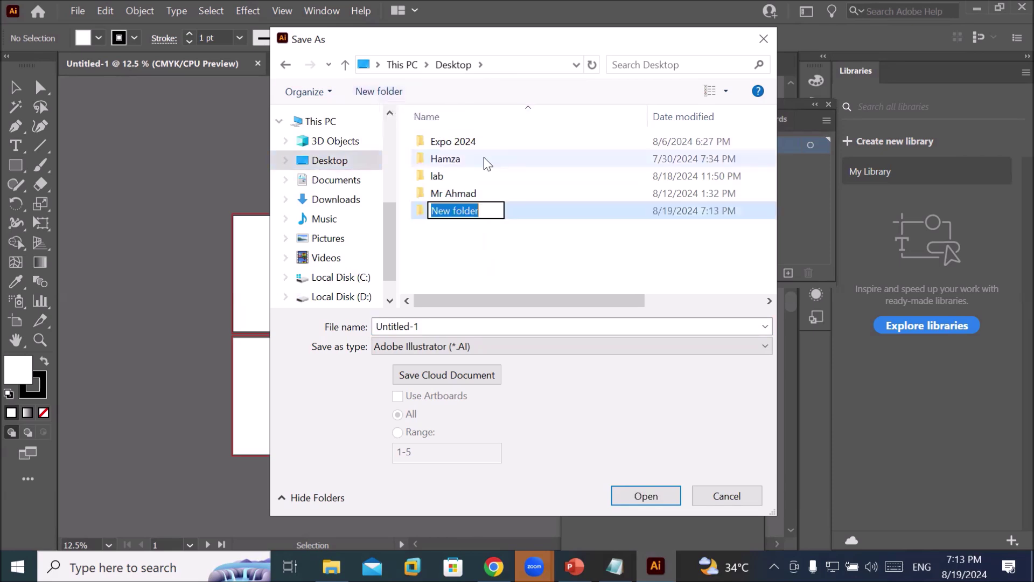
text(S)
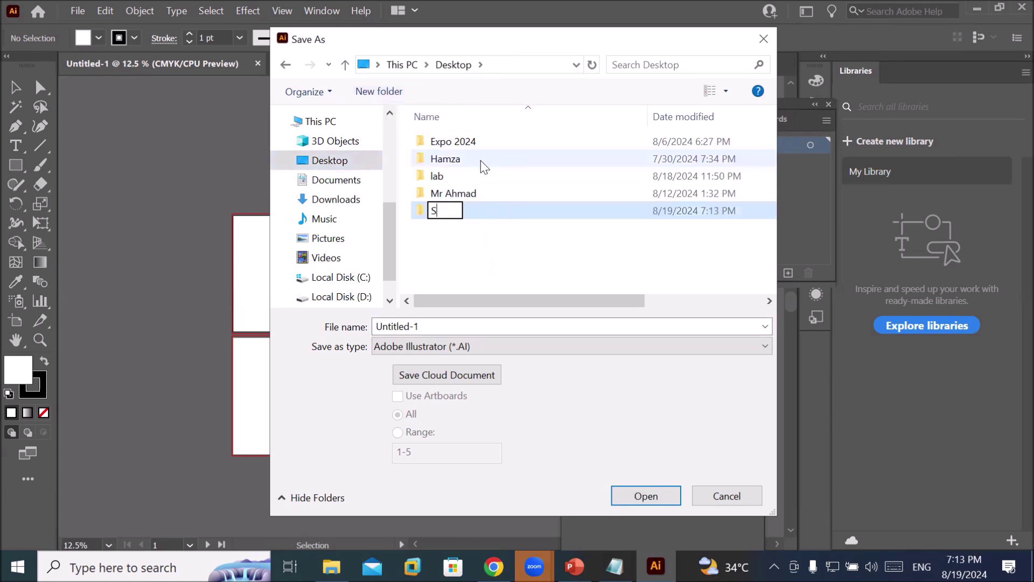
text(tar)
text( Real )
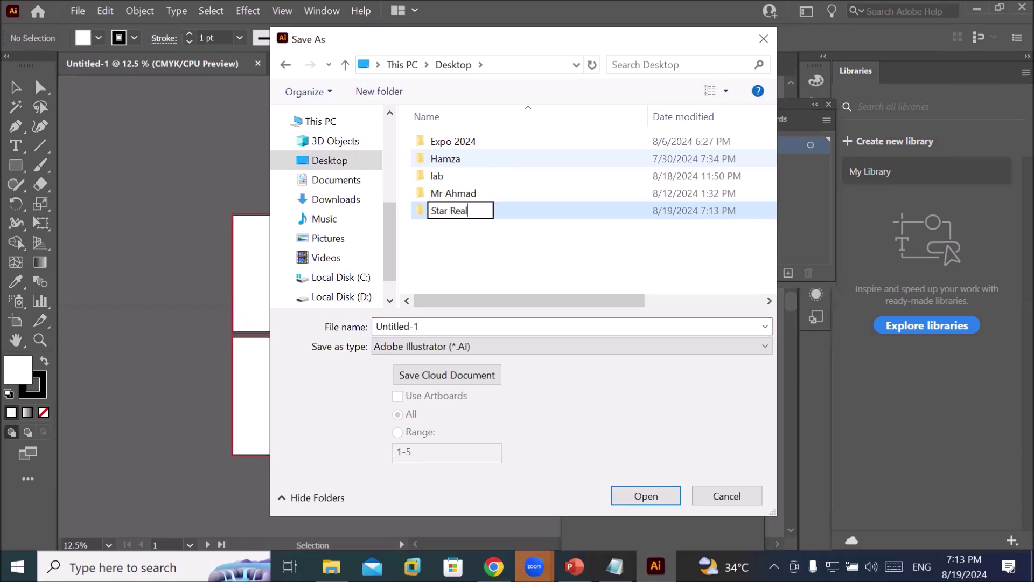
text(Estate)
key(Return)
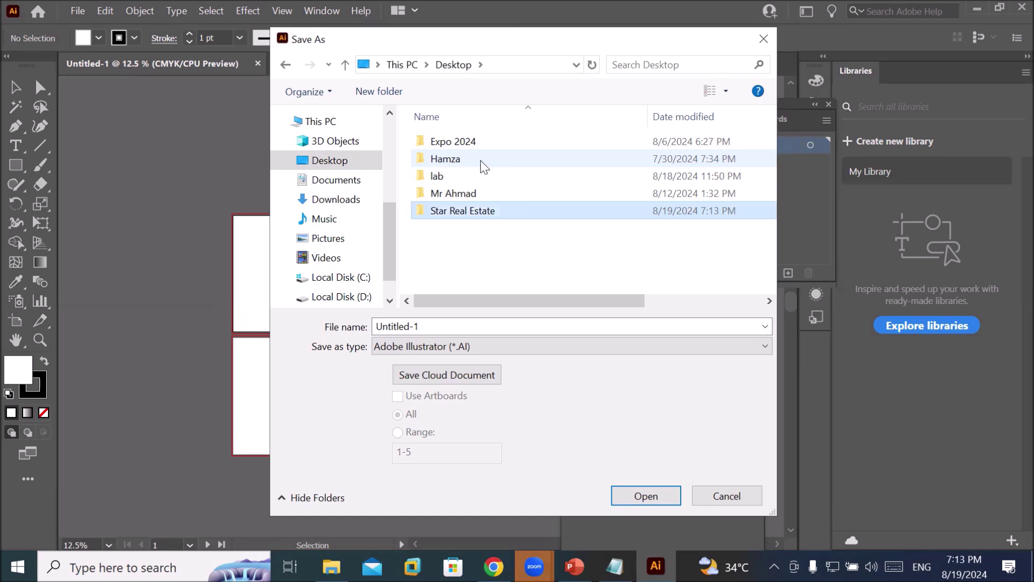
key(Return)
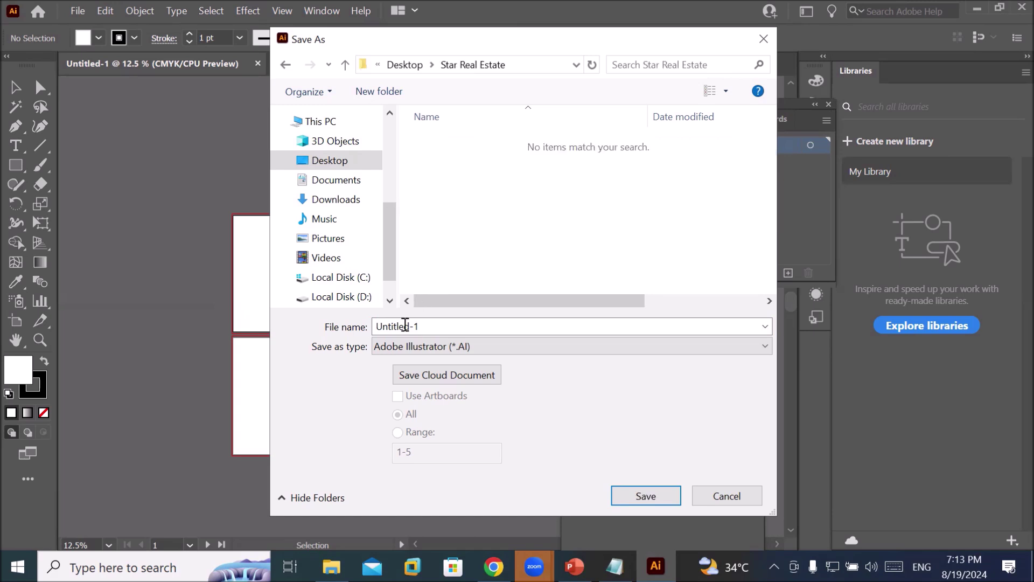
Name the file 'Star poster' and save it with the default Illustrator options
double_click(433, 325)
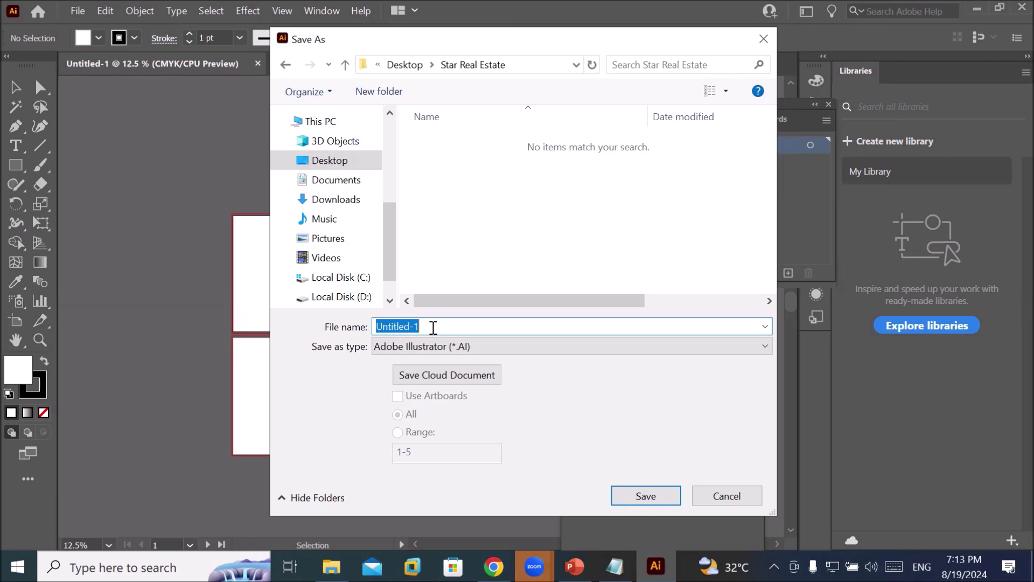
text(Star)
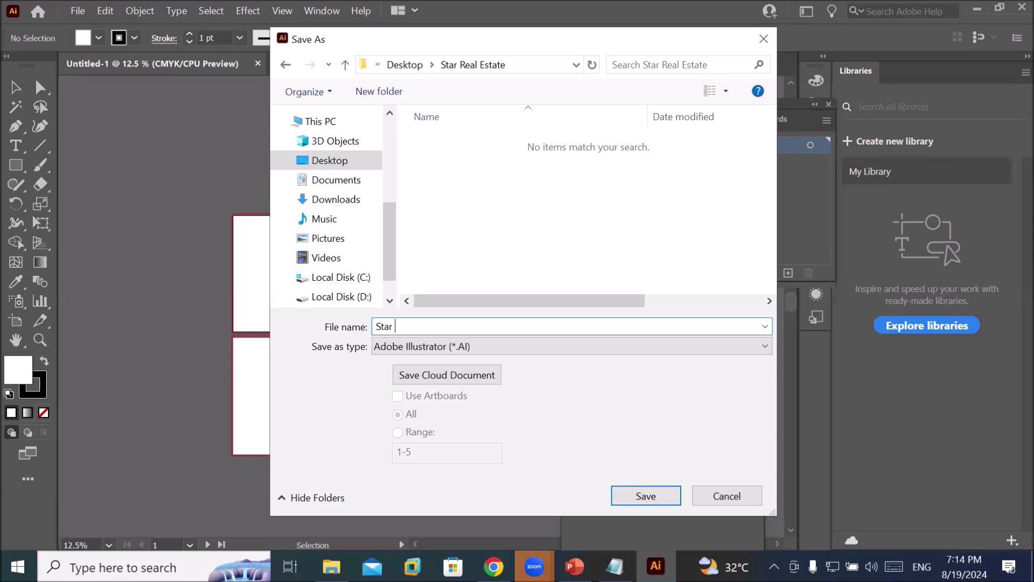
text( p)
key(BackSpace)
text(poster)
click(631, 500)
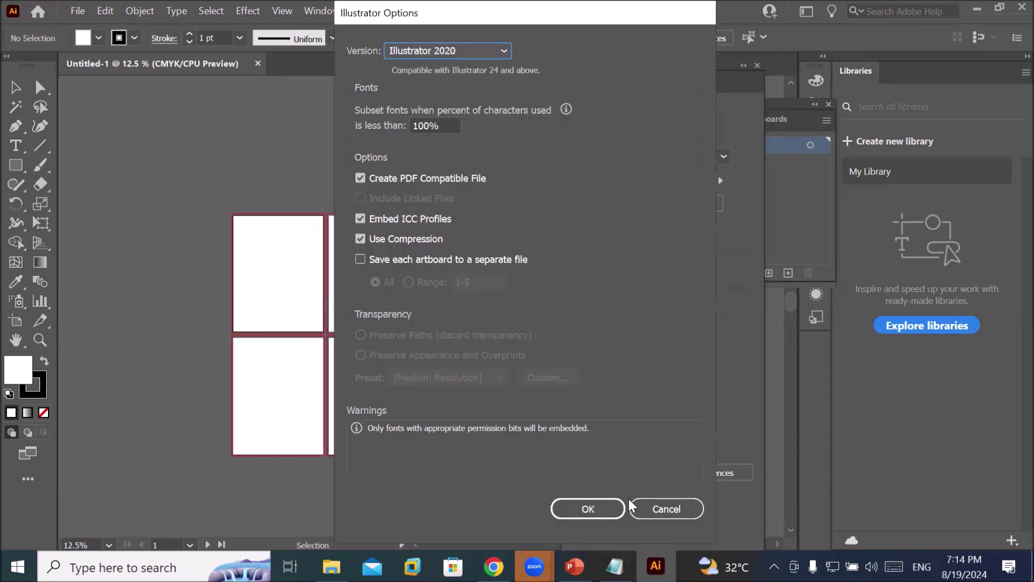
click(607, 508)
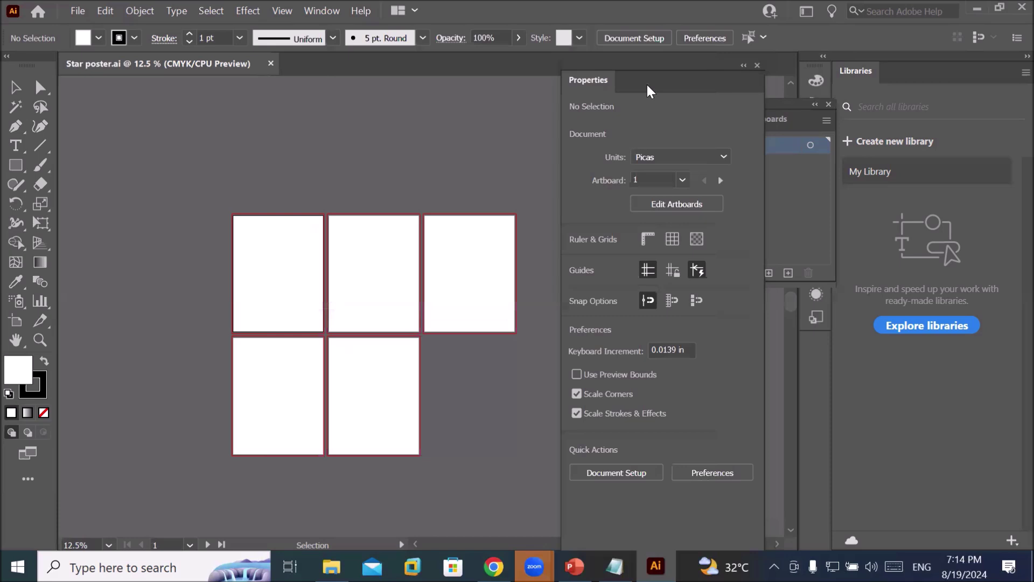
Close Star poster.ai and reopen it from Desktop > Star Real Estate
drag(648, 86, 625, 138)
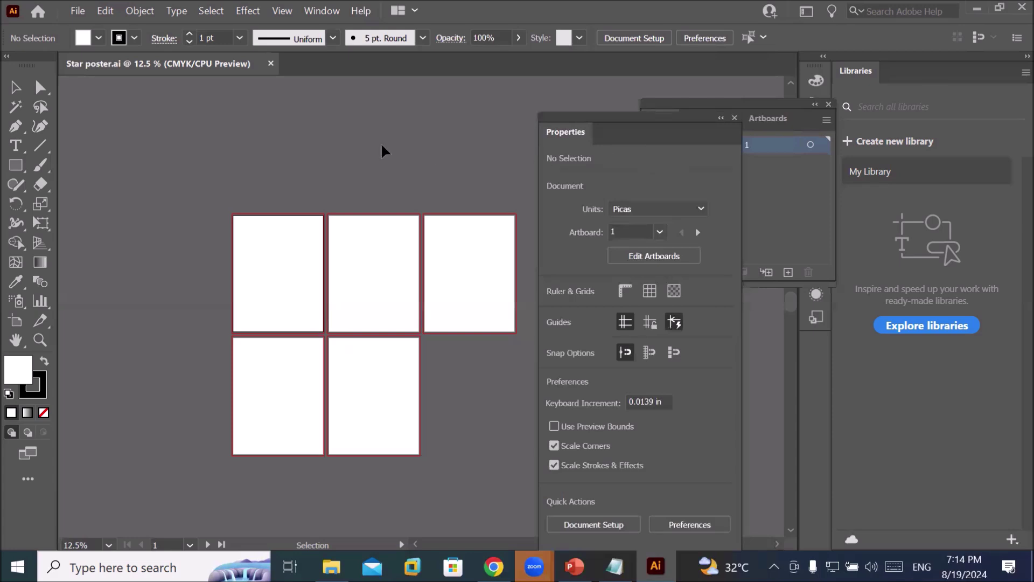
click(270, 63)
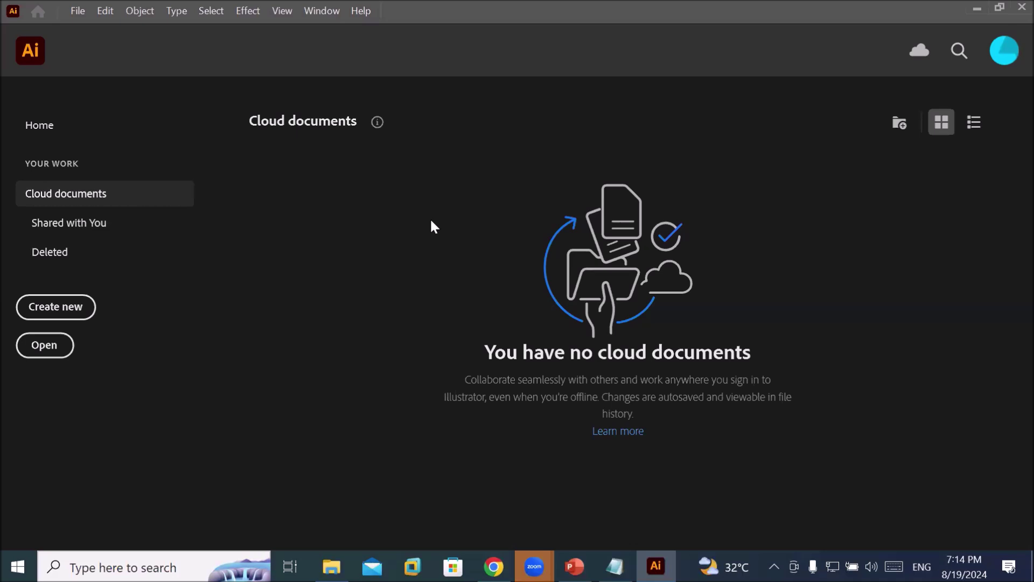
click(58, 348)
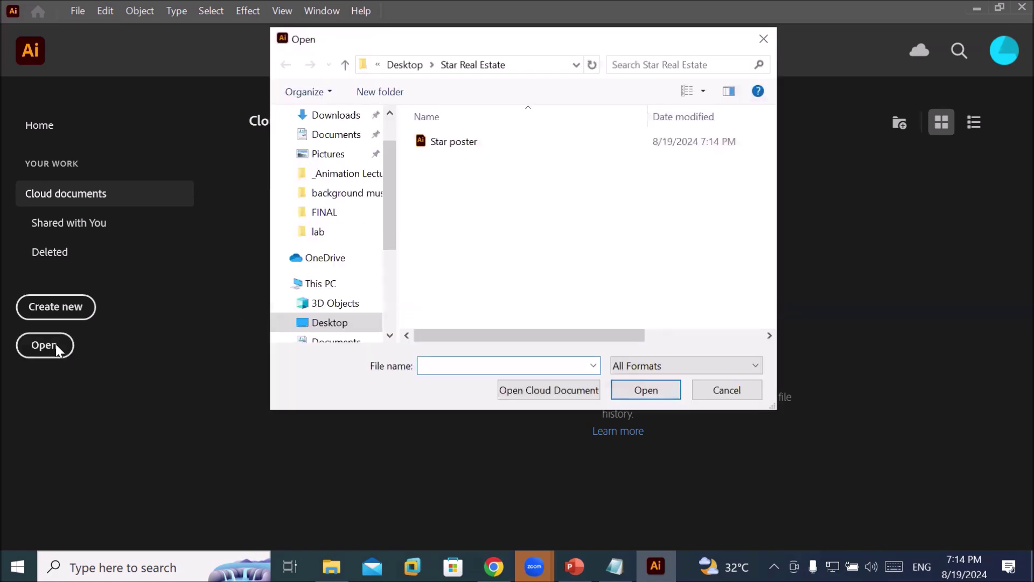
click(404, 64)
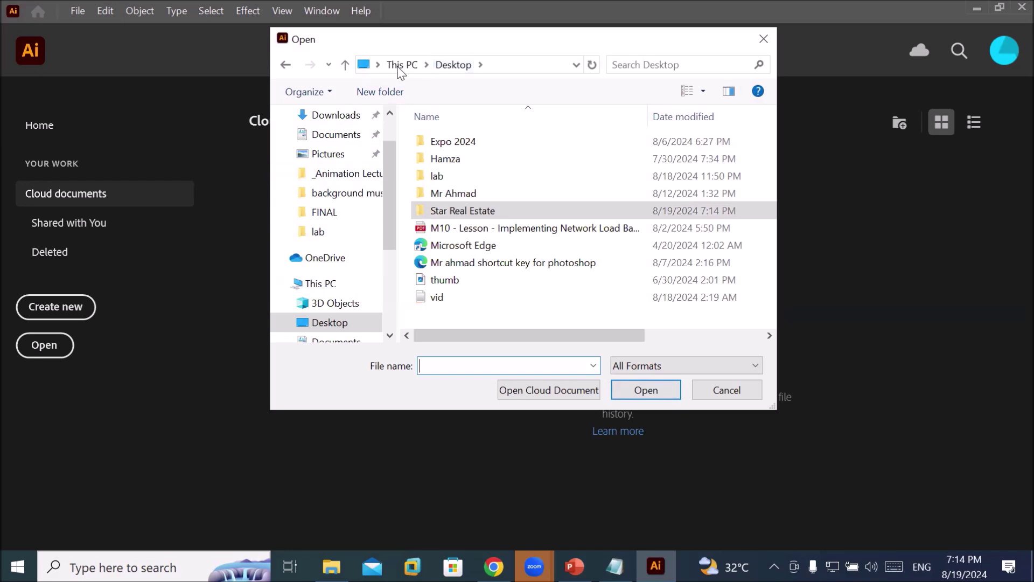
double_click(506, 210)
double_click(447, 141)
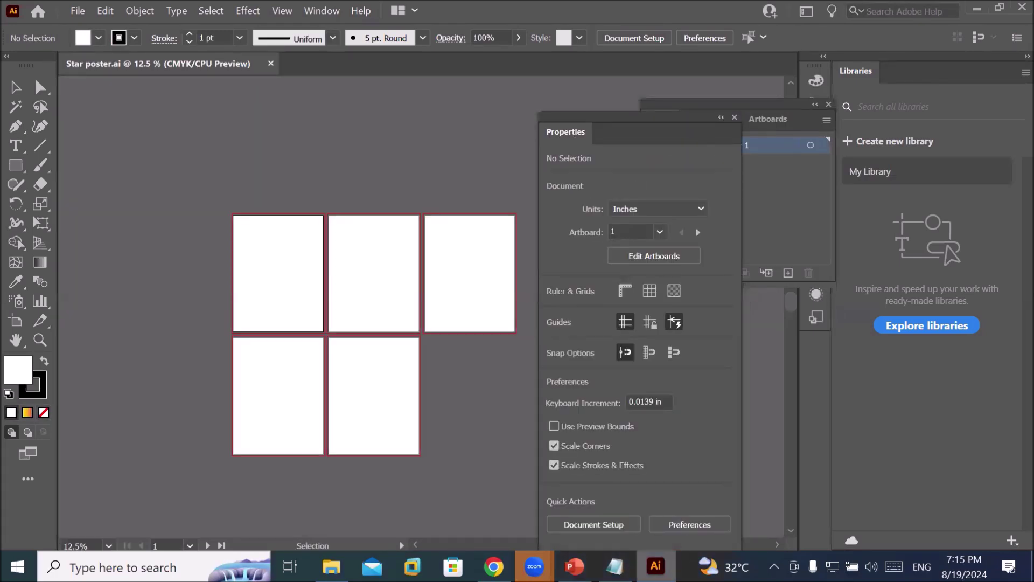
In Notepad, add a 'File Menu' heading with the item '1- New'
click(615, 565)
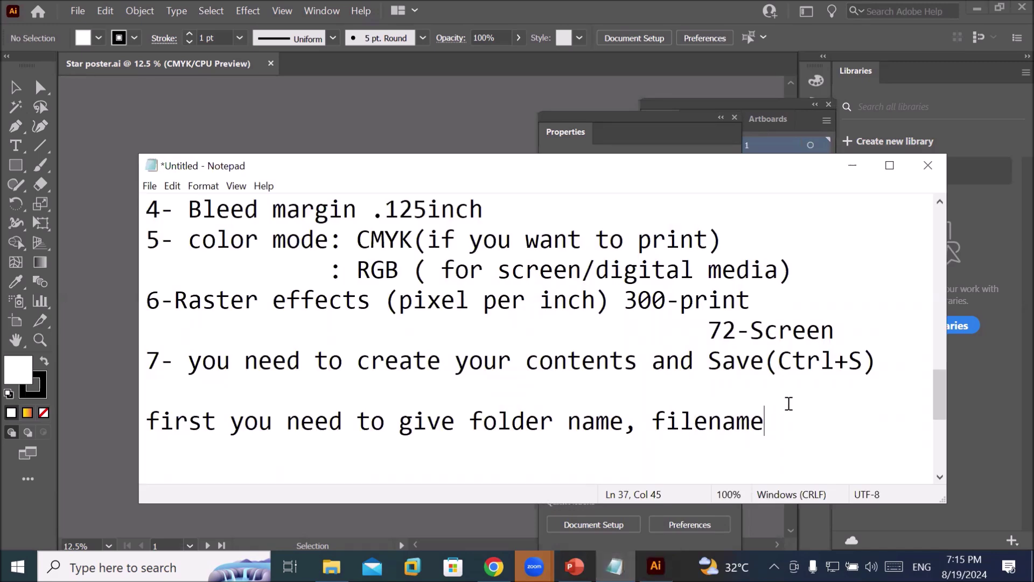
key(Return)
key(Return)
key(Return)
text(F)
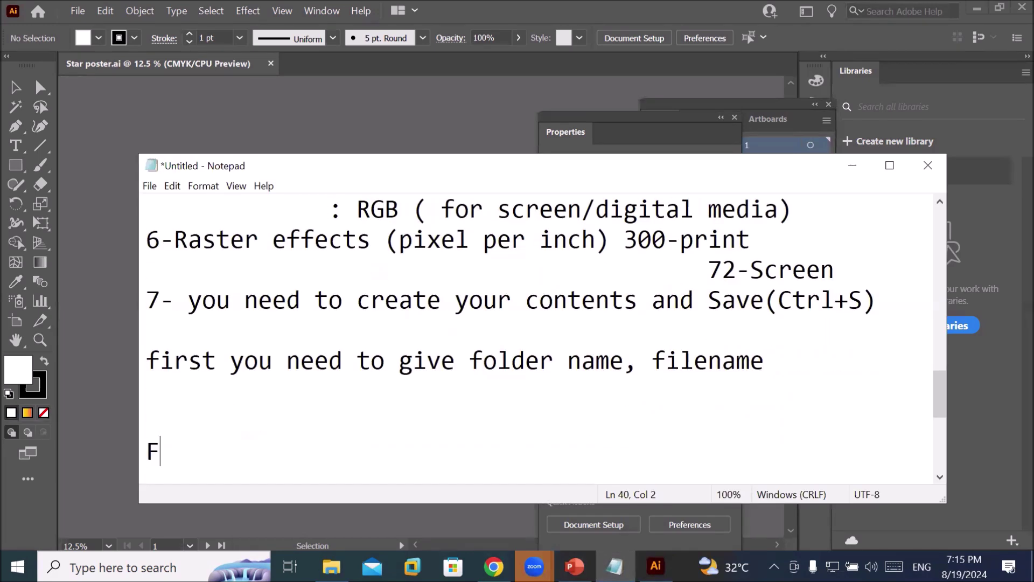
text(ile Menu)
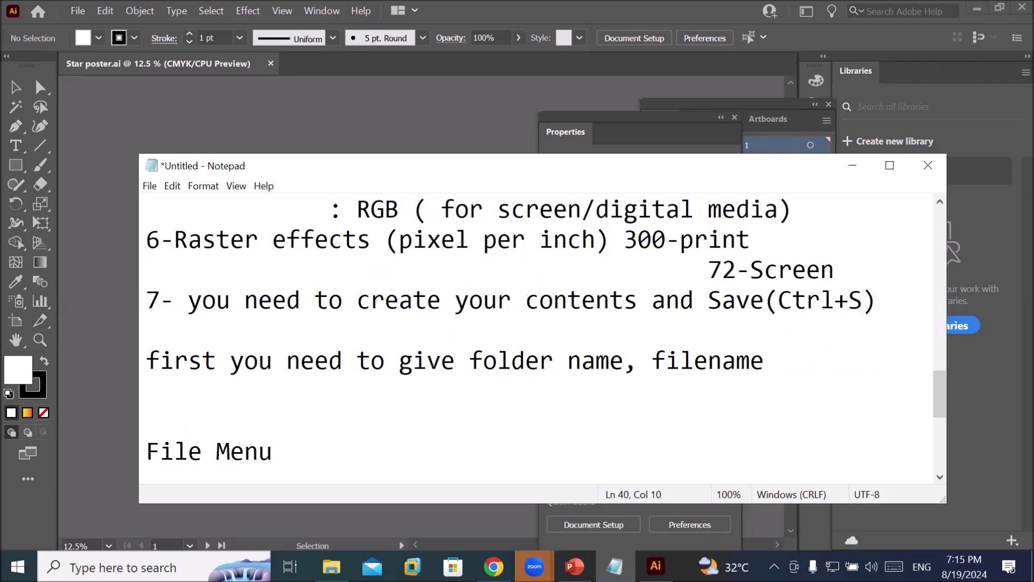
key(Return)
text(1- )
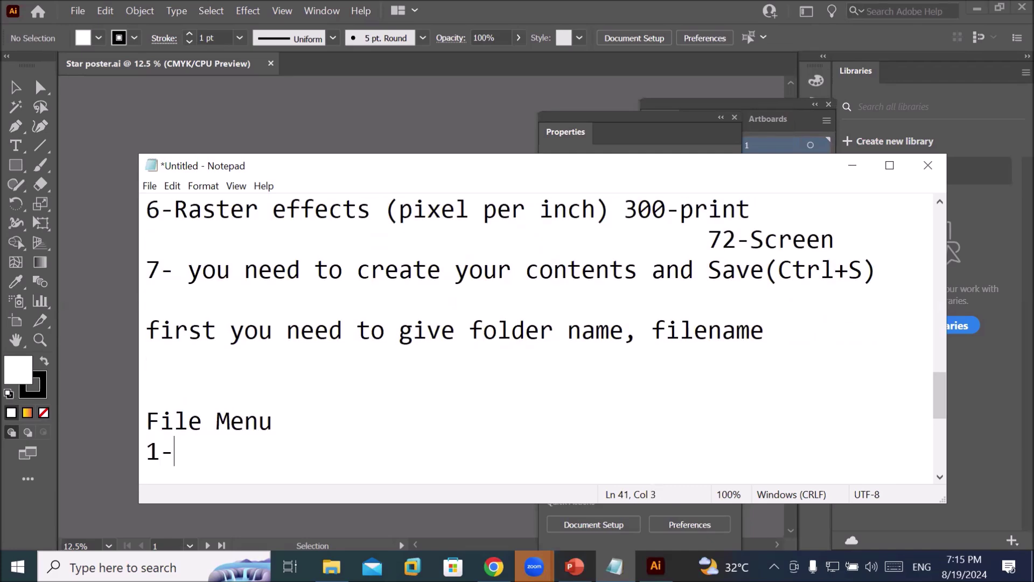
text(New)
List '2- Save', '3- Close', '4- Open', then show Illustrator's File menu
key(Return)
text(2- Save)
key(Return)
text(3)
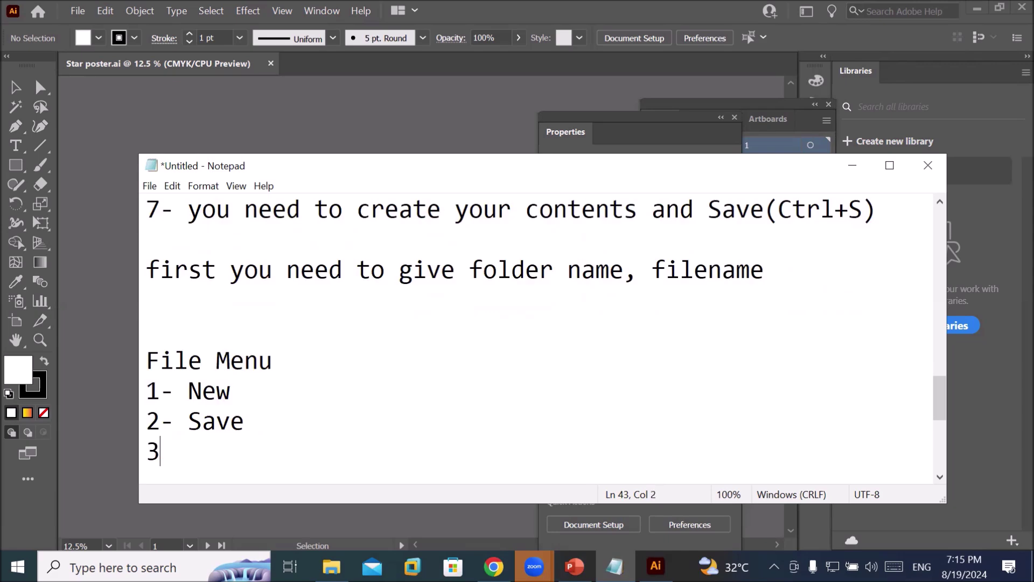
text(- Close)
key(Return)
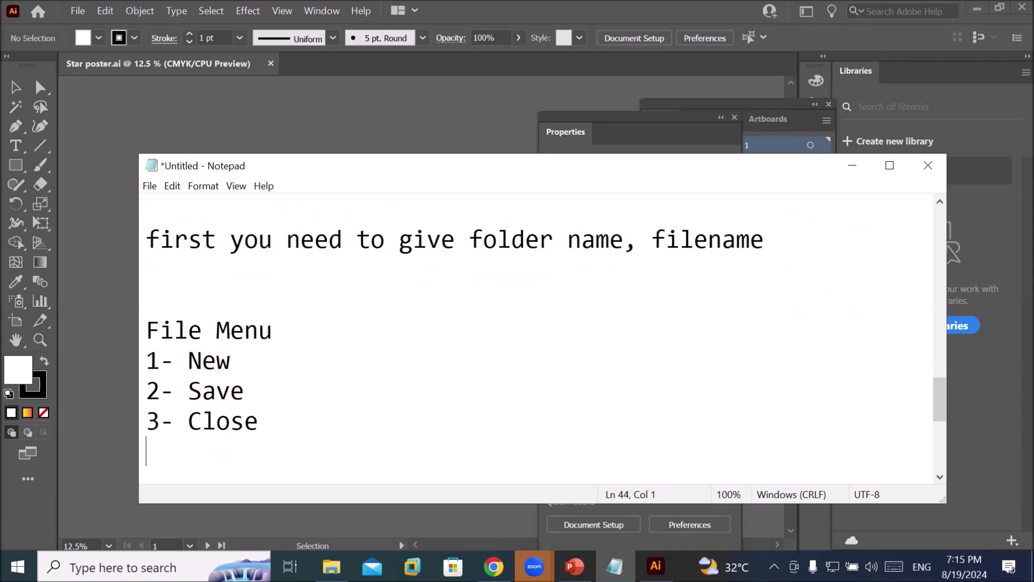
text(4- Open)
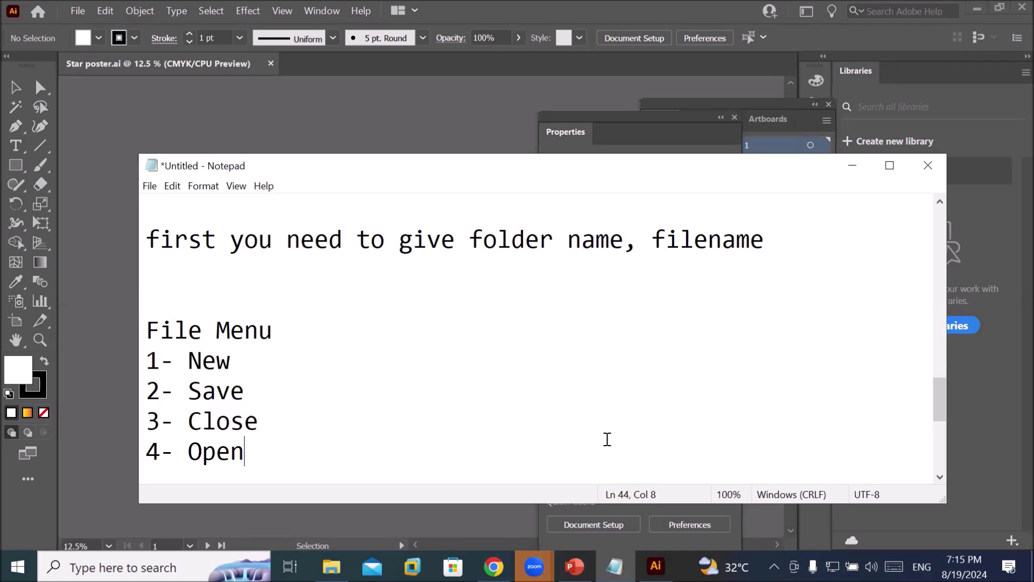
click(656, 566)
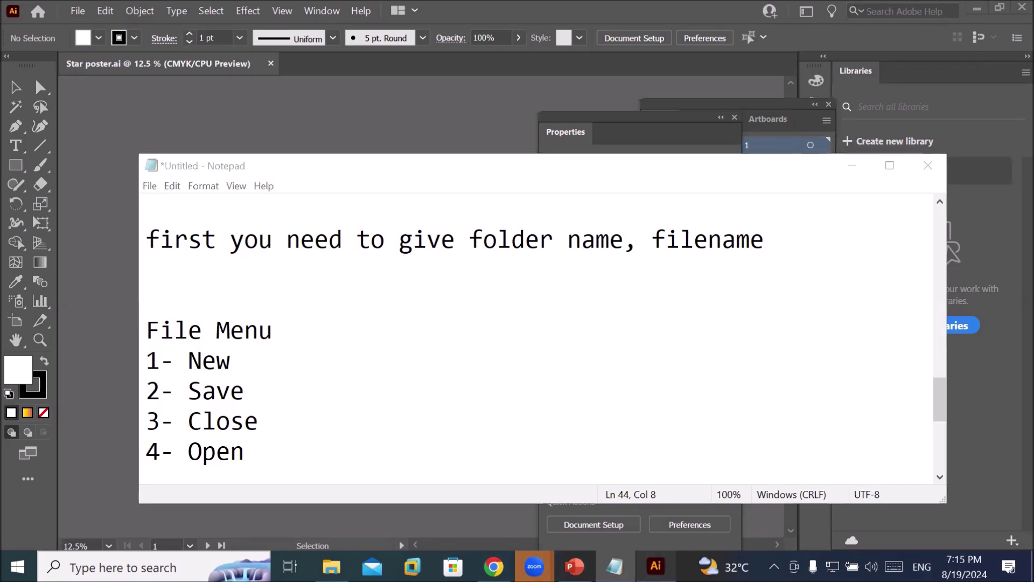
click(86, 9)
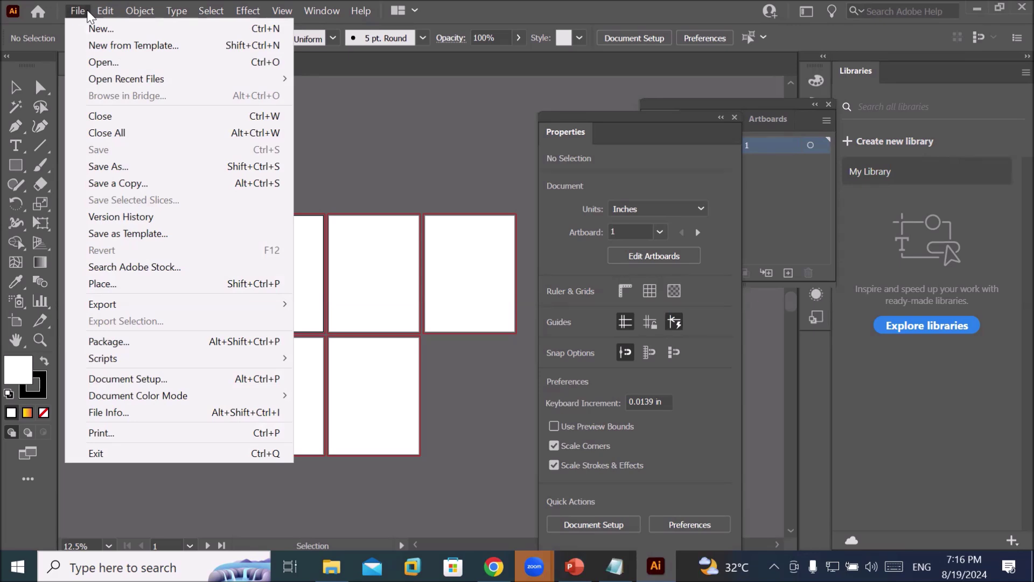
Dismiss the File menu and window system menu, leaving Star poster.ai's artboards visible
click(87, 13)
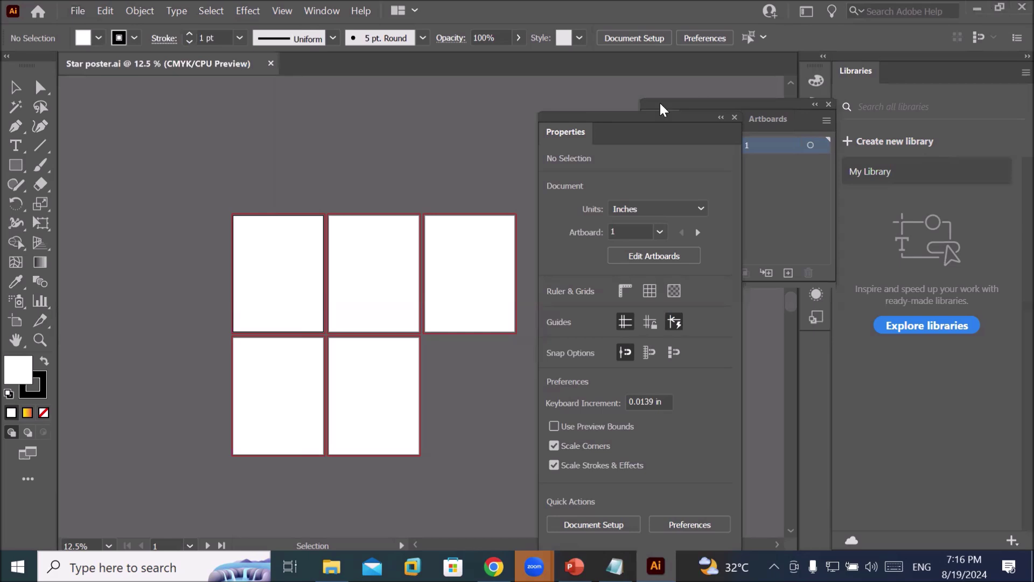
click(12, 13)
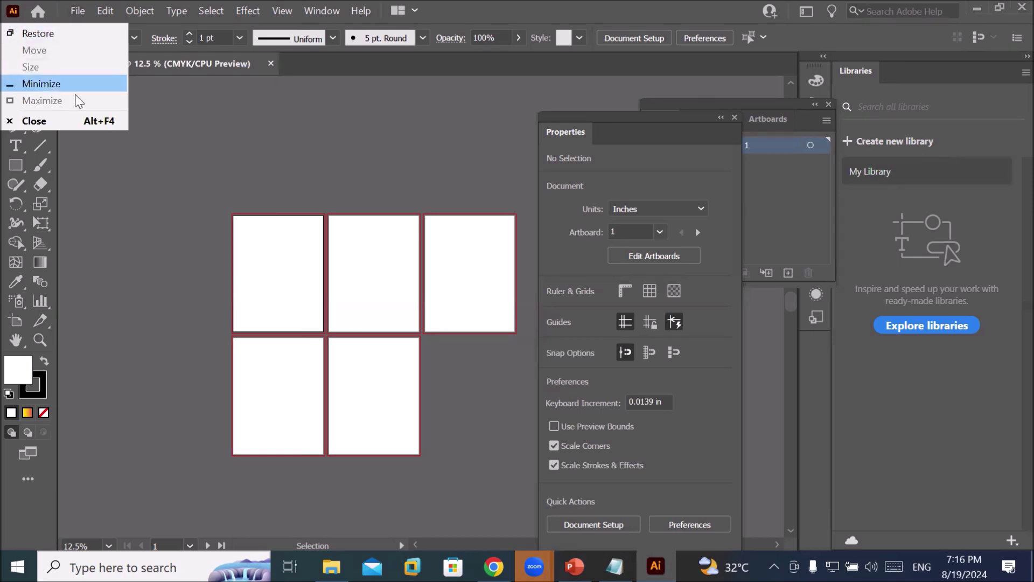
click(232, 124)
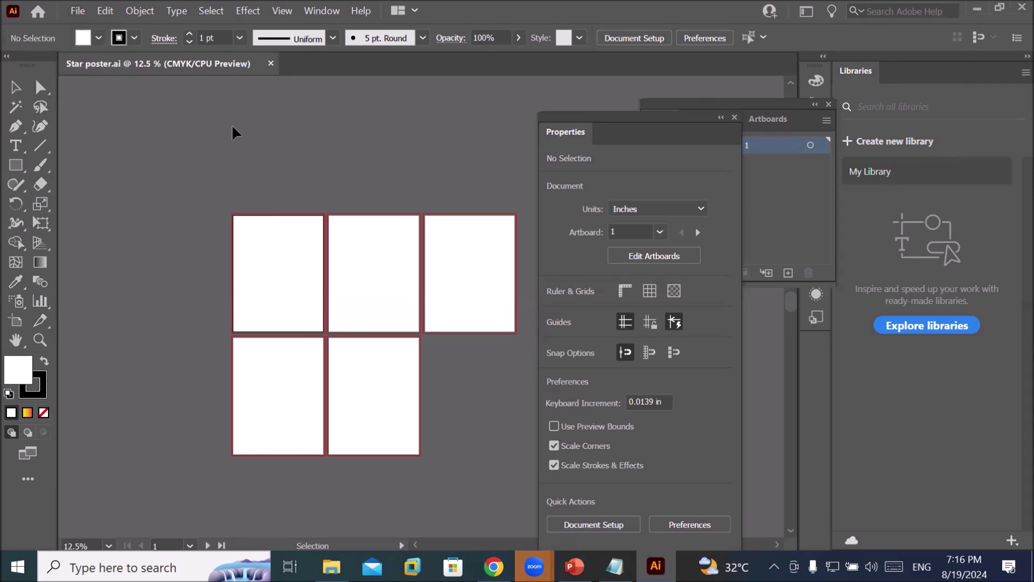
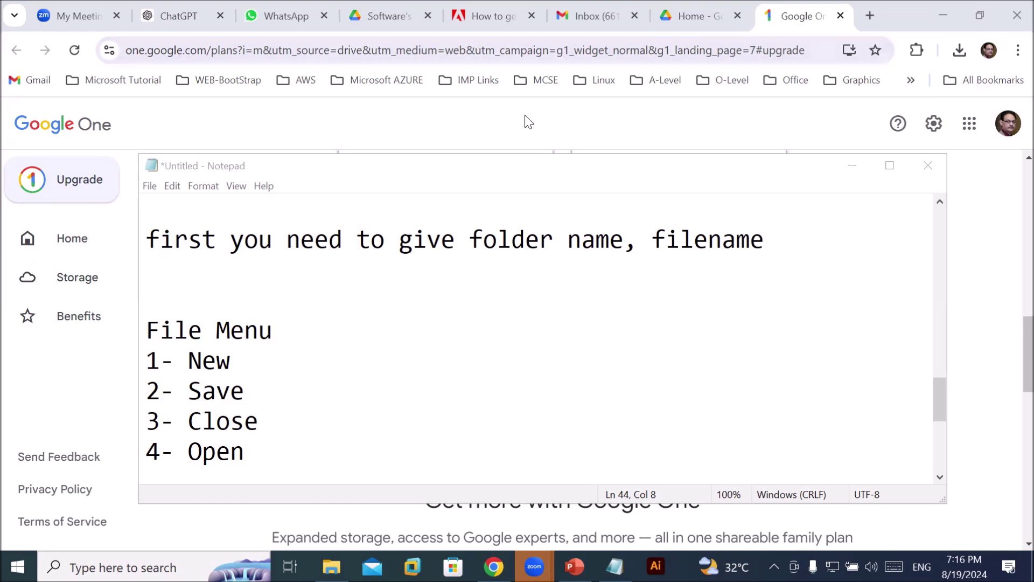
Launch Adobe Illustrator from the Windows taskbar icon
click(667, 564)
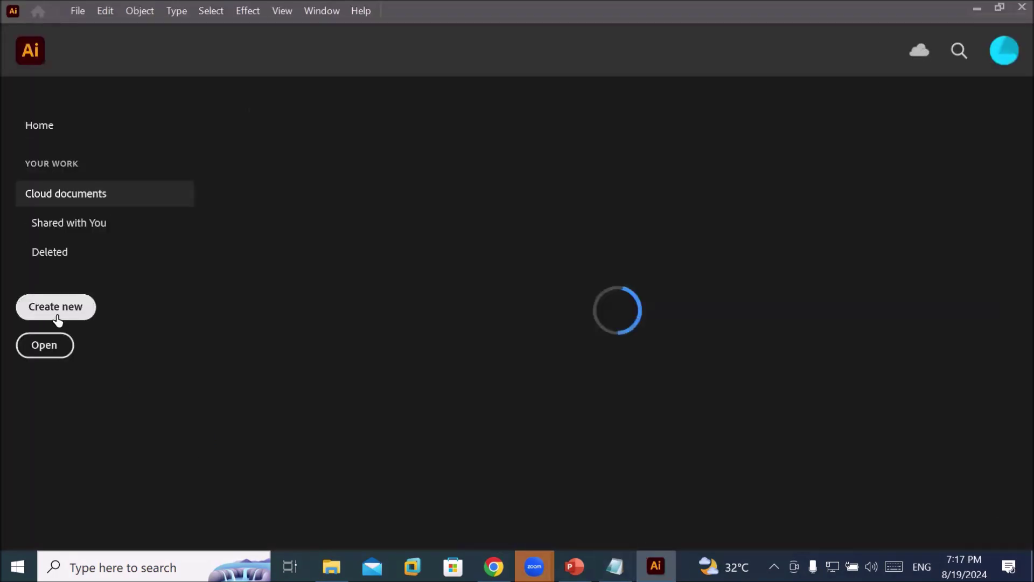
Open Star poster.ai from the Star Real Estate folder
click(58, 356)
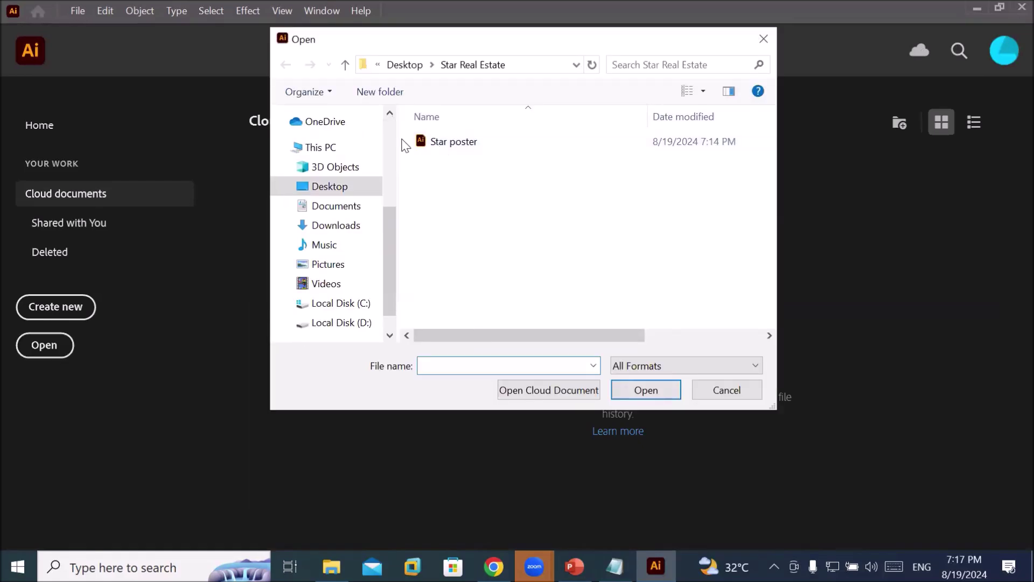
double_click(431, 142)
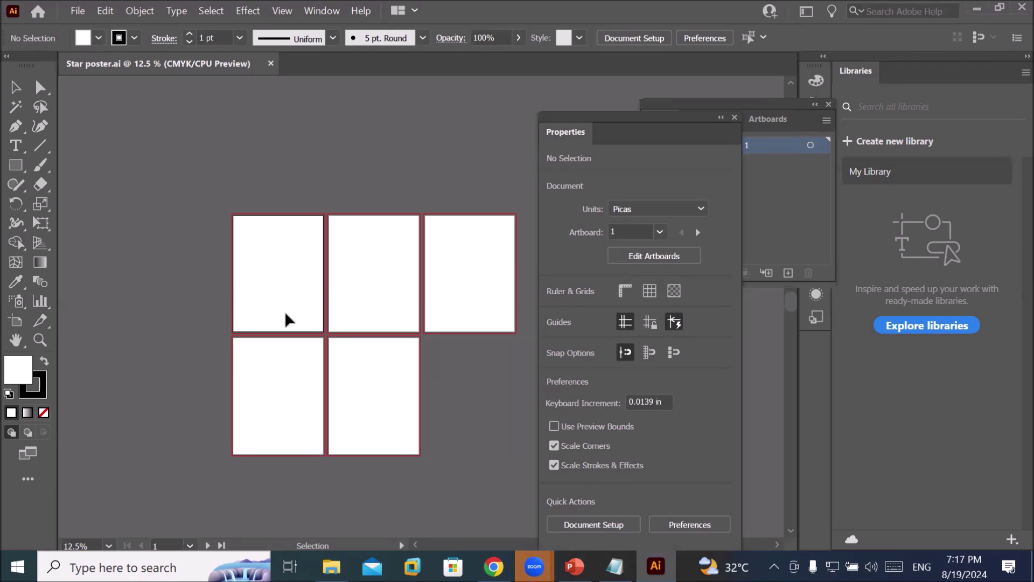
alt+scroll(334, 316, up, 1)
Detach the Tools panel into a floating panel over the artboards
alt+scroll(334, 316, up, 1)
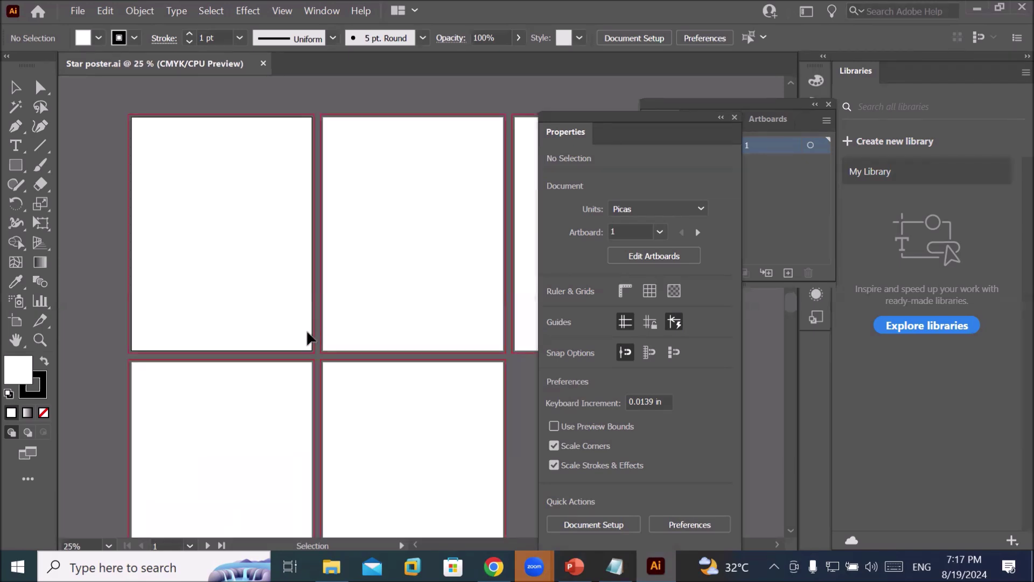
drag(34, 65, 306, 109)
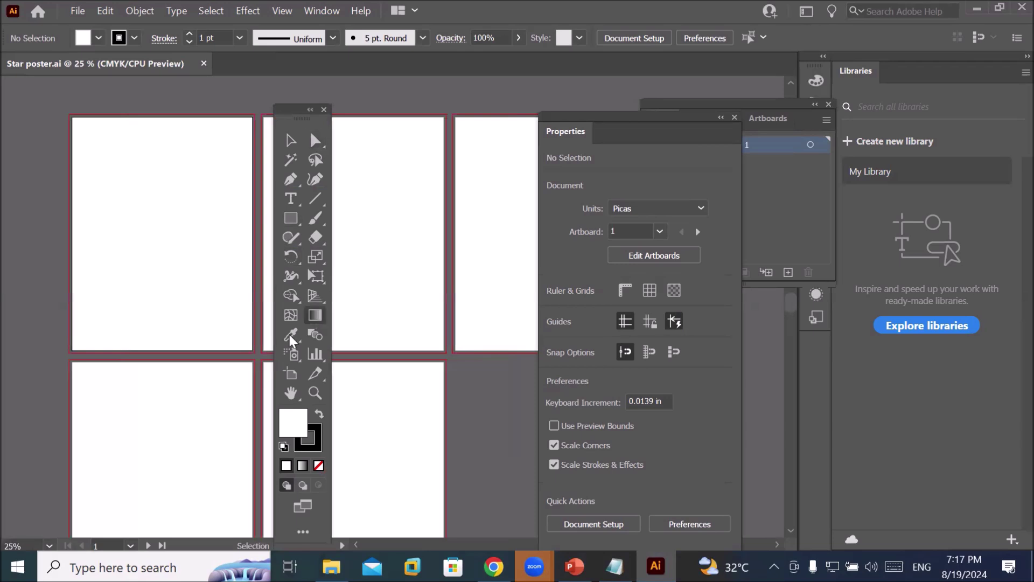
drag(298, 110, 278, 94)
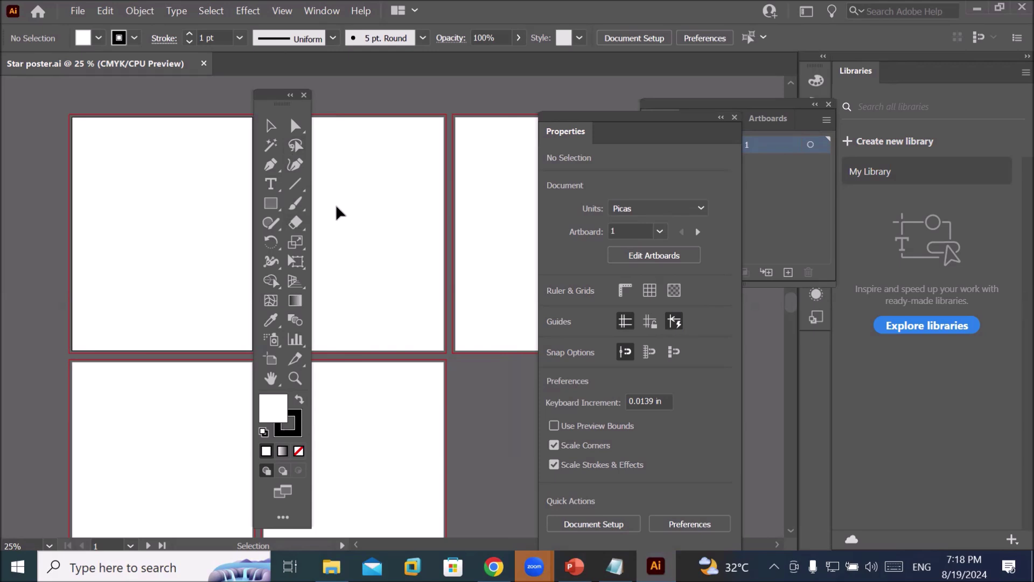
Browse the shape, line, type, Pen, Paintbrush and selection tool groups, ending on Selection
click(271, 207)
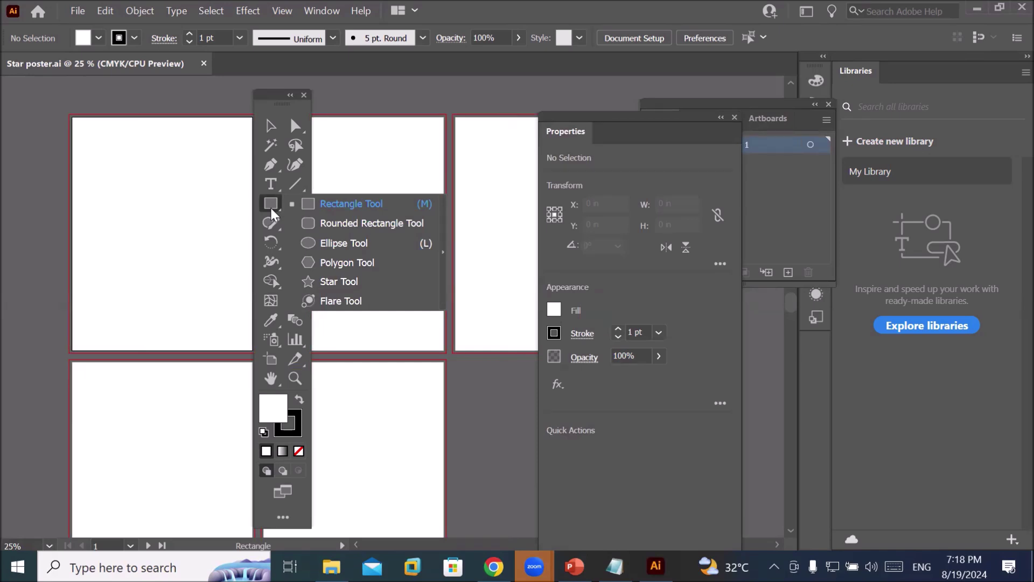
click(295, 185)
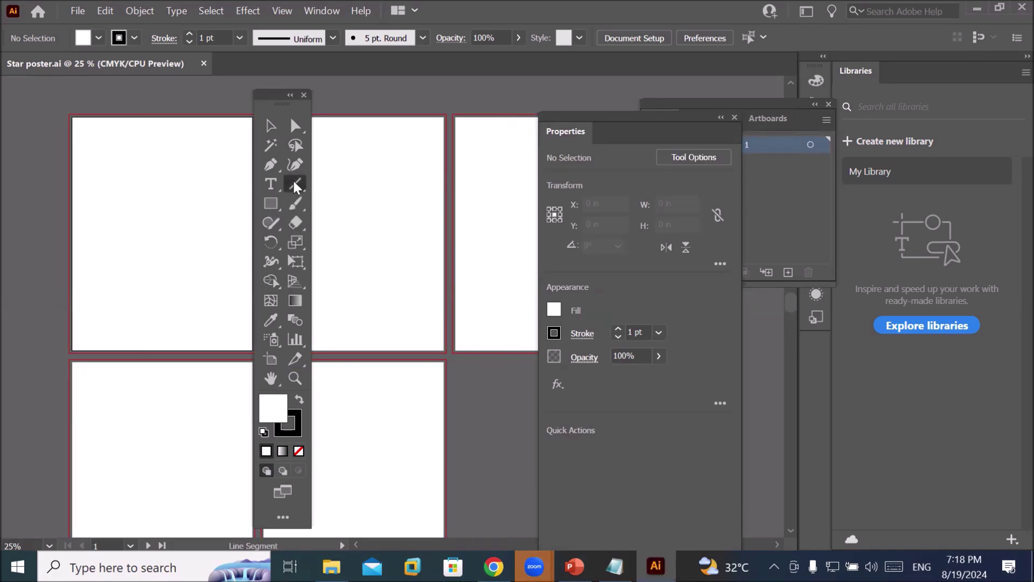
click(268, 191)
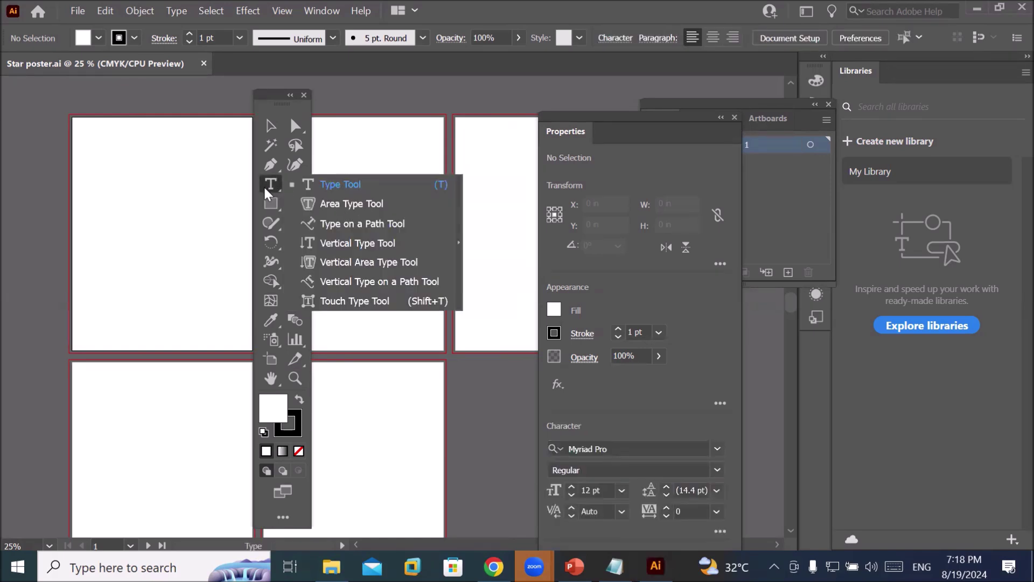
click(274, 168)
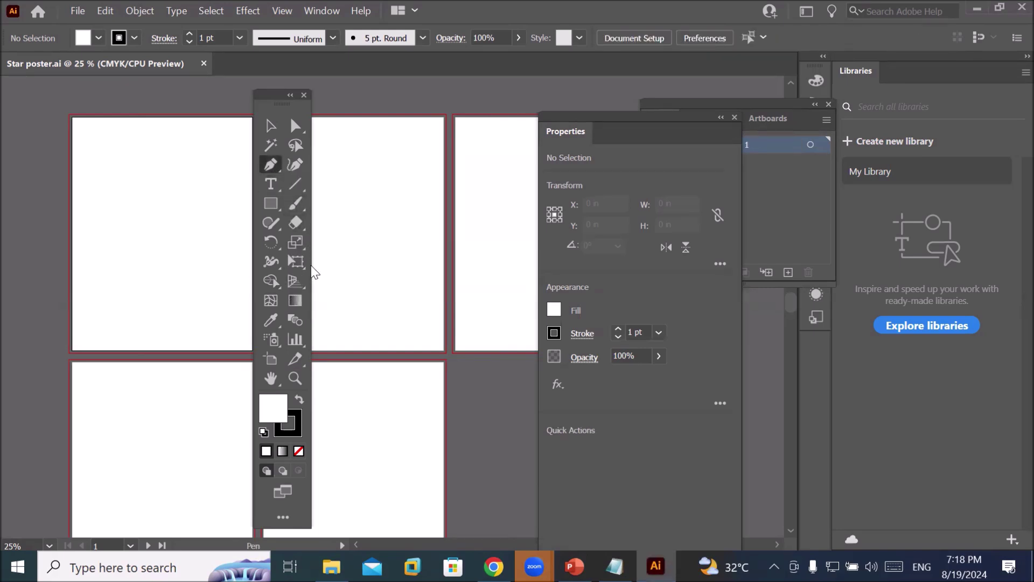
click(298, 205)
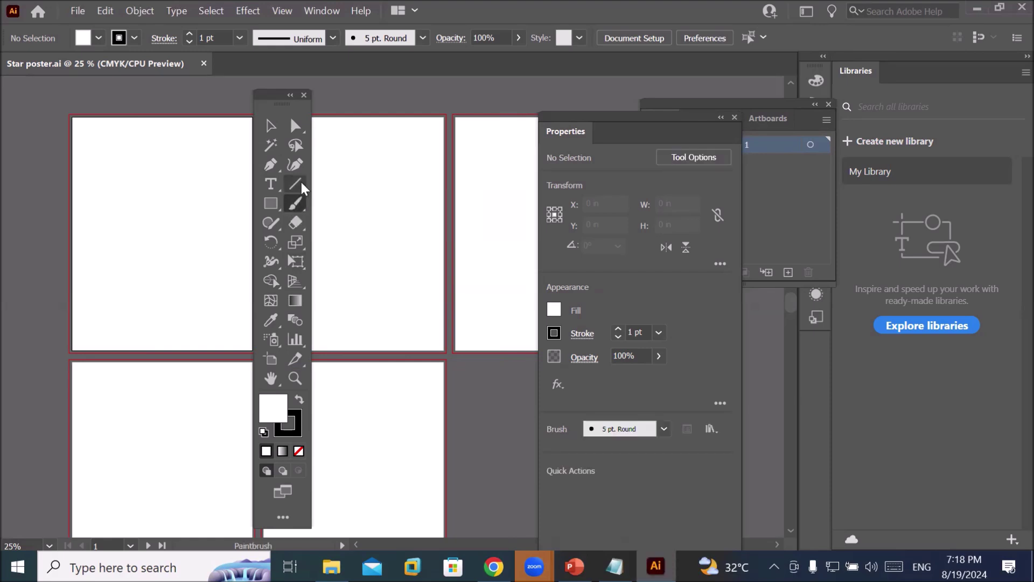
click(297, 176)
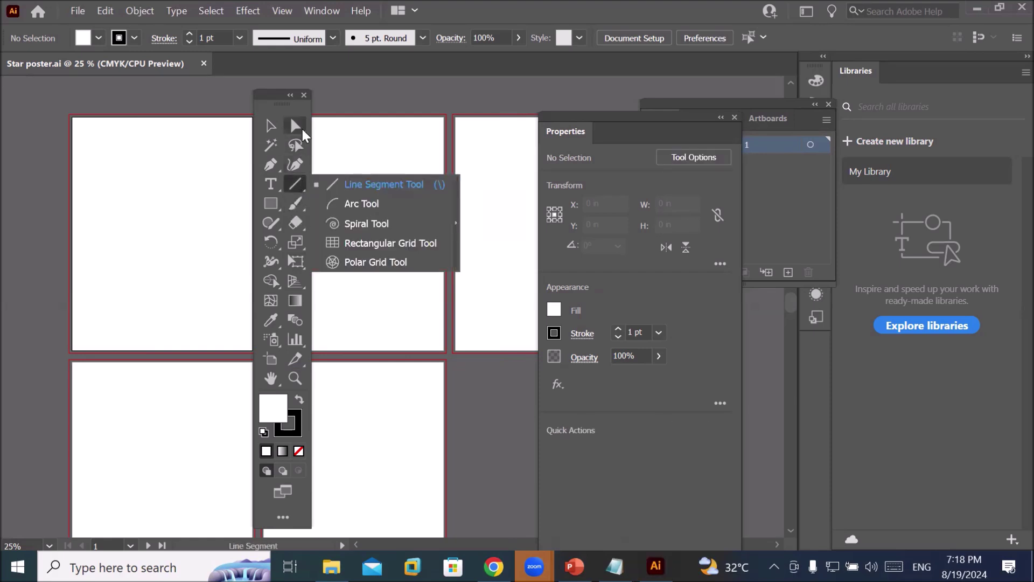
click(295, 126)
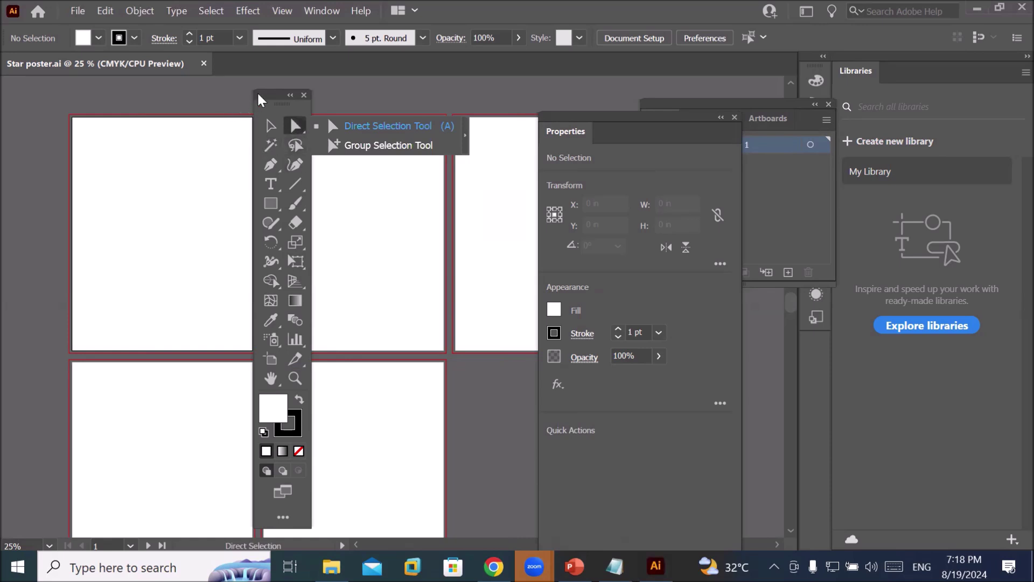
click(271, 130)
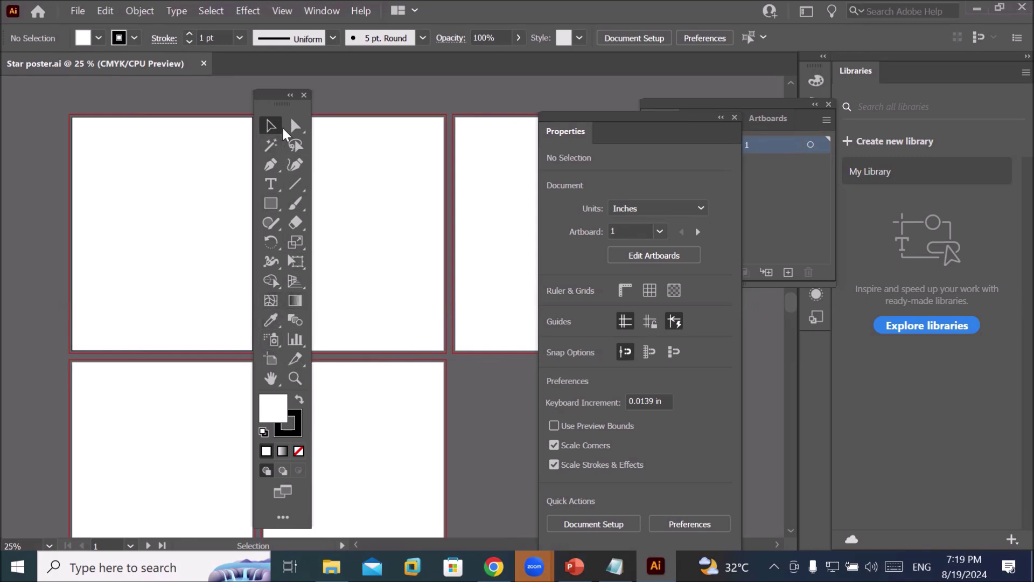
Nudge the floating Tools panel into place and bring up the Window > Toolbars choices
drag(268, 96, 252, 73)
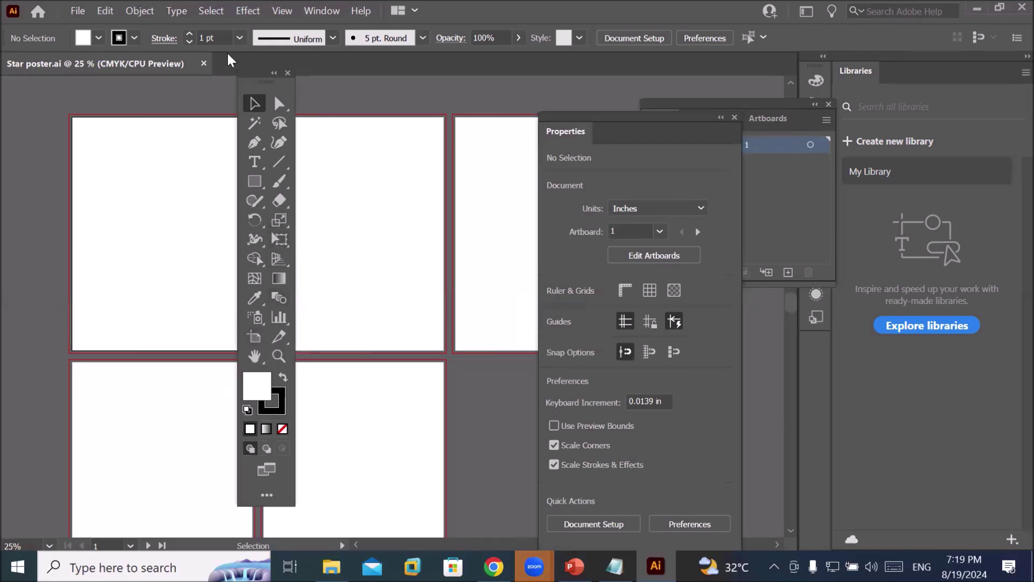
drag(254, 68, 261, 79)
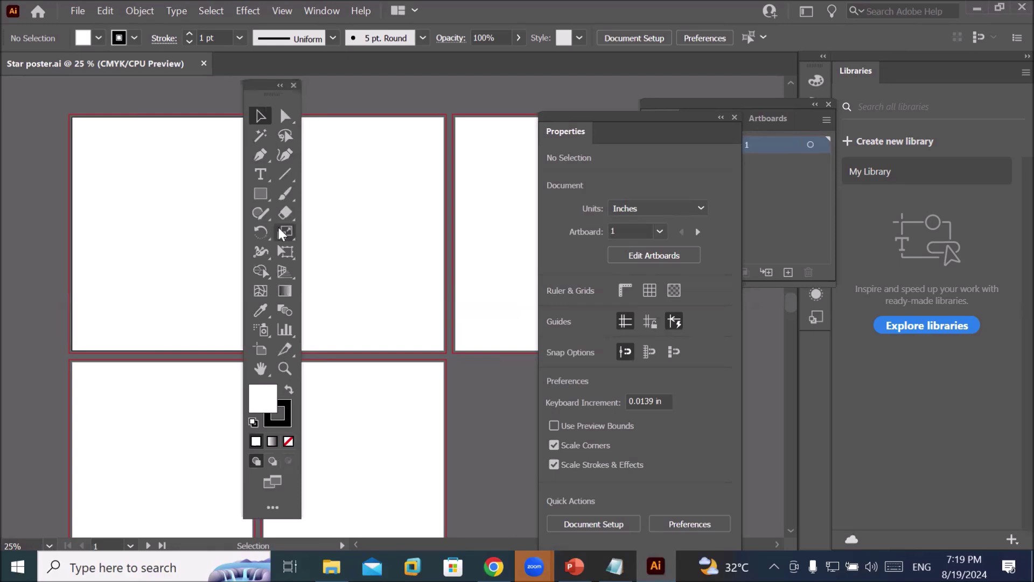
click(314, 13)
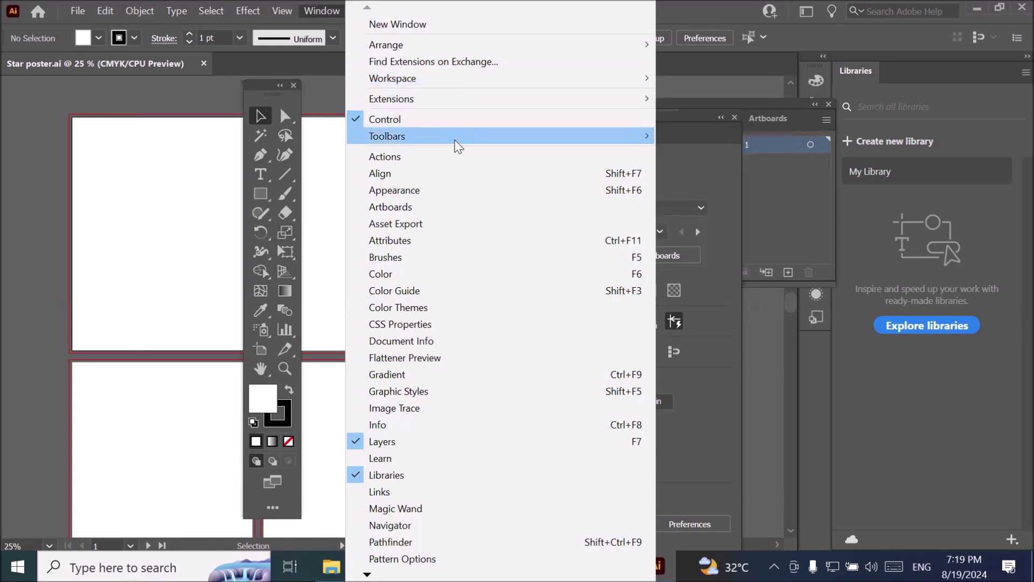
mouse_move(387, 136)
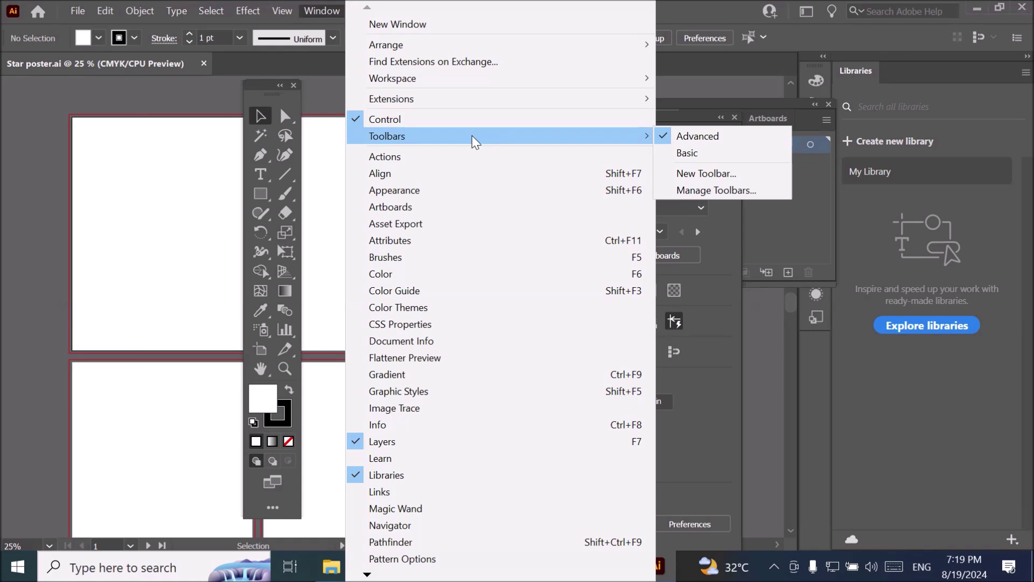
Switch to the Basic toolbar and float it over the artboards
click(714, 152)
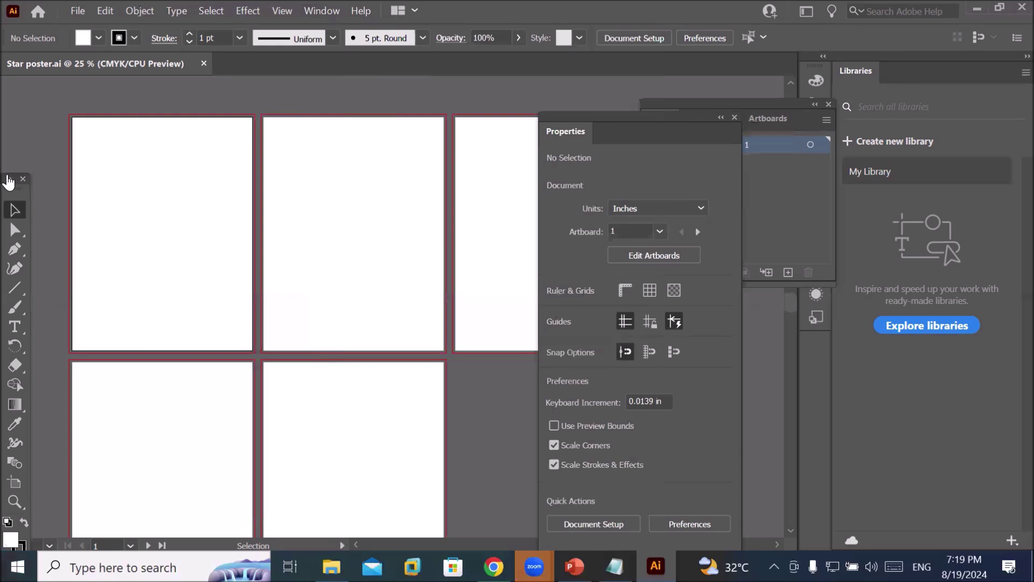
click(11, 178)
mouse_move(15, 187)
mouse_down()
mouse_move(224, 135)
mouse_move(318, 141)
mouse_up()
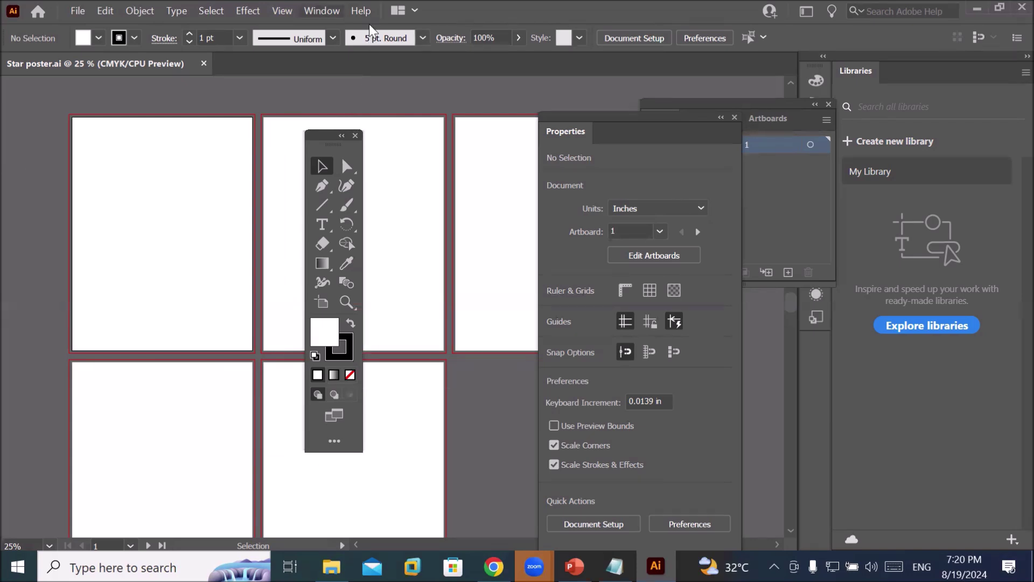
Restore the Advanced toolbar and move the floating panel slightly lower
key(alt+w)
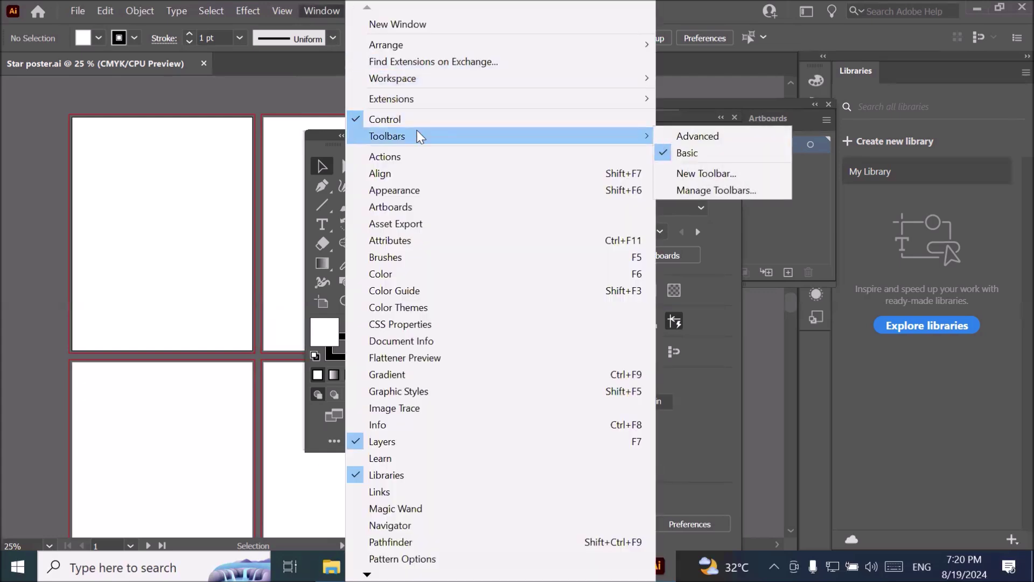
click(690, 138)
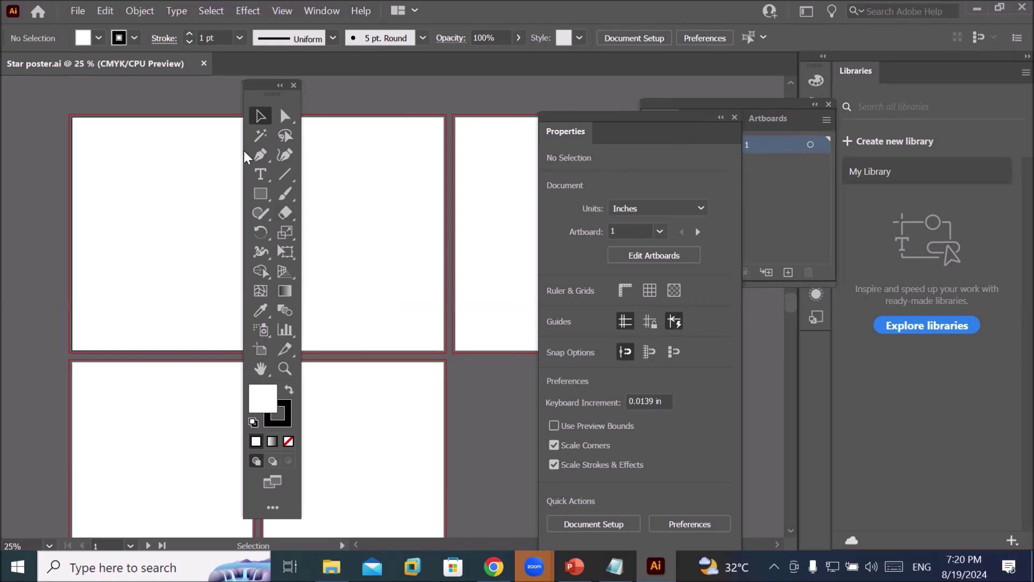
mouse_move(244, 82)
mouse_down()
mouse_move(265, 113)
mouse_move(287, 99)
mouse_up()
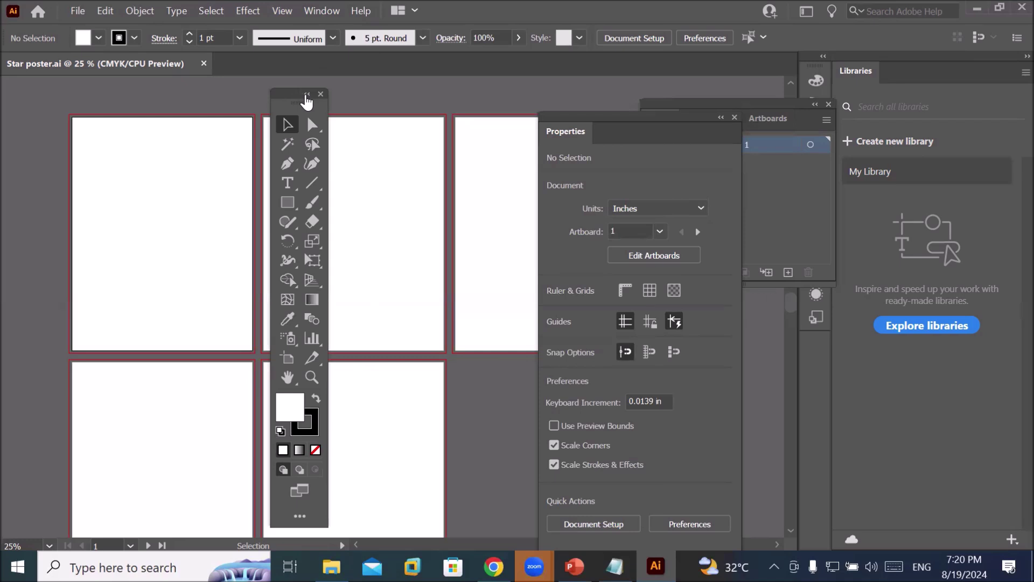
Toggle the Tools panel between one and two columns, then close it
click(306, 97)
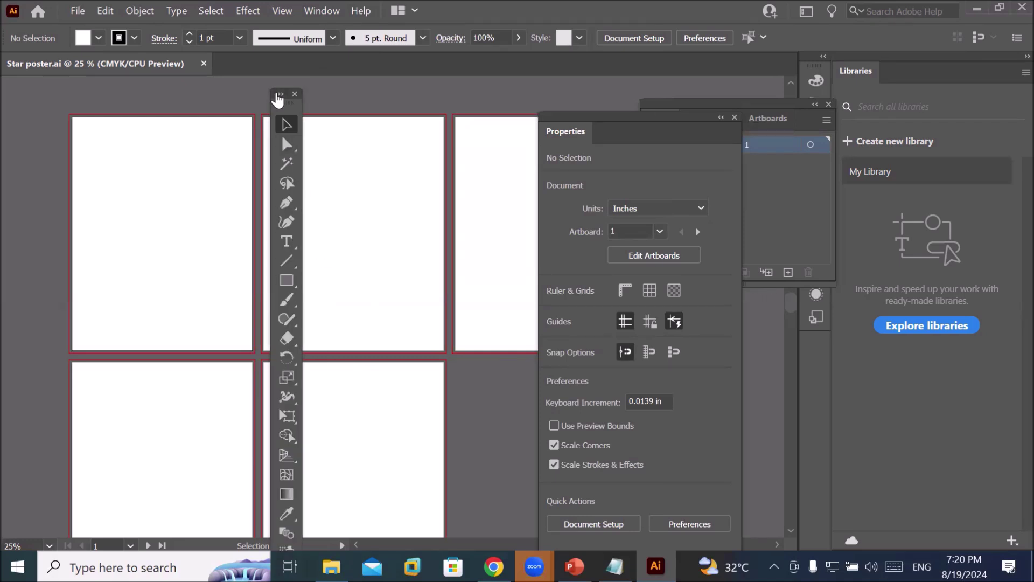
click(279, 96)
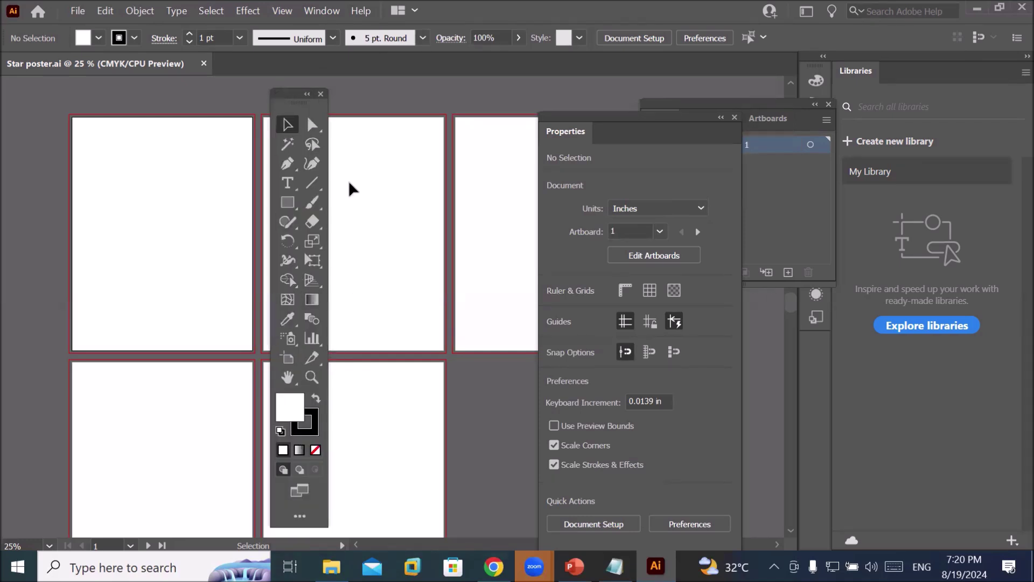
click(307, 94)
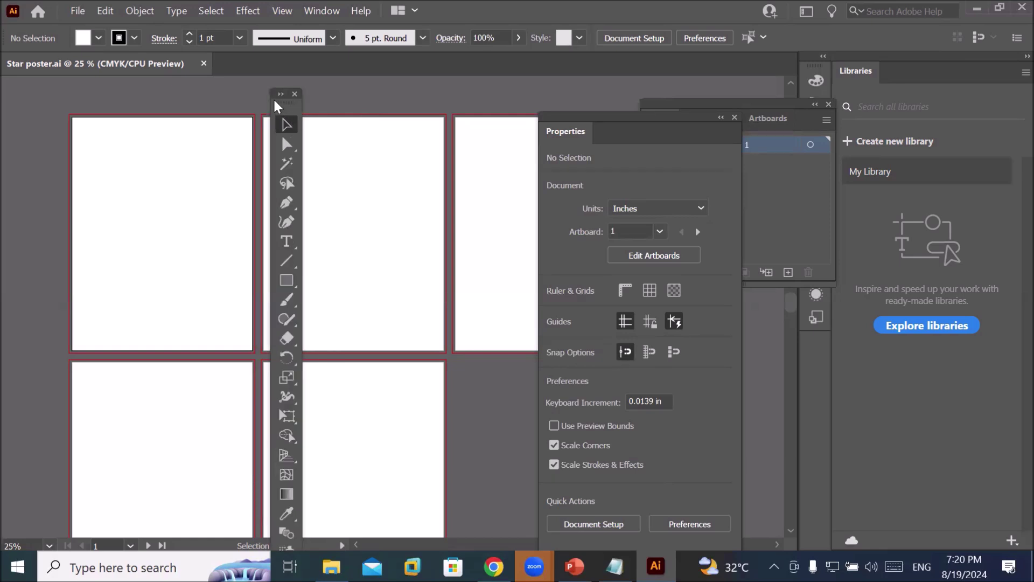
click(280, 94)
click(320, 94)
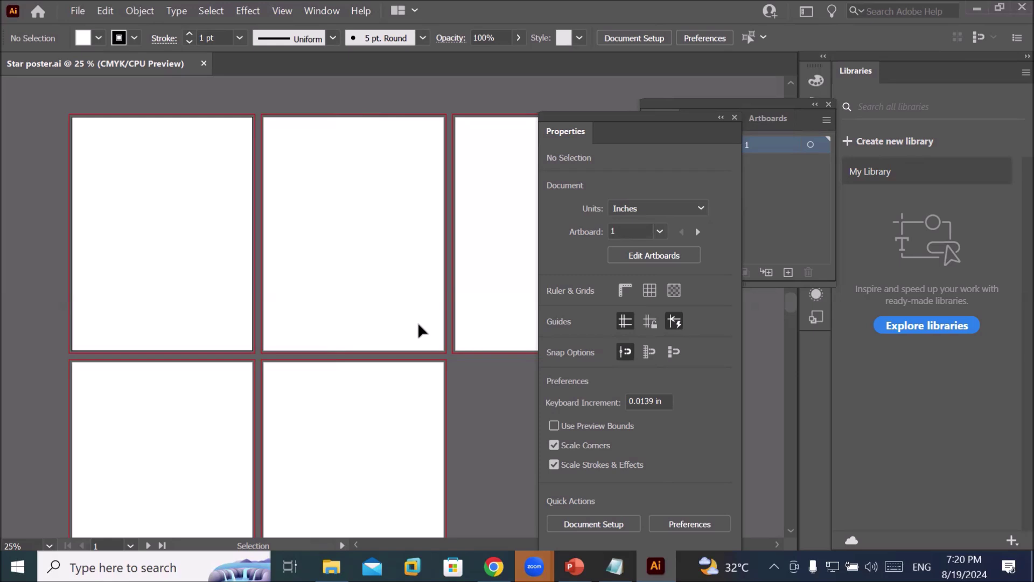
Reopen the Advanced toolbar from the Window menu and drag it left
click(329, 21)
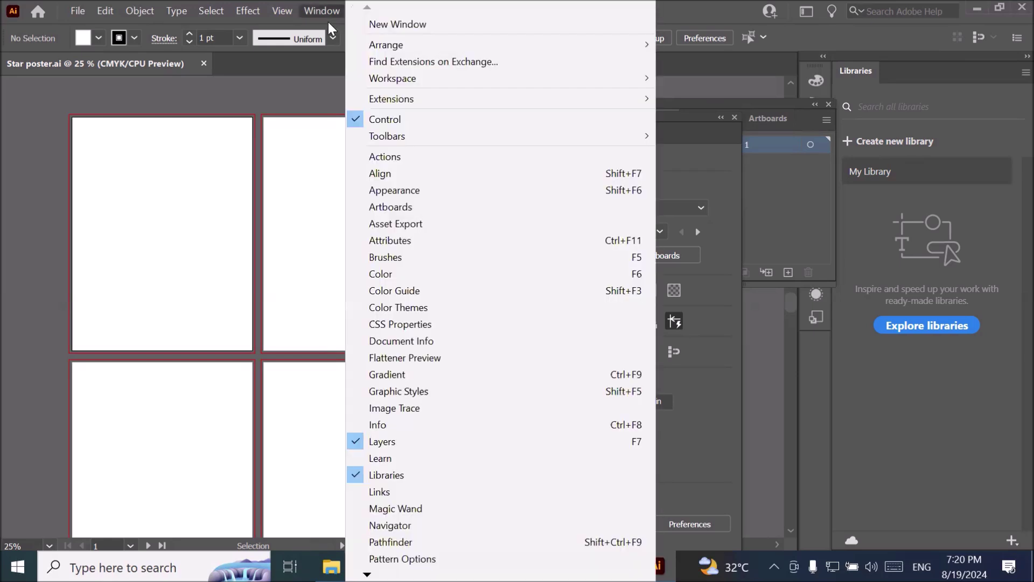
mouse_move(387, 135)
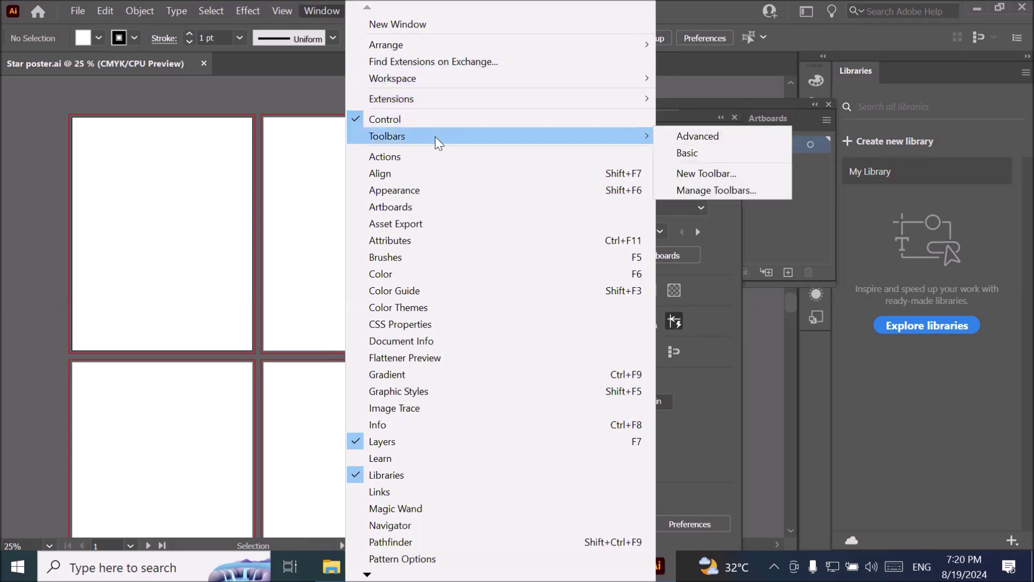
click(710, 135)
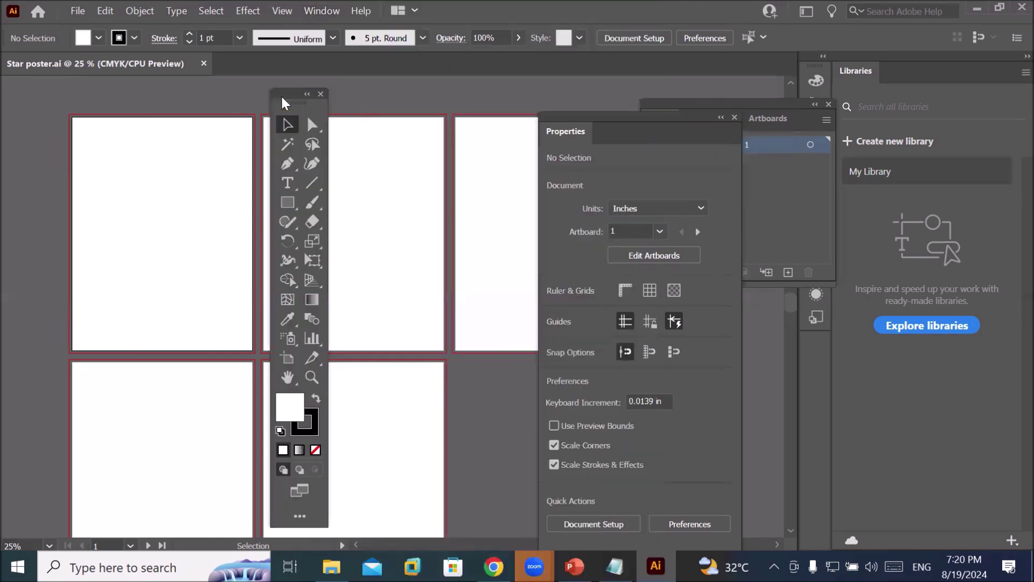
drag(280, 95, 196, 97)
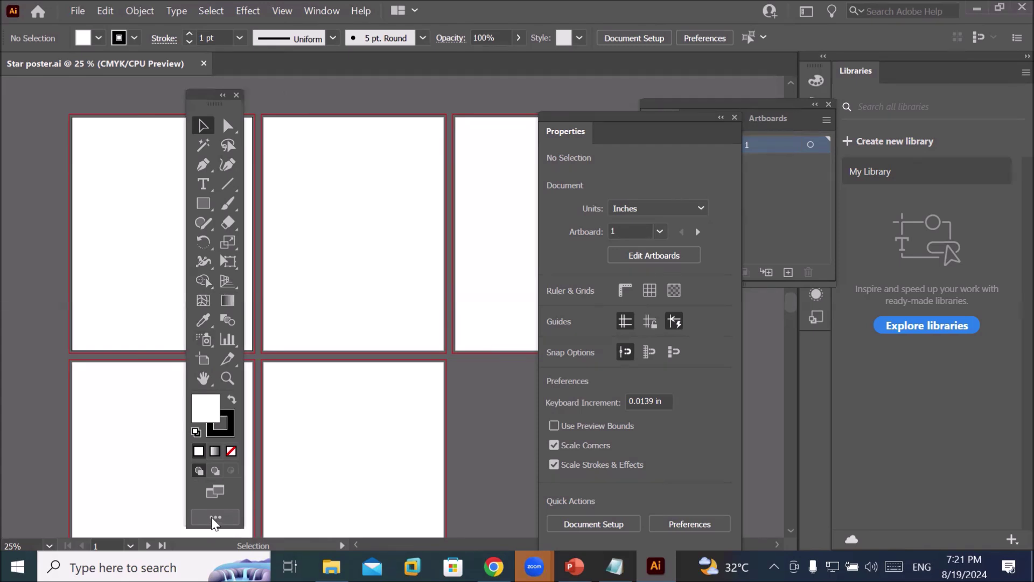
Switch the toolset to Basic through the Edit Toolbar menu
click(216, 519)
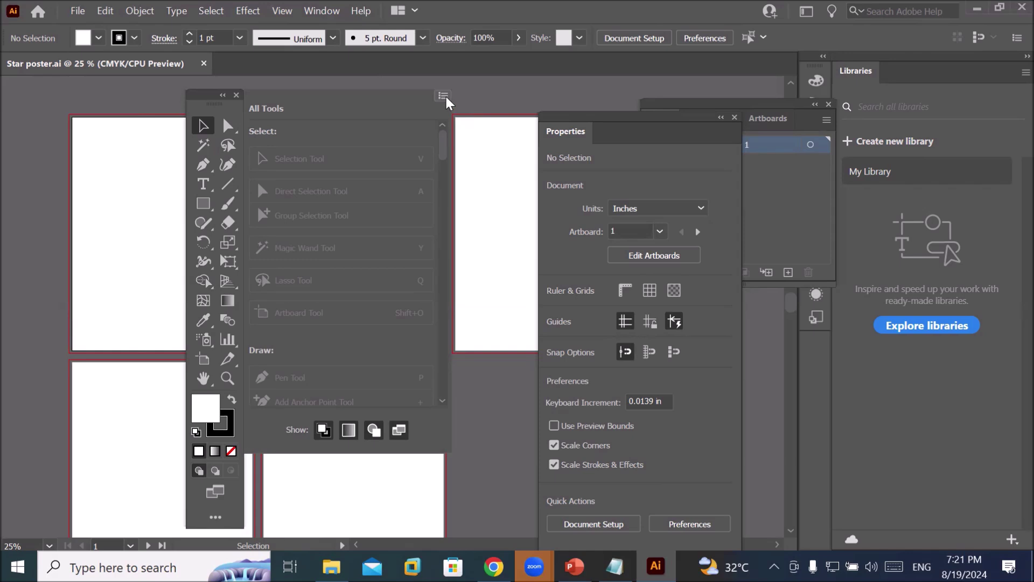
click(444, 96)
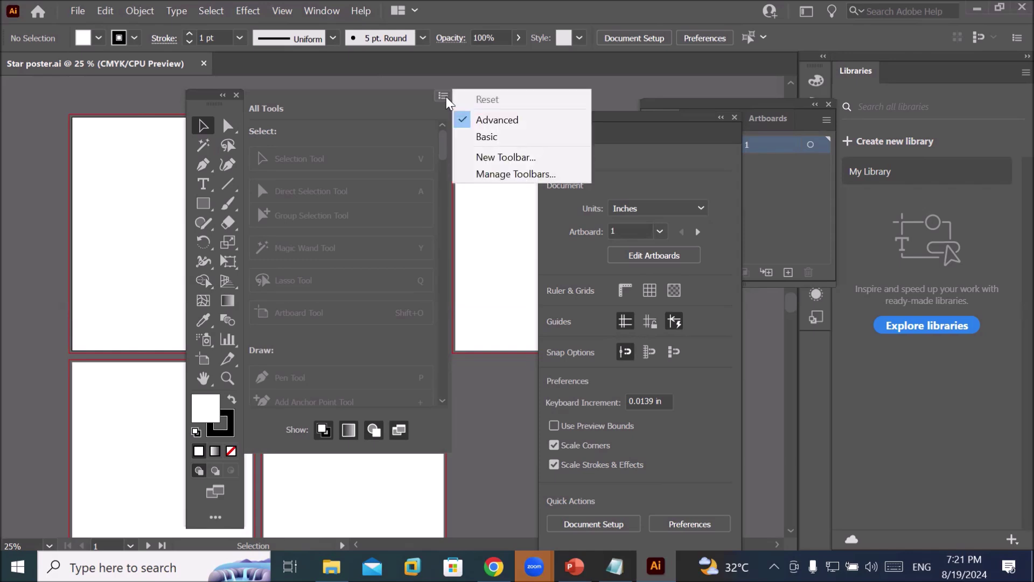
click(487, 137)
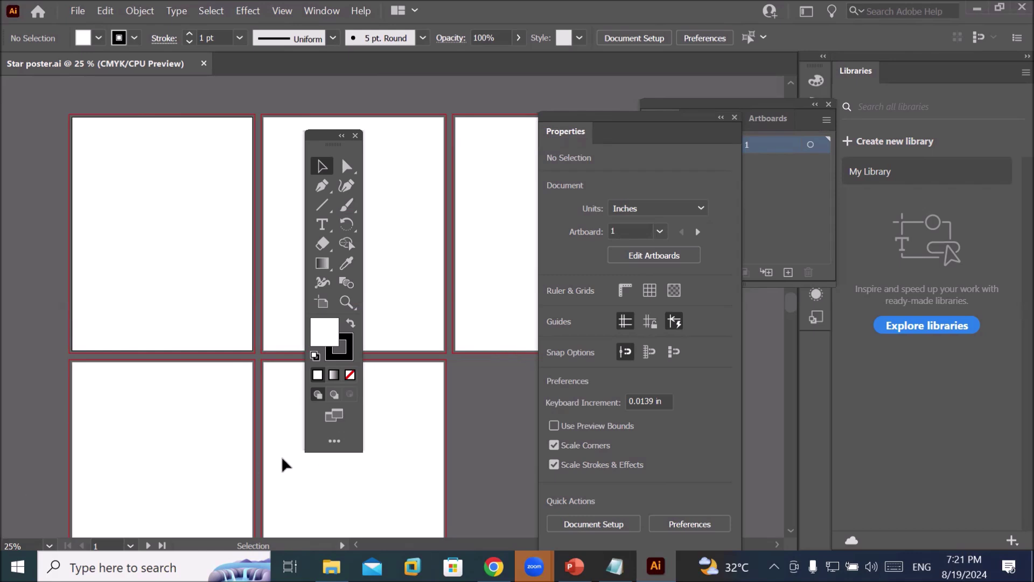
Switch back to the Advanced toolset, reposition the panel, and show the shape-tool flyout
click(335, 441)
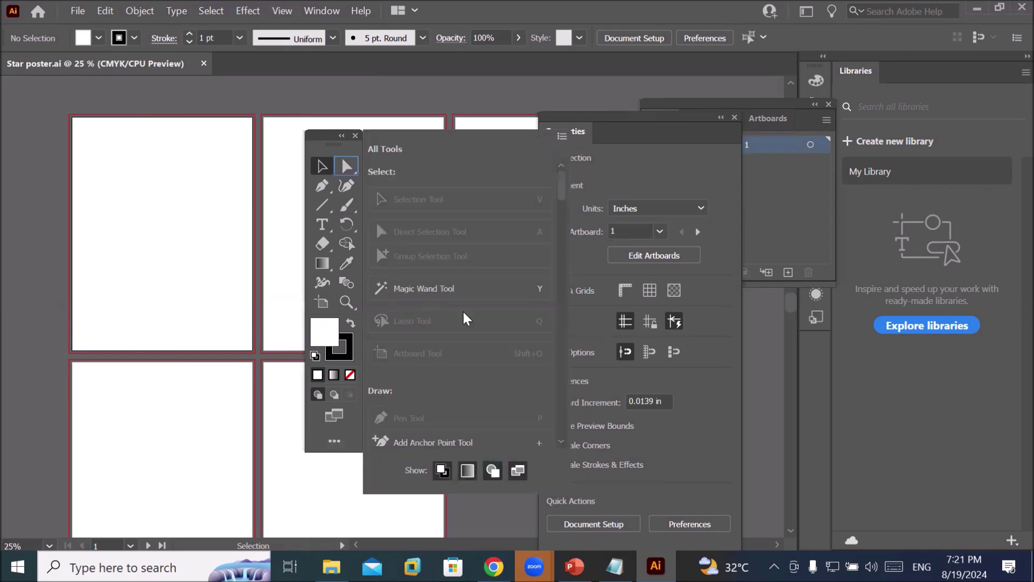
click(562, 136)
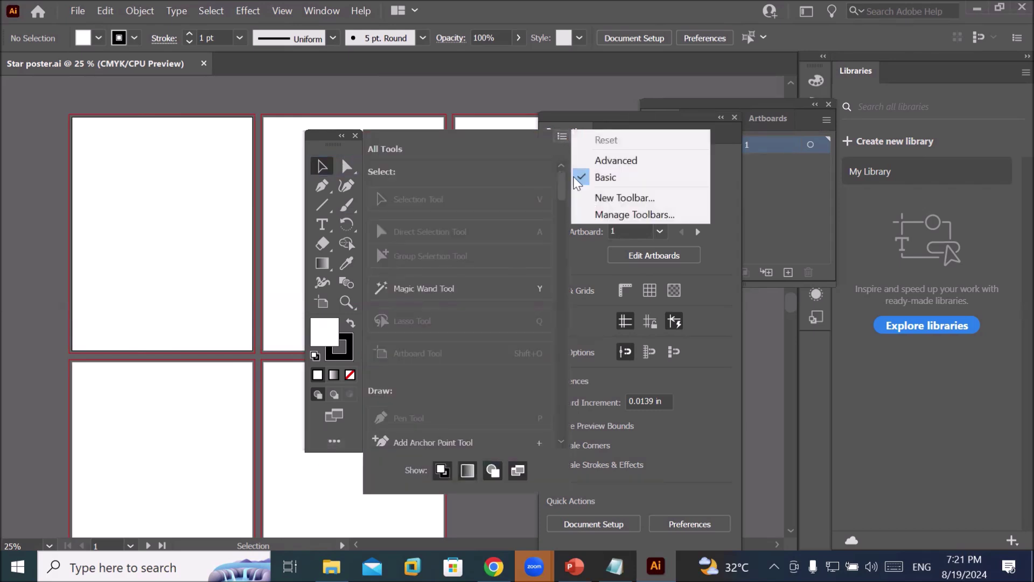
click(637, 168)
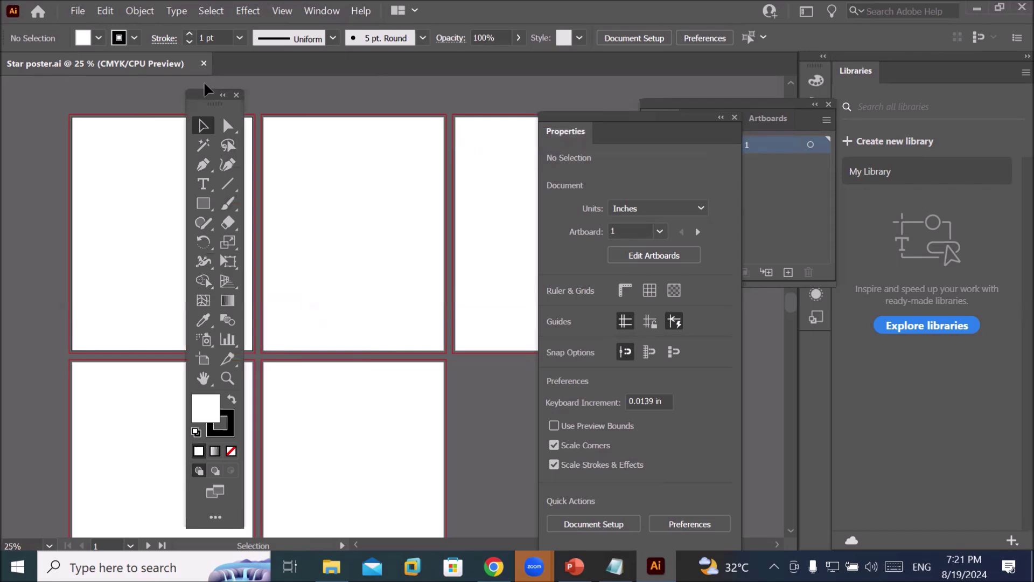
drag(208, 97, 170, 94)
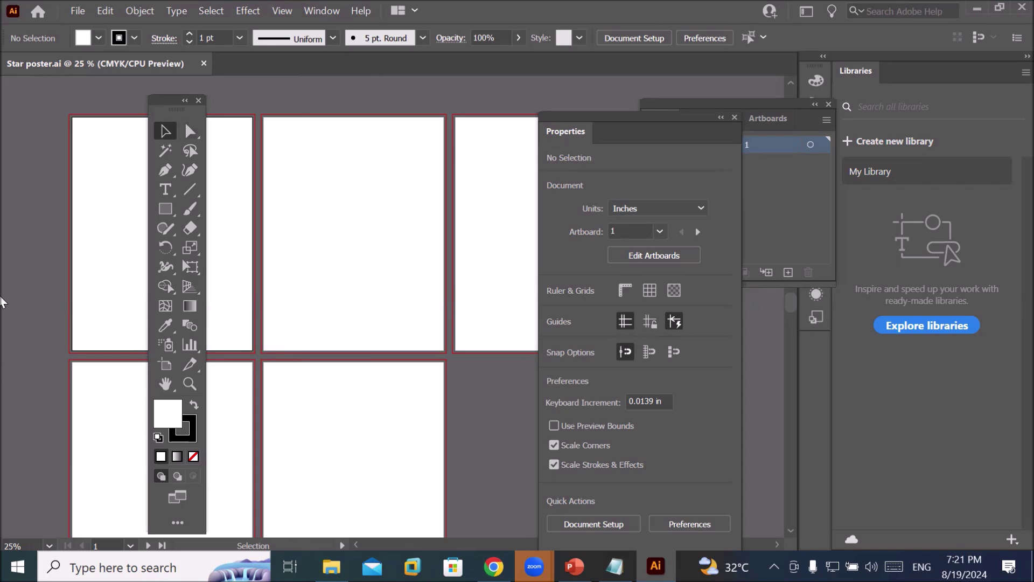
click(165, 209)
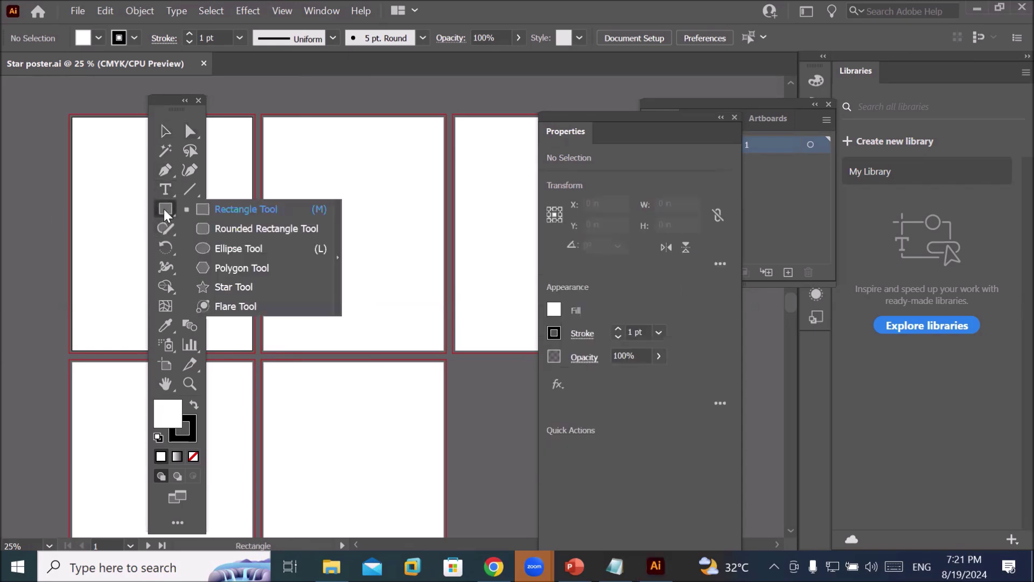
Draw an ellipse about 6.04 by 5.81 in on artboard 2 with a yellow fill
click(243, 248)
drag(290, 158, 418, 280)
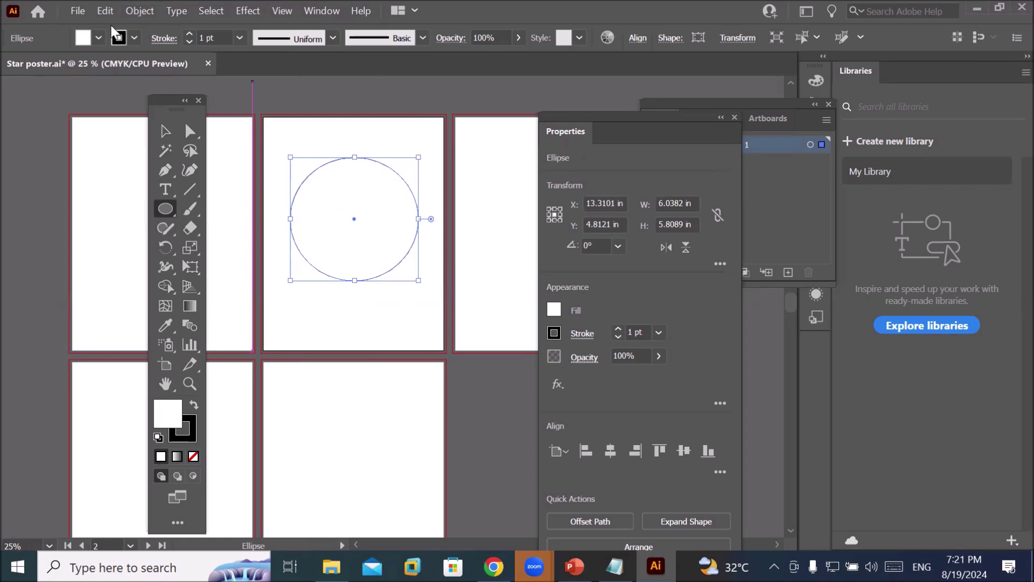
click(99, 39)
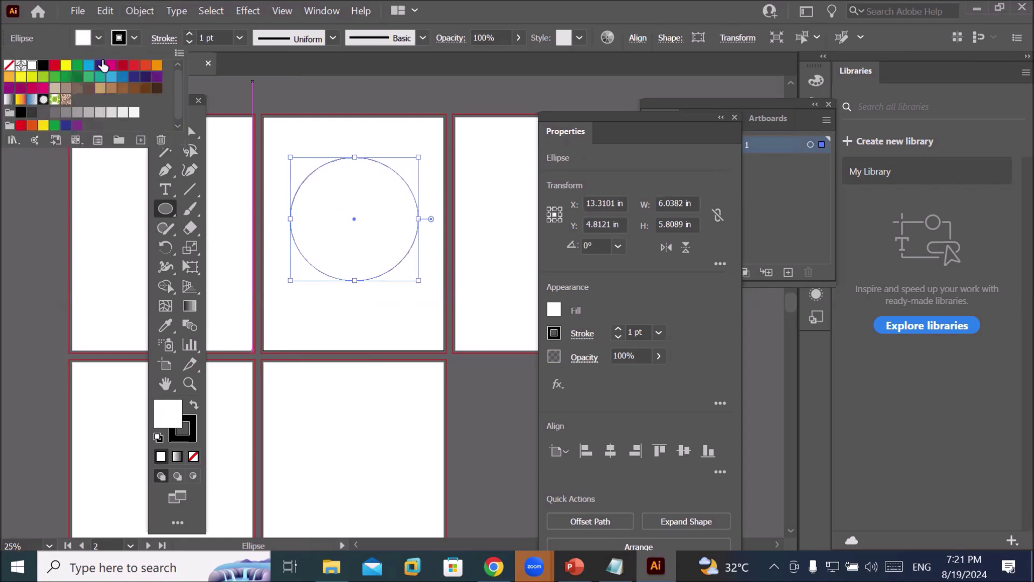
click(64, 66)
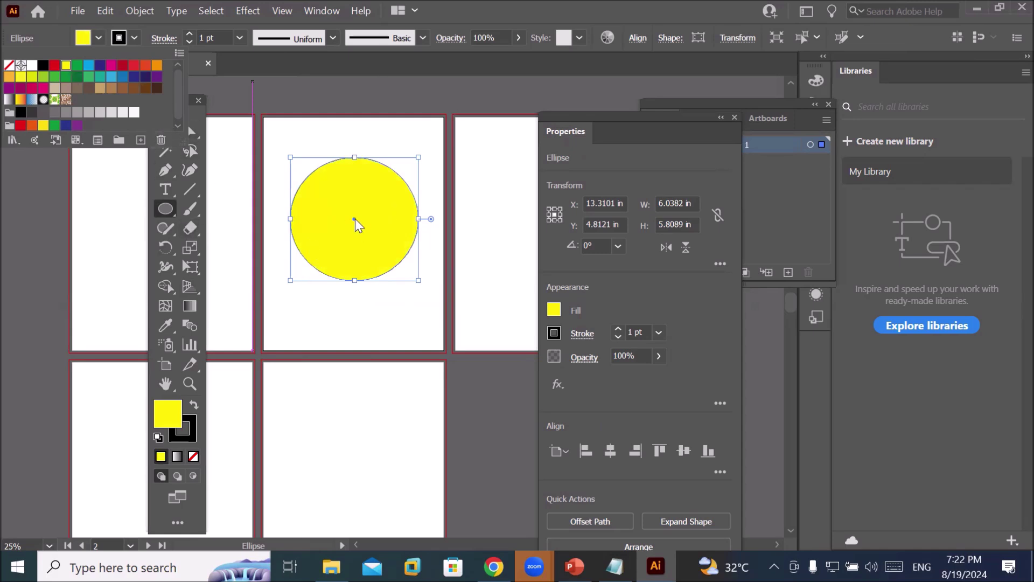
click(616, 315)
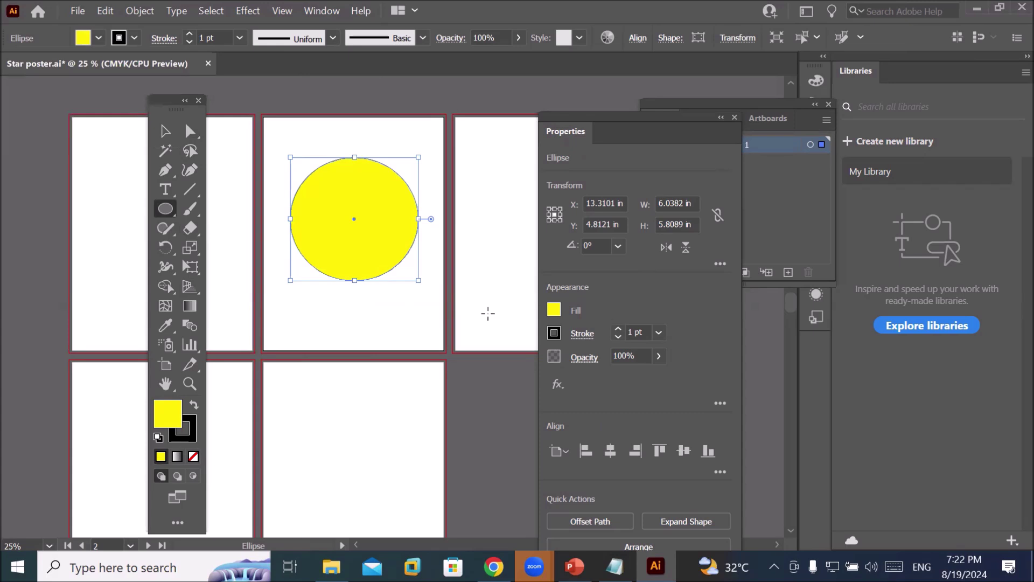
With Draw Behind enabled, draw a diagonal line behind the circle from upper right to lower left
drag(173, 102, 170, 78)
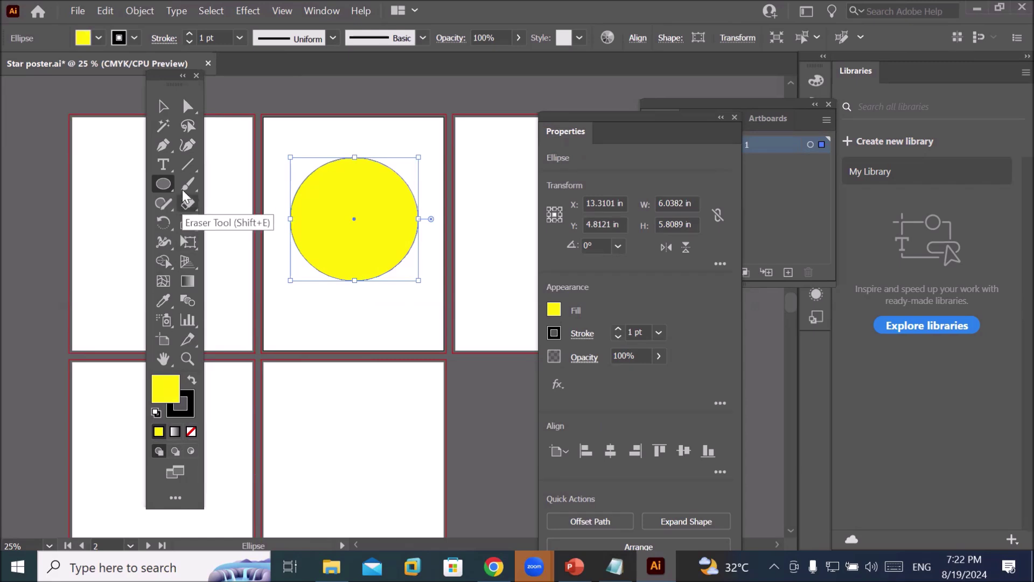
click(188, 165)
drag(395, 129, 290, 323)
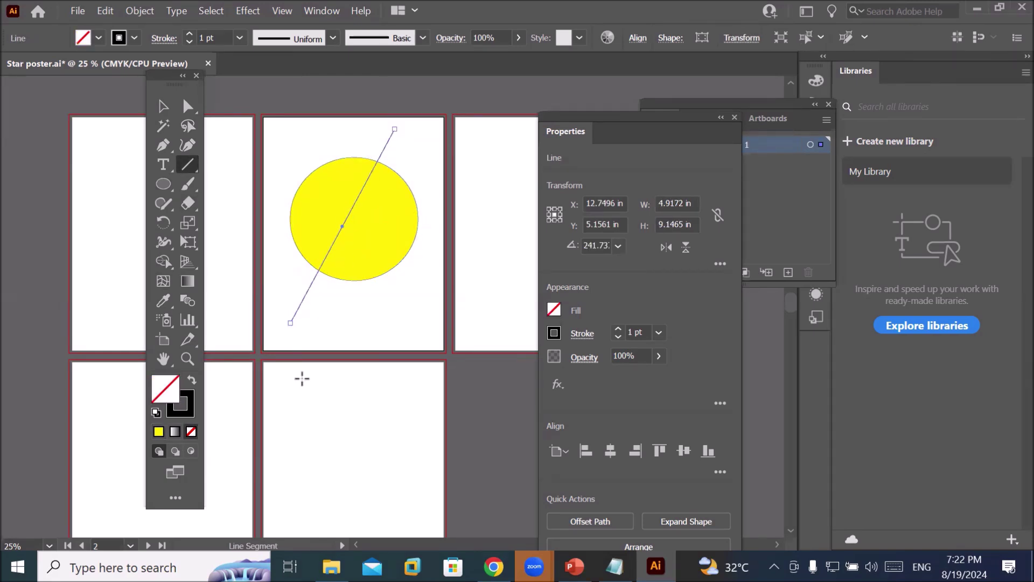
key(ctrl+z)
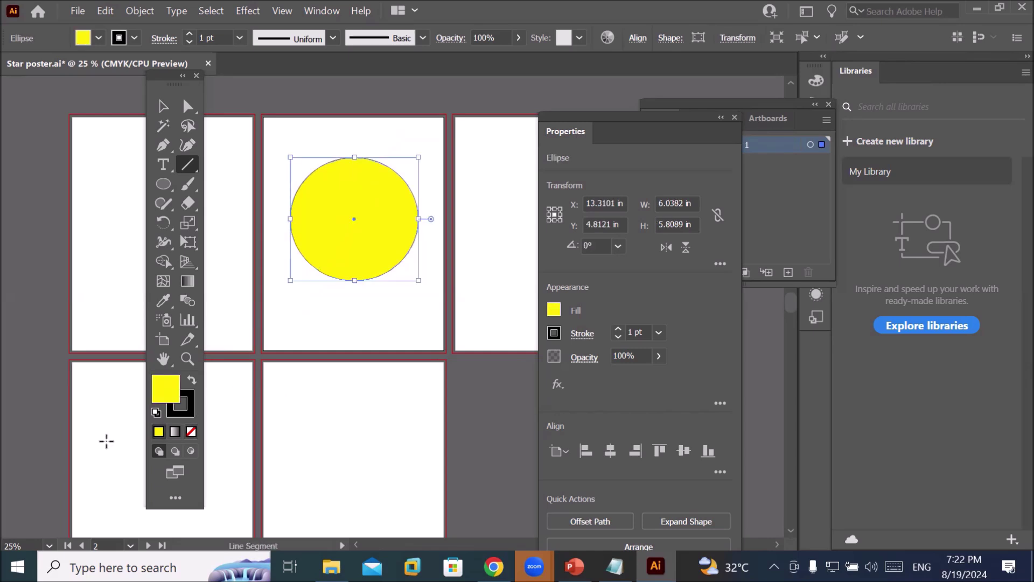
click(174, 450)
drag(411, 132, 291, 325)
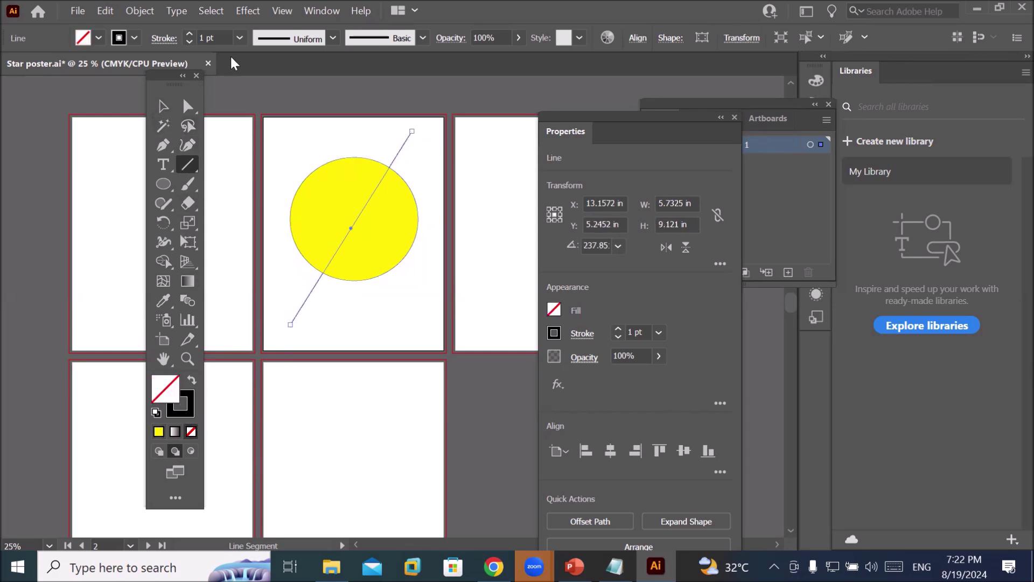
click(163, 106)
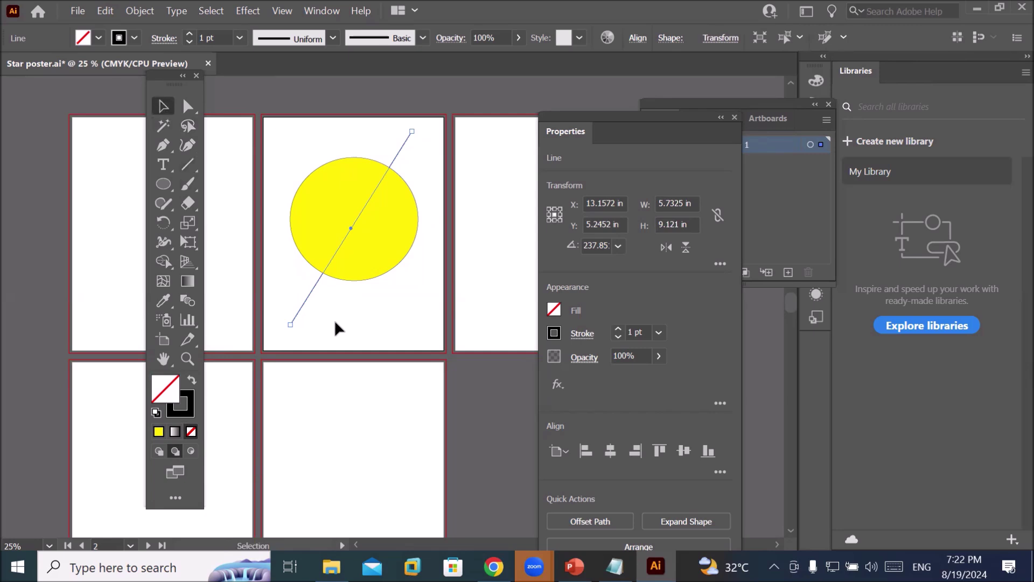
click(364, 331)
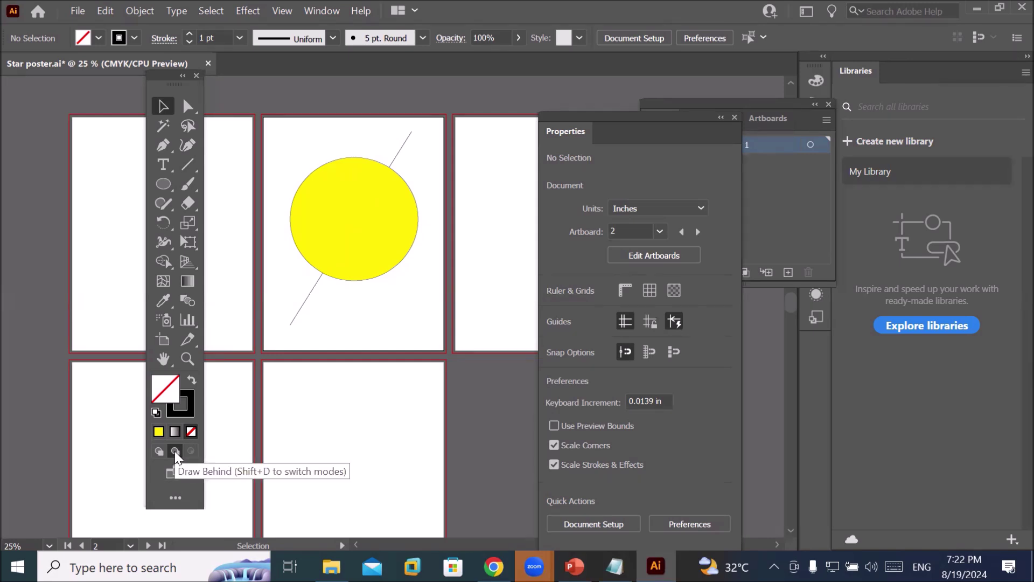
click(164, 184)
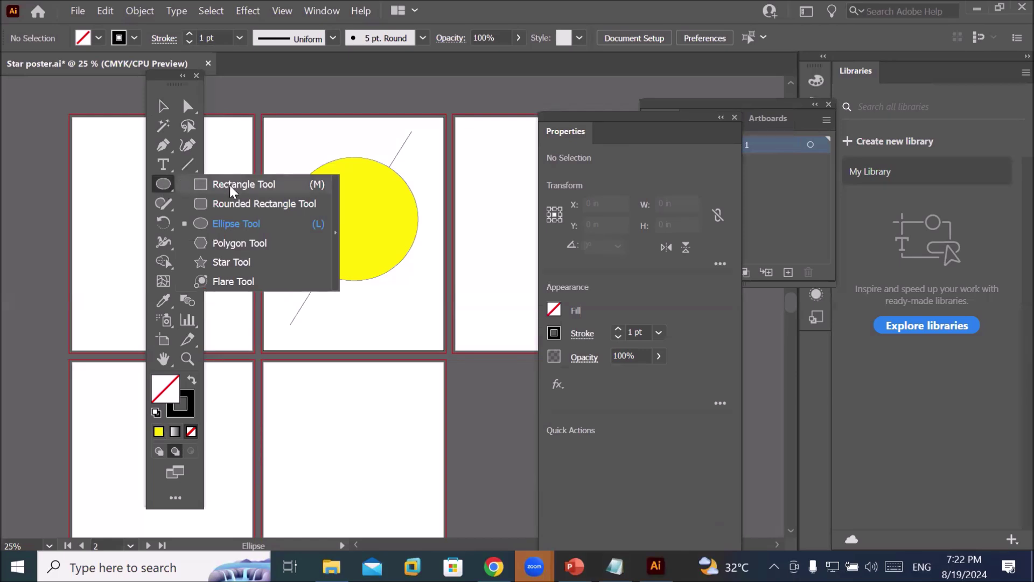
Draw a tall red rectangle behind the circle, then undo, removing the bar and diagonal line
click(230, 186)
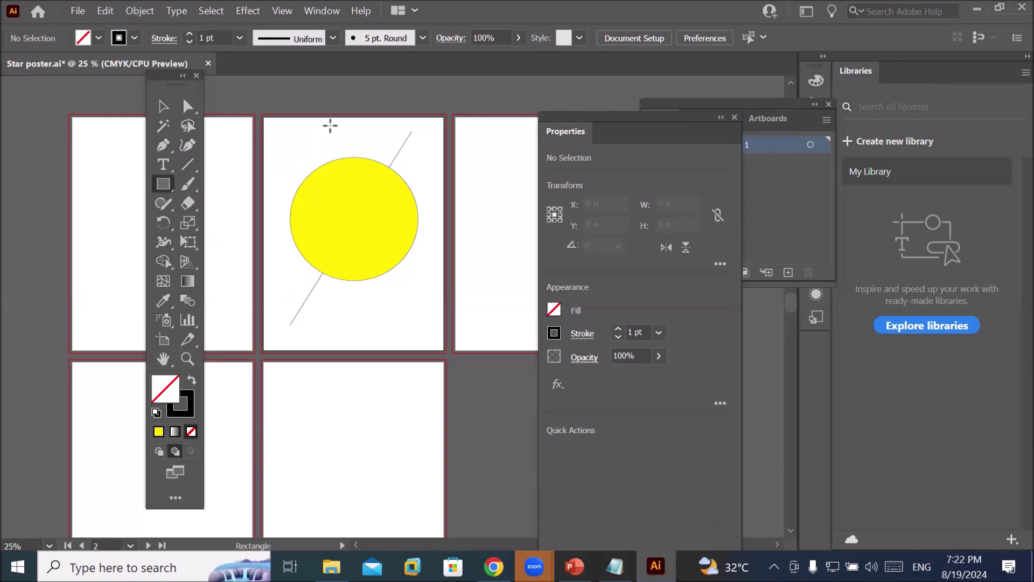
click(175, 451)
drag(336, 133, 362, 317)
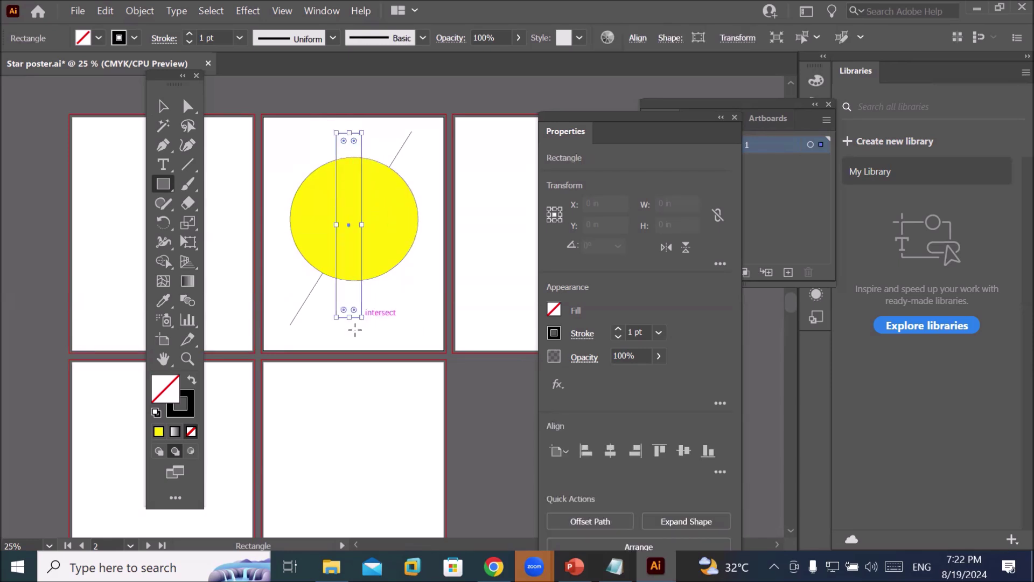
click(99, 38)
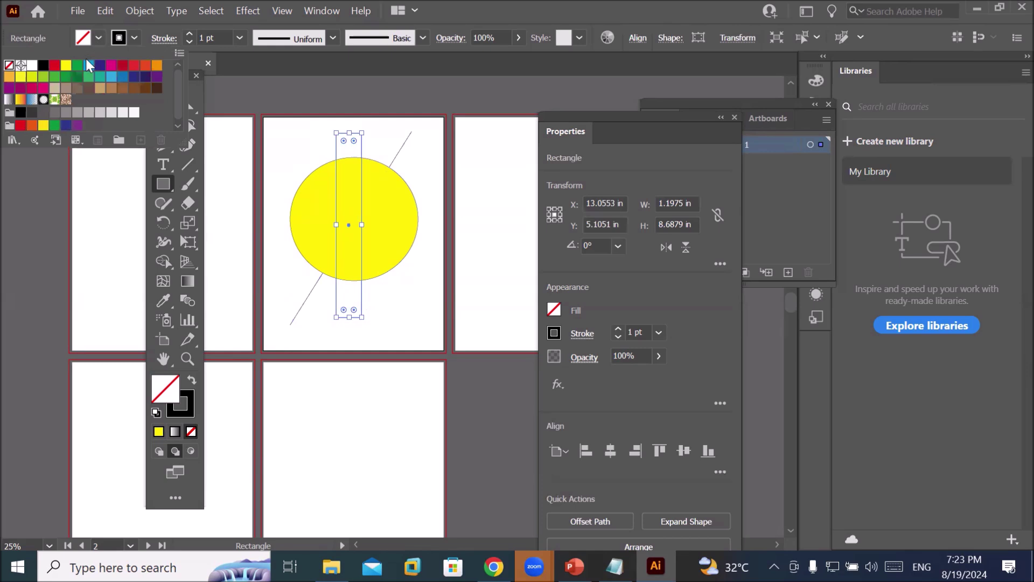
click(54, 65)
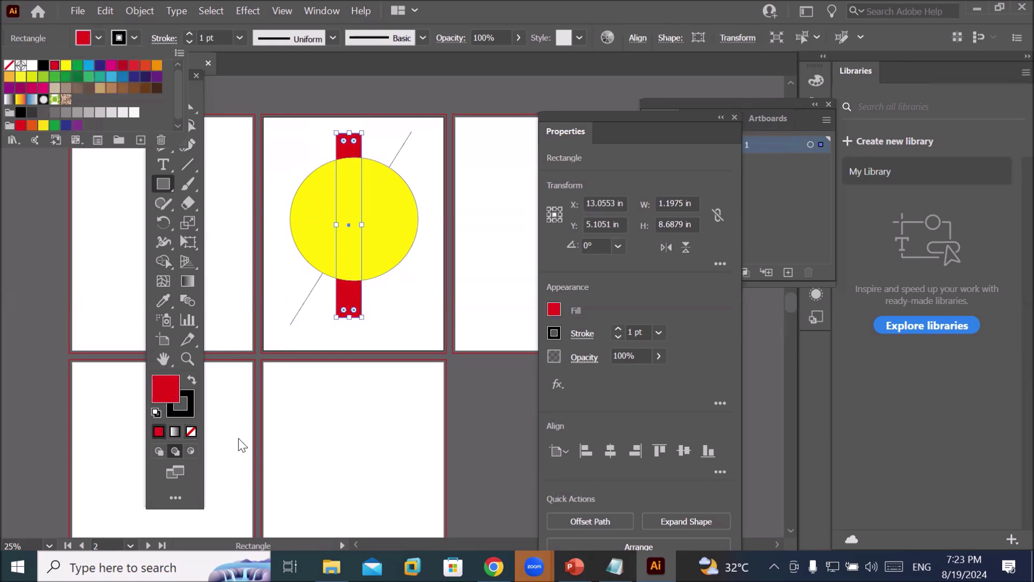
click(239, 445)
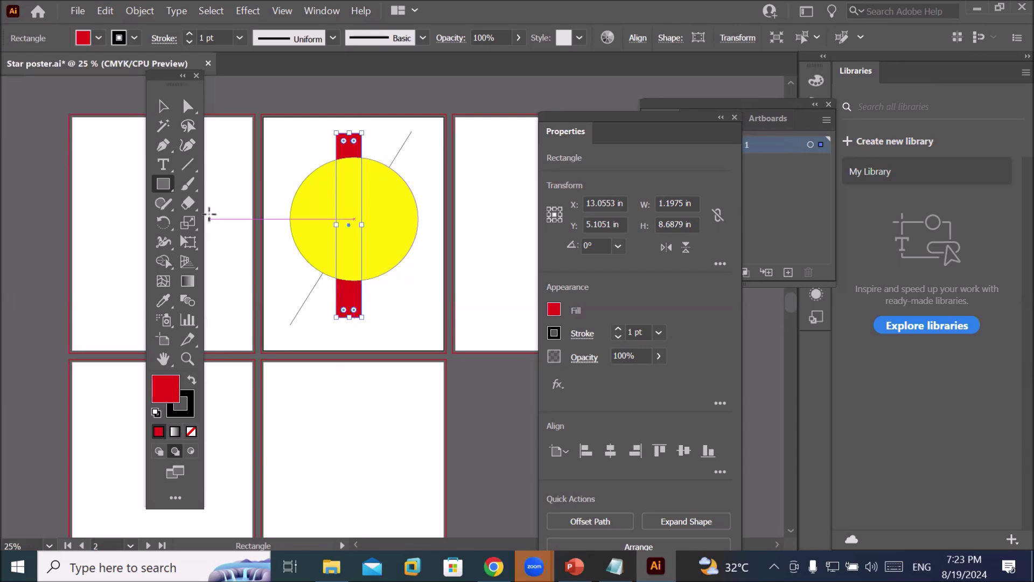
click(163, 106)
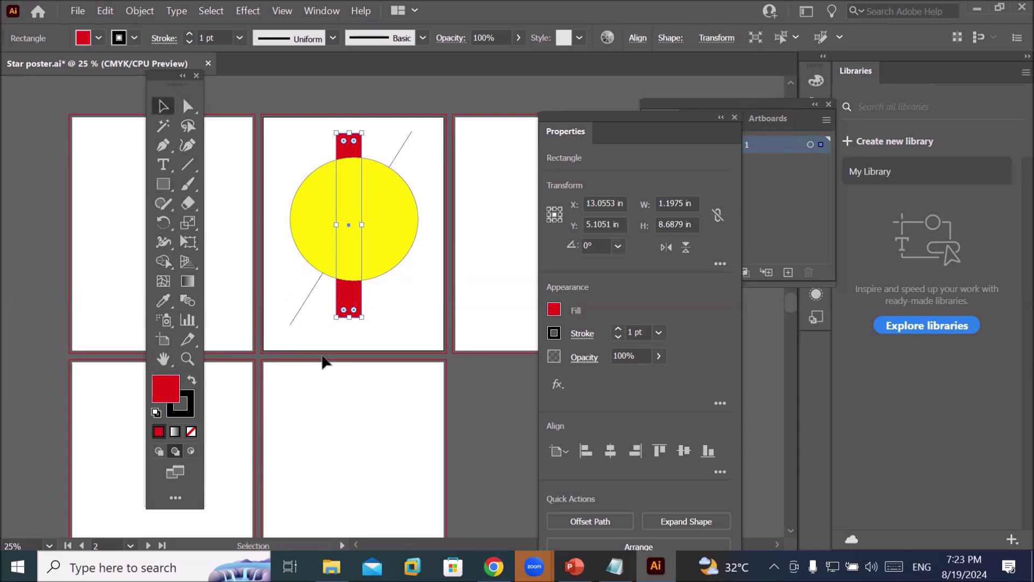
click(317, 376)
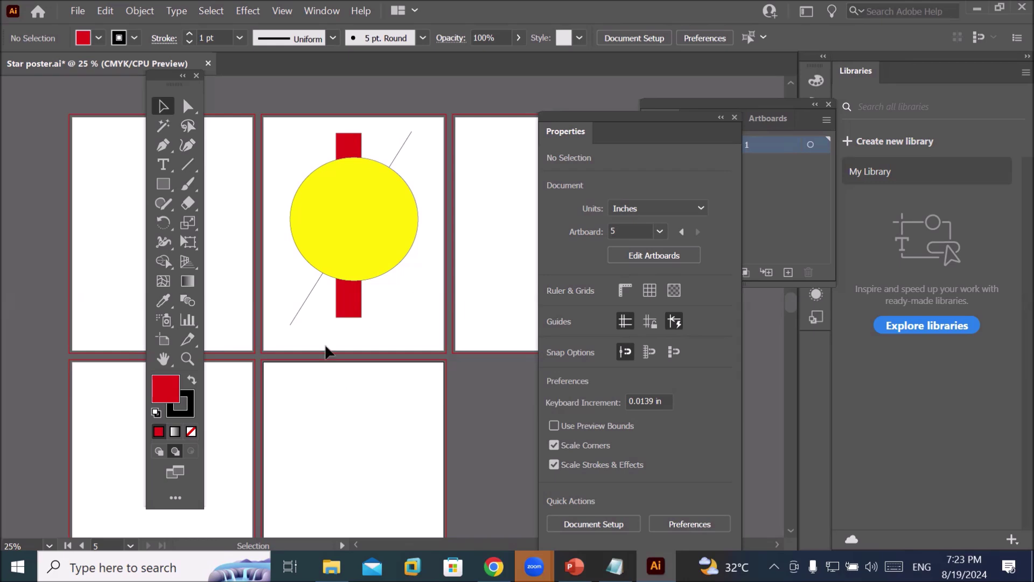
key(ctrl+z)
key(ctrl+z)
key(ctrl+z)
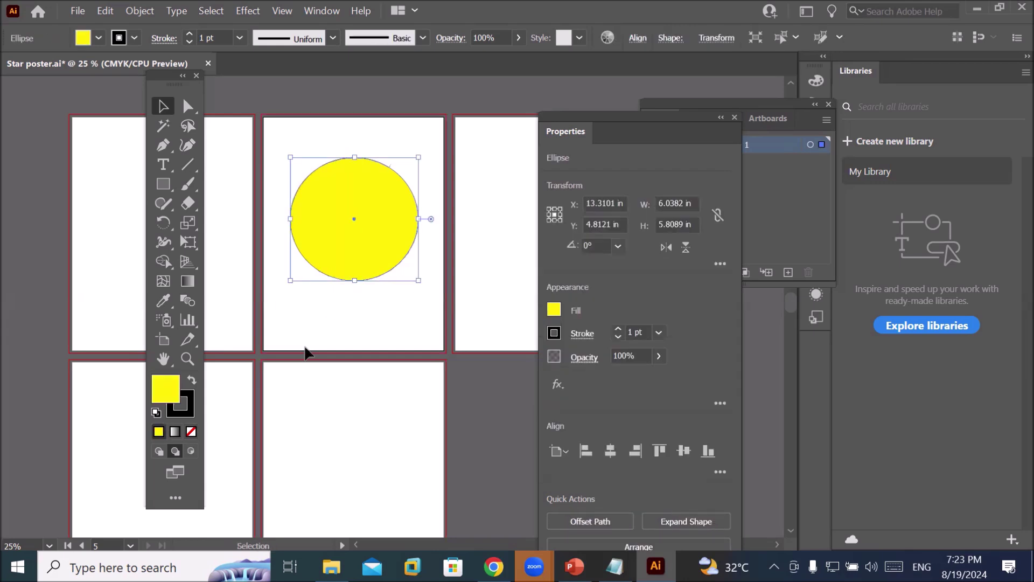
With Draw Inside on the yellow circle, draw a diagonal line across it, then deselect to show the clipping
click(192, 451)
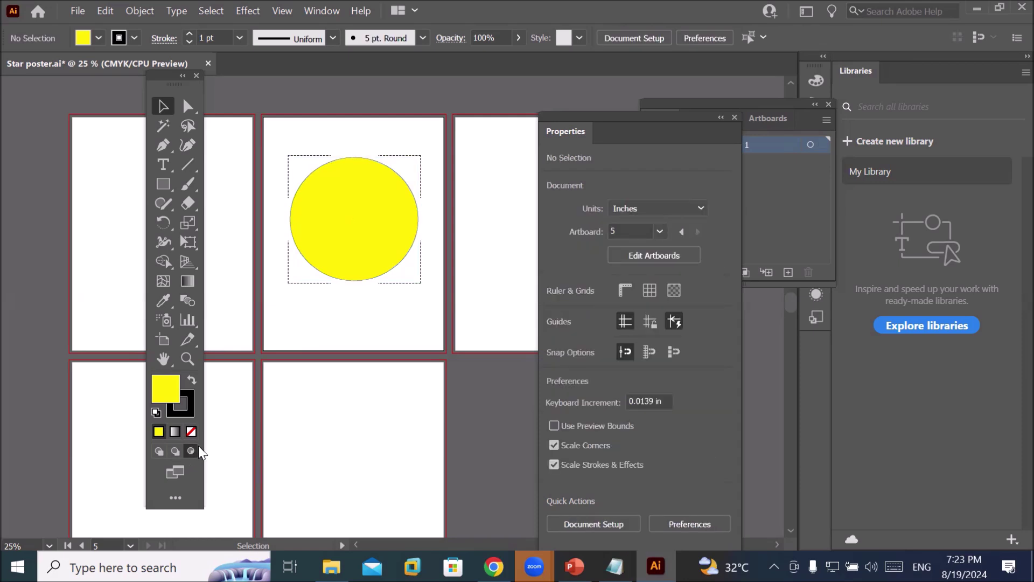
click(184, 165)
drag(305, 123, 398, 315)
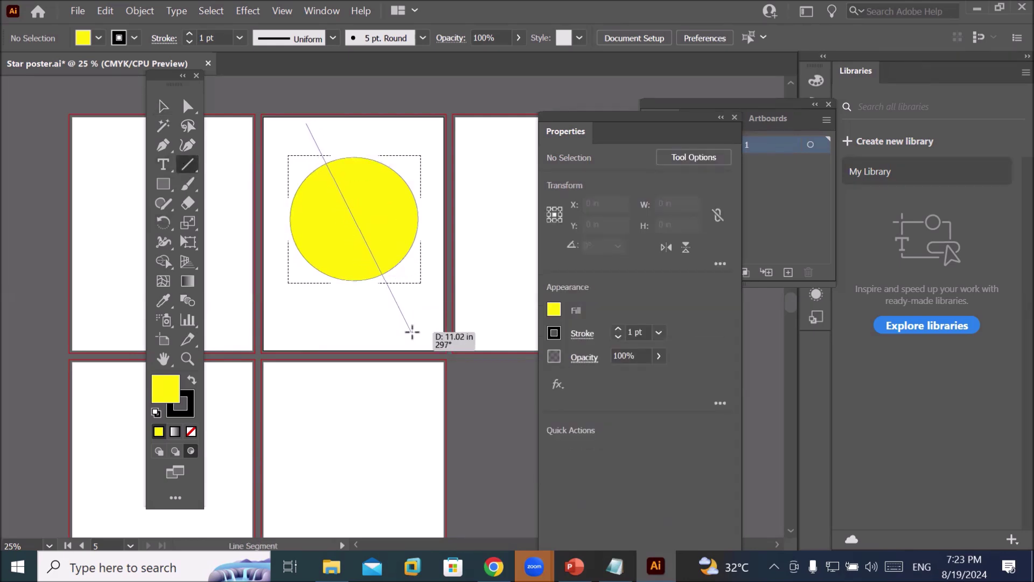
drag(412, 332, 412, 331)
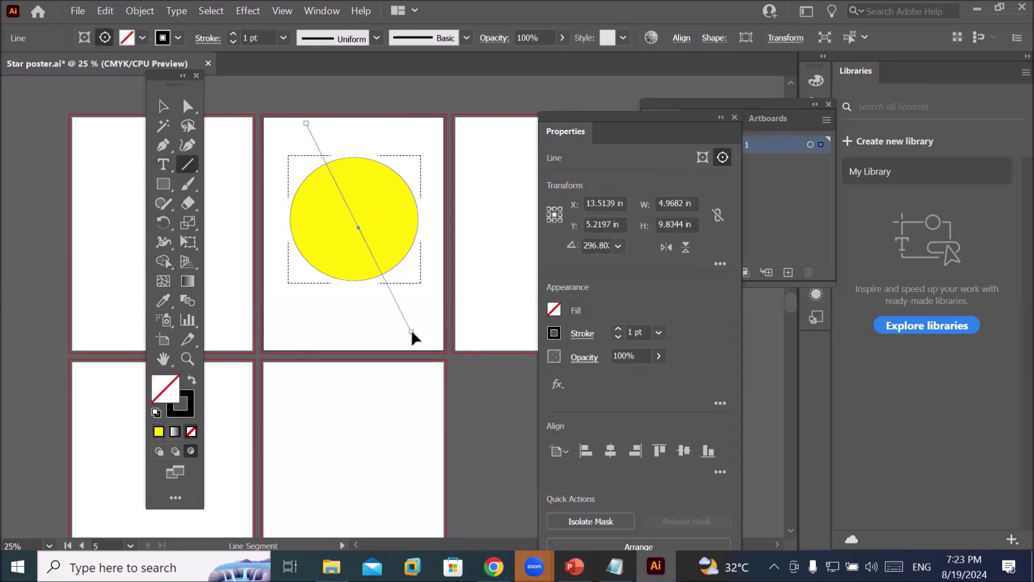
click(162, 104)
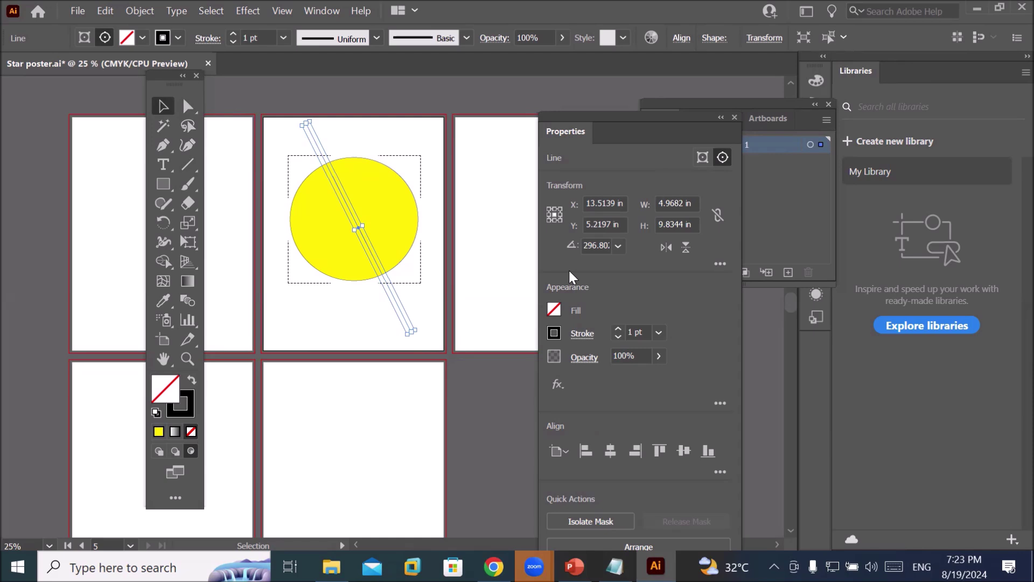
click(362, 394)
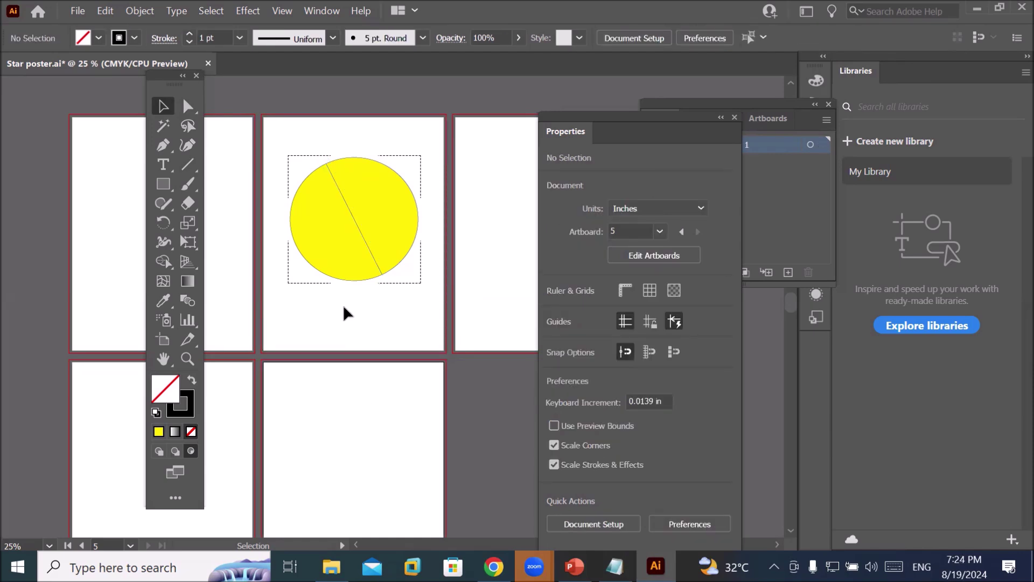
scroll(338, 143, up, 2)
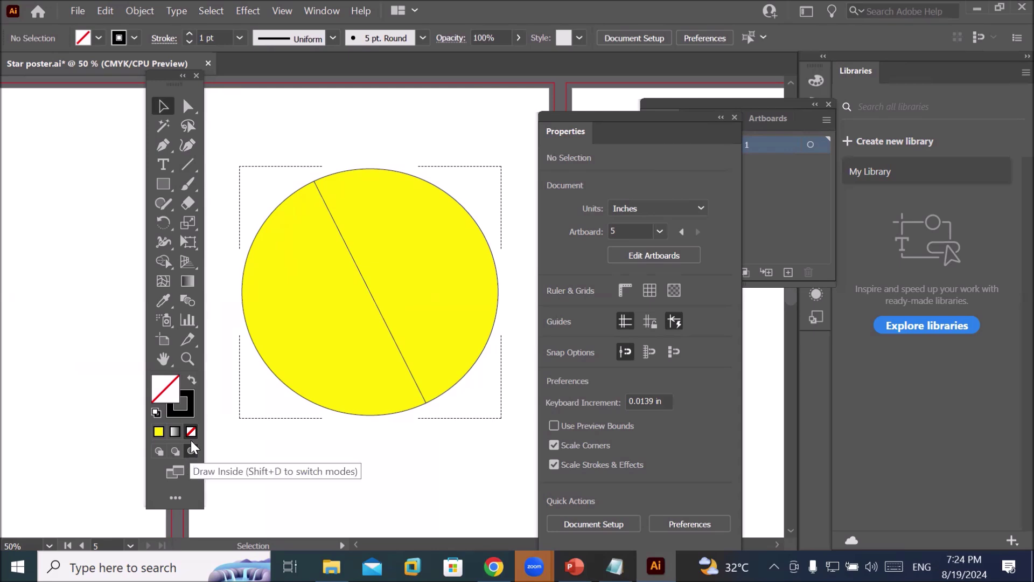
Draw a tall rectangle over the circle's centre, fill it with CMYK Blue, and deselect it
click(163, 184)
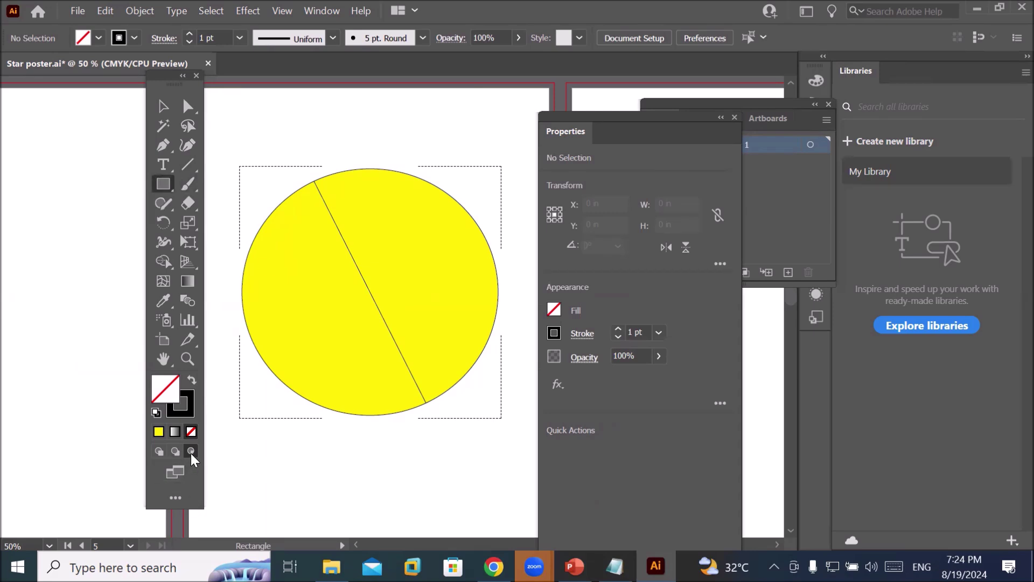
mouse_move(293, 105)
mouse_down()
mouse_move(371, 292)
mouse_move(381, 497)
mouse_up()
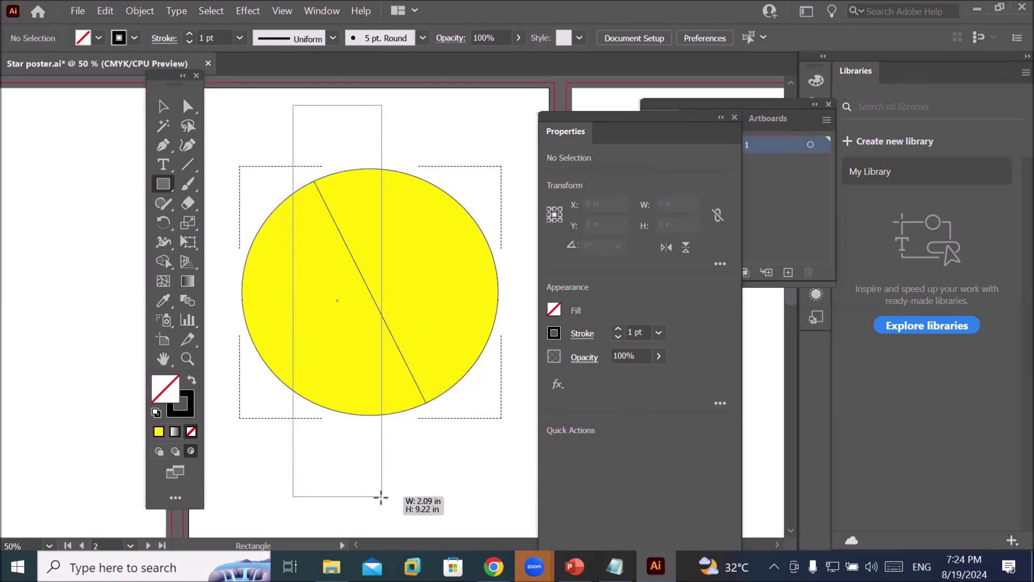
drag(381, 497, 380, 497)
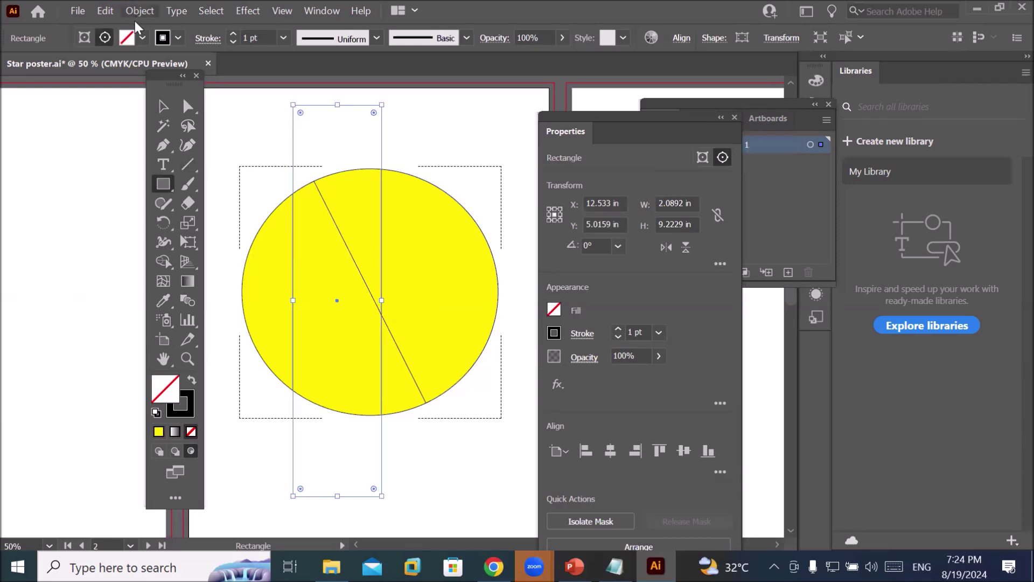
click(142, 38)
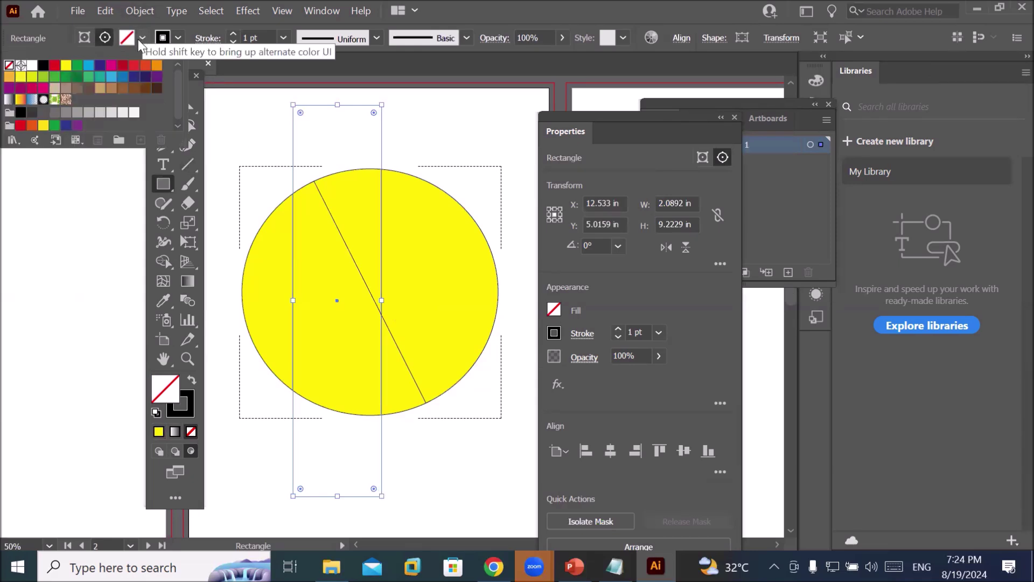
click(89, 65)
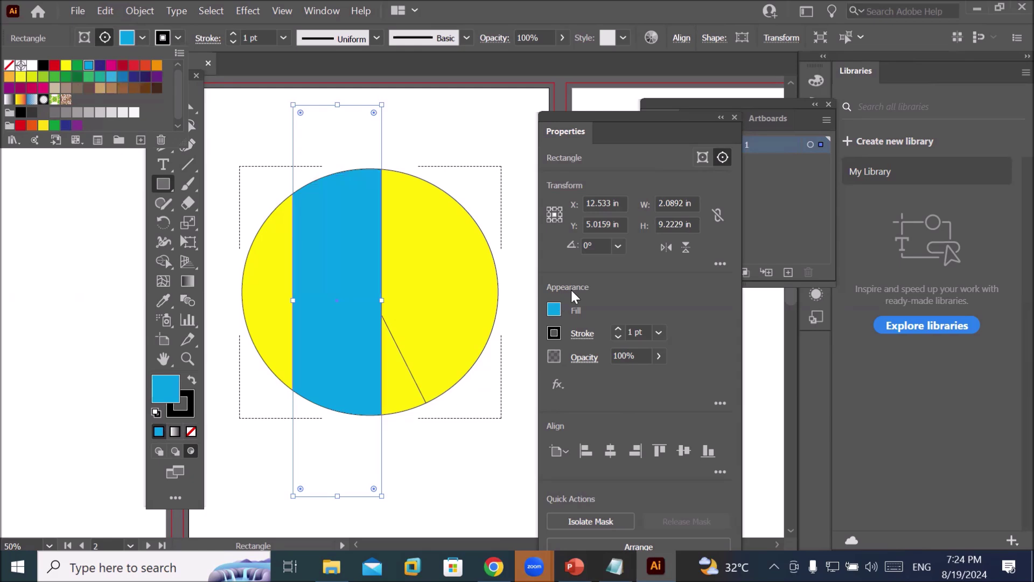
click(608, 275)
click(163, 108)
click(226, 120)
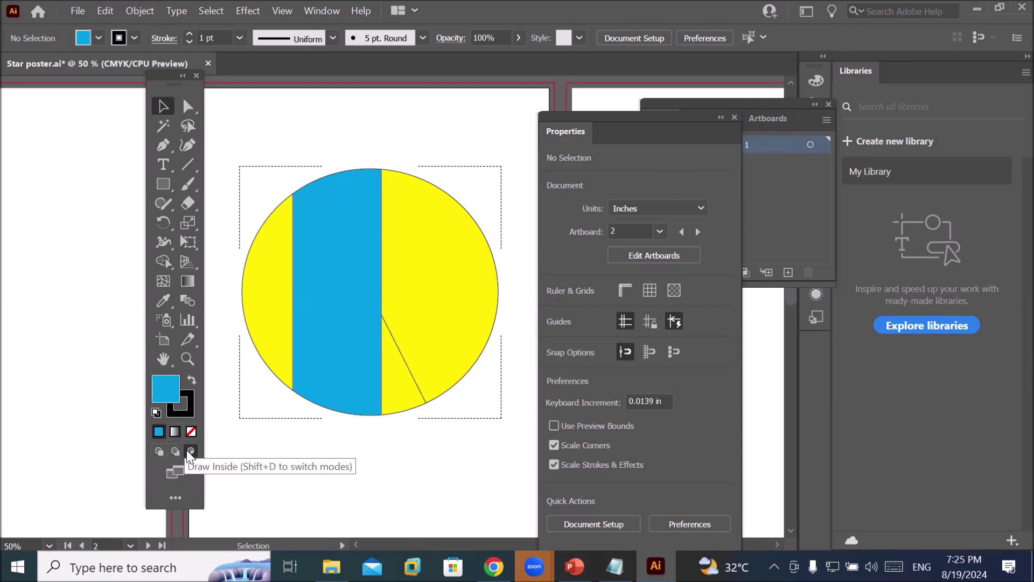
Zoom out and save Star poster.ai with File > Save
scroll(328, 107, down, 2)
scroll(326, 109, down, 1)
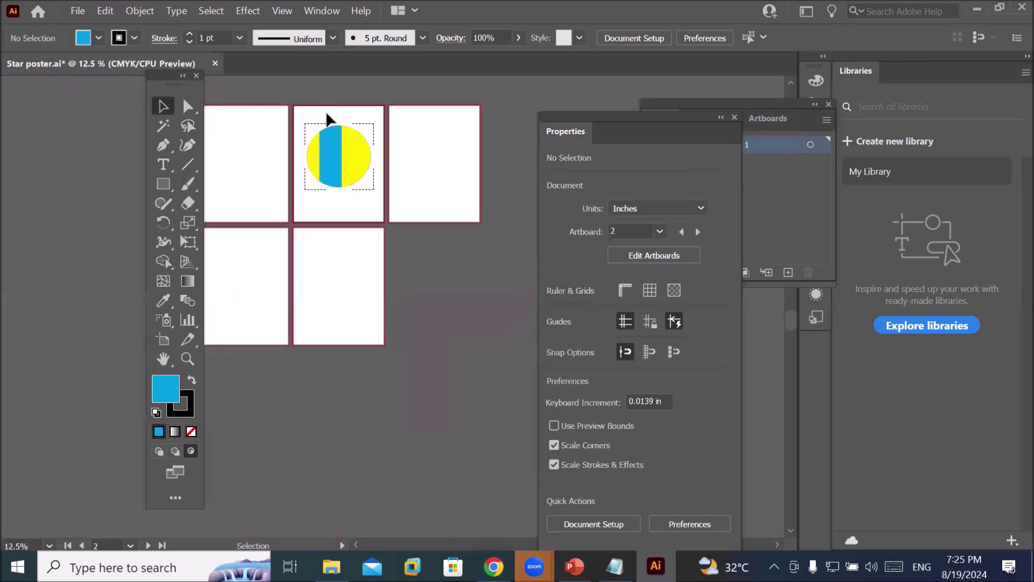
scroll(325, 111, down, 1)
click(77, 11)
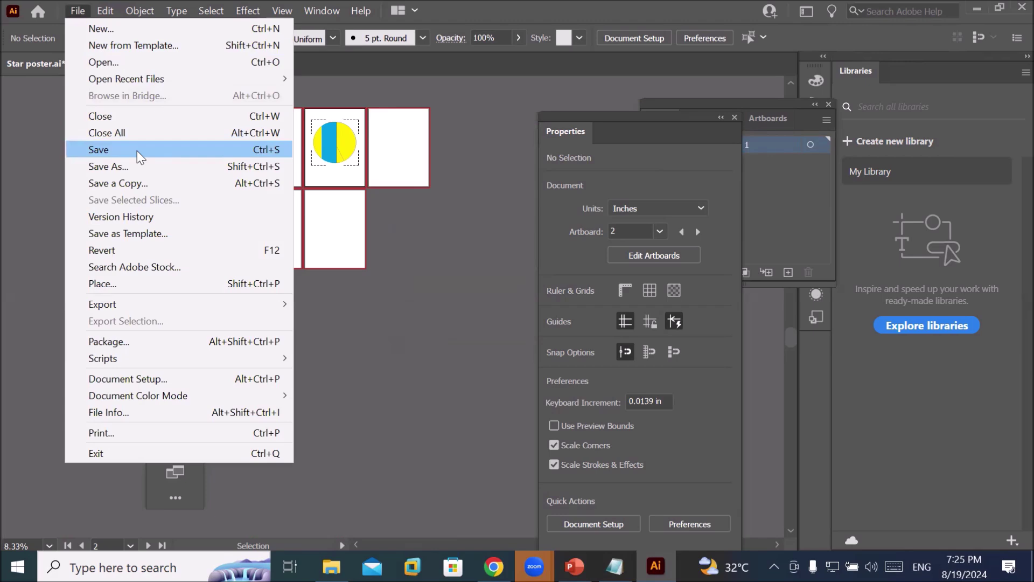
click(155, 150)
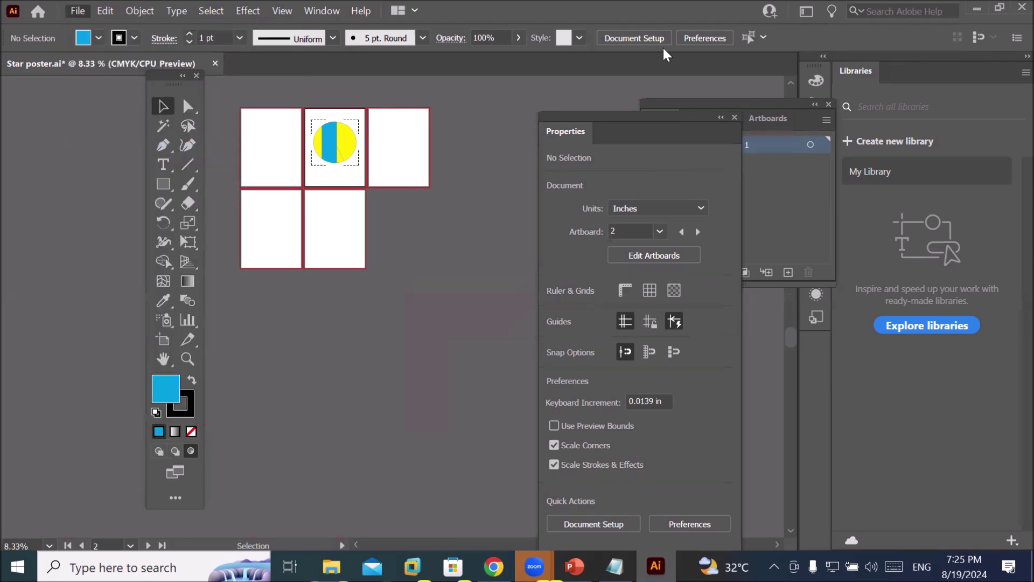